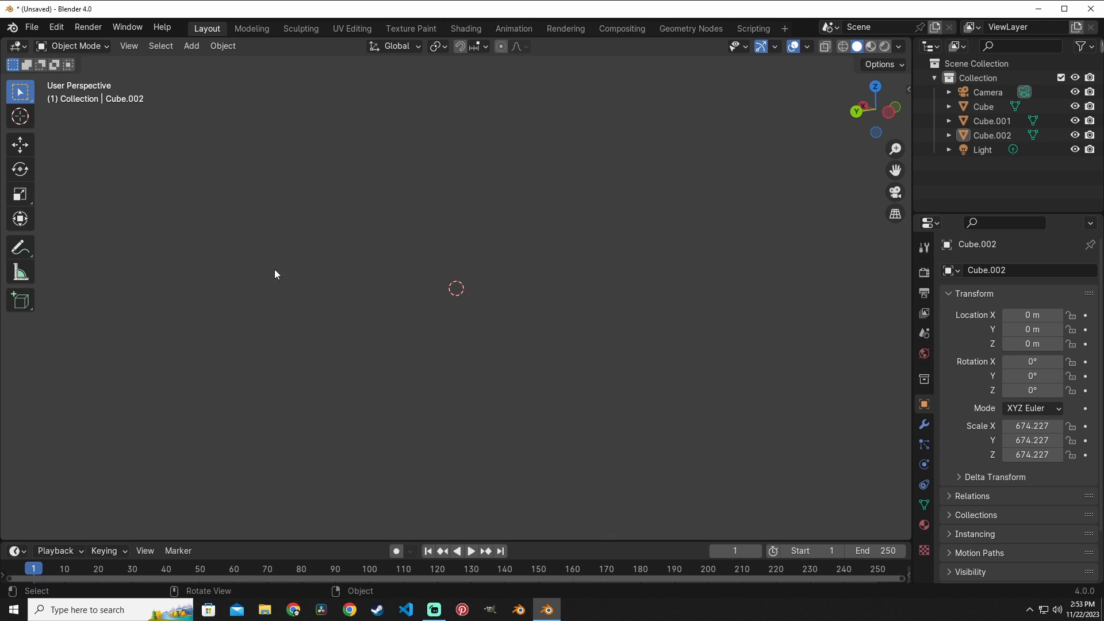
# - Switch to Sculpt Mode, look through its brush tools, and return to Object Mode
pyautogui.click(129, 47)
pyautogui.click(78, 47)
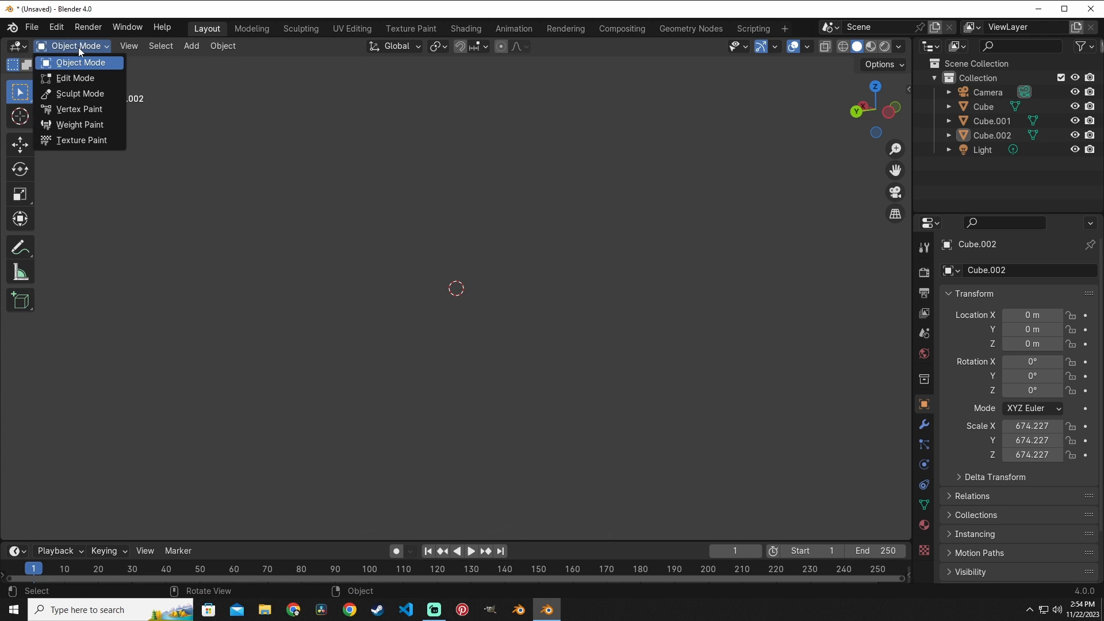
pyautogui.click(85, 95)
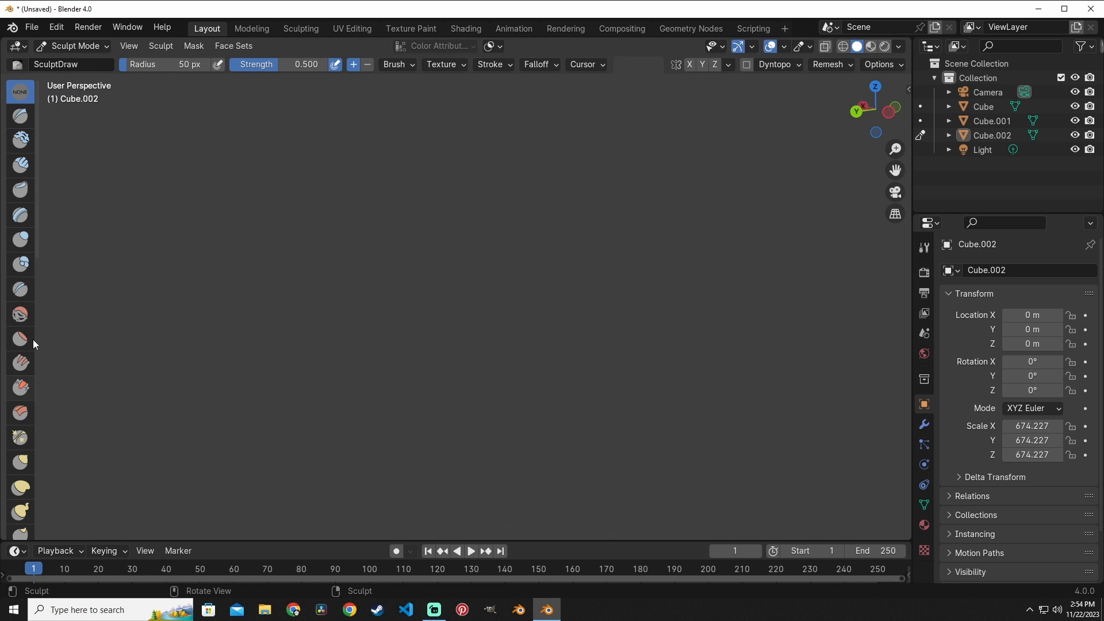
pyautogui.scroll(-15, 32, 339)
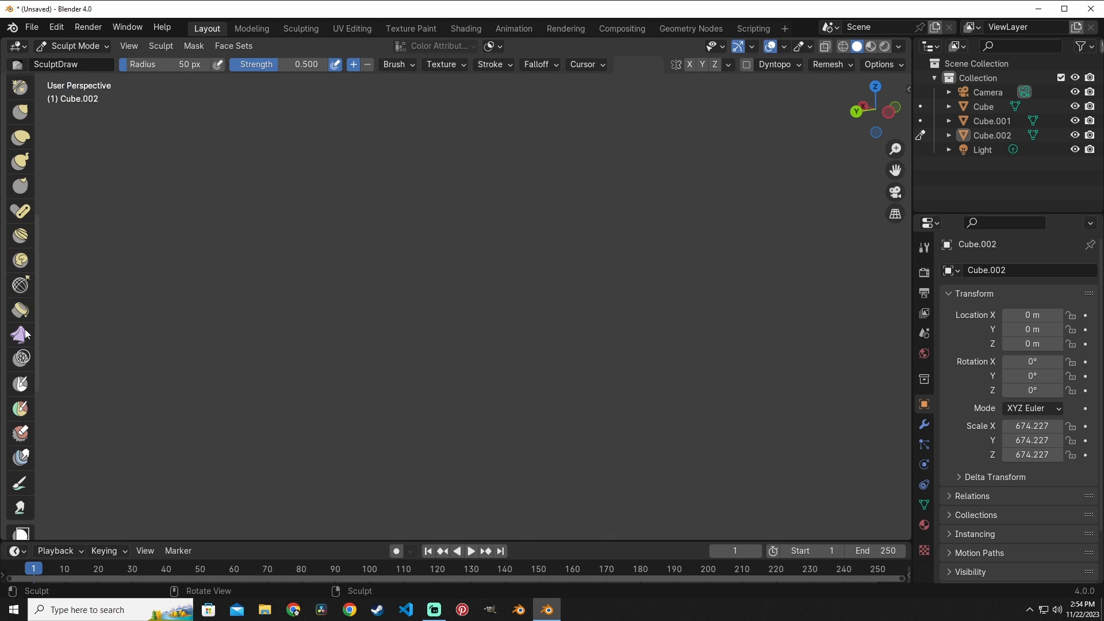
pyautogui.scroll(15, 30, 281)
pyautogui.click(101, 45)
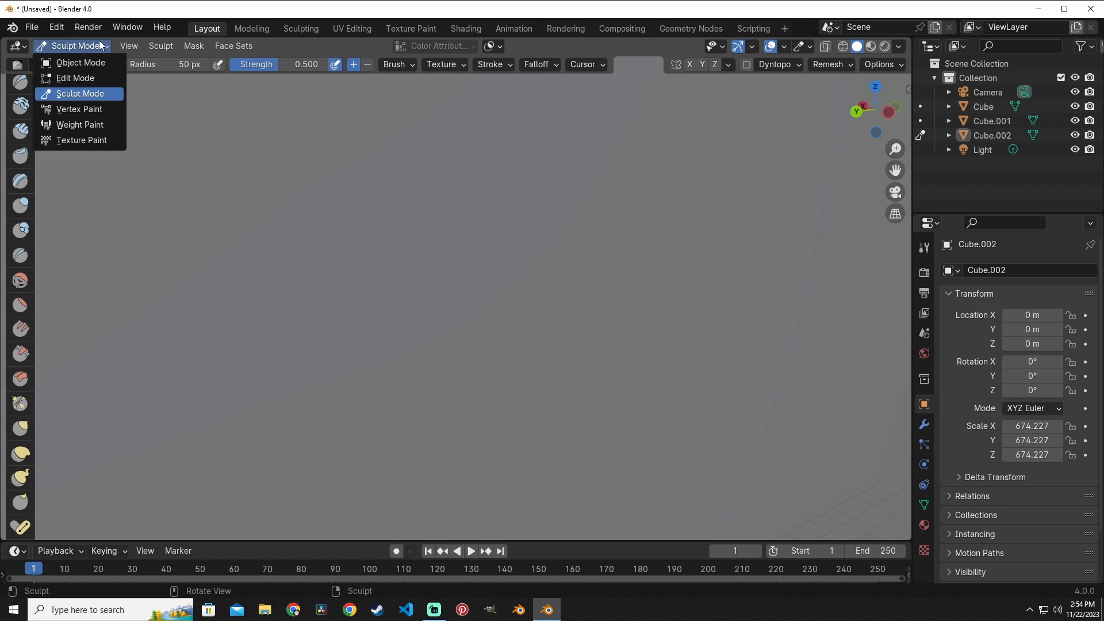
pyautogui.click(80, 62)
# - Toggle the 3D viewport's toolbar off and on again twice
pyautogui.click(128, 46)
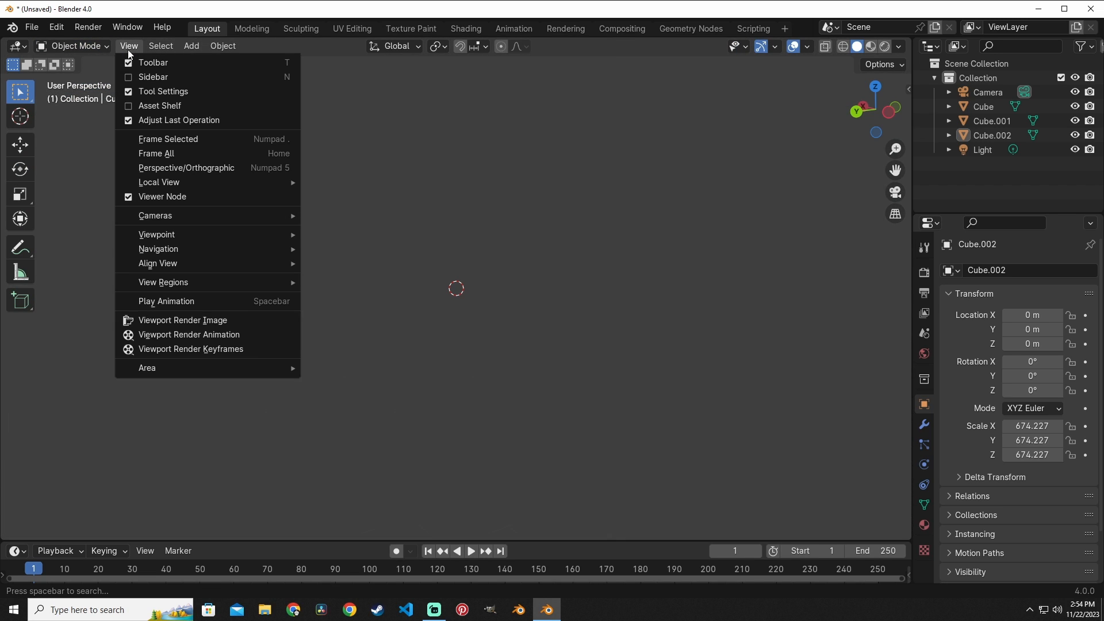
pyautogui.click(131, 63)
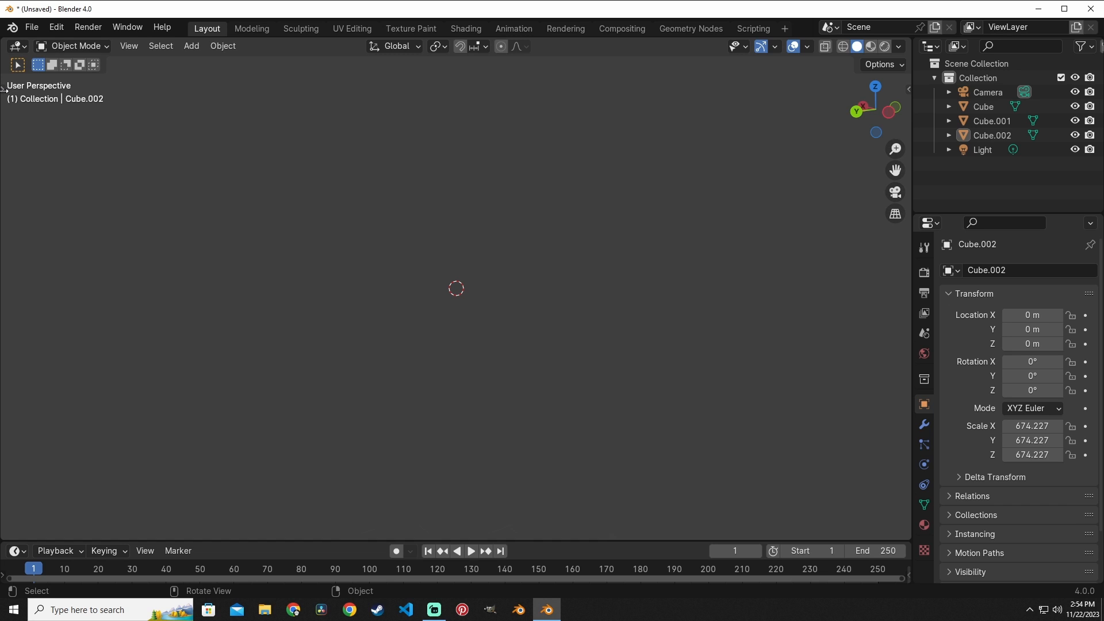
pyautogui.click(7, 204)
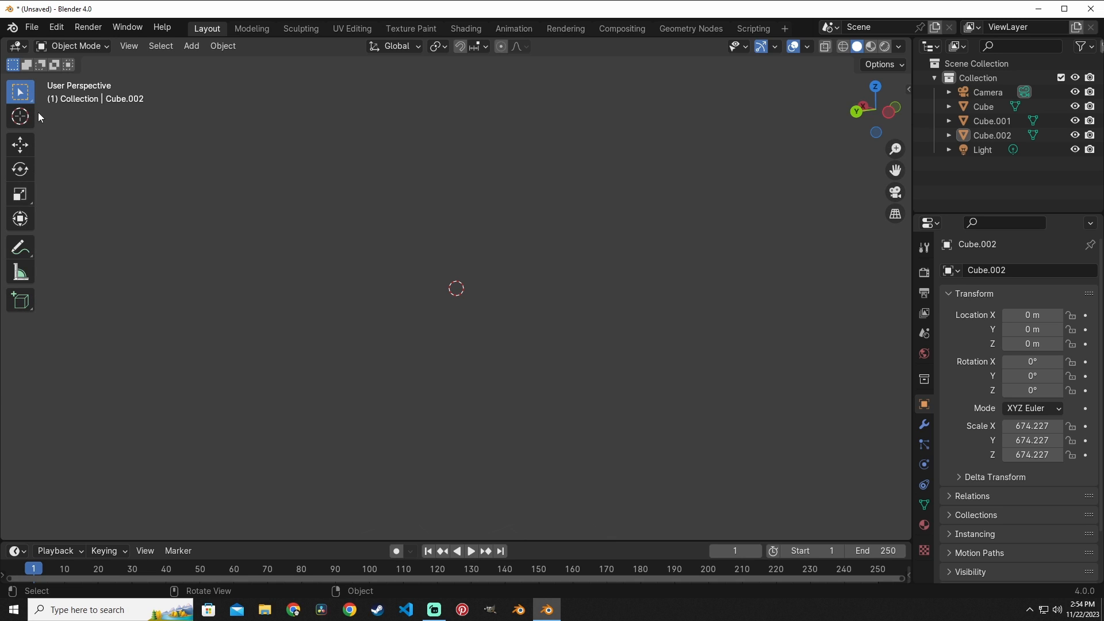
pyautogui.click(130, 49)
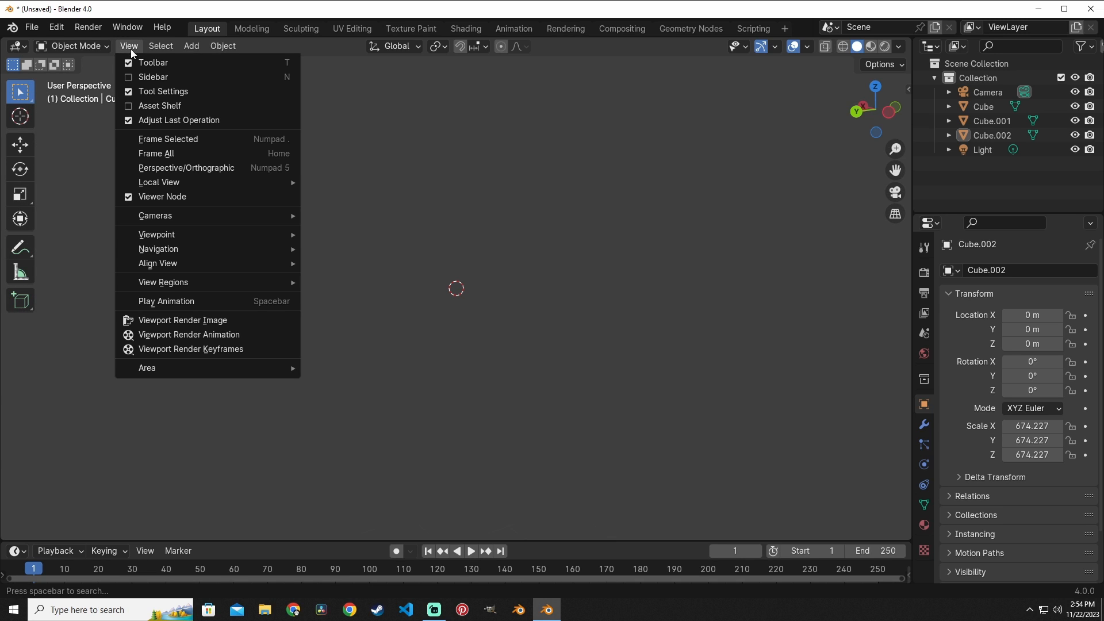
pyautogui.click(129, 61)
pyautogui.click(129, 48)
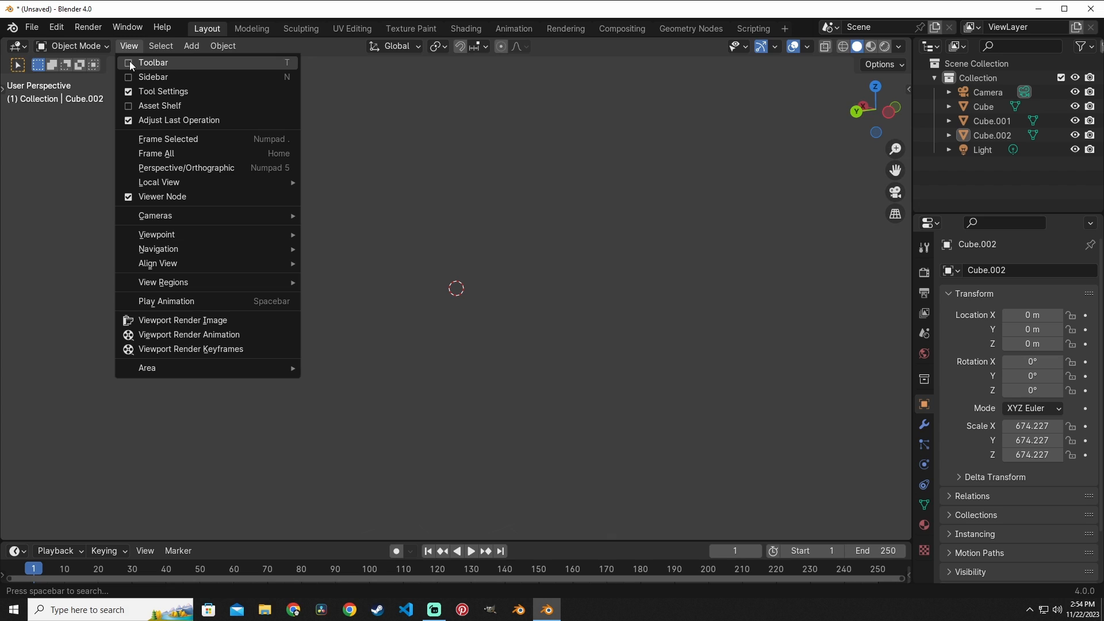
pyautogui.click(129, 61)
# - Hide the toolbar once more and pull it back out from the edge of the viewport
pyautogui.click(127, 47)
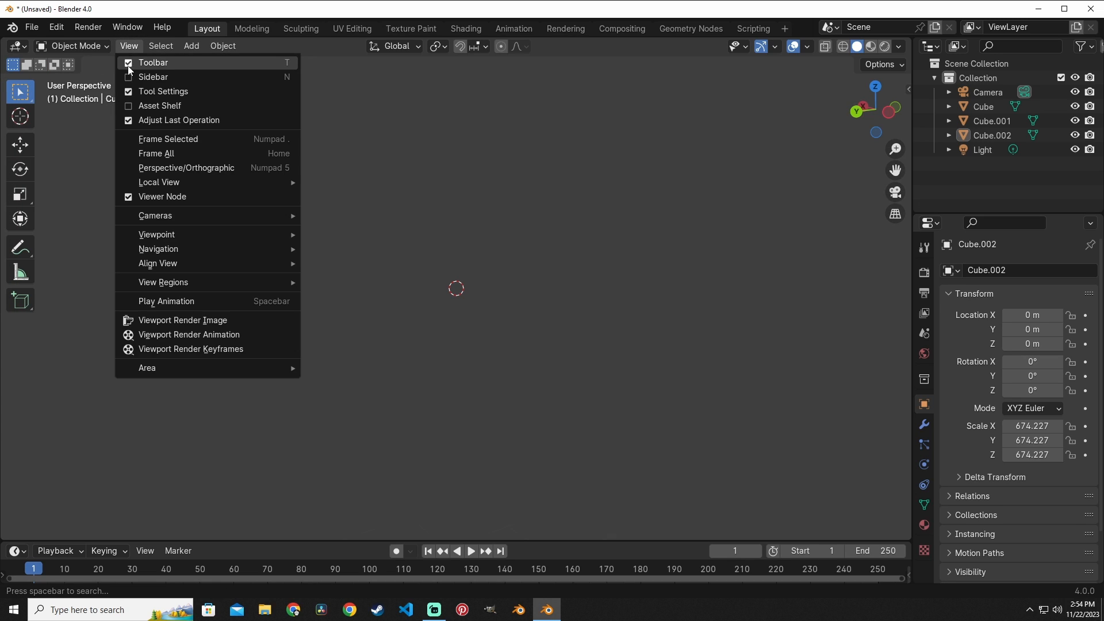
pyautogui.click(132, 62)
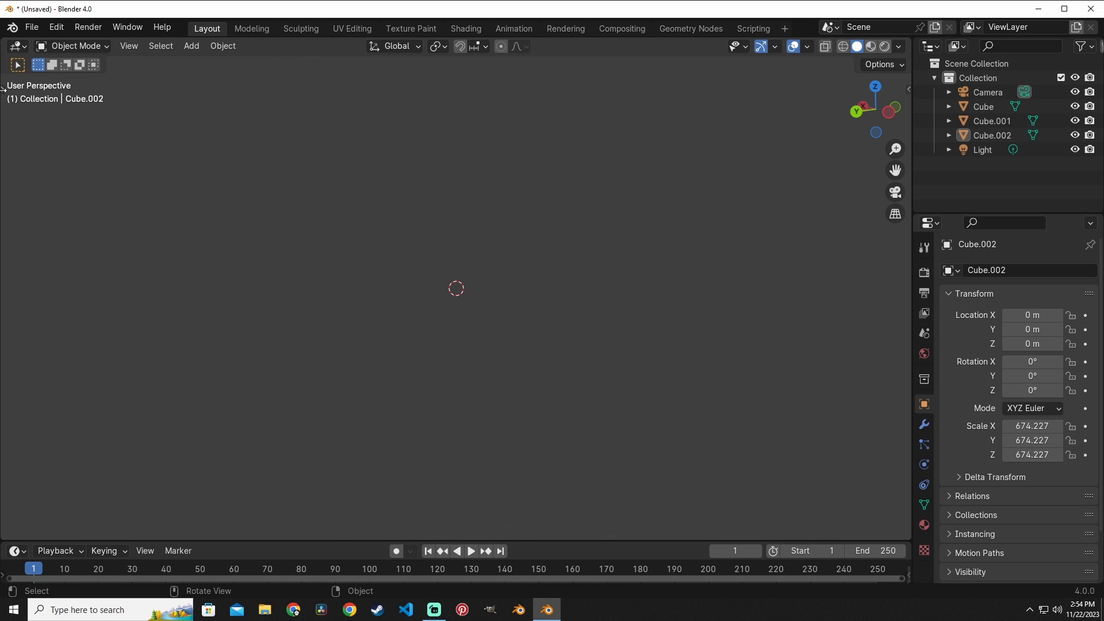
pyautogui.moveTo(3, 88); pyautogui.dragTo(32, 98)
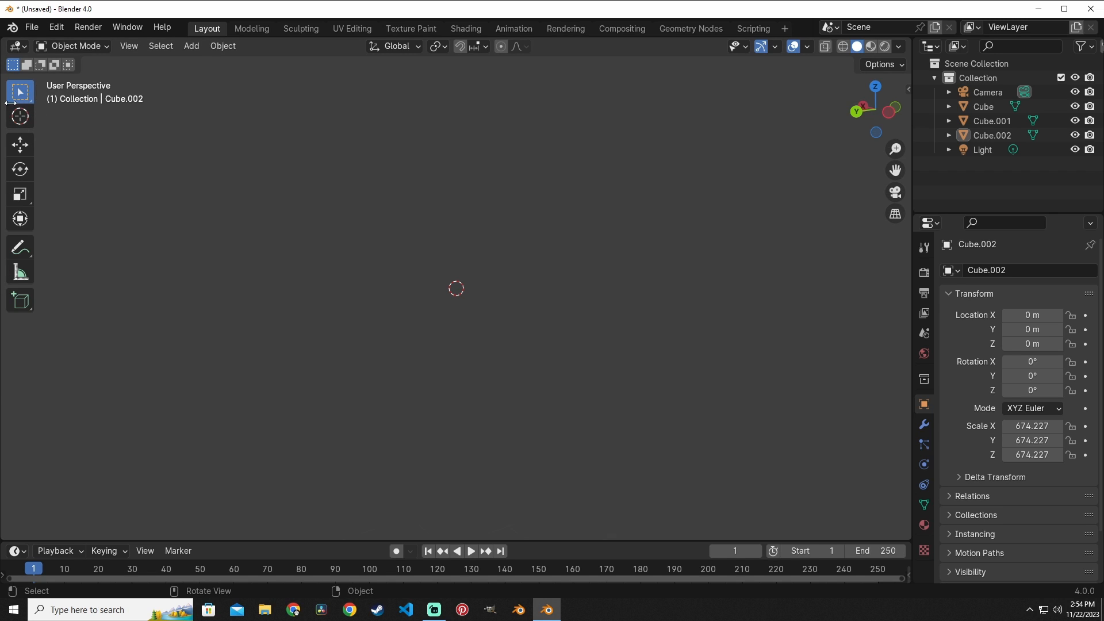
pyautogui.moveTo(10, 102); pyautogui.dragTo(42, 153)
# - Show the viewport sidebar and go through its Tool and View pages, finishing on Item
pyautogui.click(129, 45)
pyautogui.click(127, 45)
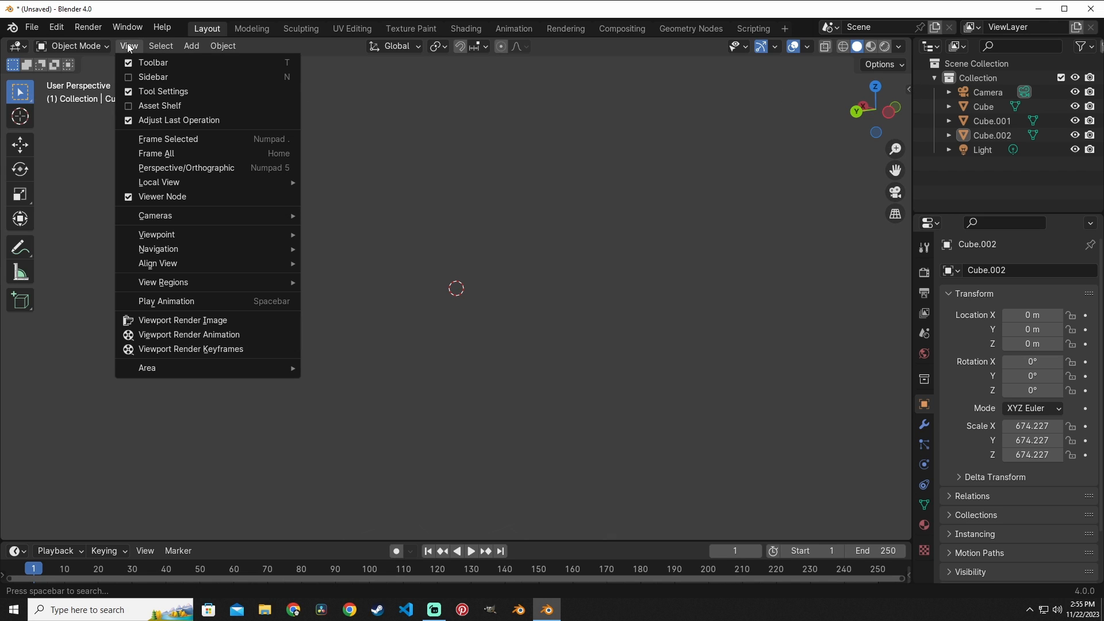
pyautogui.click(128, 78)
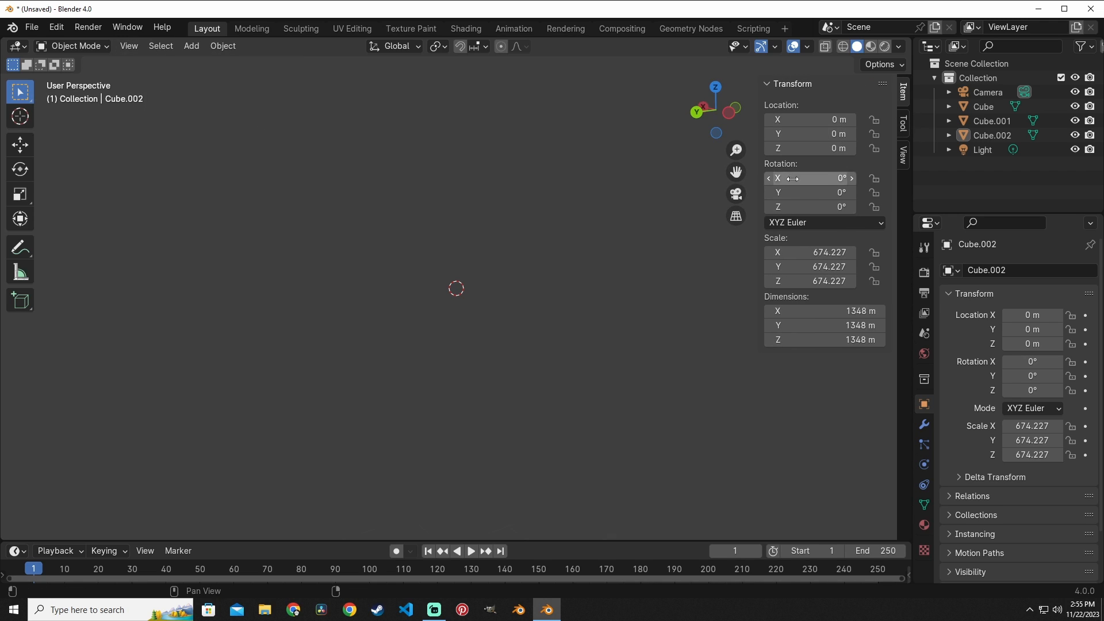
pyautogui.click(903, 123)
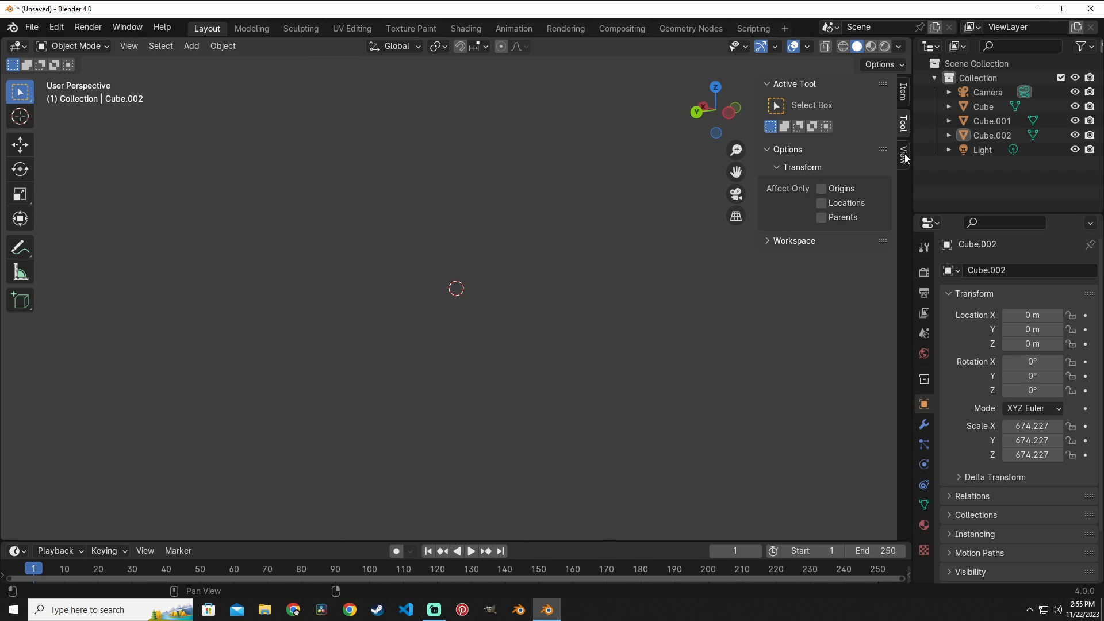
pyautogui.click(903, 154)
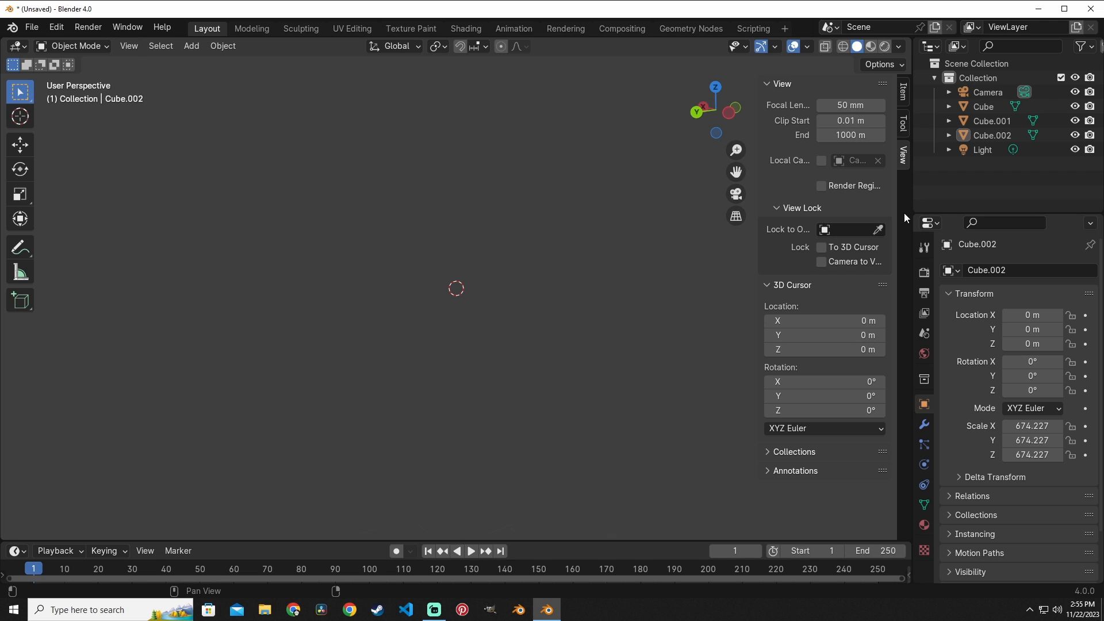
pyautogui.click(903, 92)
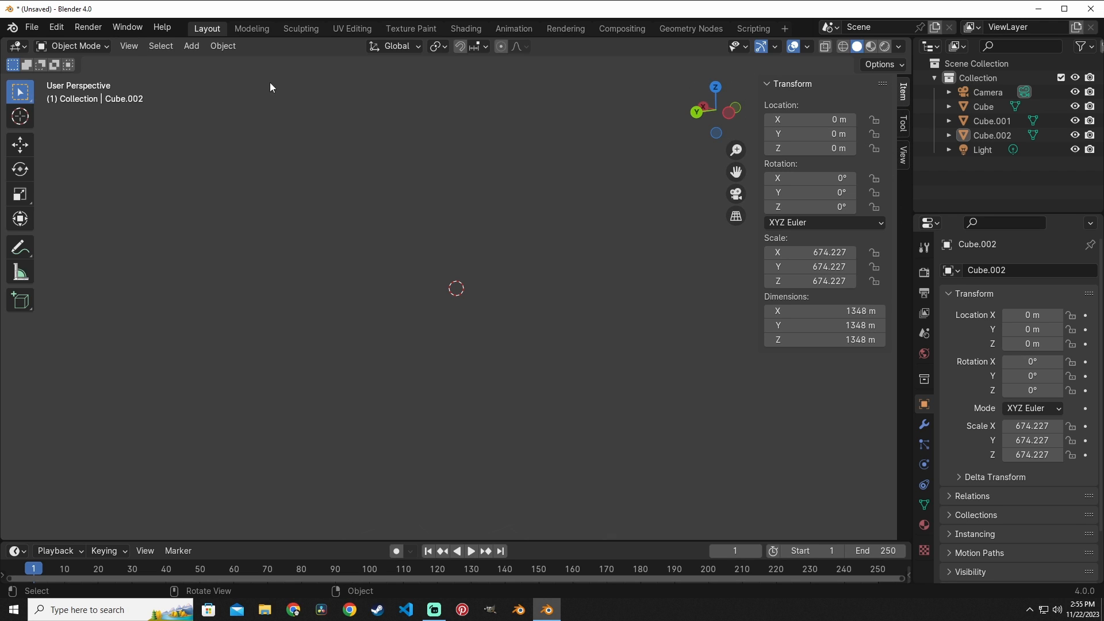
# - Hide the viewport's Tool Settings bar and show it again
pyautogui.click(130, 46)
pyautogui.click(129, 46)
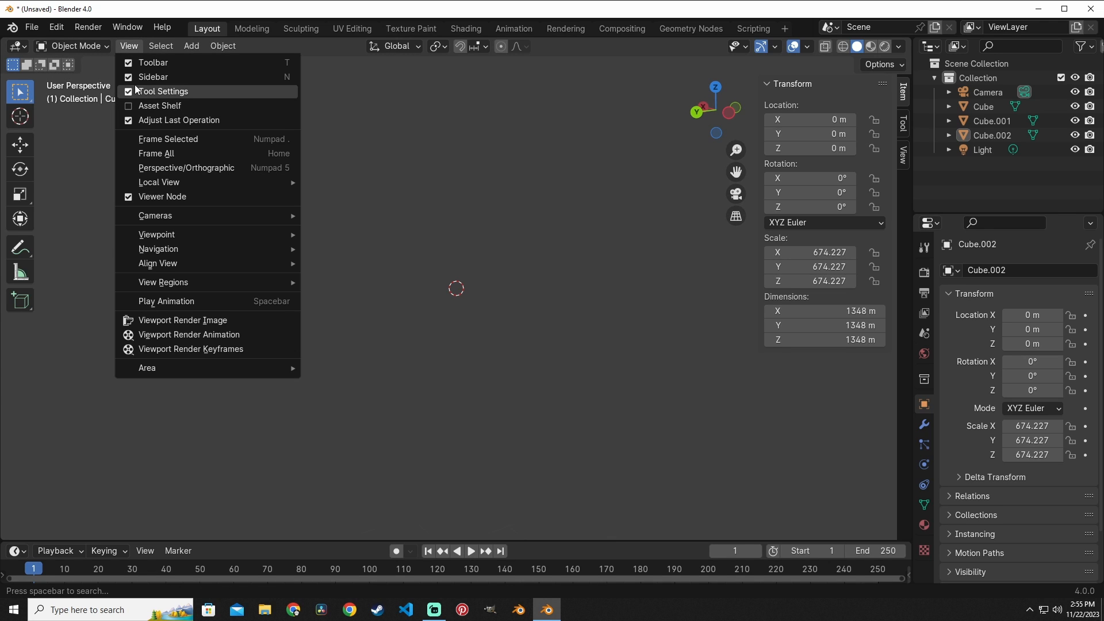
pyautogui.click(123, 47)
pyautogui.click(127, 92)
pyautogui.click(128, 46)
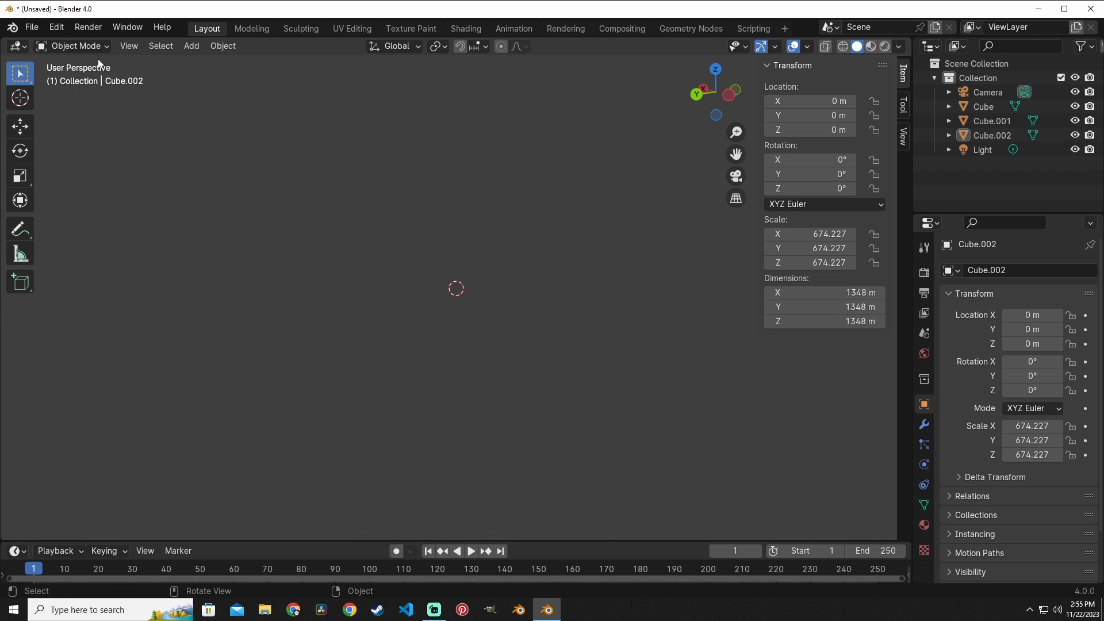
pyautogui.click(129, 46)
pyautogui.click(128, 90)
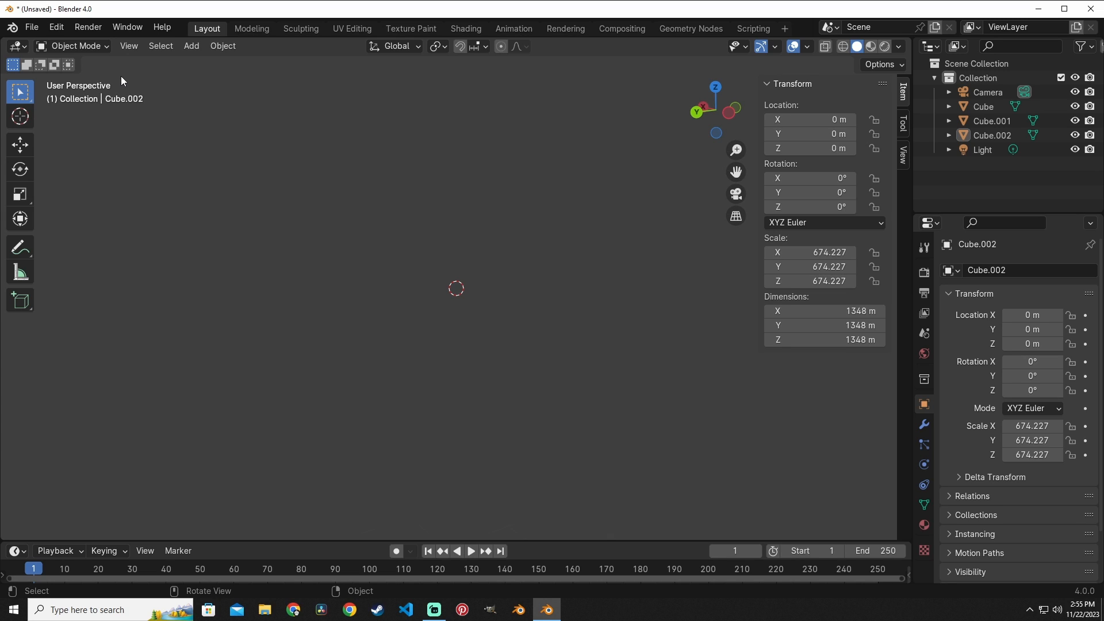
# - Activate the Scale and Annotate tools to examine the tool settings each one offers
pyautogui.click(20, 195)
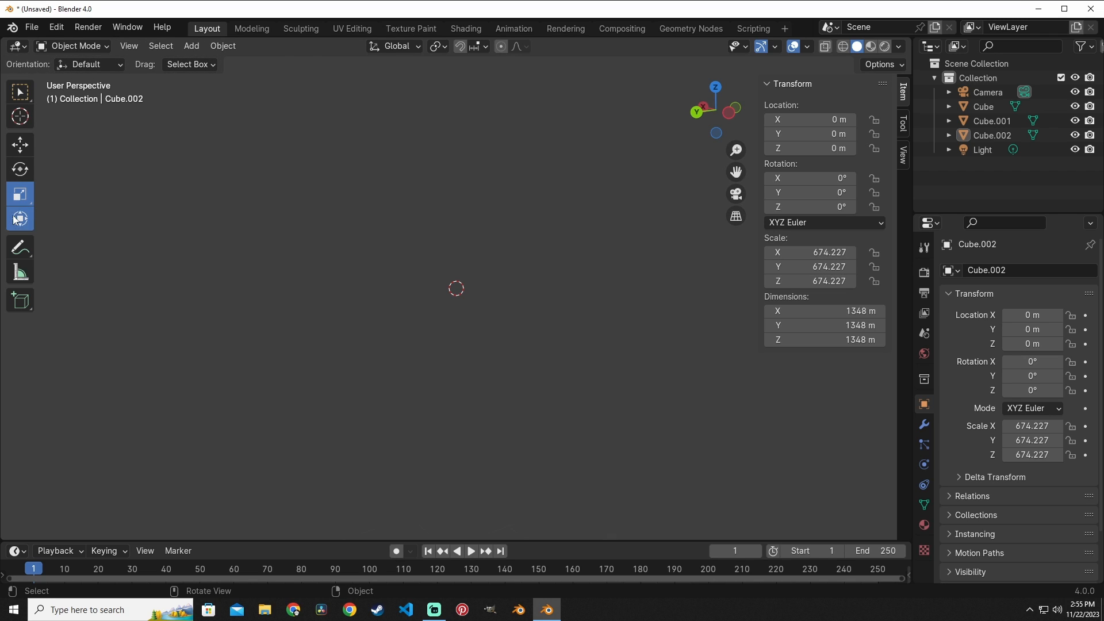
pyautogui.click(22, 248)
pyautogui.click(94, 65)
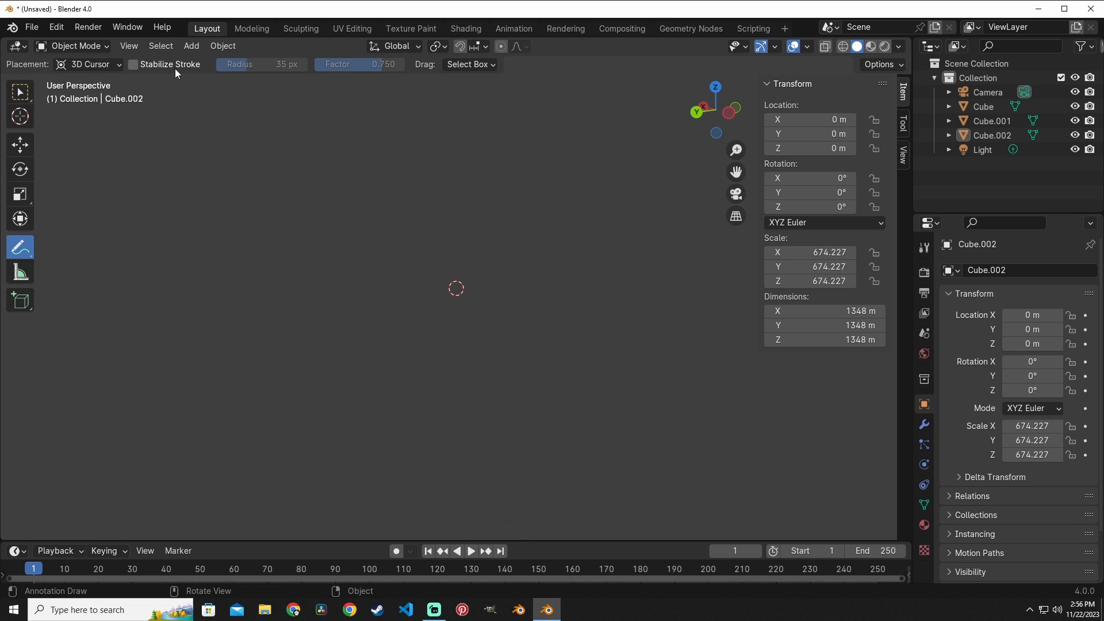
# - Try enabling the Asset Shelf in the 3D viewport
pyautogui.click(136, 49)
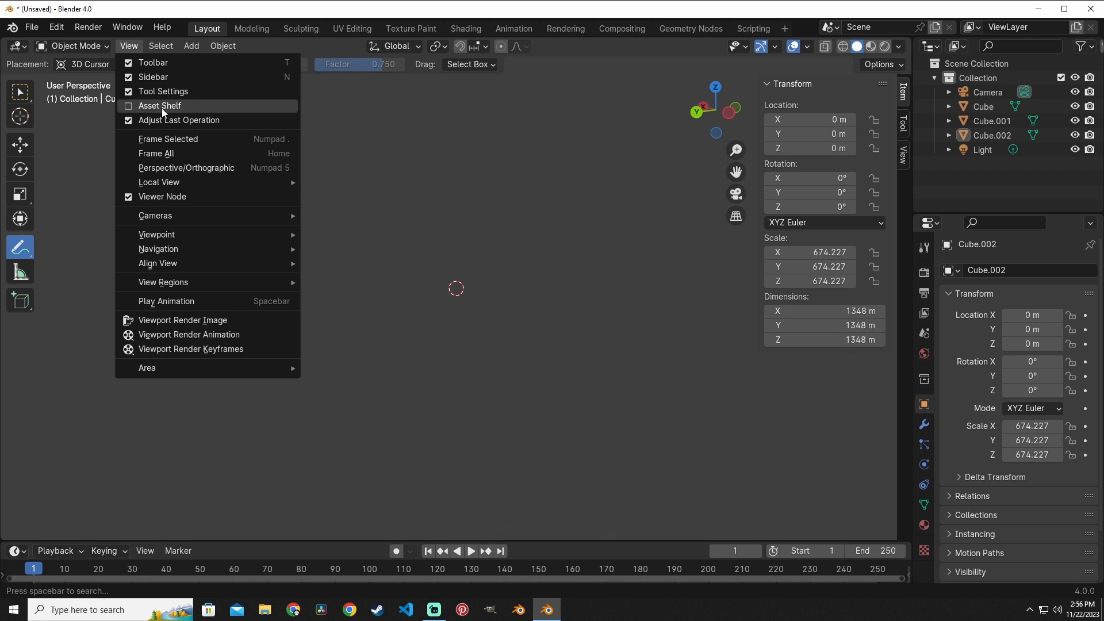
pyautogui.click(130, 48)
pyautogui.click(131, 106)
pyautogui.click(126, 47)
pyautogui.click(149, 120)
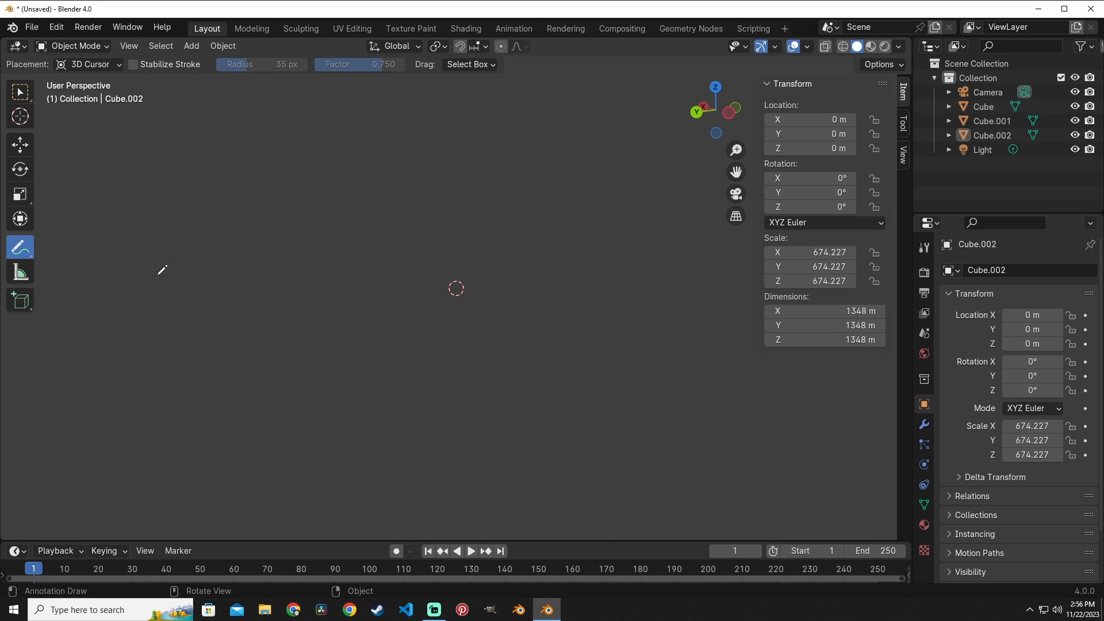
# - Reactivate the Select Box tool and turn off the viewport's Asset Shelf display
pyautogui.click(20, 92)
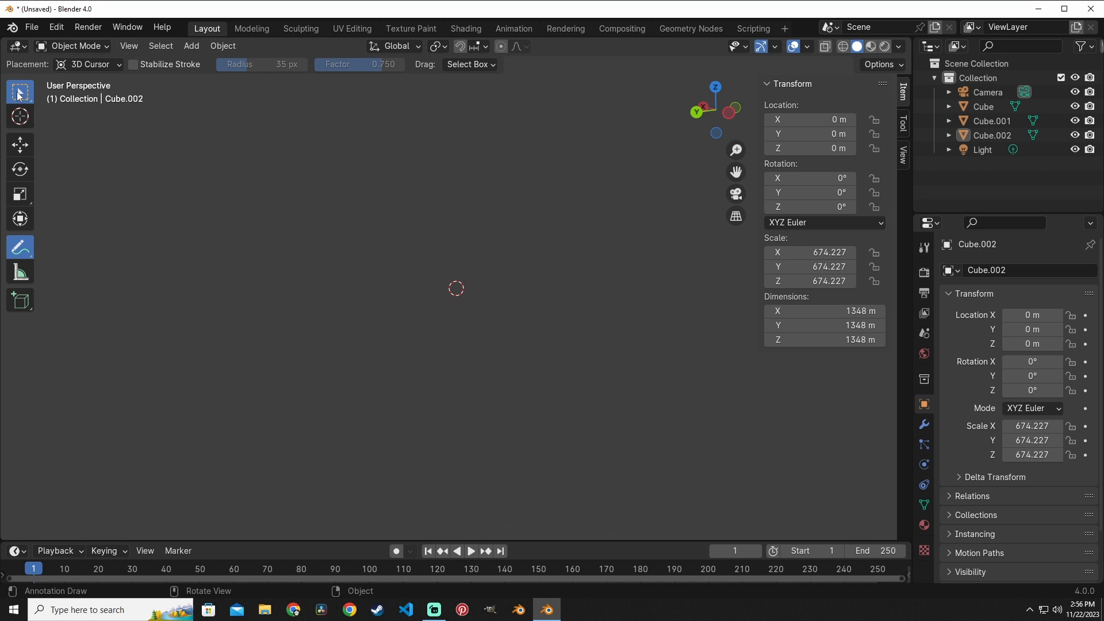
pyautogui.click(129, 46)
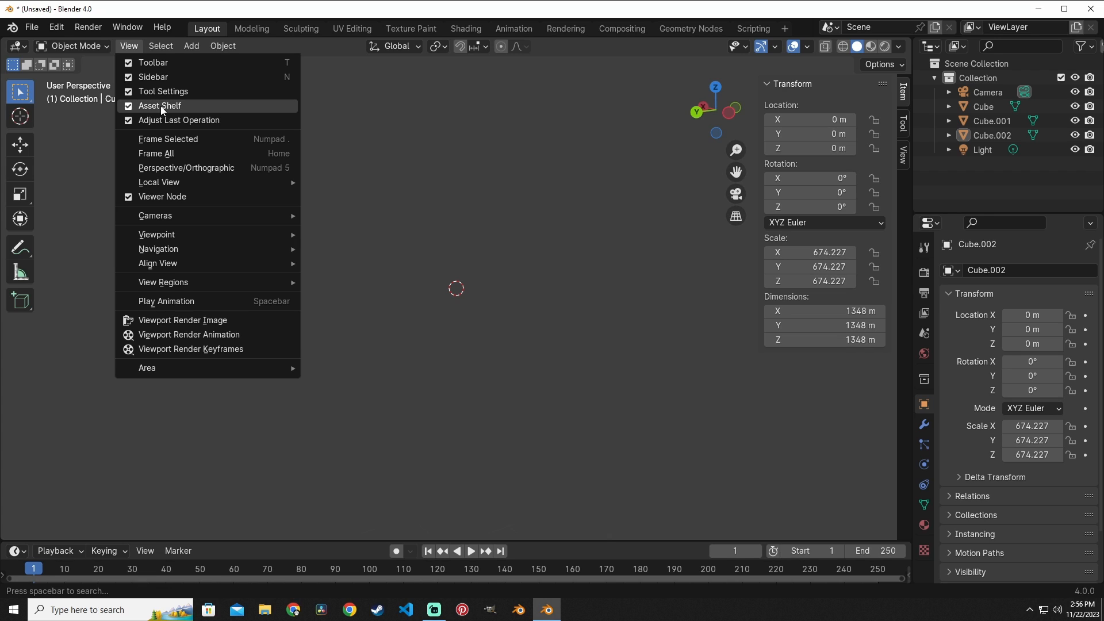
pyautogui.click(128, 106)
pyautogui.click(129, 46)
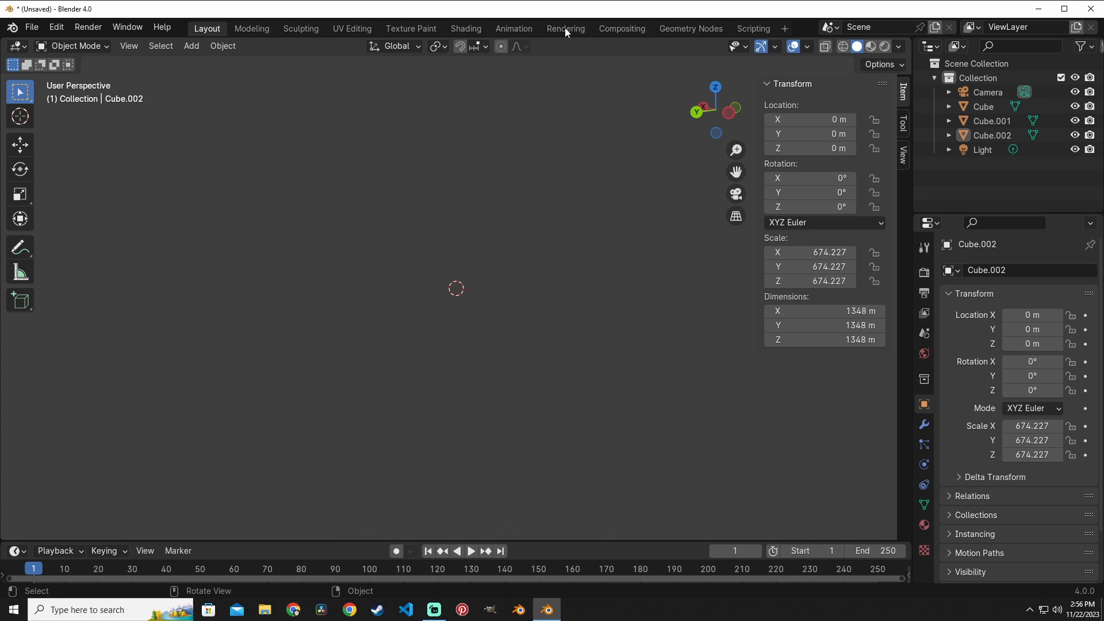
# - In the Scripting workspace, load the Ui Asset Shelf Python template and run the script
pyautogui.click(743, 28)
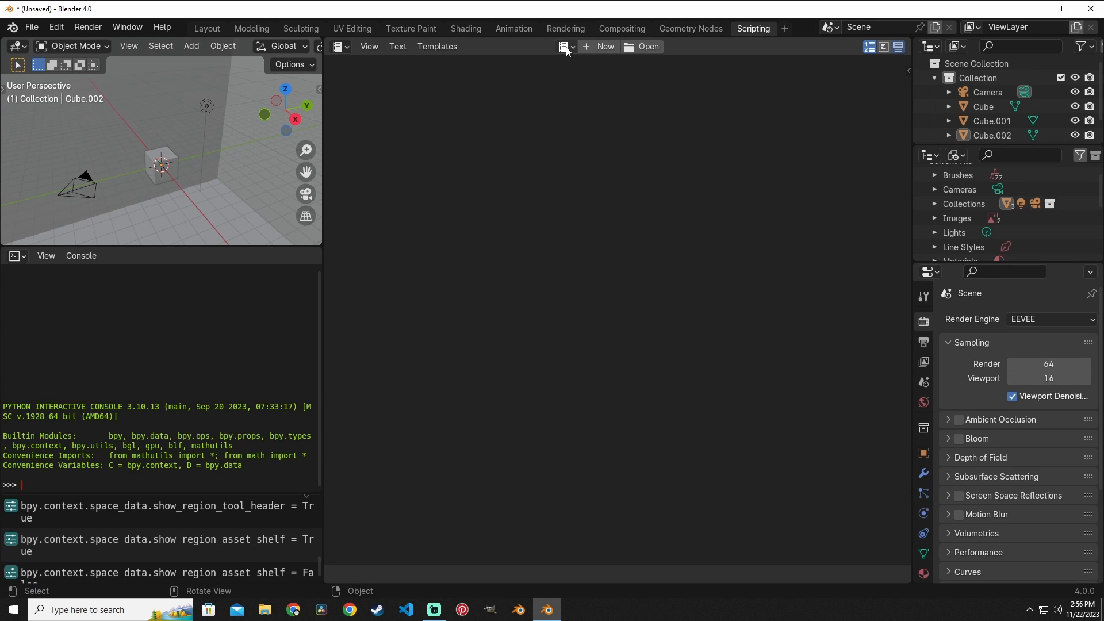
pyautogui.click(442, 48)
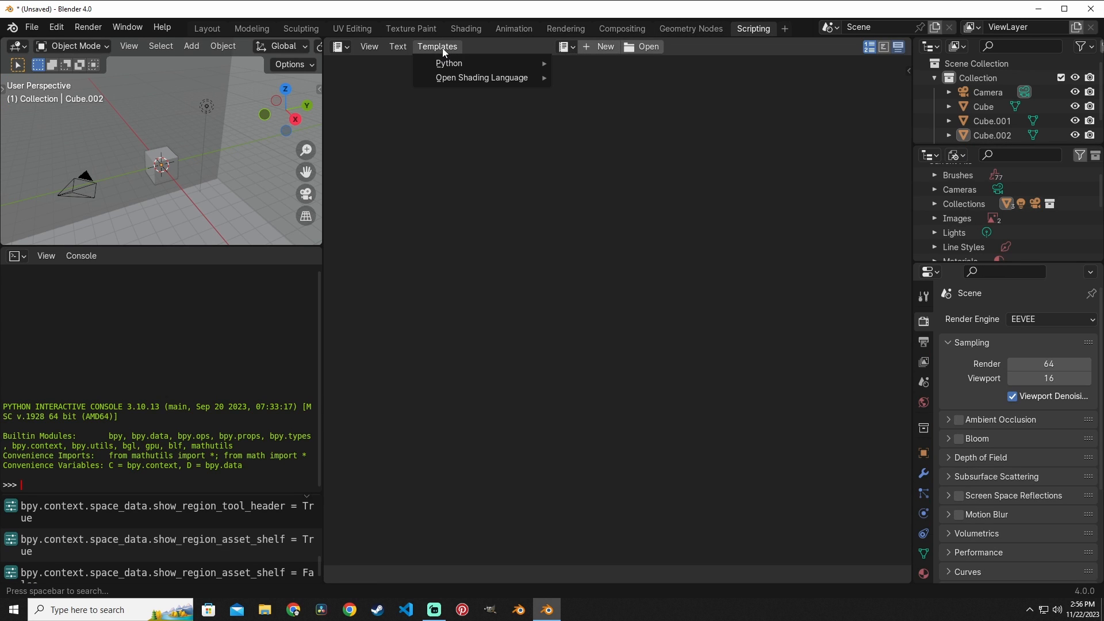
pyautogui.moveTo(488, 62)
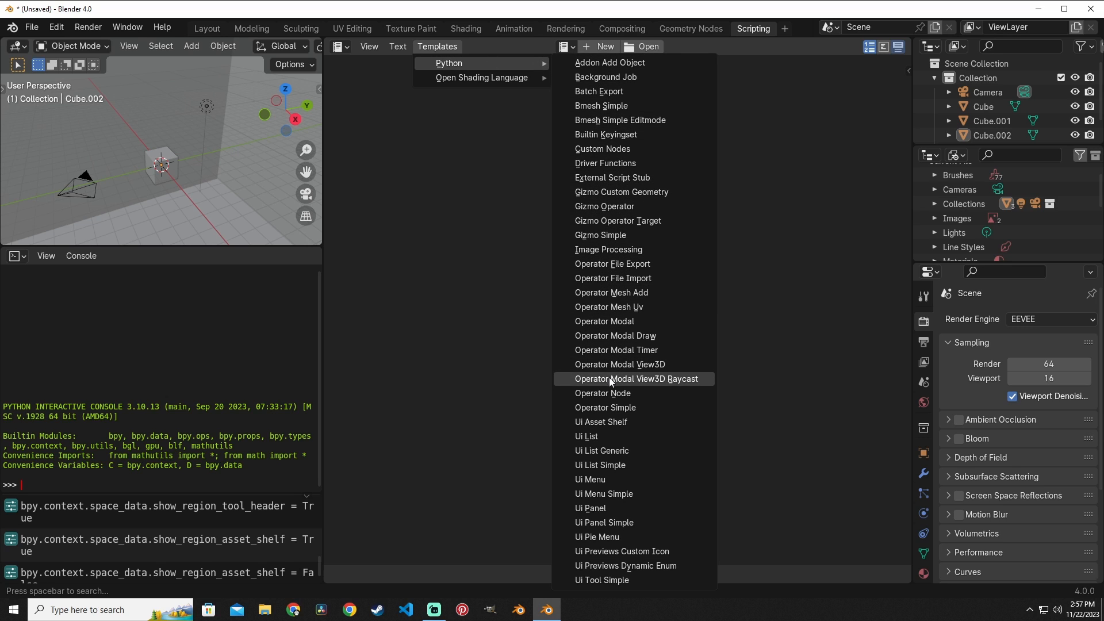
pyautogui.click(618, 423)
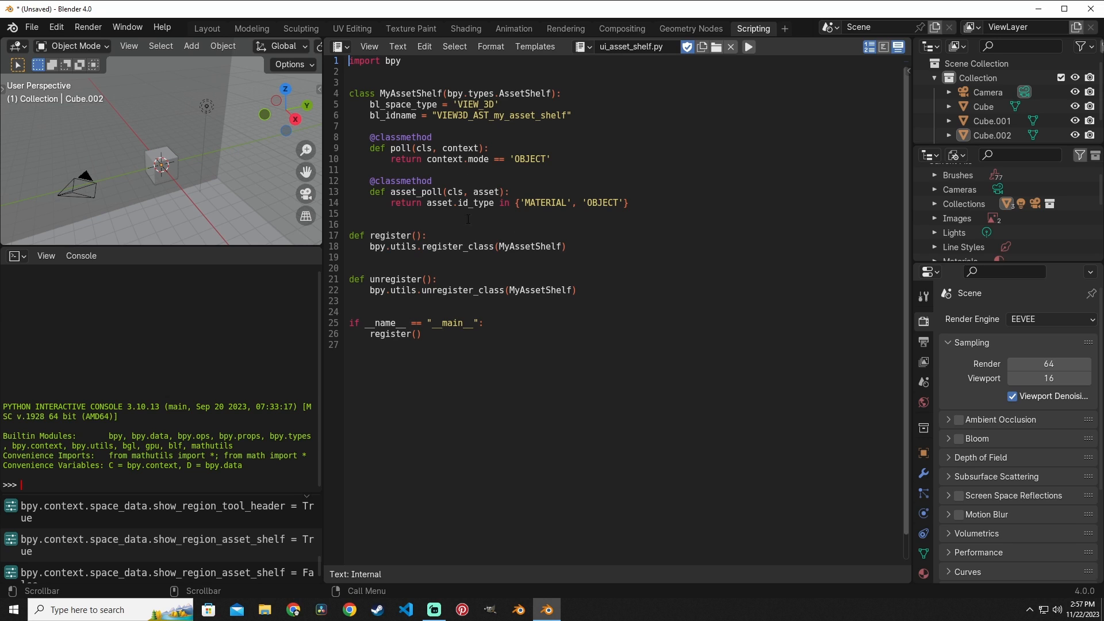
pyautogui.click(750, 51)
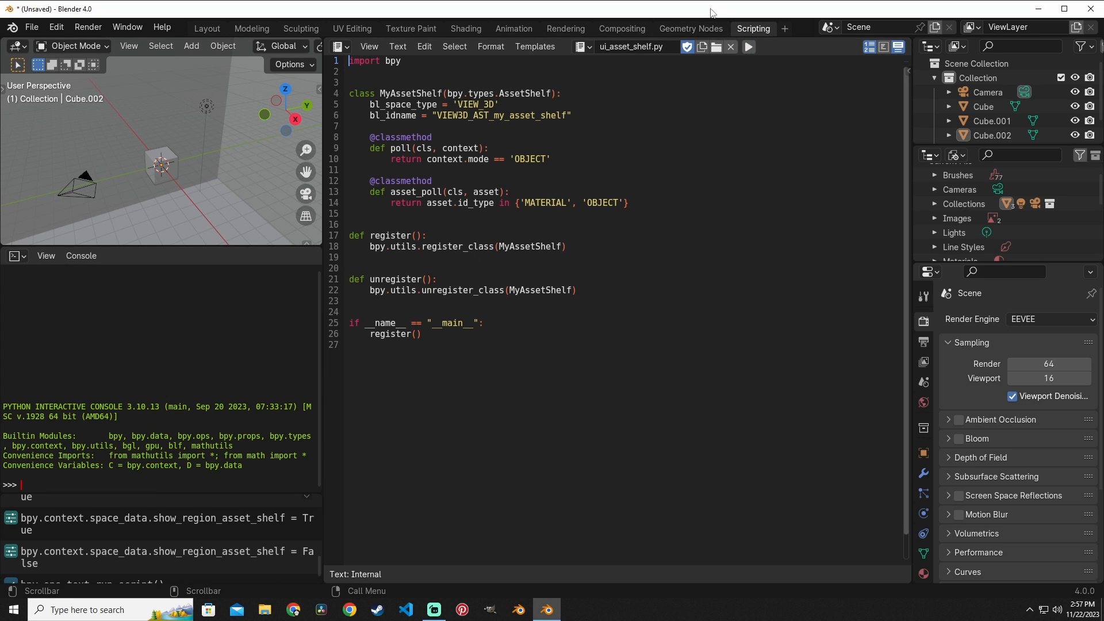
# - Return to the Layout workspace and show the Asset Shelf in the 3D viewport
pyautogui.click(204, 29)
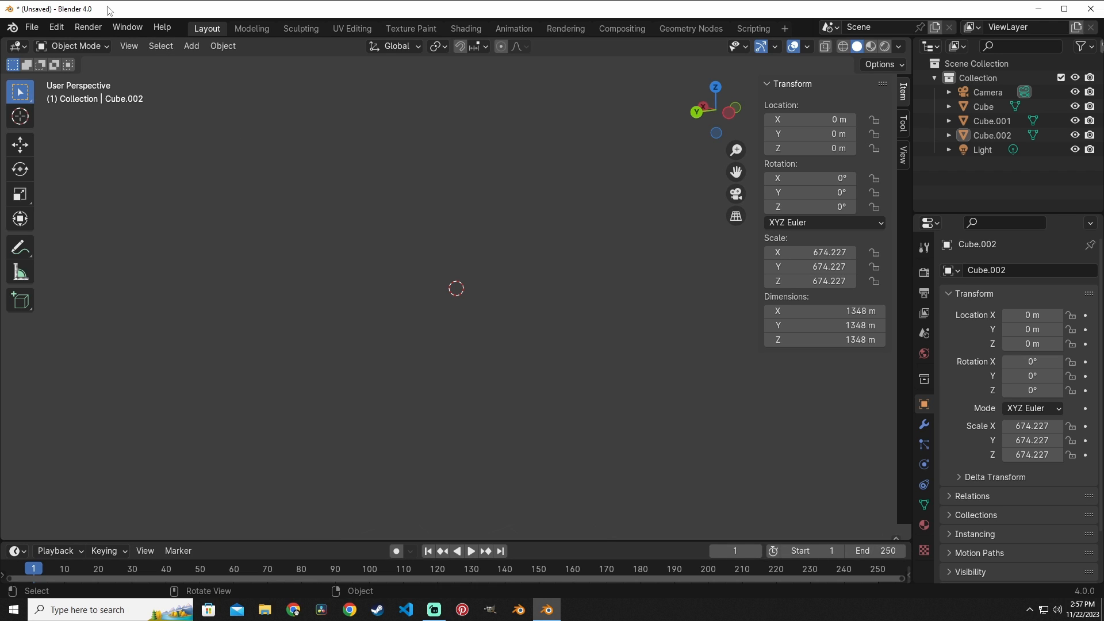
pyautogui.click(122, 46)
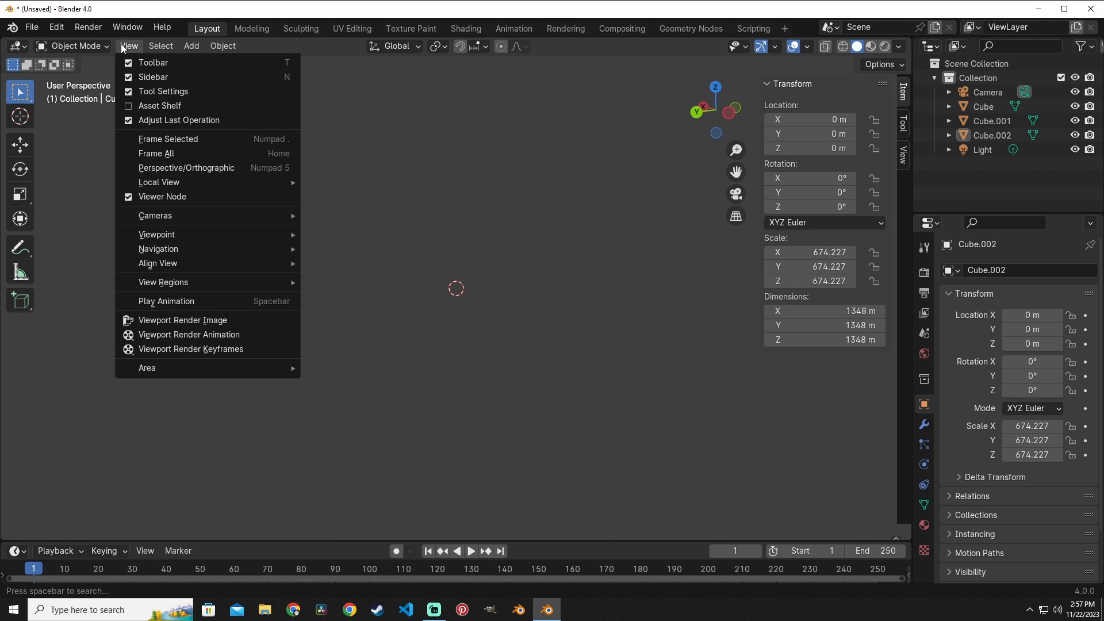
pyautogui.click(130, 106)
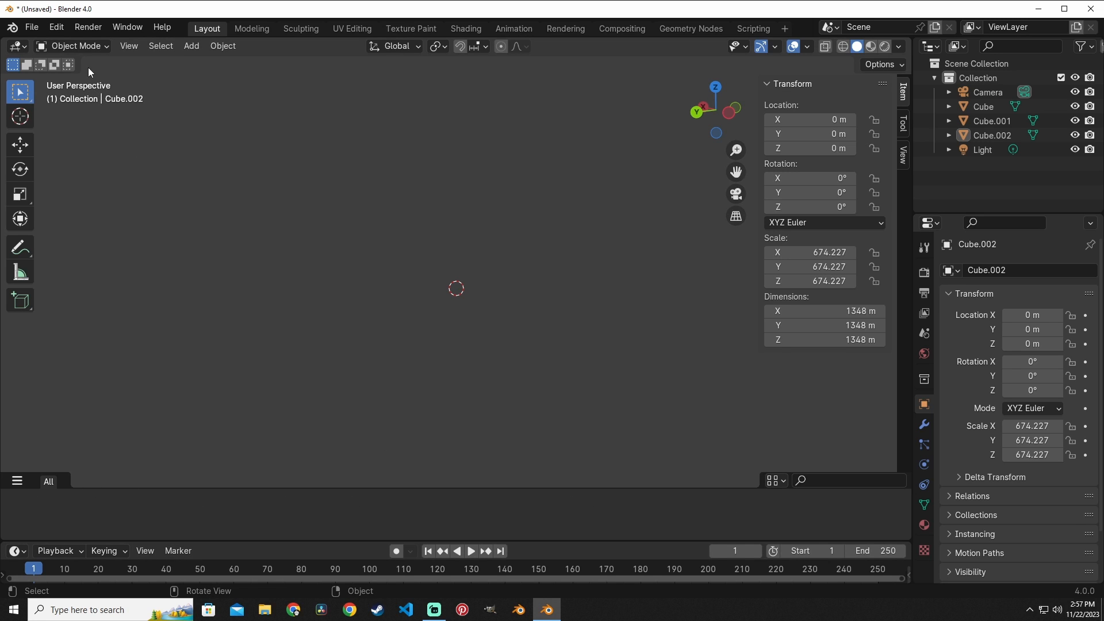
# - In the preferences' file paths, add the CubeDiorama folder as an asset library and close the preferences
pyautogui.click(56, 27)
pyautogui.click(92, 211)
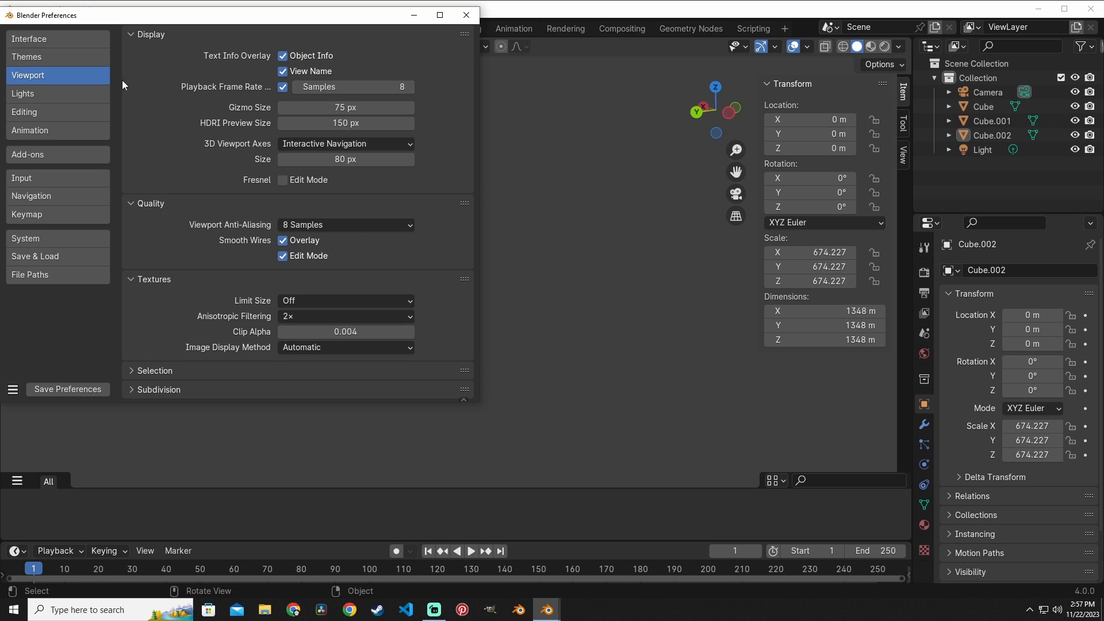
pyautogui.click(49, 276)
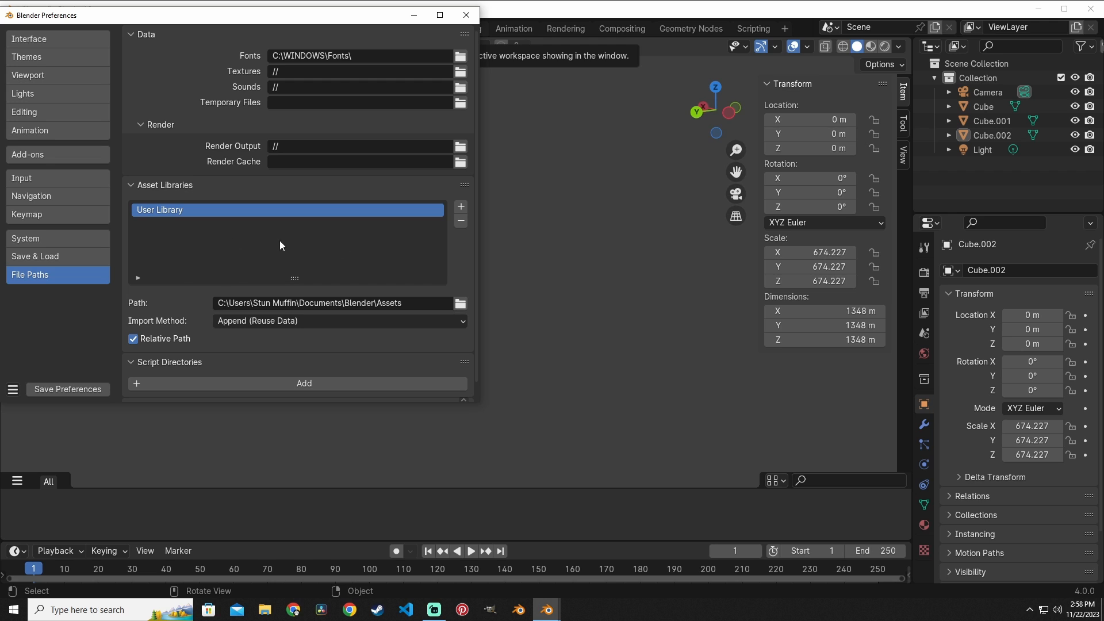
pyautogui.click(461, 207)
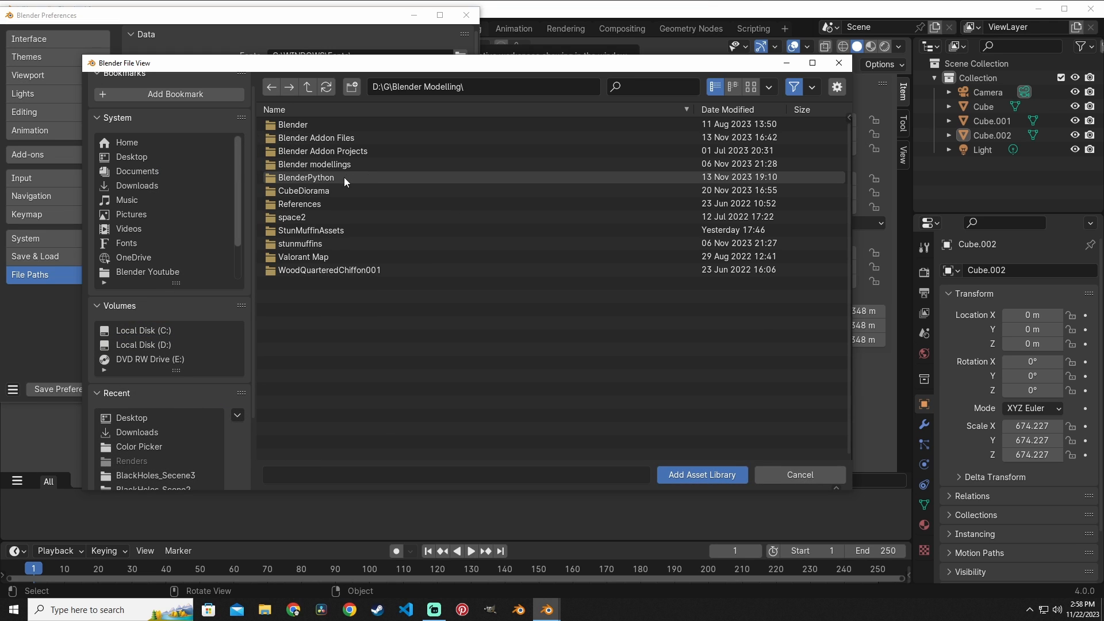
pyautogui.click(336, 190)
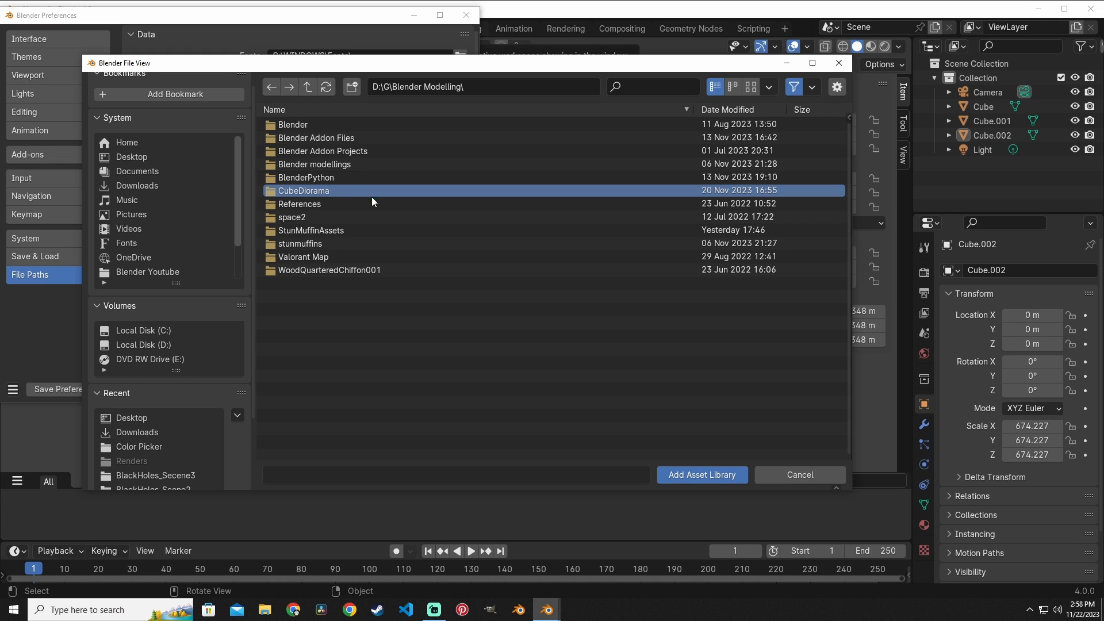
pyautogui.click(689, 474)
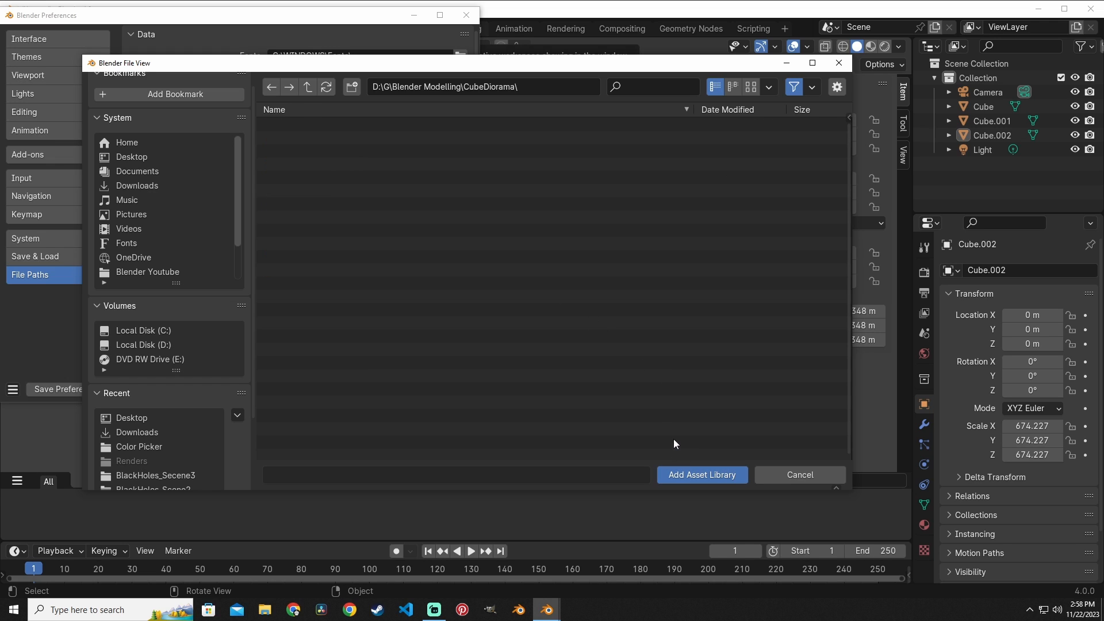
pyautogui.click(694, 475)
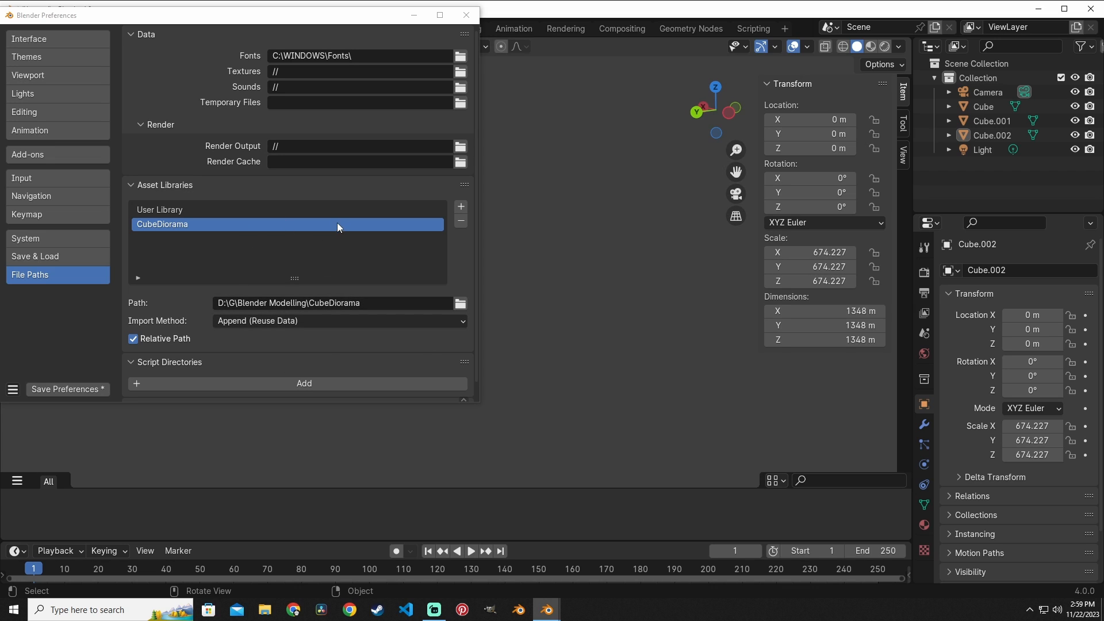
pyautogui.click(466, 15)
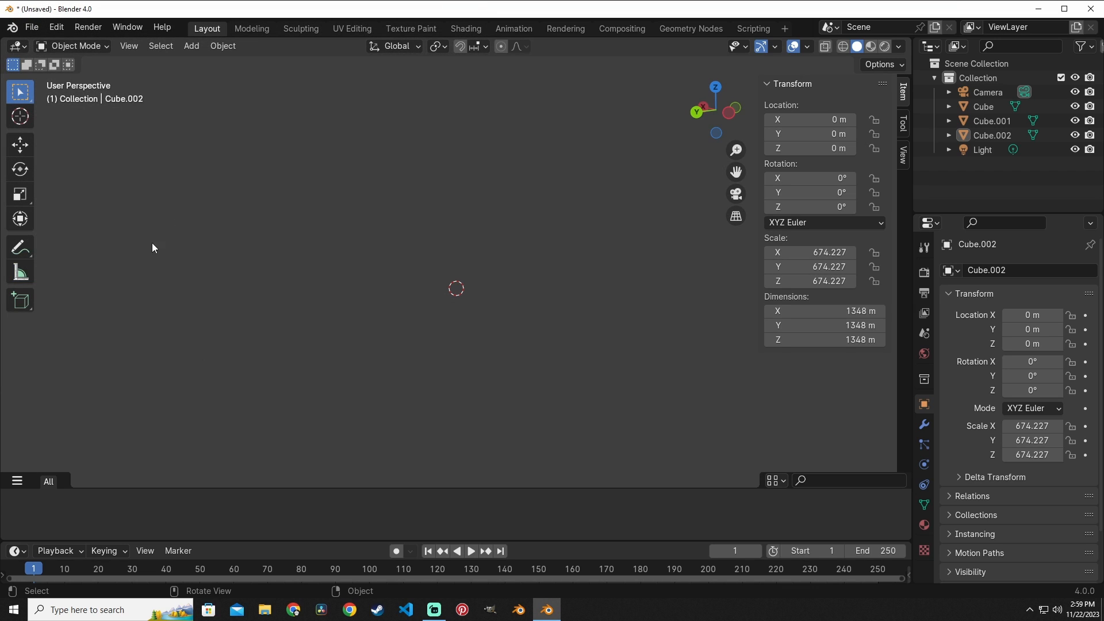
# - Set the asset shelf's library to All and refresh its assets
pyautogui.click(17, 481)
pyautogui.click(95, 427)
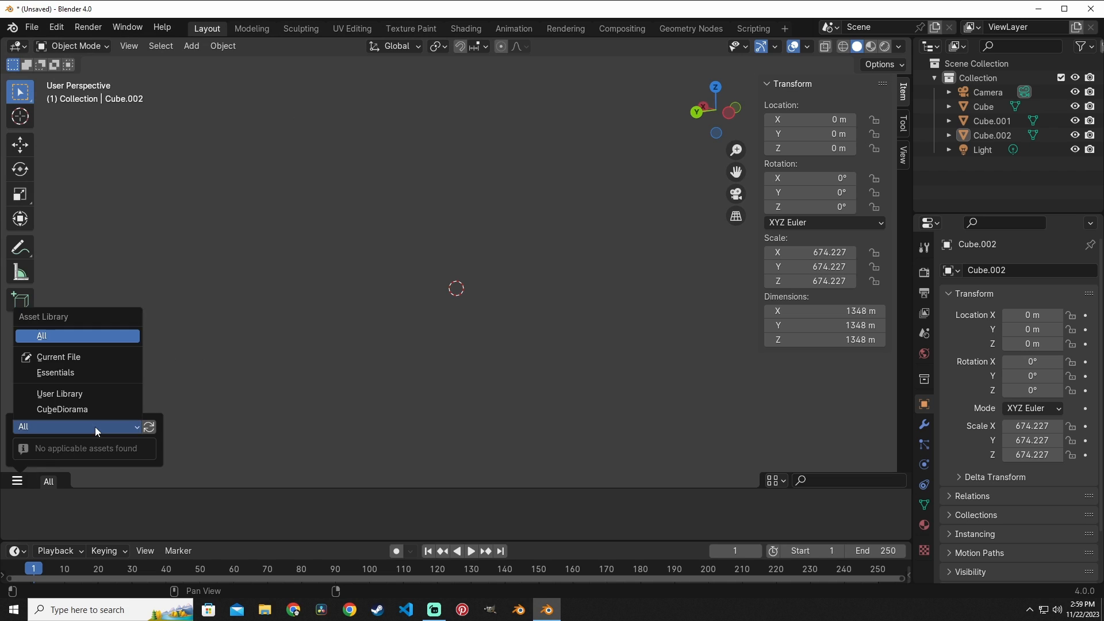
pyautogui.click(53, 334)
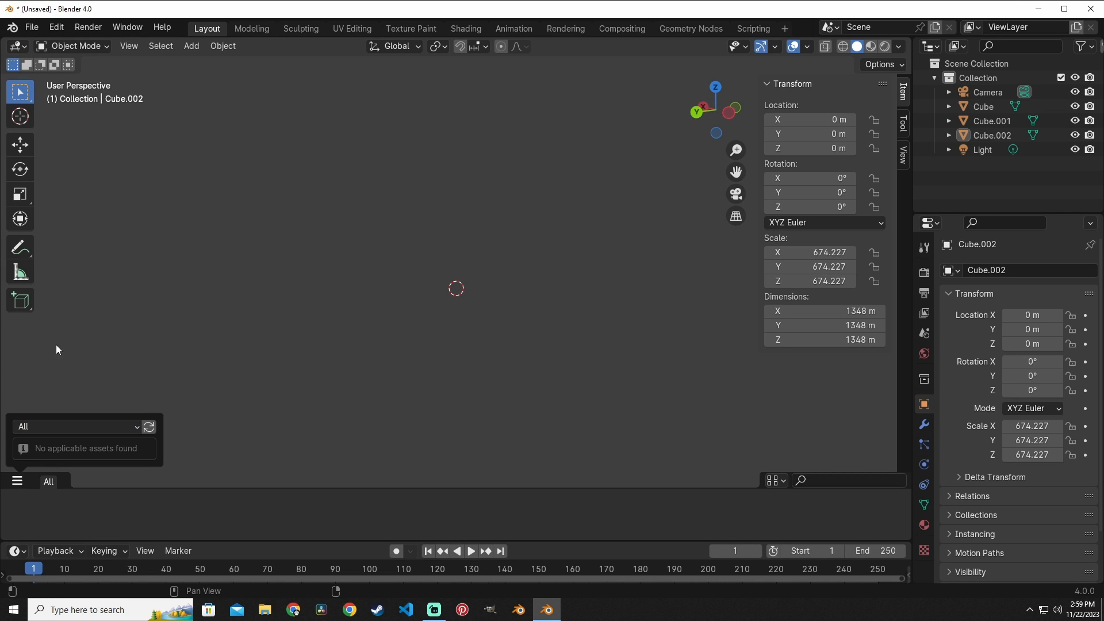
pyautogui.click(148, 429)
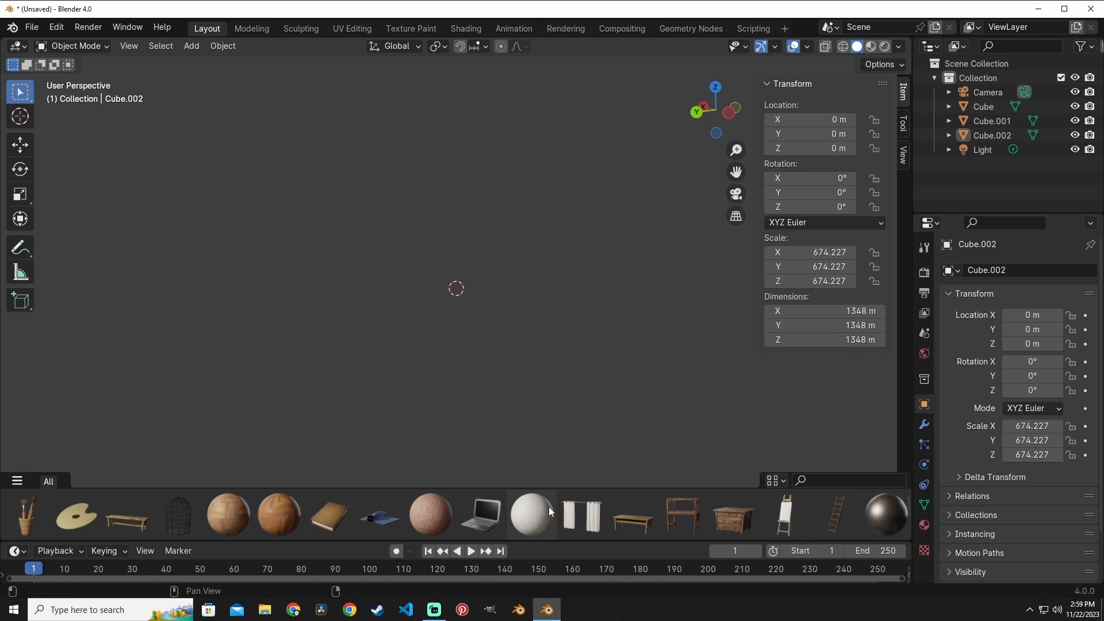
# - Switch the asset shelf's library to CubeDiorama
pyautogui.click(17, 483)
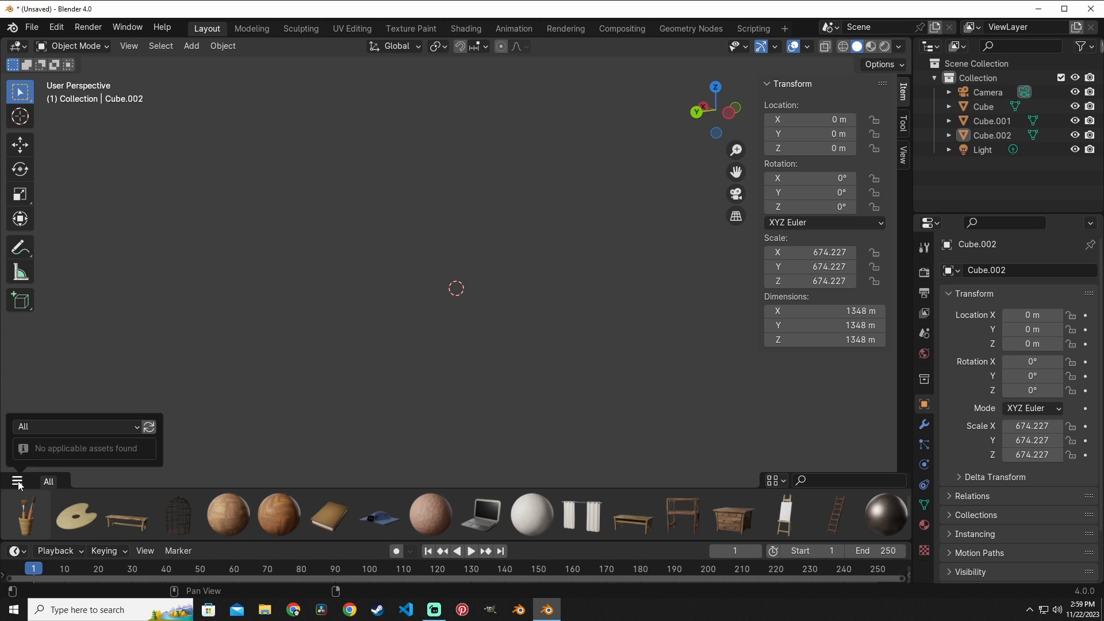
pyautogui.click(48, 431)
pyautogui.click(63, 409)
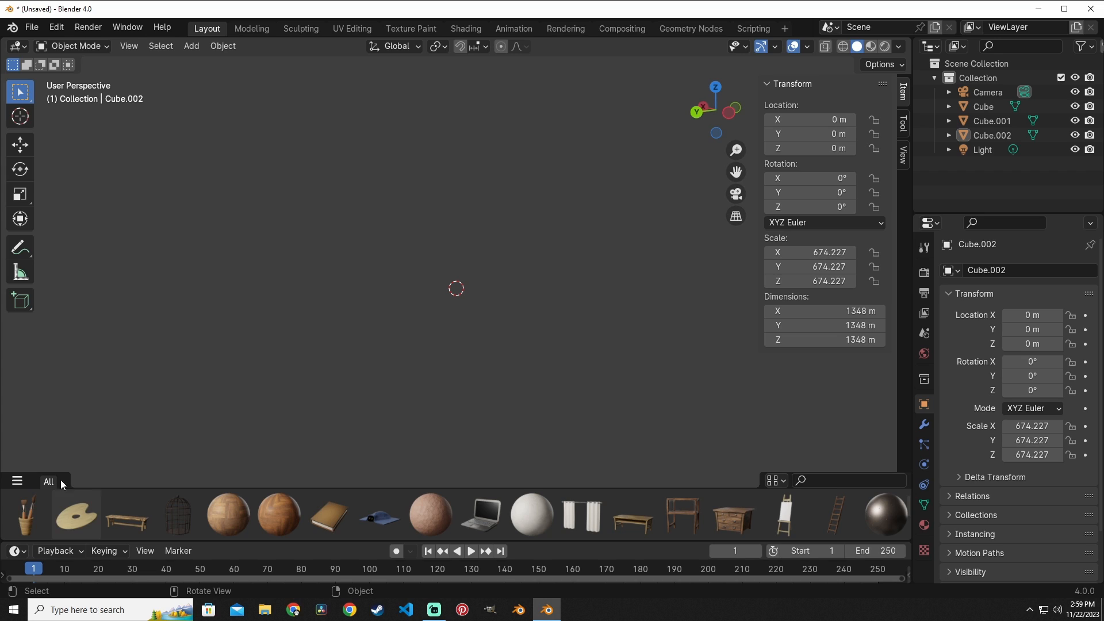
# - Pick the white sphere and curtain assets in the shelf and enlarge the shelf to two rows
pyautogui.click(532, 513)
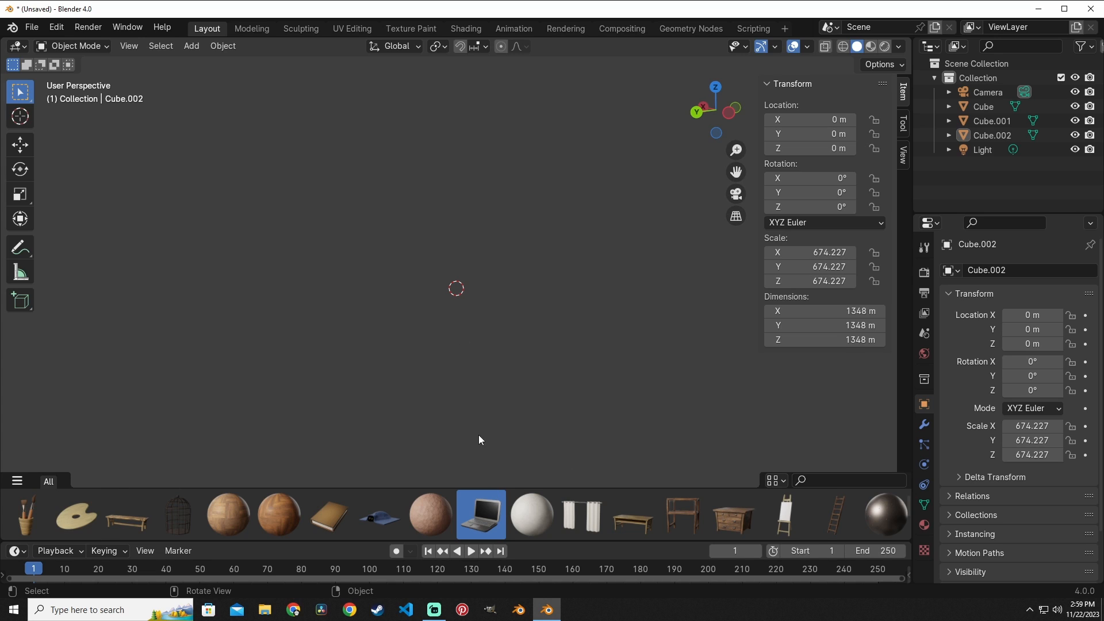
pyautogui.click(581, 509)
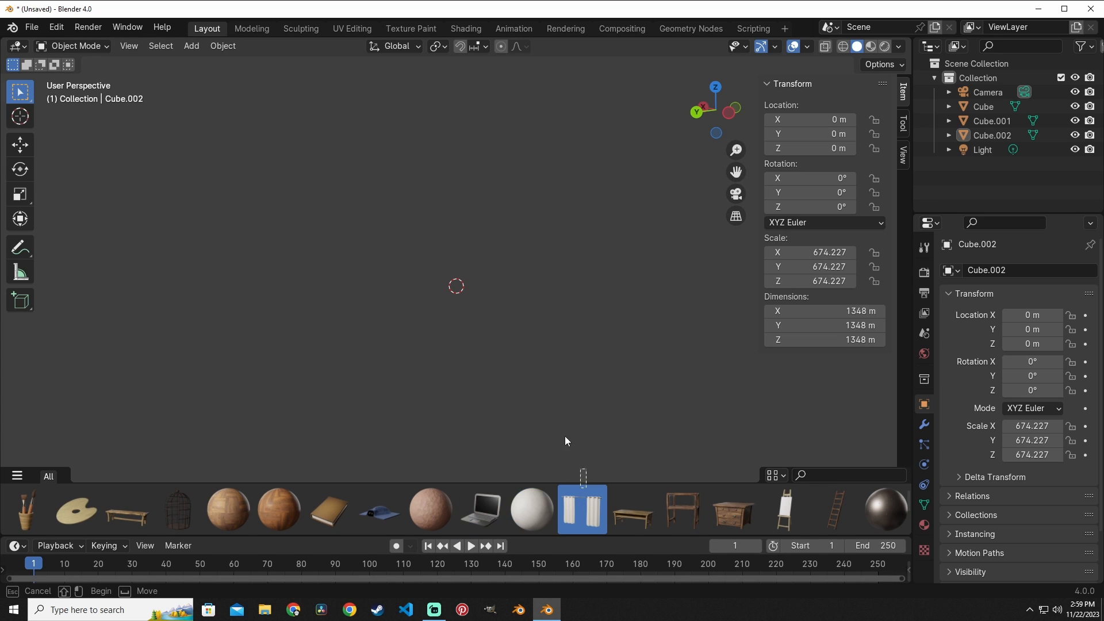
pyautogui.click(632, 512)
pyautogui.moveTo(581, 483); pyautogui.dragTo(577, 447)
pyautogui.click(580, 451)
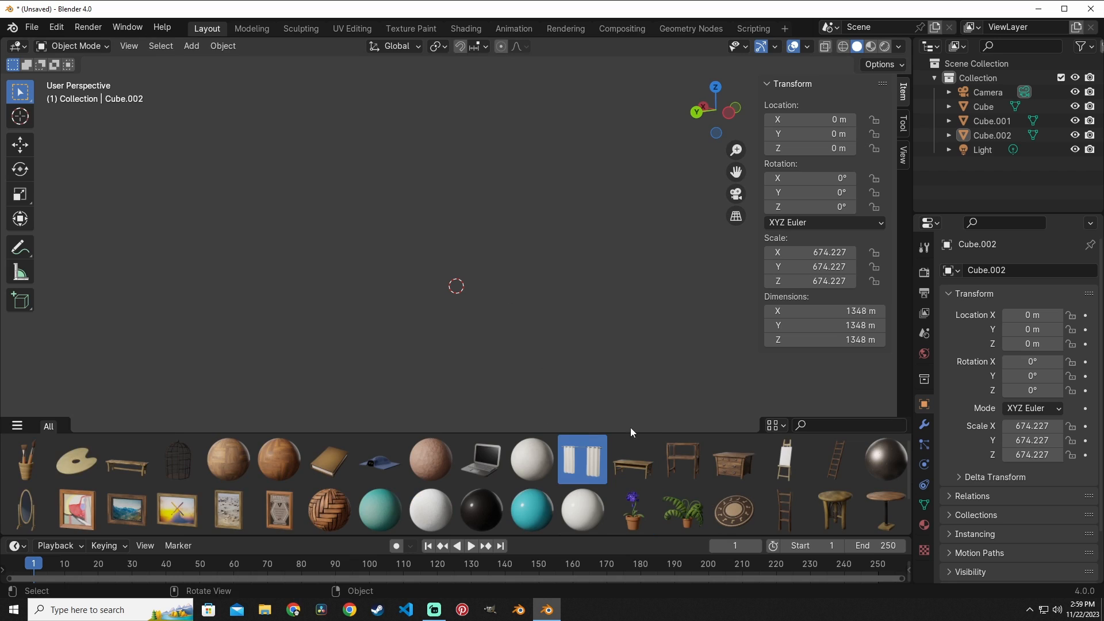
# - Pick several assets across both shelf rows, shrink the shelf back to one row and select the book asset
pyautogui.click(631, 455)
pyautogui.click(681, 455)
pyautogui.click(773, 458)
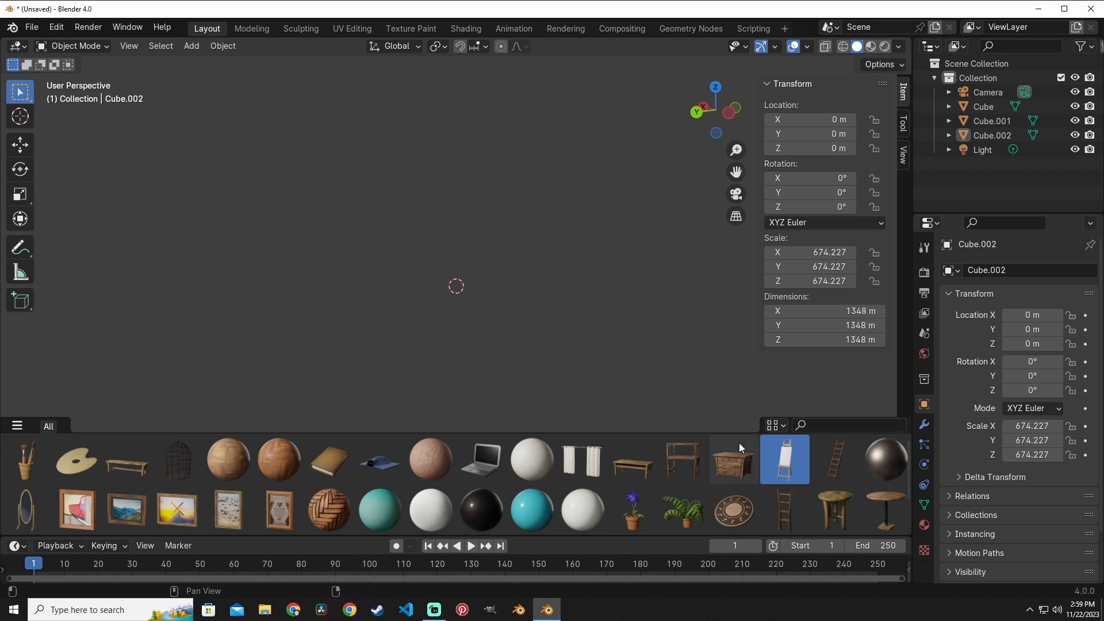
pyautogui.click(744, 446)
pyautogui.click(422, 502)
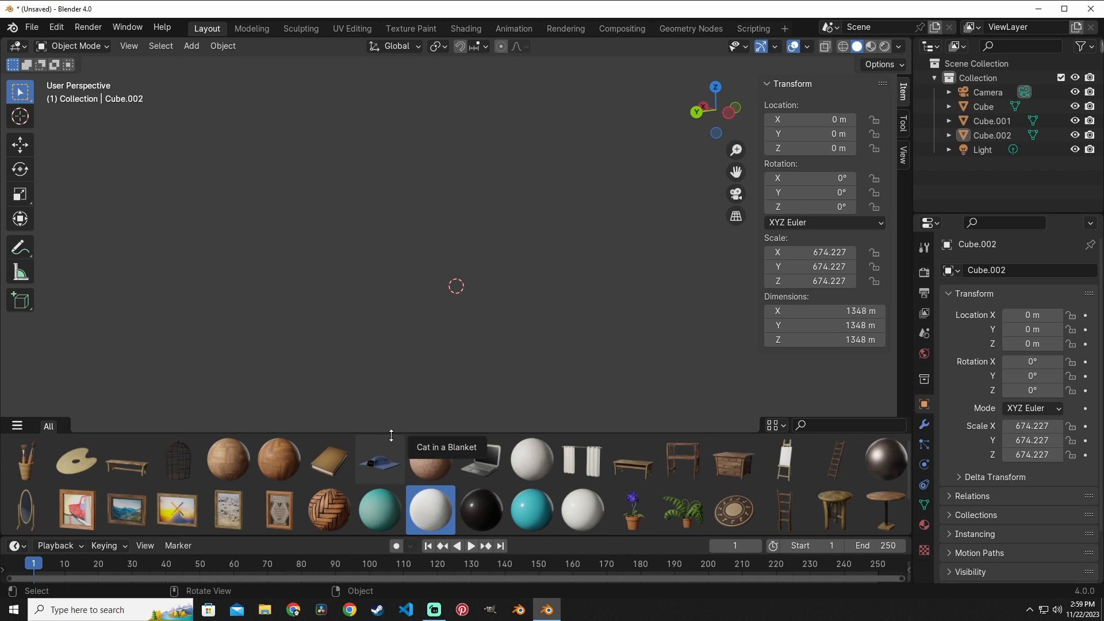
pyautogui.moveTo(413, 417); pyautogui.dragTo(407, 464)
pyautogui.click(319, 502)
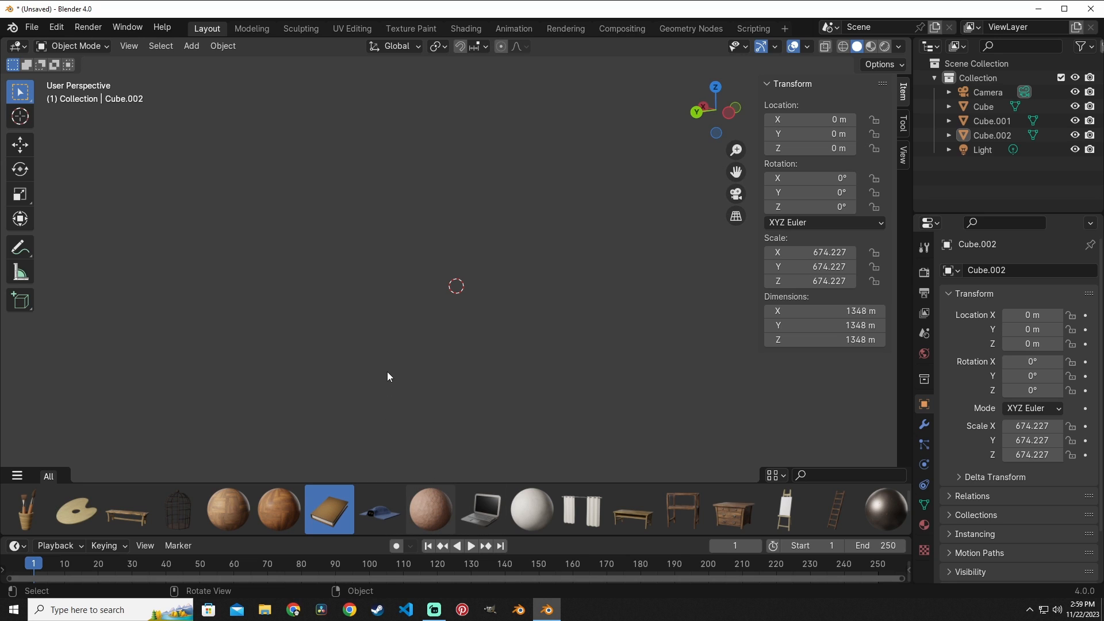
# - Toggle the viewport's Adjust Last Operation display on and off again
pyautogui.click(129, 46)
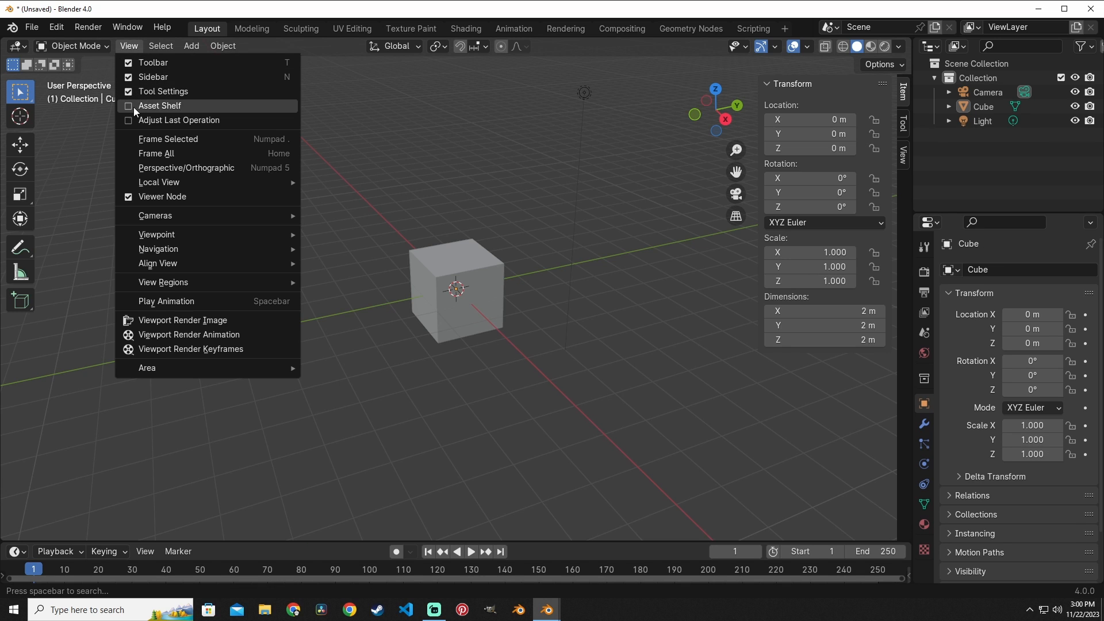
pyautogui.click(127, 122)
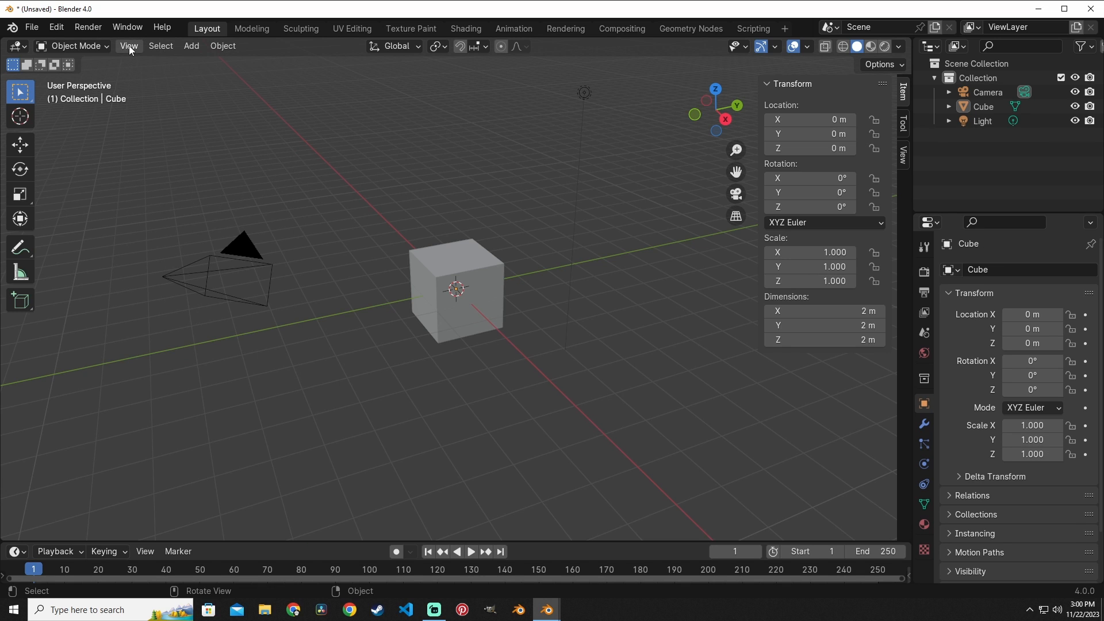
pyautogui.click(130, 47)
pyautogui.click(128, 121)
# - Select the cube and move it freely to about X -1.54, Y -2.84, Z 0.53 m
pyautogui.click(446, 294)
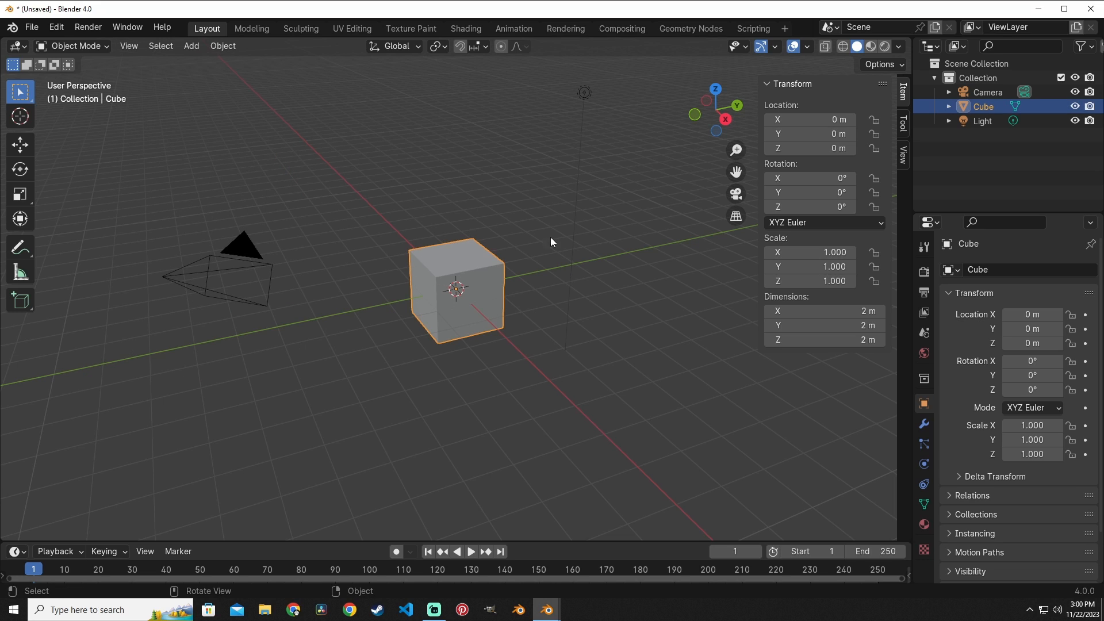
pyautogui.click(265, 259)
pyautogui.click(455, 295)
pyautogui.press('g')
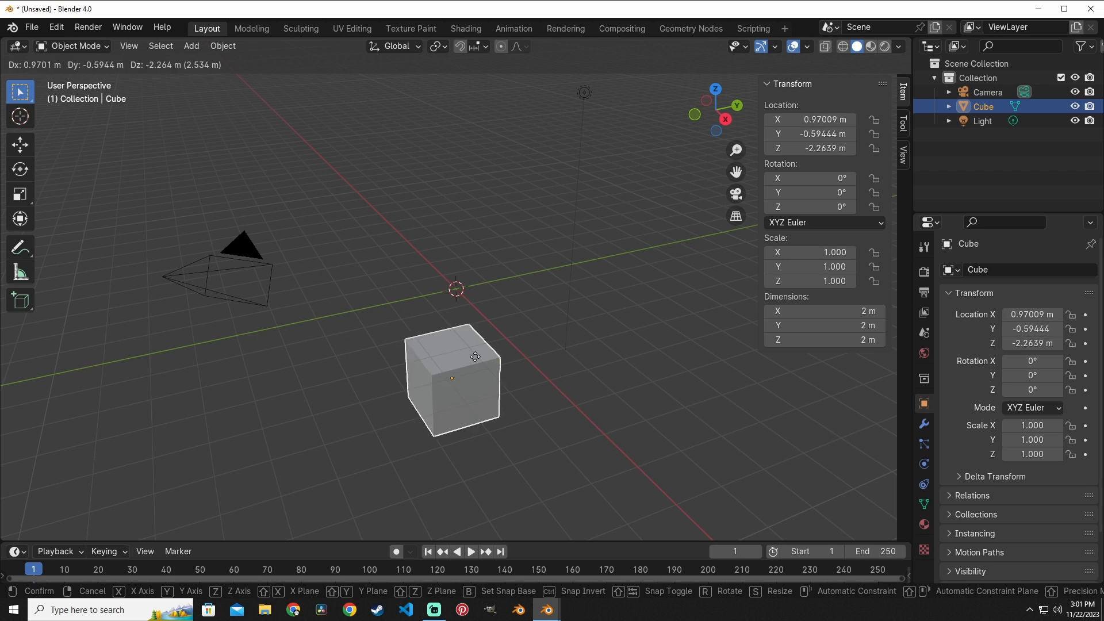
pyautogui.click(362, 276)
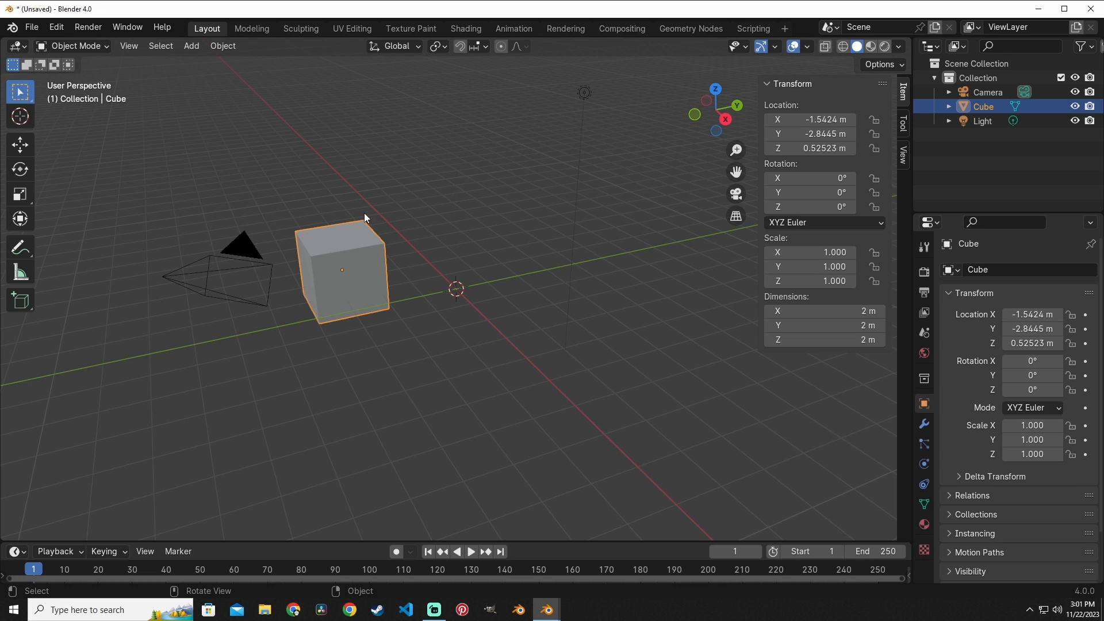
# - Show the Adjust Last Operation panel and expand its Move settings
pyautogui.click(129, 46)
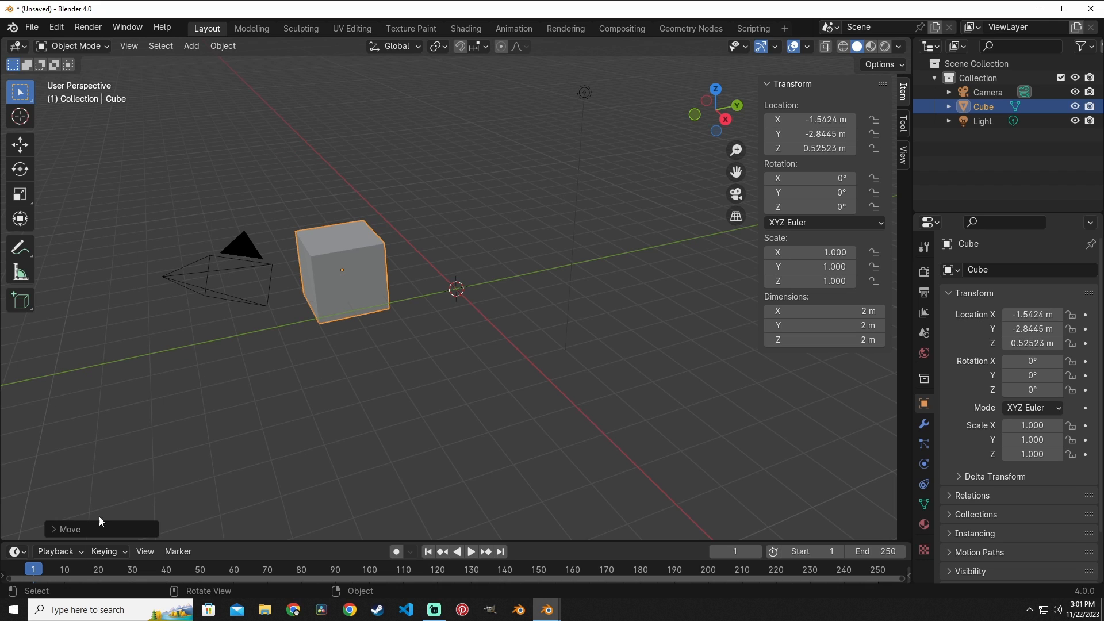
pyautogui.click(98, 530)
pyautogui.click(68, 432)
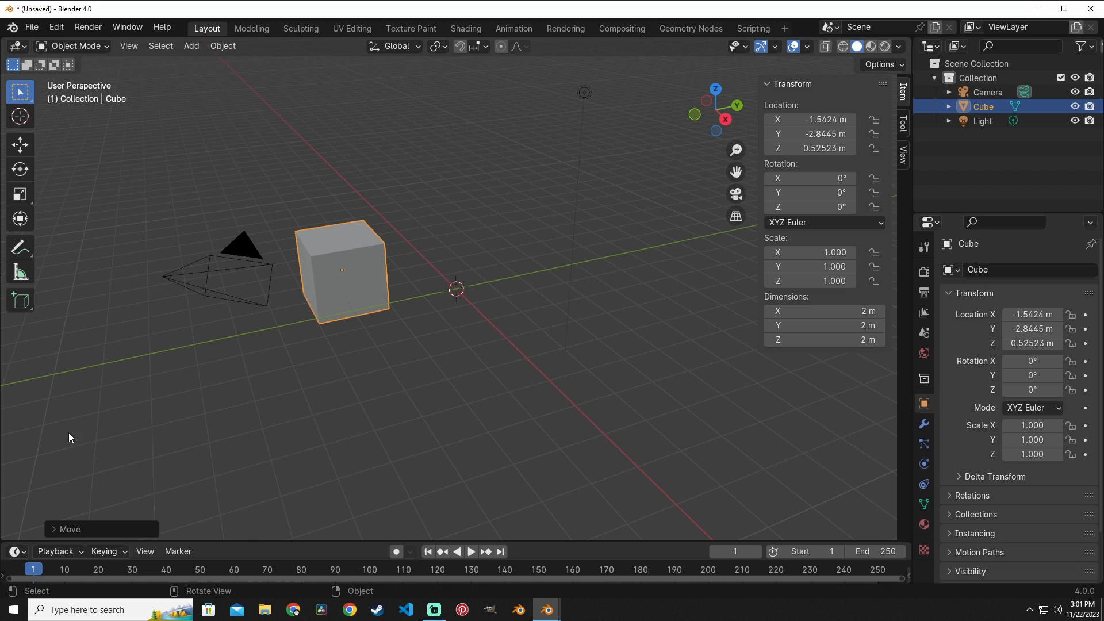
pyautogui.click(74, 520)
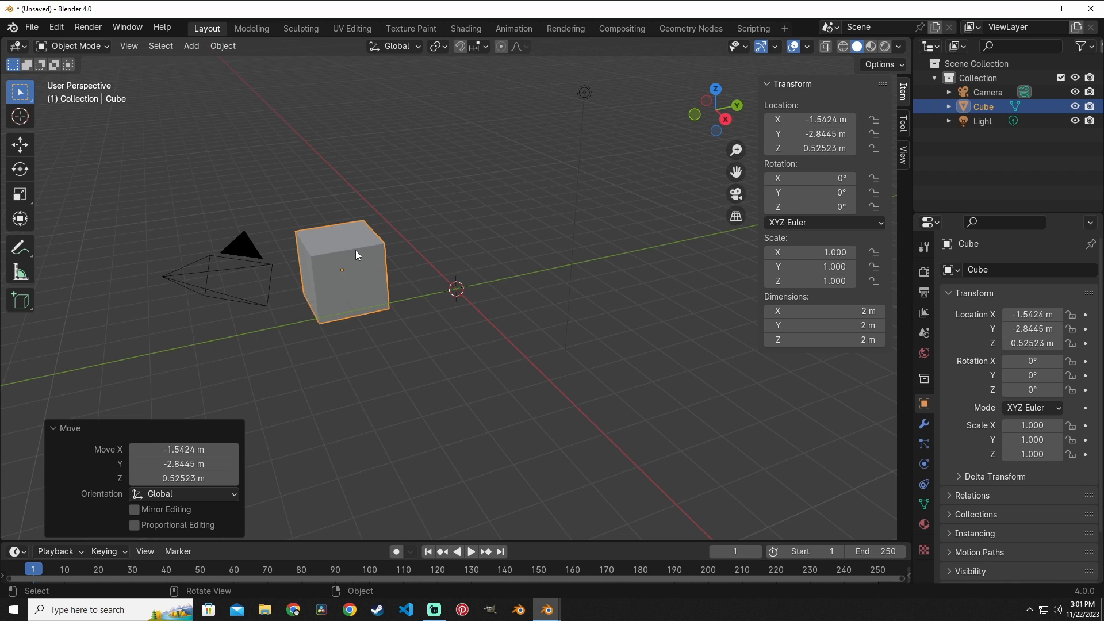
# - Move the cube freely several times, ending at about X -0.54, Y -1.03, Z 0.16 m
pyautogui.press('g')
pyautogui.rightClick(485, 230)
pyautogui.click(483, 230)
pyautogui.click(367, 264)
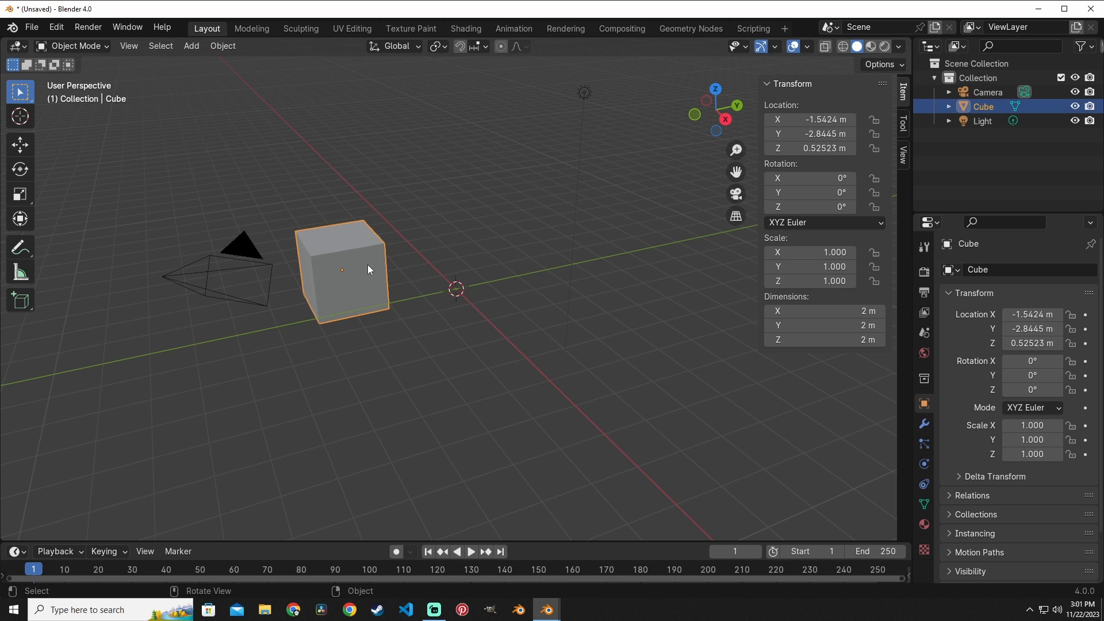
pyautogui.press('g')
pyautogui.click(532, 248)
pyautogui.press('g')
pyautogui.click(428, 313)
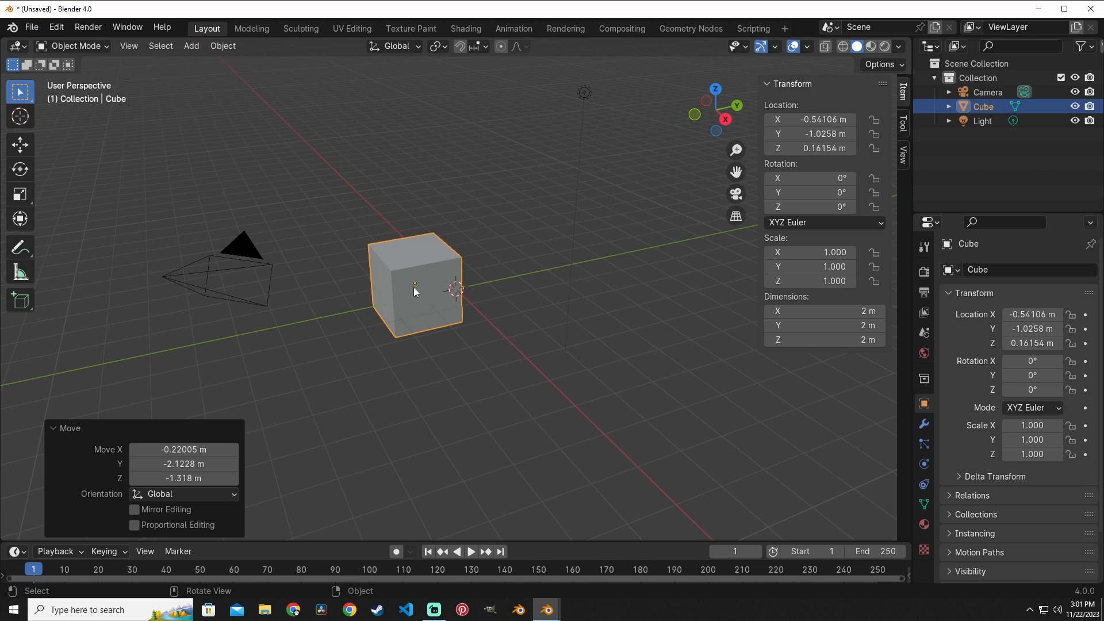
# - Hide the Adjust Last Operation panel in the viewport and check its display option
pyautogui.click(138, 45)
pyautogui.click(129, 120)
pyautogui.click(128, 47)
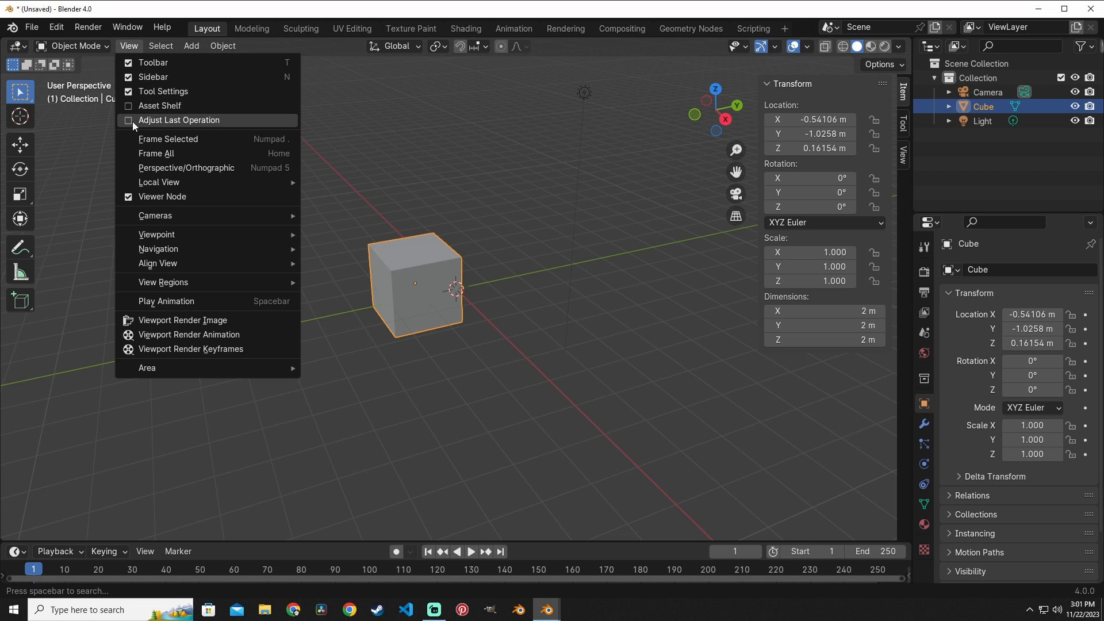
# - Undo the last move of the cube and rotate it about 39° around the Z axis
pyautogui.hotkey('ctrl', 'z')
pyautogui.press('r')
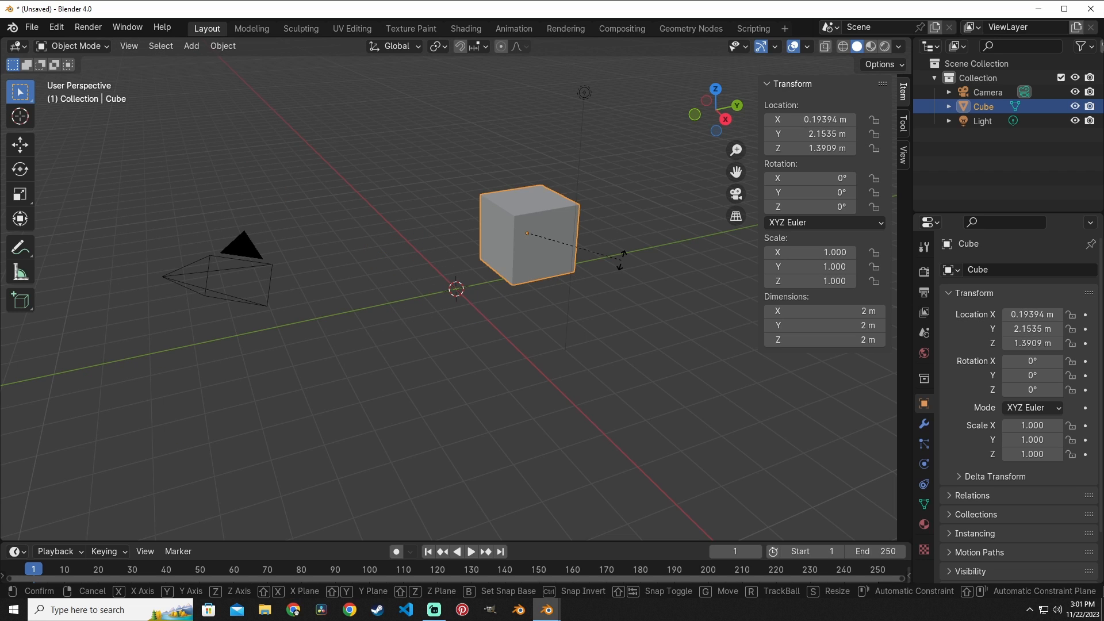
pyautogui.press('z')
pyautogui.click(603, 224)
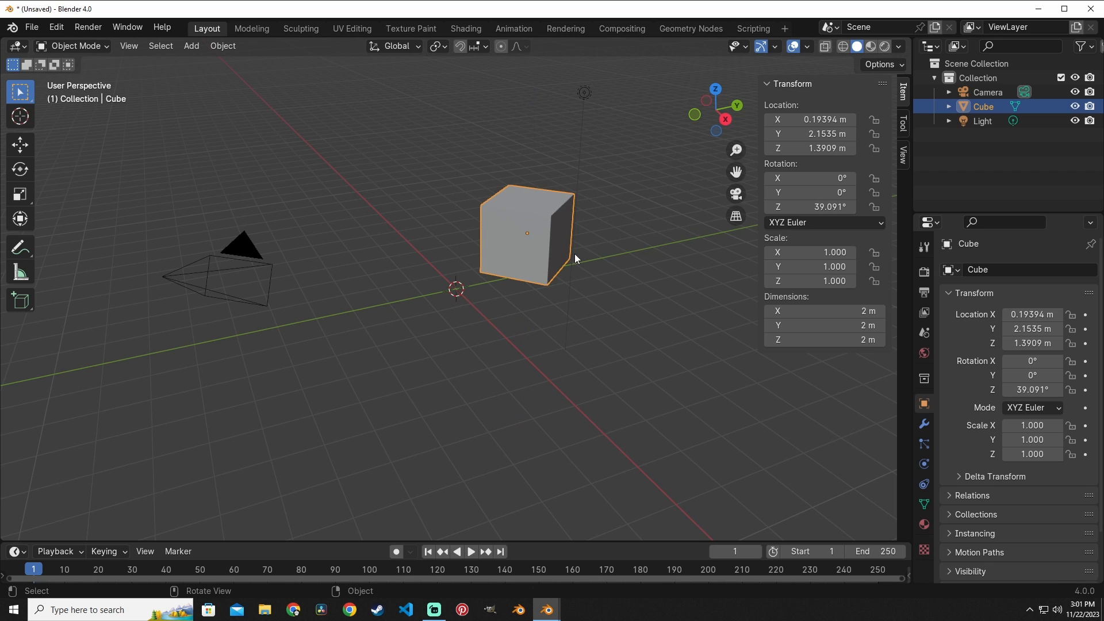
# - Move the cube to about X -0.12, Y 0.35, Z 0.51 m, then call up and dismiss the move's floating adjustment settings
pyautogui.press('g')
pyautogui.click(498, 281)
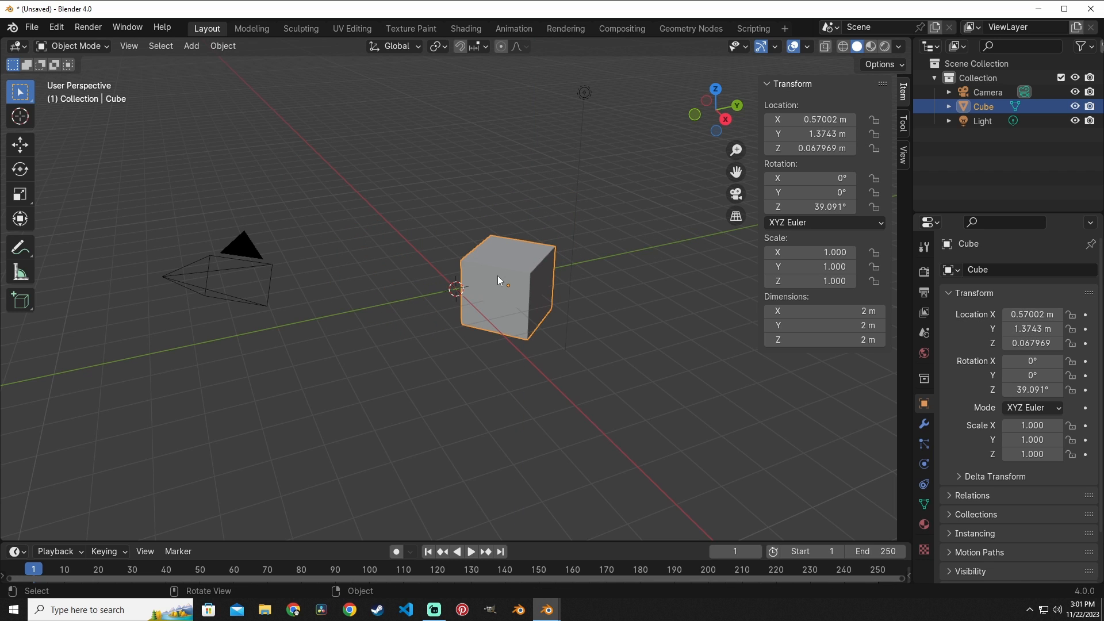
pyautogui.press('g')
pyautogui.click(449, 241)
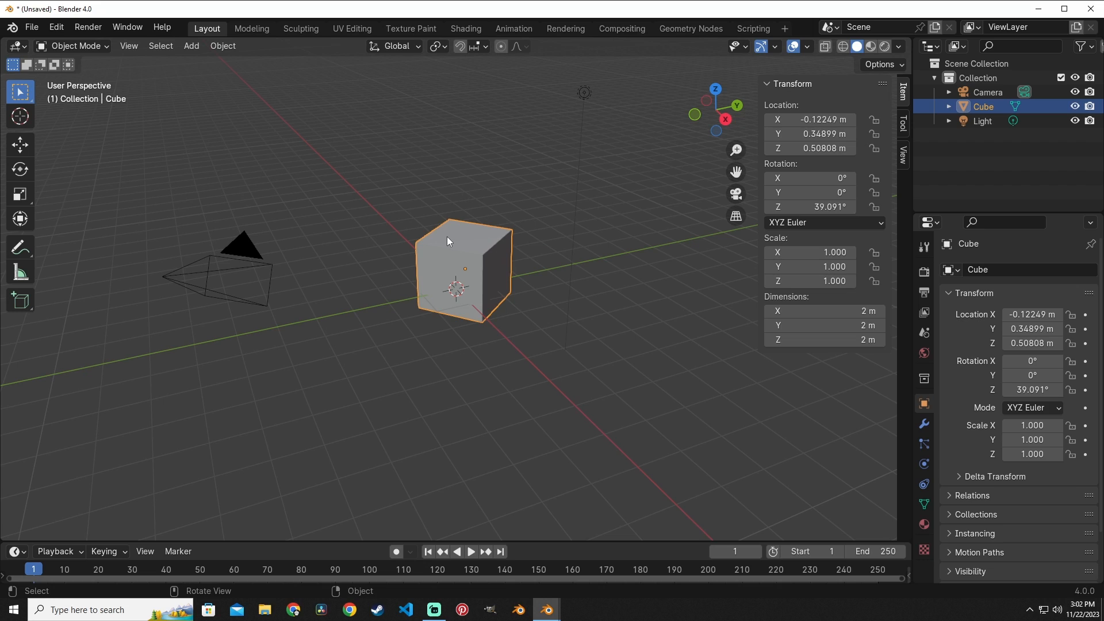
pyautogui.press('F9')
pyautogui.press('Escape')
# - Deselect the cube and add a cylinder mesh to the scene
pyautogui.click(126, 512)
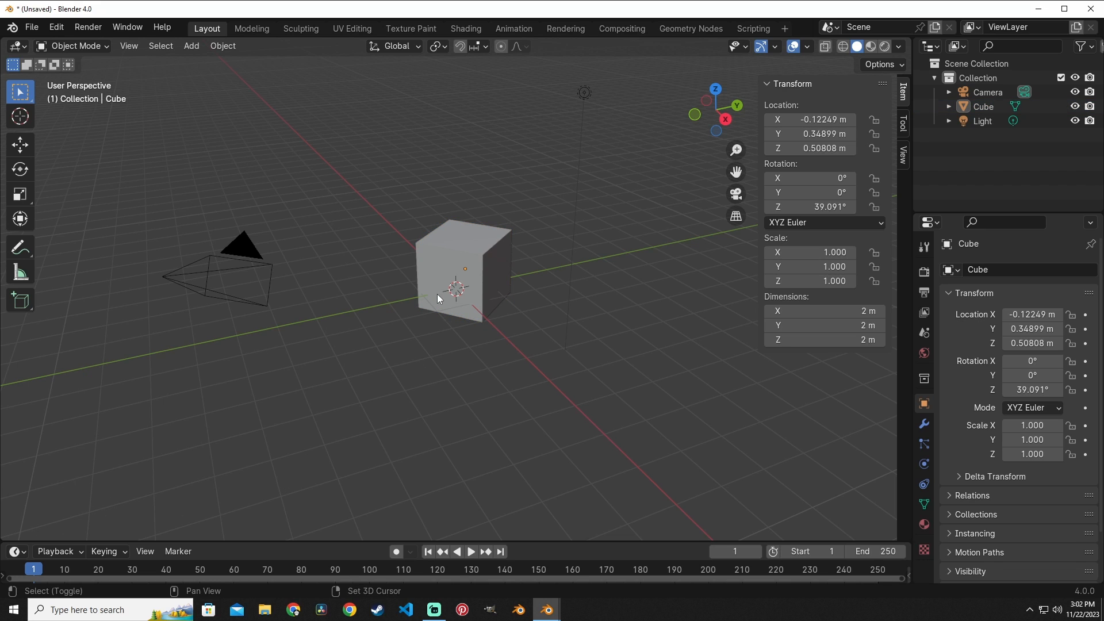
pyautogui.hotkey('shift', 'a')
pyautogui.moveTo(423, 312)
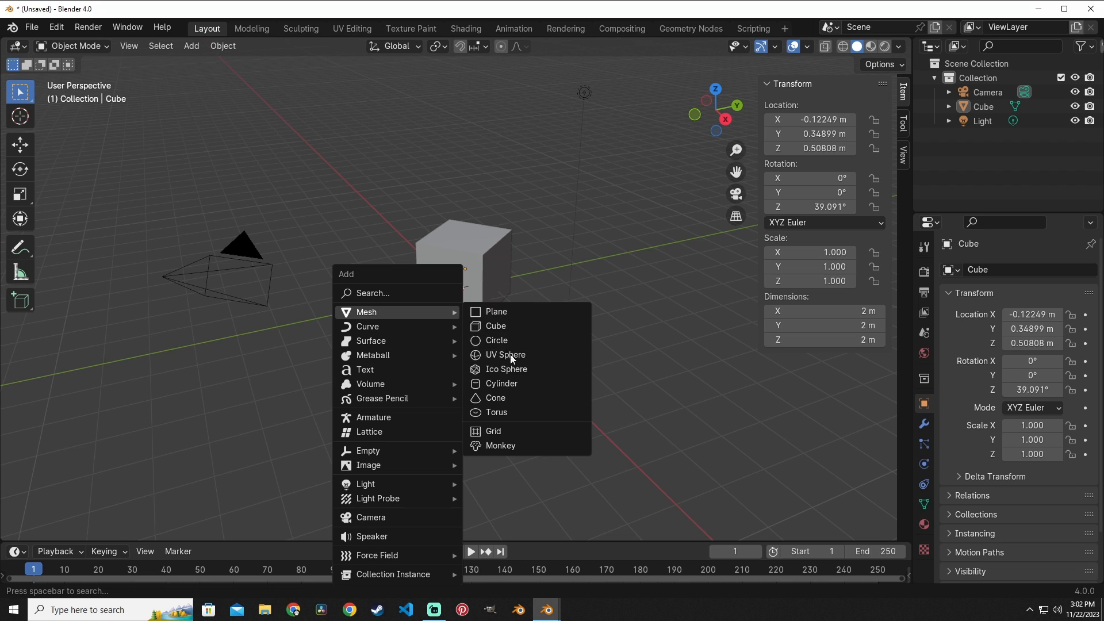
pyautogui.click(514, 383)
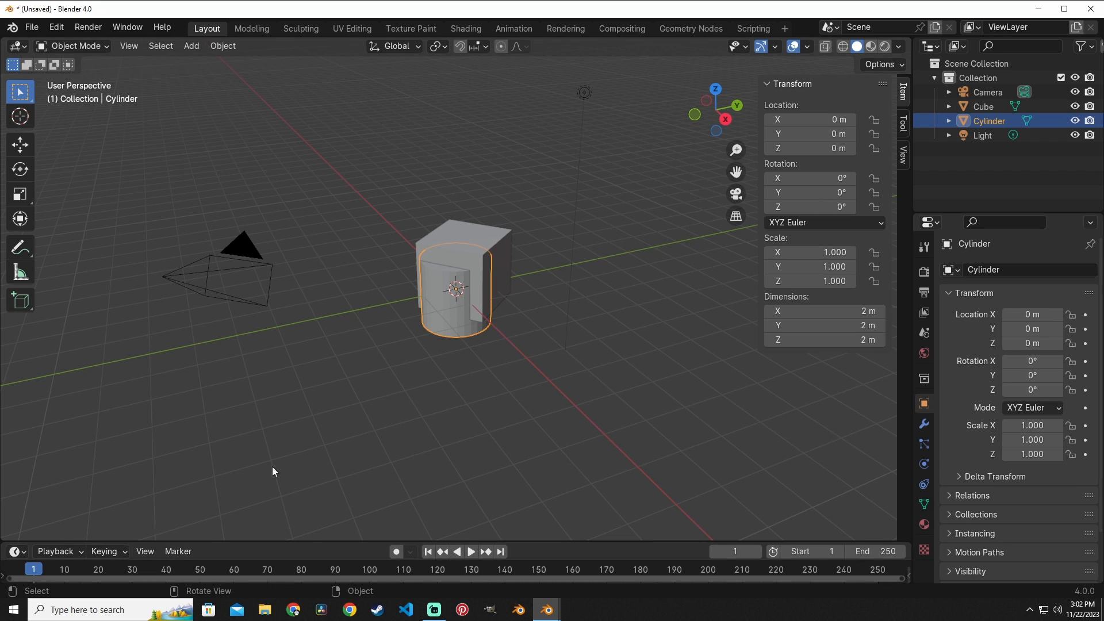
# - Show the Adjust Last Operation panel in the viewport, then collapse and expand its Add Cylinder settings
pyautogui.click(130, 46)
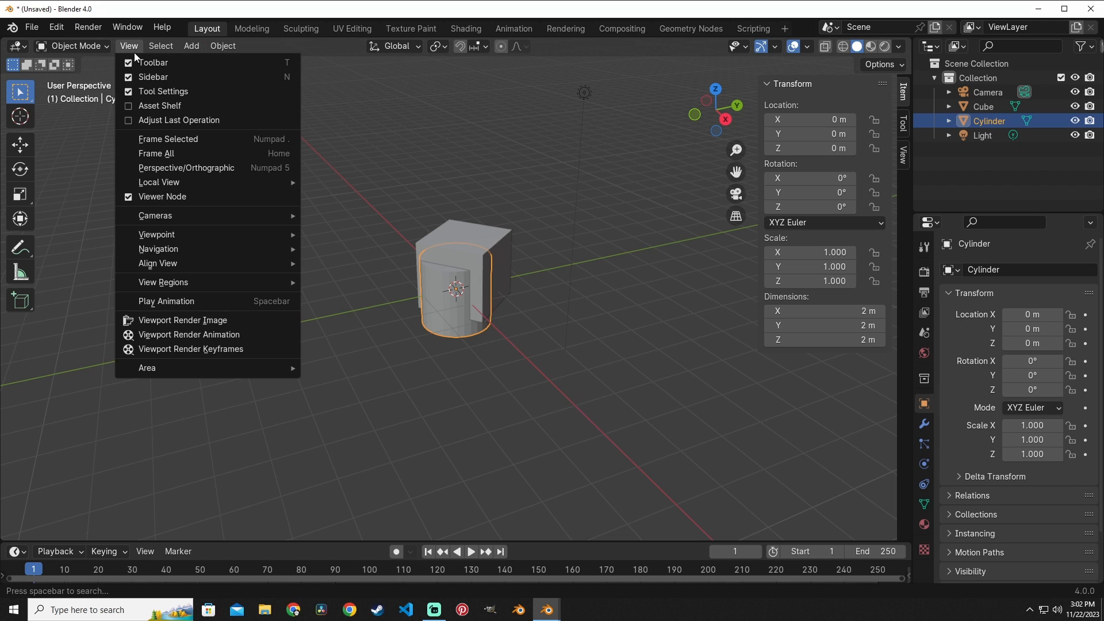
pyautogui.click(126, 120)
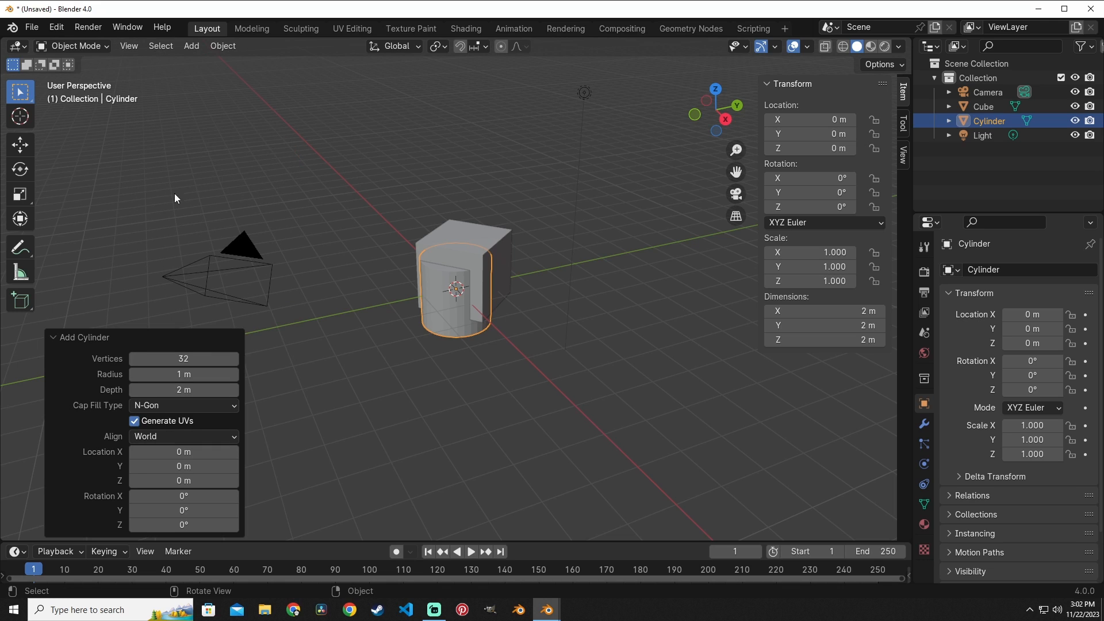
pyautogui.click(91, 334)
pyautogui.click(105, 529)
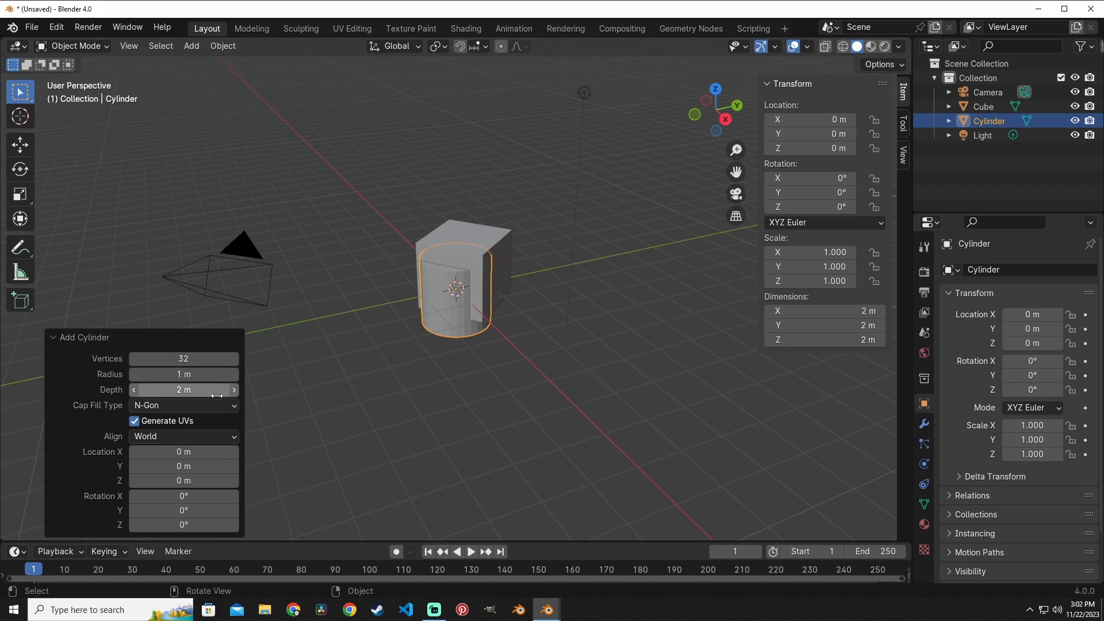
# - Clear the selection in the viewport and call up the floating Adjust Last Operation settings for the cylinder
pyautogui.click(456, 371)
pyautogui.moveTo(450, 343); pyautogui.dragTo(266, 311, button='middle')
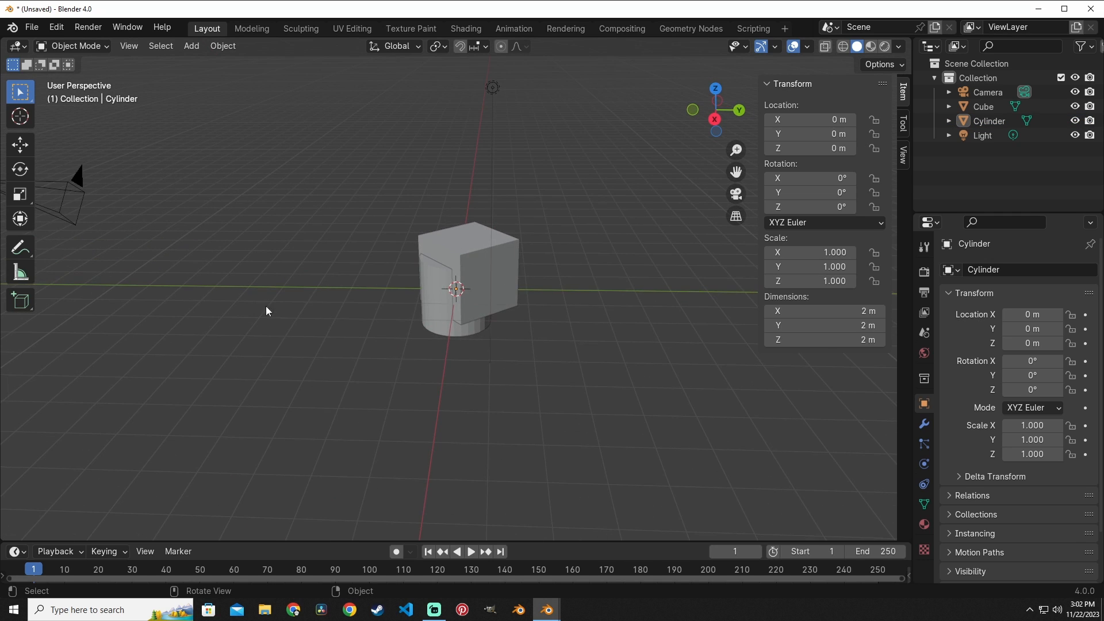
pyautogui.moveTo(262, 425); pyautogui.dragTo(406, 316, button='middle')
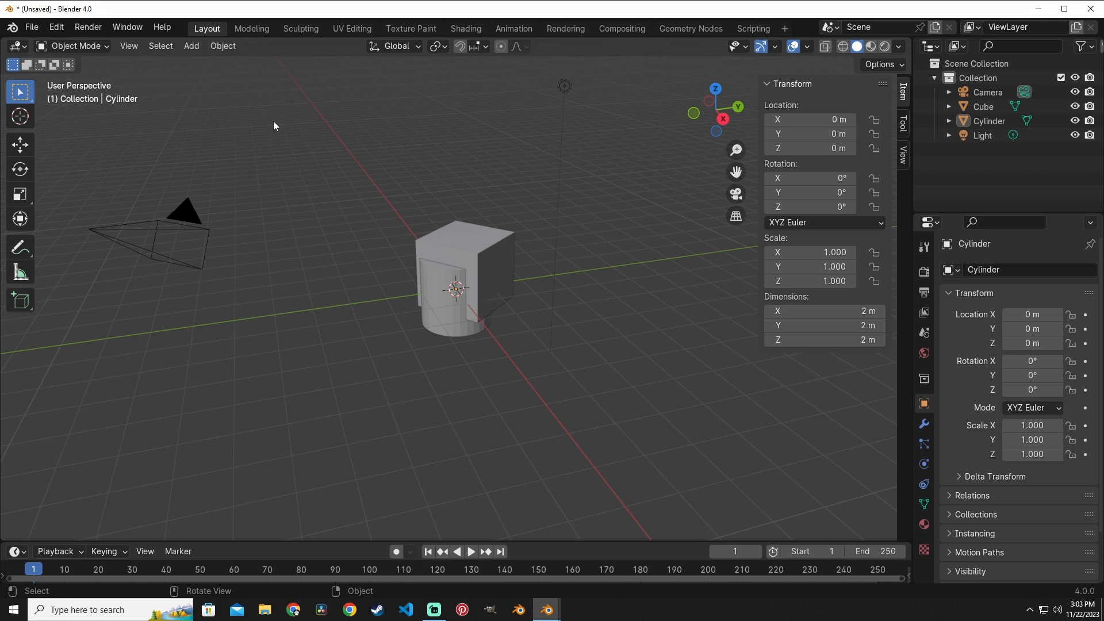
pyautogui.click(61, 30)
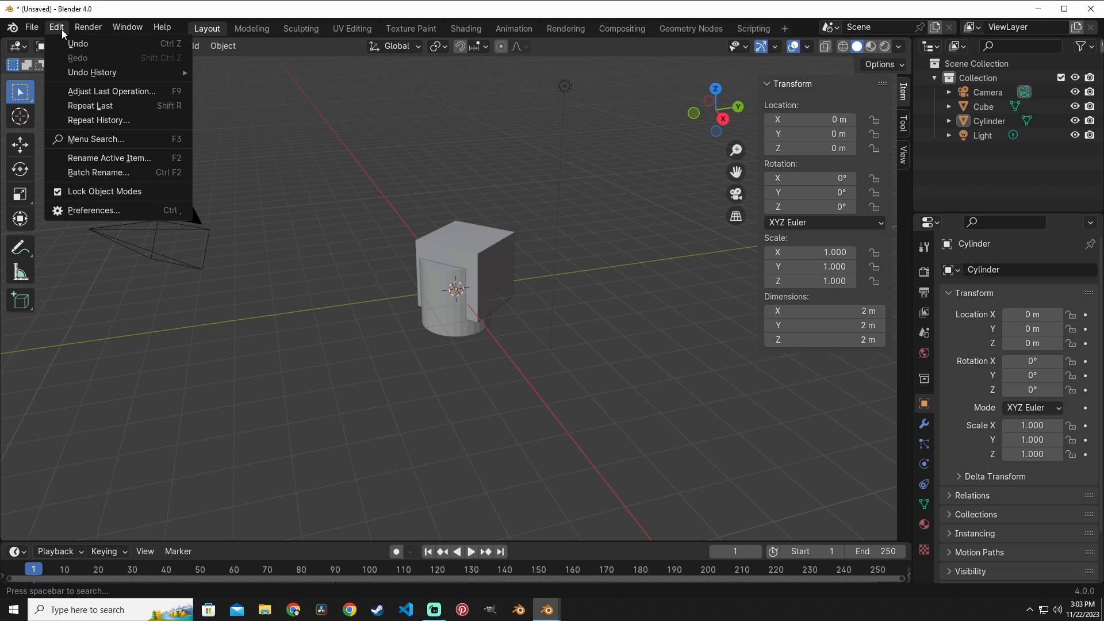
pyautogui.click(95, 92)
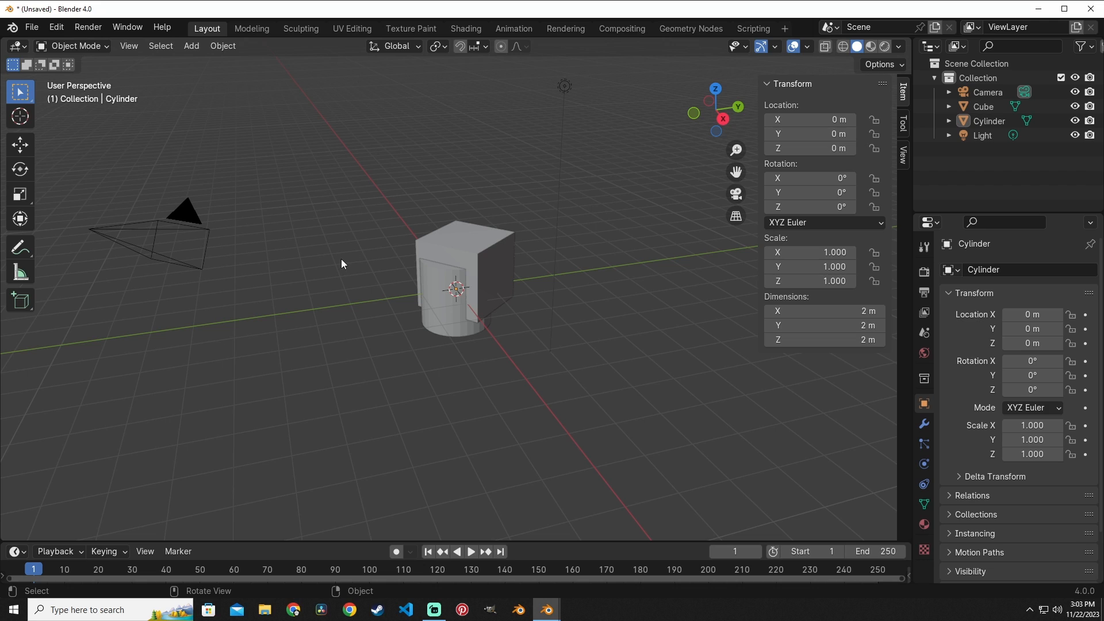
# - Adjust the added cylinder to 44 vertices, 1.75 m radius, 1.39 m depth and a location X of -0.24 m
pyautogui.press('F9')
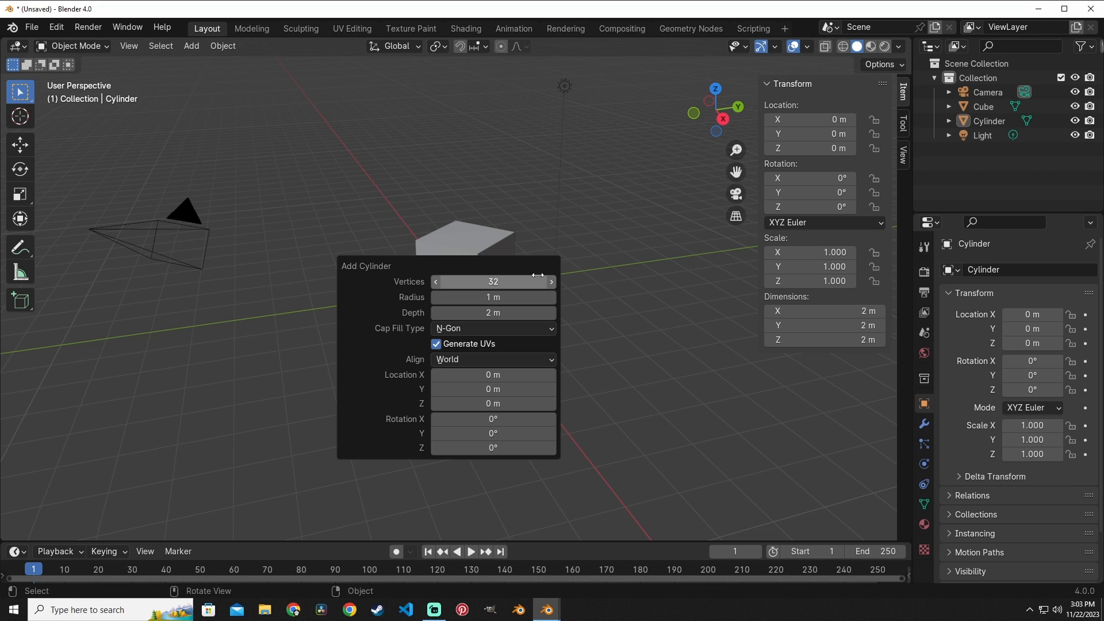
pyautogui.press('F9')
pyautogui.moveTo(361, 344); pyautogui.dragTo(326, 377)
pyautogui.moveTo(399, 437); pyautogui.dragTo(384, 437)
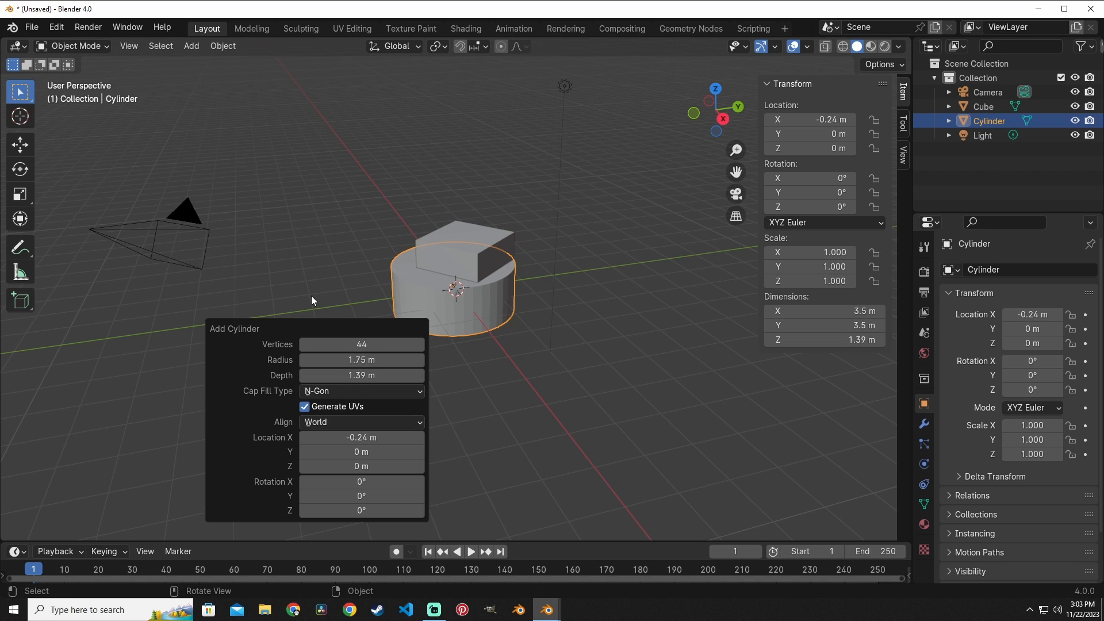
pyautogui.press('F9')
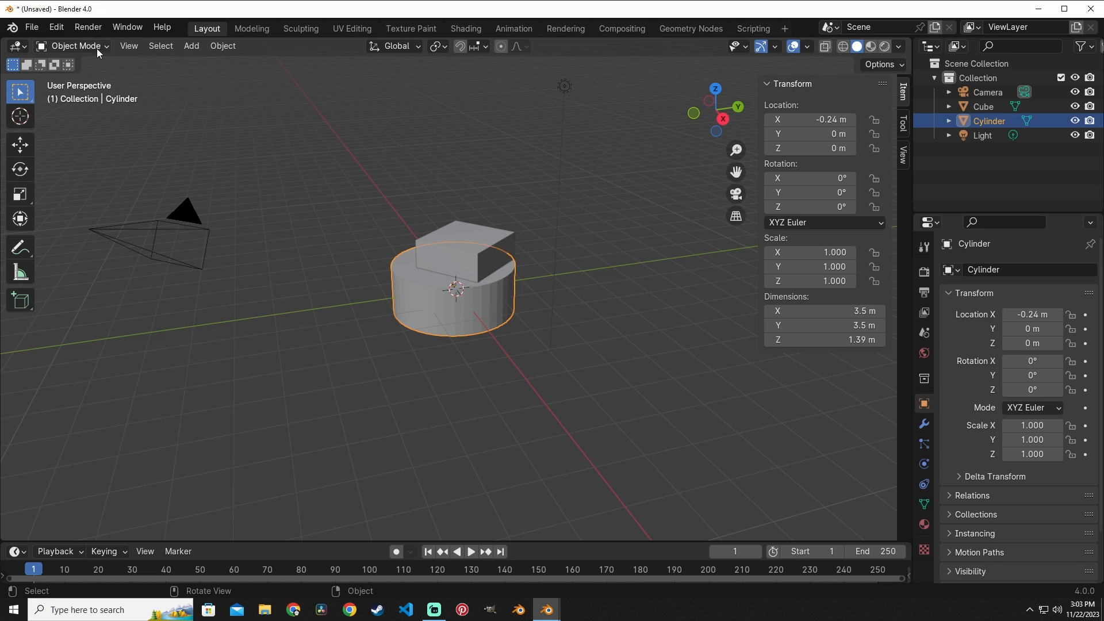
# - Compare the viewport and global Adjust Last Operation options, then frame the selected cylinder in the viewport
pyautogui.click(128, 46)
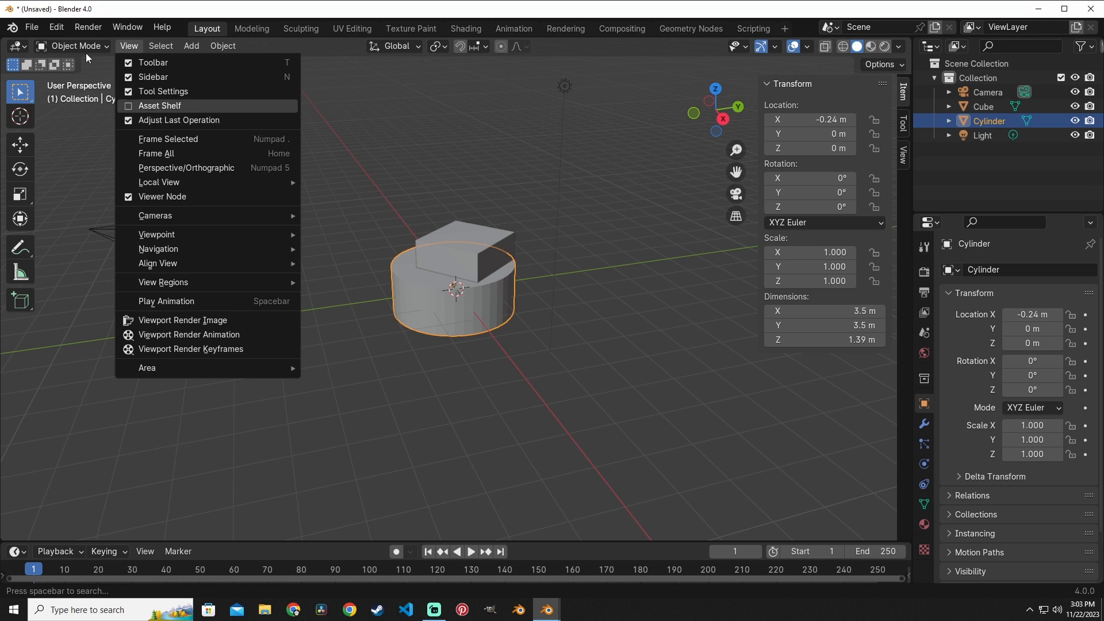
pyautogui.click(57, 27)
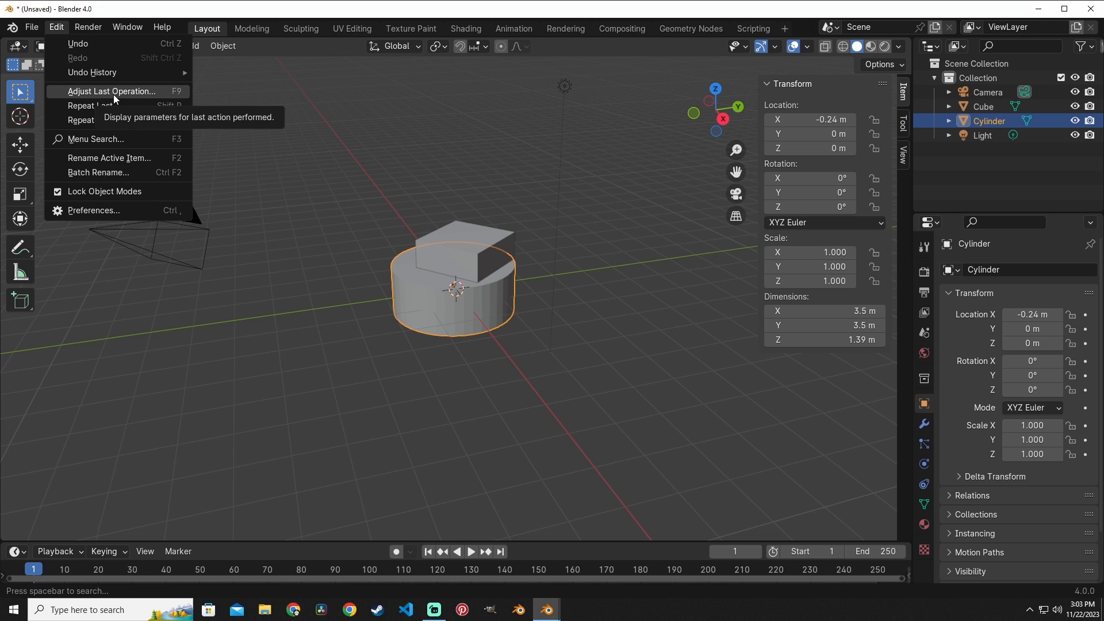
pyautogui.click(128, 46)
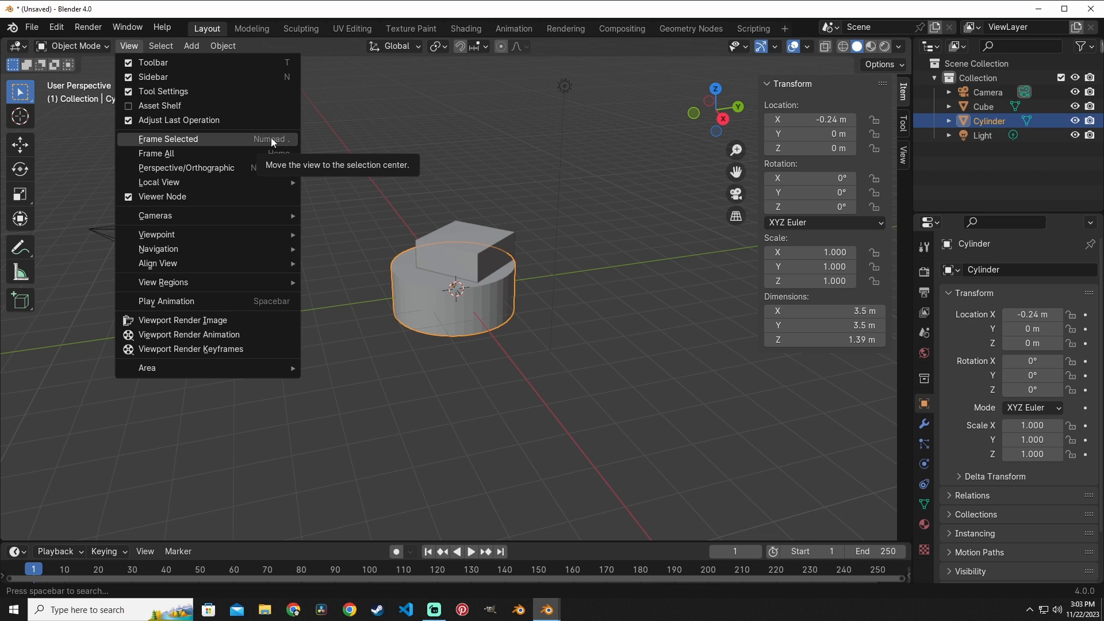
pyautogui.click(202, 138)
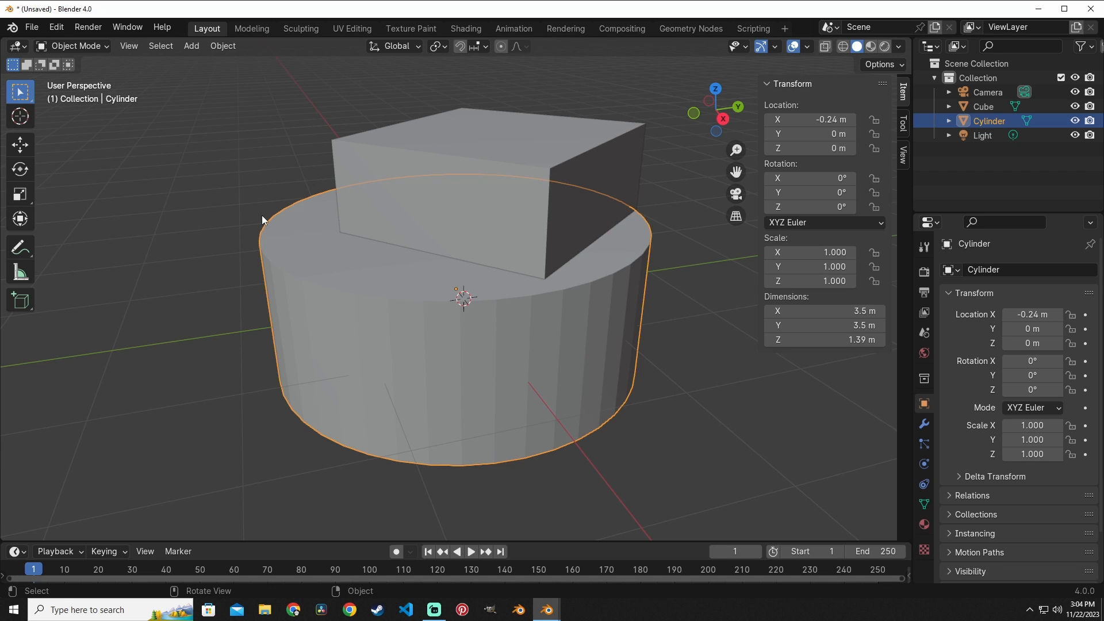
# - Frame all objects in the viewport and box-select the camera, light, cube and cylinder
pyautogui.click(130, 45)
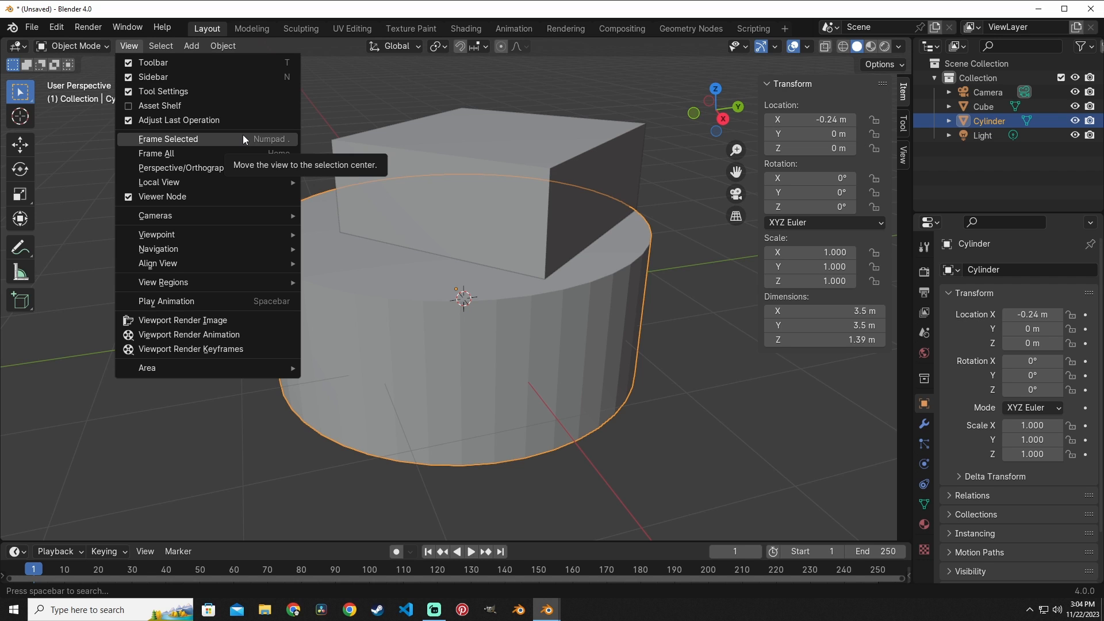
pyautogui.click(234, 151)
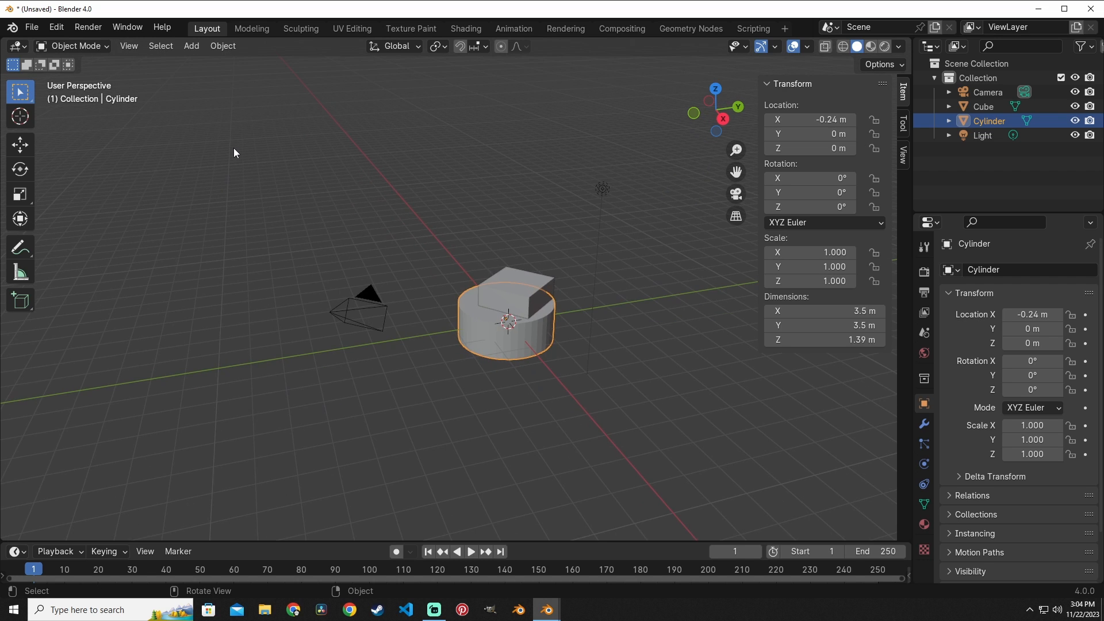
pyautogui.moveTo(224, 125); pyautogui.dragTo(680, 476)
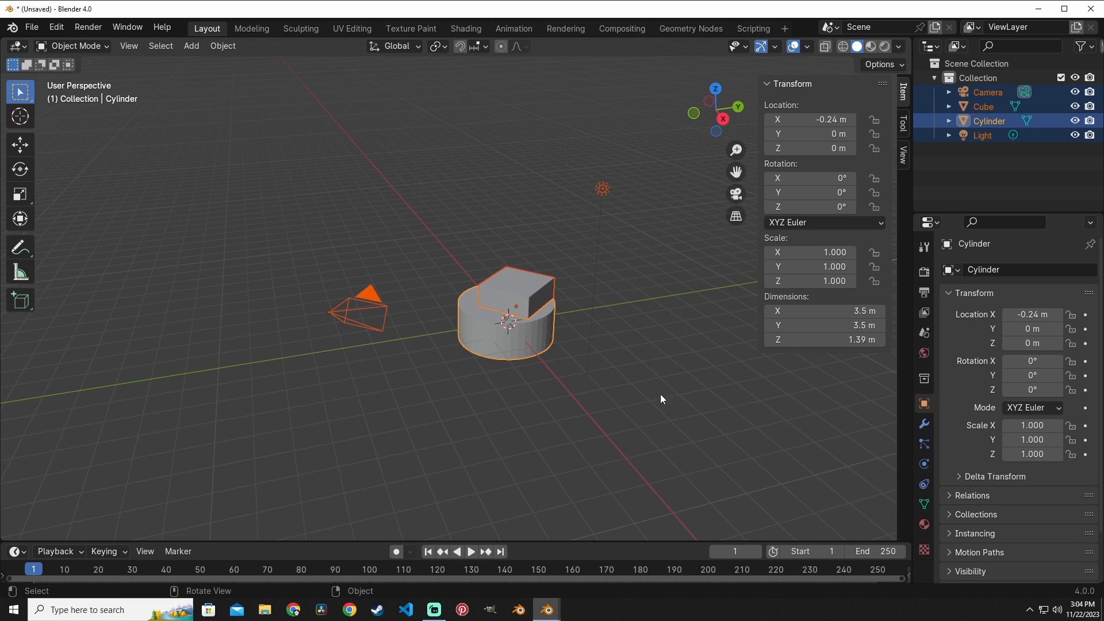
# - Switch to the other open Blender window containing the oversized cubes and frame all of its objects
pyautogui.moveTo(547, 610)
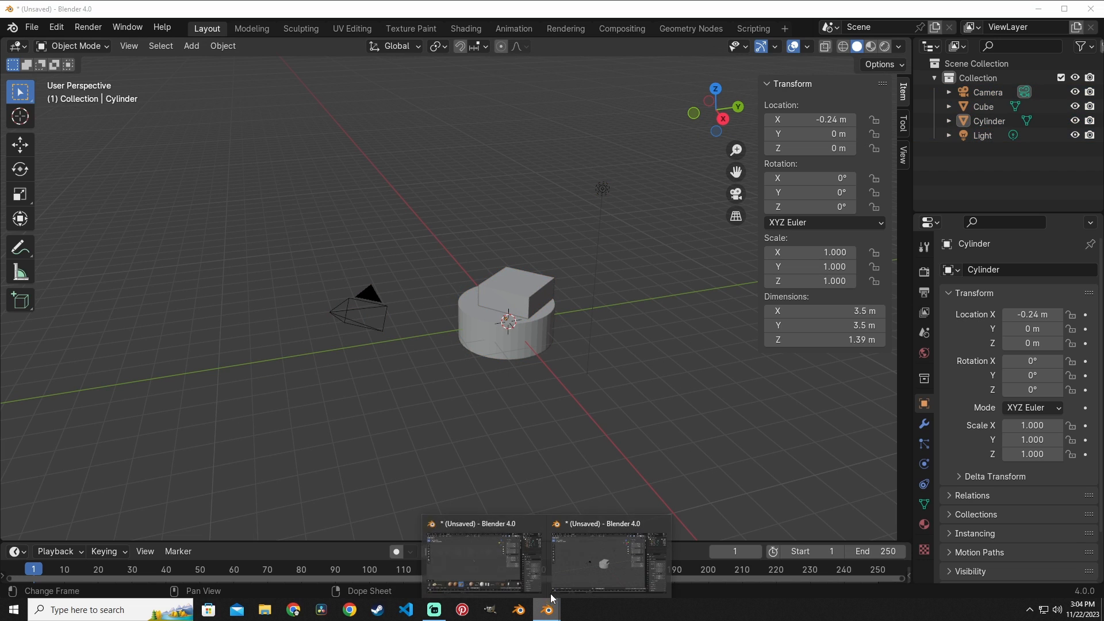
pyautogui.click(593, 558)
pyautogui.click(129, 46)
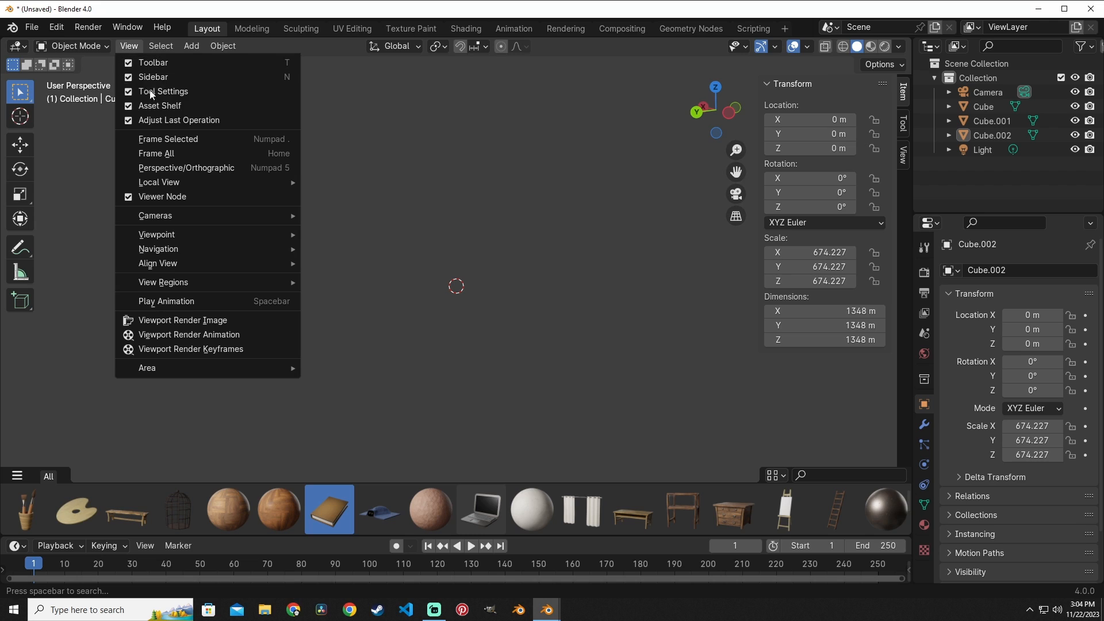
pyautogui.click(191, 161)
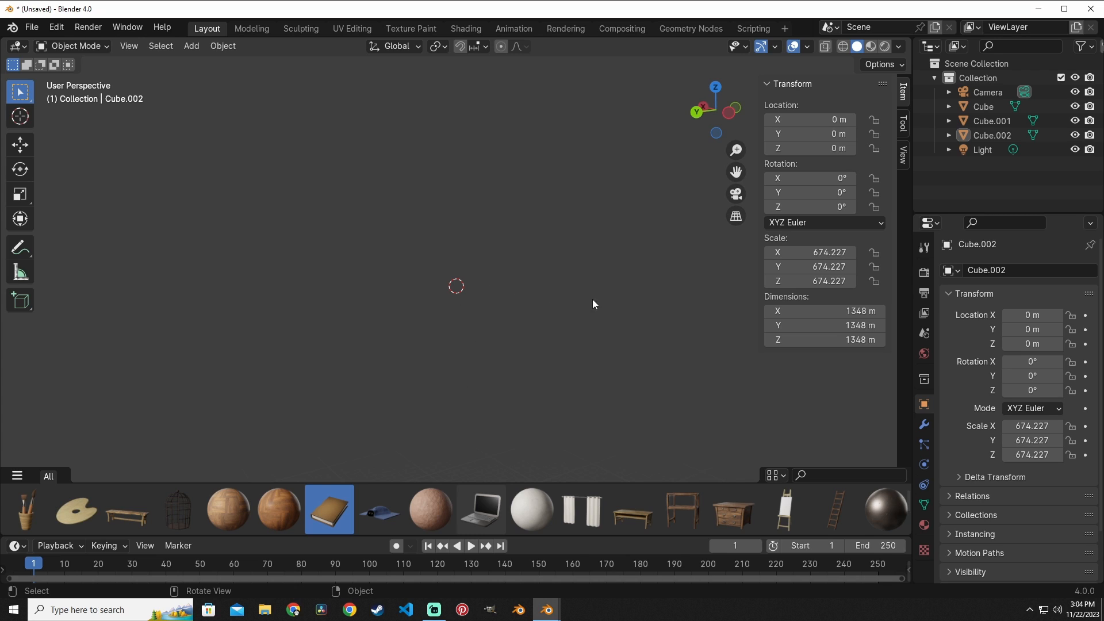
# - Show the sidebar's view settings, widen the sidebar and set the viewport clip End to 10000 m
pyautogui.click(903, 154)
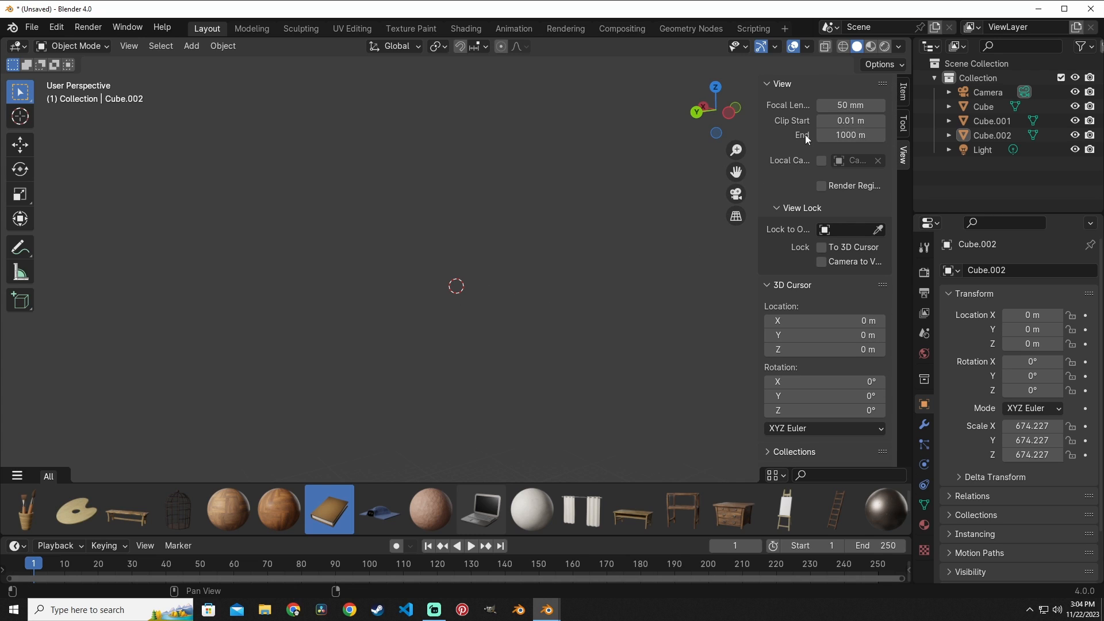
pyautogui.moveTo(757, 124); pyautogui.dragTo(665, 123)
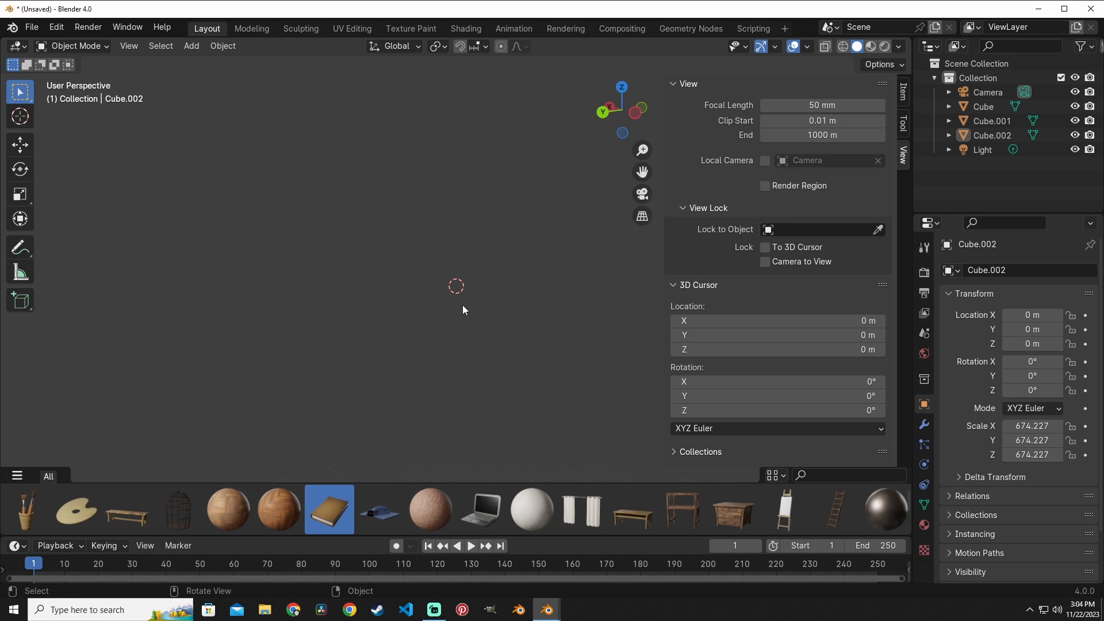
pyautogui.click(825, 134)
pyautogui.click(825, 134)
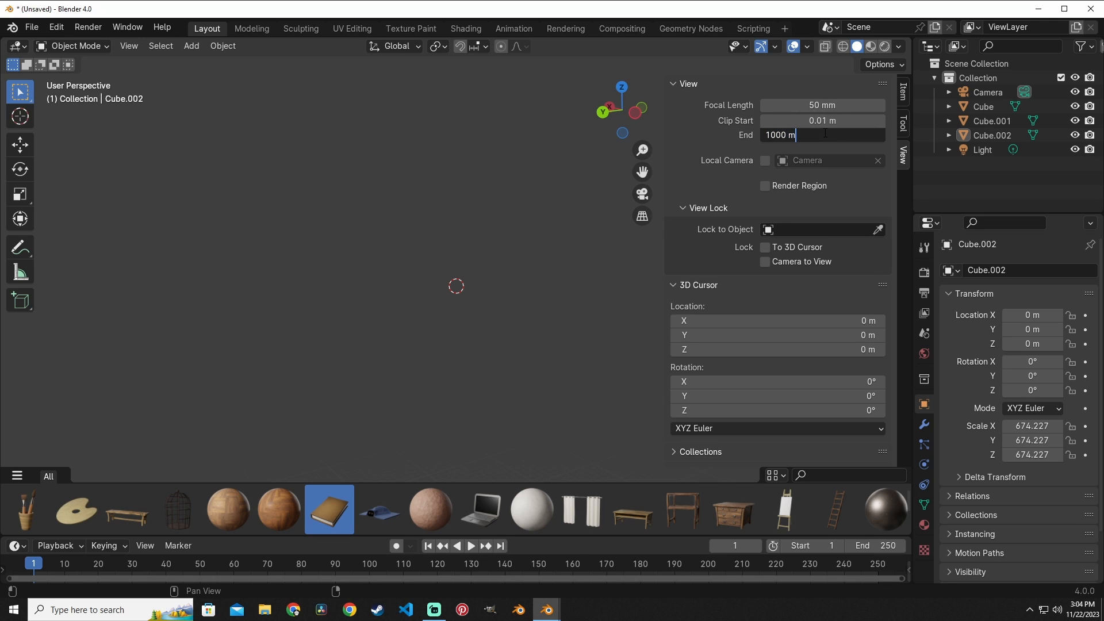
pyautogui.click(786, 134)
pyautogui.write('0')
pyautogui.press('Return')
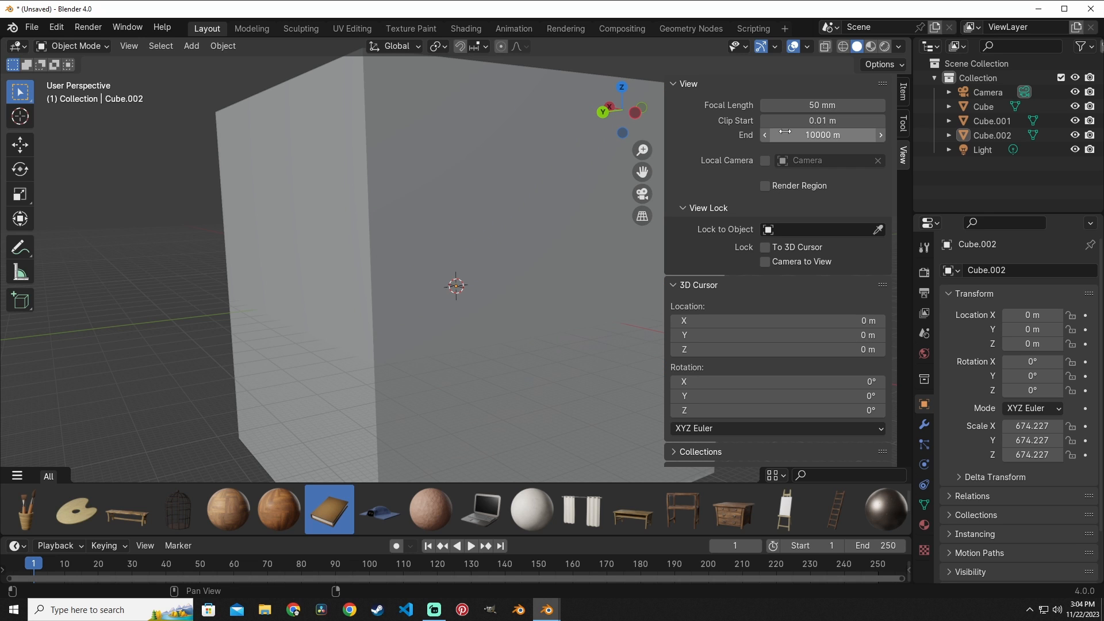
# - View the large cube from different angles and distances, then select it and check its scale and dimensions
pyautogui.moveTo(311, 202); pyautogui.dragTo(527, 267, button='middle')
pyautogui.scroll(-4, 523, 262)
pyautogui.scroll(-1, 516, 261)
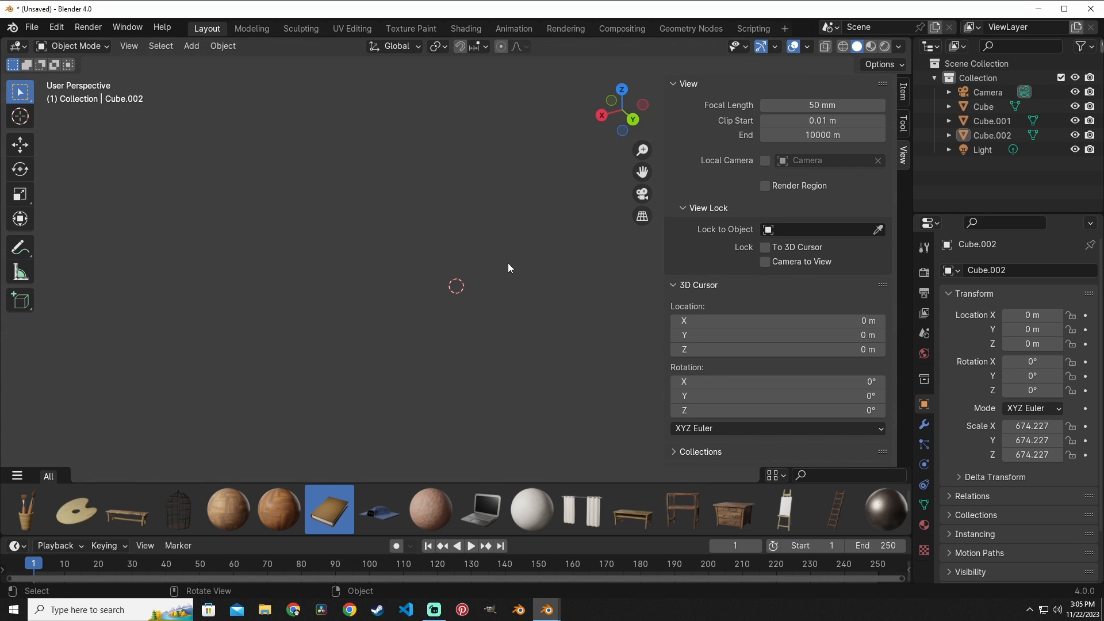
pyautogui.scroll(1, 454, 251)
pyautogui.scroll(2, 435, 270)
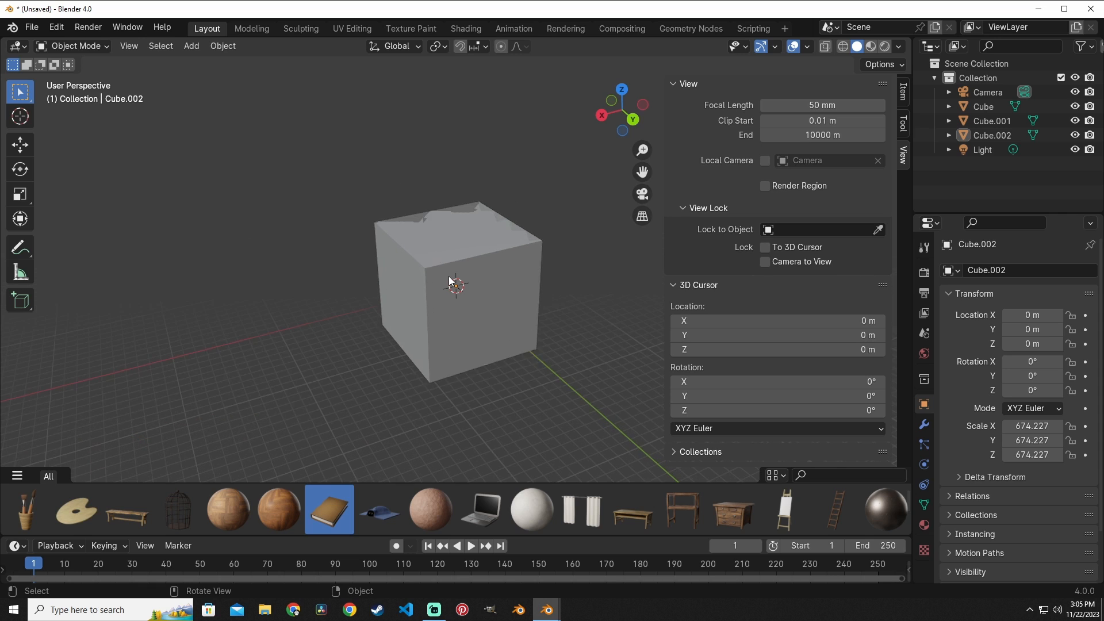
pyautogui.click(461, 261)
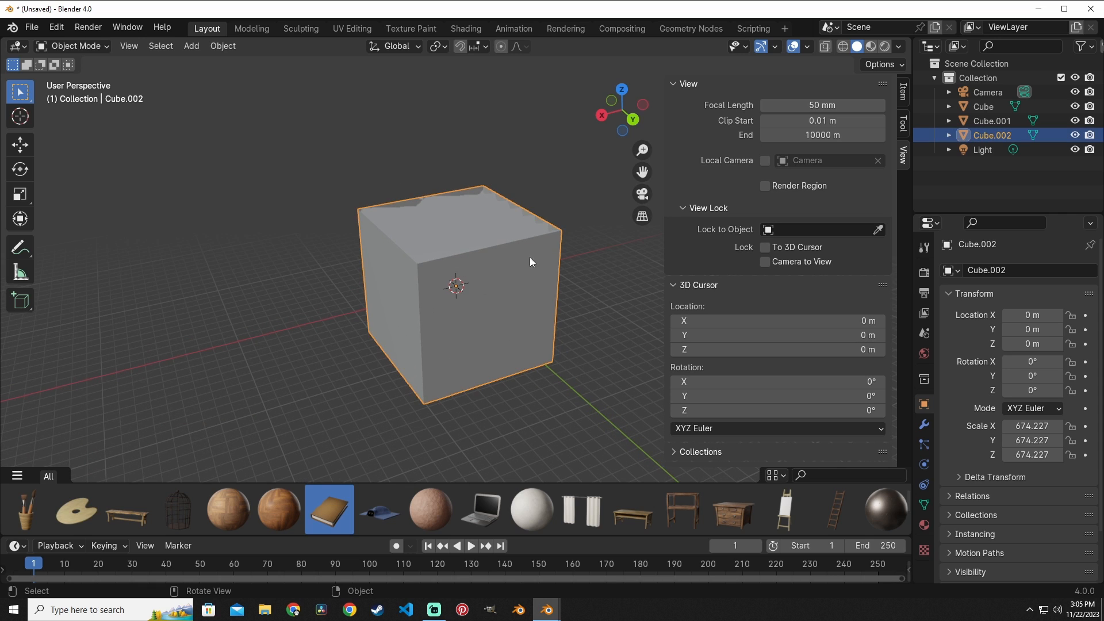
pyautogui.click(894, 95)
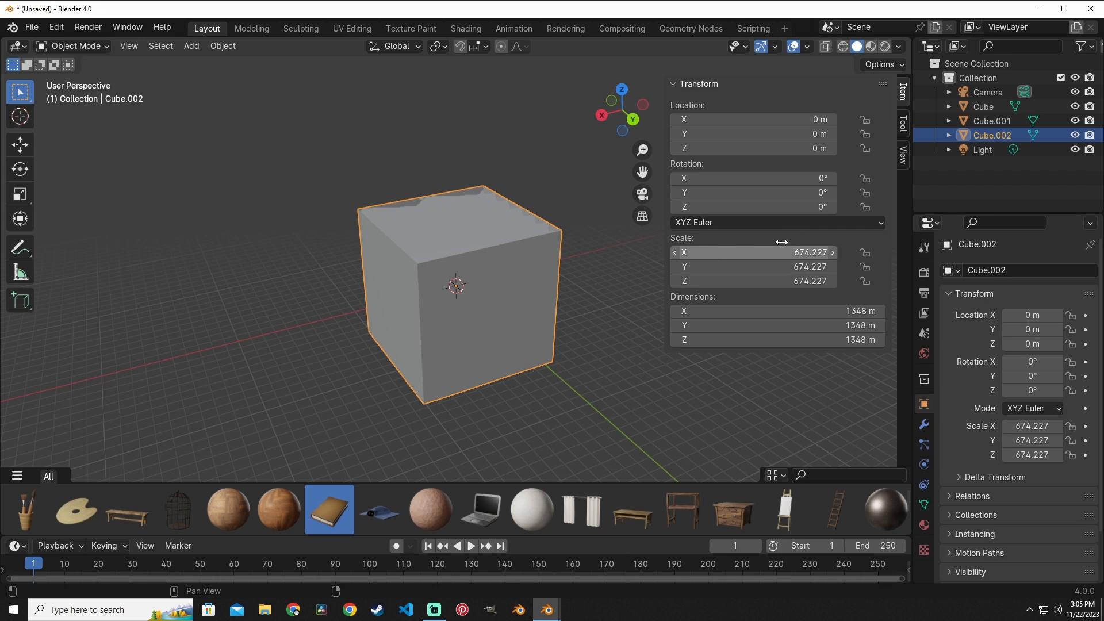
# - Return to the sidebar's view settings and set the viewport clip End to 100000 m
pyautogui.click(903, 154)
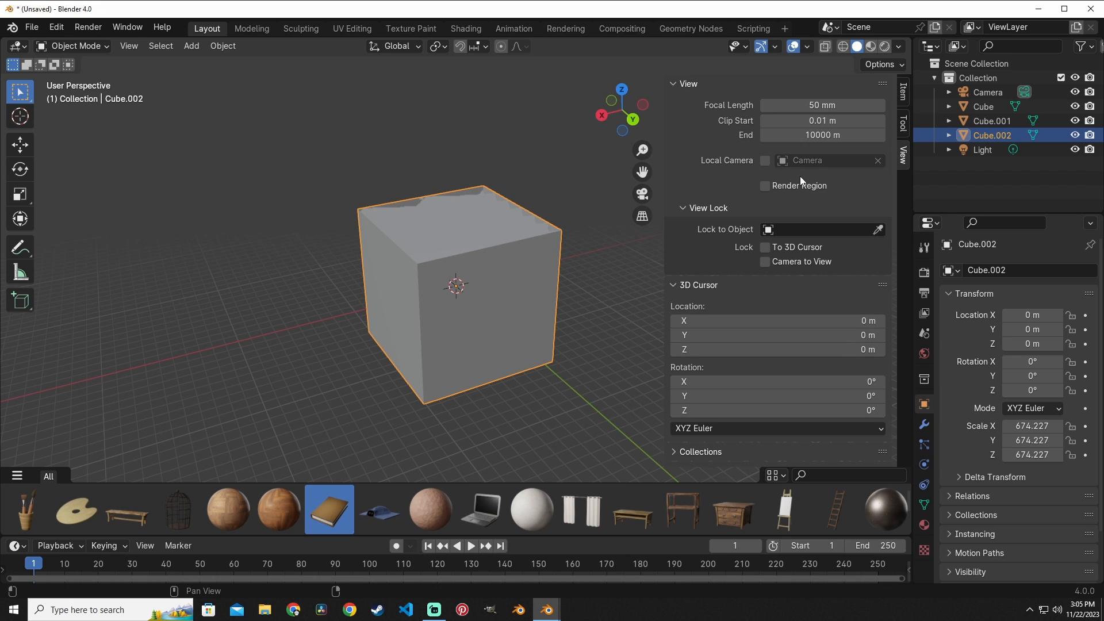
pyautogui.doubleClick(819, 137)
pyautogui.click(791, 138)
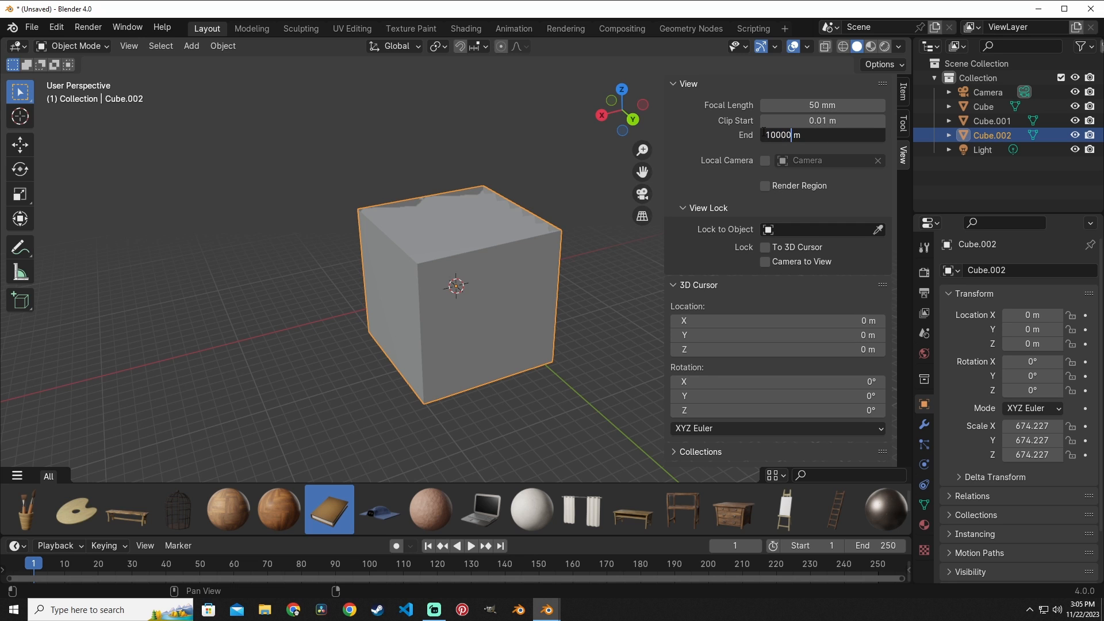
pyautogui.write('0')
pyautogui.press('Return')
# - Select the smaller cube Cube.001 up close, then examine the large cube from farther away with the extended clipping range
pyautogui.moveTo(391, 230); pyautogui.dragTo(503, 289, button='middle')
pyautogui.scroll(4, 472, 291)
pyautogui.click(472, 291)
pyautogui.scroll(-8, 472, 291)
pyautogui.scroll(4, 502, 289)
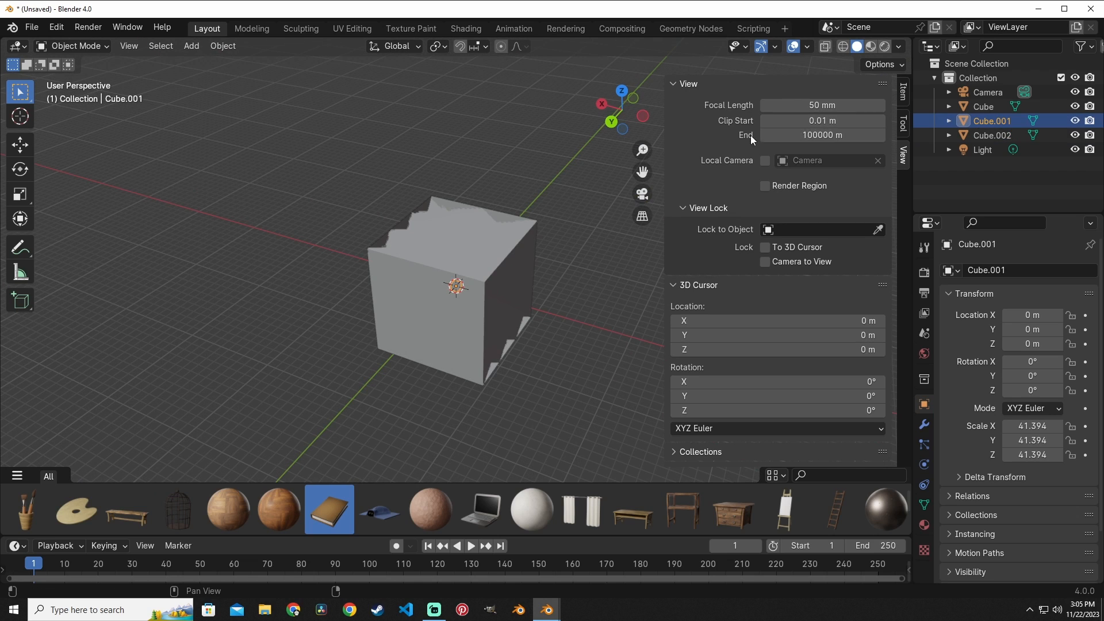
pyautogui.click(824, 135)
pyautogui.click(550, 344)
pyautogui.moveTo(549, 344); pyautogui.dragTo(479, 315, button='middle')
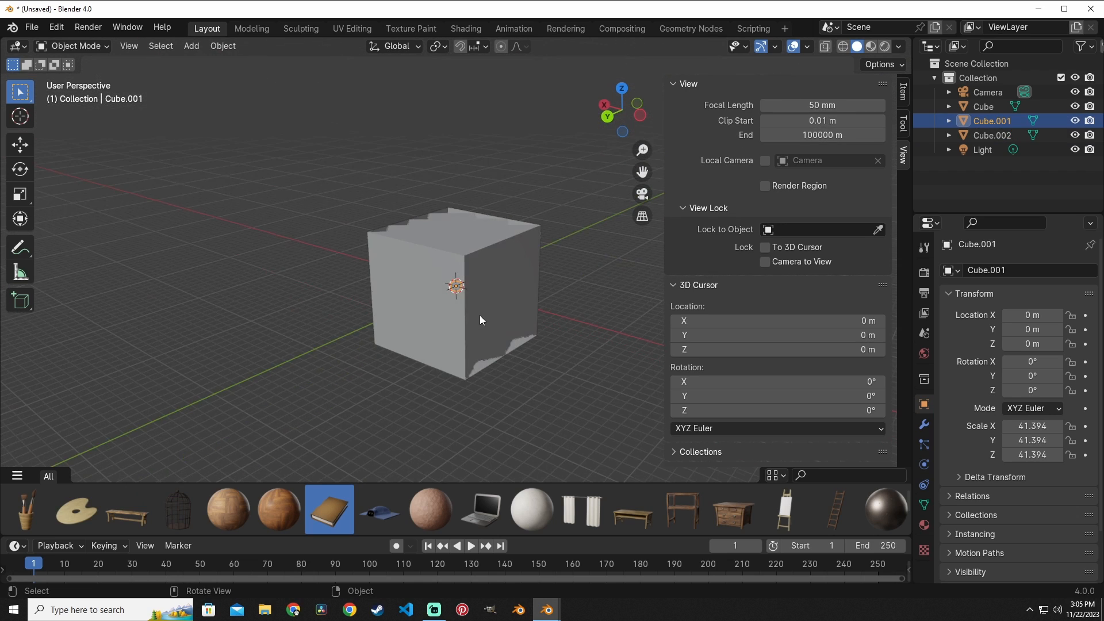
# - Frame all objects in the viewport and view the large cube from a slightly different angle and distance
pyautogui.scroll(2, 480, 315)
pyautogui.click(128, 45)
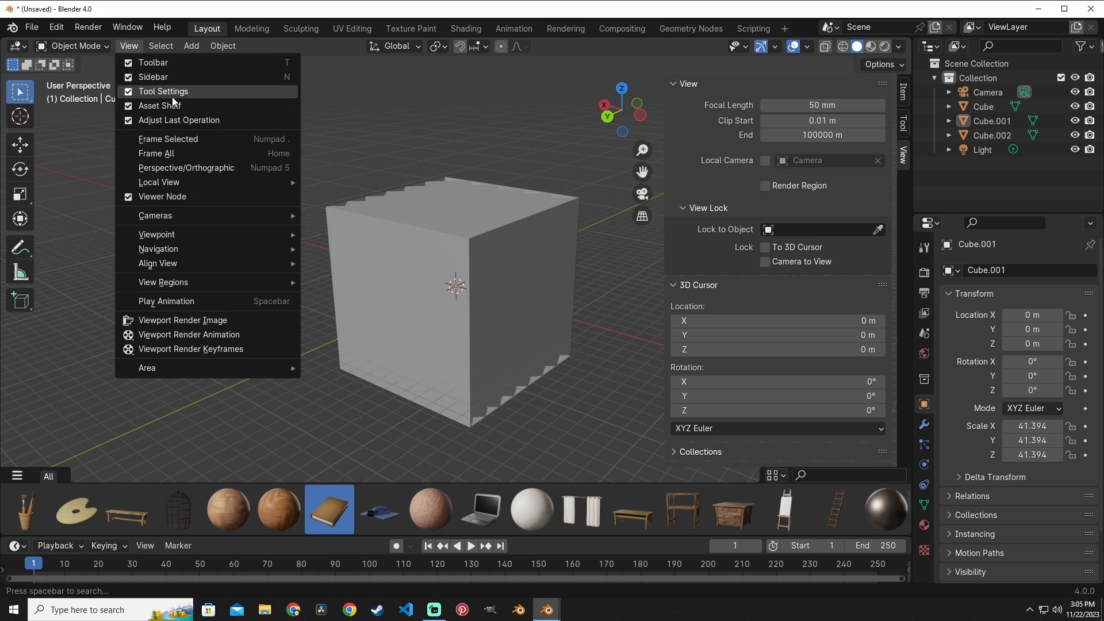
pyautogui.click(187, 152)
pyautogui.scroll(-2, 367, 299)
pyautogui.moveTo(368, 275); pyautogui.dragTo(398, 260, button='middle')
pyautogui.click(134, 47)
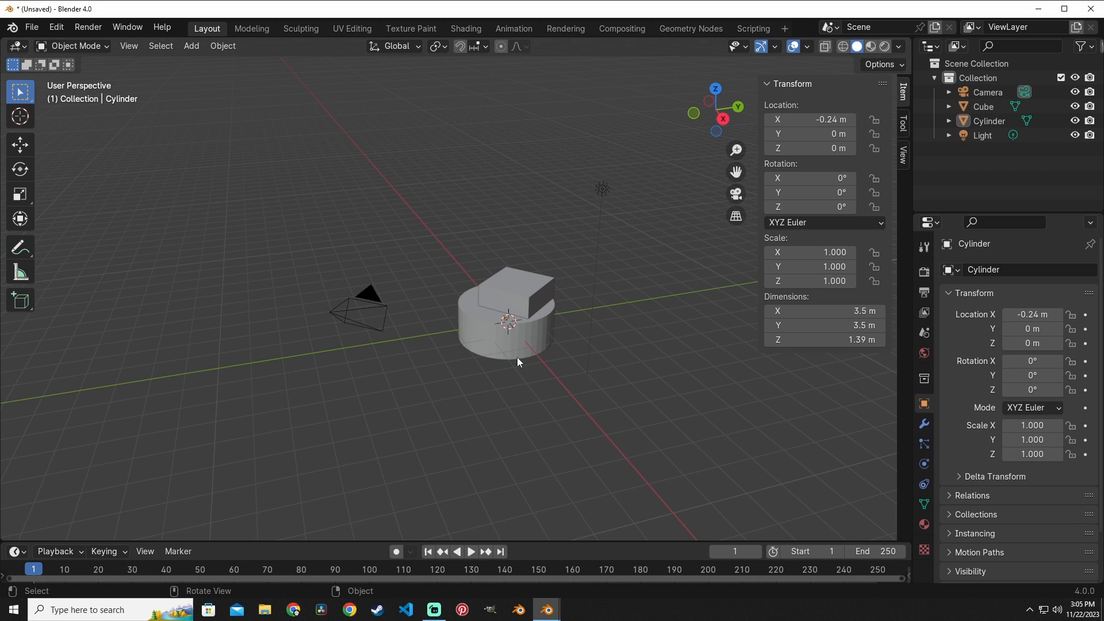
# - Move the cylinder about -3.87 m along the global Y axis, clear of the cube, and deselect it
pyautogui.moveTo(516, 357); pyautogui.dragTo(387, 340, button='middle')
pyautogui.click(496, 352)
pyautogui.press('g')
pyautogui.press('y')
pyautogui.click(308, 357)
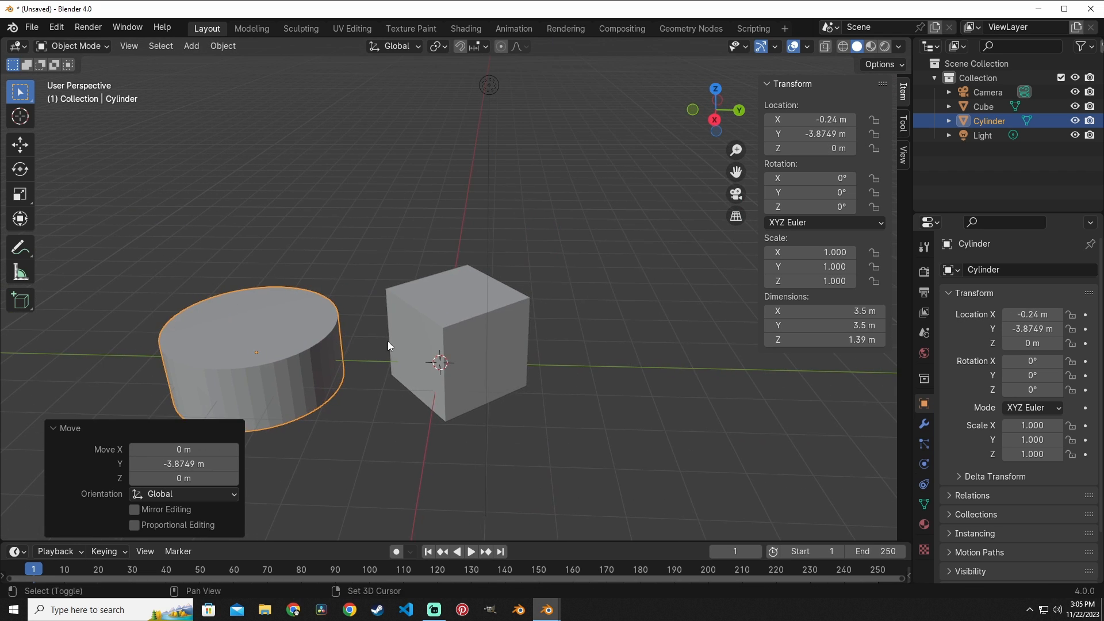
pyautogui.click(573, 352)
# - Switch the viewport to orthographic projection and examine the cylinder and cube from several angles
pyautogui.click(129, 46)
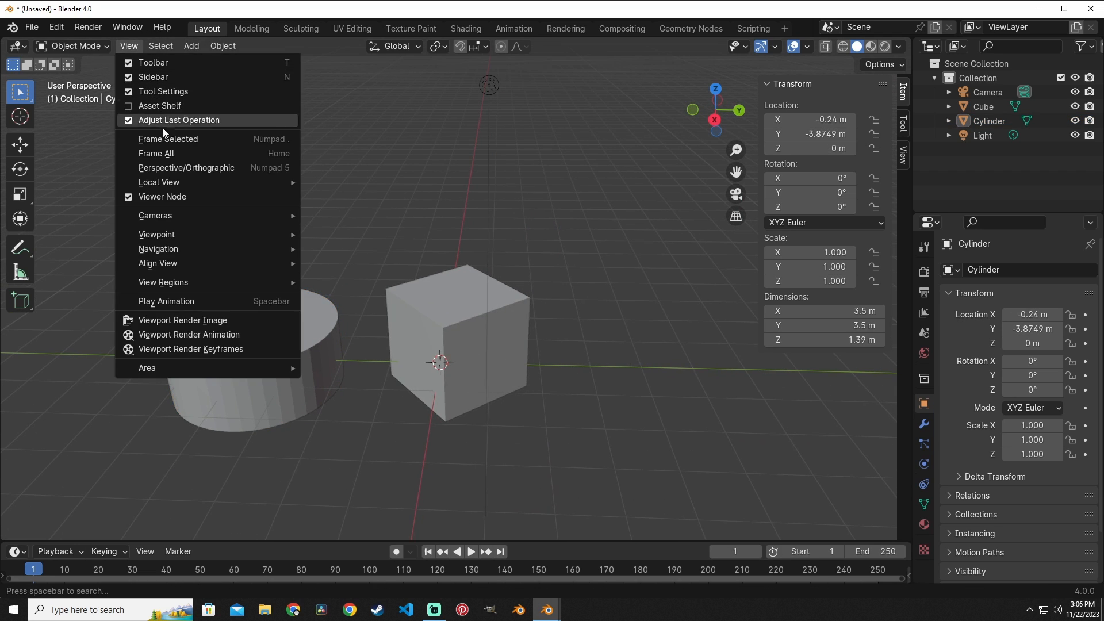
pyautogui.click(173, 168)
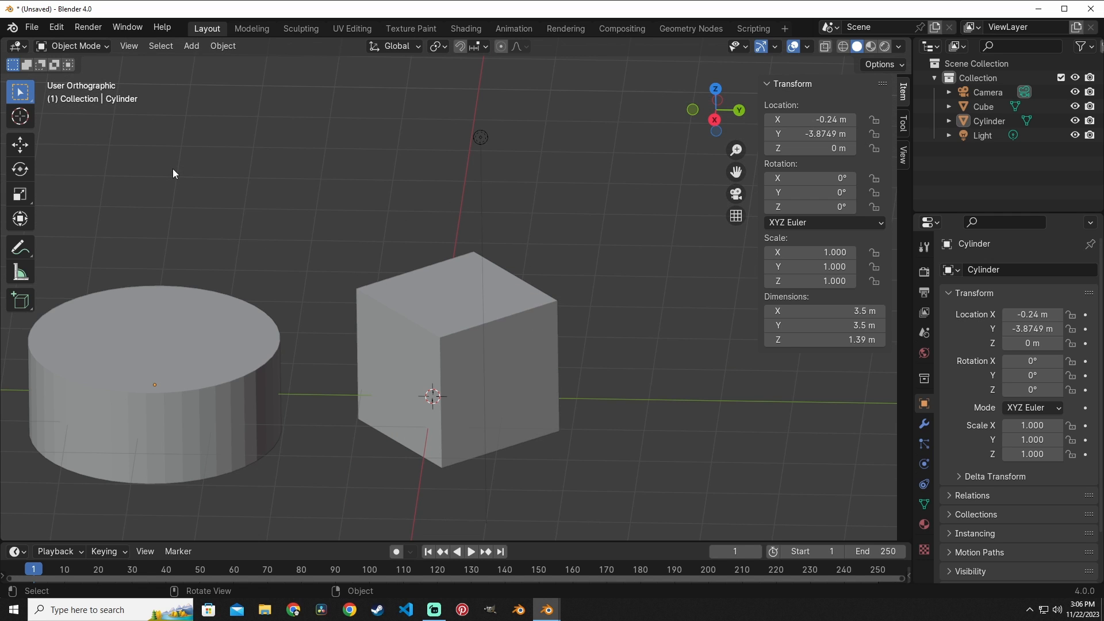
pyautogui.moveTo(173, 168); pyautogui.dragTo(531, 331, button='middle')
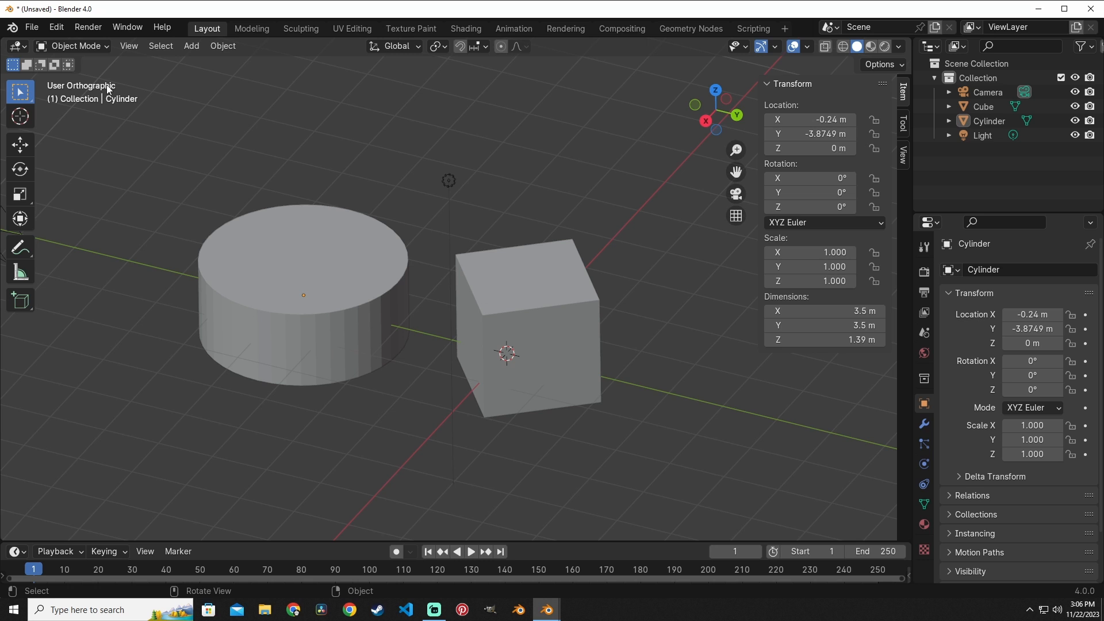
pyautogui.click(509, 307)
pyautogui.click(357, 284)
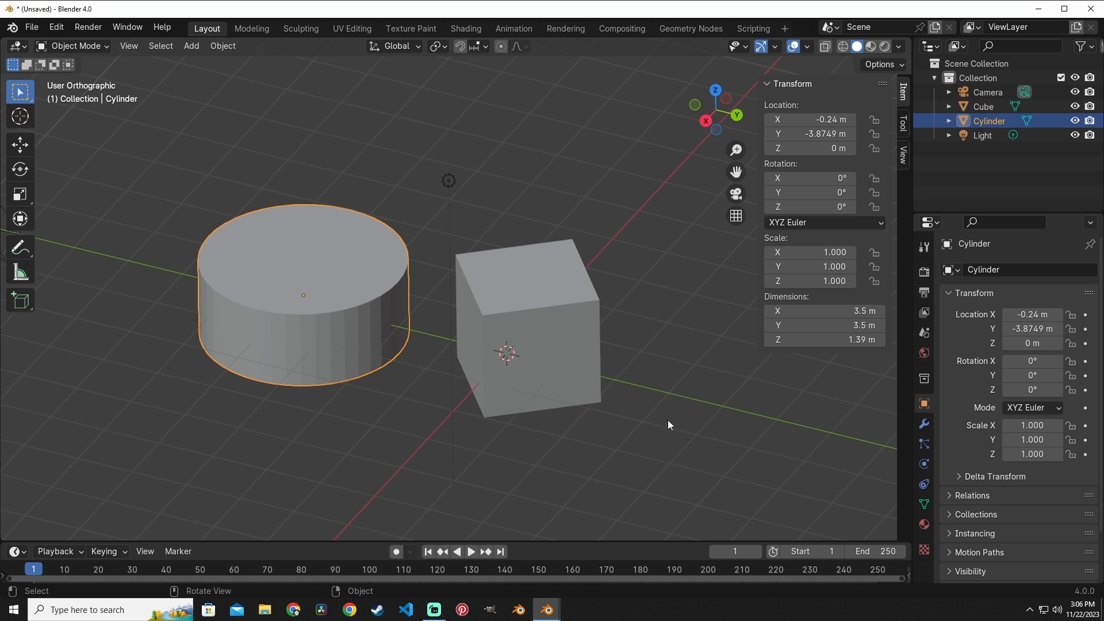
pyautogui.click(668, 420)
pyautogui.moveTo(668, 420); pyautogui.dragTo(582, 329, button='middle')
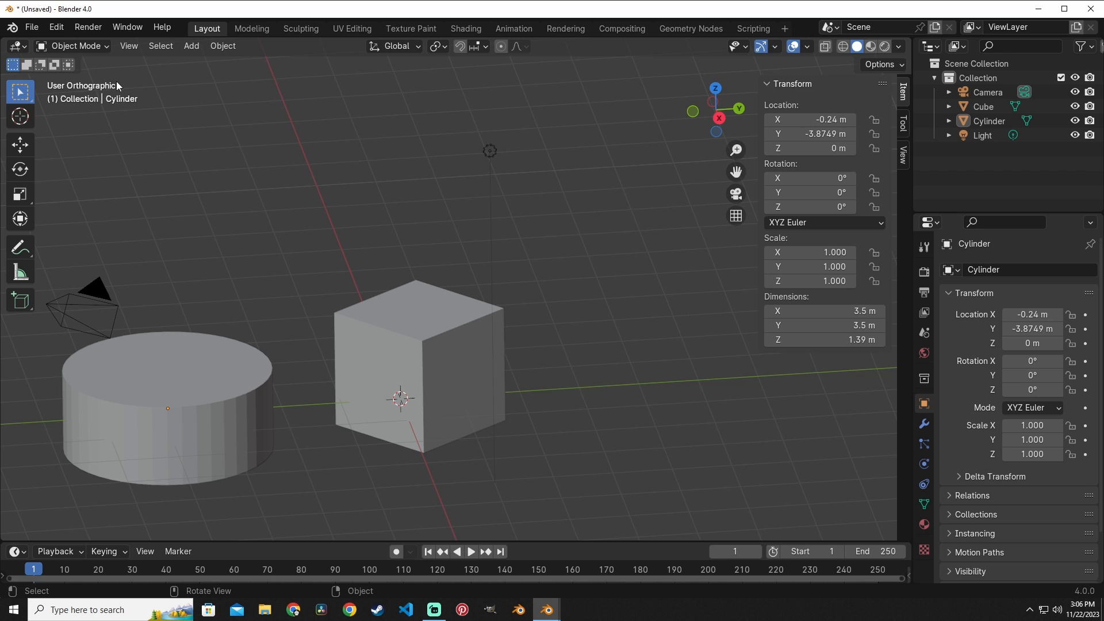
pyautogui.moveTo(434, 289); pyautogui.dragTo(506, 292, button='middle')
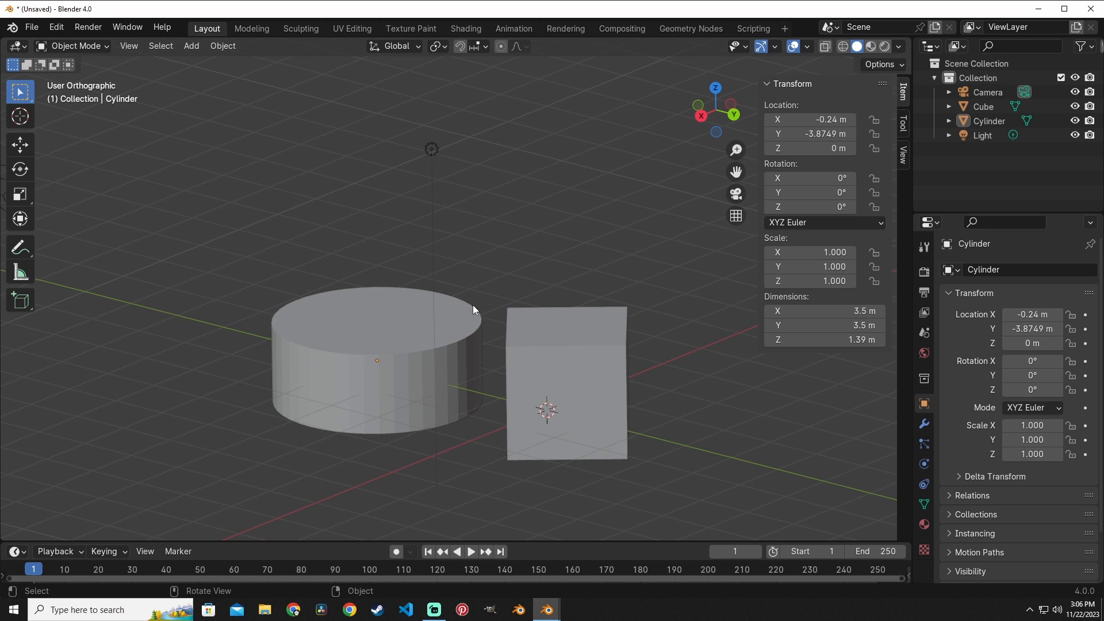
# - Toggle the viewport repeatedly between perspective and orthographic projection to compare them, ending in perspective
pyautogui.click(129, 46)
pyautogui.click(737, 218)
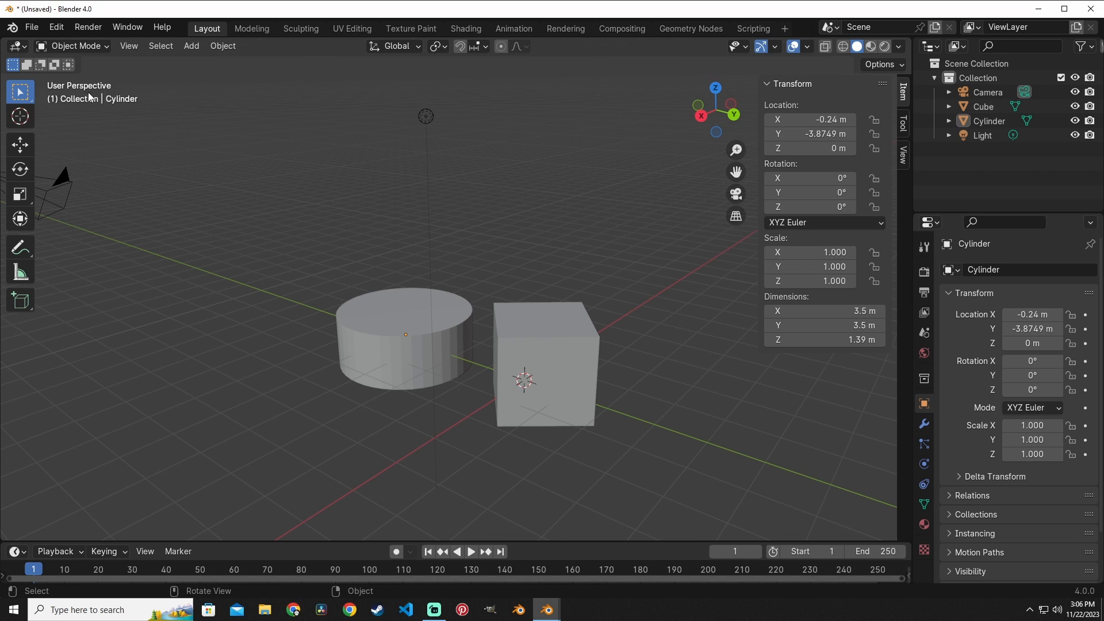
pyautogui.click(735, 218)
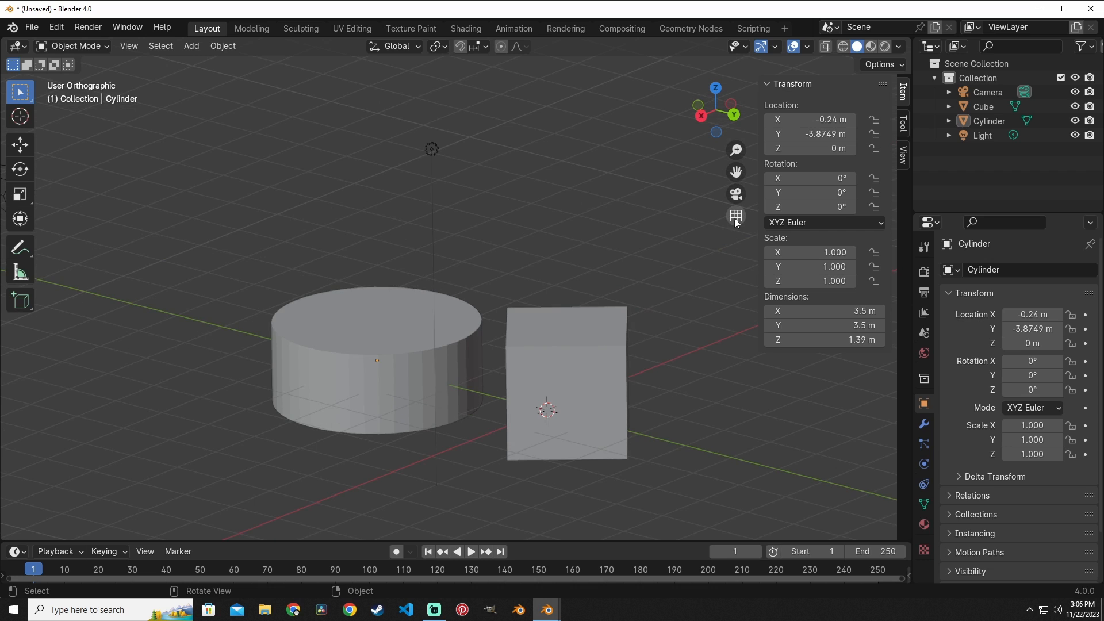
pyautogui.click(735, 219)
pyautogui.click(734, 219)
pyautogui.click(734, 217)
pyautogui.click(735, 218)
pyautogui.click(735, 218)
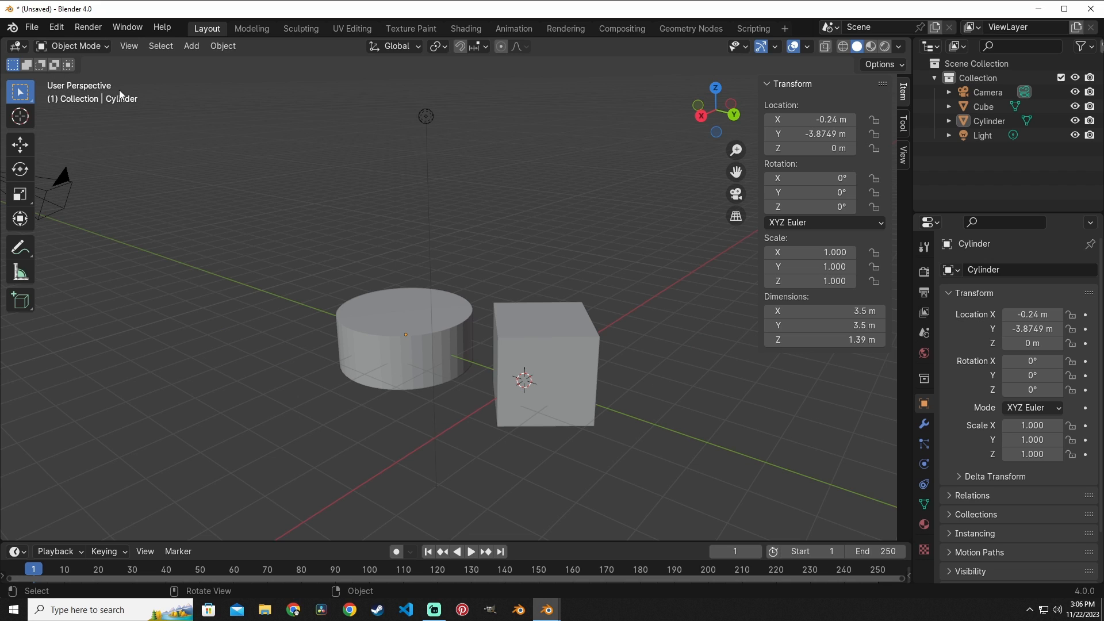
# - Turn the Text Info viewport overlay off and back on
pyautogui.click(808, 47)
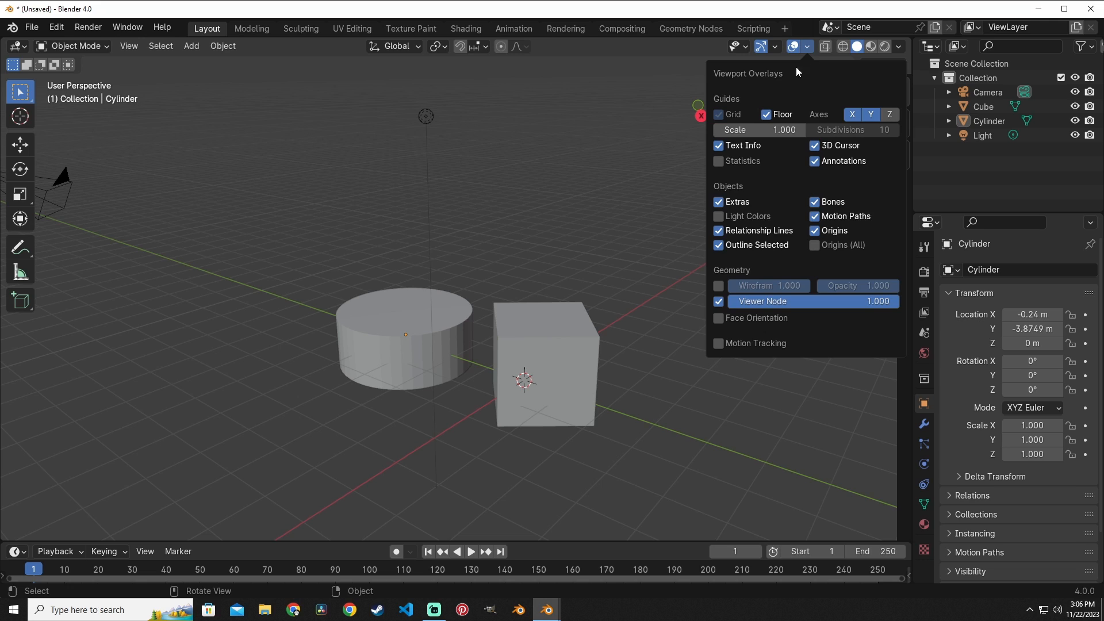
pyautogui.click(718, 146)
pyautogui.click(721, 146)
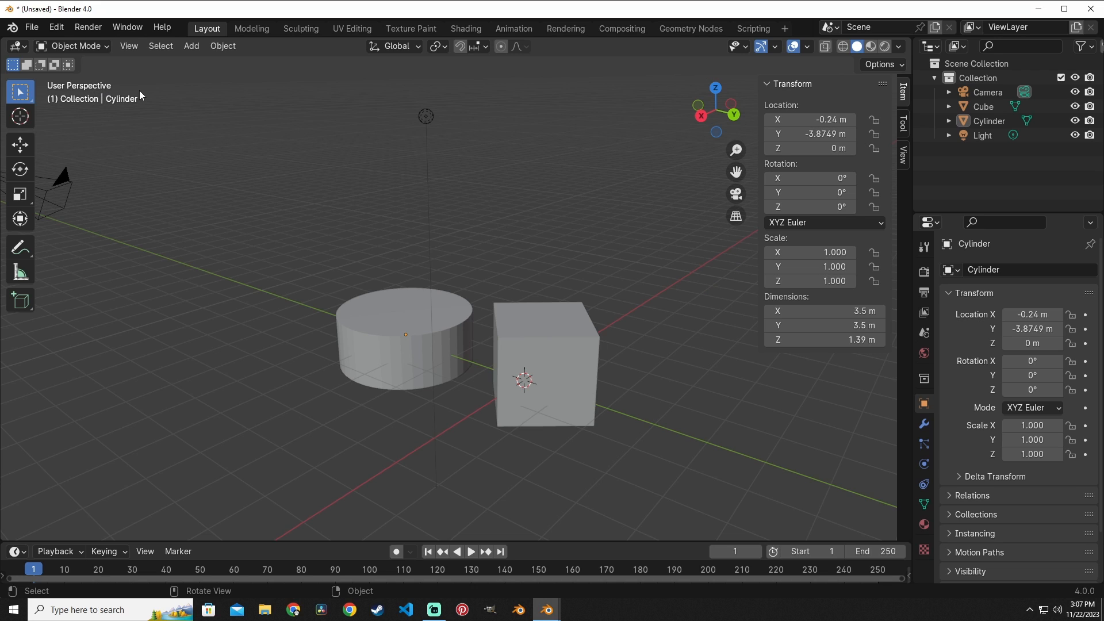
# - Switch the viewport to orthographic and back to perspective, looking at the Local View options in between
pyautogui.click(742, 217)
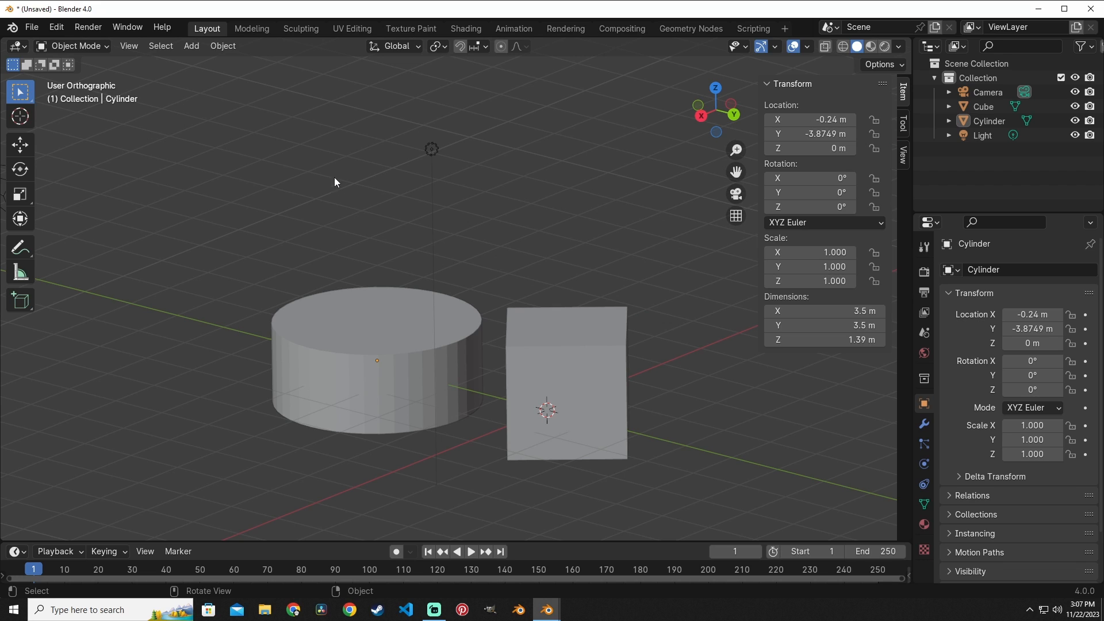
pyautogui.click(129, 46)
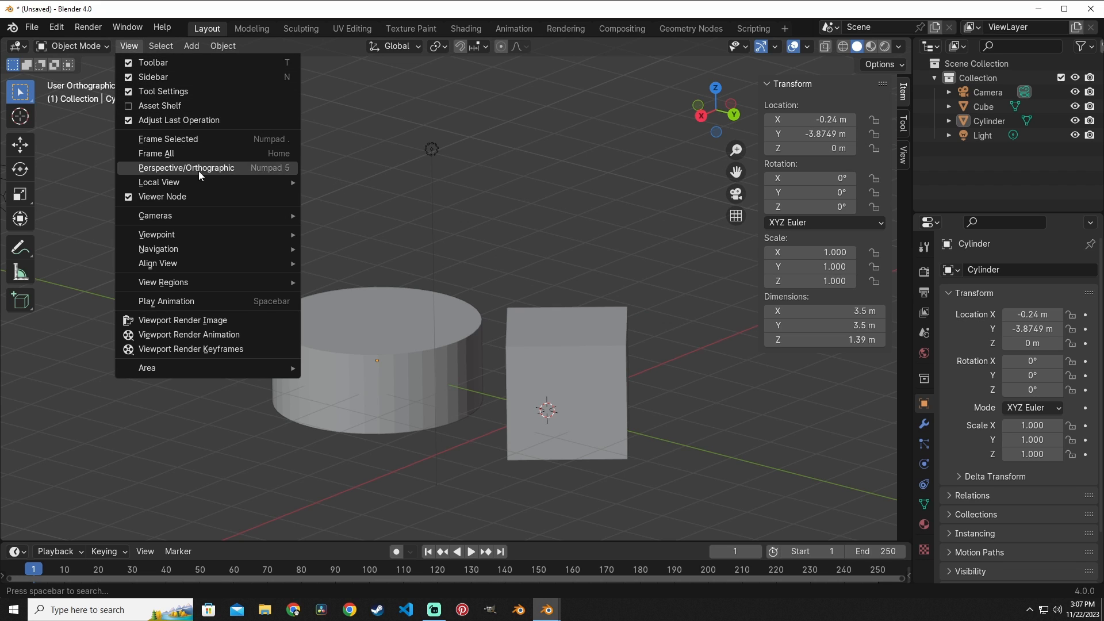
pyautogui.moveTo(160, 187)
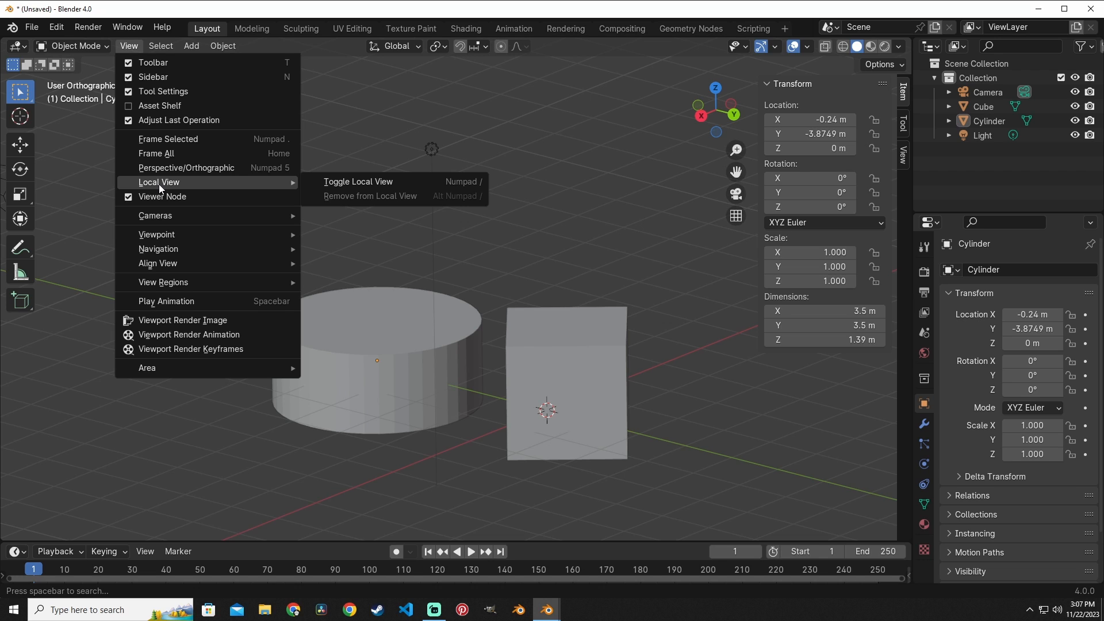
pyautogui.click(737, 216)
# - Duplicate the cube and move the copy behind the original along the global X axis
pyautogui.click(495, 303)
pyautogui.moveTo(492, 299); pyautogui.dragTo(386, 313, button='middle')
pyautogui.hotkey('shift', 'd')
pyautogui.press('x')
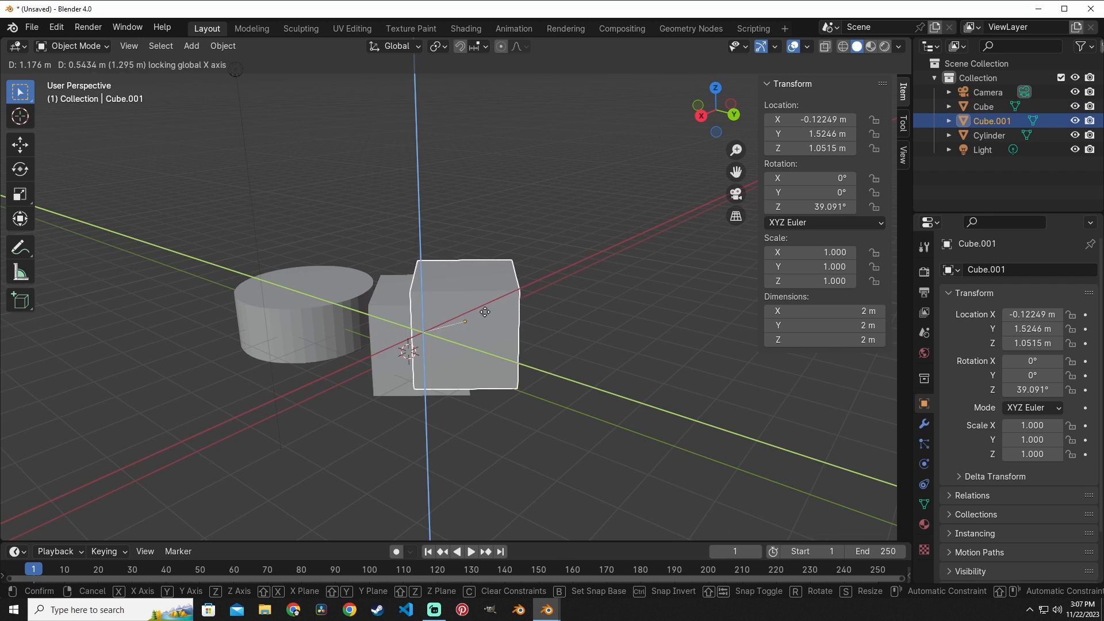
pyautogui.press('y')
pyautogui.press('x')
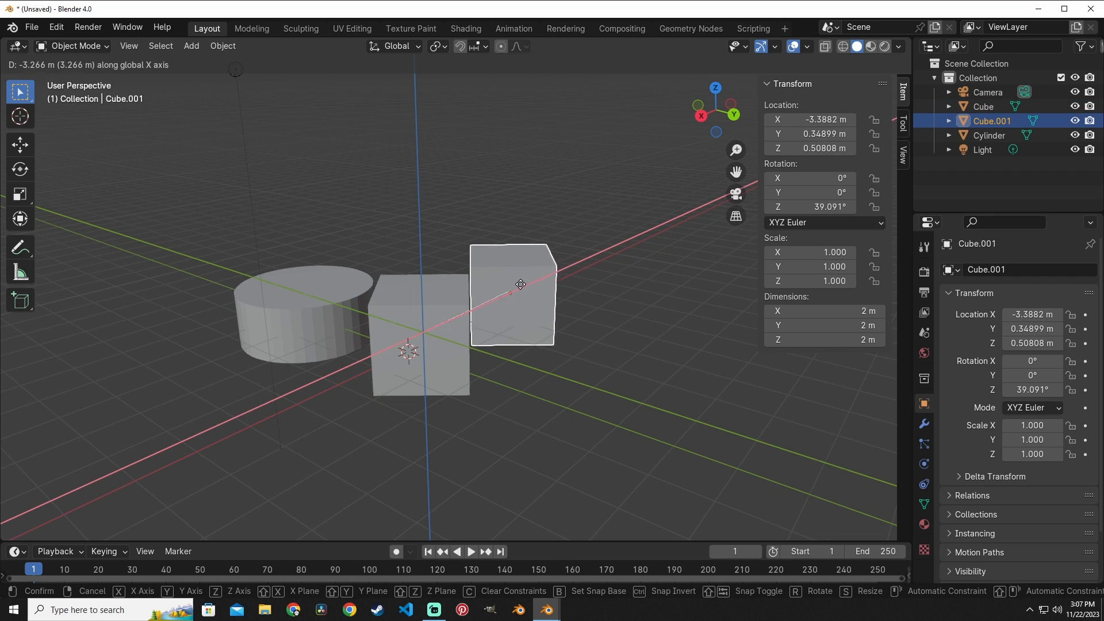
# - Duplicate the rear cube twice, placing one copy beside the original cube and the other lower down in front
pyautogui.press('`')
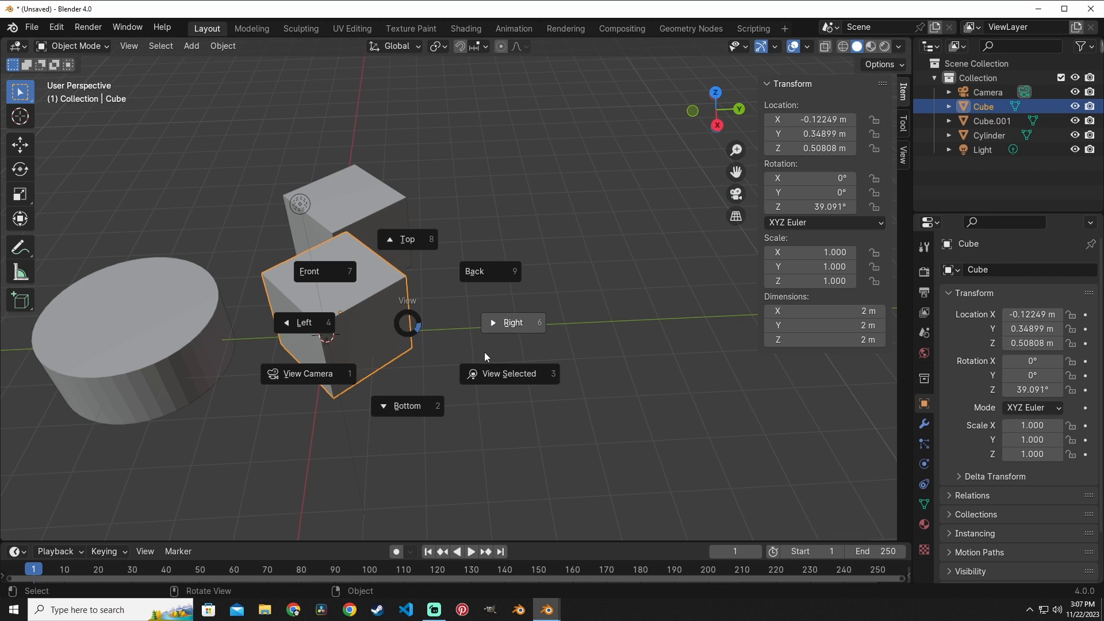
pyautogui.click(484, 353)
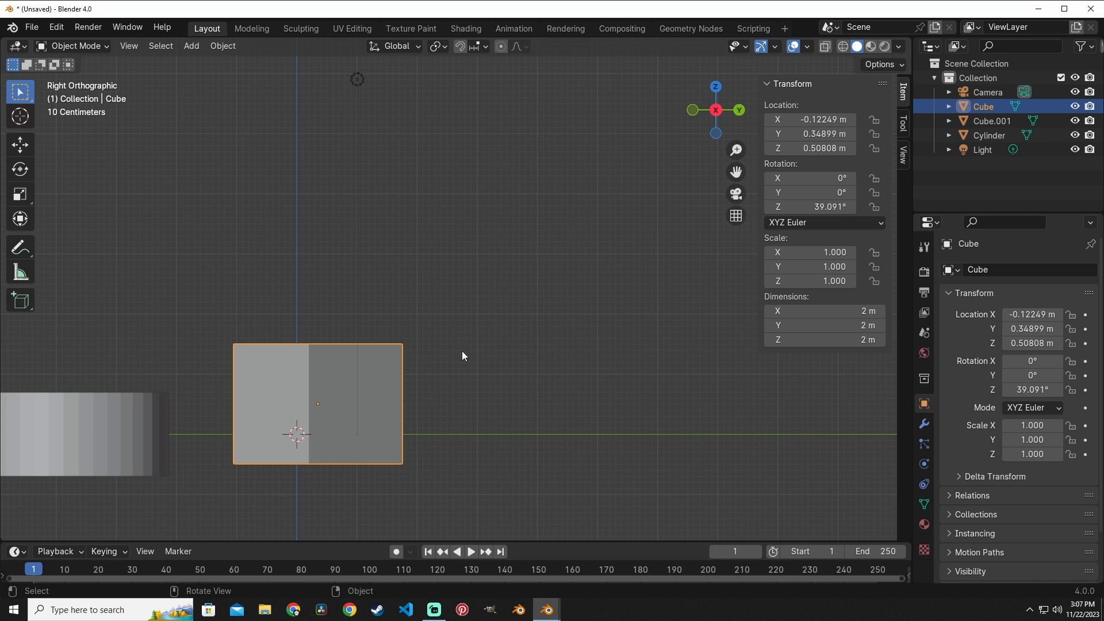
pyautogui.moveTo(465, 356); pyautogui.dragTo(348, 222, button='middle')
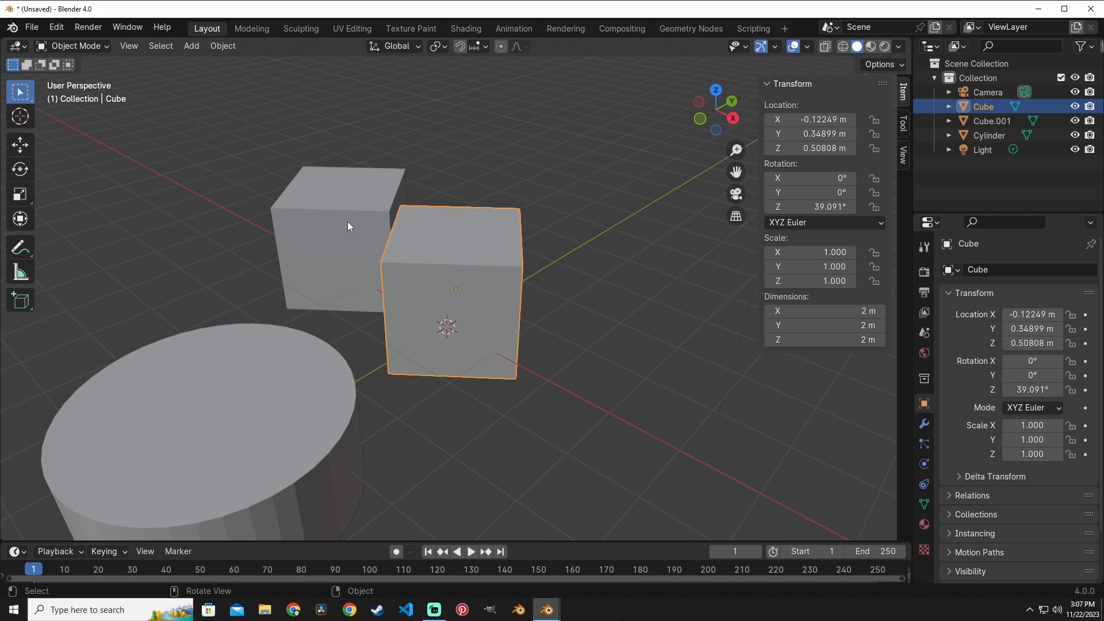
pyautogui.click(347, 226)
pyautogui.hotkey('shift', 'd')
pyautogui.click(641, 219)
pyautogui.hotkey('shift', 'd')
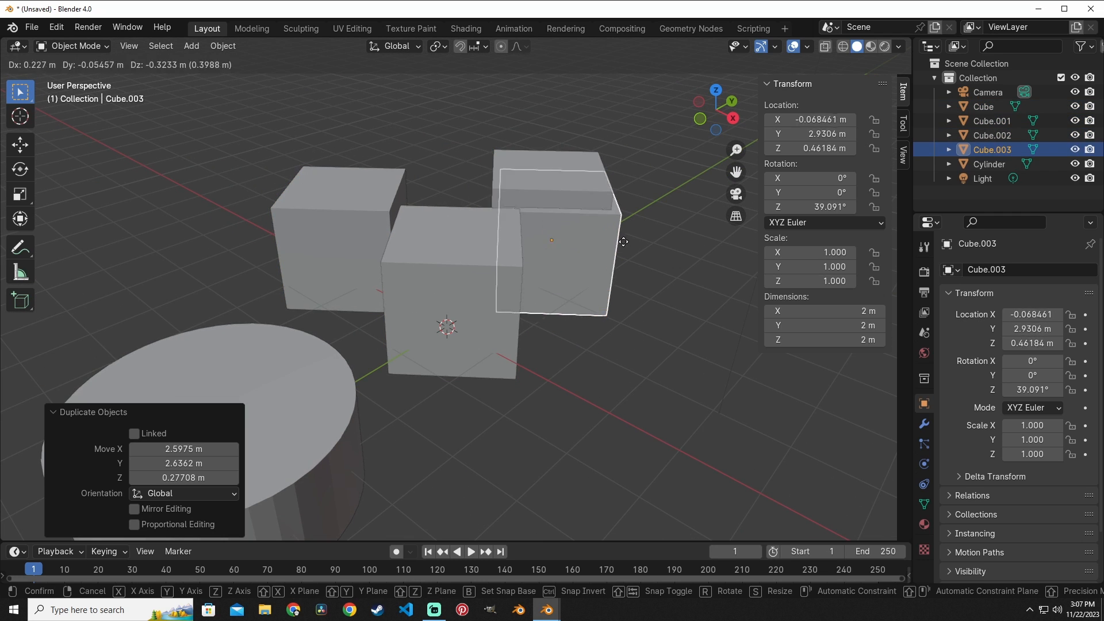
pyautogui.click(627, 339)
# - Add three more cube copies: one beside the cylinder, one high behind the original cube and one beneath it
pyautogui.hotkey('shift', 'd')
pyautogui.click(384, 363)
pyautogui.hotkey('shift', 'd')
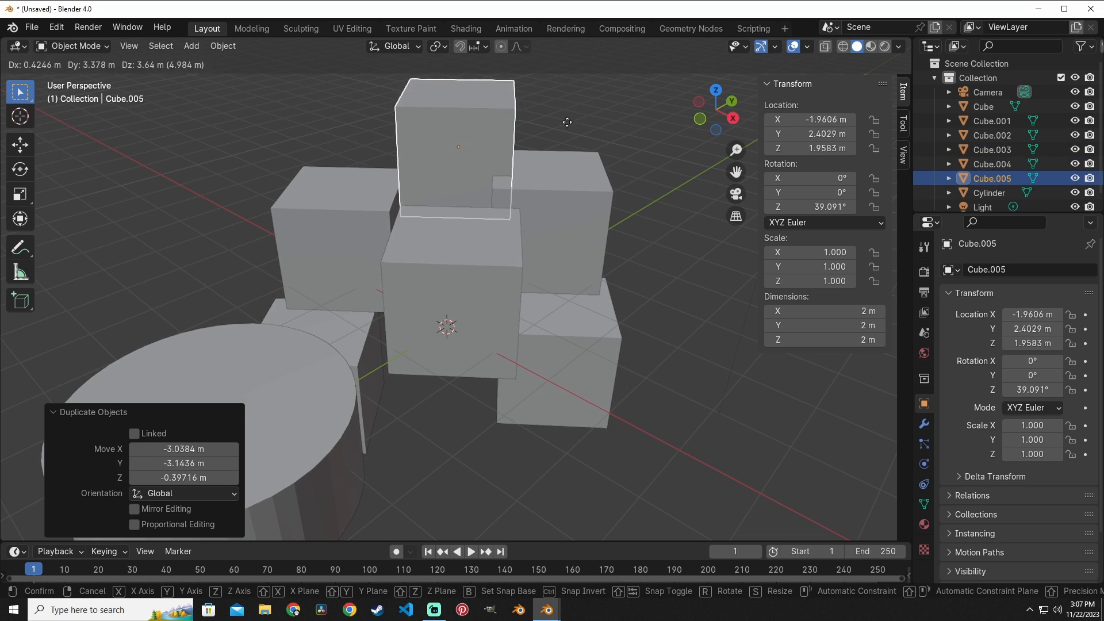
pyautogui.click(559, 154)
pyautogui.moveTo(555, 253); pyautogui.dragTo(541, 222, button='middle')
pyautogui.hotkey('shift', 'd')
pyautogui.click(499, 425)
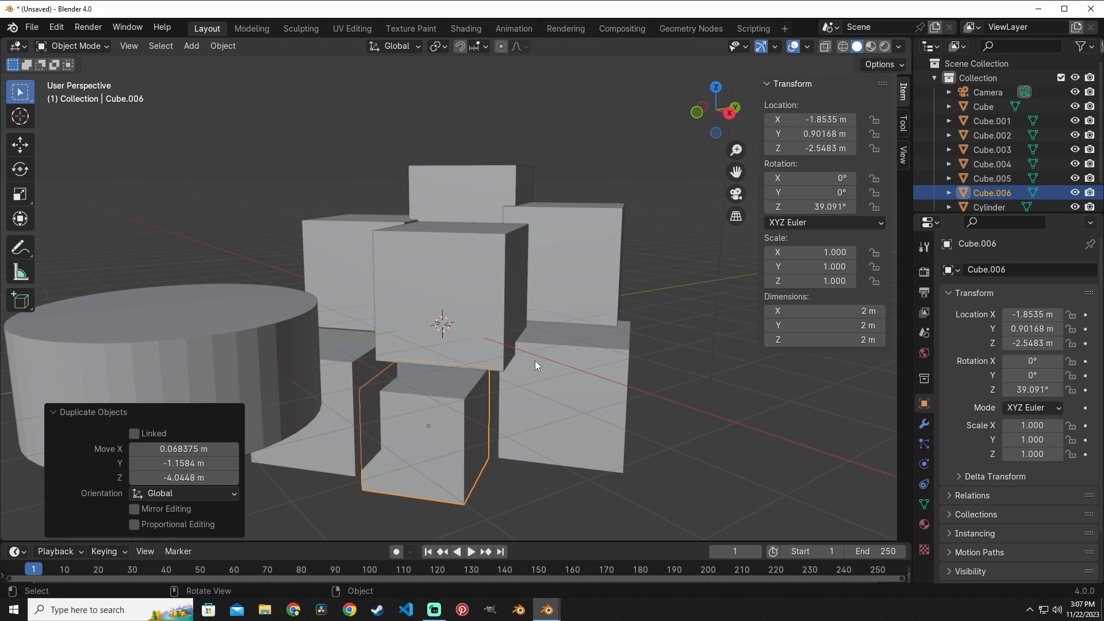
# - Select the original cube, inspect it among the surrounding cubes in Edit Mode, and return to Object Mode
pyautogui.click(454, 319)
pyautogui.moveTo(472, 343); pyautogui.dragTo(446, 282, button='middle')
pyautogui.scroll(4, 446, 282)
pyautogui.press('Tab')
pyautogui.scroll(3, 421, 377)
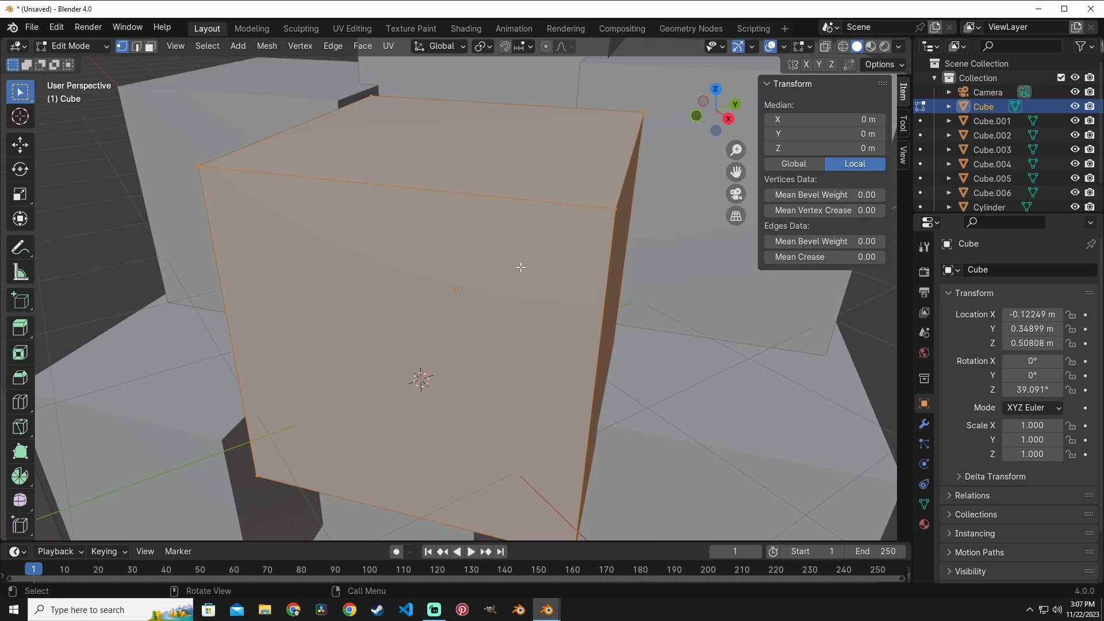
pyautogui.moveTo(422, 378); pyautogui.dragTo(469, 414, button='middle')
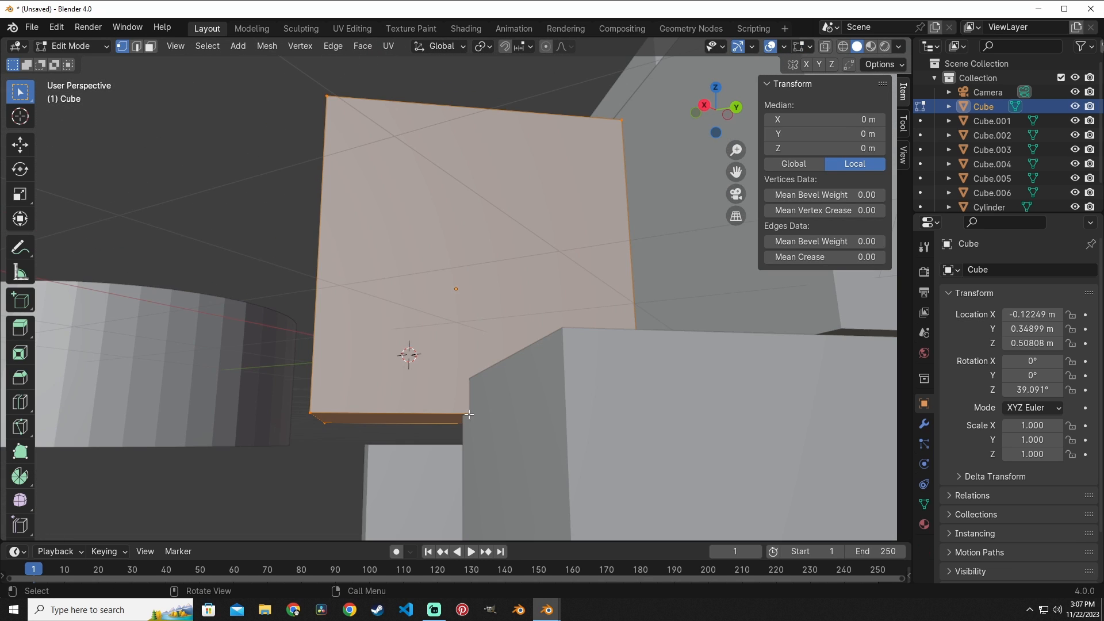
pyautogui.moveTo(526, 314); pyautogui.dragTo(557, 367, button='middle')
pyautogui.scroll(-2, 552, 269)
pyautogui.press('Tab')
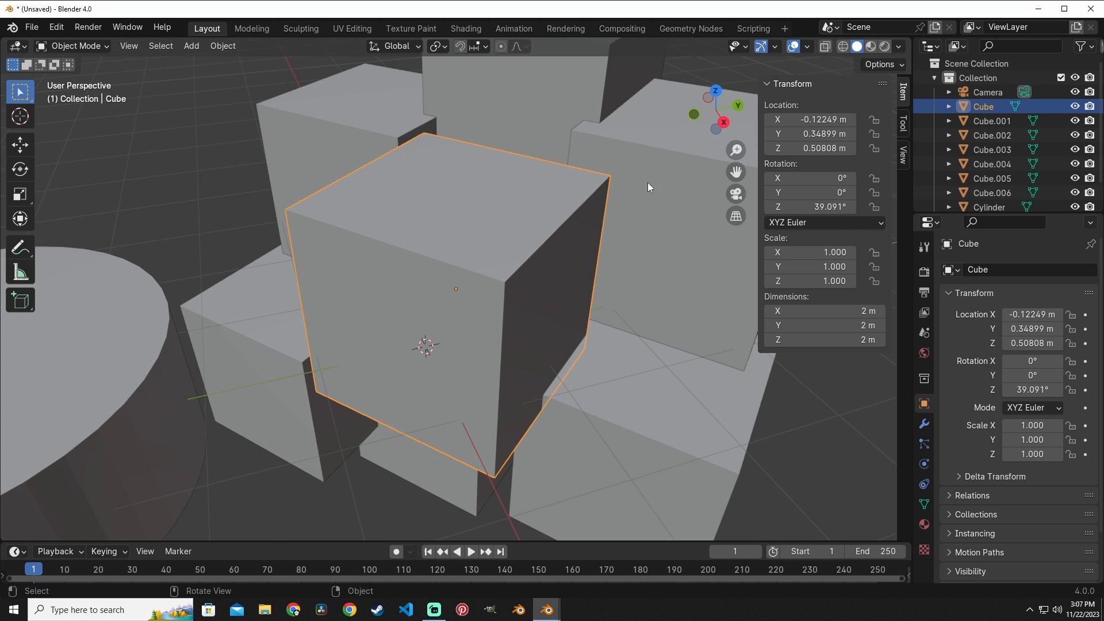
# - View the crowded cubes with X-ray display turned on, then turn X-ray off again
pyautogui.click(828, 47)
pyautogui.moveTo(583, 237); pyautogui.dragTo(491, 175, button='middle')
pyautogui.hotkey('alt', 'z')
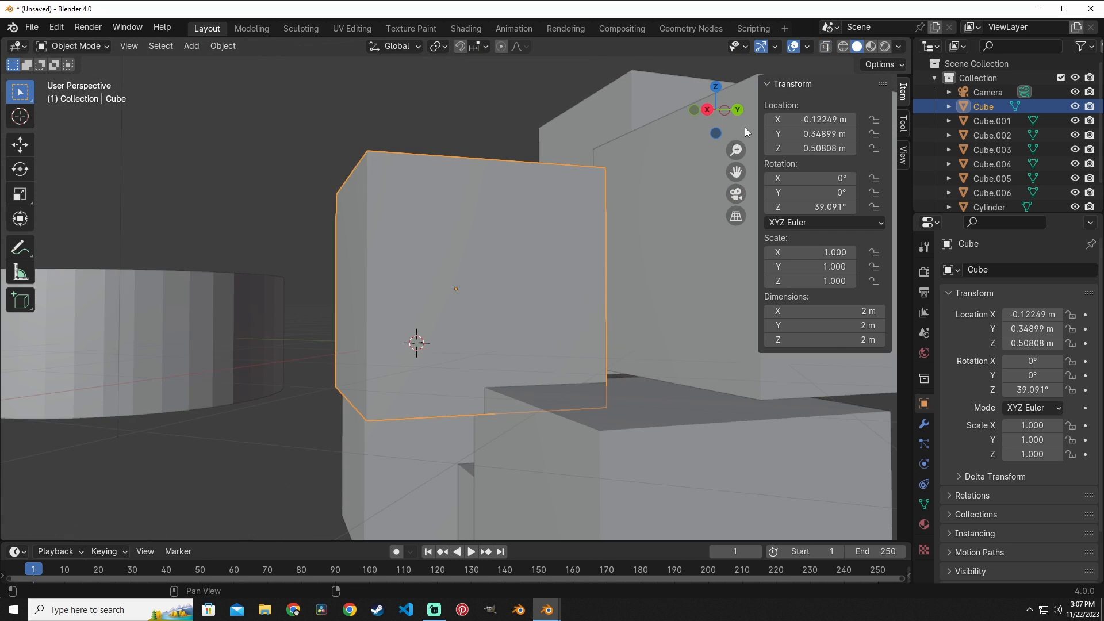
pyautogui.moveTo(744, 126); pyautogui.dragTo(529, 303, button='middle')
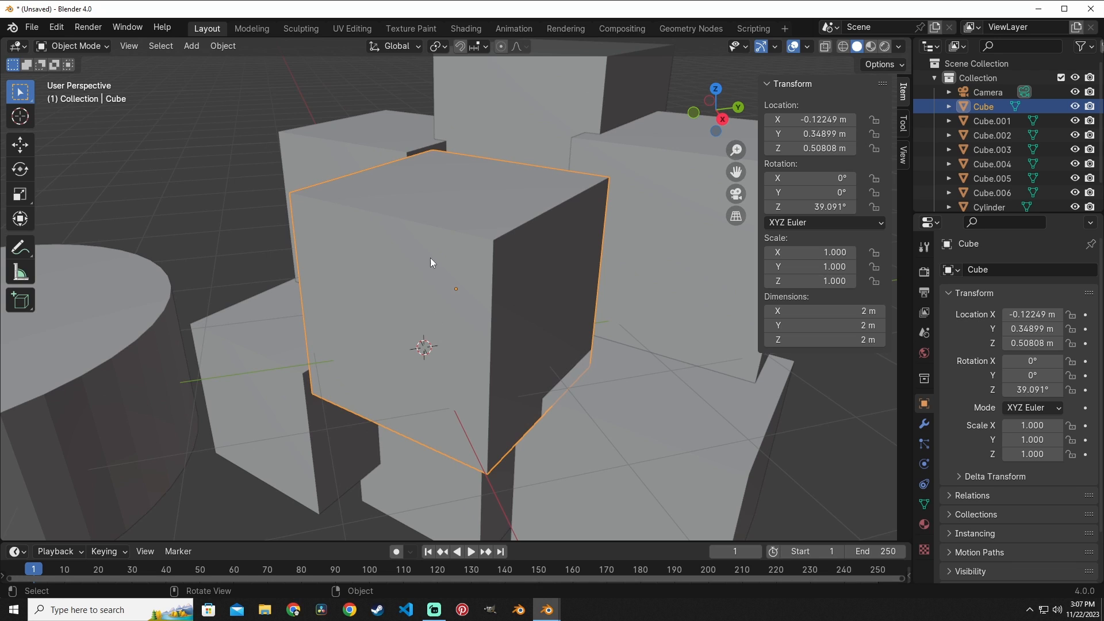
# - Isolate the original cube in Local View, deselect it and view it from different angles
pyautogui.click(128, 47)
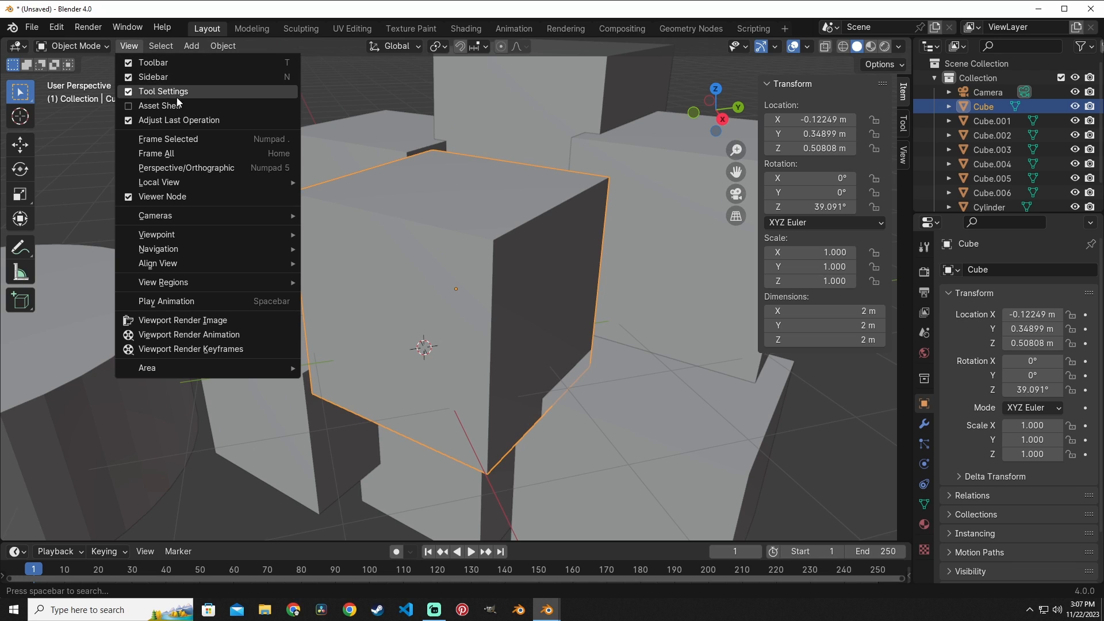
pyautogui.moveTo(198, 180)
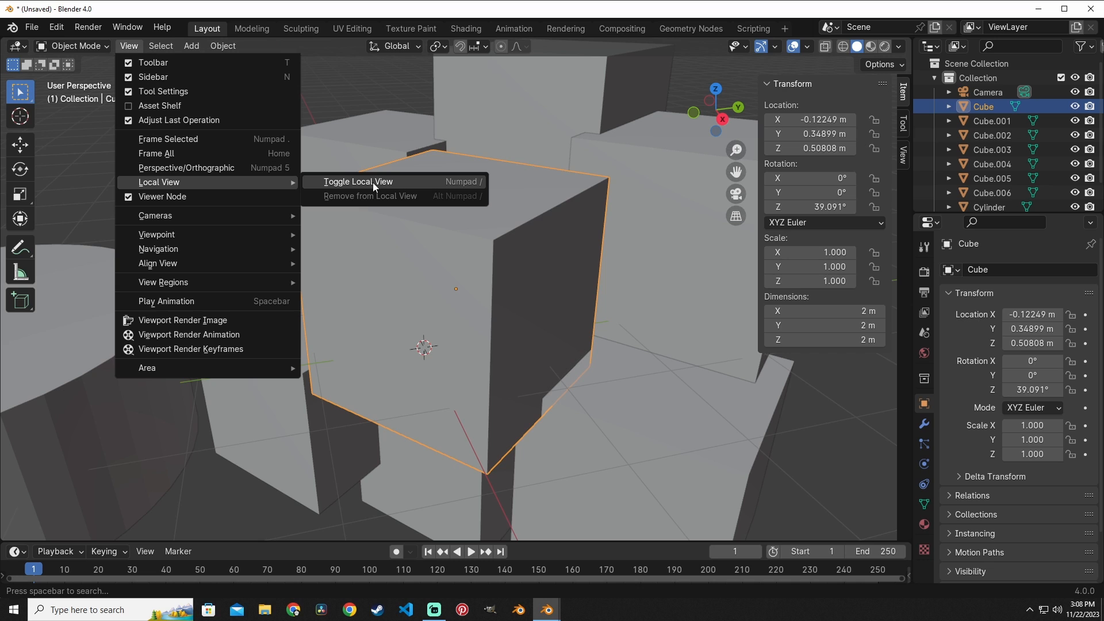
pyautogui.click(475, 182)
pyautogui.click(663, 377)
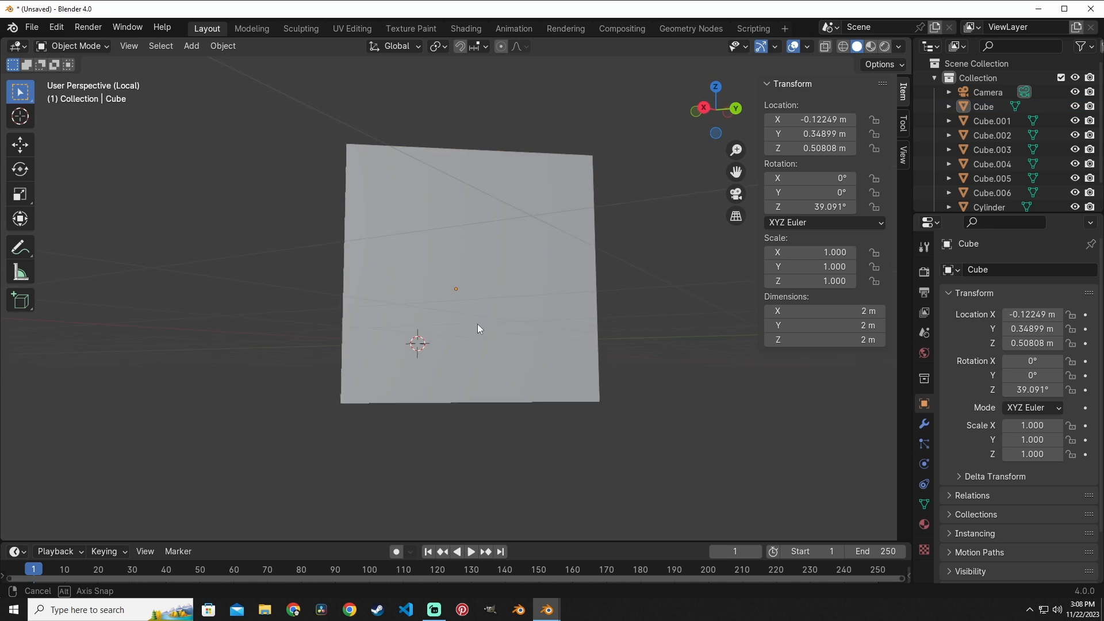
pyautogui.moveTo(478, 327); pyautogui.dragTo(456, 241, button='middle')
# - Bevel two adjoining top edges of the isolated cube in Edit Mode by about 0.65 m
pyautogui.click(414, 264)
pyautogui.press('Tab')
pyautogui.press('2')
pyautogui.click(390, 219)
pyautogui.keyDown('shift'); pyautogui.click(446, 240); pyautogui.keyUp('shift')
pyautogui.hotkey('ctrl', 'b')
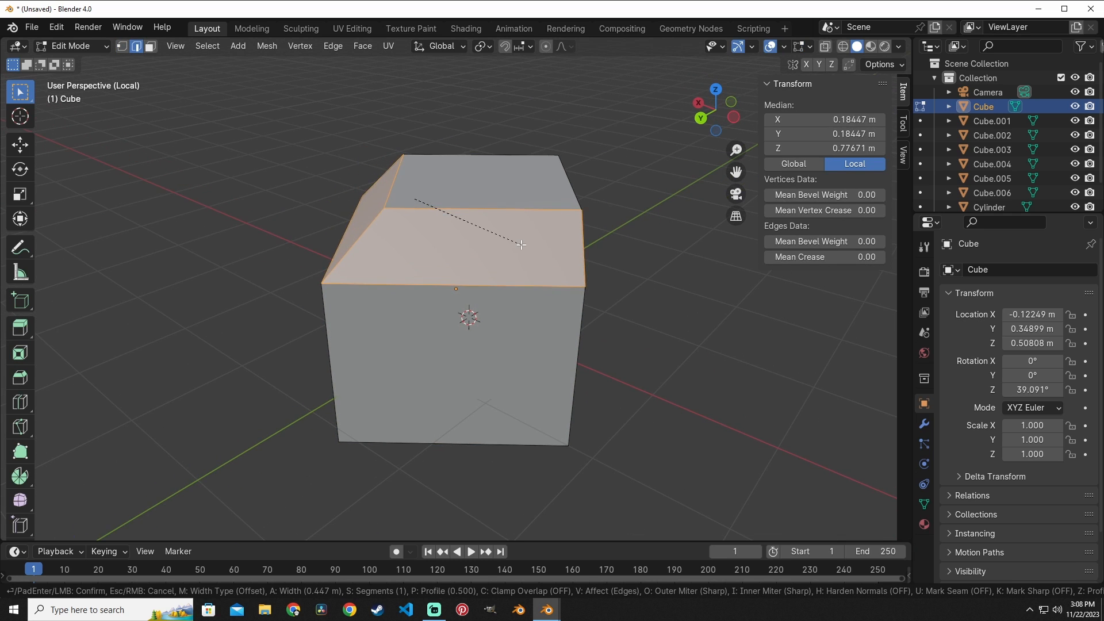
pyautogui.click(550, 260)
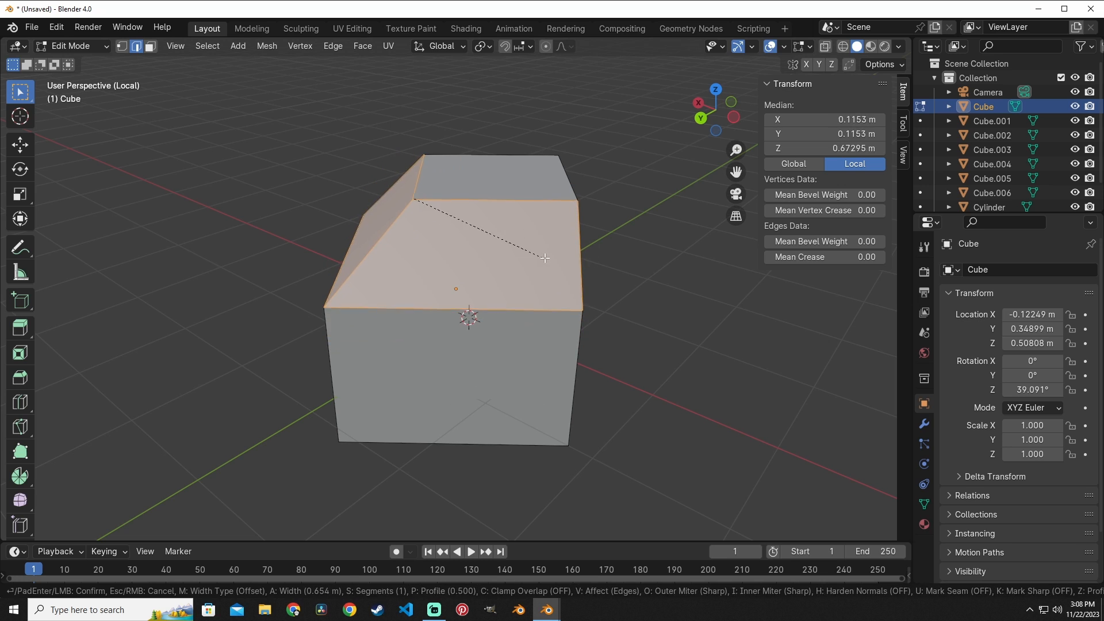
# - Return to Object Mode and exit Local View to show the whole scene again
pyautogui.press('Tab')
pyautogui.moveTo(634, 303); pyautogui.dragTo(396, 249, button='middle')
pyautogui.click(129, 46)
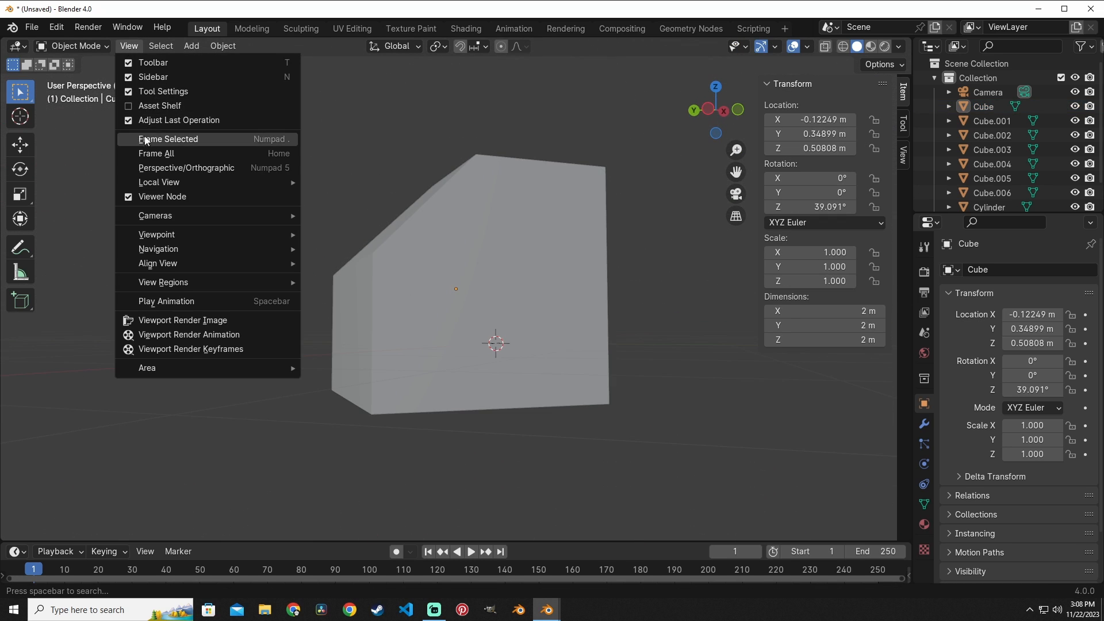
pyautogui.moveTo(187, 182)
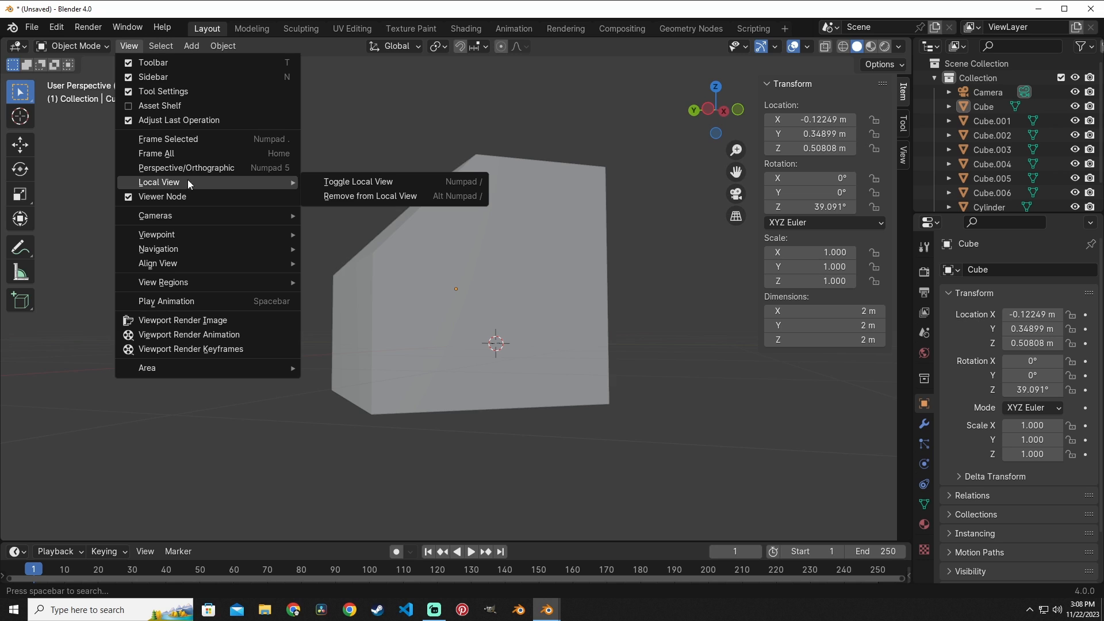
pyautogui.click(377, 182)
pyautogui.moveTo(413, 201); pyautogui.dragTo(406, 241, button='middle')
# - Isolate the bevelled cube together with the lower neighbouring cube in Local View
pyautogui.click(128, 49)
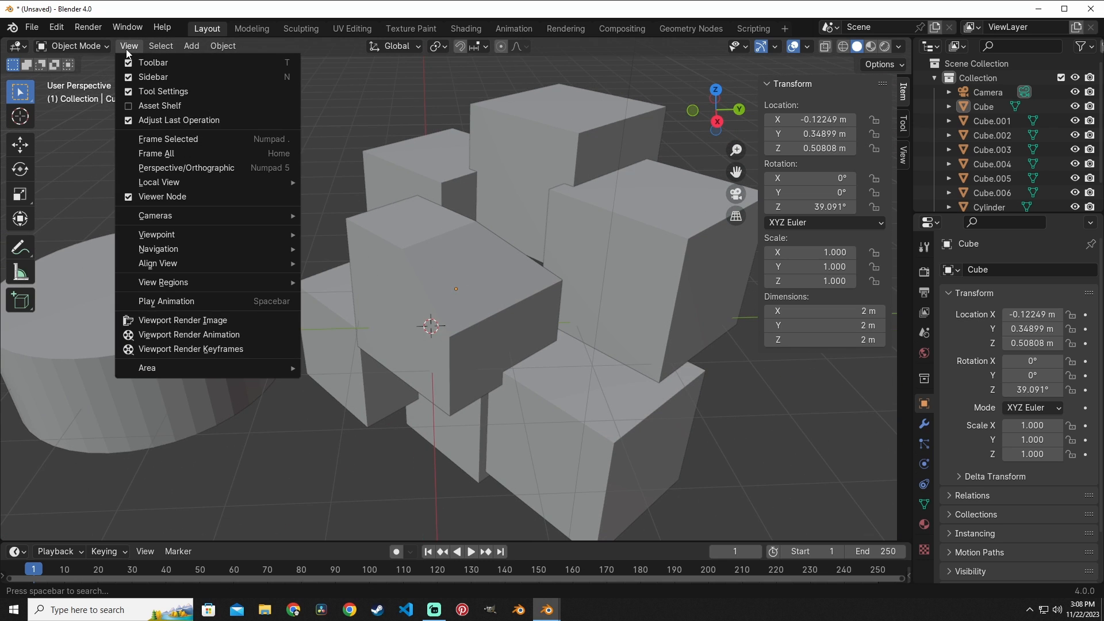
pyautogui.moveTo(166, 181)
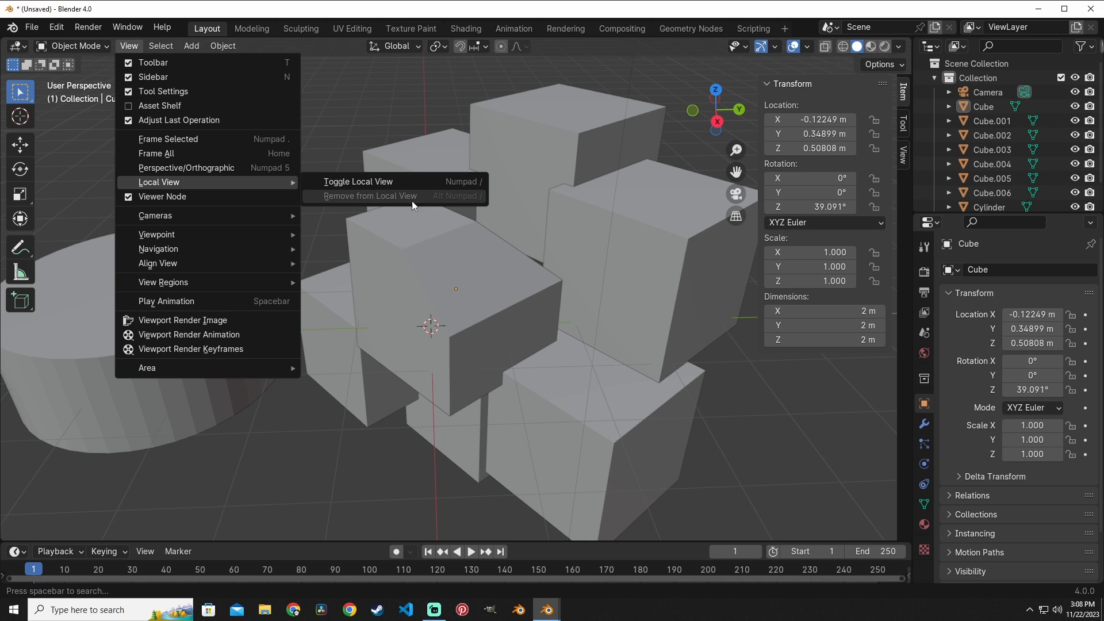
pyautogui.click(532, 397)
pyautogui.keyDown('shift'); pyautogui.click(466, 316); pyautogui.keyUp('shift')
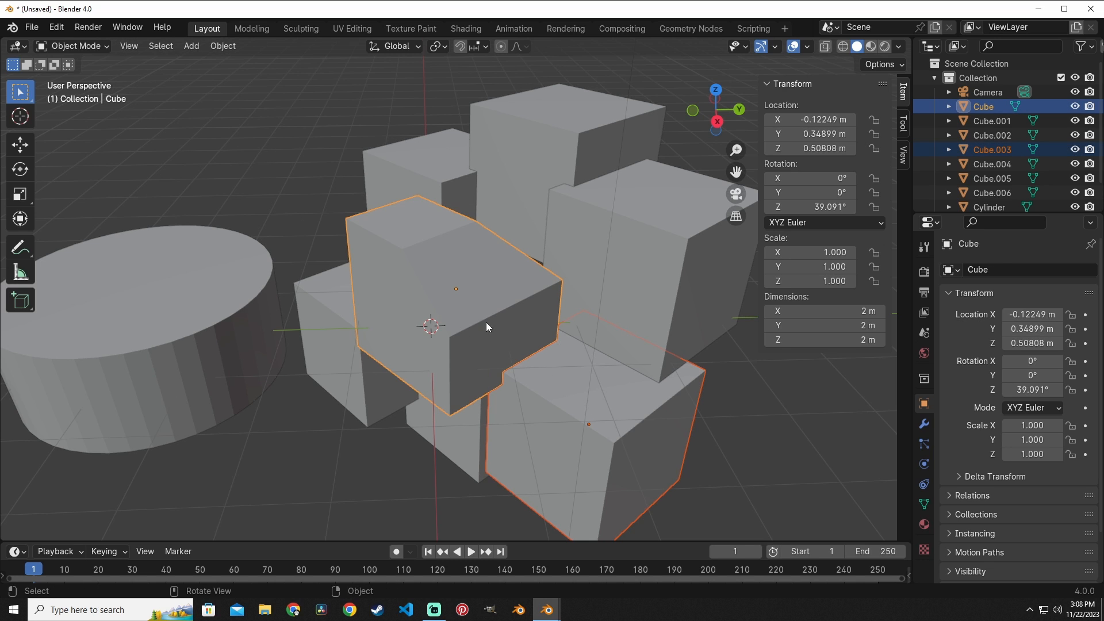
pyautogui.click(139, 49)
pyautogui.moveTo(215, 183)
pyautogui.click(330, 183)
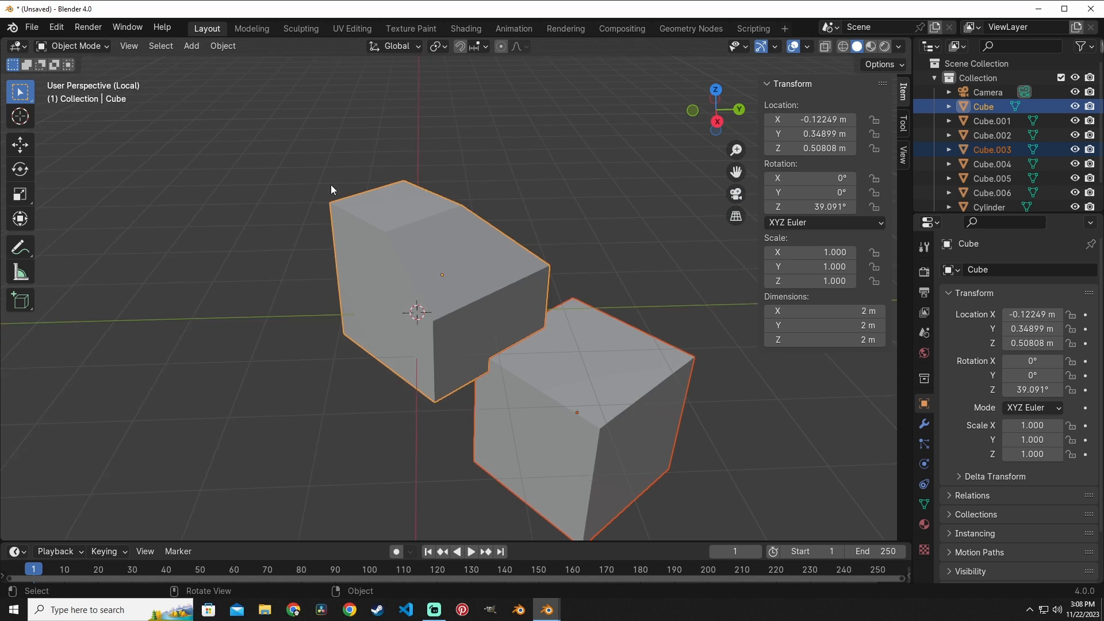
# - Bevel a corner vertex below the sloped faces of the upper isolated cube in Edit Mode, and return to Object Mode
pyautogui.click(595, 184)
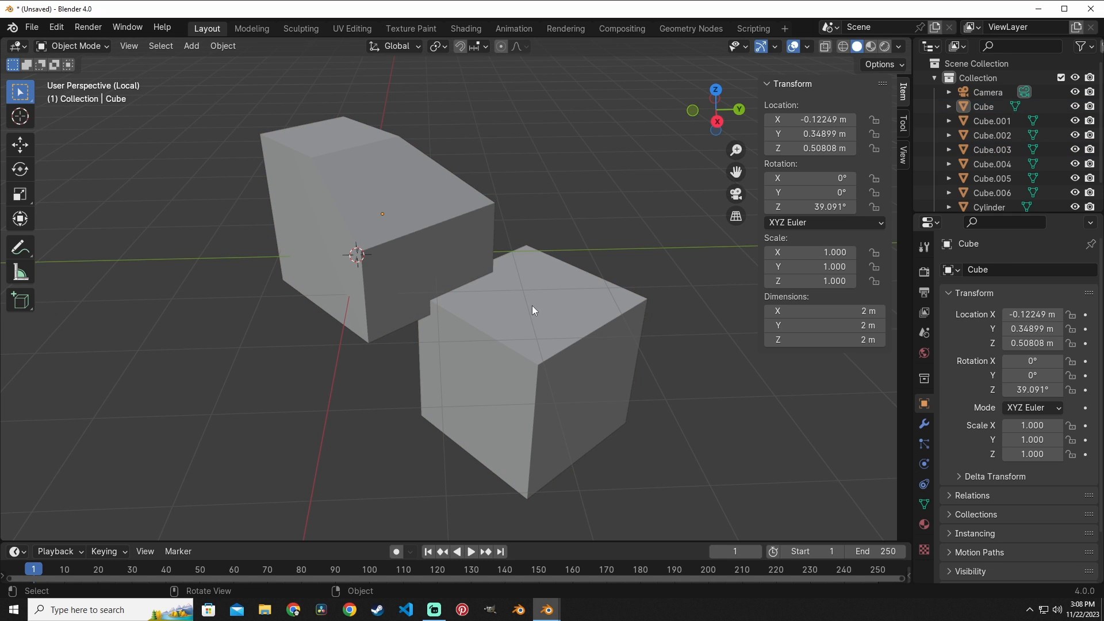
pyautogui.click(533, 305)
pyautogui.moveTo(532, 306); pyautogui.dragTo(472, 287, button='middle')
pyautogui.click(497, 232)
pyautogui.moveTo(501, 229); pyautogui.dragTo(413, 192, button='middle')
pyautogui.press('Tab')
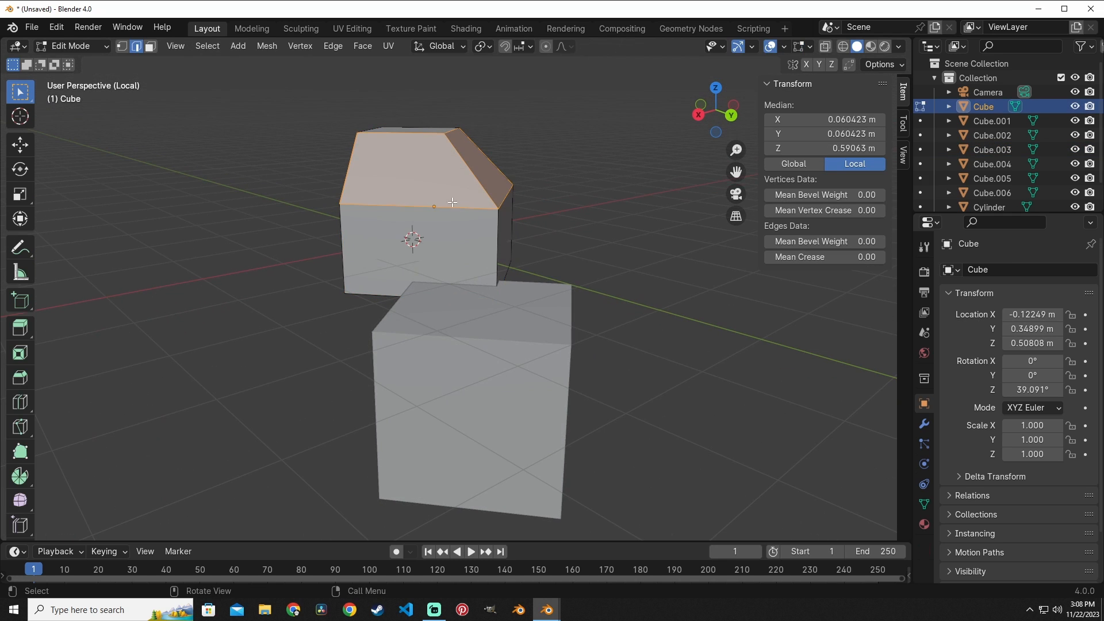
pyautogui.press('1')
pyautogui.click(497, 211)
pyautogui.hotkey('ctrl', 'shift', 'b')
pyautogui.click(577, 242)
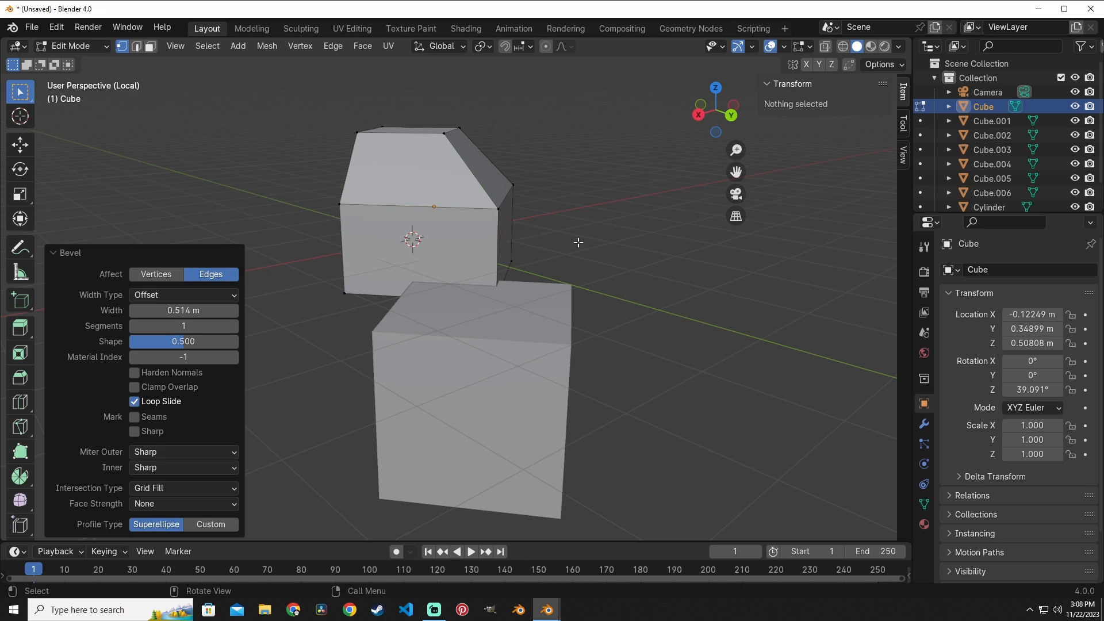
pyautogui.moveTo(515, 266); pyautogui.dragTo(480, 173, button='middle')
pyautogui.press('Tab')
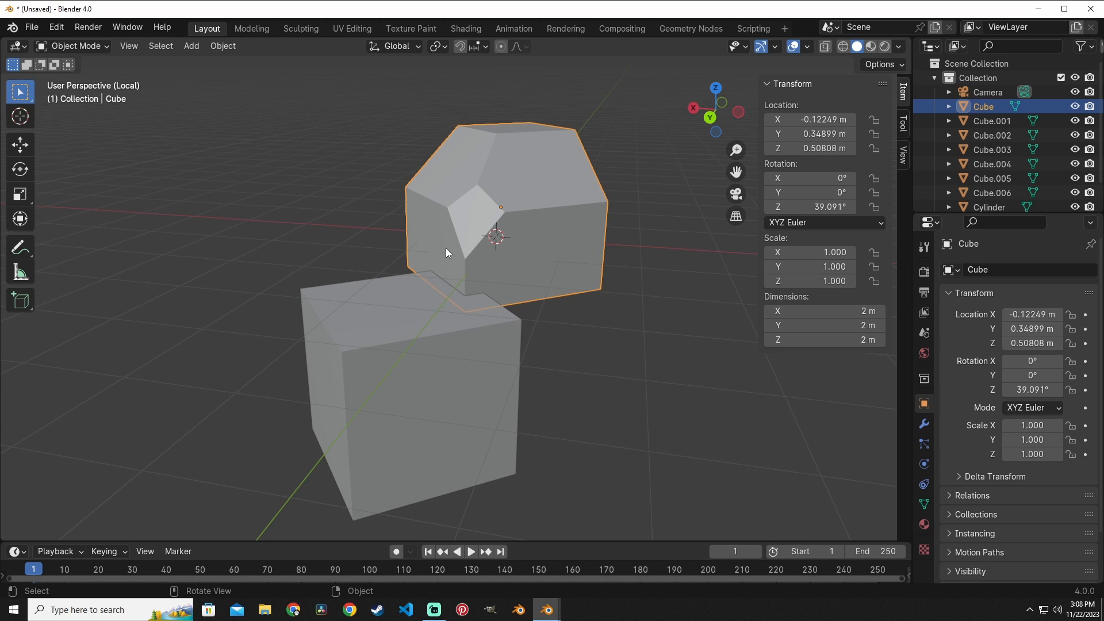
# - Remove the bevelled cube from Local View and frame the view on the remaining cube
pyautogui.click(129, 45)
pyautogui.moveTo(230, 182)
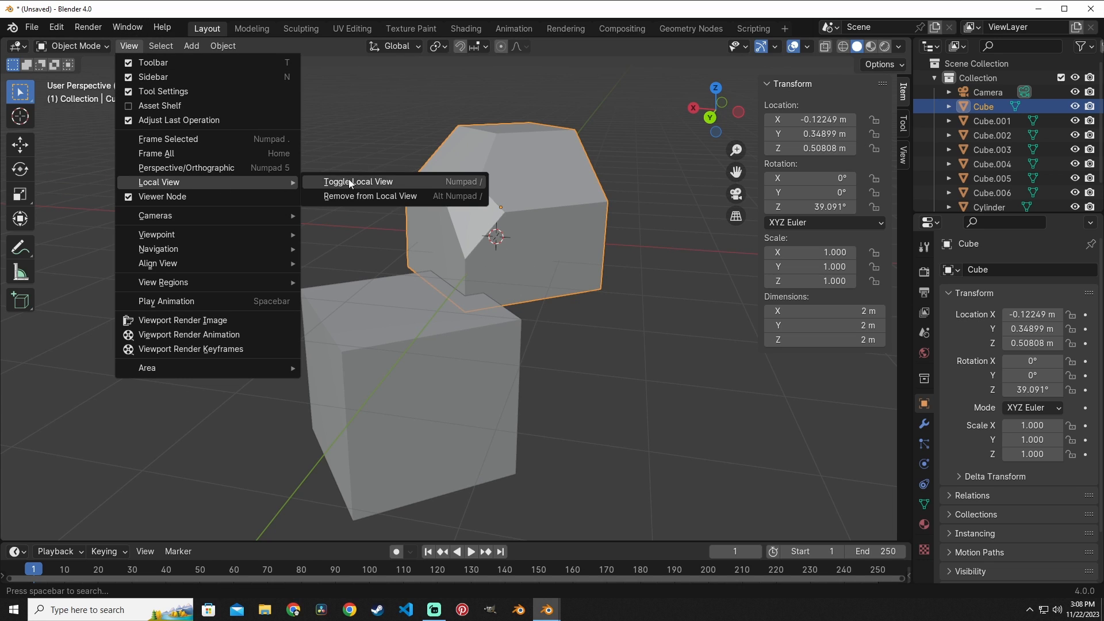
pyautogui.click(395, 197)
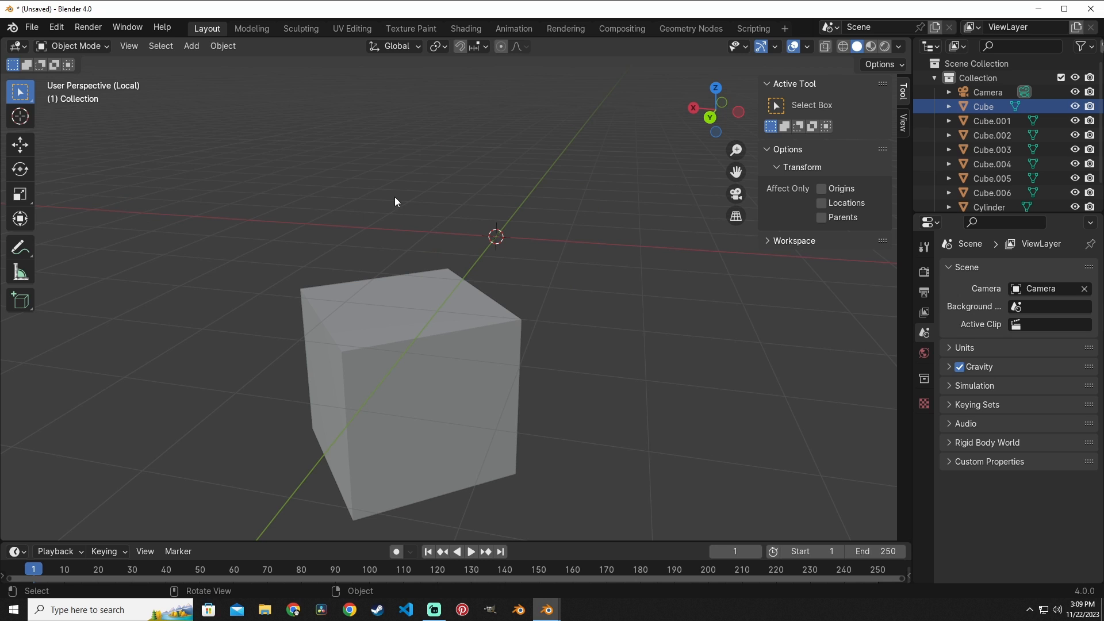
pyautogui.click(389, 346)
pyautogui.press('`')
pyautogui.click(481, 390)
pyautogui.moveTo(409, 332); pyautogui.dragTo(585, 288, button='middle')
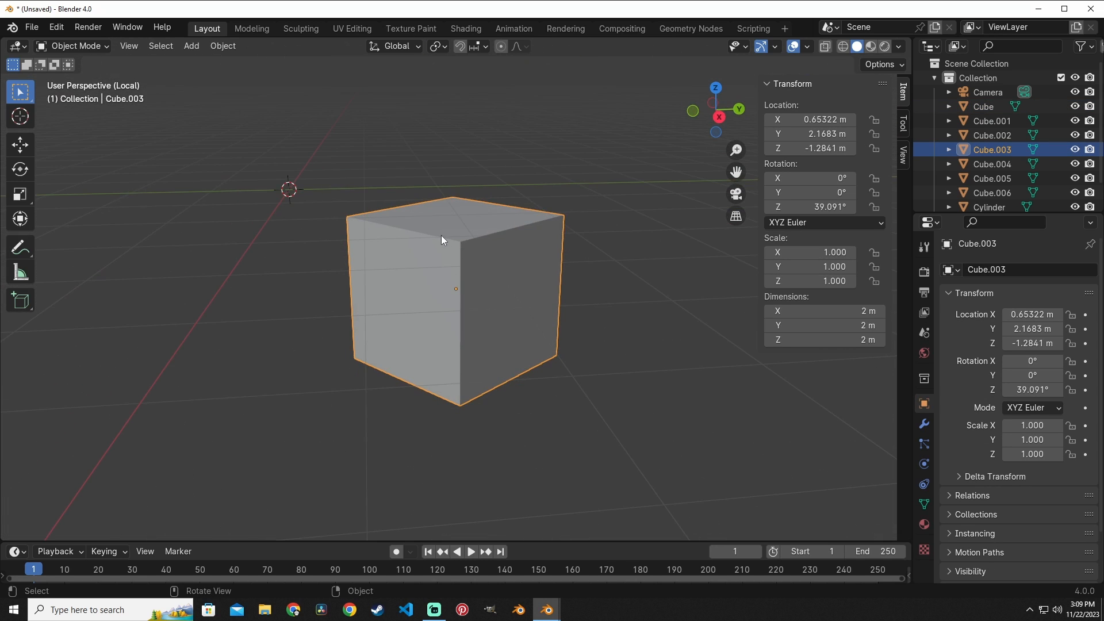
# - Deselect the remaining cube and toggle Local View off to bring back all objects
pyautogui.hotkey('alt', 'a')
pyautogui.click(129, 45)
pyautogui.moveTo(199, 181)
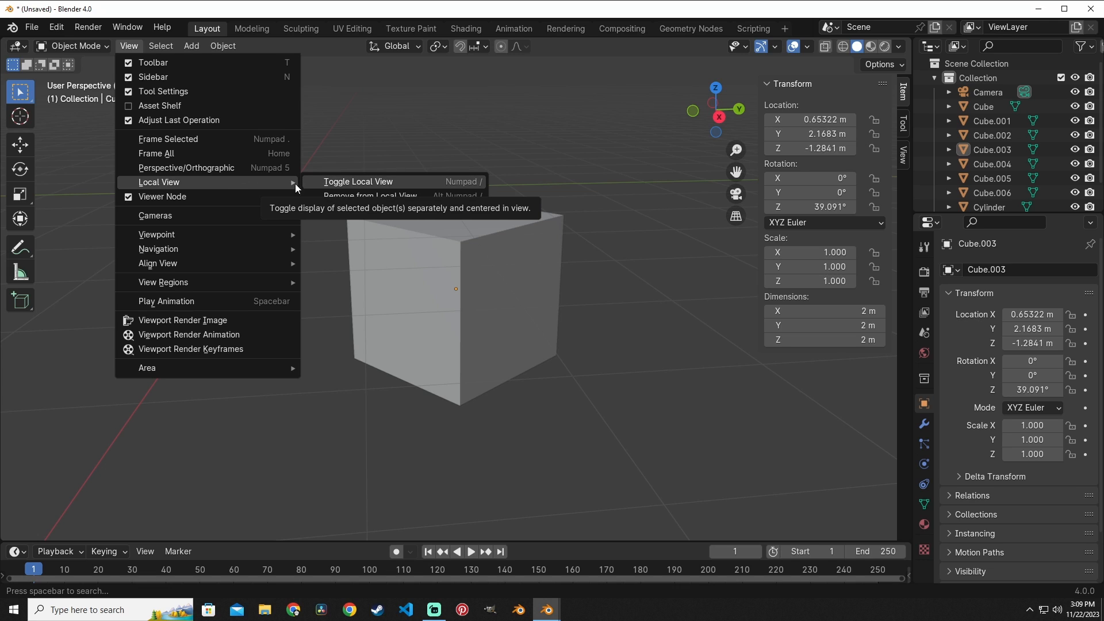
pyautogui.click(370, 181)
pyautogui.moveTo(367, 218); pyautogui.dragTo(401, 327, button='middle')
# - Look up the Set Active Object as Camera option and select different cubes in turn to change the active object
pyautogui.click(129, 46)
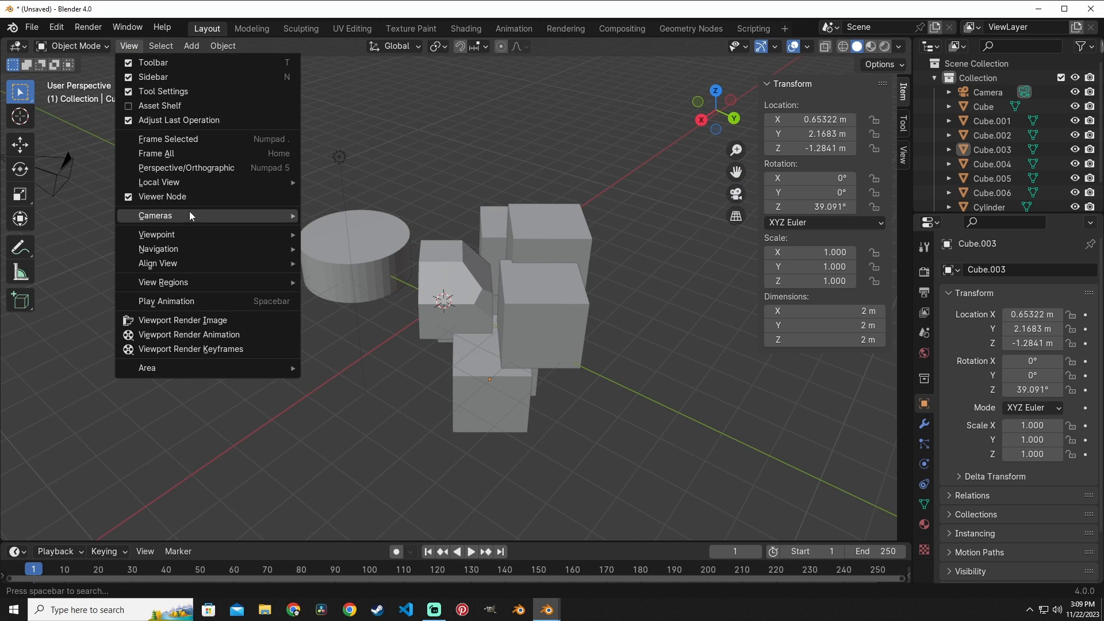
pyautogui.moveTo(190, 216)
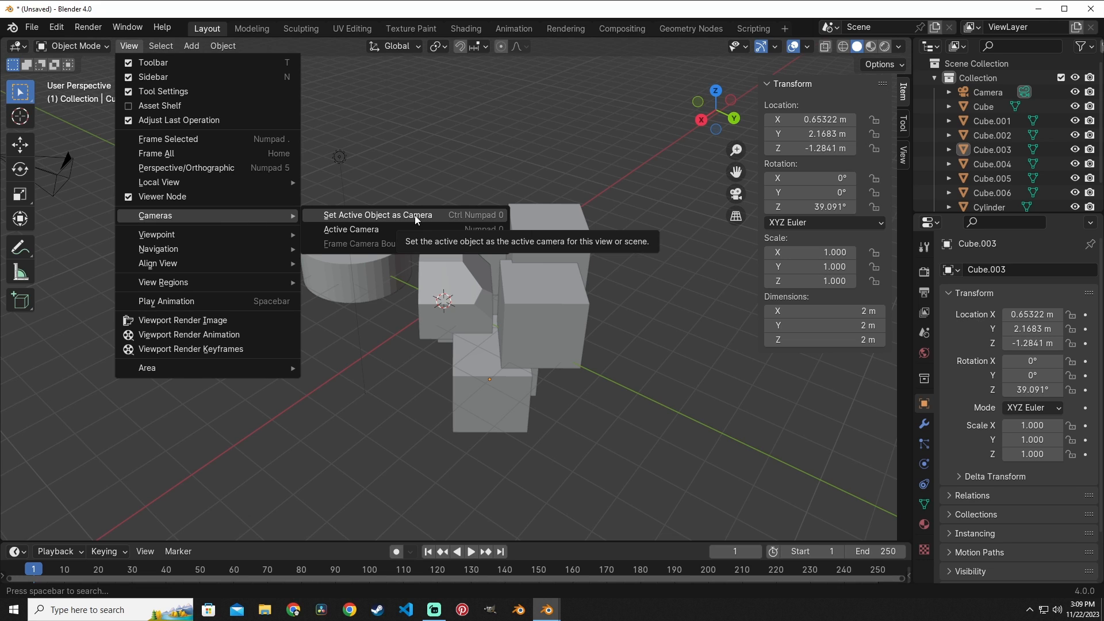
pyautogui.click(397, 288)
pyautogui.click(448, 305)
pyautogui.click(495, 370)
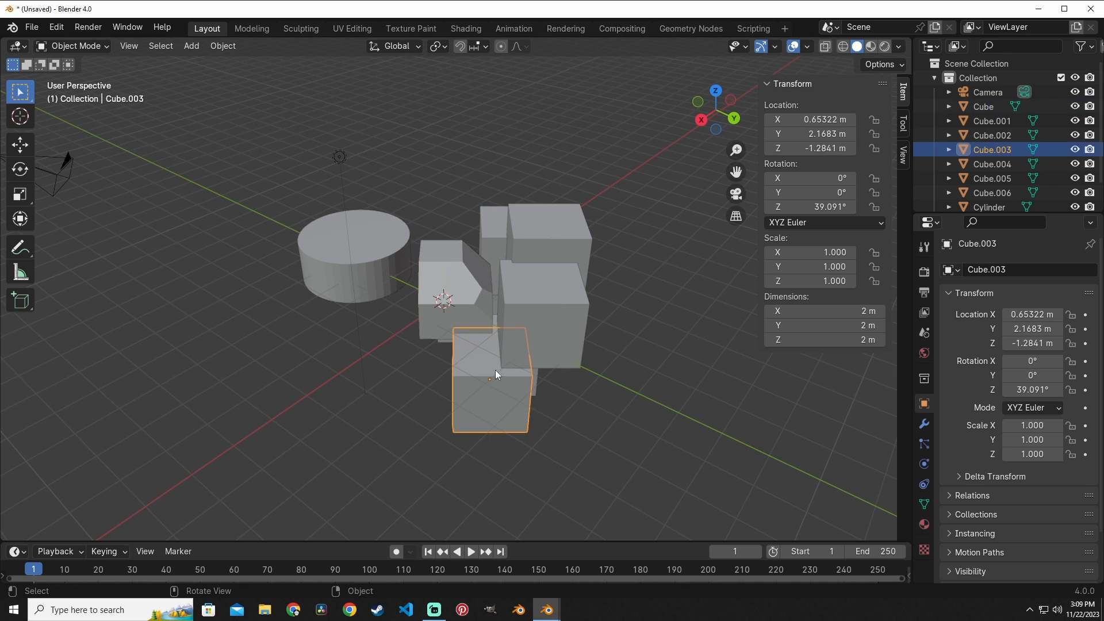
pyautogui.click(536, 296)
pyautogui.click(536, 226)
pyautogui.click(485, 223)
# - Make further cubes active from other angles, and briefly select the camera before deselecting it
pyautogui.moveTo(486, 223); pyautogui.dragTo(575, 250, button='middle')
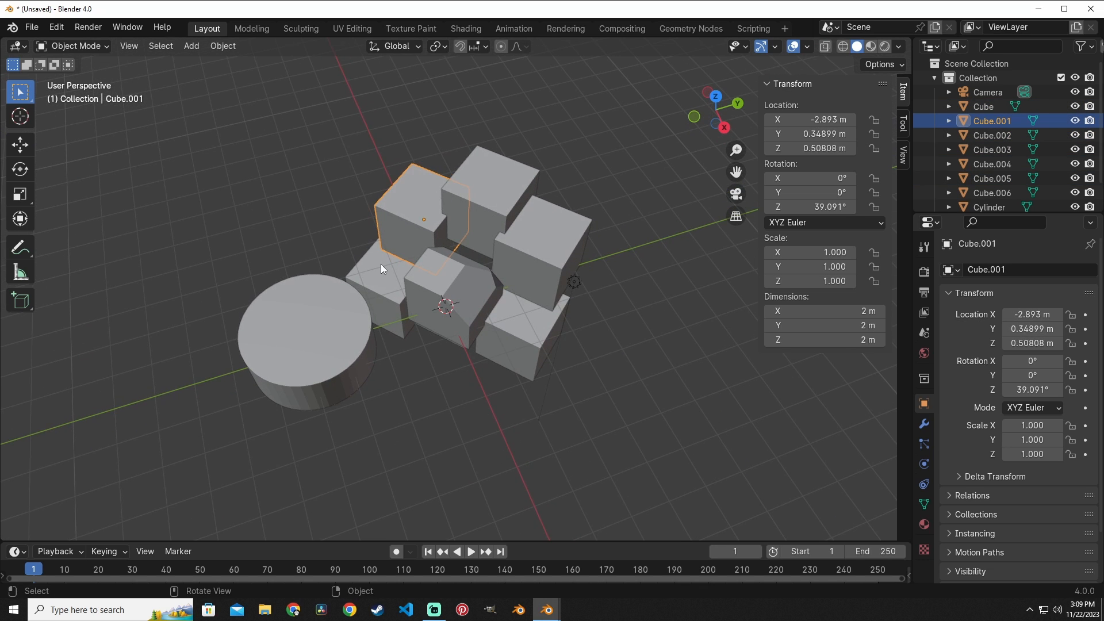
pyautogui.click(381, 267)
pyautogui.click(459, 293)
pyautogui.click(508, 326)
pyautogui.moveTo(508, 326)
pyautogui.mouseDown(button='middle')
pyautogui.moveTo(442, 234)
pyautogui.moveTo(505, 325)
pyautogui.mouseUp(button='middle')
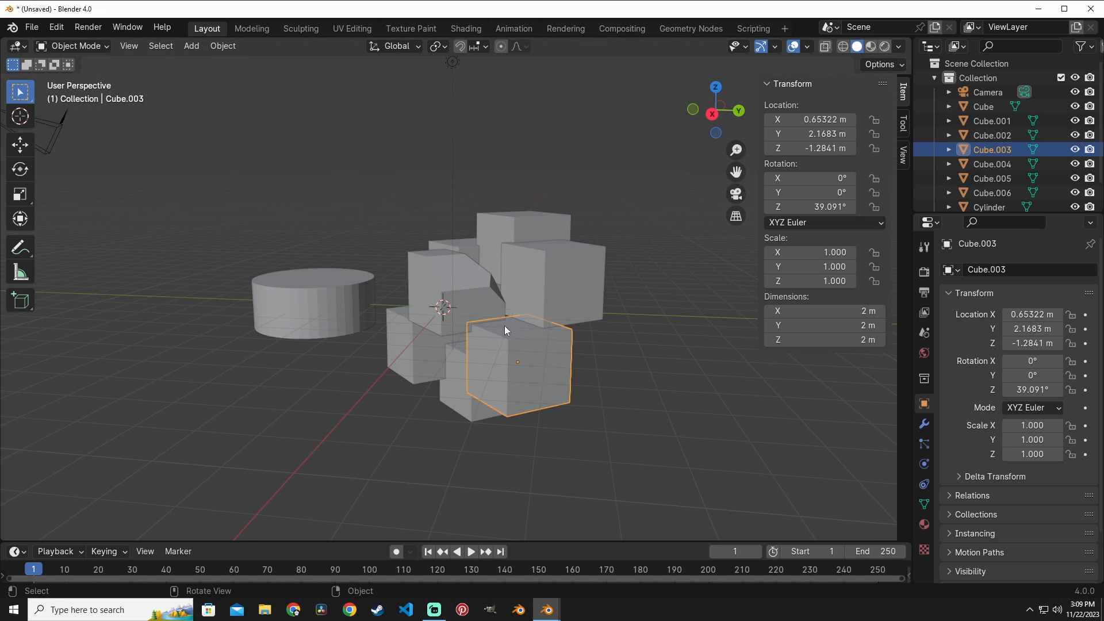
pyautogui.moveTo(505, 279); pyautogui.dragTo(426, 301, button='middle')
pyautogui.click(204, 219)
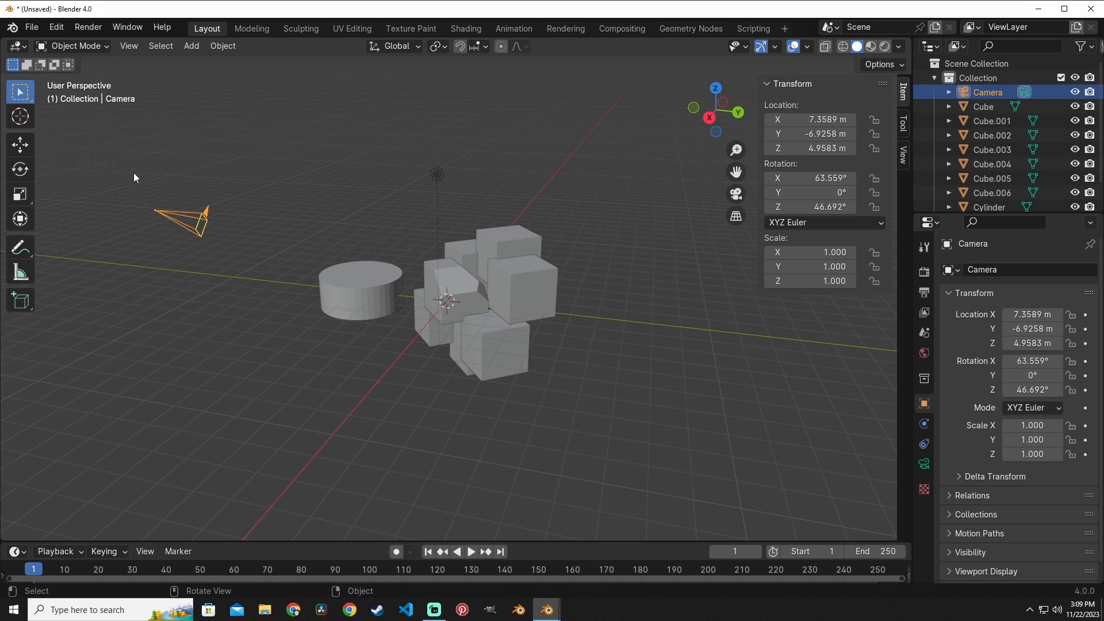
pyautogui.click(284, 232)
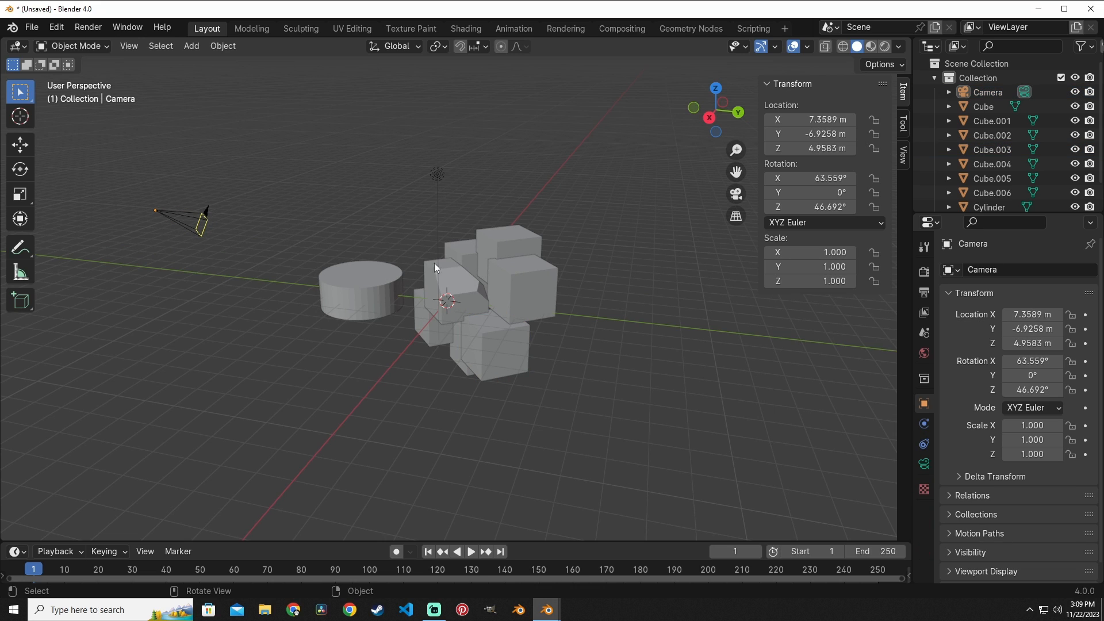
# - Set the cylinder as the active camera, look through it, and return to a user perspective around it
pyautogui.click(364, 285)
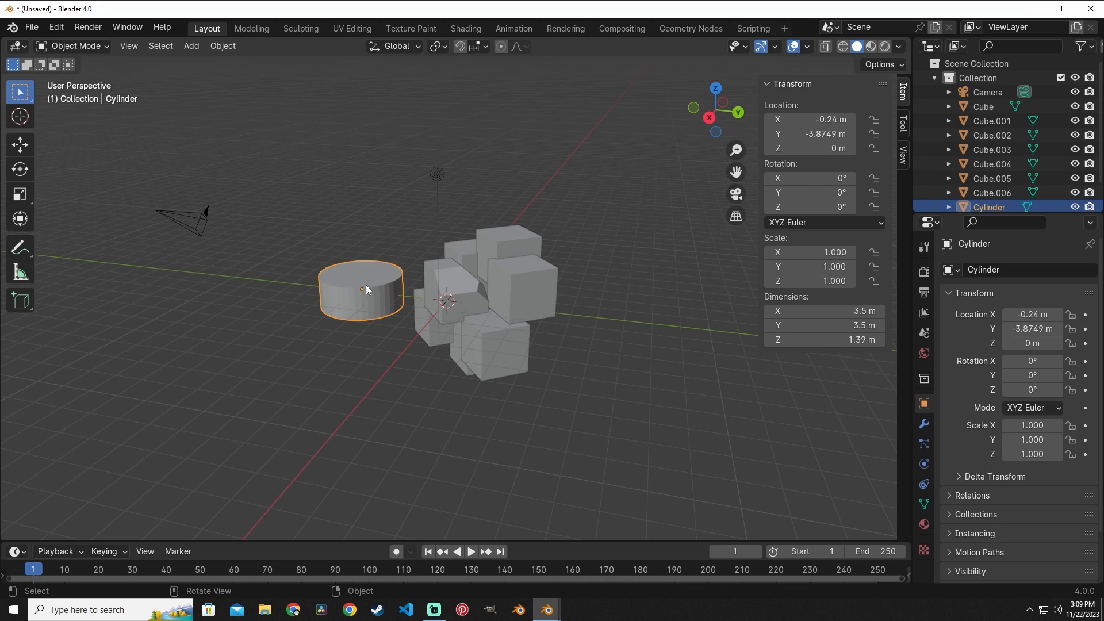
pyautogui.click(129, 45)
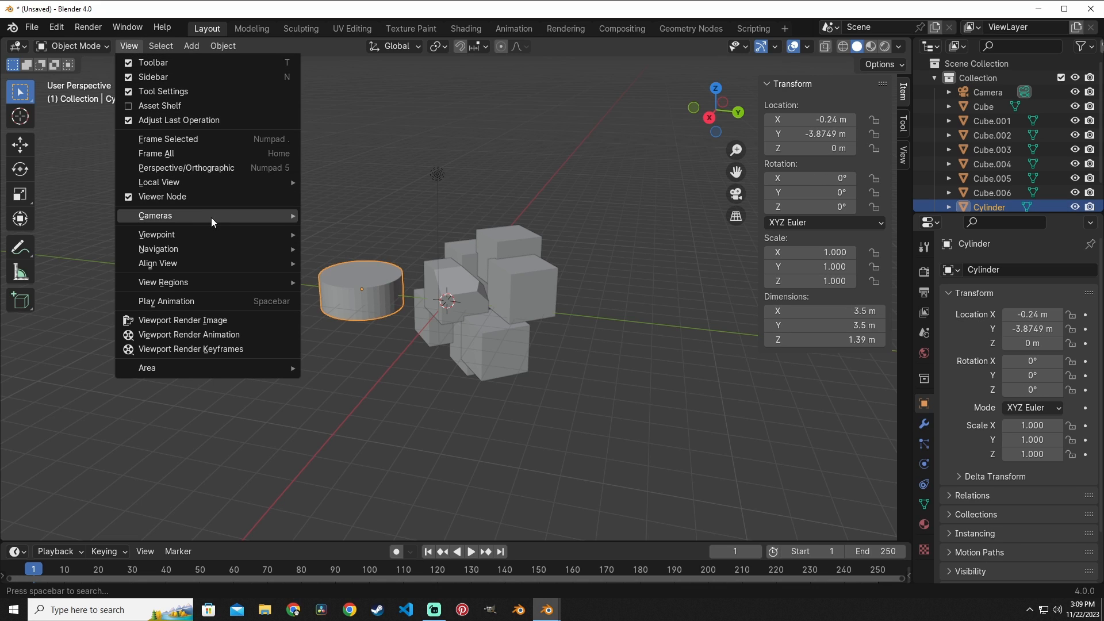
pyautogui.moveTo(215, 217)
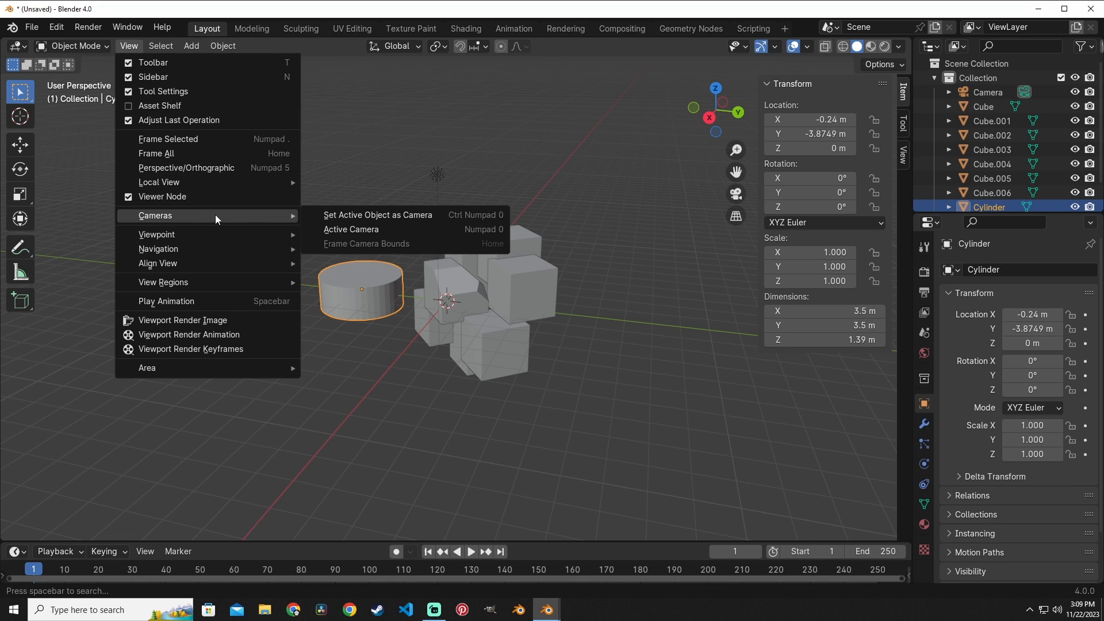
pyautogui.click(370, 217)
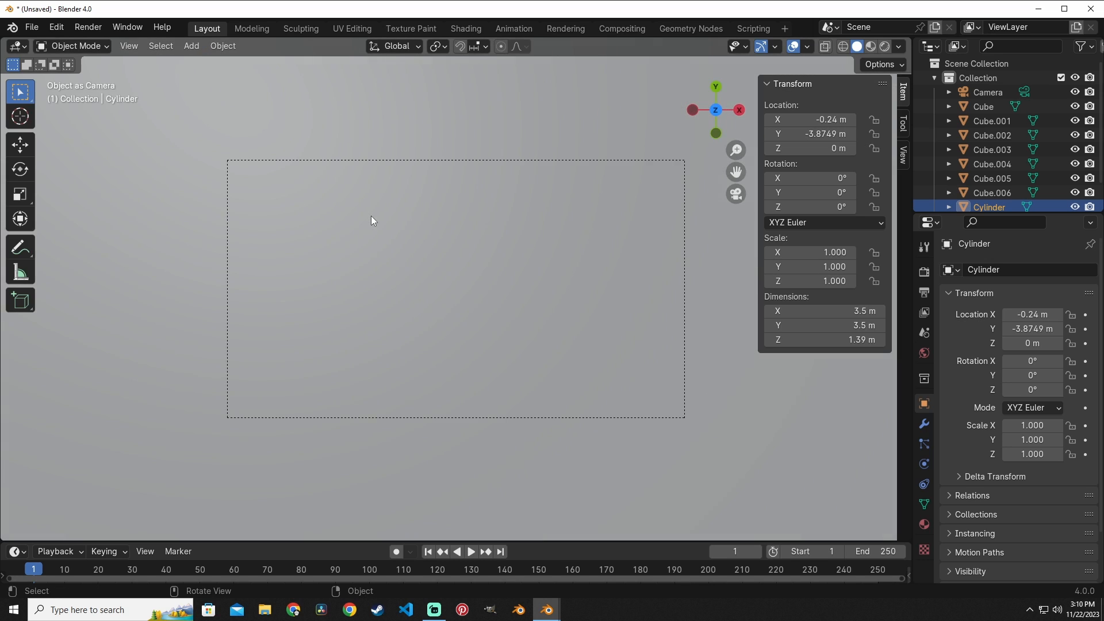
pyautogui.scroll(-3, 553, 271)
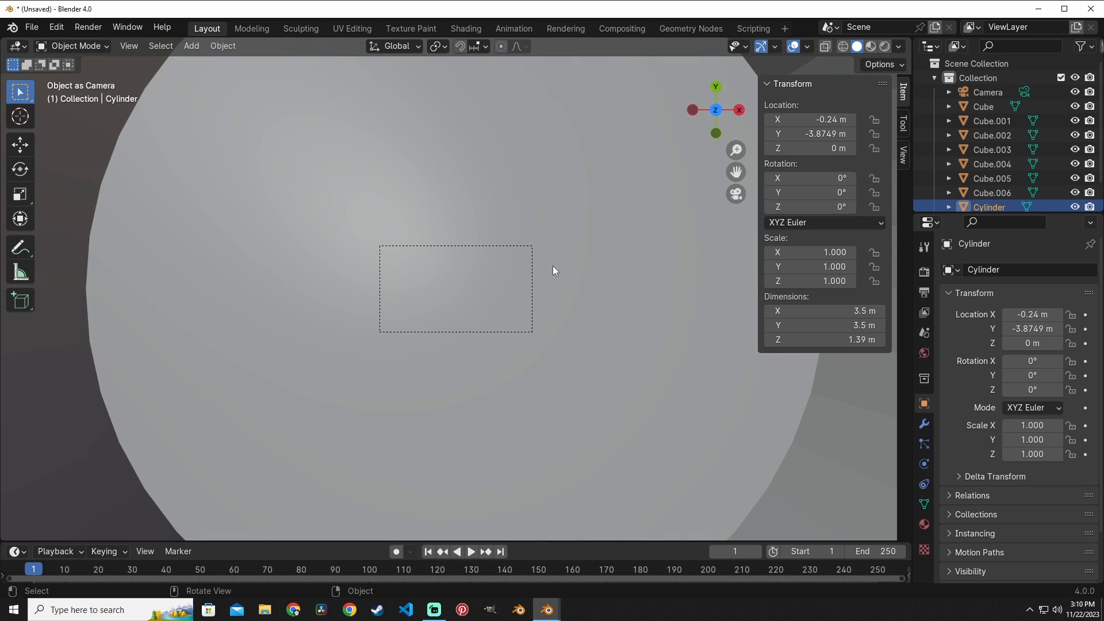
pyautogui.moveTo(512, 240); pyautogui.dragTo(503, 210, button='middle')
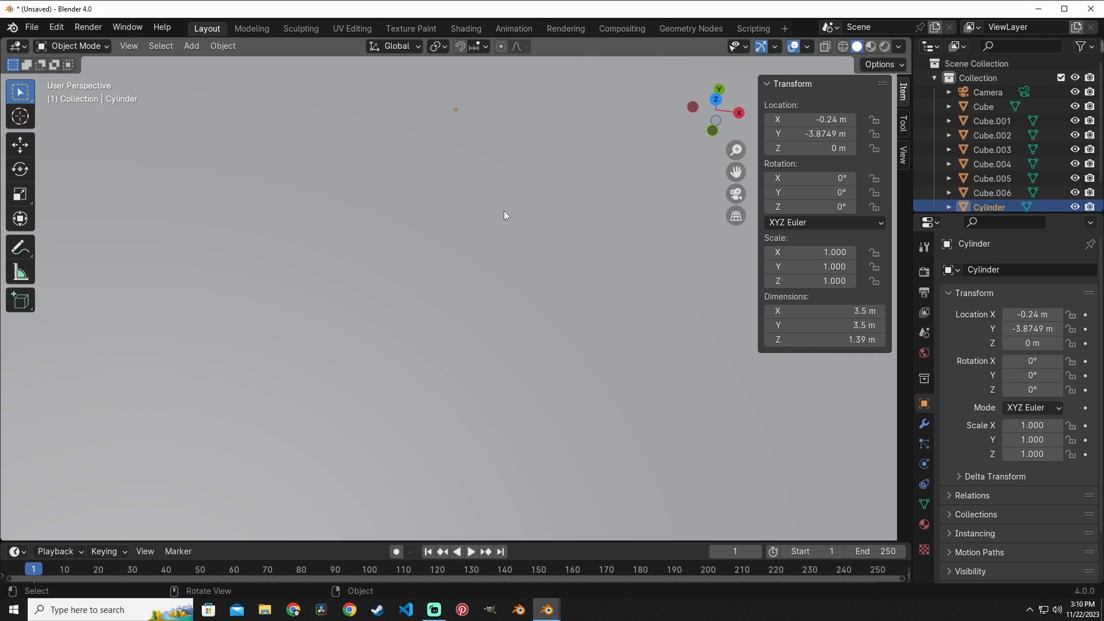
pyautogui.scroll(-6, 505, 215)
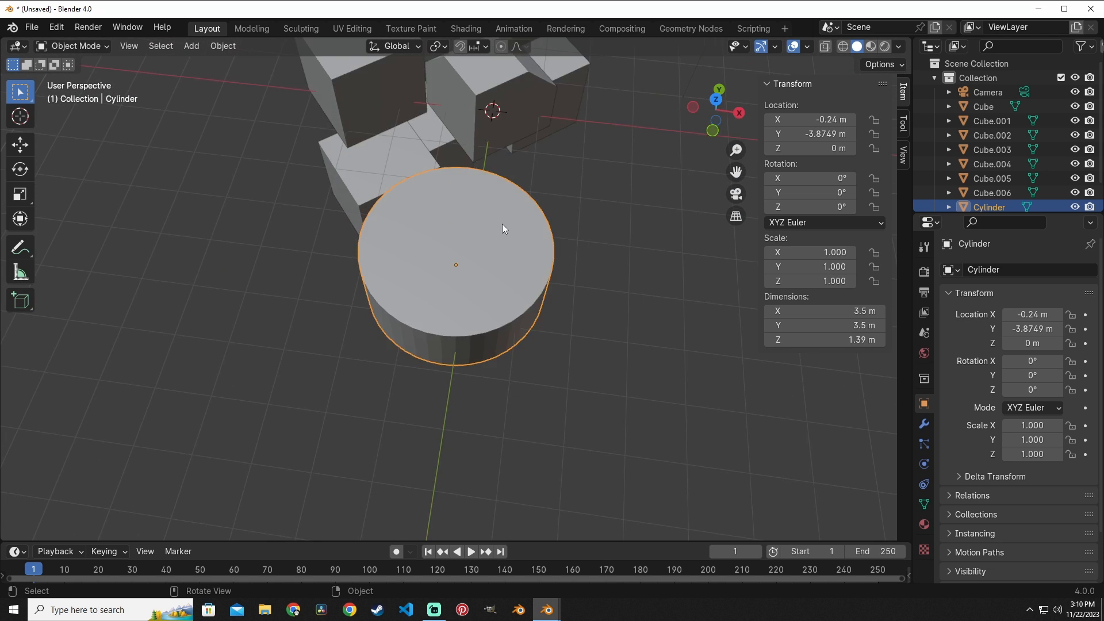
# - Look through the cylinder's camera view again, leave it, and inspect the cylinder from outside
pyautogui.click(136, 44)
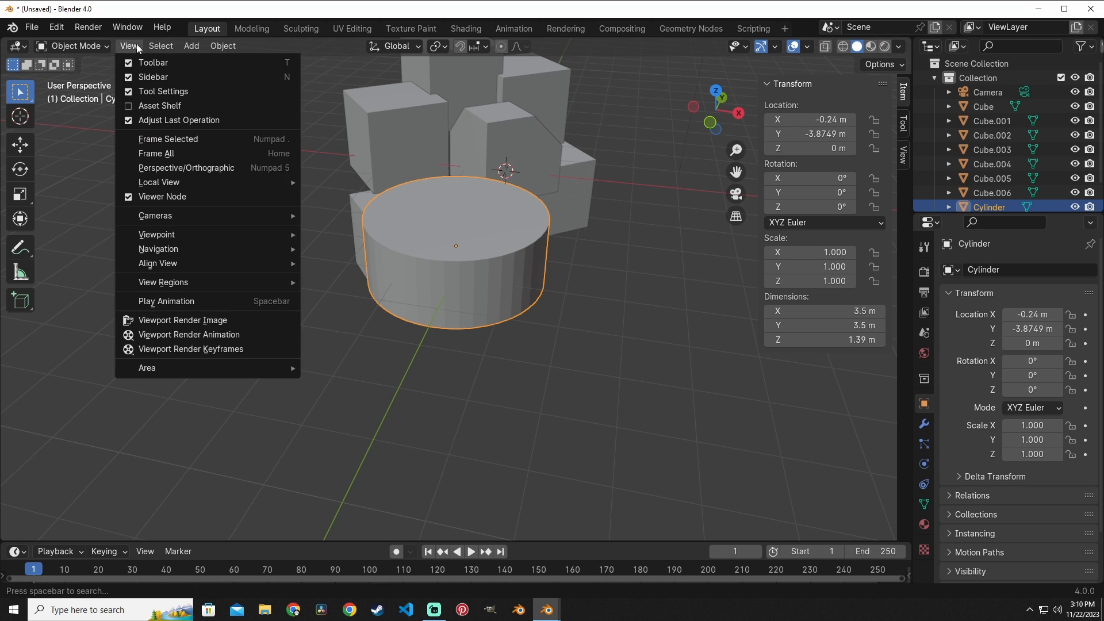
pyautogui.click(740, 194)
pyautogui.moveTo(529, 225); pyautogui.dragTo(530, 198, button='middle')
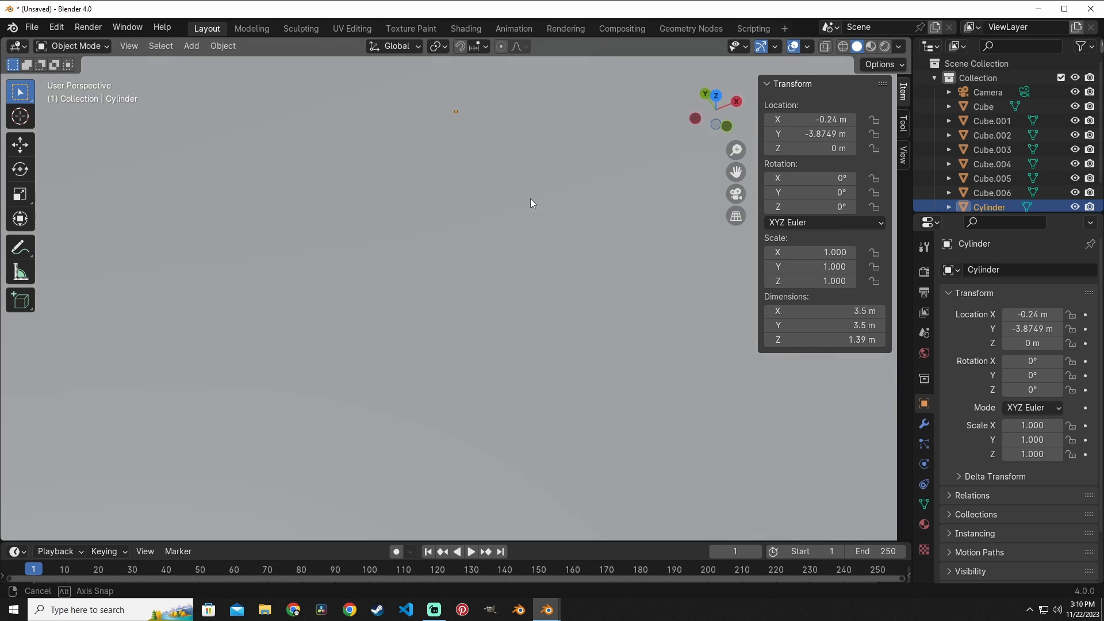
pyautogui.click(127, 51)
pyautogui.moveTo(236, 217)
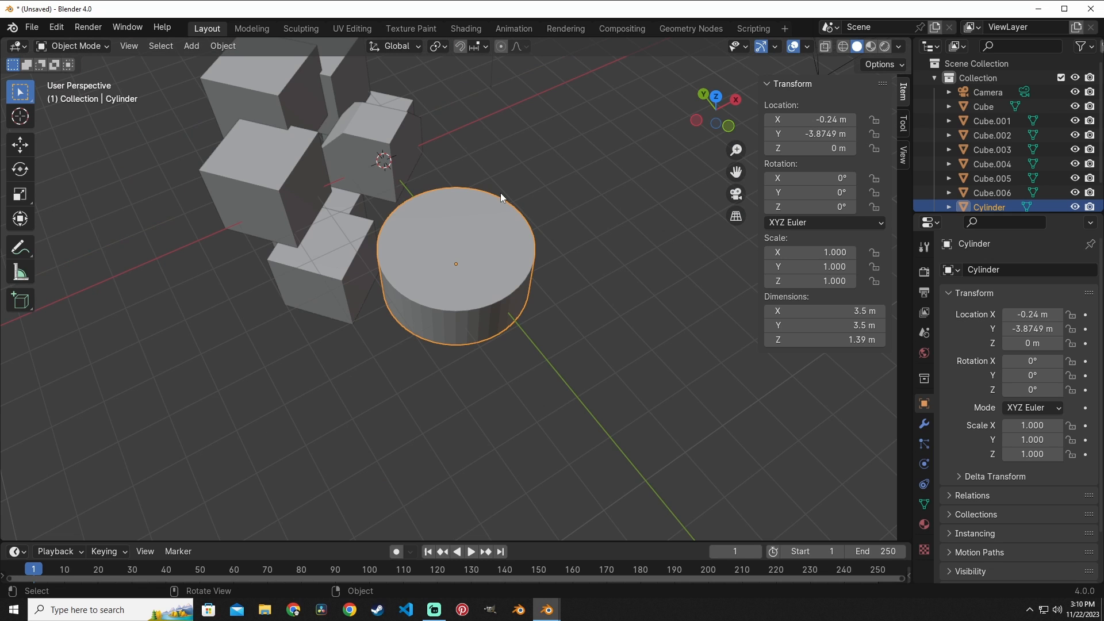
pyautogui.scroll(3, 460, 227)
pyautogui.moveTo(460, 226); pyautogui.dragTo(487, 165, button='middle')
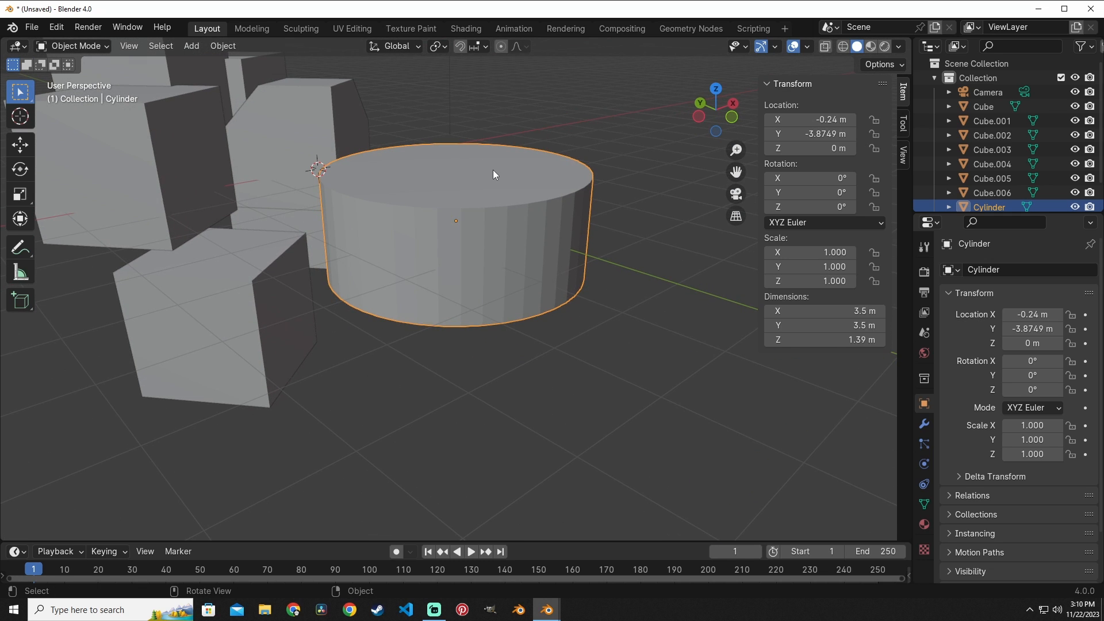
pyautogui.scroll(-6, 492, 170)
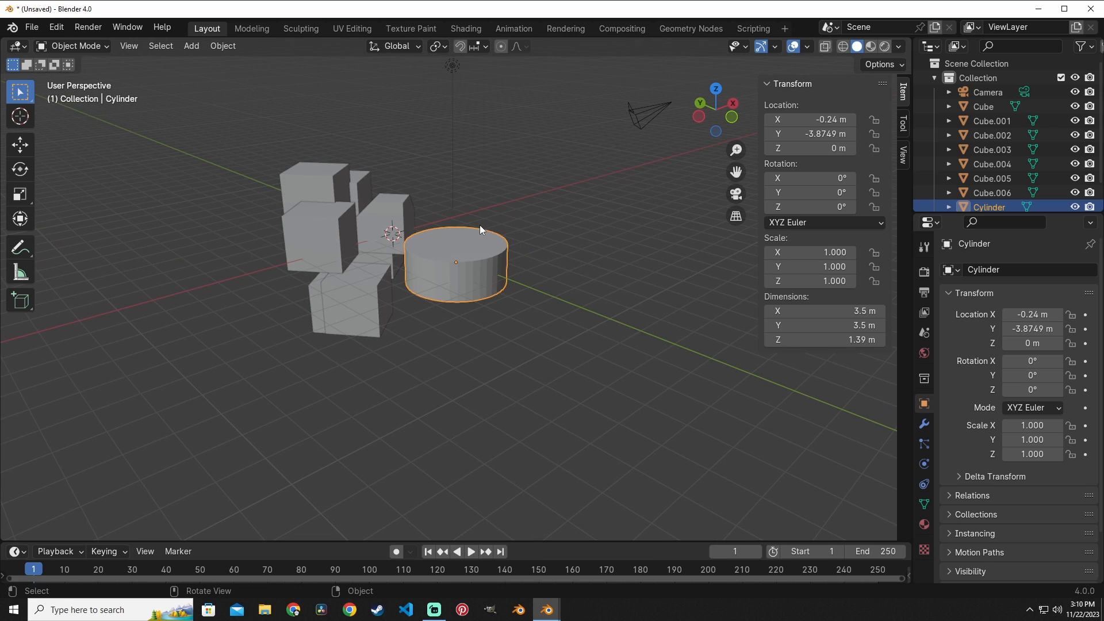
# - Select the original camera in the viewport, deselect it and select it again
pyautogui.click(562, 250)
pyautogui.click(636, 114)
pyautogui.click(552, 221)
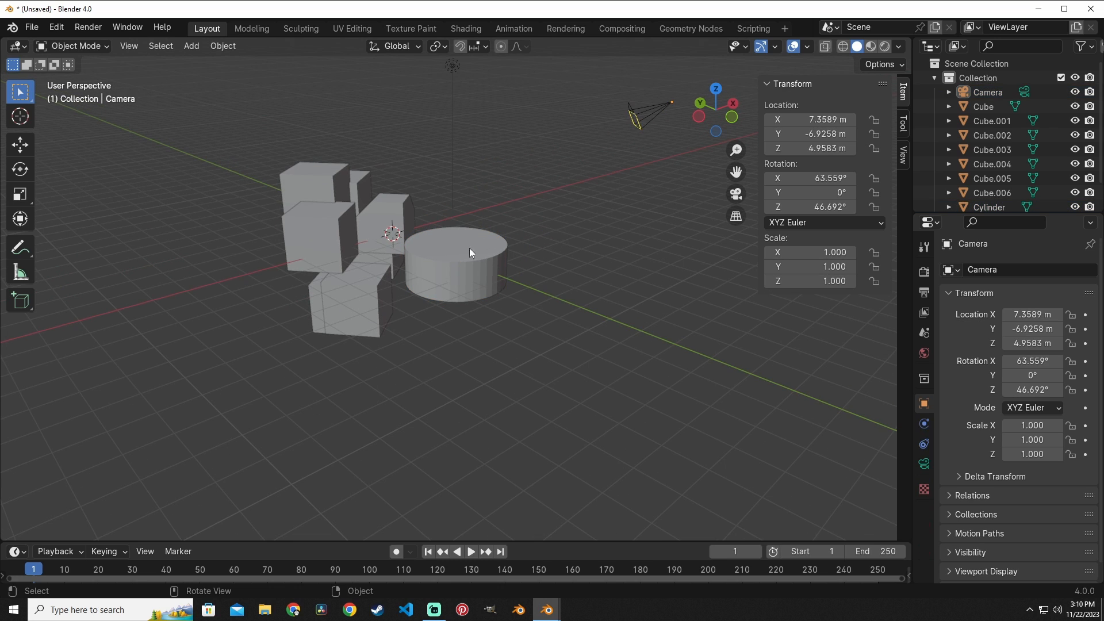
pyautogui.click(633, 114)
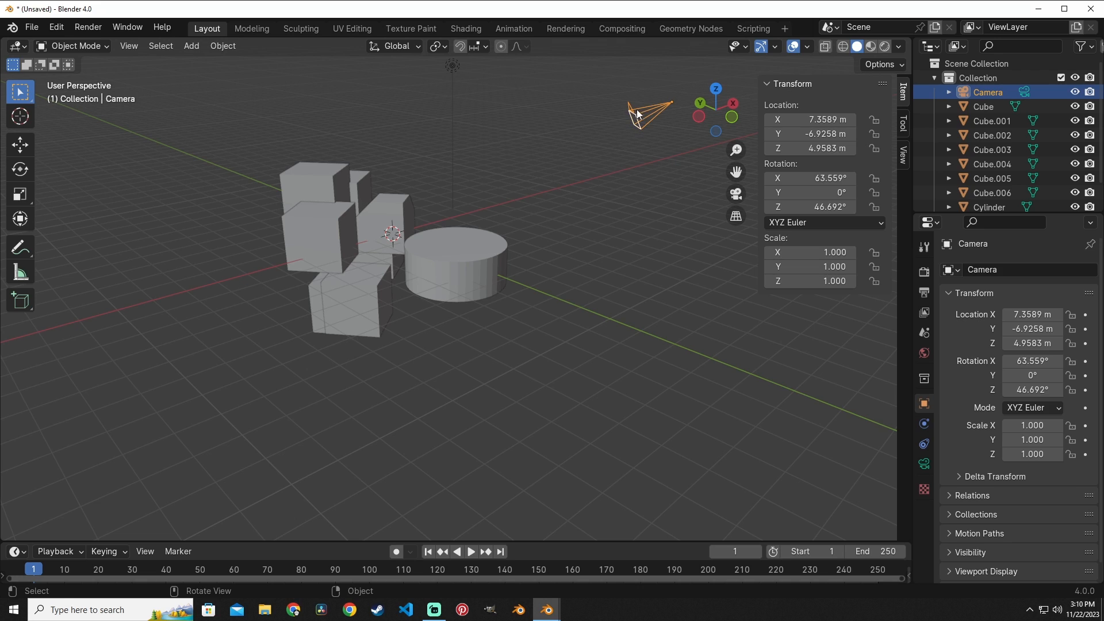
# - Add a second camera and move it to about X 4 m, Y -2 m, Z 2.8 m
pyautogui.hotkey('shift', 'a')
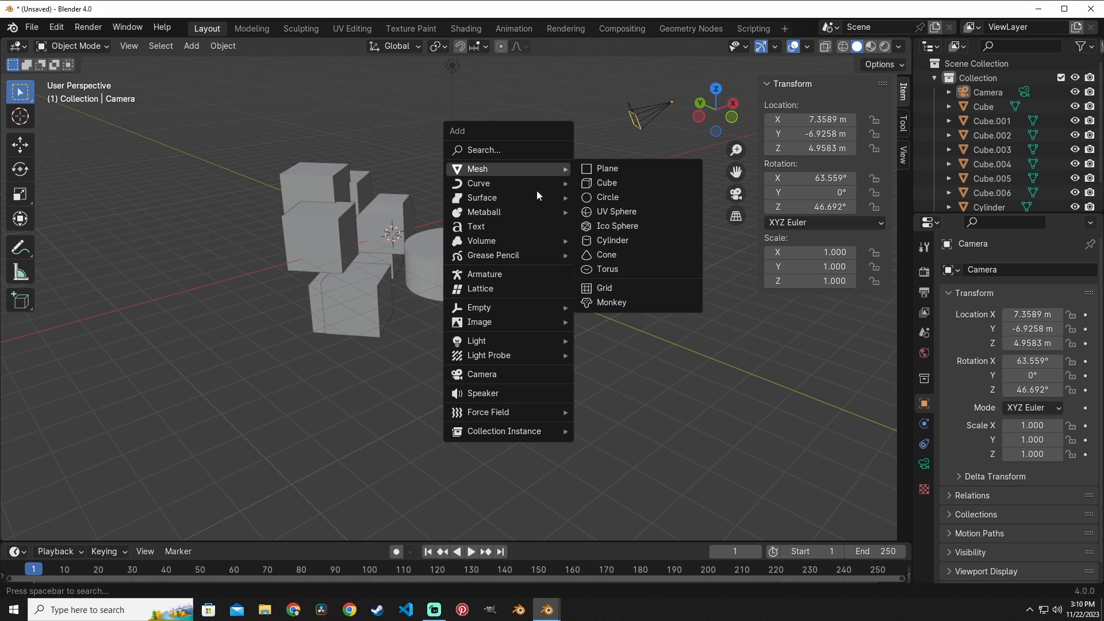
pyautogui.click(503, 371)
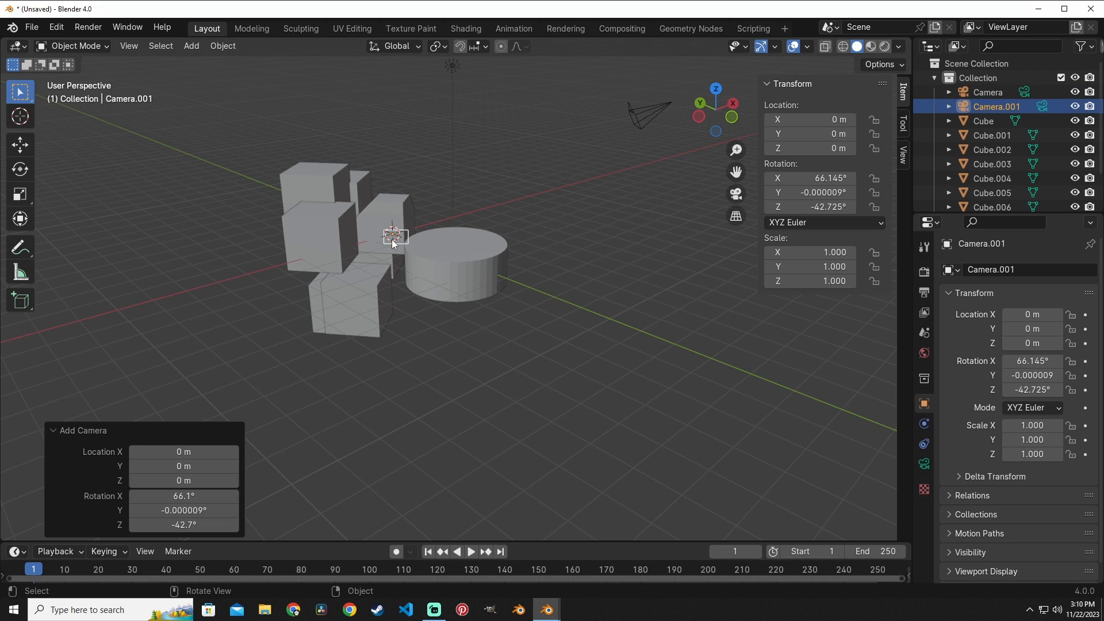
pyautogui.moveTo(389, 244); pyautogui.dragTo(522, 164)
# - Look up the Set Active Object as Camera option, and select the cylinder and all objects to compare active and selected states
pyautogui.click(129, 46)
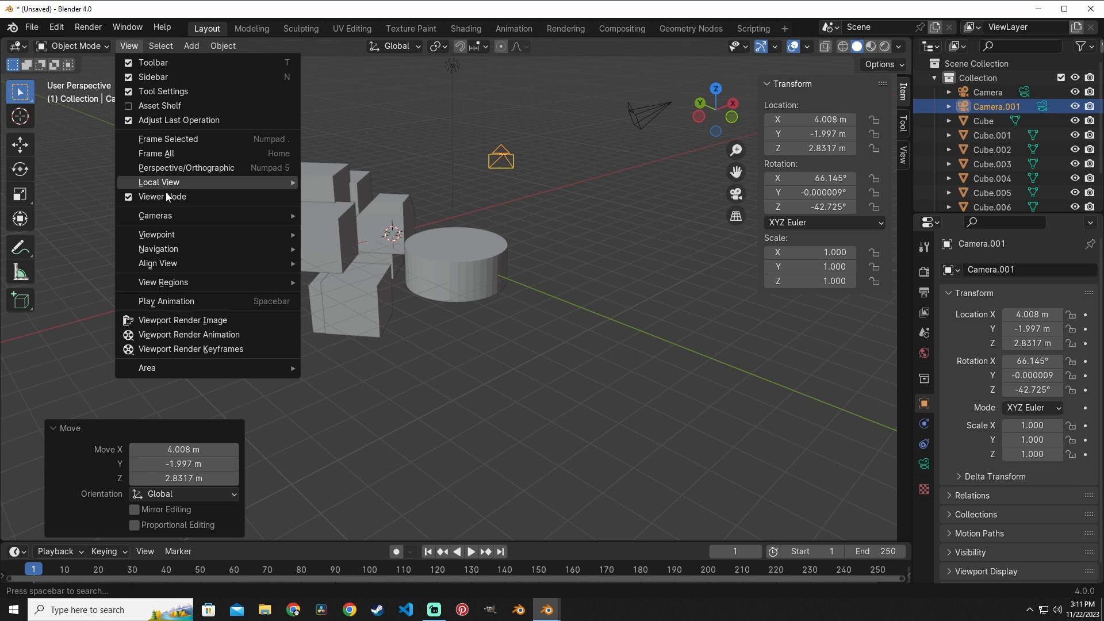
pyautogui.moveTo(168, 215)
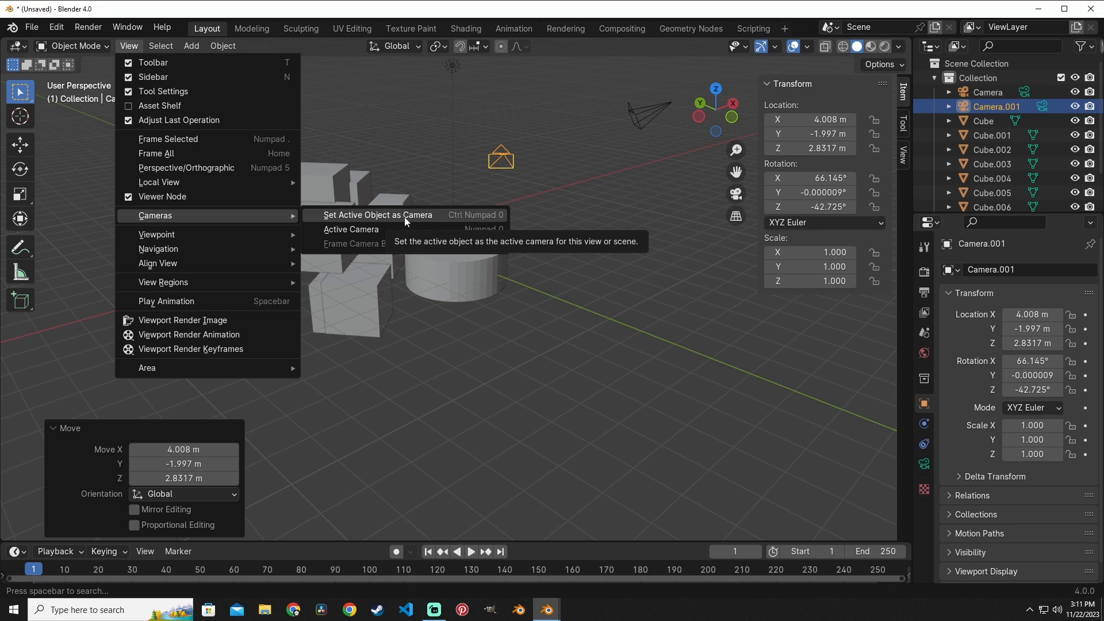
pyautogui.click(462, 220)
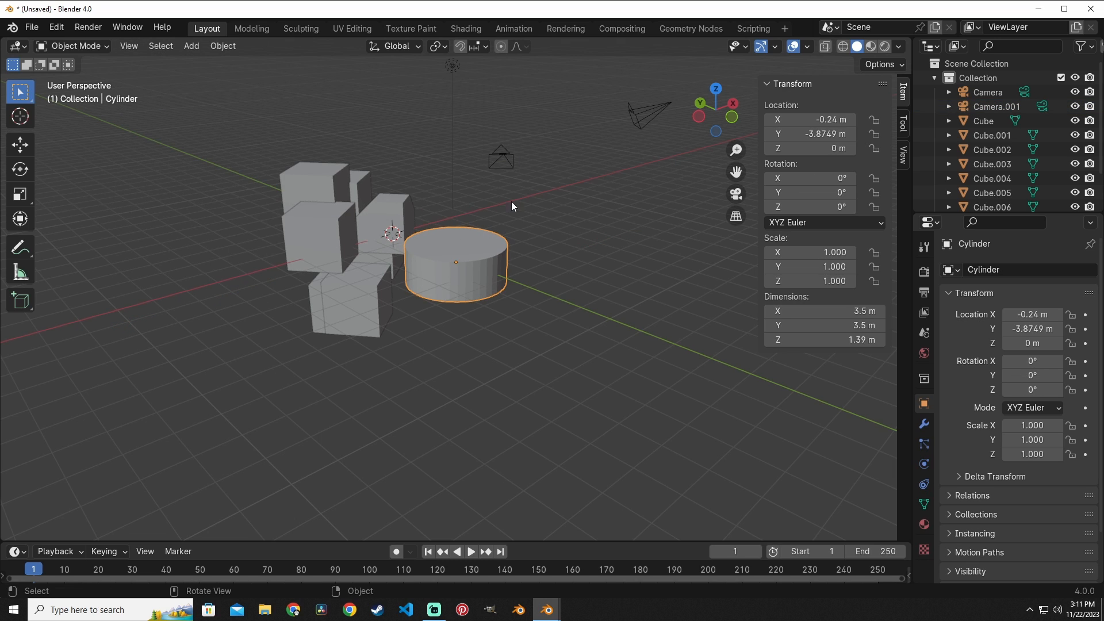
pyautogui.moveTo(229, 89); pyautogui.dragTo(244, 66)
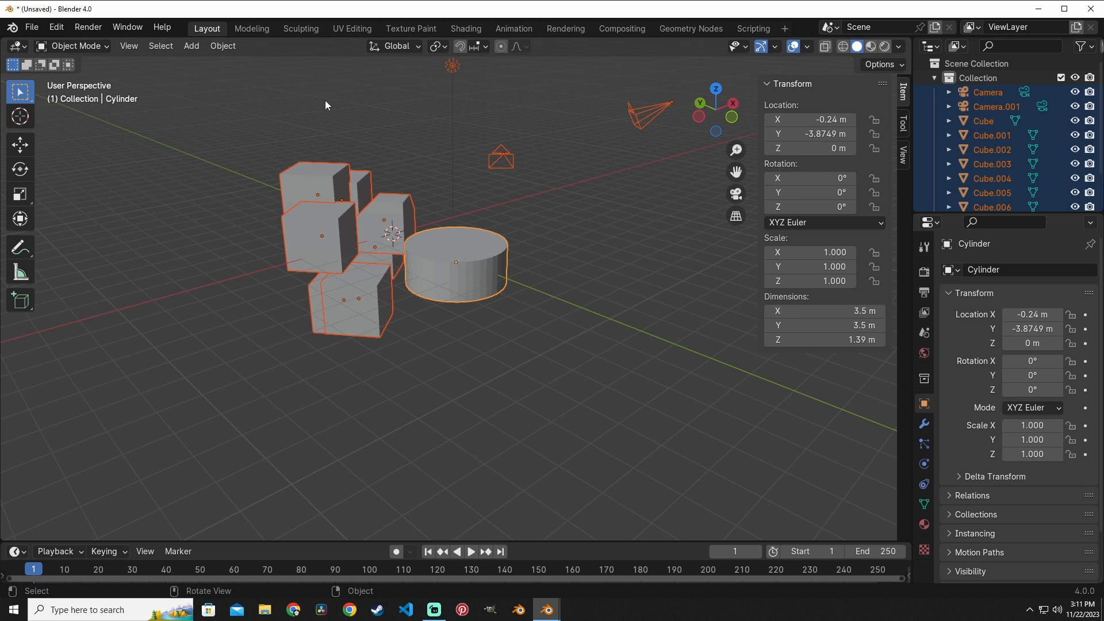
pyautogui.click(468, 238)
# - Set the newly added camera as the active camera, look through it, and leave its view
pyautogui.click(501, 158)
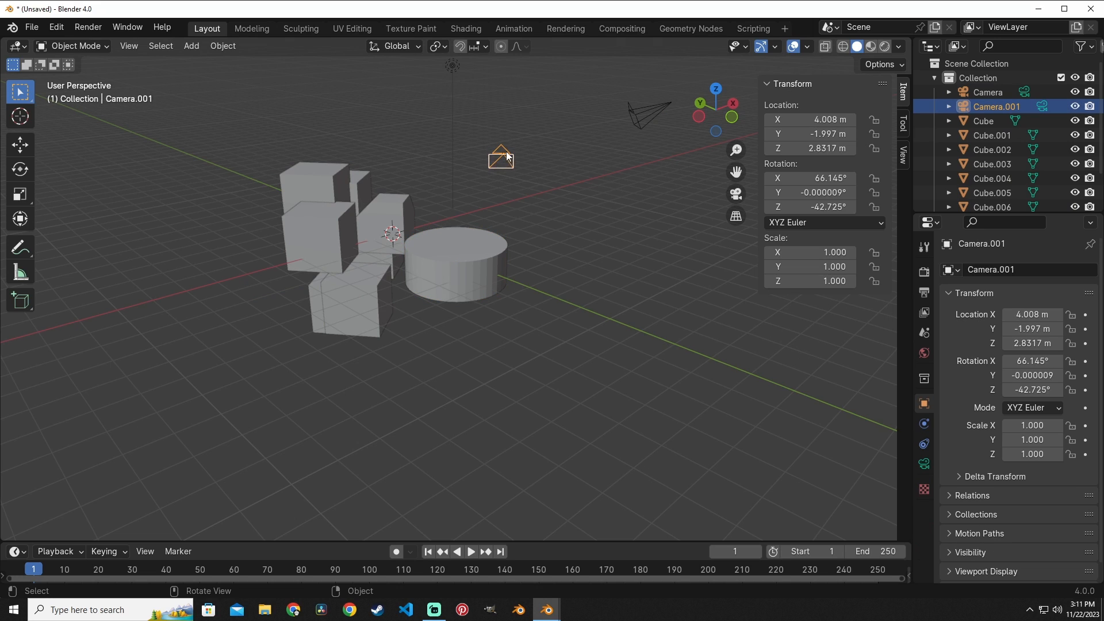
pyautogui.click(130, 46)
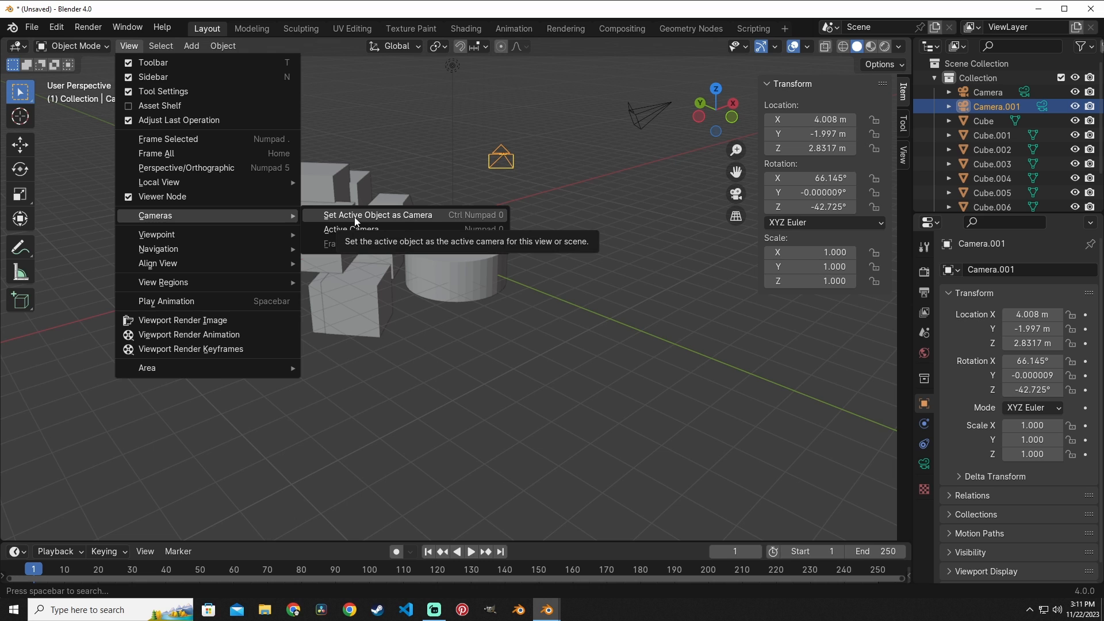
pyautogui.click(402, 216)
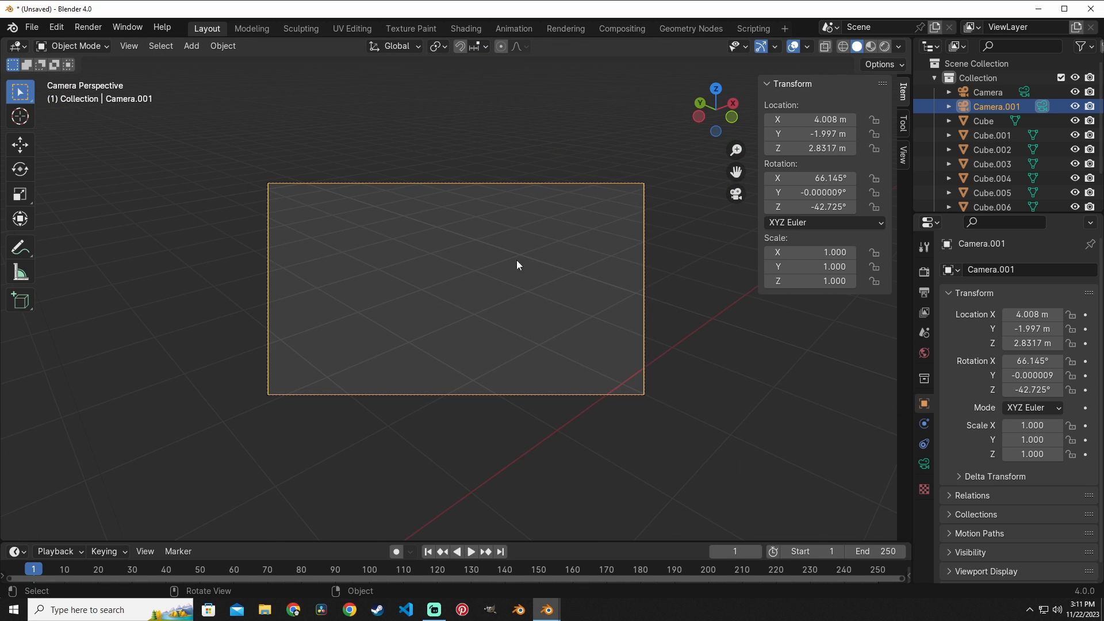
pyautogui.press('KP_0')
# - Set the cylinder as the active camera, look through it, return to user perspective and deselect the cylinder
pyautogui.click(416, 429)
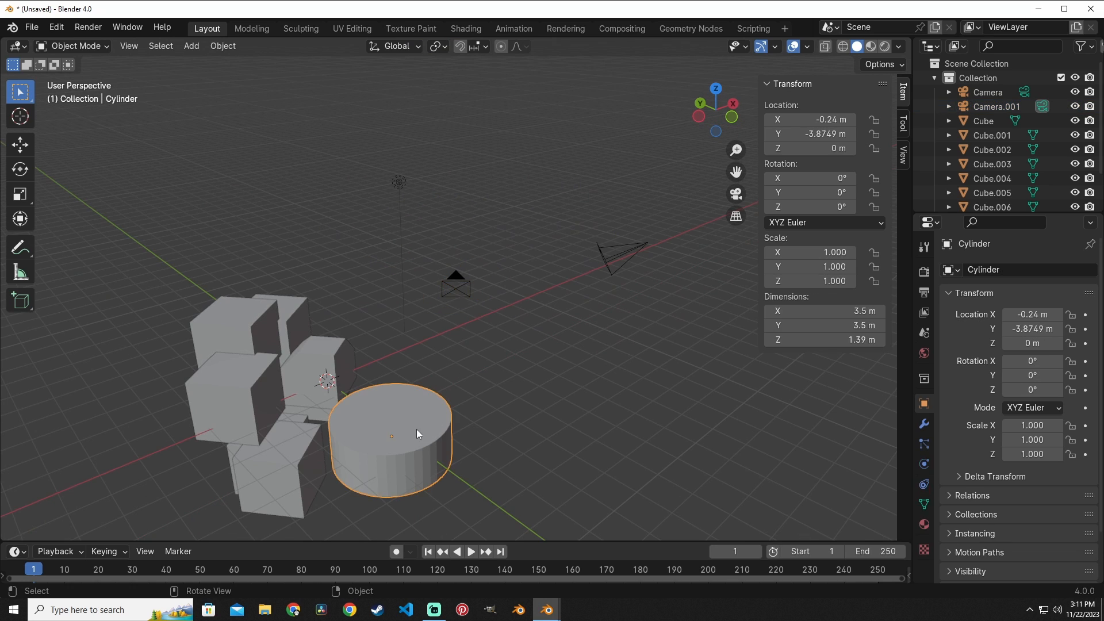
pyautogui.keyDown('shift'); pyautogui.moveTo(453, 373); pyautogui.dragTo(530, 236, button='middle'); pyautogui.keyUp('shift')
pyautogui.click(128, 46)
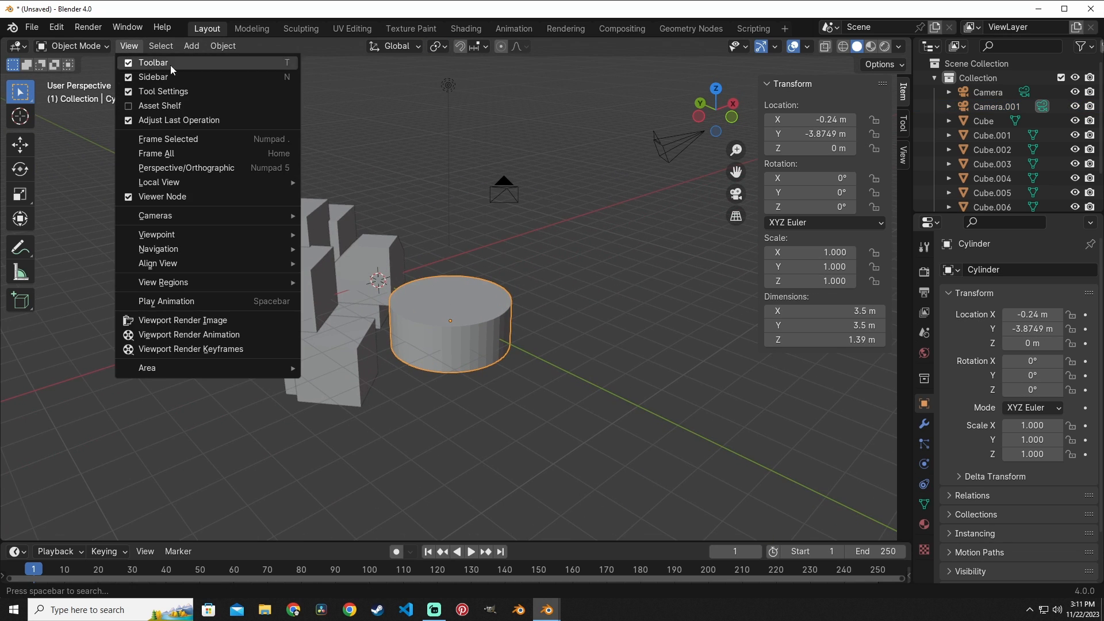
pyautogui.moveTo(205, 225)
pyautogui.click(396, 216)
pyautogui.scroll(-4, 417, 216)
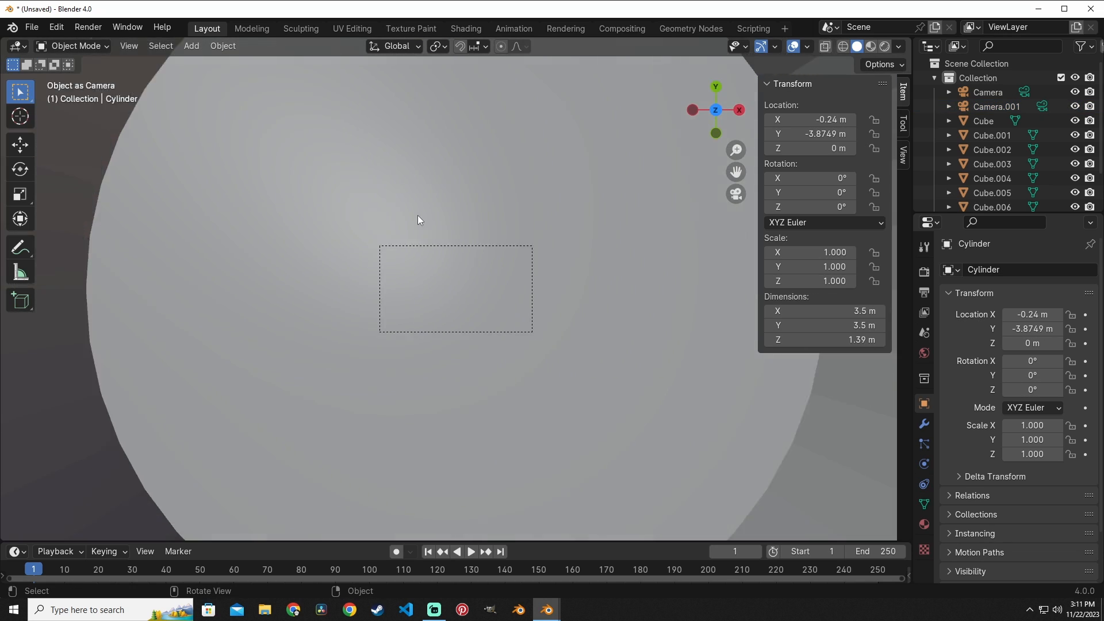
pyautogui.scroll(-5, 401, 176)
pyautogui.moveTo(417, 215); pyautogui.dragTo(484, 120, button='middle')
pyautogui.click(518, 161)
pyautogui.moveTo(519, 161); pyautogui.dragTo(519, 218, button='middle')
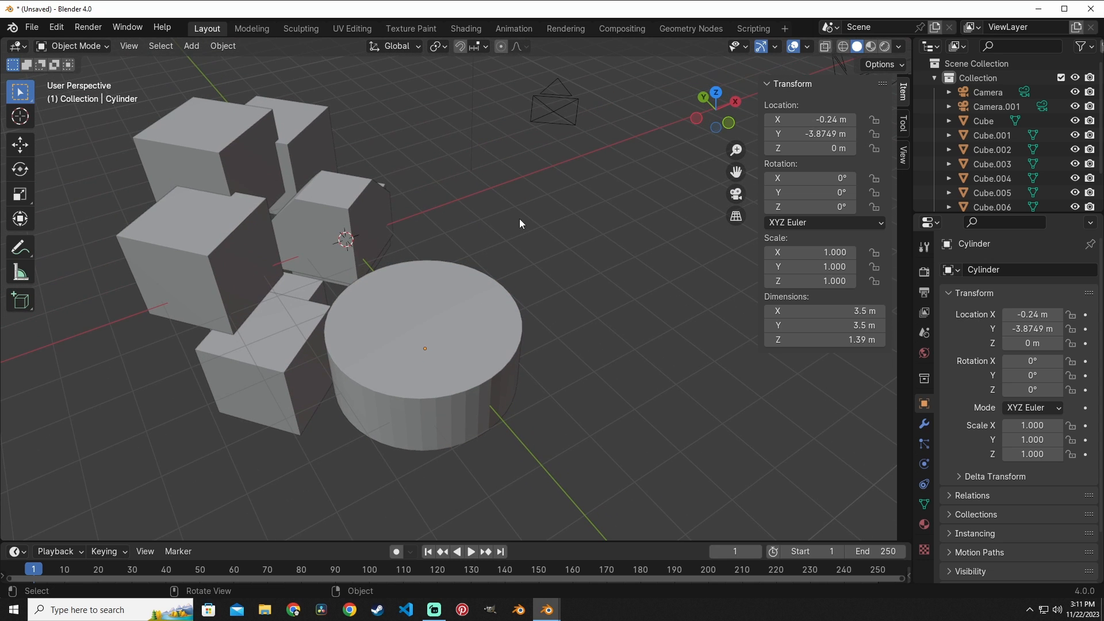
# - Enlarge the Outliner, select Camera.001 and make it the active camera from its Outliner entry
pyautogui.moveTo(1034, 214); pyautogui.dragTo(1033, 335)
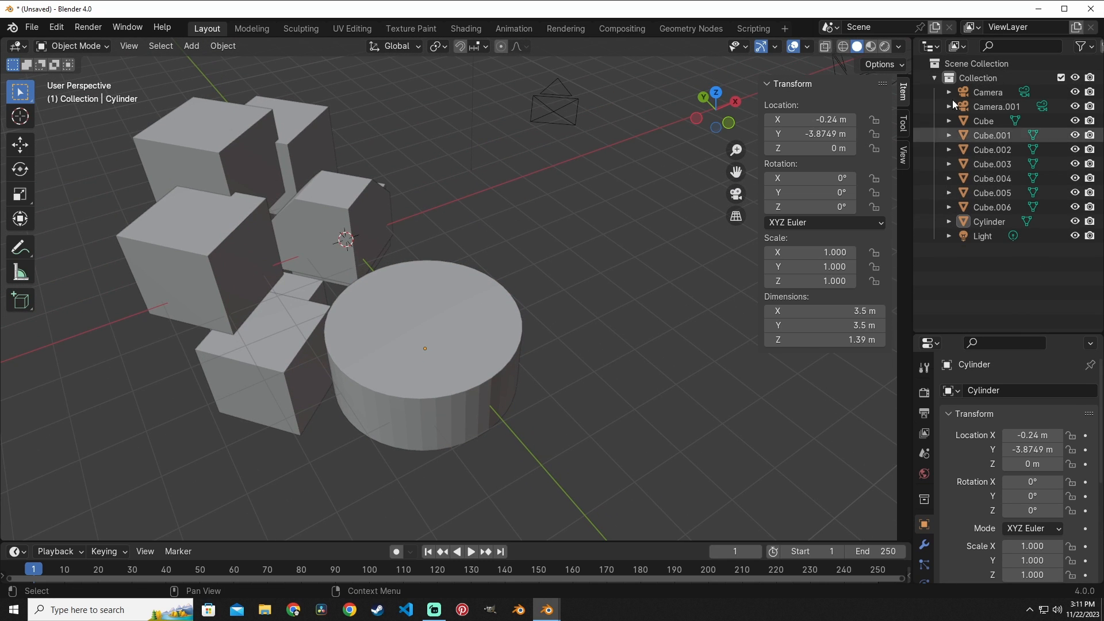
pyautogui.moveTo(689, 161); pyautogui.dragTo(650, 154, button='middle')
pyautogui.click(546, 131)
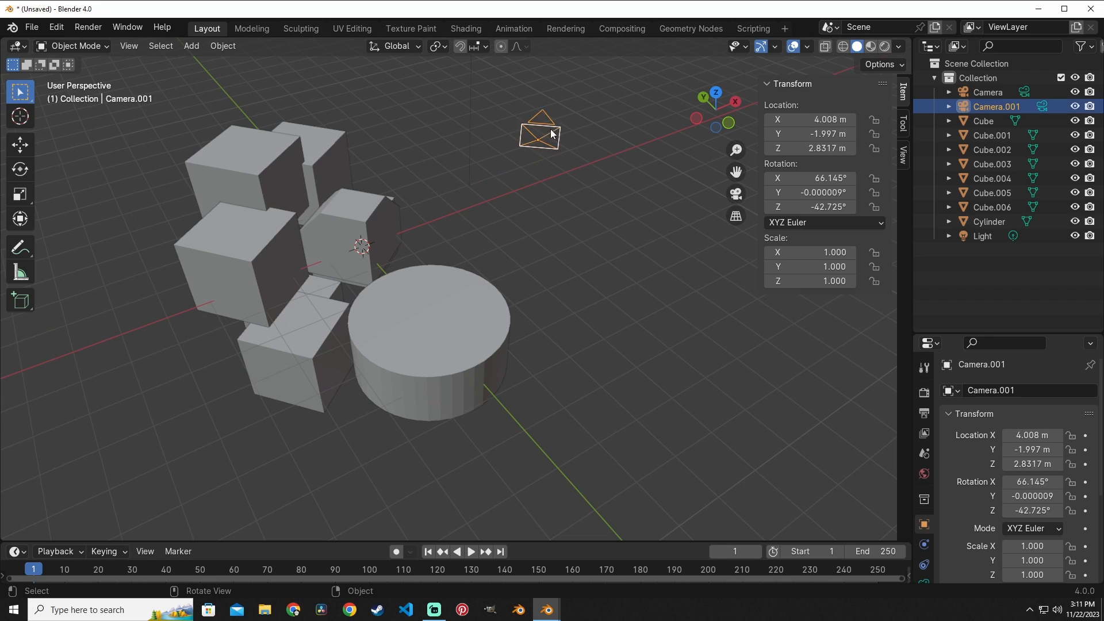
pyautogui.click(556, 171)
pyautogui.click(547, 138)
pyautogui.rightClick(548, 123)
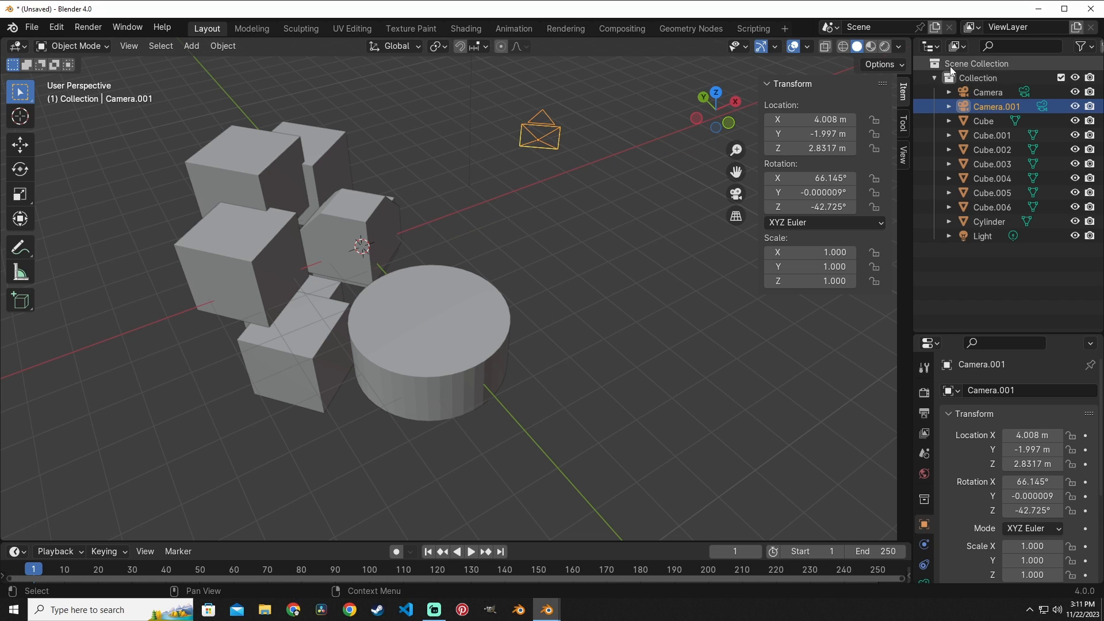
pyautogui.click(1044, 107)
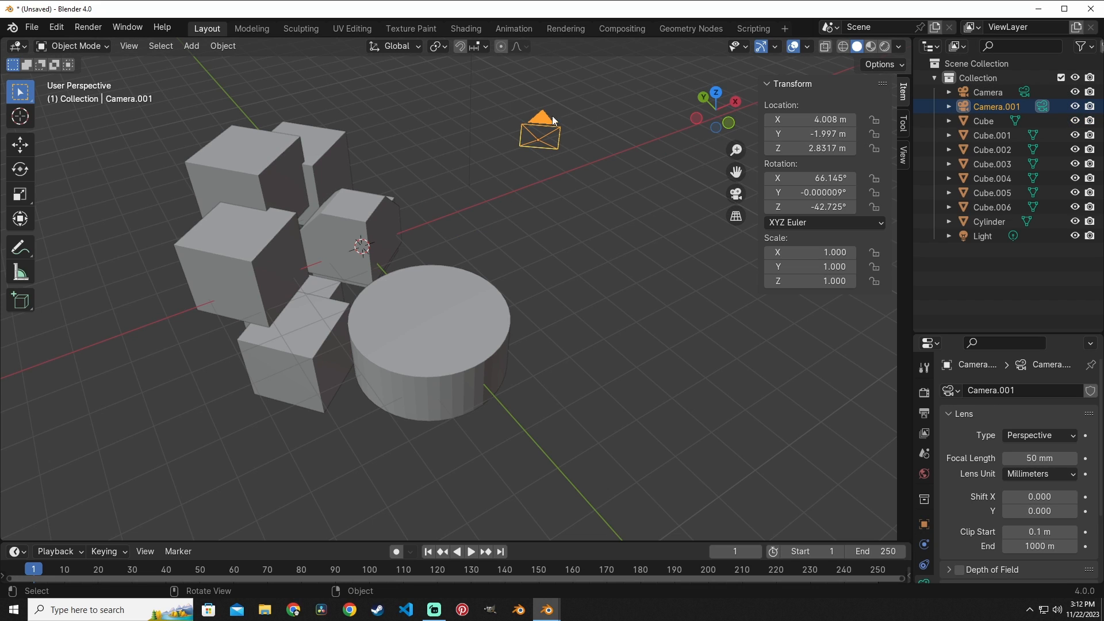
pyautogui.press('Up')
# - Switch the active camera between Camera.001 and Camera in the Outliner, ending on Camera, and look through it
pyautogui.click(1045, 106)
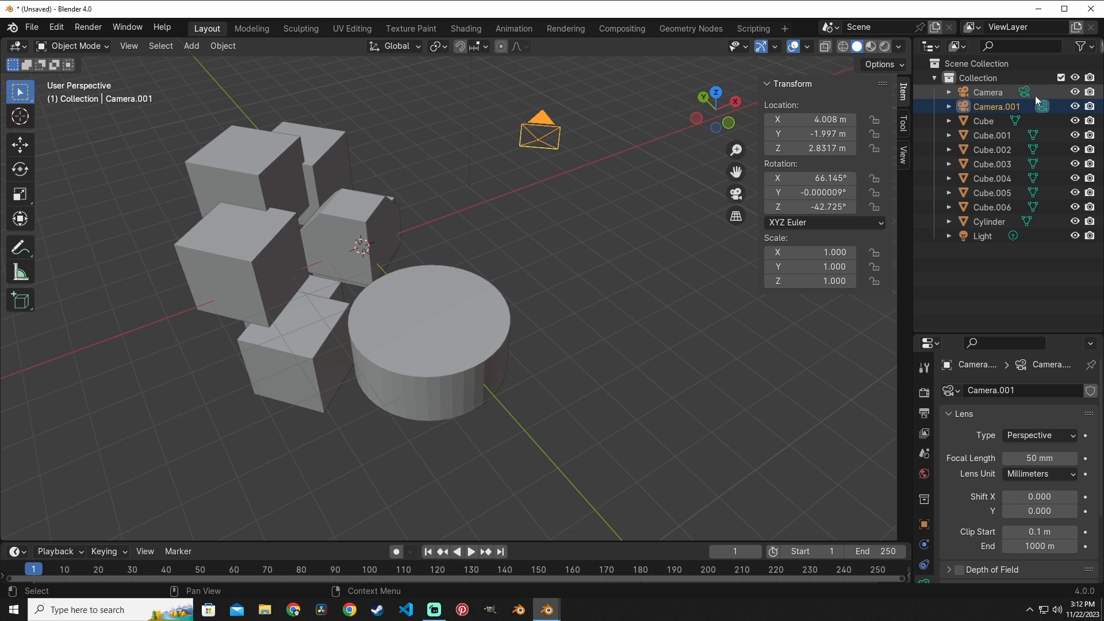
pyautogui.click(1025, 92)
pyautogui.click(1044, 106)
pyautogui.click(1024, 92)
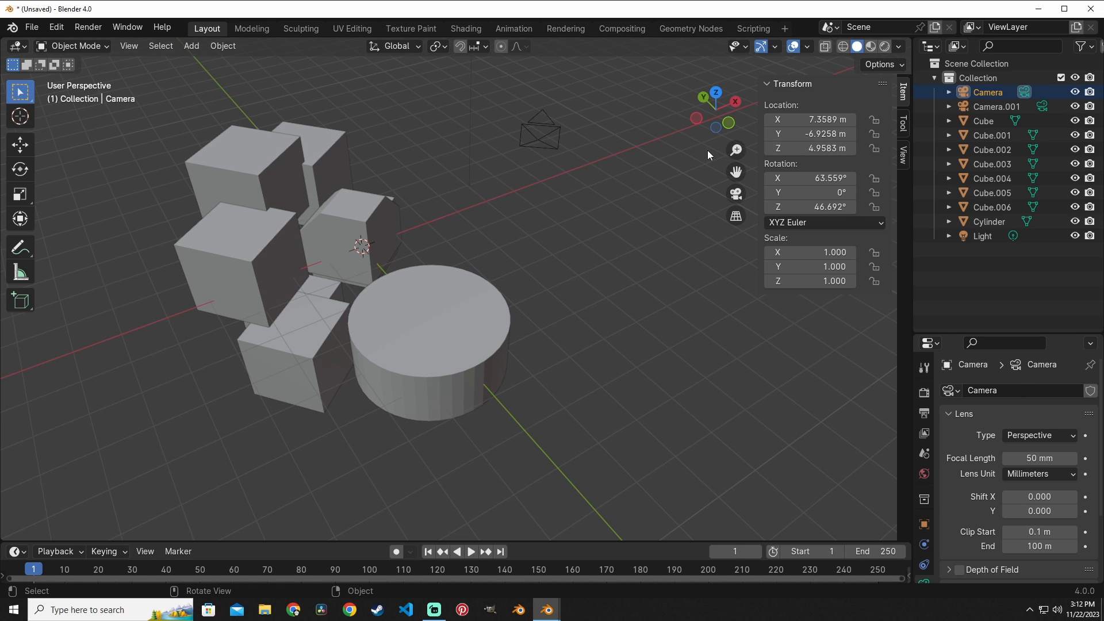
pyautogui.moveTo(707, 151); pyautogui.dragTo(700, 150, button='middle')
pyautogui.scroll(6, 566, 242)
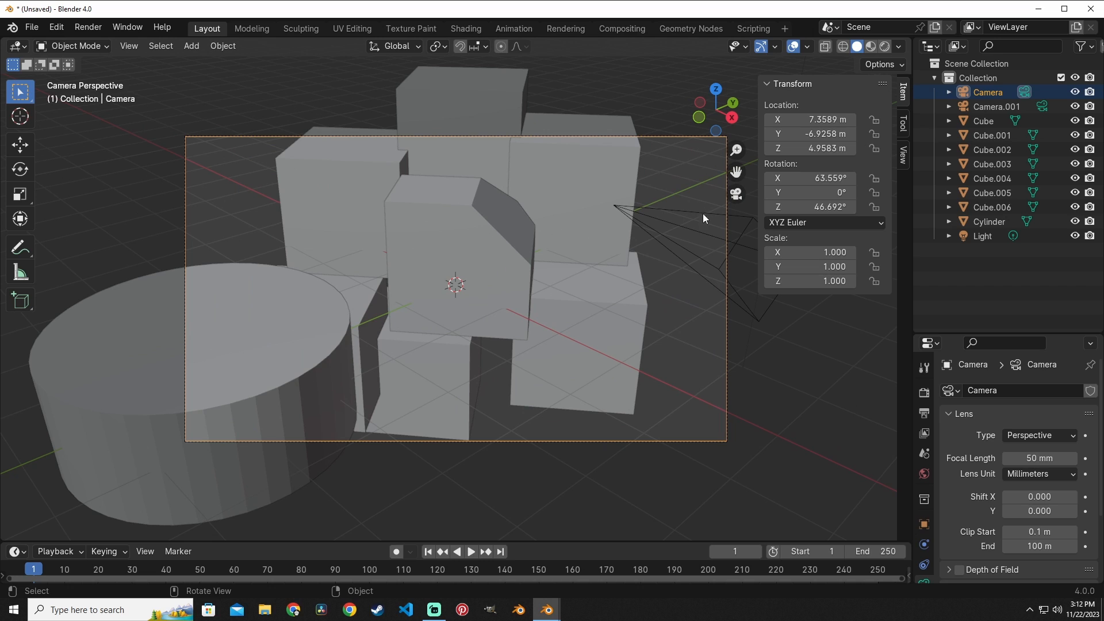
# - While in camera view, alternate the active camera between Camera.001 and Camera, ending on Camera.001
pyautogui.click(1040, 110)
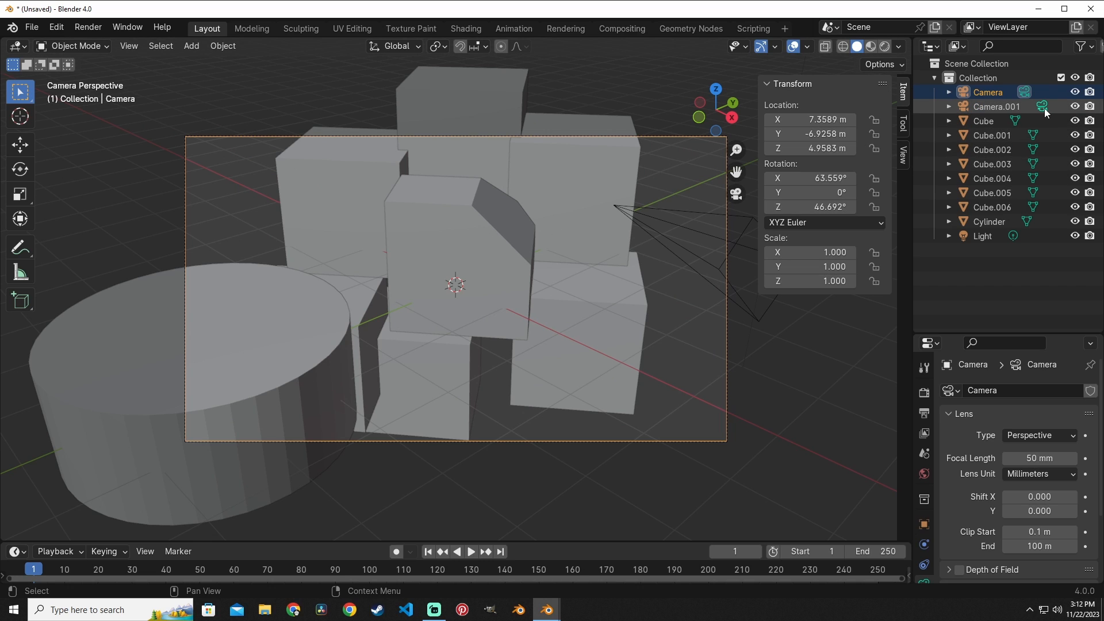
pyautogui.click(1044, 108)
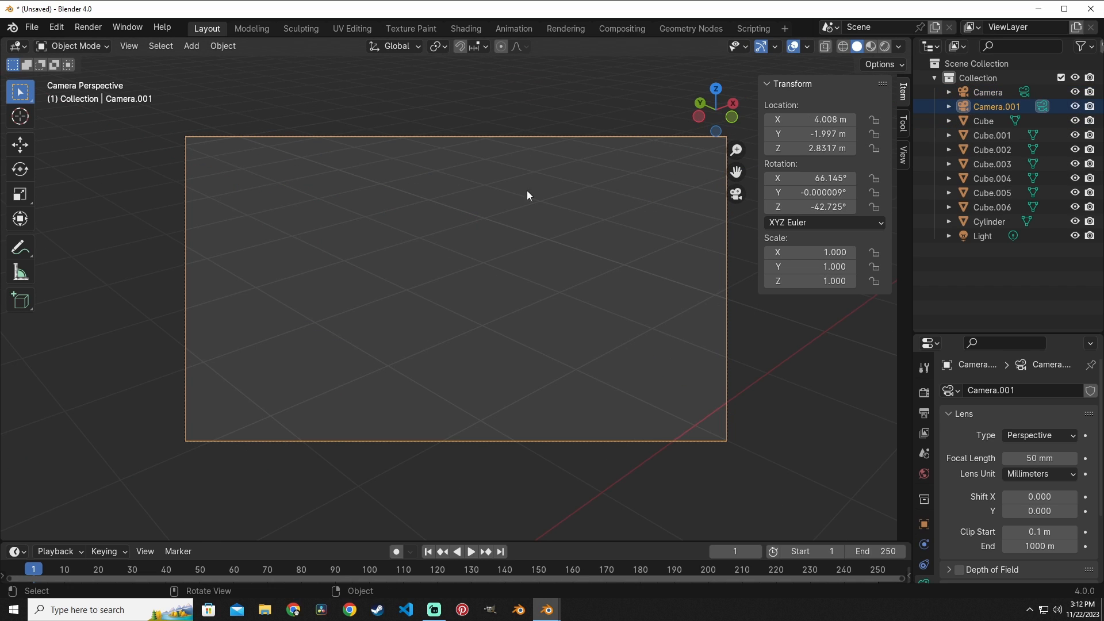
pyautogui.click(1023, 95)
pyautogui.click(1040, 107)
pyautogui.click(1026, 94)
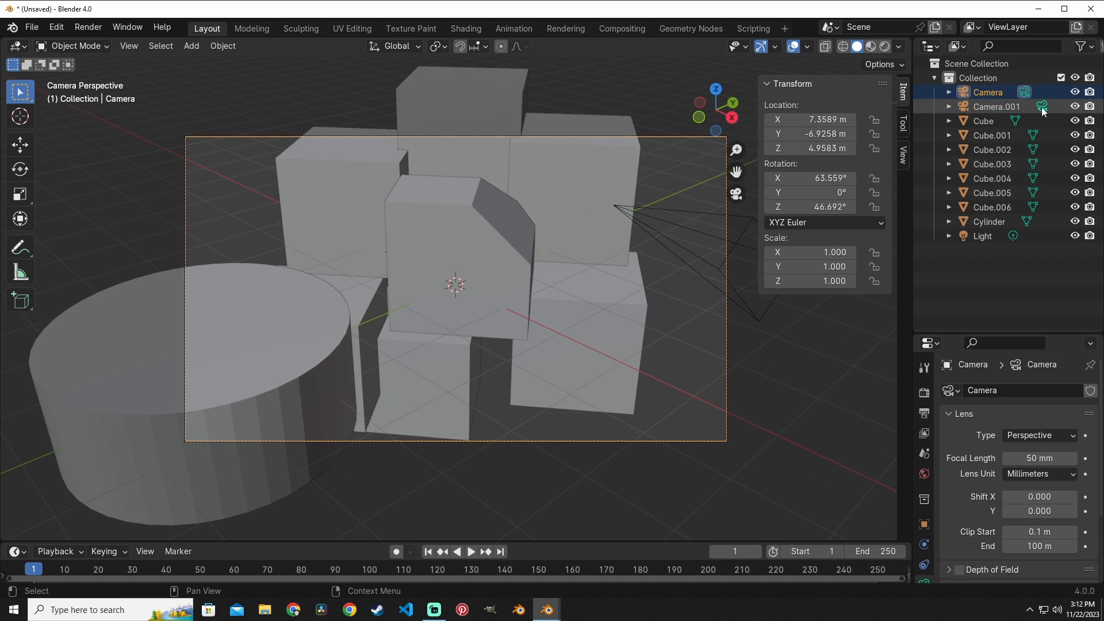
pyautogui.click(1040, 107)
# - Leave the camera view, deselect the camera and look up the Active Camera option
pyautogui.press('KP_0')
pyautogui.click(545, 209)
pyautogui.scroll(-4, 545, 213)
pyautogui.click(129, 46)
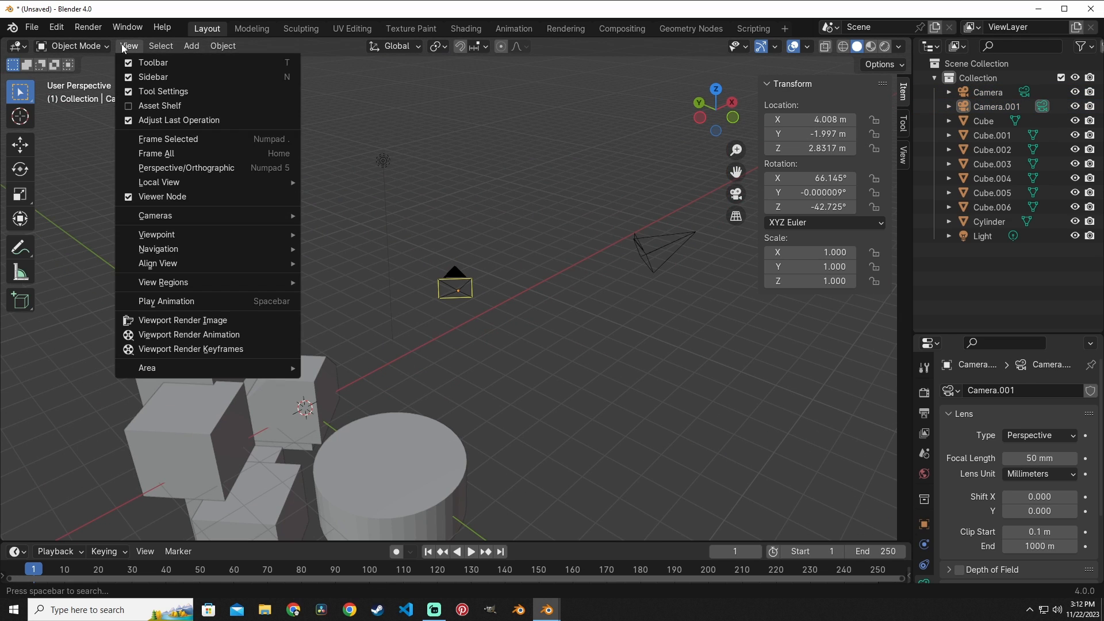
pyautogui.moveTo(181, 215)
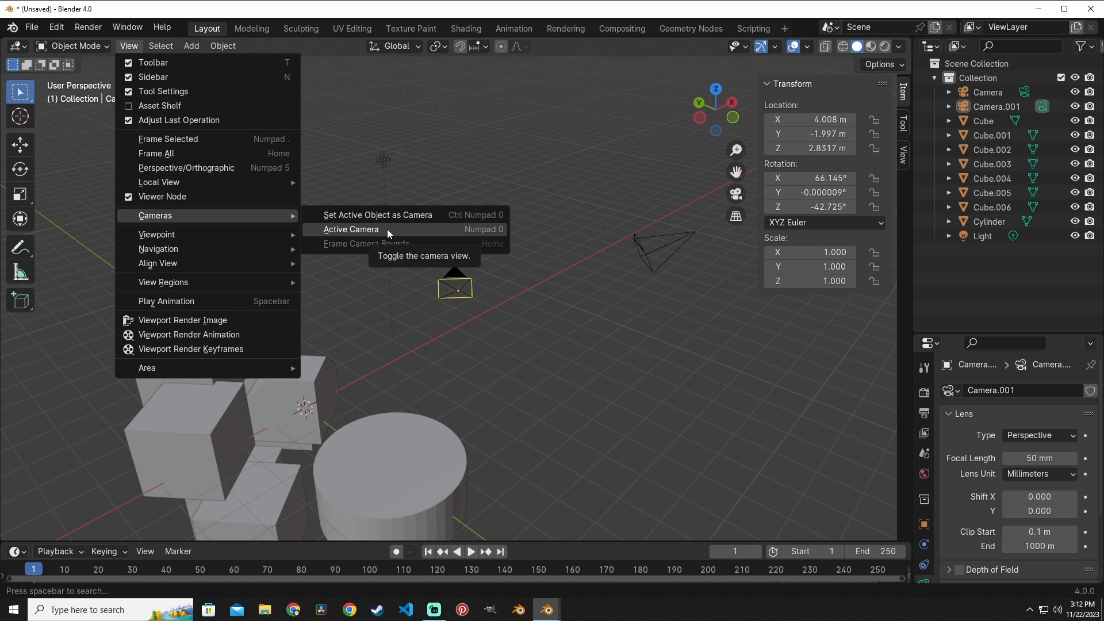
pyautogui.moveTo(526, 297); pyautogui.dragTo(560, 329, button='middle')
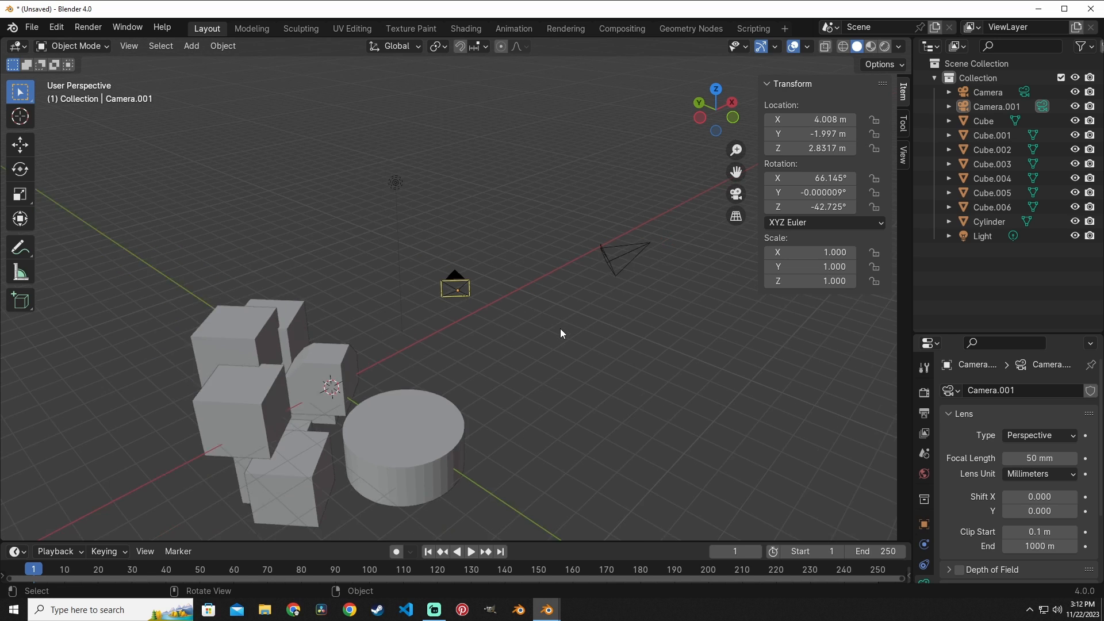
# - Select the cylinder and switch to the Active Camera view
pyautogui.scroll(-3, 560, 329)
pyautogui.click(430, 369)
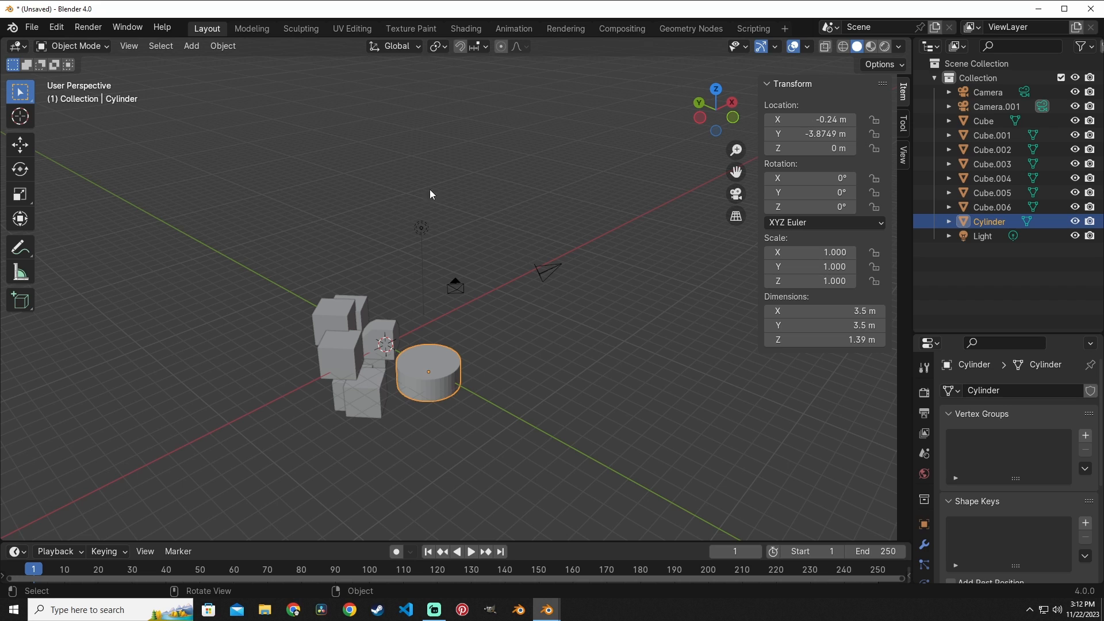
pyautogui.click(130, 46)
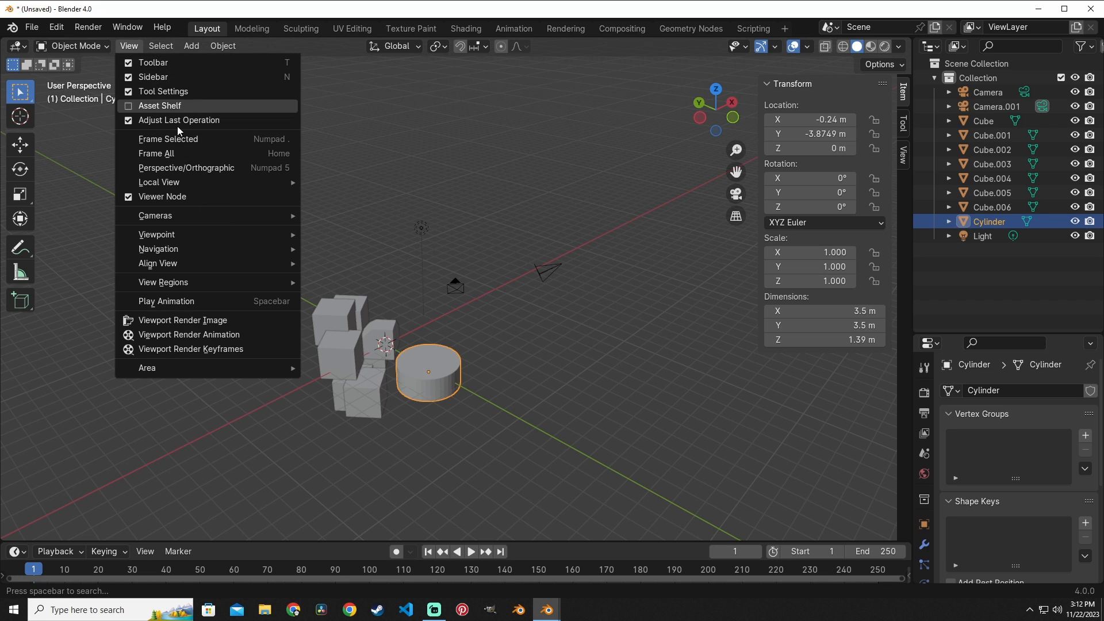
pyautogui.moveTo(192, 213)
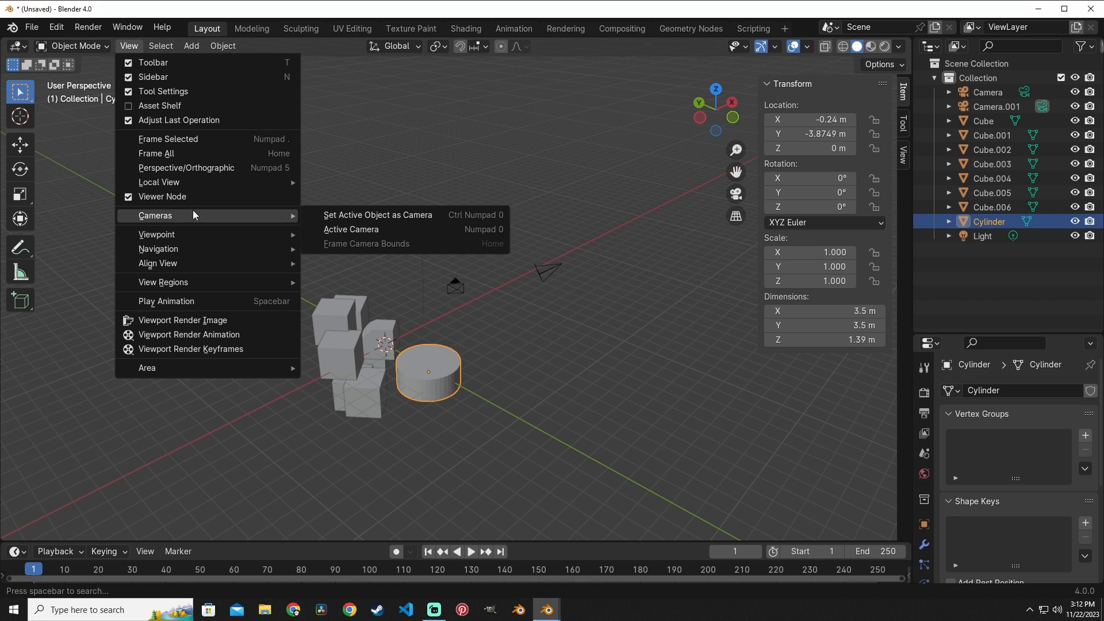
pyautogui.click(488, 229)
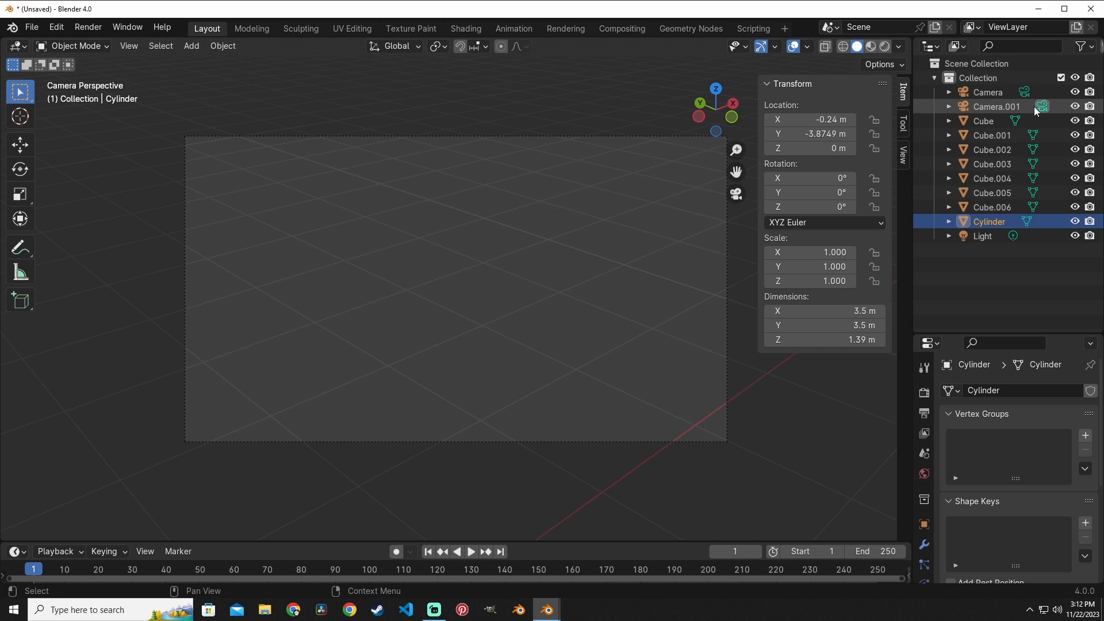
# - Deselect the cylinder, select Camera.001 in the Outliner and return to a user perspective
pyautogui.keyDown('ctrl'); pyautogui.click(979, 218); pyautogui.keyUp('ctrl')
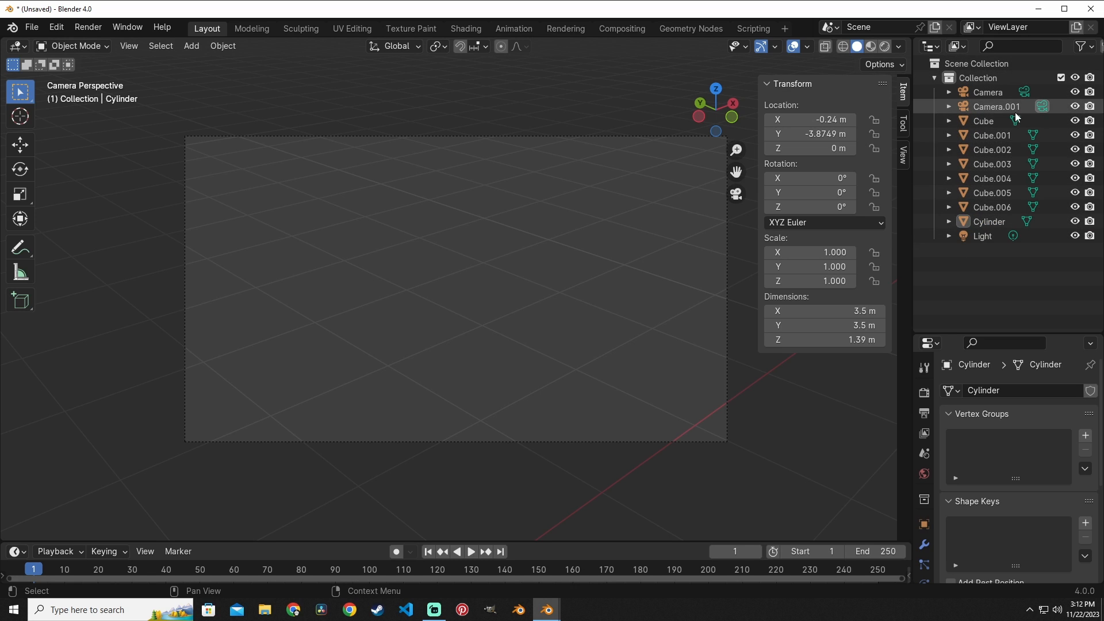
pyautogui.click(996, 106)
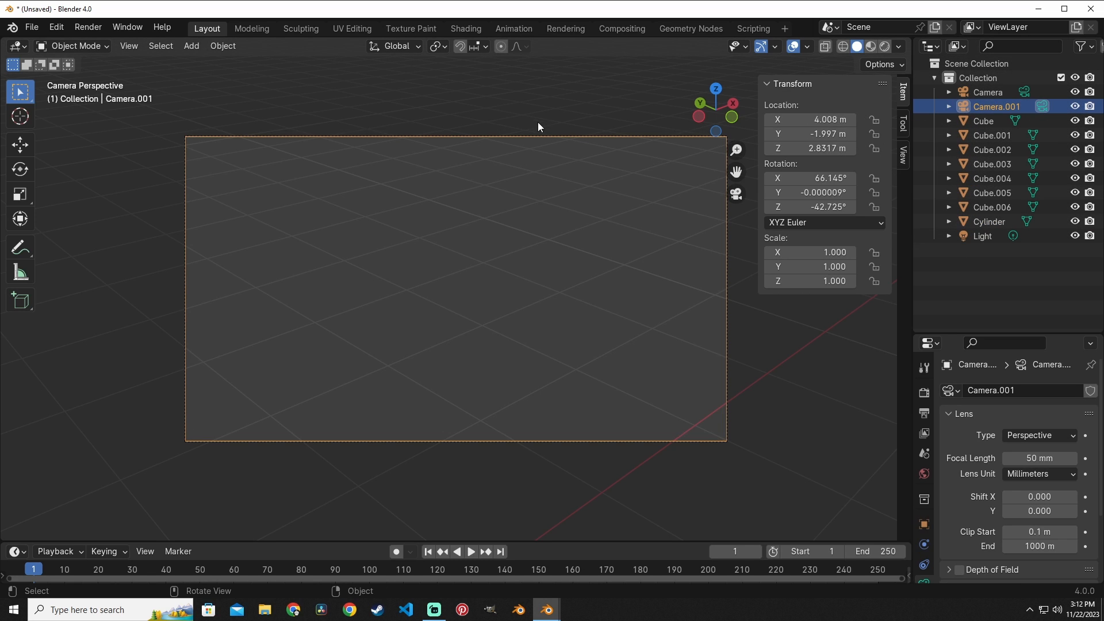
pyautogui.moveTo(387, 156); pyautogui.dragTo(414, 189, button='middle')
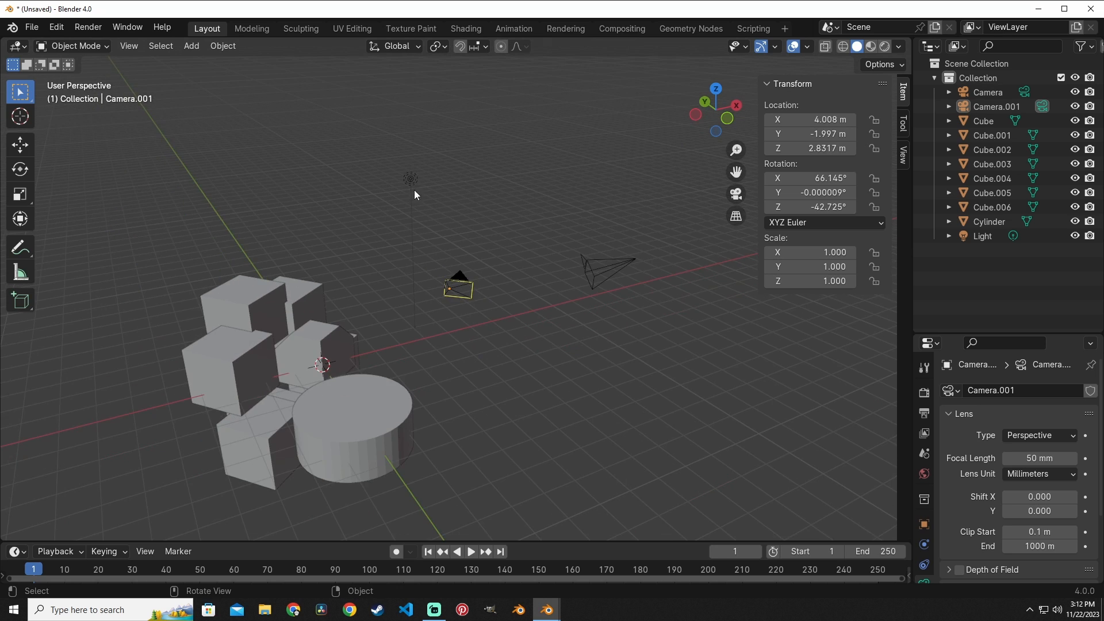
# - Select Camera, make it the scene's active camera and view the scene through it
pyautogui.click(604, 270)
pyautogui.rightClick(565, 278)
pyautogui.click(536, 274)
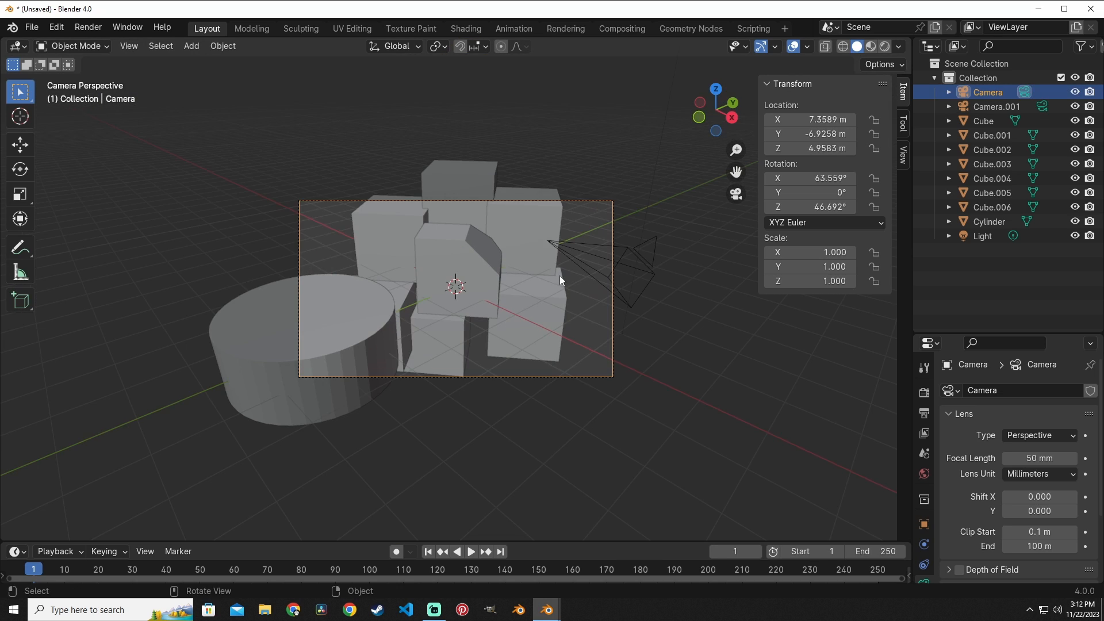
# - Fit the camera frame to the viewport with Frame Camera Bounds
pyautogui.scroll(4, 496, 243)
pyautogui.click(129, 45)
pyautogui.moveTo(203, 221)
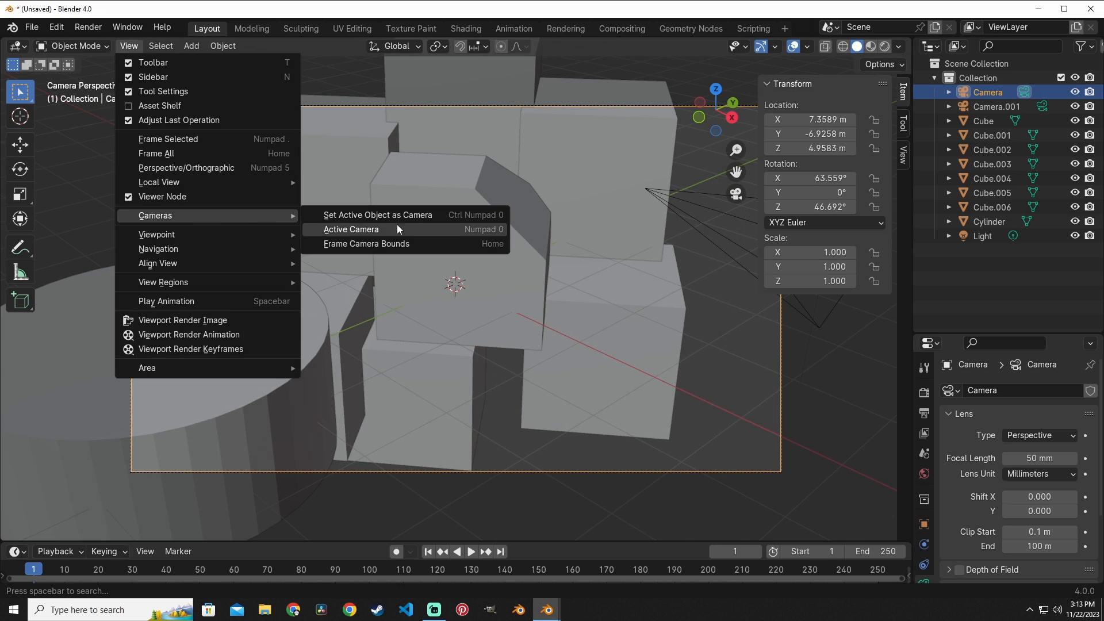
pyautogui.click(402, 242)
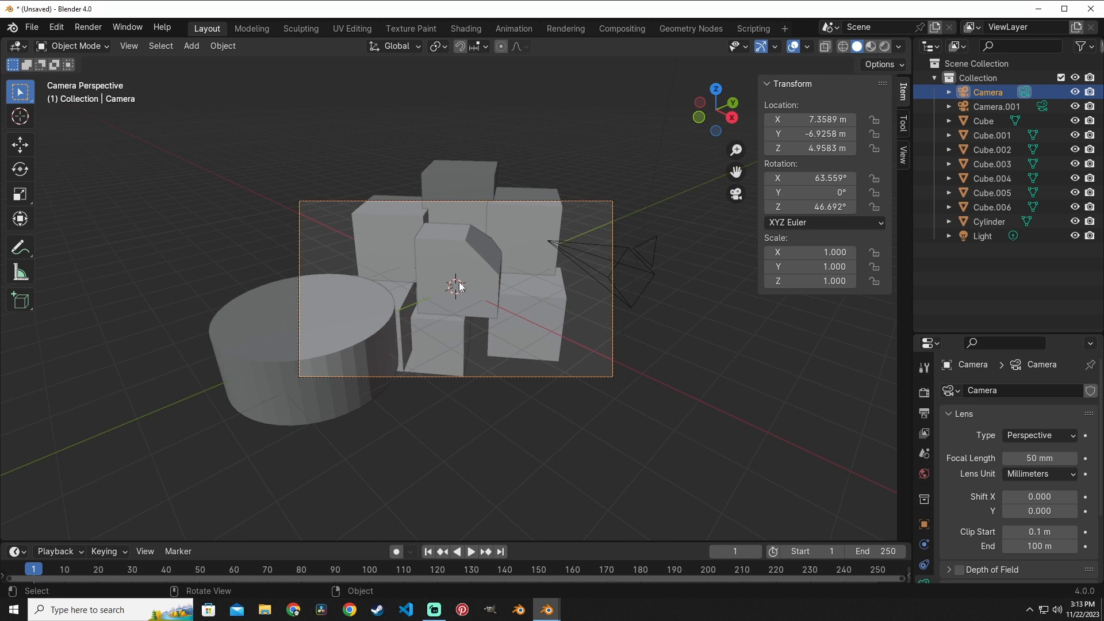
# - Examine how the camera frame fills the viewport at different zoom levels and pan positions
pyautogui.scroll(-4, 460, 287)
pyautogui.scroll(5, 456, 267)
pyautogui.scroll(-5, 456, 269)
pyautogui.scroll(1, 458, 271)
pyautogui.scroll(-1, 460, 273)
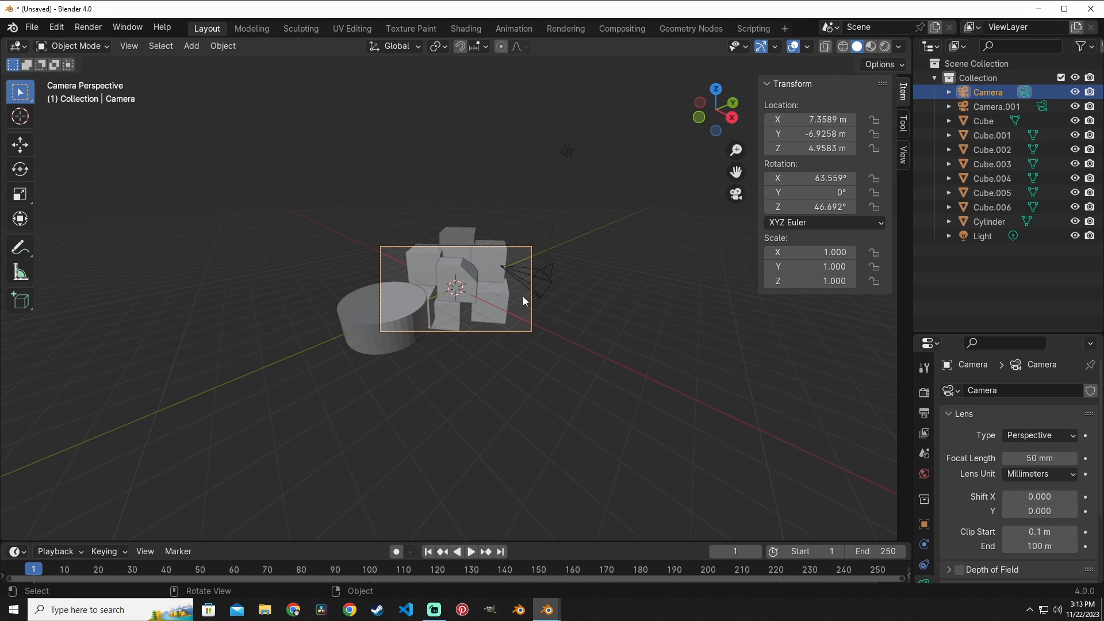
pyautogui.scroll(5, 454, 287)
pyautogui.scroll(-5, 456, 296)
pyautogui.scroll(1, 492, 236)
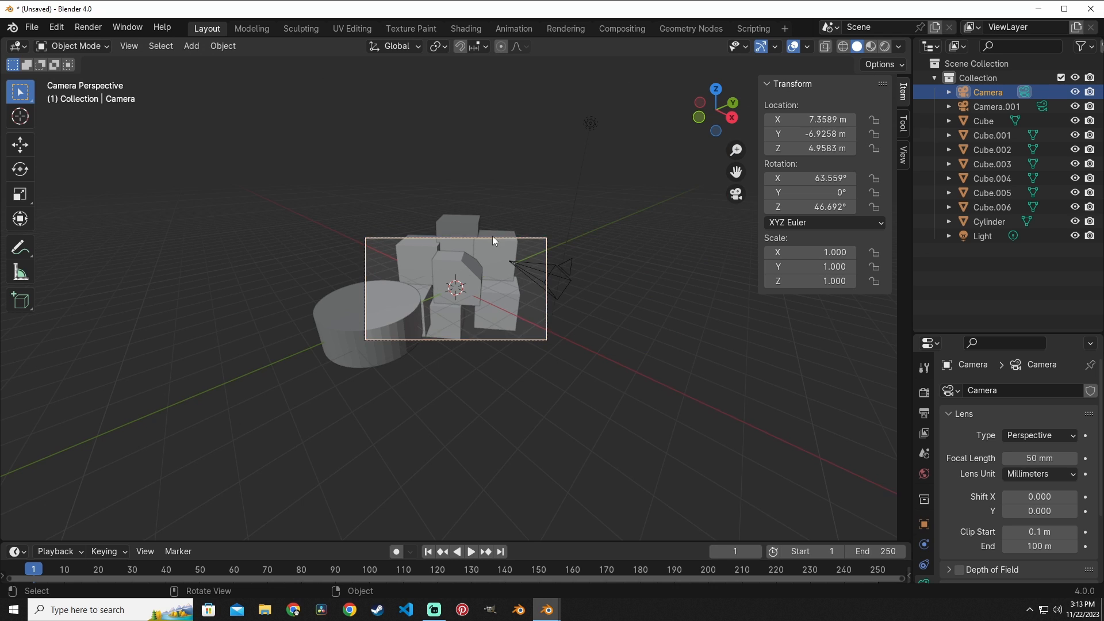
pyautogui.scroll(3, 367, 205)
pyautogui.scroll(3, 396, 204)
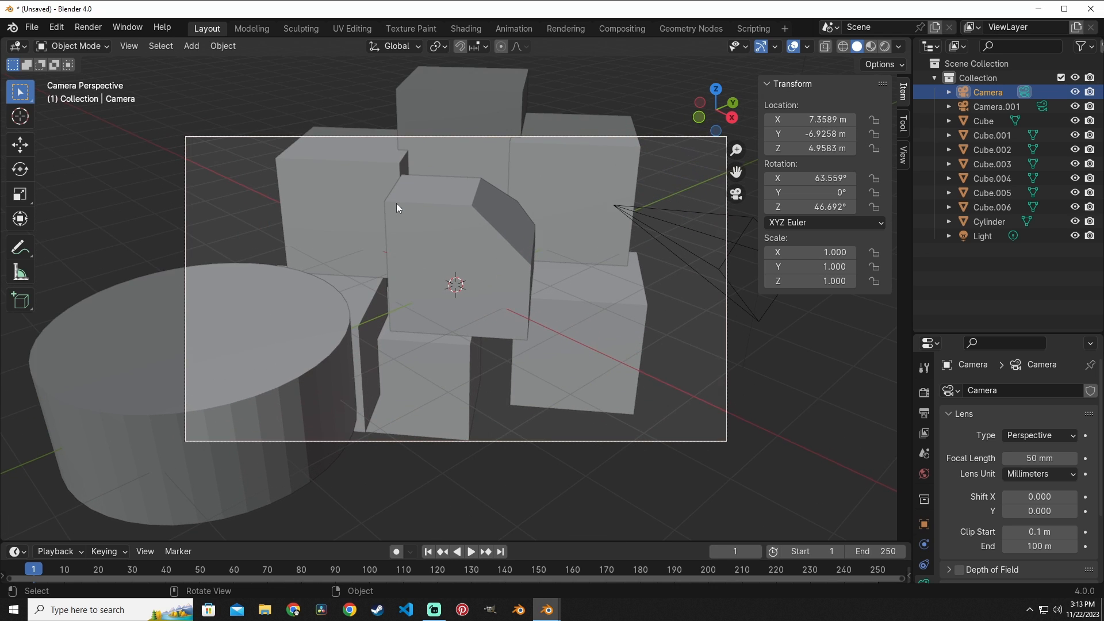
pyautogui.scroll(2, 396, 203)
pyautogui.click(302, 68)
pyautogui.scroll(1, 583, 217)
pyautogui.scroll(-1, 583, 217)
pyautogui.keyDown('shift'); pyautogui.moveTo(583, 217); pyautogui.dragTo(591, 234, button='middle'); pyautogui.keyUp('shift')
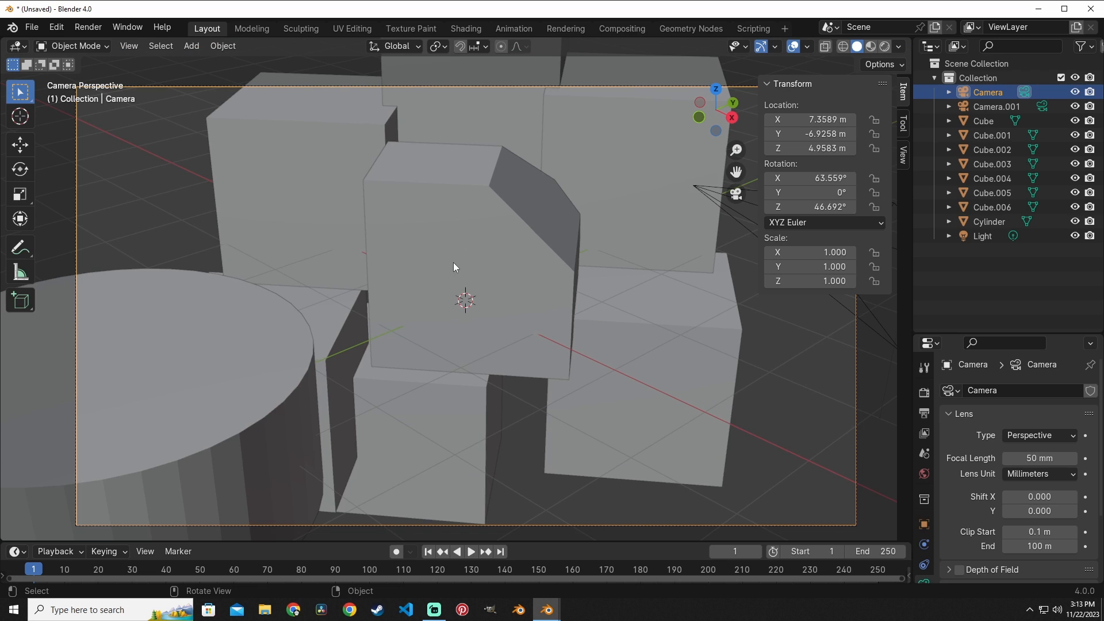
pyautogui.scroll(-6, 211, 172)
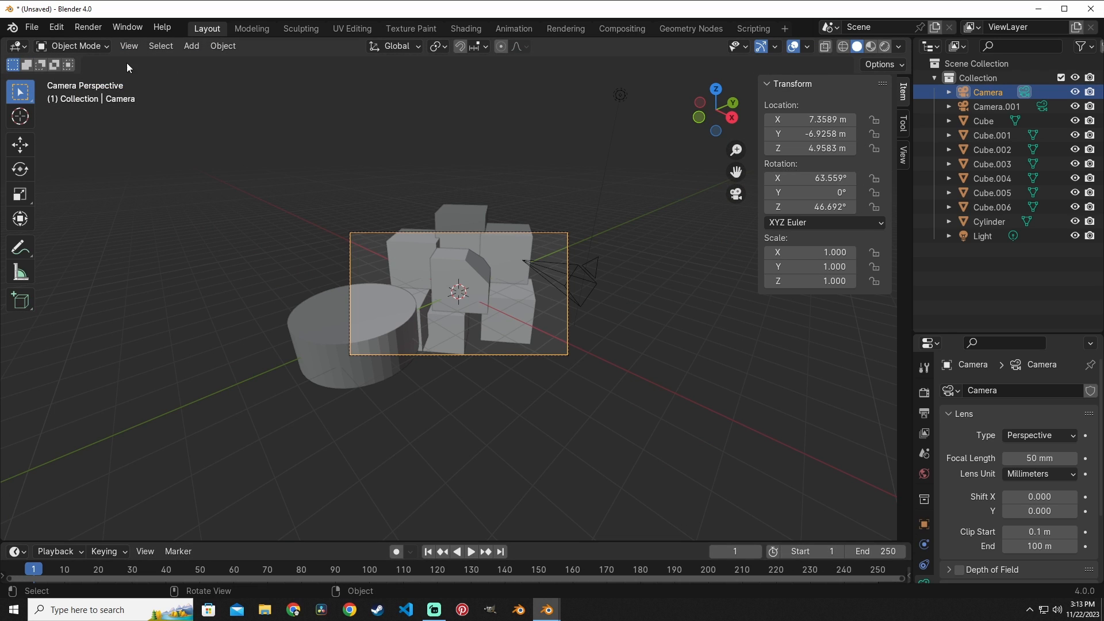
# - Use Frame Camera Bounds again to recentre and refit the zoomed-out, panned camera view
pyautogui.click(129, 46)
pyautogui.moveTo(179, 215)
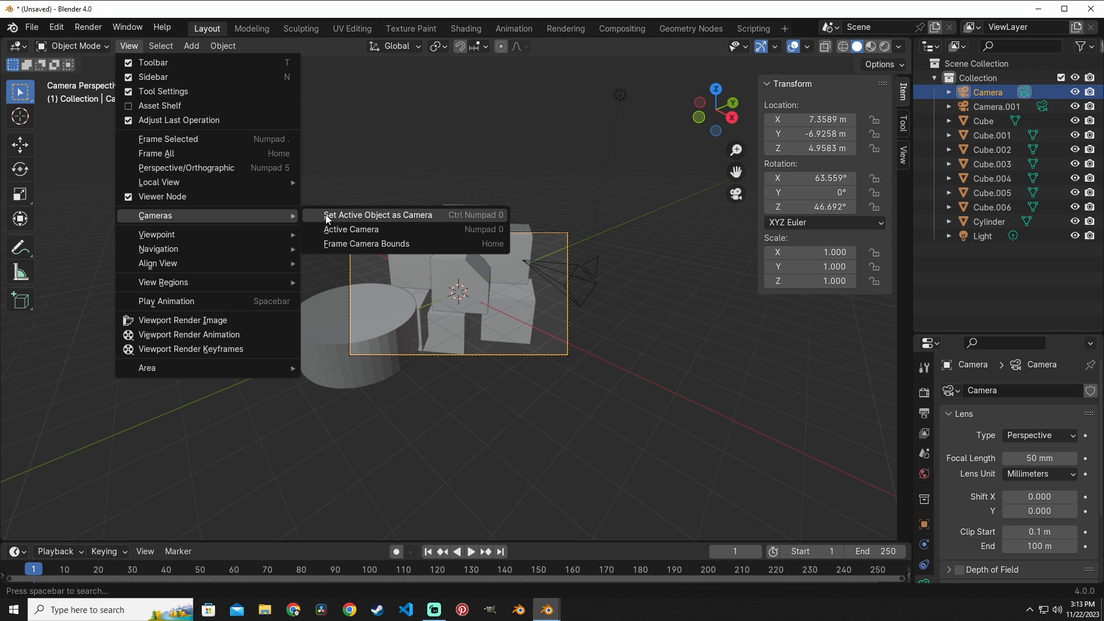
pyautogui.click(383, 244)
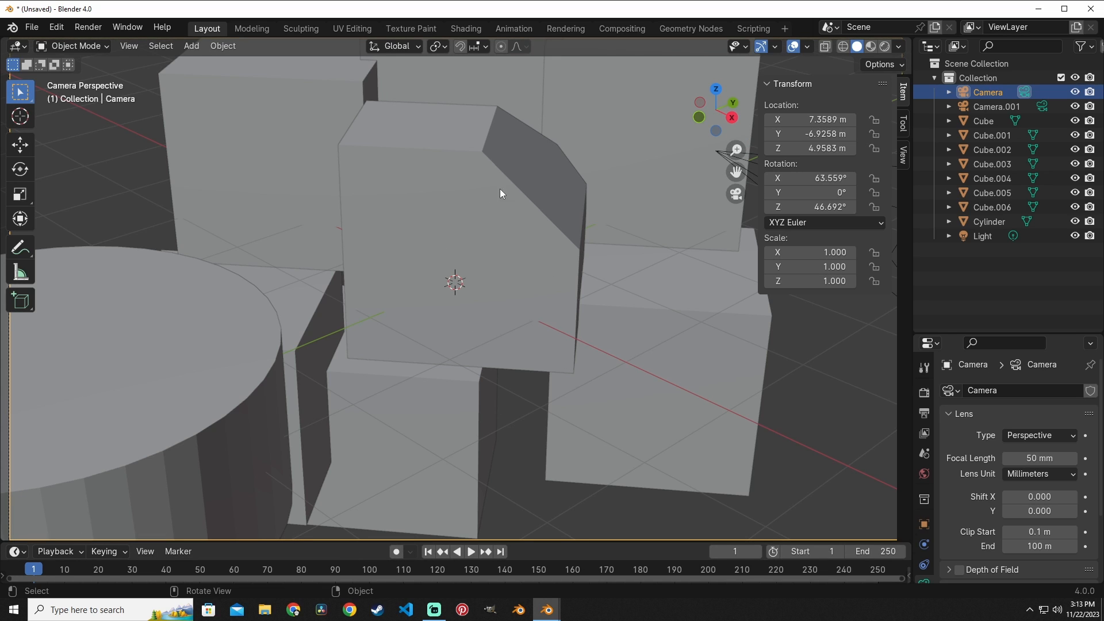
# - Show the sidebar's View settings with View Lock expanded and widen the sidebar so the option names are readable
pyautogui.scroll(-4, 527, 204)
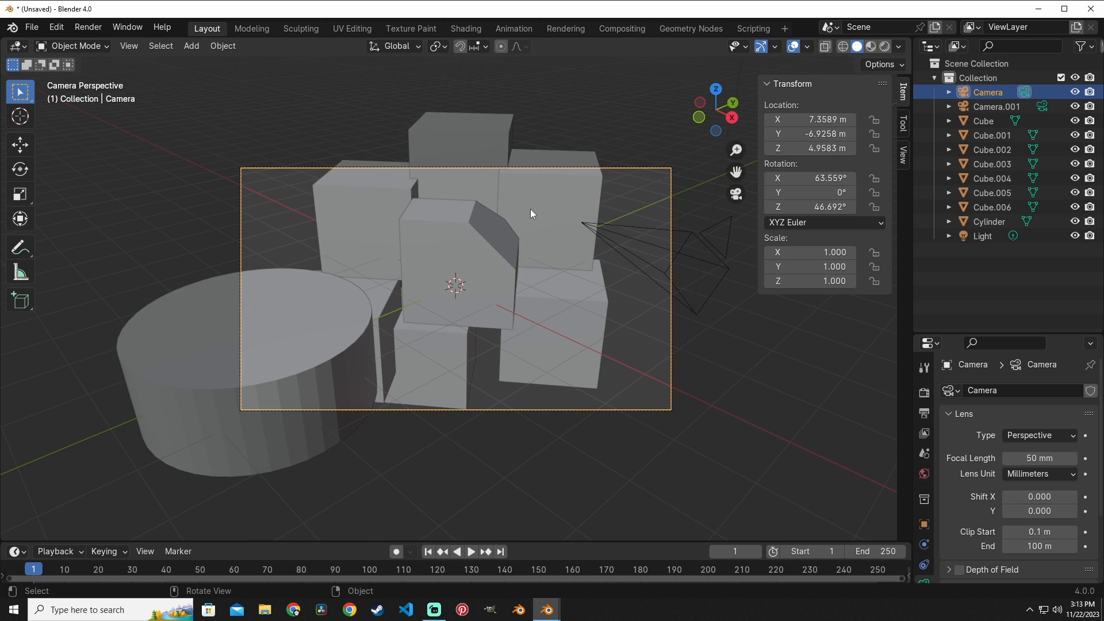
pyautogui.scroll(2, 530, 208)
pyautogui.click(904, 154)
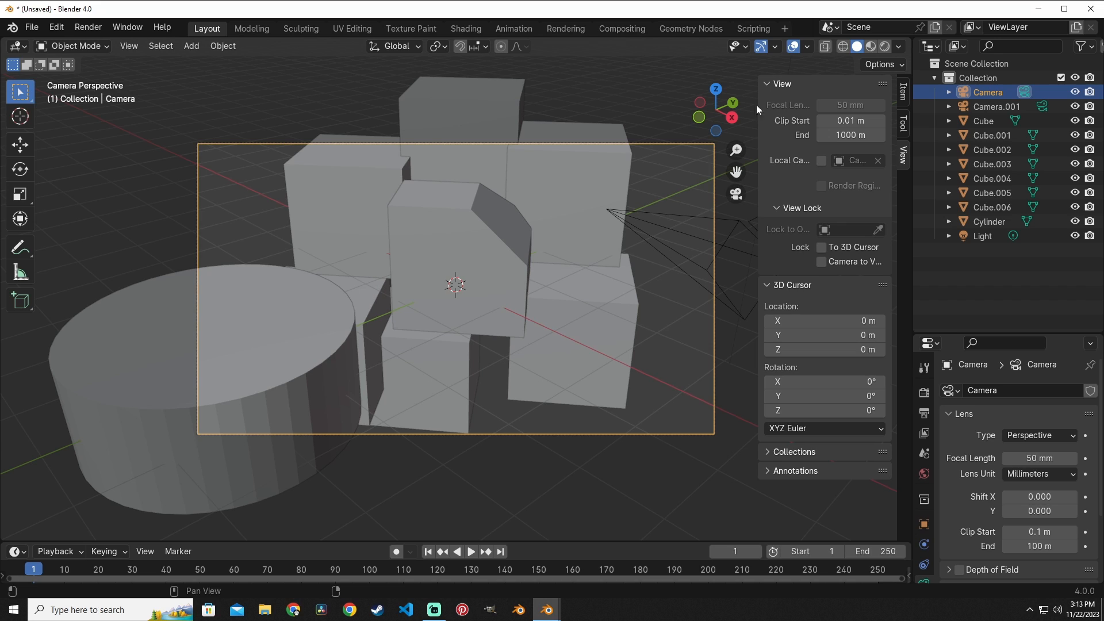
pyautogui.click(129, 46)
pyautogui.moveTo(757, 228); pyautogui.dragTo(723, 236)
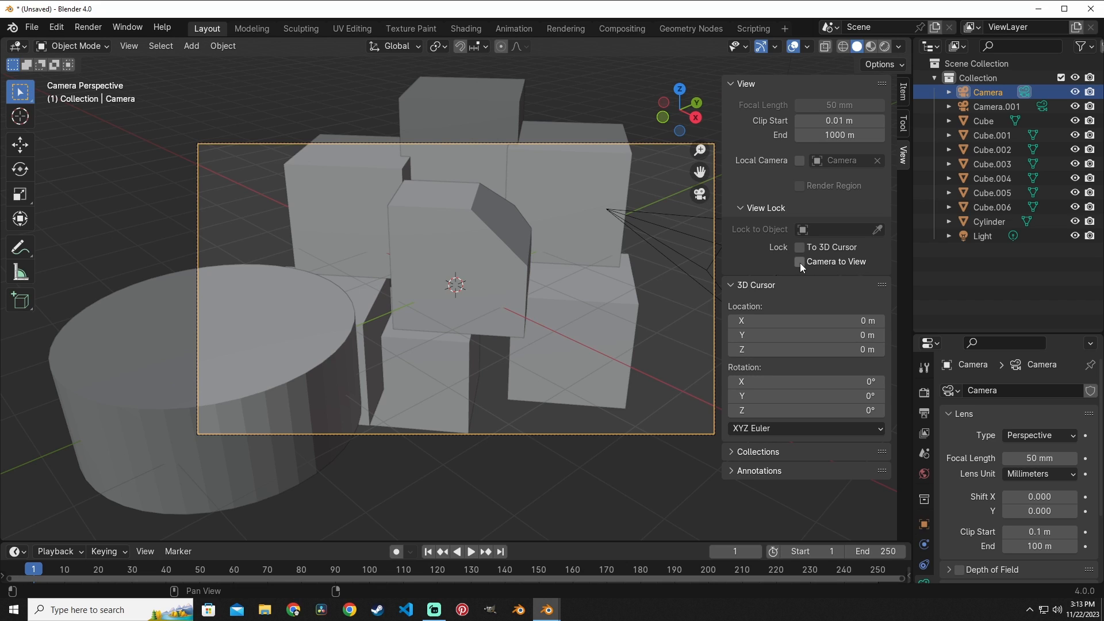
pyautogui.click(773, 207)
pyautogui.click(736, 84)
pyautogui.click(733, 86)
pyautogui.click(757, 208)
# - Lock the camera to the view, re-aim it by orbiting around the objects, and unlock it again
pyautogui.click(799, 262)
pyautogui.moveTo(542, 246); pyautogui.dragTo(586, 307, button='middle')
pyautogui.click(799, 262)
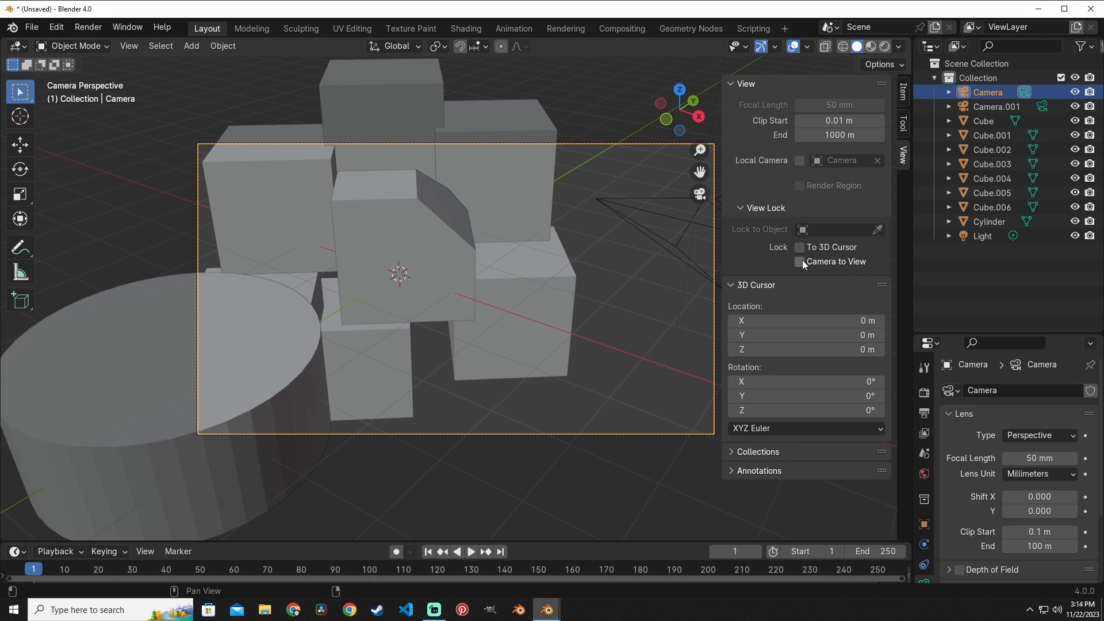
# - Orbit out of the camera view, return to it and frame the camera bounds in the viewport
pyautogui.moveTo(467, 292); pyautogui.dragTo(526, 282, button='middle')
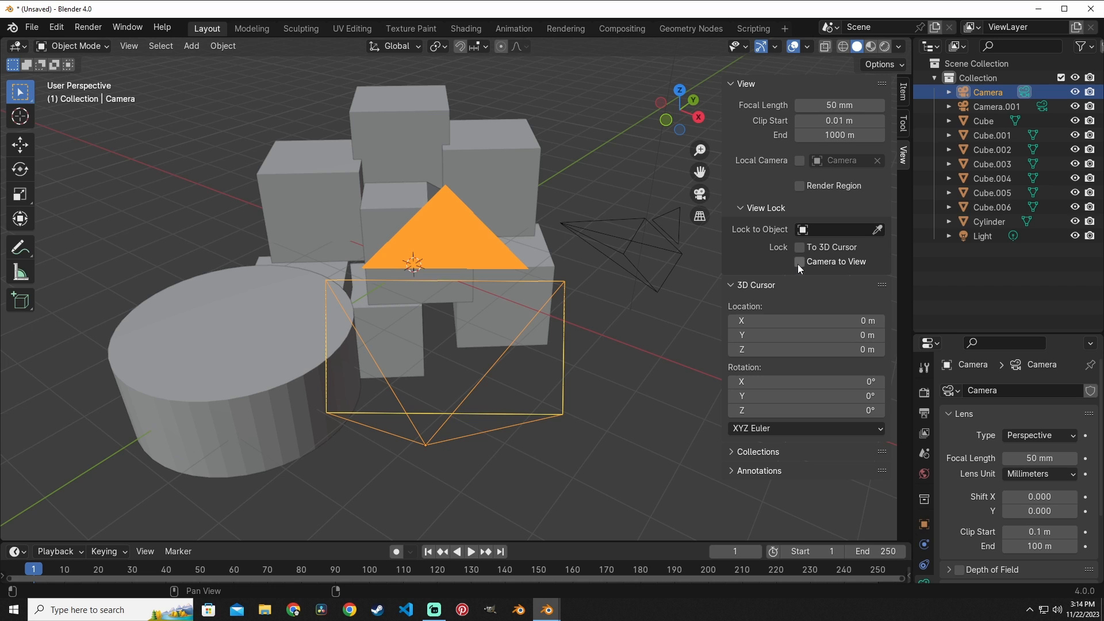
pyautogui.press('KP_0')
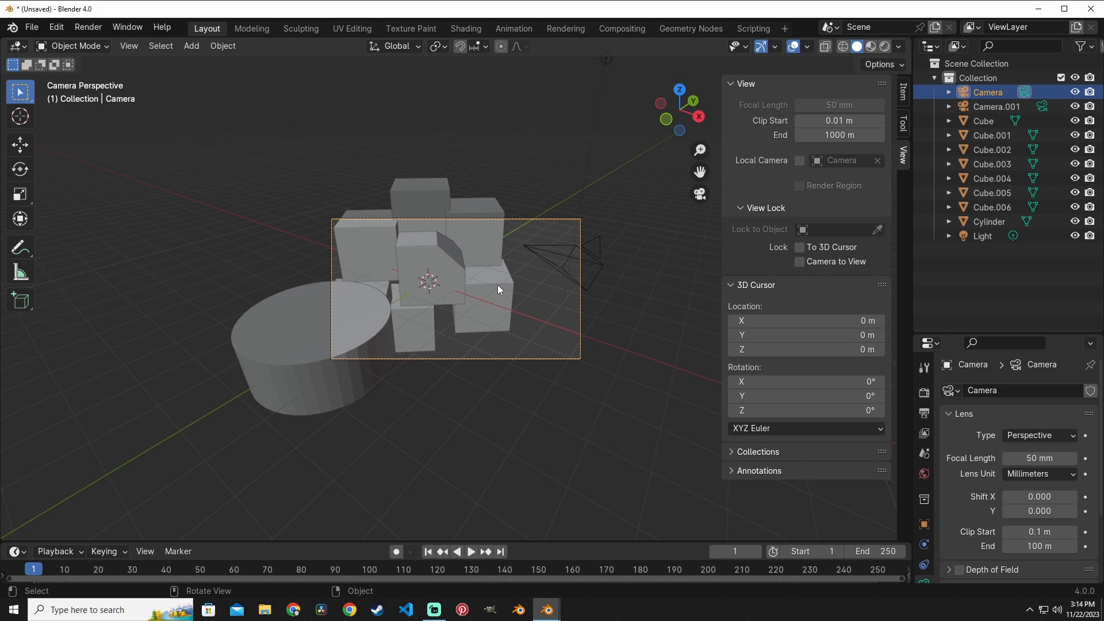
pyautogui.click(127, 46)
pyautogui.moveTo(199, 216)
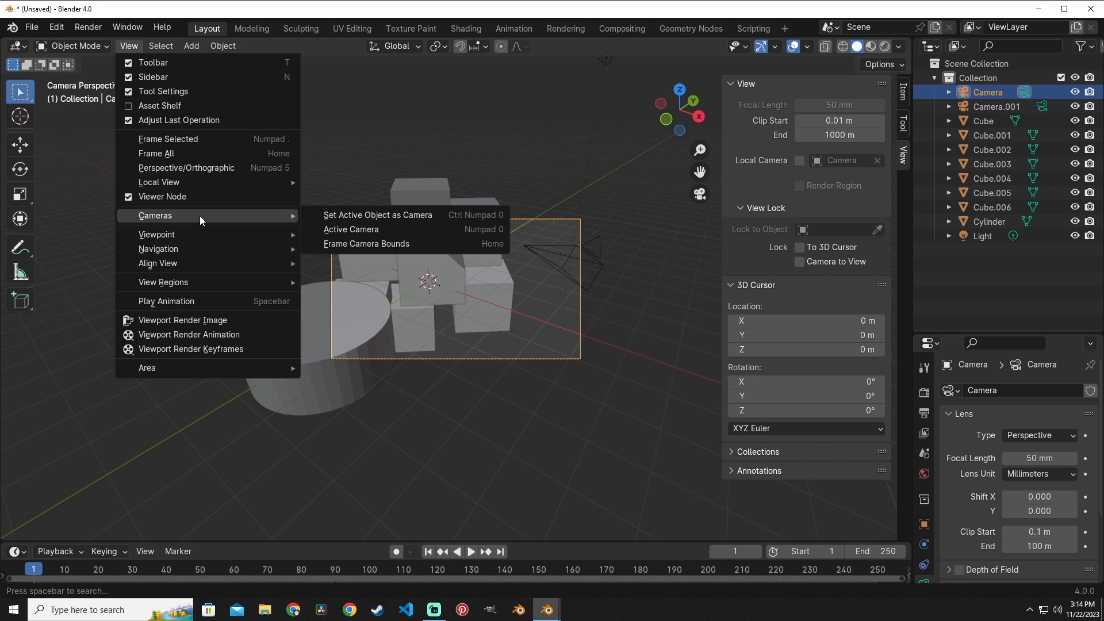
pyautogui.click(406, 246)
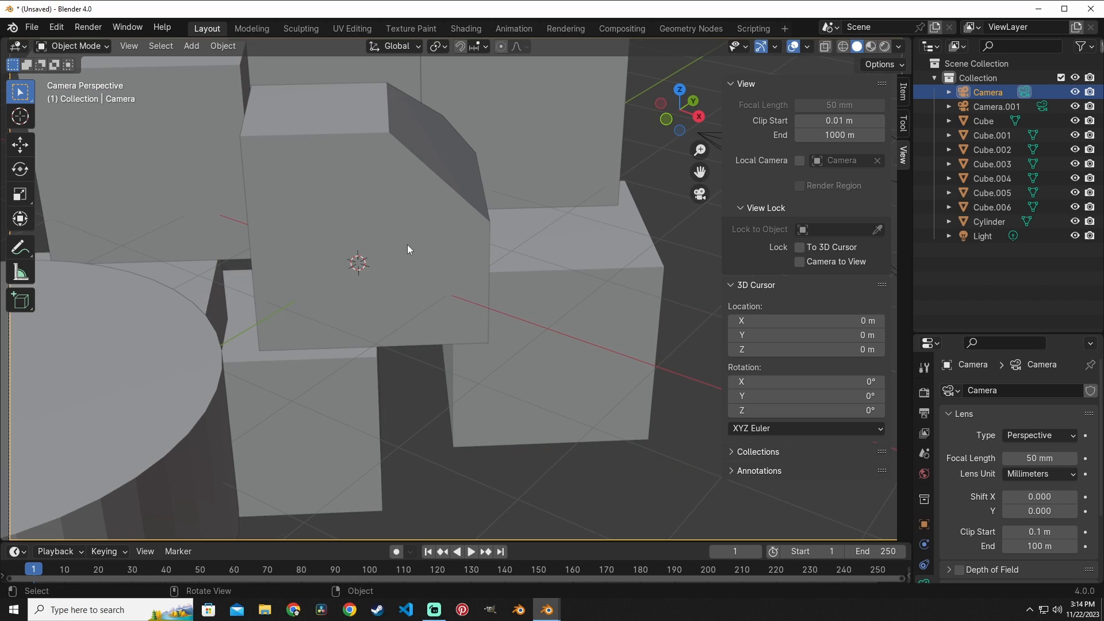
# - Toggle the Camera viewpoint repeatedly between user perspective and camera perspective, ending in the camera view
pyautogui.click(128, 46)
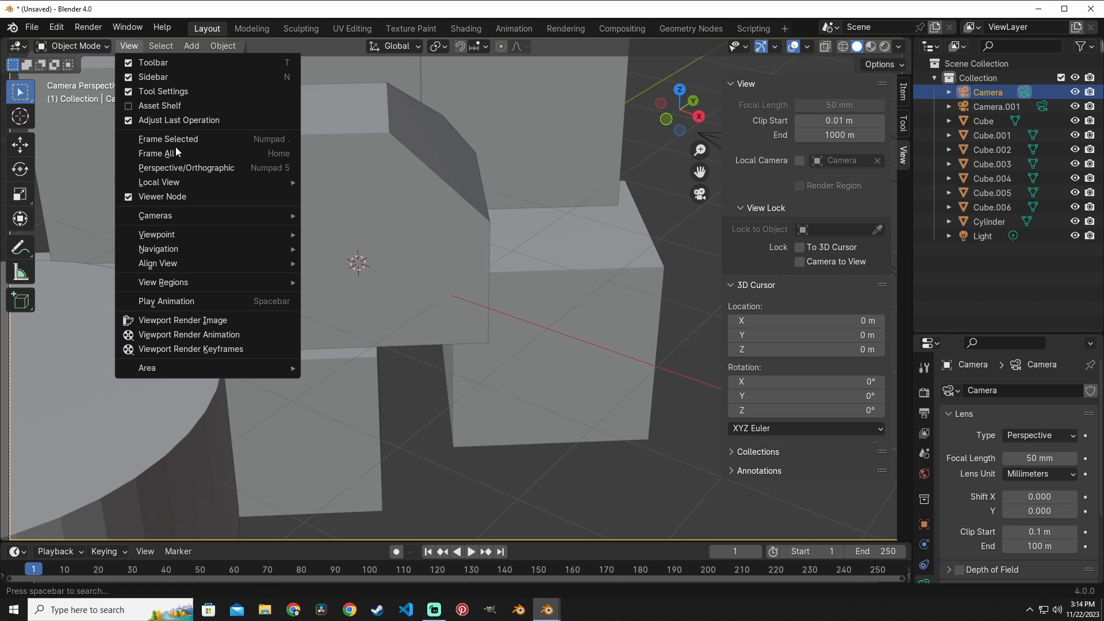
pyautogui.moveTo(212, 237)
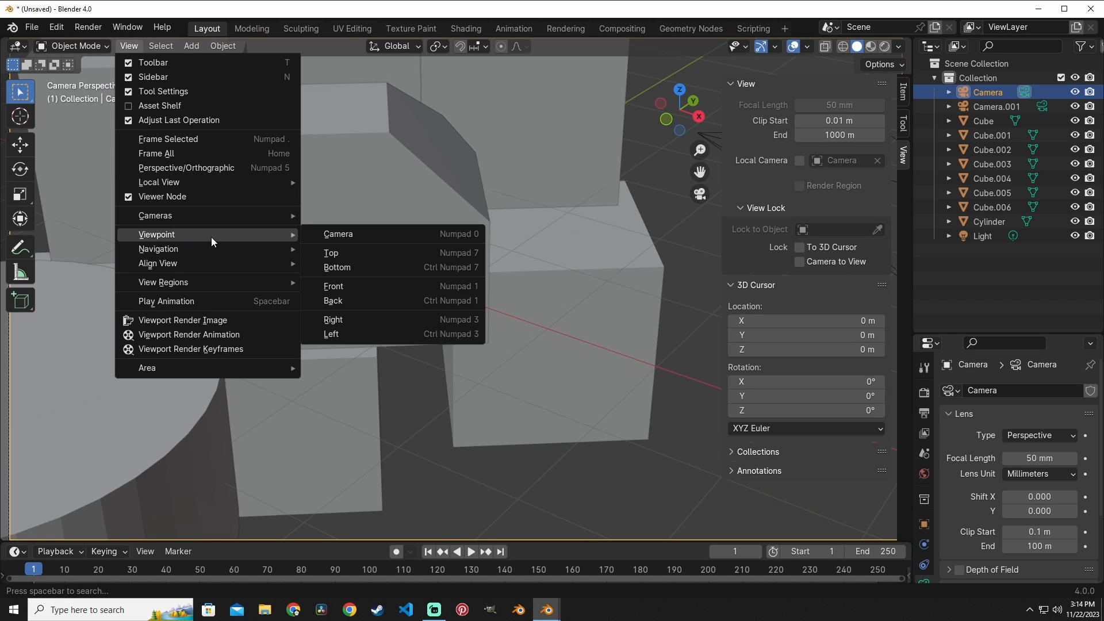
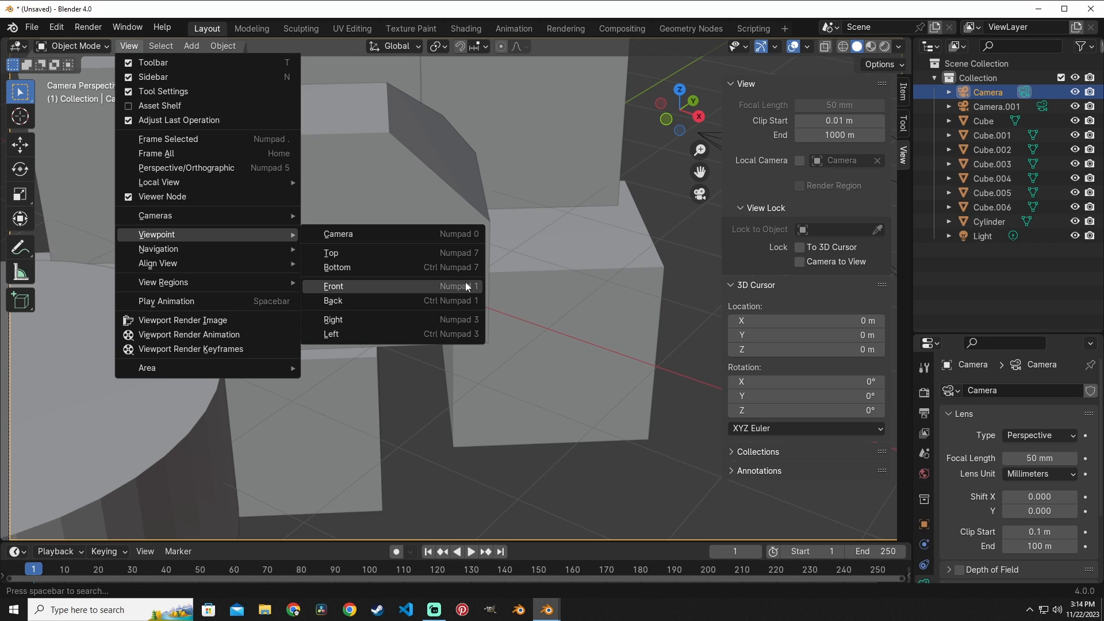
pyautogui.click(431, 234)
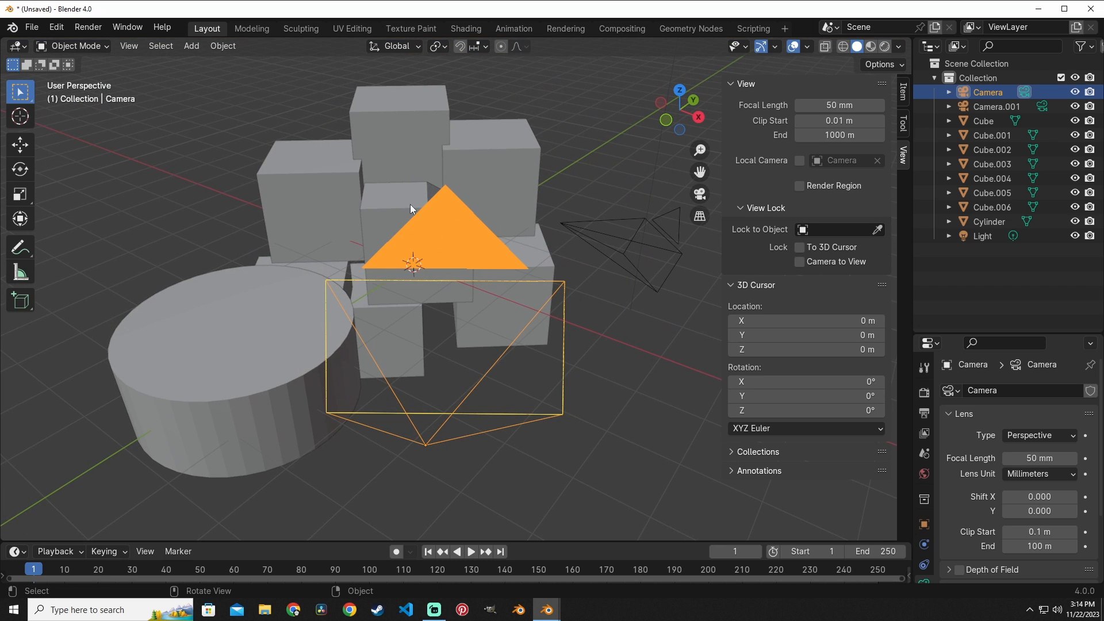
pyautogui.press('KP_0')
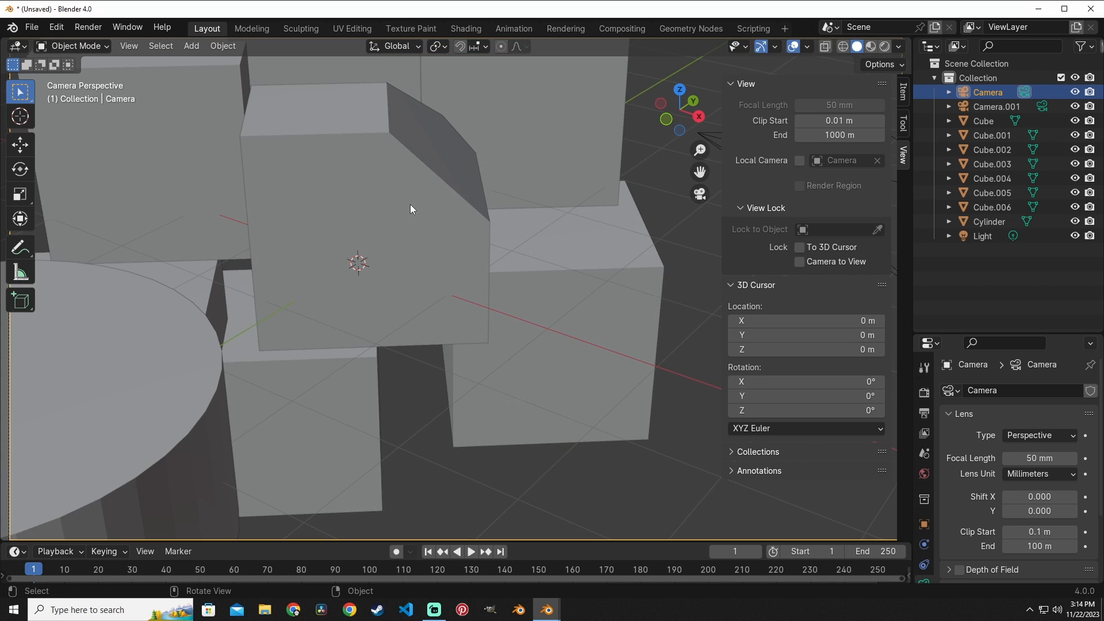
pyautogui.press('KP_0')
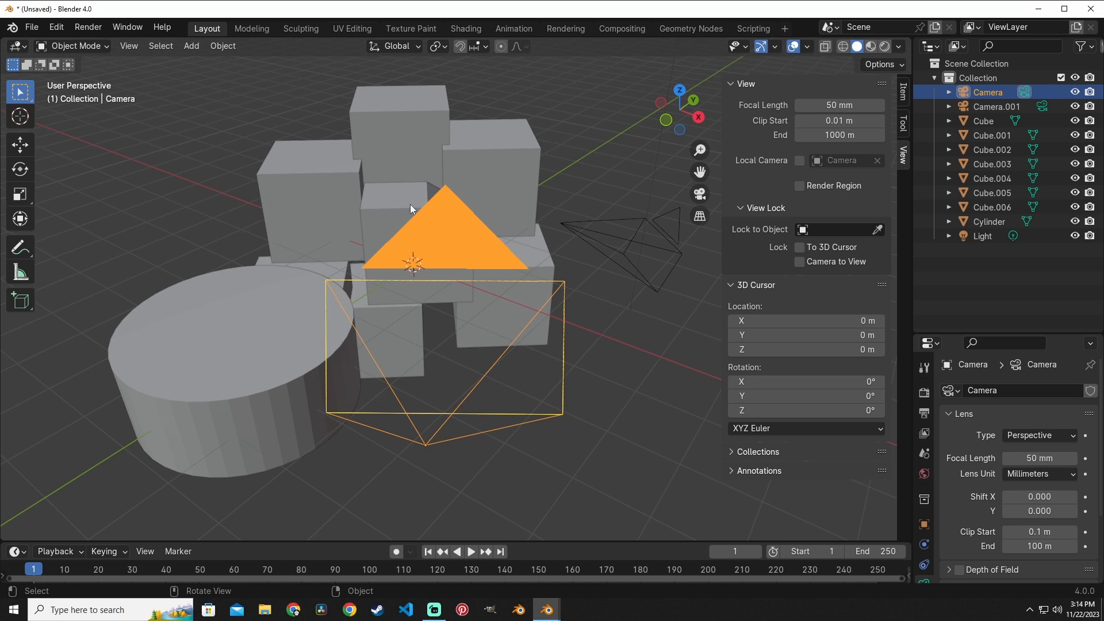
pyautogui.press('KP_0')
pyautogui.press('KP_0')
pyautogui.press('KP_0')
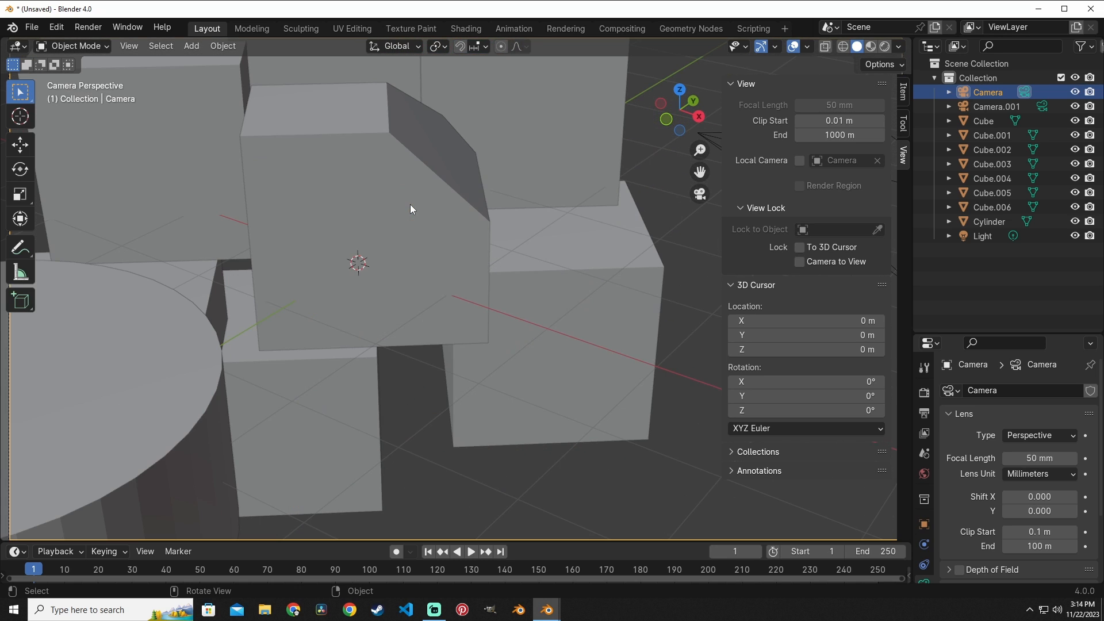
# - View the scene from the Top viewpoint, followed by the Bottom viewpoint
pyautogui.click(129, 46)
pyautogui.moveTo(180, 233)
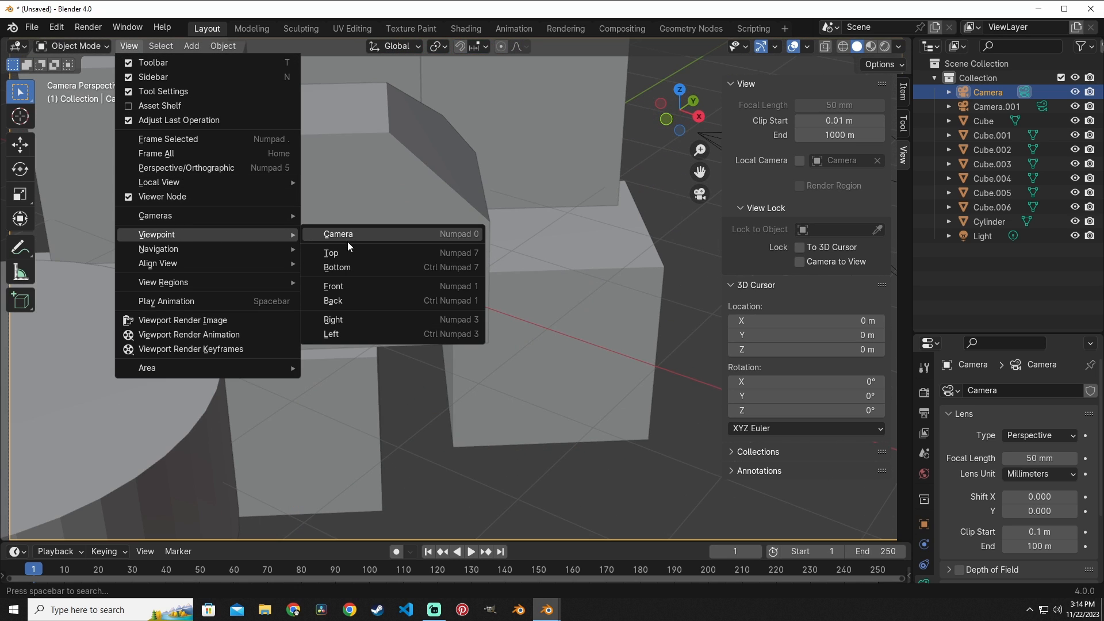
pyautogui.click(391, 257)
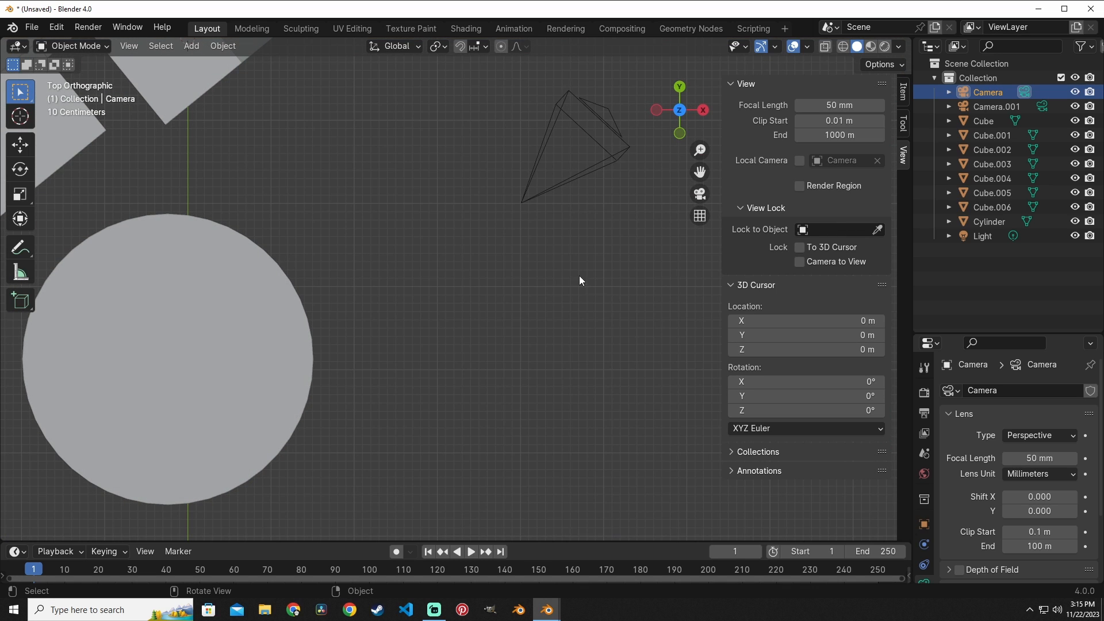
pyautogui.click(130, 46)
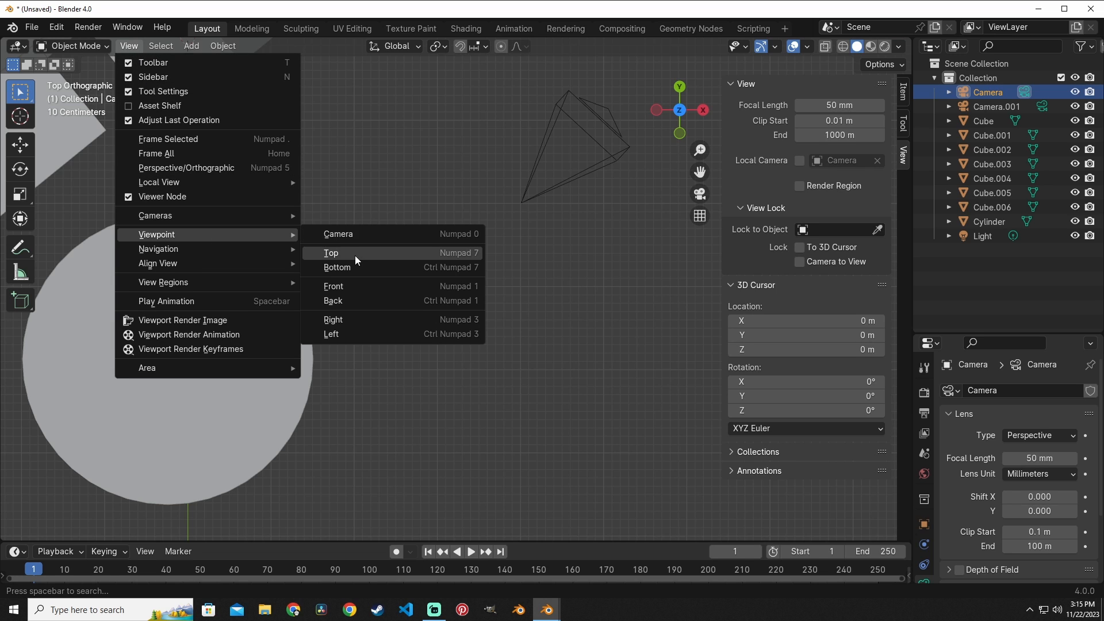
pyautogui.click(357, 268)
pyautogui.scroll(-5, 233, 188)
pyautogui.scroll(2, 324, 205)
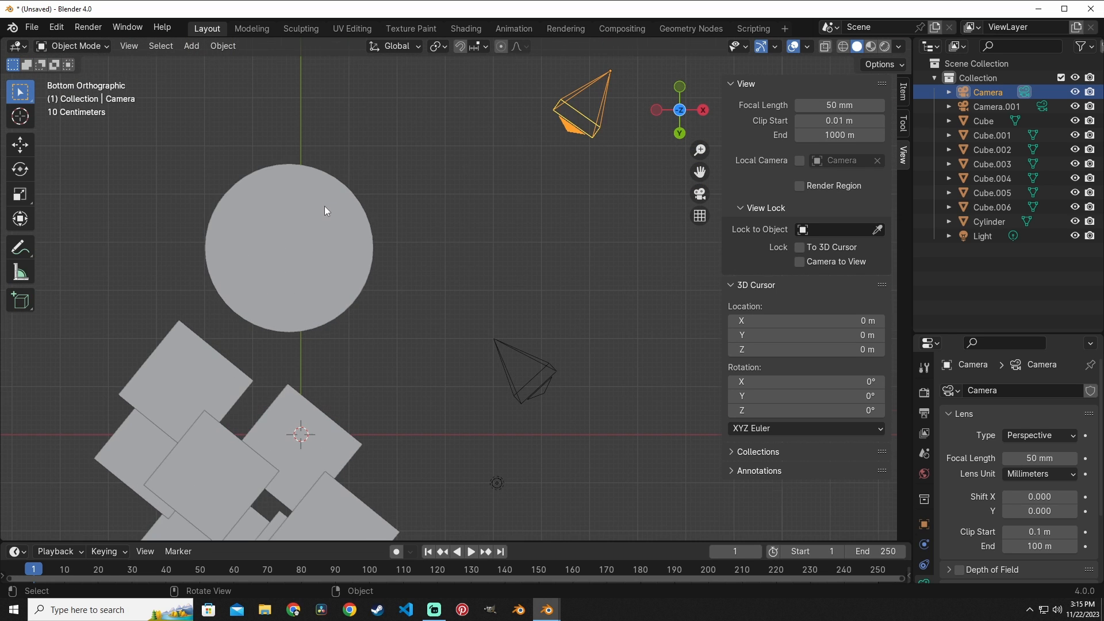
# - Switch to the Front viewpoint and orbit away into a user perspective
pyautogui.click(130, 46)
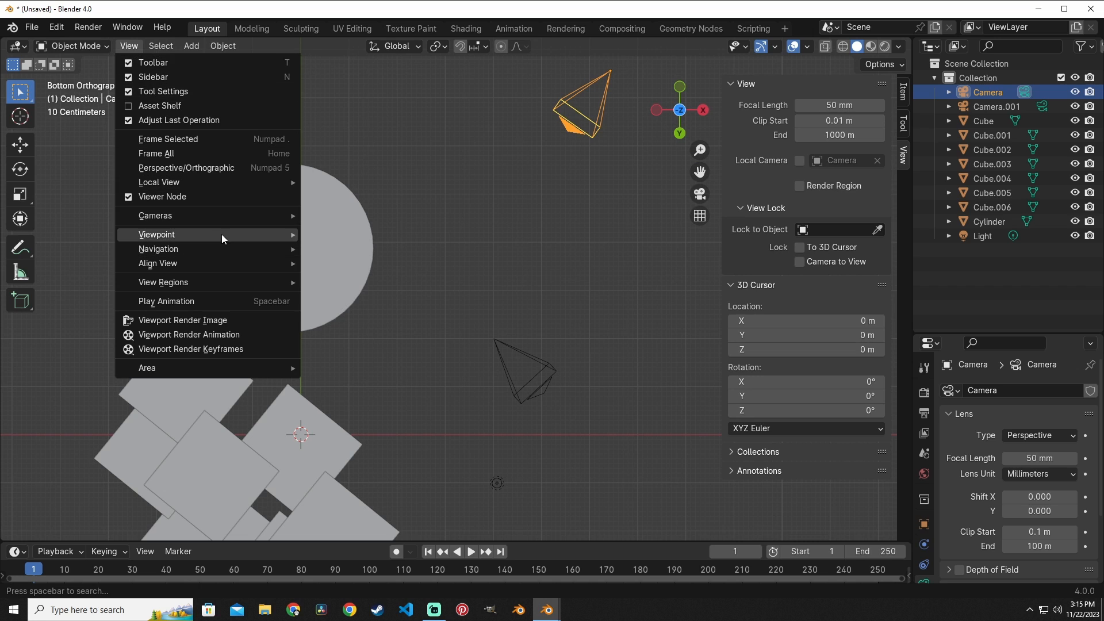
pyautogui.moveTo(222, 233)
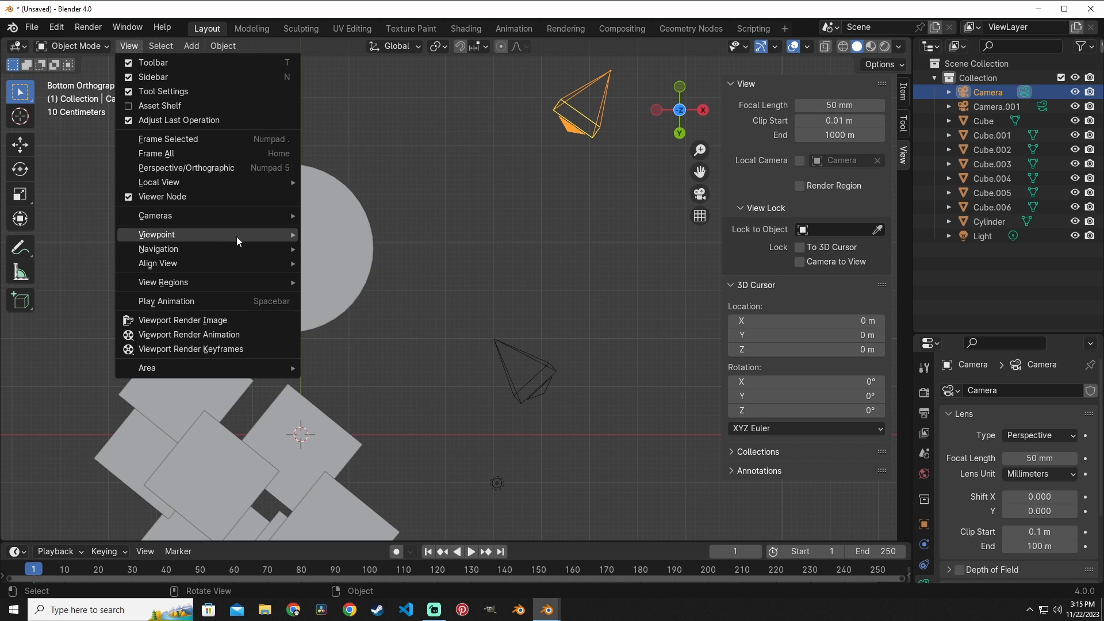
pyautogui.click(365, 287)
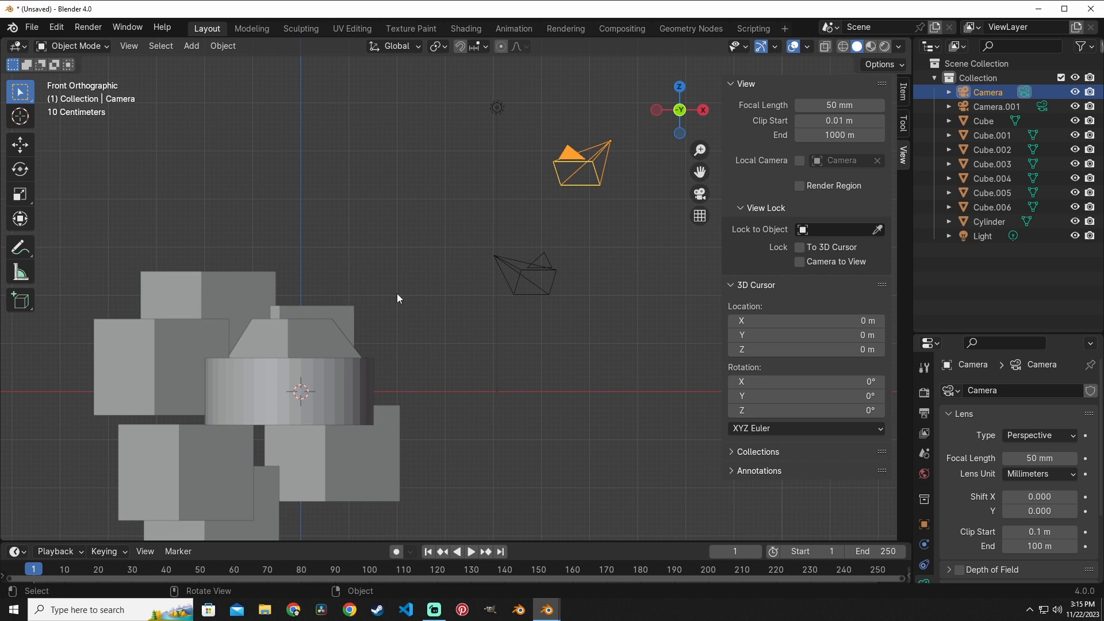
pyautogui.moveTo(505, 277); pyautogui.dragTo(496, 287, button='middle')
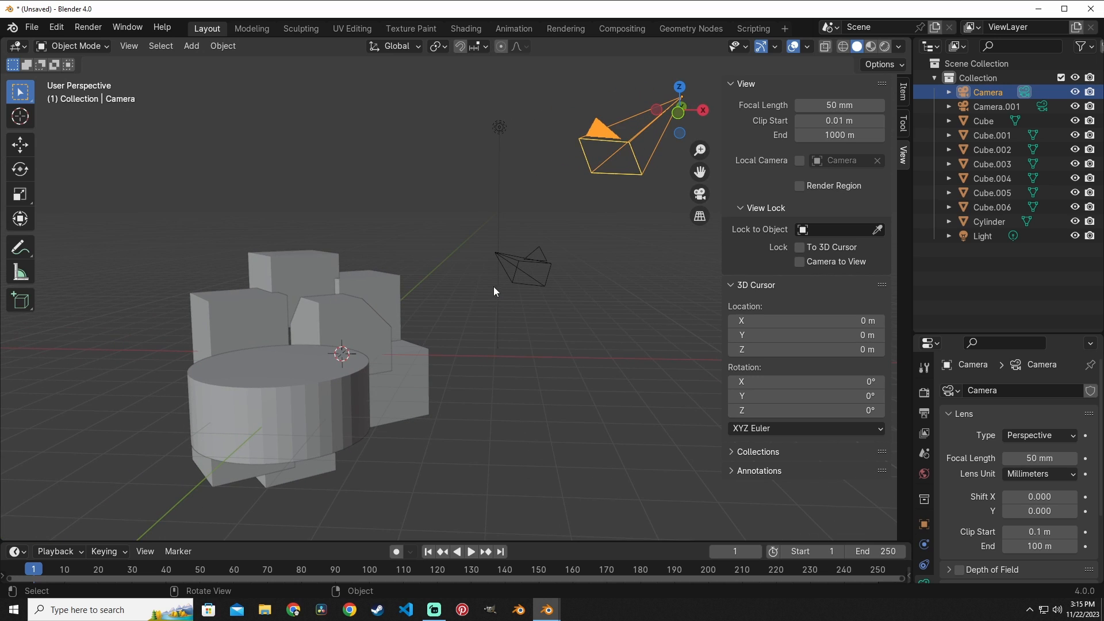
# - Deselect the camera, switch the 3D viewport to Quad View and hide the sidebar
pyautogui.click(400, 213)
pyautogui.click(129, 47)
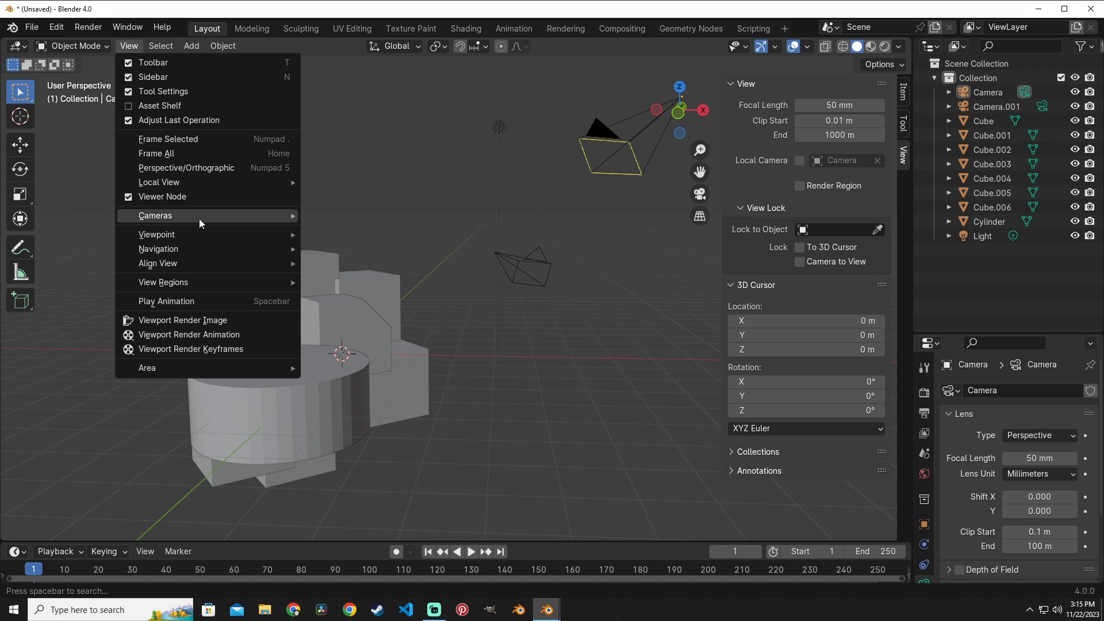
pyautogui.moveTo(206, 249)
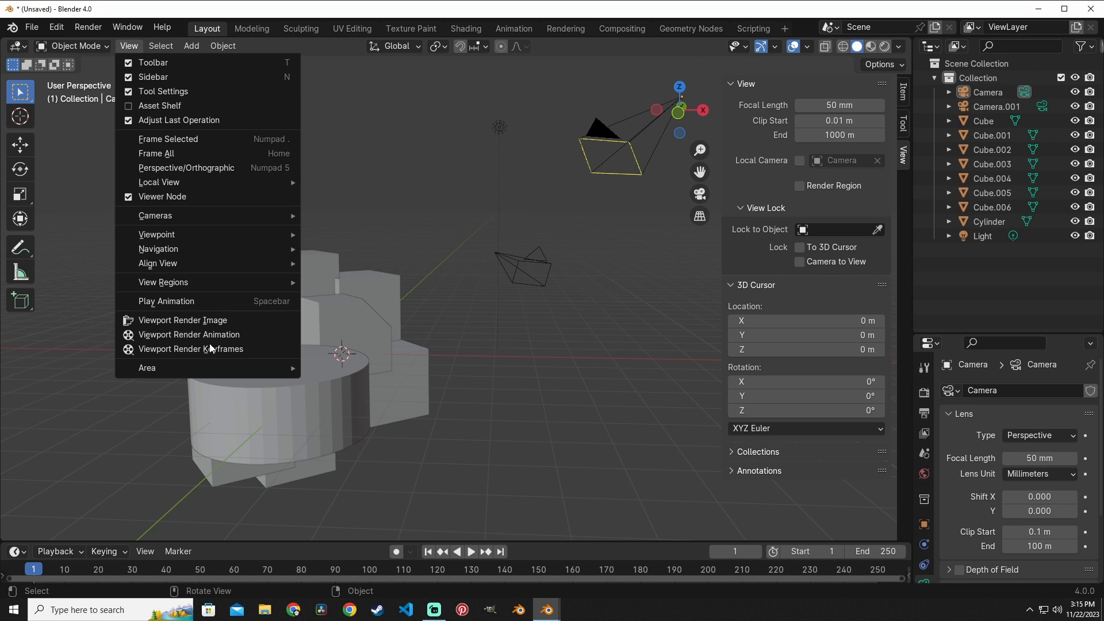
pyautogui.moveTo(206, 367)
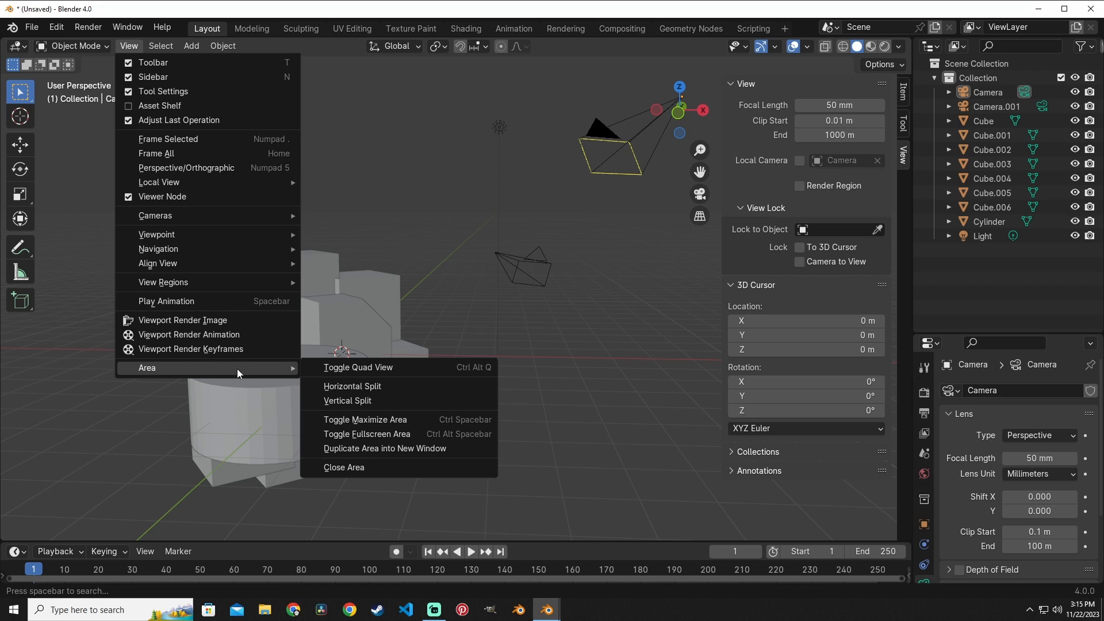
pyautogui.click(361, 371)
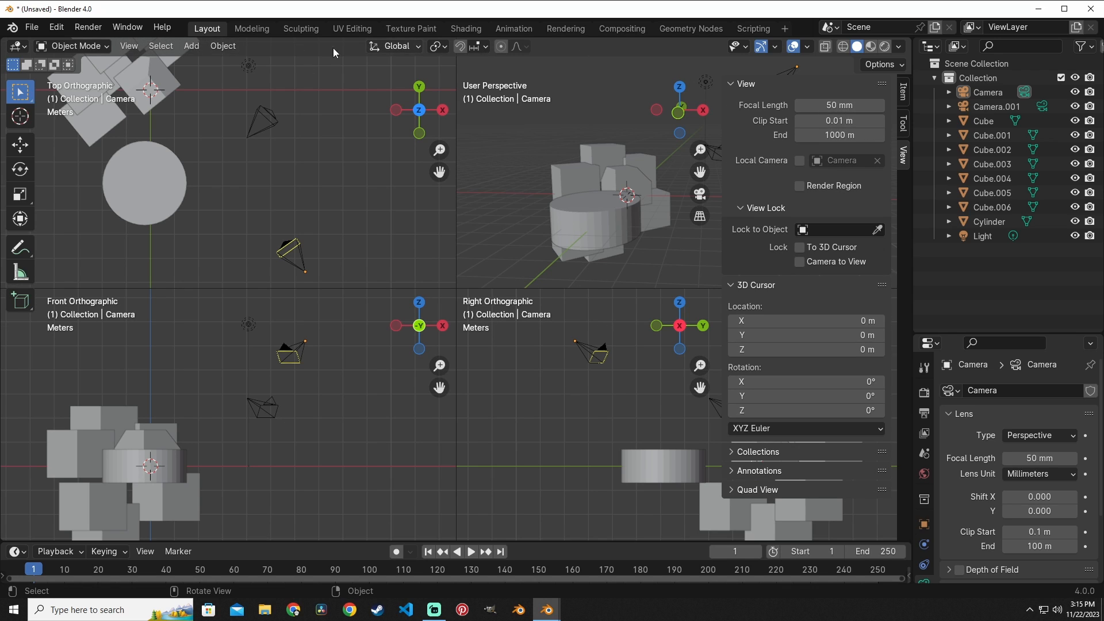
pyautogui.click(136, 46)
pyautogui.click(128, 80)
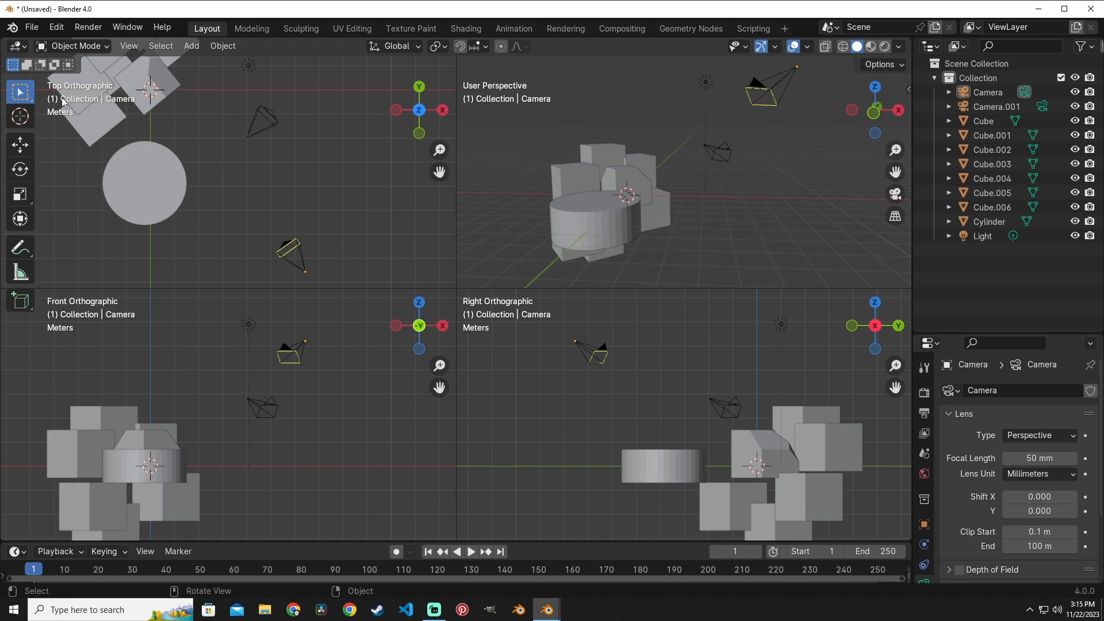
# - Pan and zoom the Top quadrant and zoom the Right quadrant to inspect the scene independently in each view
pyautogui.scroll(-5, 186, 171)
pyautogui.scroll(7, 239, 210)
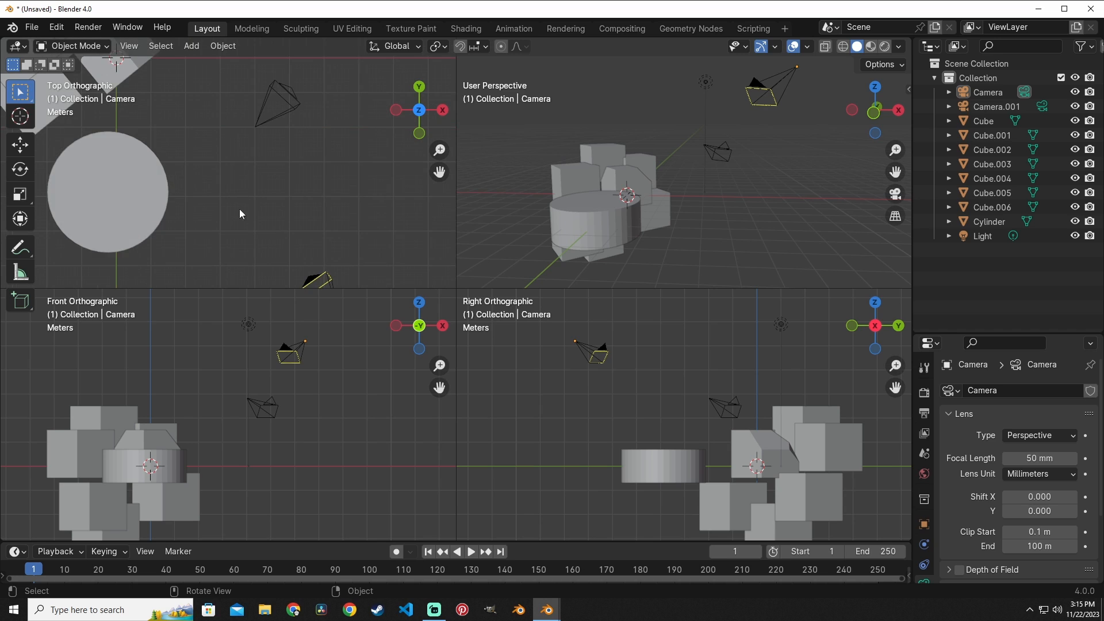
pyautogui.moveTo(439, 172); pyautogui.dragTo(576, 236)
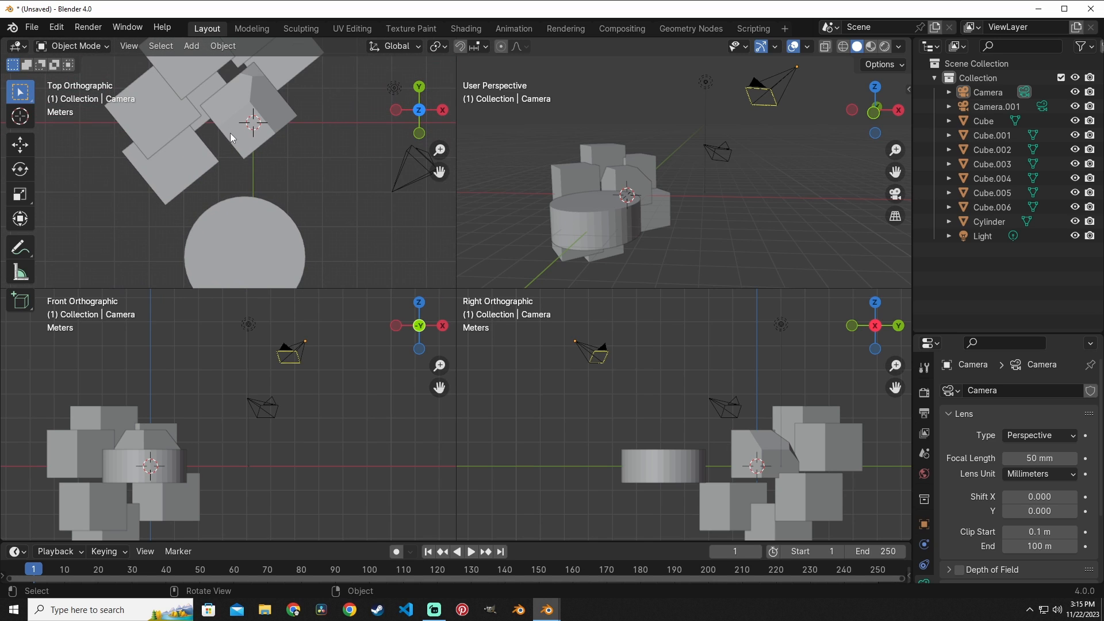
pyautogui.scroll(-2, 247, 143)
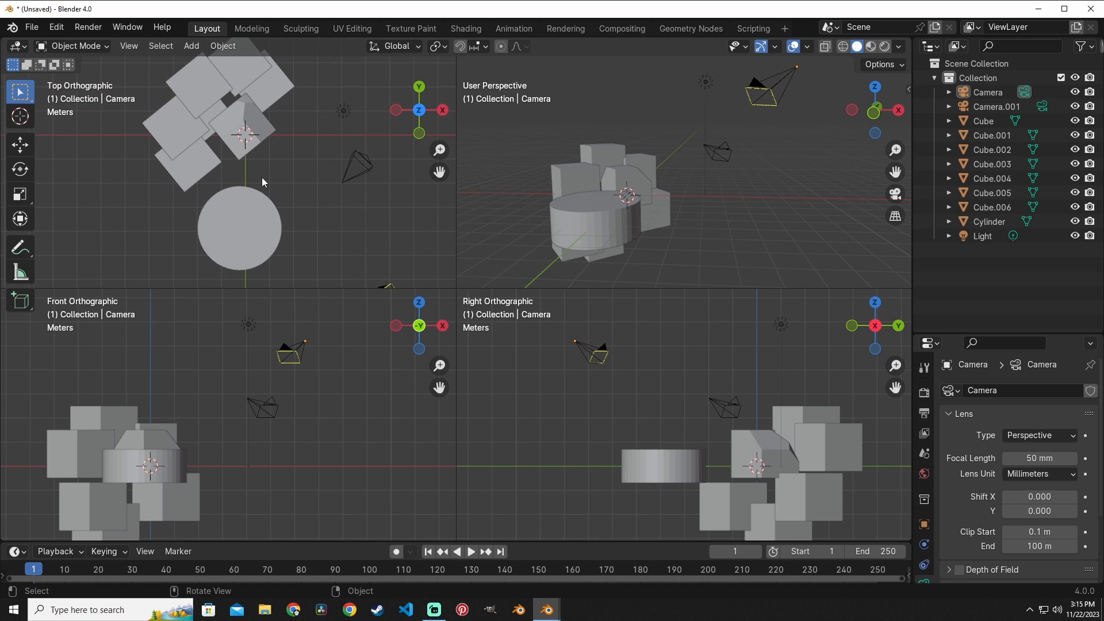
pyautogui.scroll(3, 275, 155)
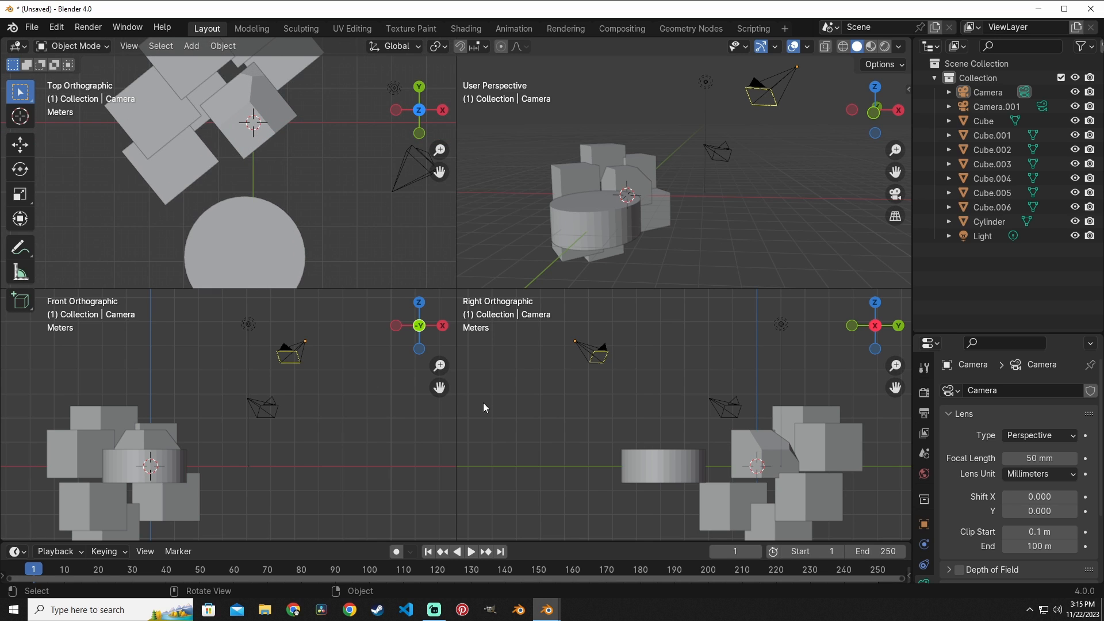
pyautogui.scroll(-2, 603, 426)
pyautogui.scroll(5, 629, 437)
pyautogui.scroll(-5, 842, 474)
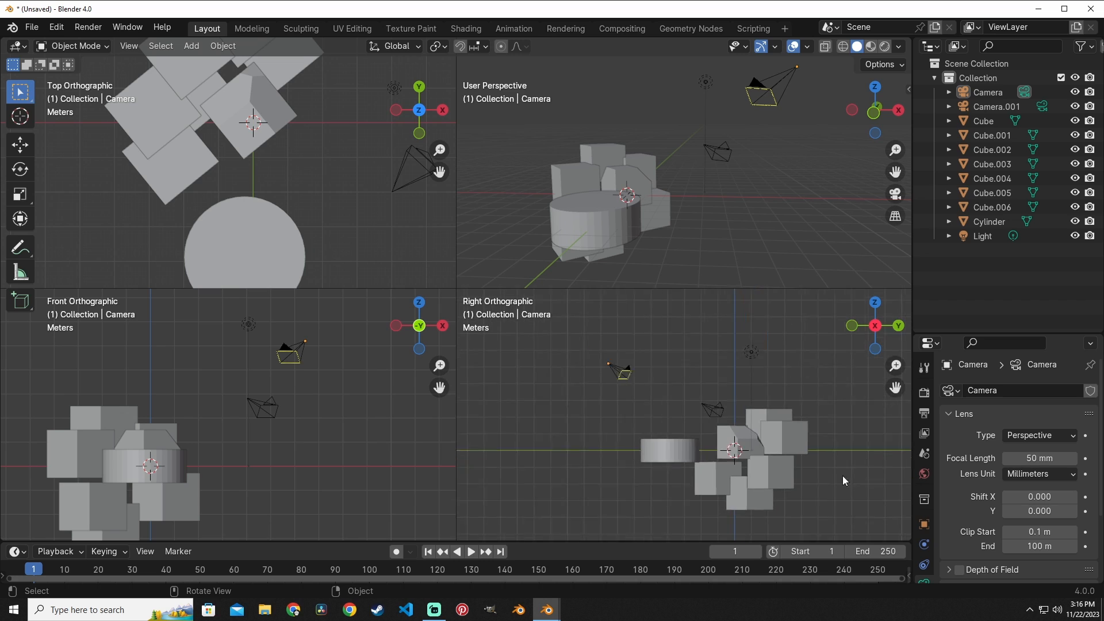
pyautogui.scroll(-1, 760, 442)
pyautogui.scroll(2, 754, 452)
pyautogui.scroll(-1, 754, 453)
pyautogui.scroll(5, 693, 208)
# - Select the chamfered cube near the 3D cursor and isolate it in Local View across all four quadrants
pyautogui.click(702, 192)
pyautogui.moveTo(701, 192)
pyautogui.mouseDown(button='middle')
pyautogui.moveTo(644, 198)
pyautogui.moveTo(689, 197)
pyautogui.mouseUp(button='middle')
pyautogui.press('KP_Divide')
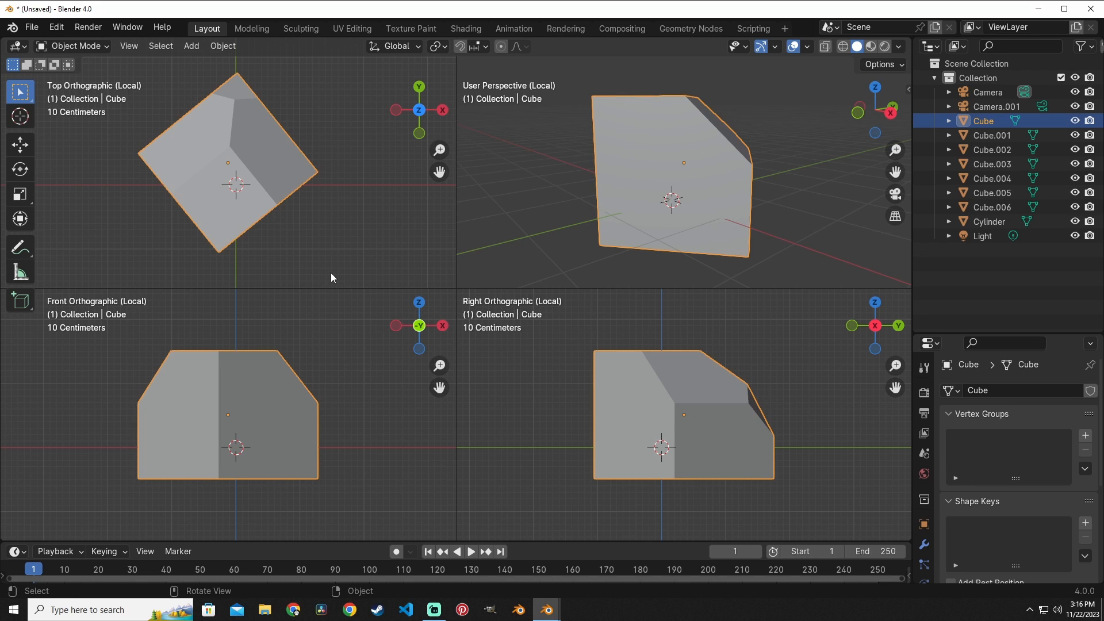
# - Orbit and zoom around the isolated cube in the User Perspective quadrant only
pyautogui.click(129, 46)
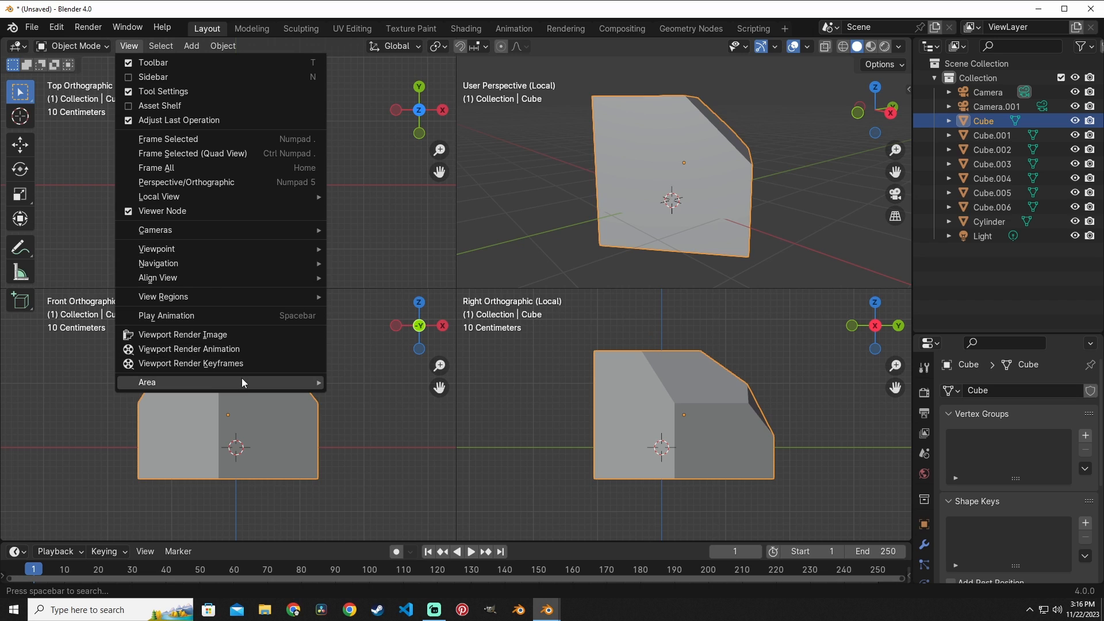
pyautogui.moveTo(242, 379)
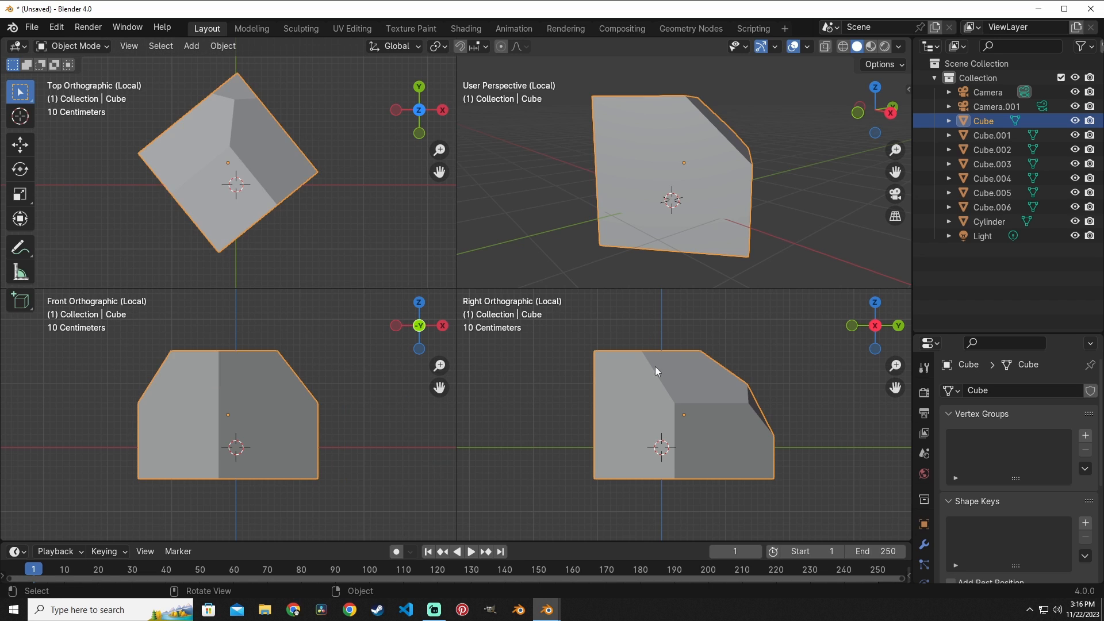
pyautogui.click(332, 363)
pyautogui.click(623, 102)
pyautogui.moveTo(690, 166); pyautogui.dragTo(577, 172, button='middle')
pyautogui.scroll(3, 637, 168)
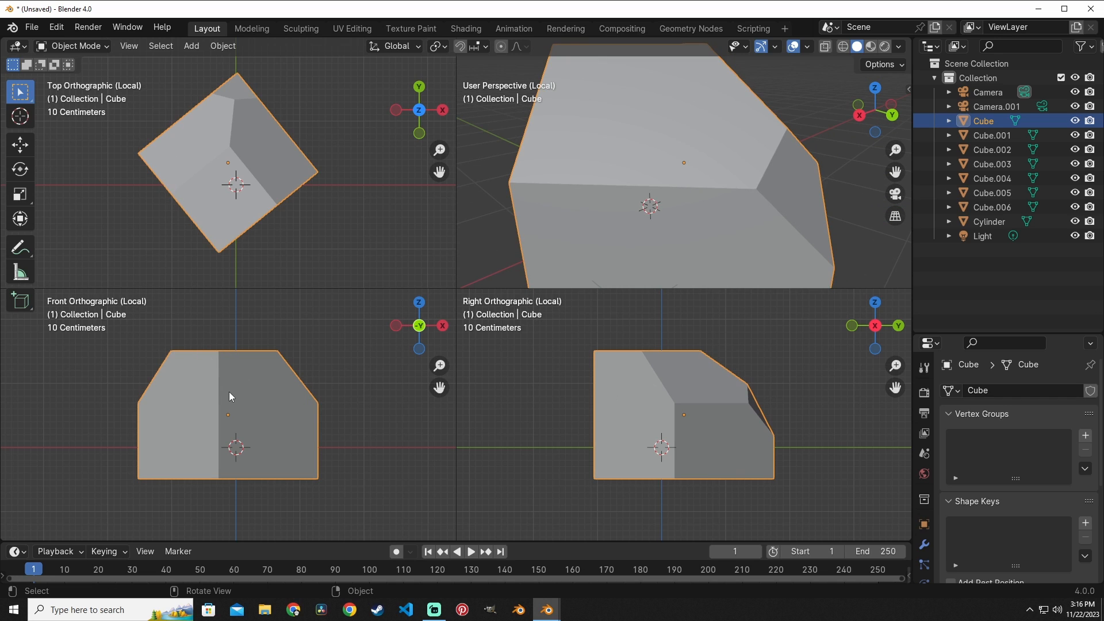
# - Shift the cube along the X axis with the Move tool, working in the Front and Top quadrants
pyautogui.click(313, 371)
pyautogui.click(189, 388)
pyautogui.click(22, 149)
pyautogui.moveTo(270, 417); pyautogui.dragTo(256, 417)
pyautogui.moveTo(263, 161)
pyautogui.mouseDown()
pyautogui.moveTo(297, 168)
pyautogui.moveTo(276, 164)
pyautogui.mouseUp()
# - Rotate the cube about its vertical axis into a diamond orientation and raise it about 0.15 m along Z
pyautogui.click(20, 169)
pyautogui.click(20, 144)
pyautogui.moveTo(685, 381); pyautogui.dragTo(685, 372)
pyautogui.scroll(-2, 668, 212)
pyautogui.moveTo(668, 213); pyautogui.dragTo(660, 199, button='middle')
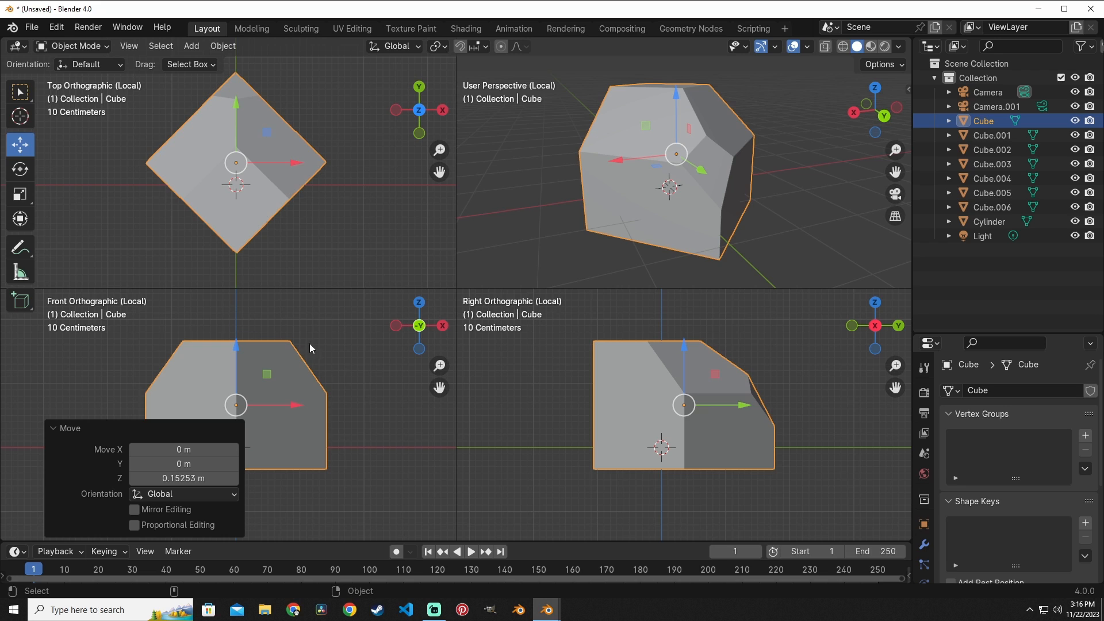
# - Set the User Perspective quadrant to the Top viewpoint and orbit it back out to a perspective view
pyautogui.click(330, 333)
pyautogui.click(236, 163)
pyautogui.click(136, 51)
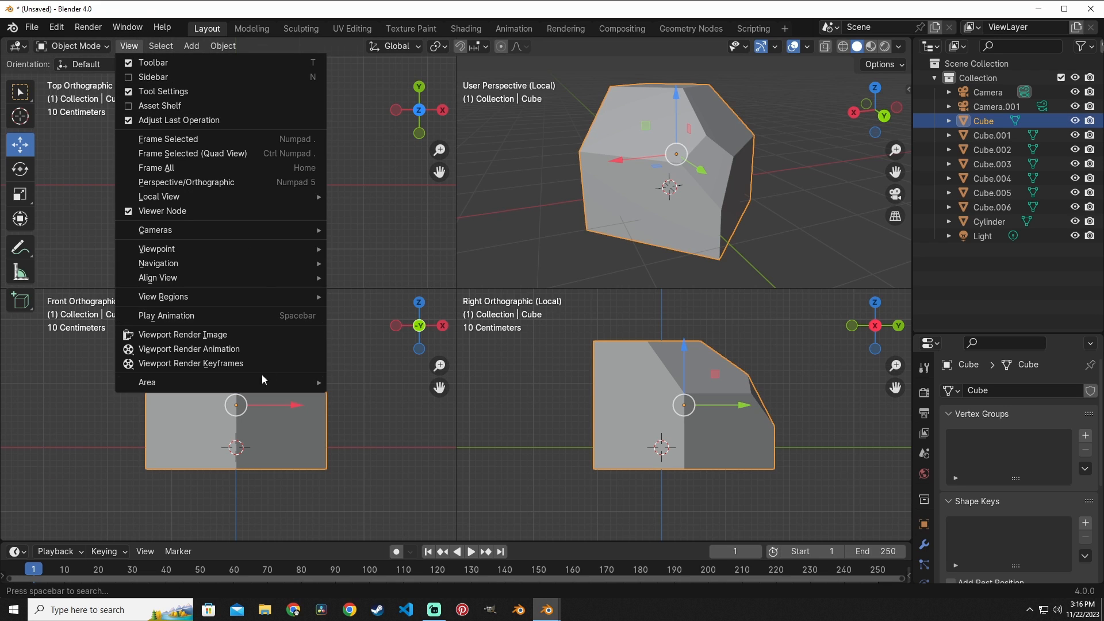
pyautogui.moveTo(258, 384)
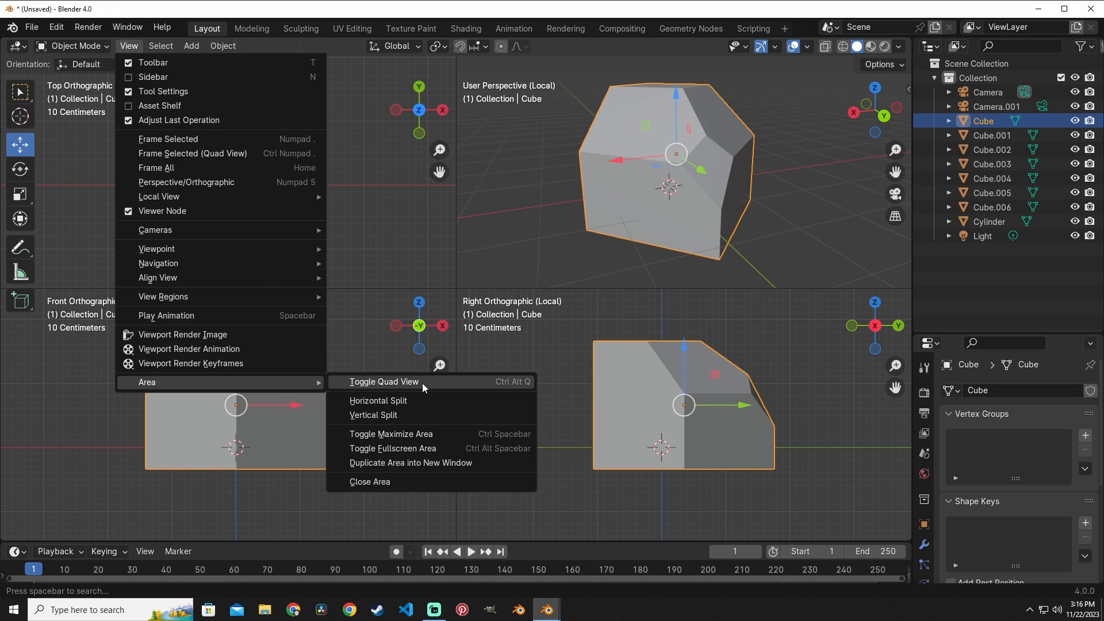
pyautogui.moveTo(252, 242)
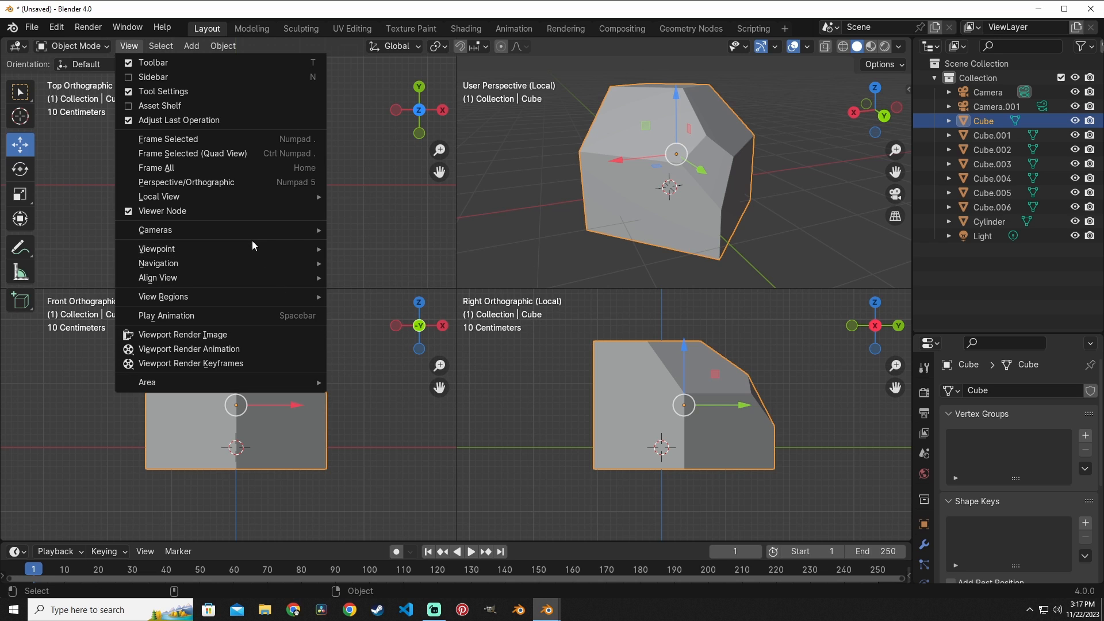
pyautogui.click(368, 267)
pyautogui.press('KP_7')
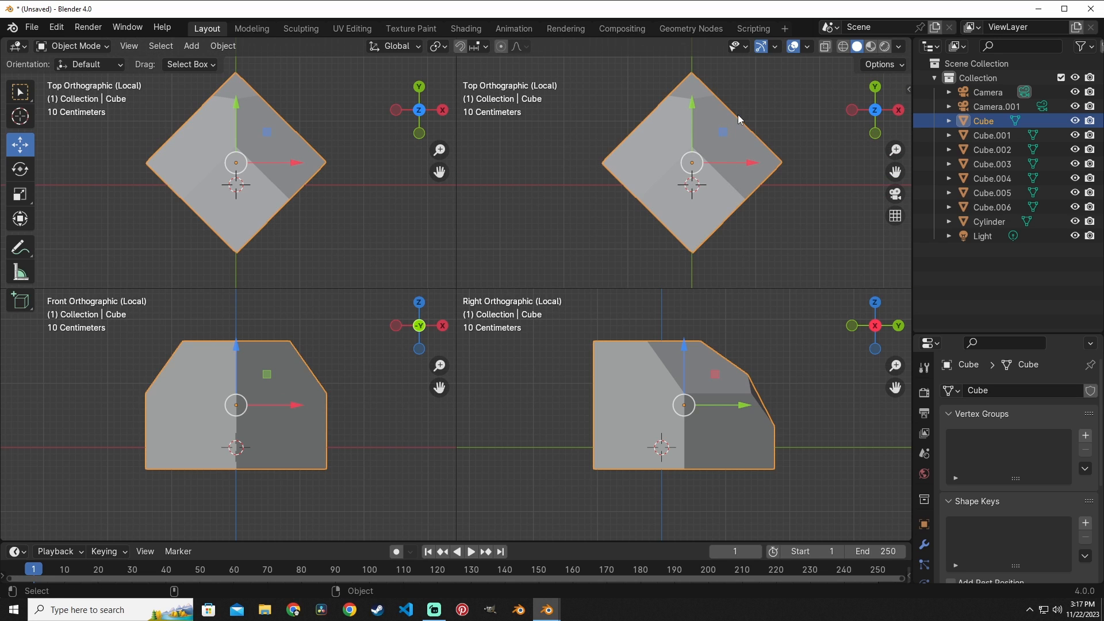
pyautogui.moveTo(571, 124); pyautogui.dragTo(633, 128, button='middle')
# - Turn off Quad View to return to a single viewport and deselect the cube
pyautogui.click(129, 46)
pyautogui.moveTo(229, 382)
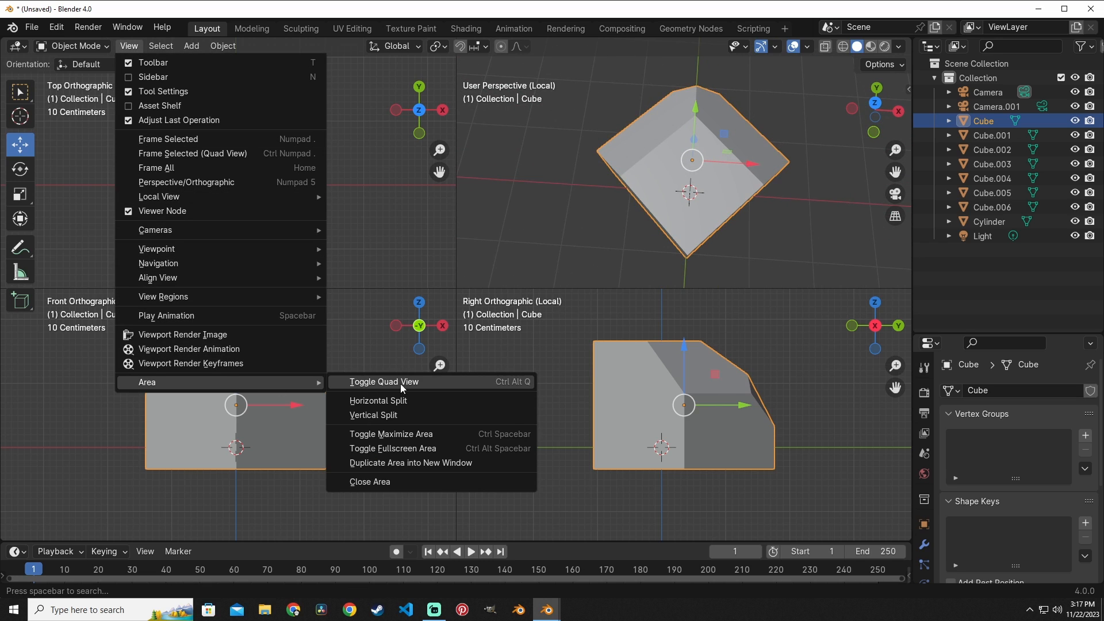
pyautogui.click(419, 382)
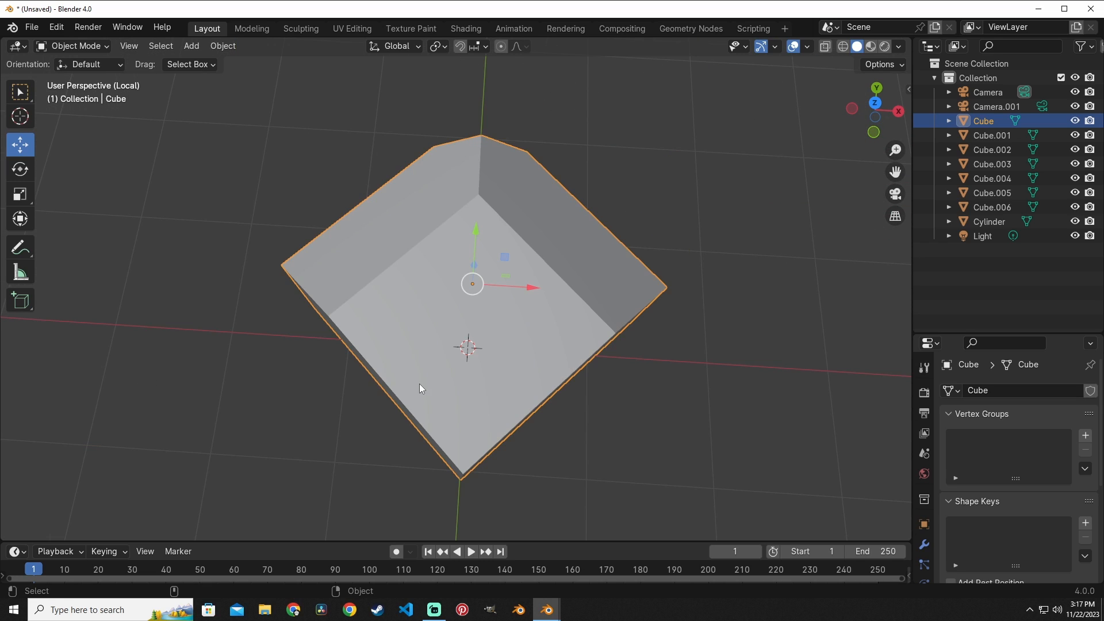
pyautogui.click(253, 165)
# - Cycle the isolated cube twice through the Top, Front and Right viewpoints
pyautogui.click(128, 46)
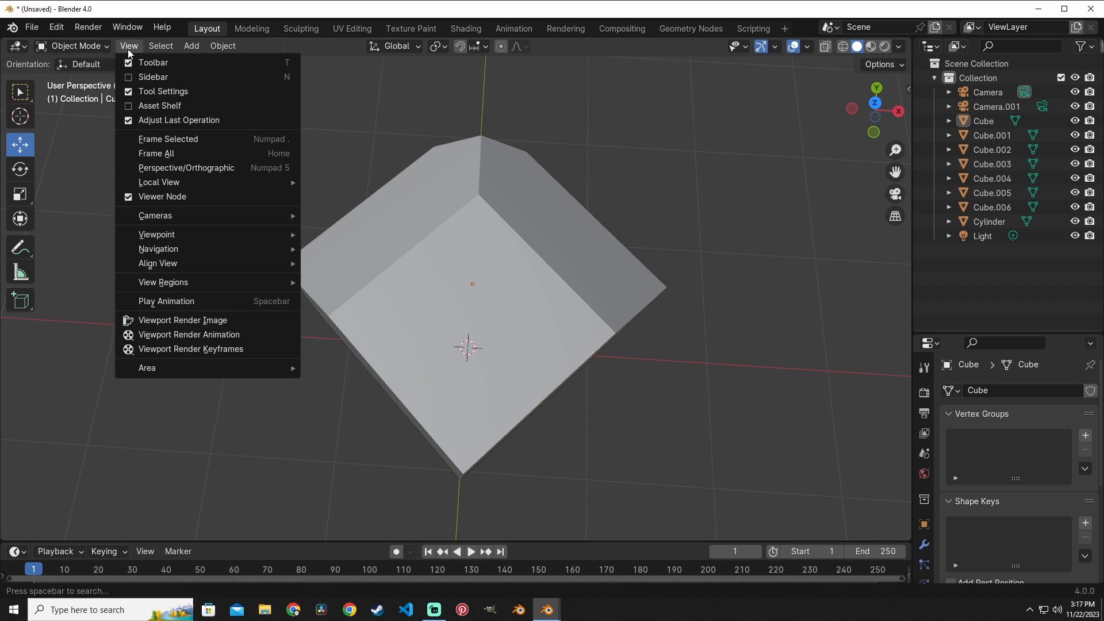
pyautogui.click(72, 46)
pyautogui.click(128, 43)
pyautogui.moveTo(215, 236)
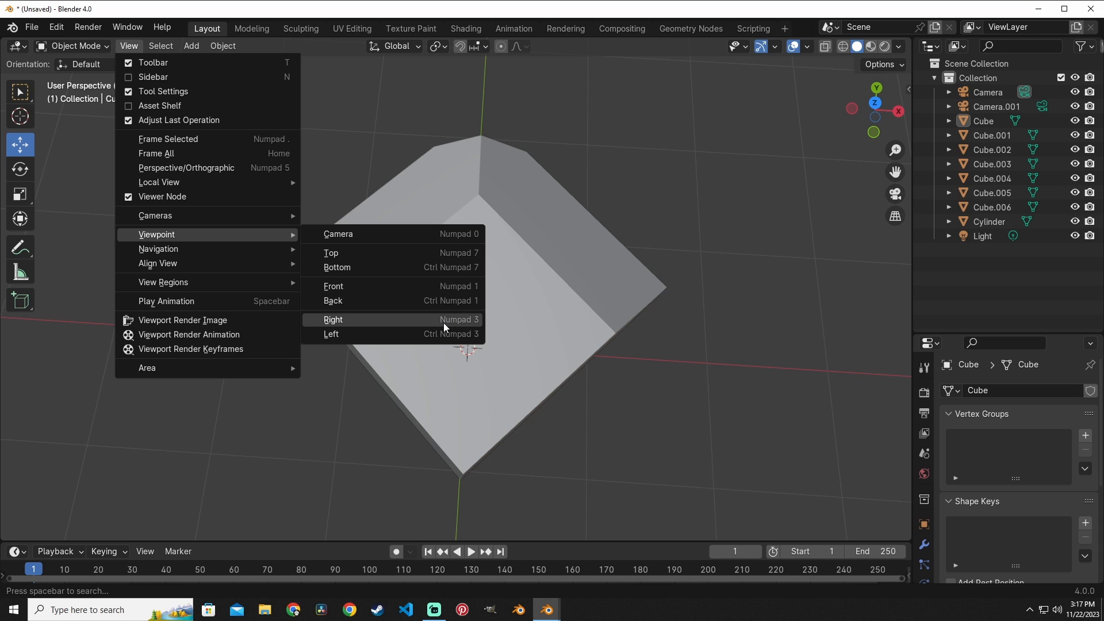
pyautogui.press('KP_7')
pyautogui.press('KP_1')
pyautogui.press('KP_3')
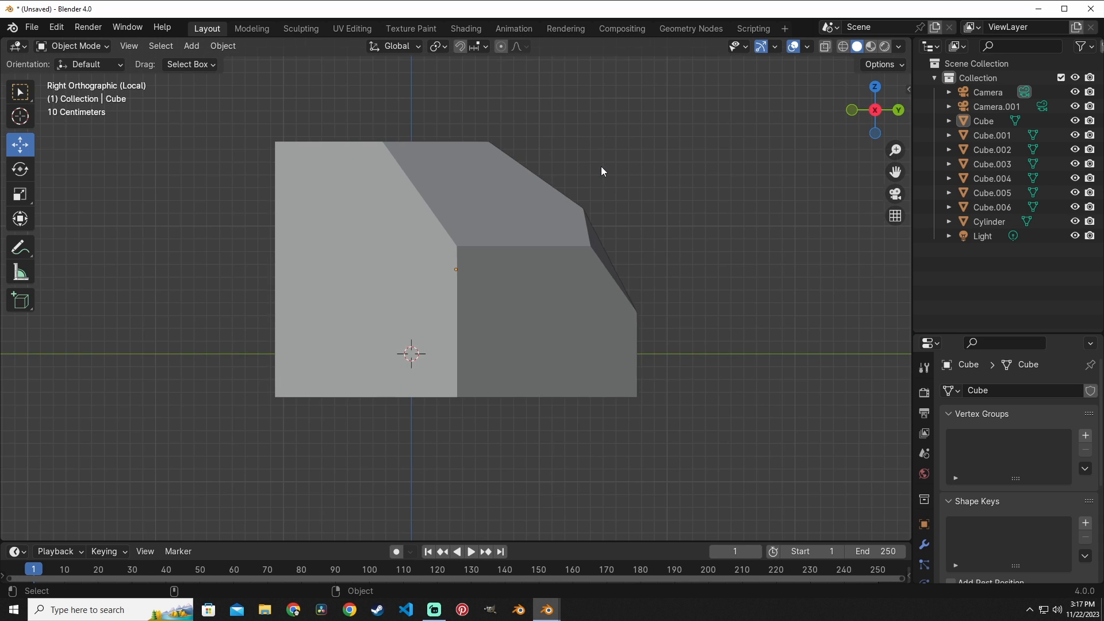
pyautogui.press('KP_7')
pyautogui.press('KP_1')
pyautogui.press('KP_3')
# - Compare opposite viewpoints of the cube: Left with Right, Back with Front, and Top with Bottom
pyautogui.press('ctrl+KP_3')
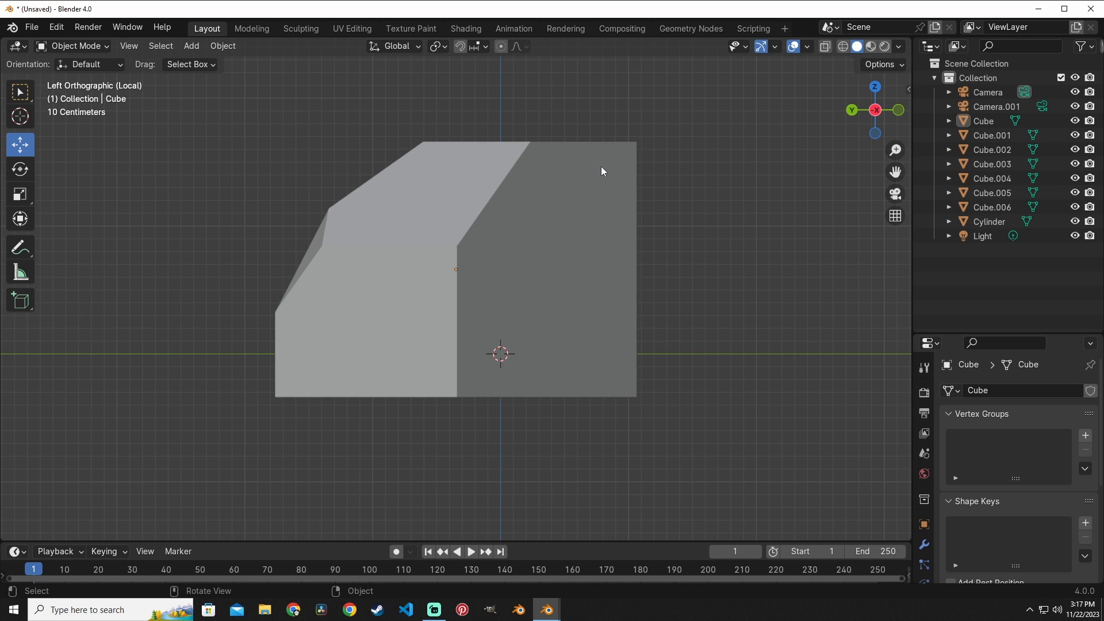
pyautogui.press('KP_3')
pyautogui.press('ctrl+KP_1')
pyautogui.press('KP_1')
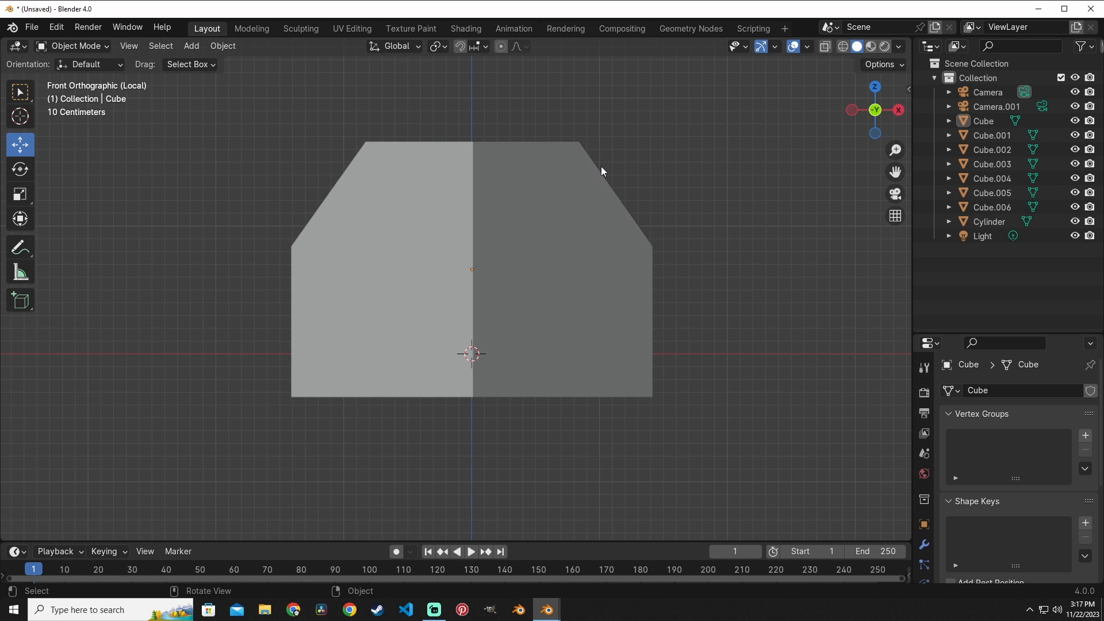
pyautogui.press('ctrl+KP_1')
pyautogui.press('KP_7')
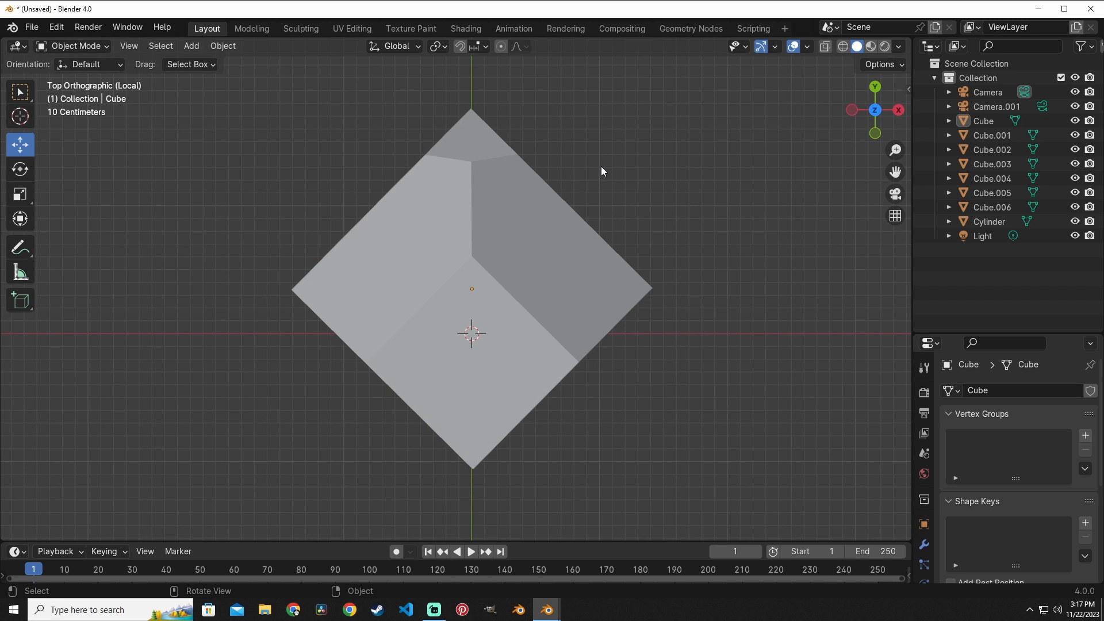
pyautogui.press('ctrl+KP_7')
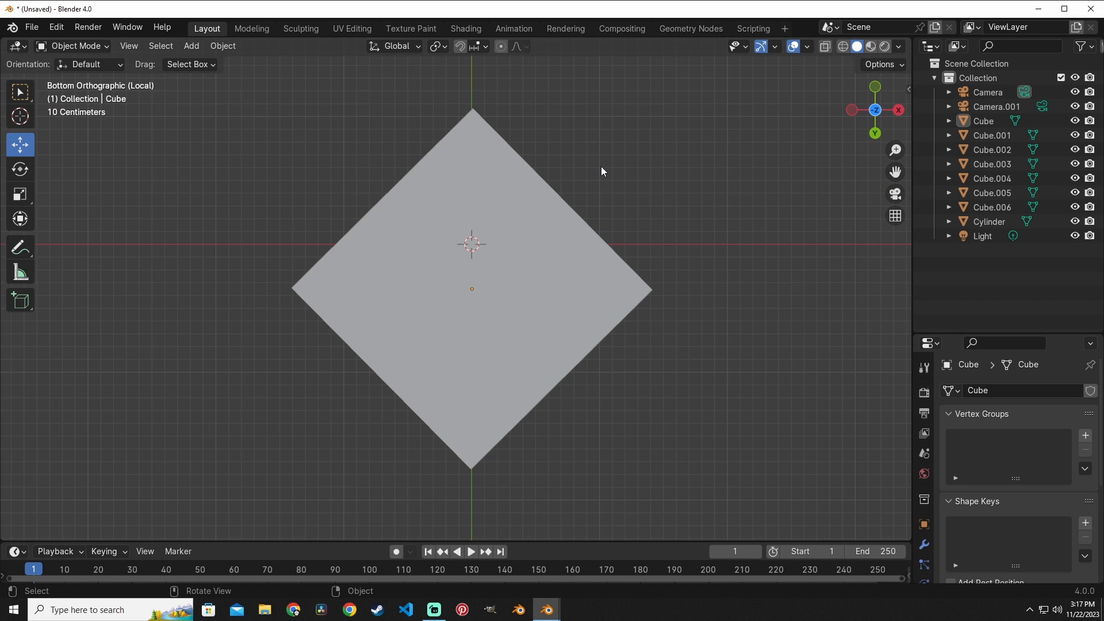
# - Run through the Top, Front, Back and Right viewpoints of the cube, ending on Left
pyautogui.press('KP_7')
pyautogui.press('KP_1')
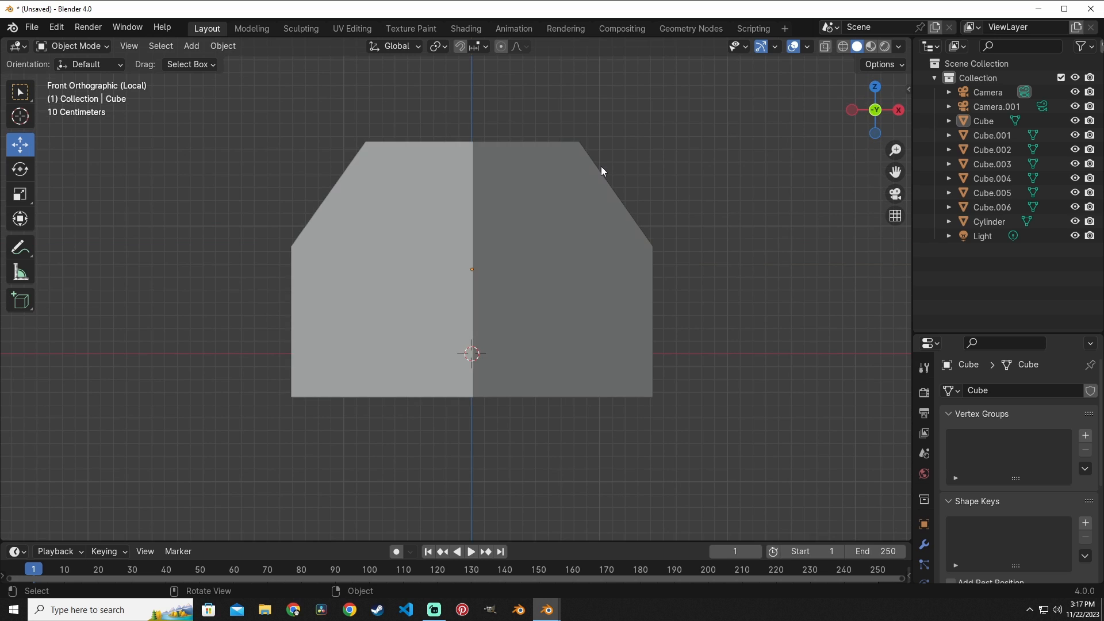
pyautogui.press('ctrl+KP_1')
pyautogui.press('KP_3')
pyautogui.press('ctrl+KP_3')
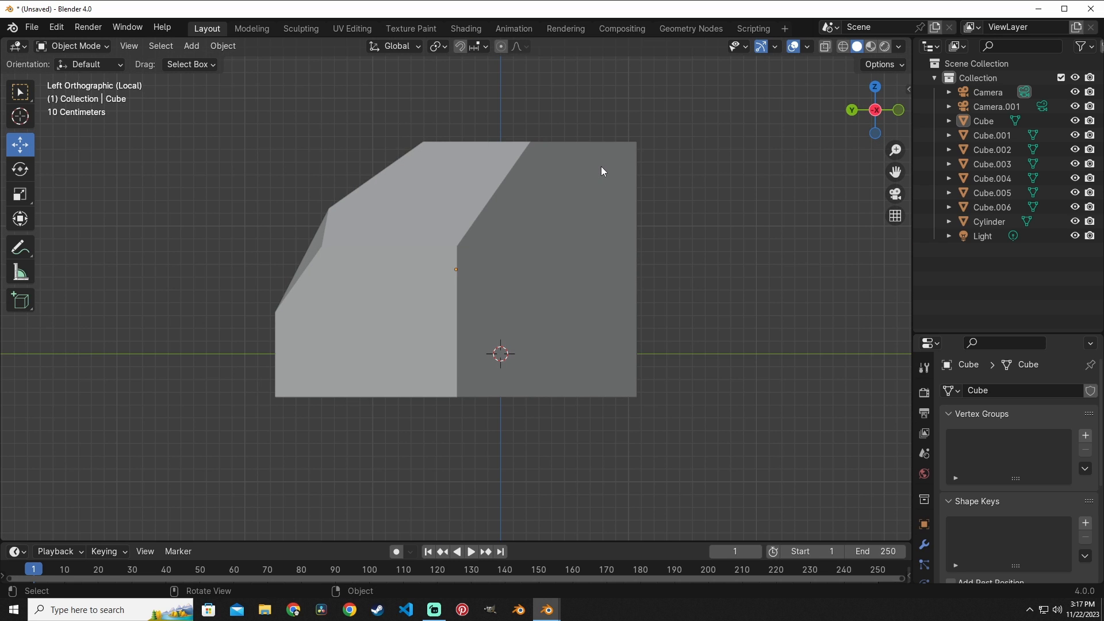
# - Exit Local View to bring the whole scene back into the viewport
pyautogui.click(134, 45)
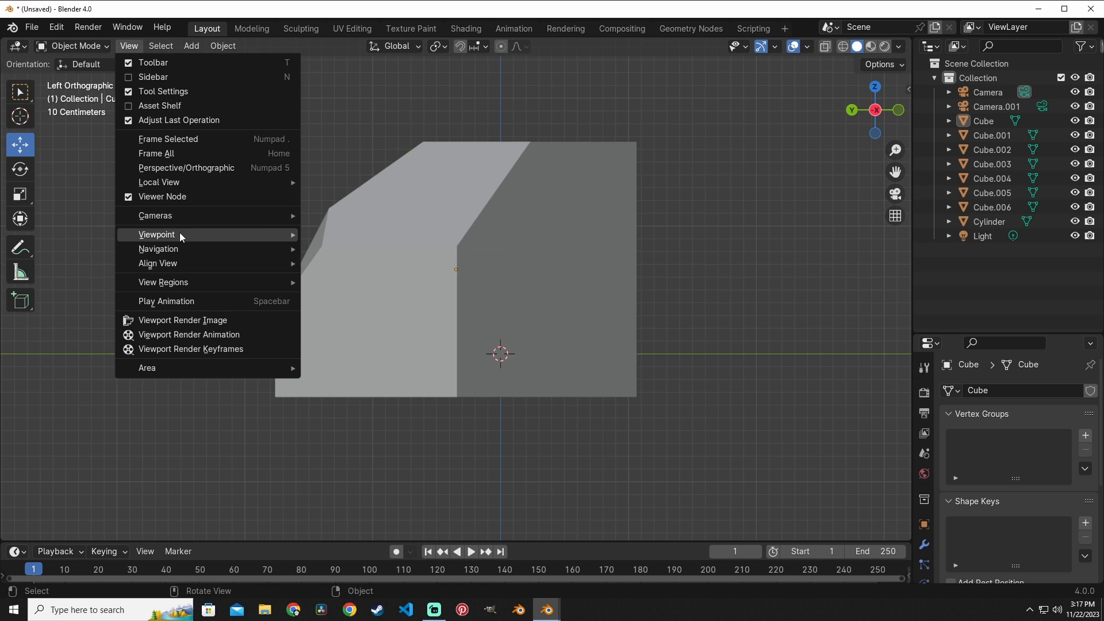
pyautogui.moveTo(179, 232)
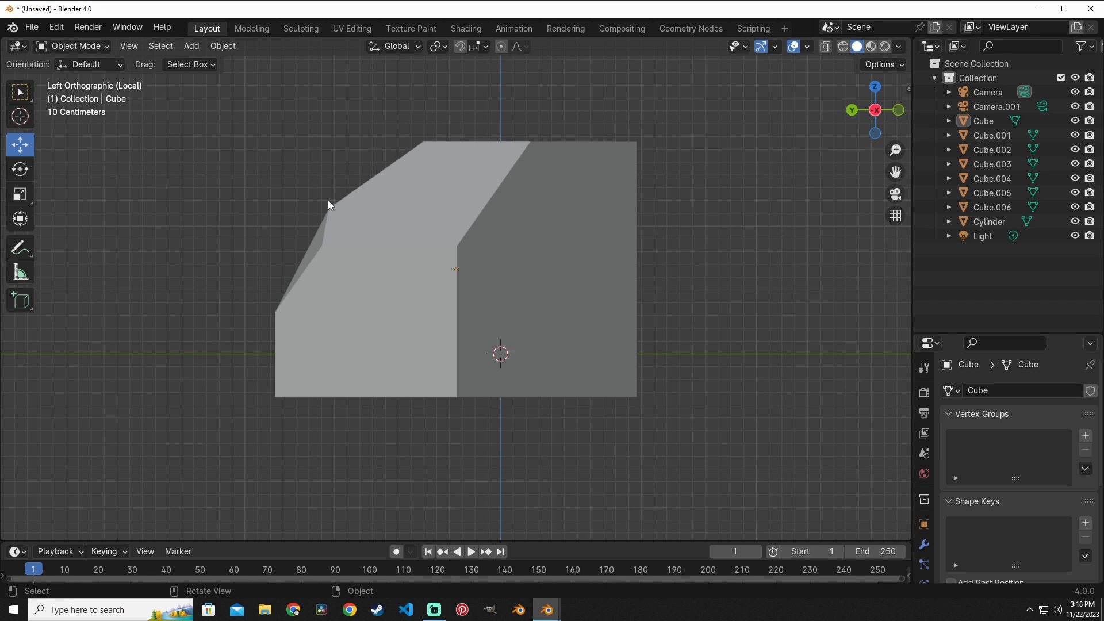
pyautogui.press('KP_Divide')
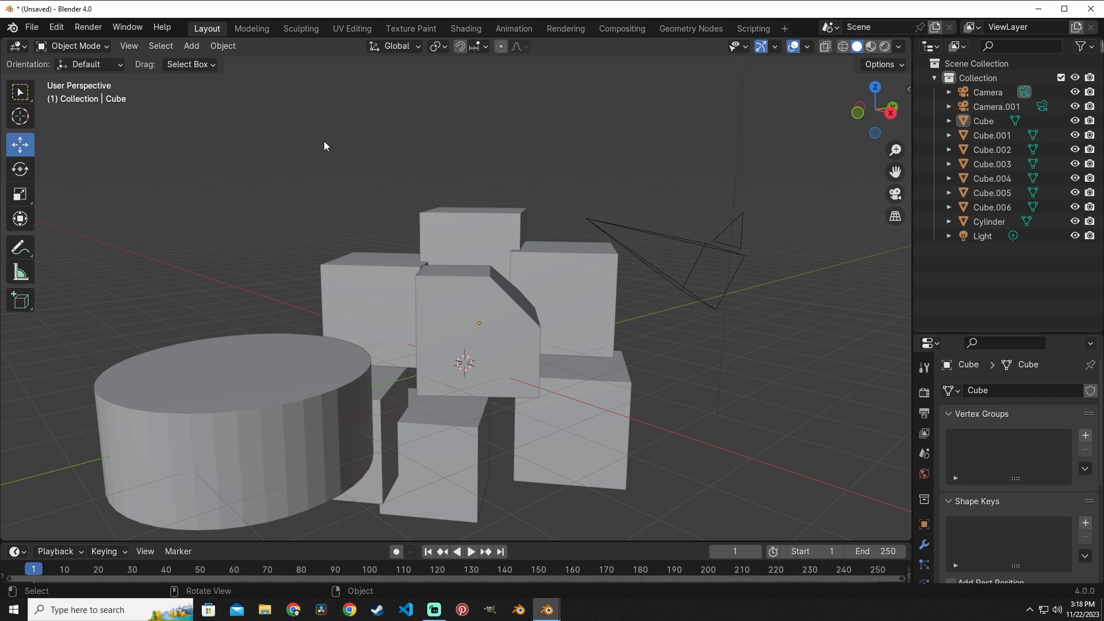
# - Orbit the scene view one increment with Orbit Left and return it with Orbit Right
pyautogui.click(123, 46)
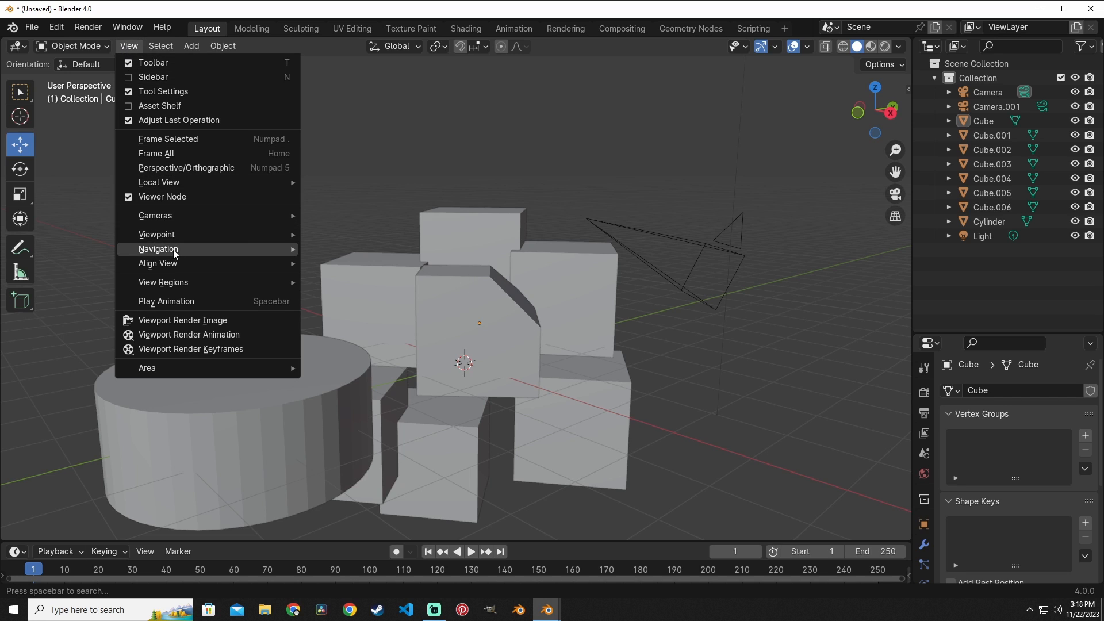
pyautogui.moveTo(174, 253)
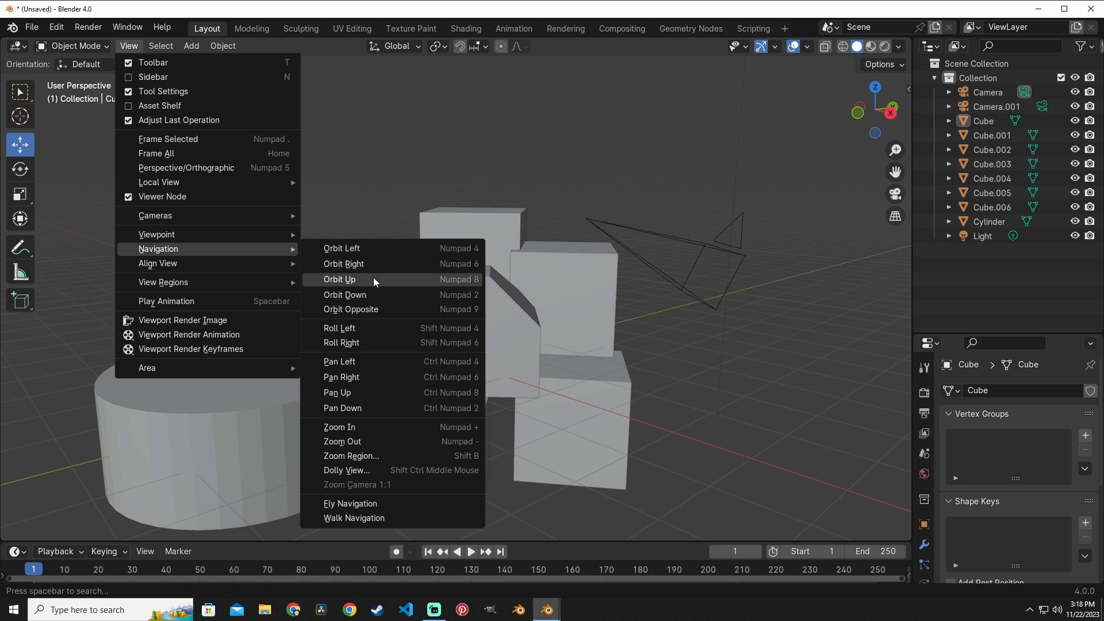
pyautogui.click(432, 252)
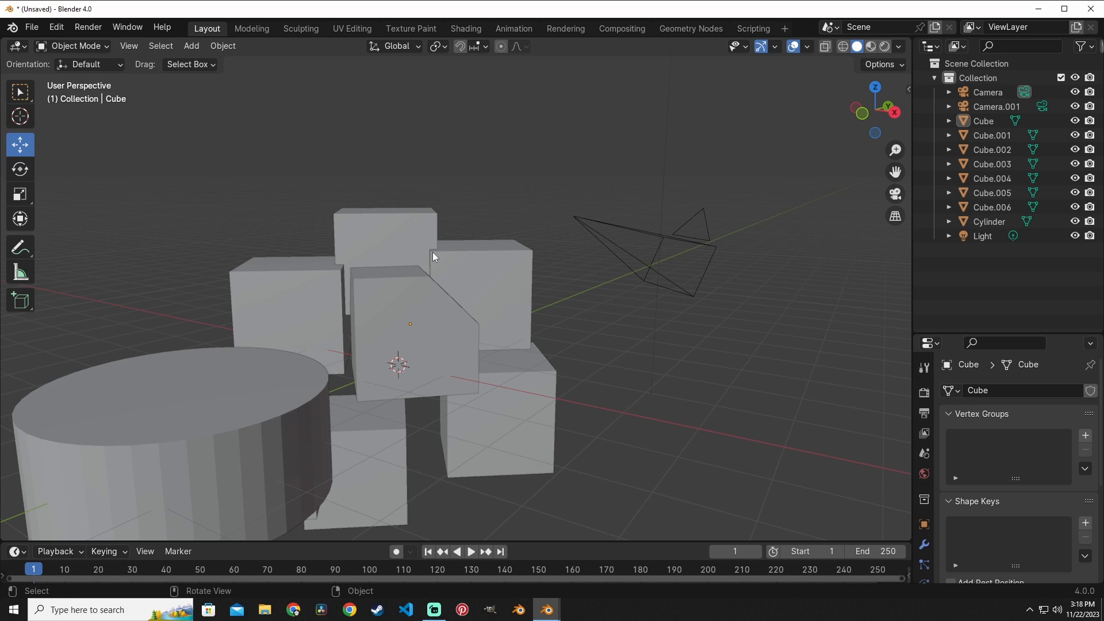
pyautogui.click(133, 45)
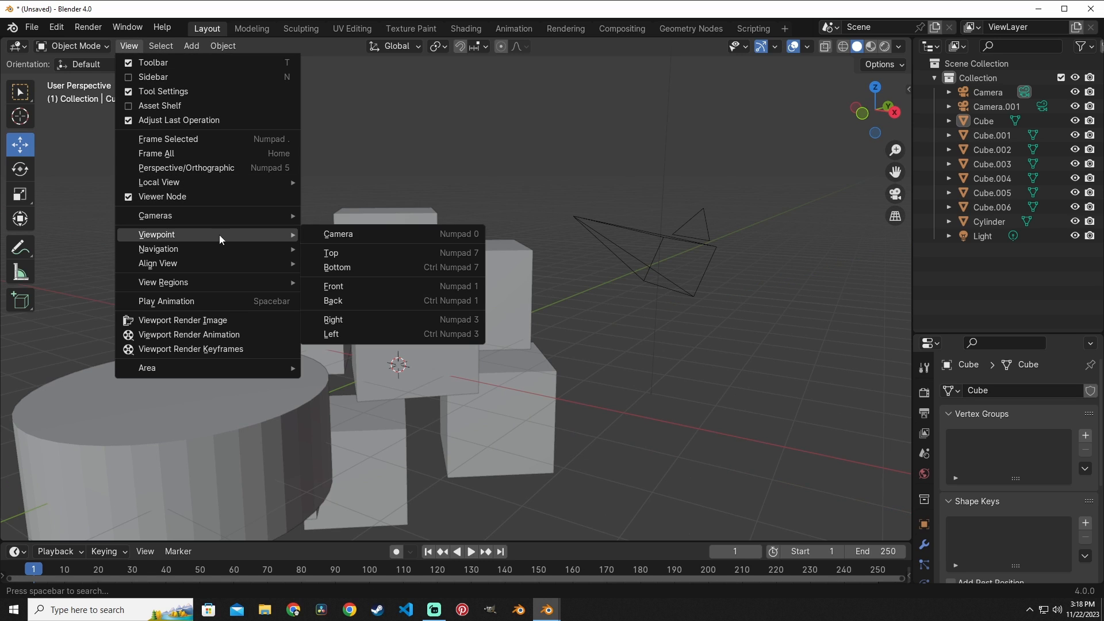
pyautogui.moveTo(198, 248)
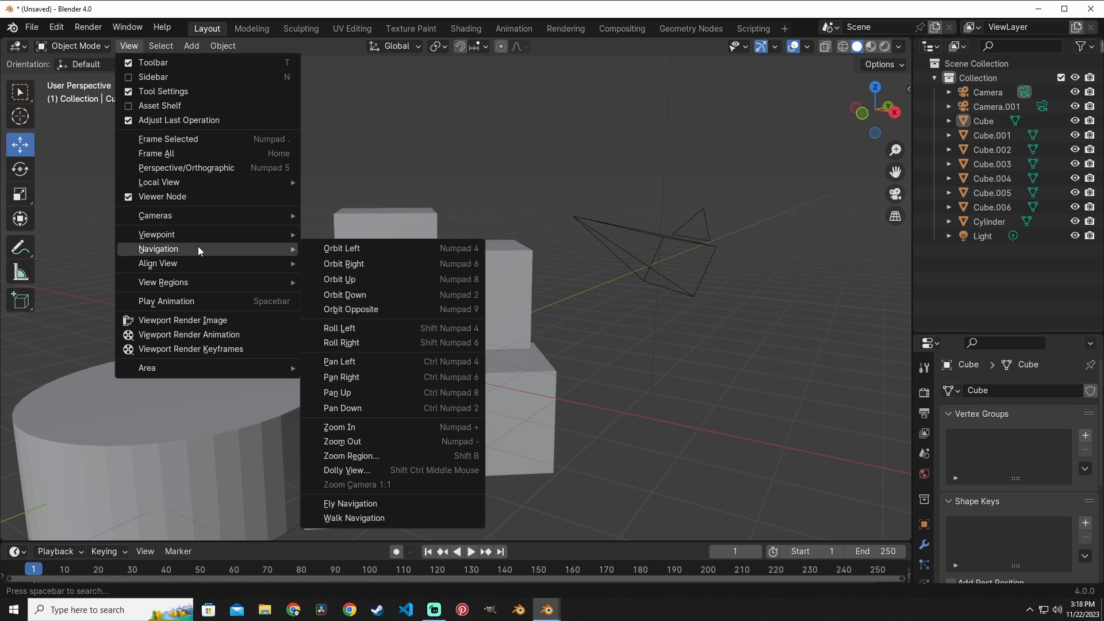
pyautogui.click(394, 265)
# - Raise the viewing angle over the scene by one increment with the Orbit Up navigation command
pyautogui.click(129, 46)
pyautogui.moveTo(213, 248)
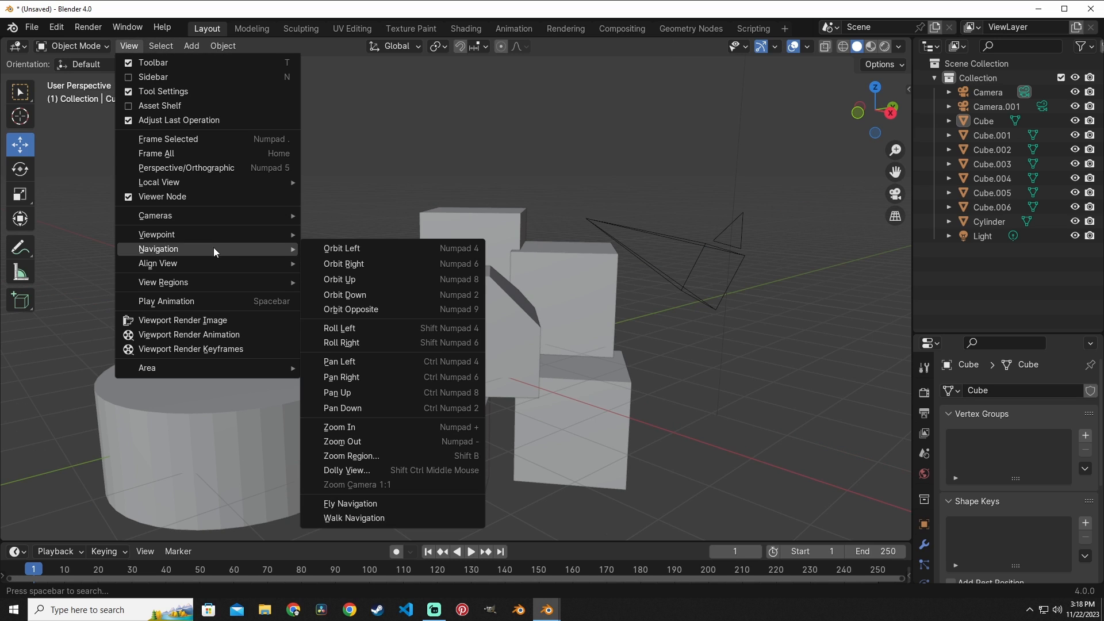
pyautogui.click(388, 284)
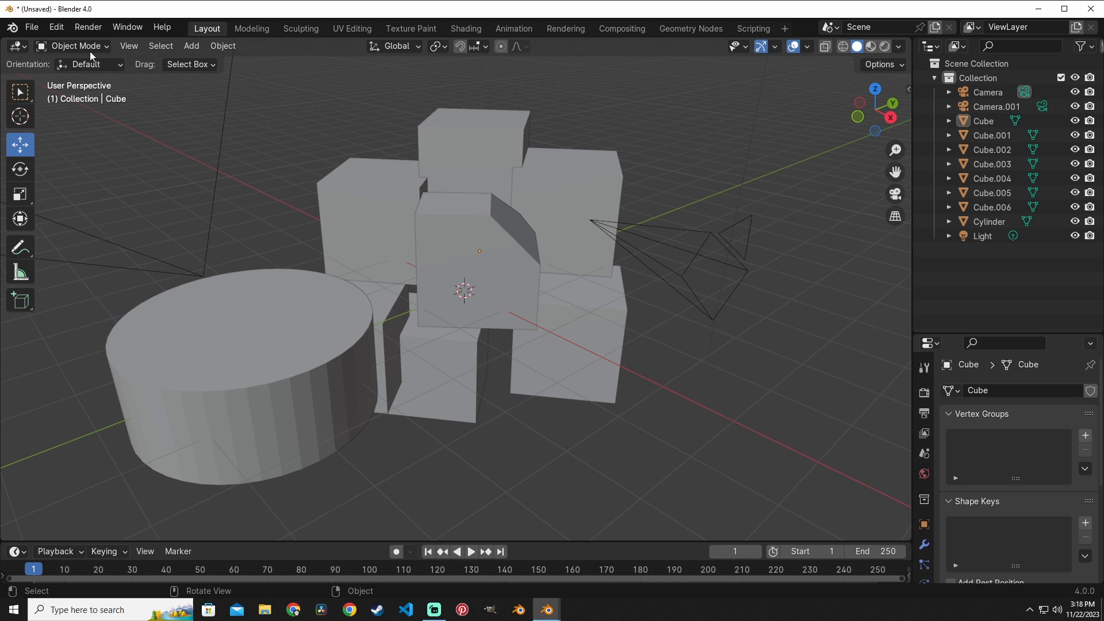
# - Pan the 3D view one increment with the Pan Left navigation command
pyautogui.click(129, 46)
pyautogui.moveTo(227, 249)
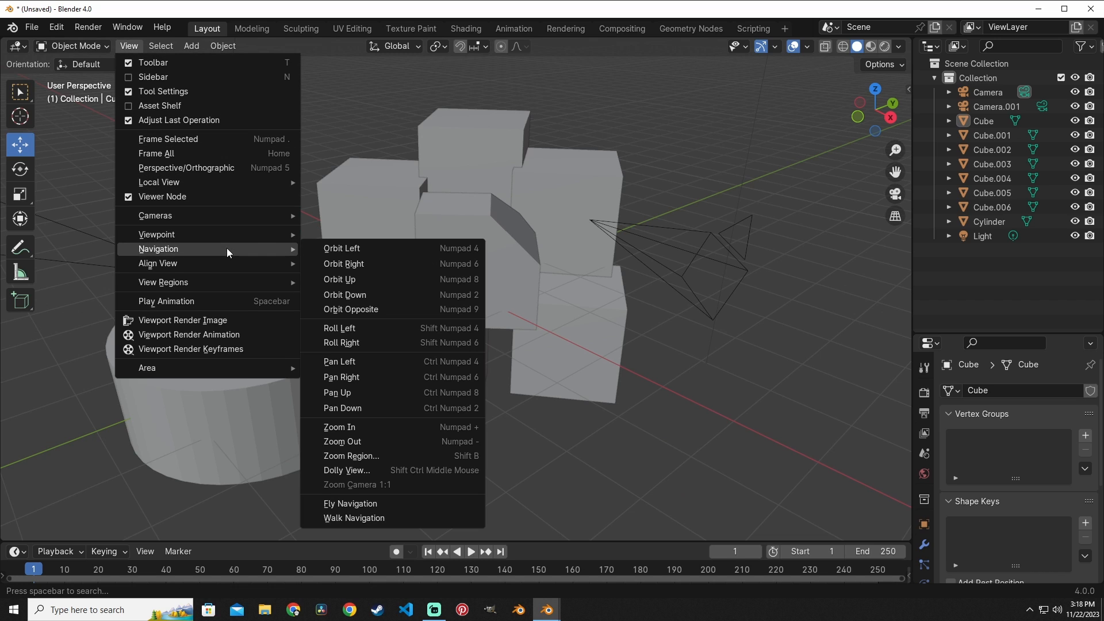
pyautogui.click(368, 361)
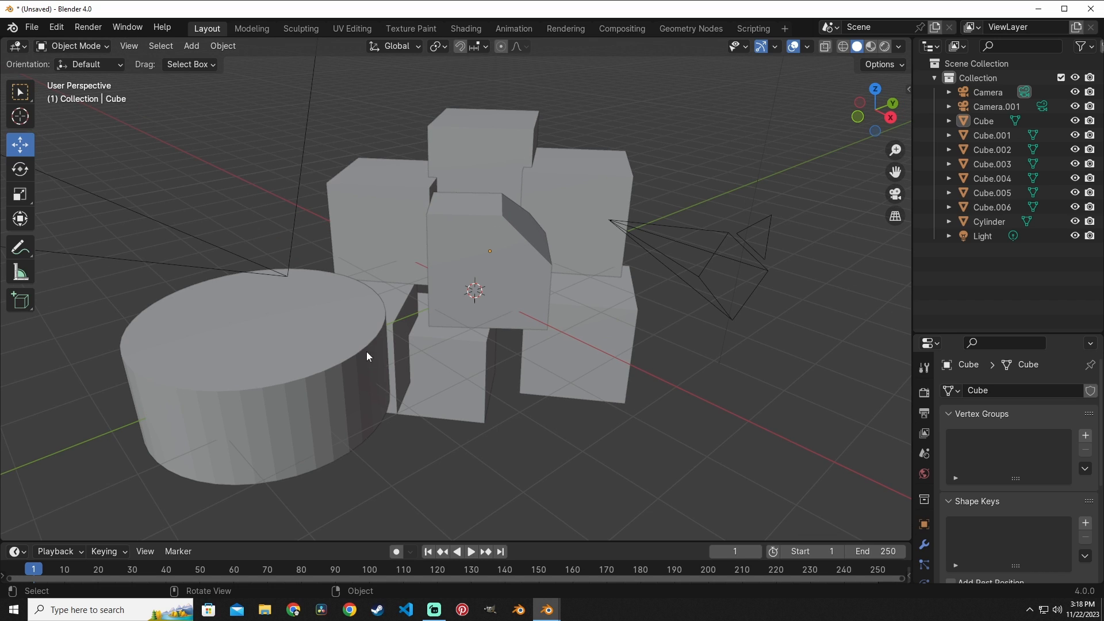
# - Zoom out from the scene and use Zoom Region to frame the group of cubes and the cylinder
pyautogui.click(120, 48)
pyautogui.moveTo(198, 248)
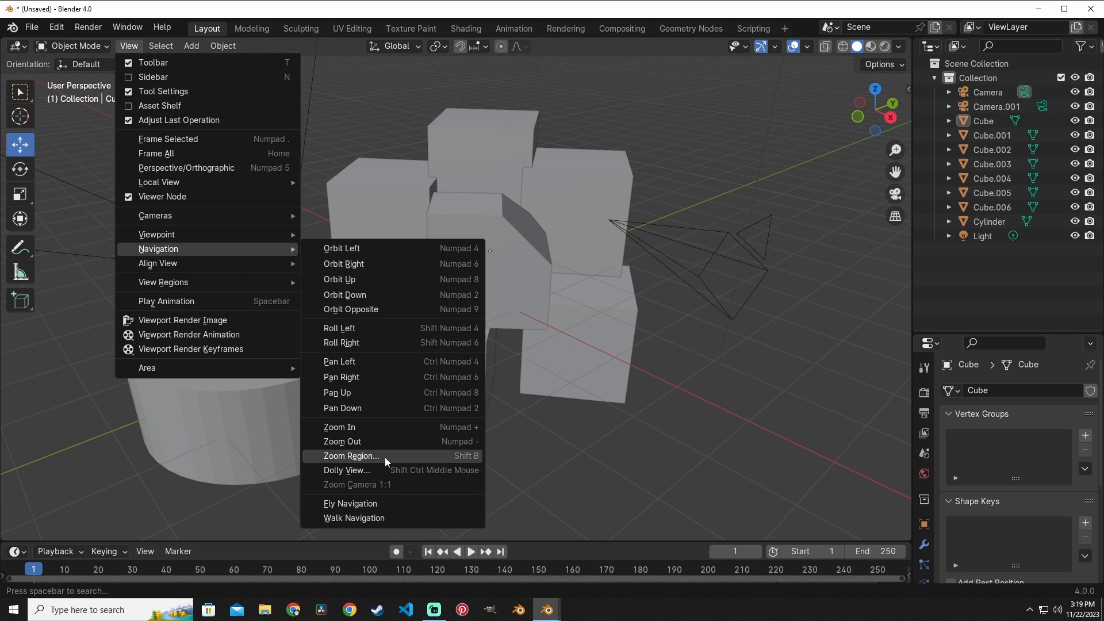
pyautogui.scroll(-4, 522, 320)
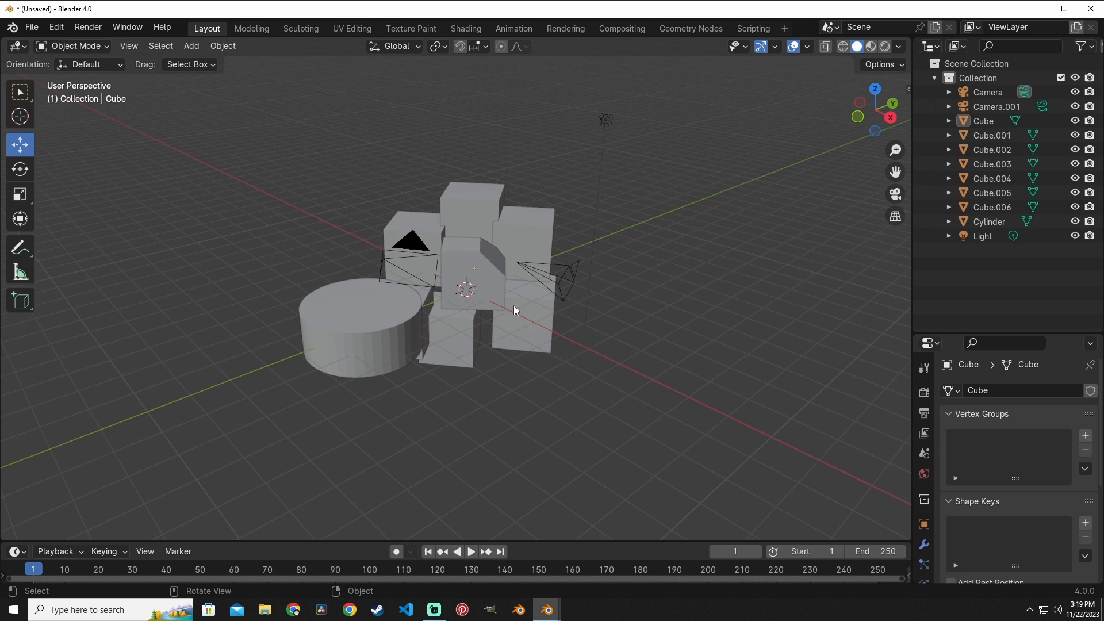
pyautogui.click(129, 45)
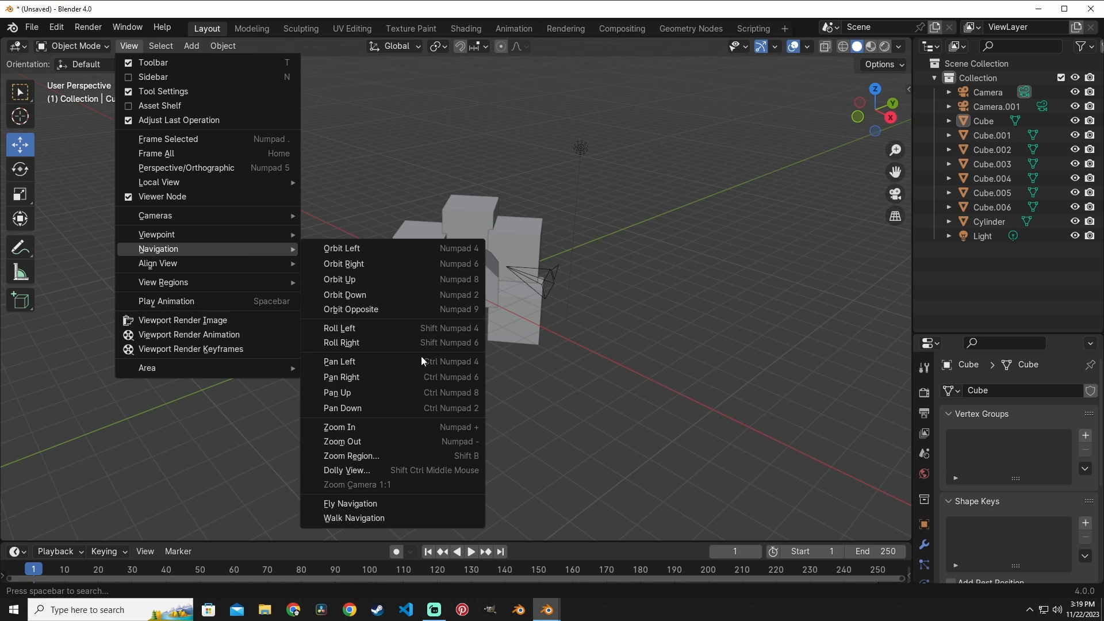
pyautogui.click(399, 456)
pyautogui.moveTo(285, 133); pyautogui.dragTo(651, 427)
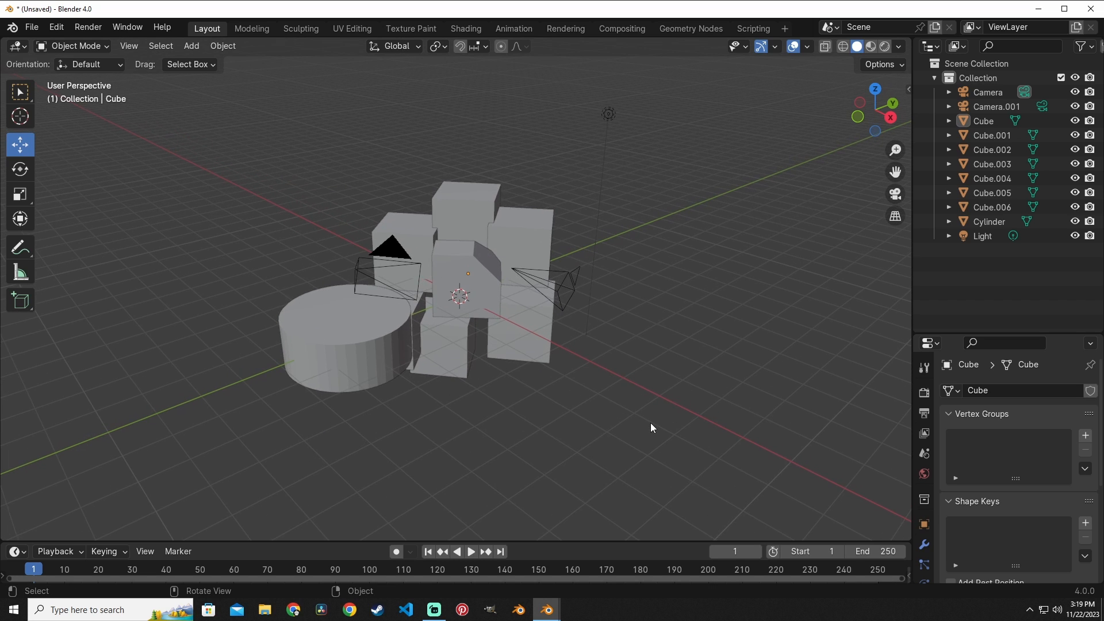
# - Use Dolly View to move the viewpoint in close to the stacked cubes and the cylinder
pyautogui.click(127, 50)
pyautogui.moveTo(209, 250)
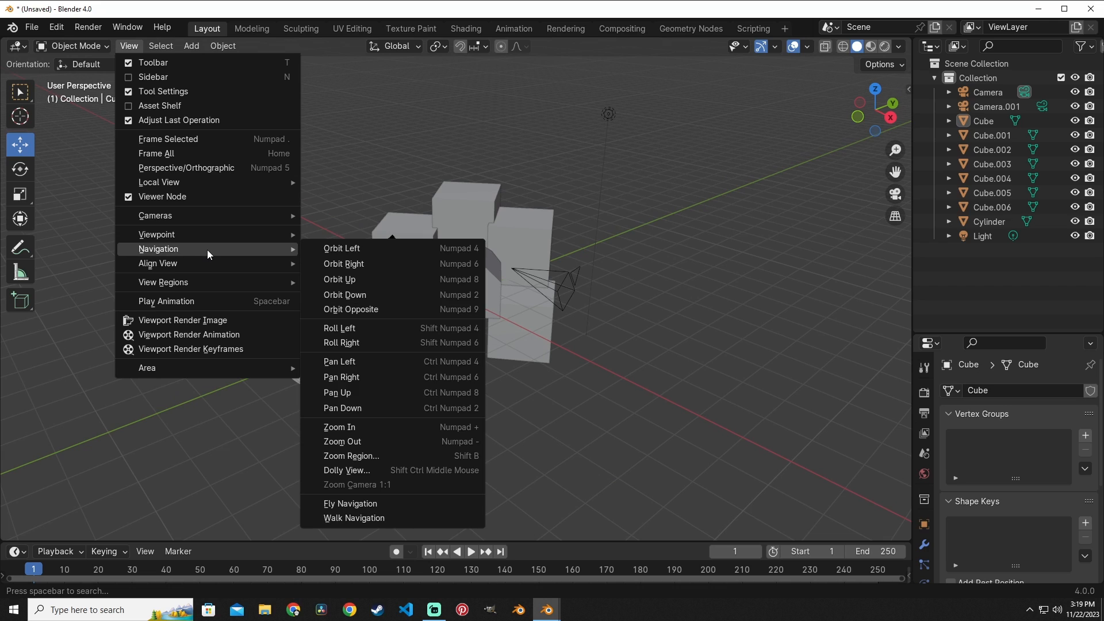
pyautogui.click(401, 474)
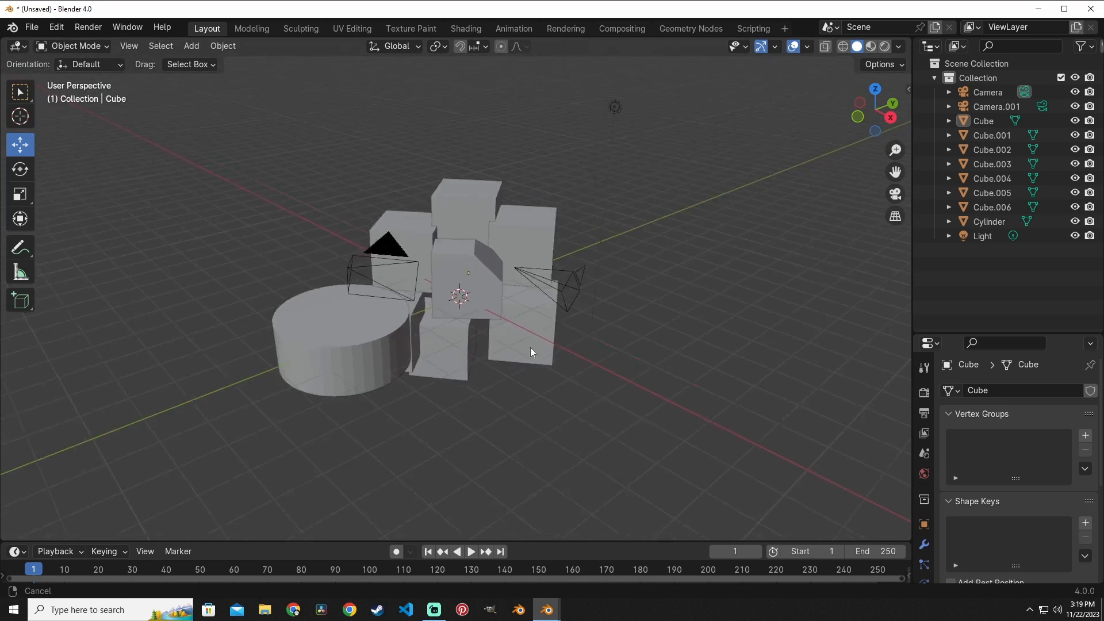
pyautogui.click(487, 307)
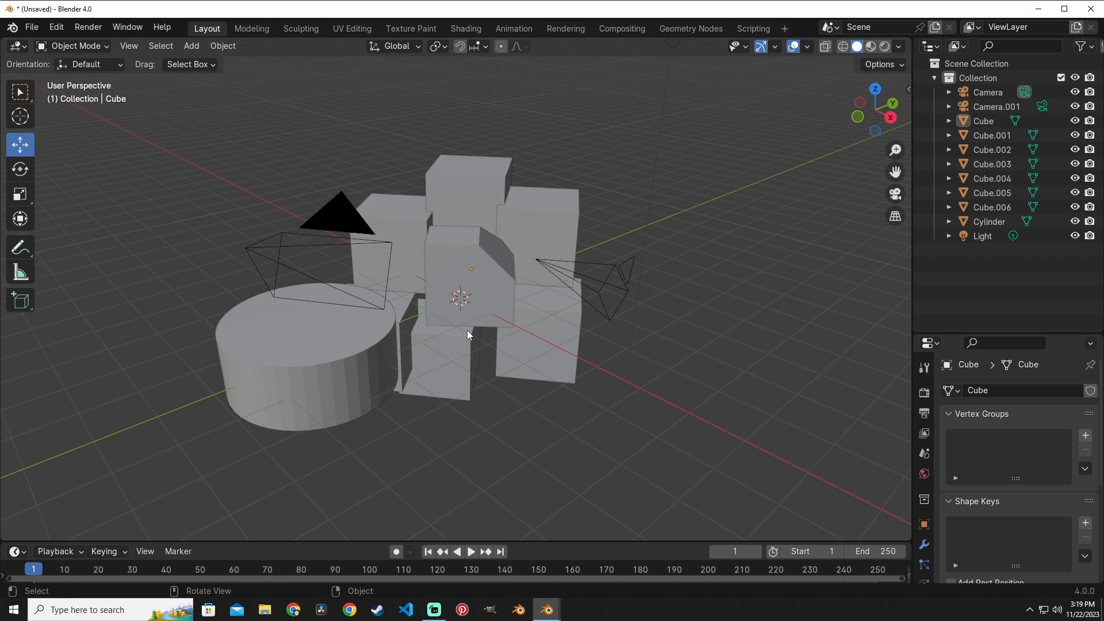
pyautogui.keyDown('ctrl'); pyautogui.keyDown('shift'); pyautogui.moveTo(508, 348); pyautogui.dragTo(452, 105, button='middle'); pyautogui.keyUp('shift'); pyautogui.keyUp('ctrl')
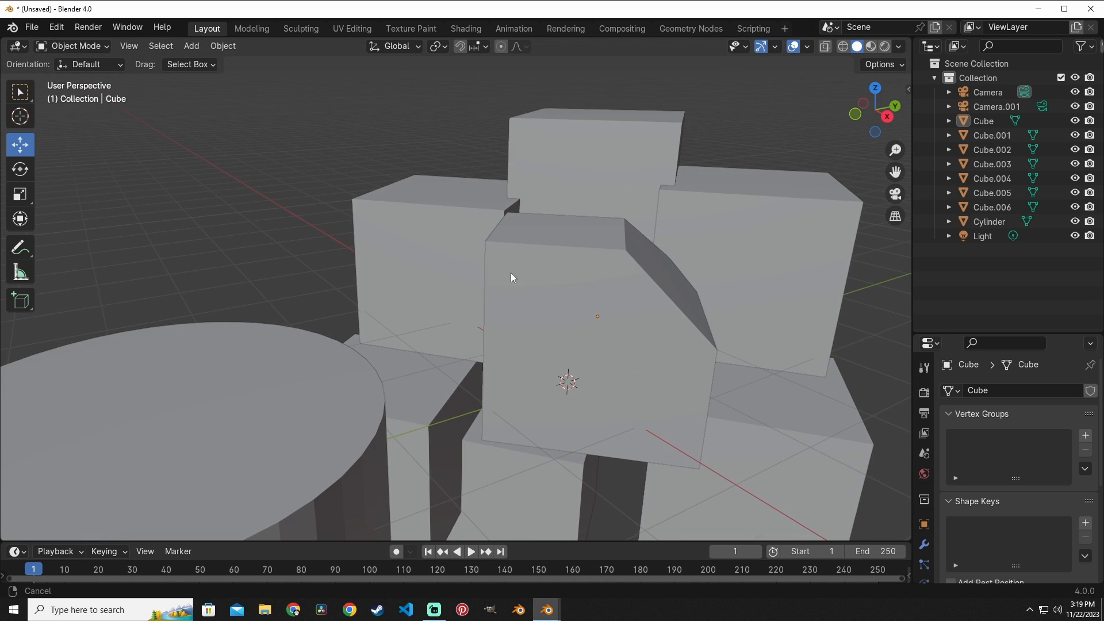
pyautogui.keyDown('ctrl'); pyautogui.keyDown('shift'); pyautogui.moveTo(582, 433); pyautogui.dragTo(825, 231, button='middle'); pyautogui.keyUp('shift'); pyautogui.keyUp('ctrl')
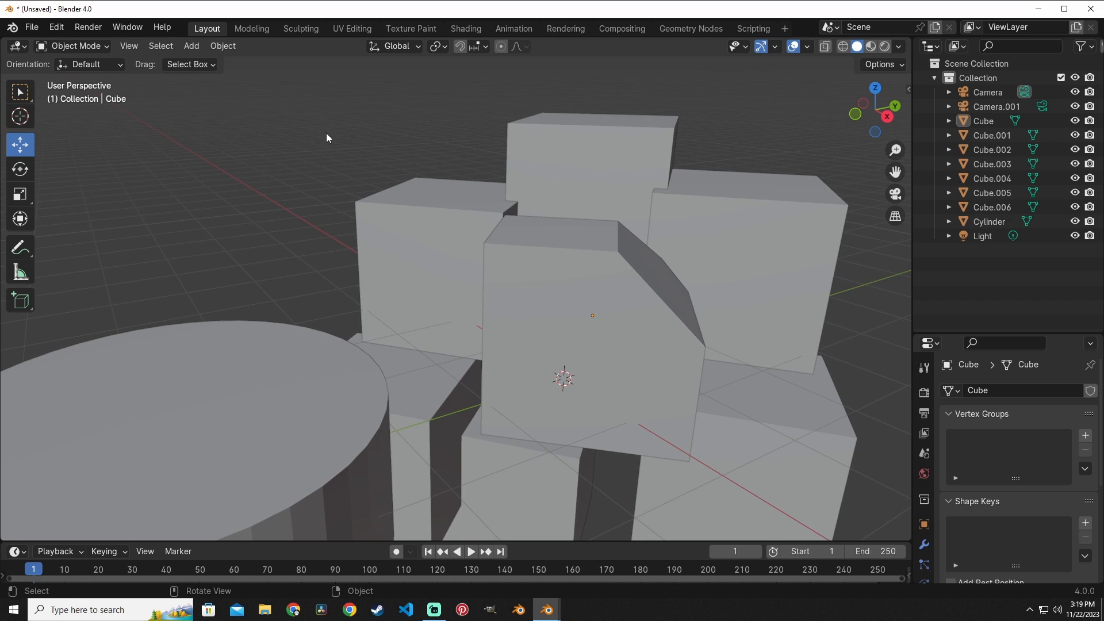
# - Start Walk Navigation inside the curved room of caphole.blend and walk forward and sideways along the windowed wall
pyautogui.scroll(-4, 293, 120)
pyautogui.click(129, 45)
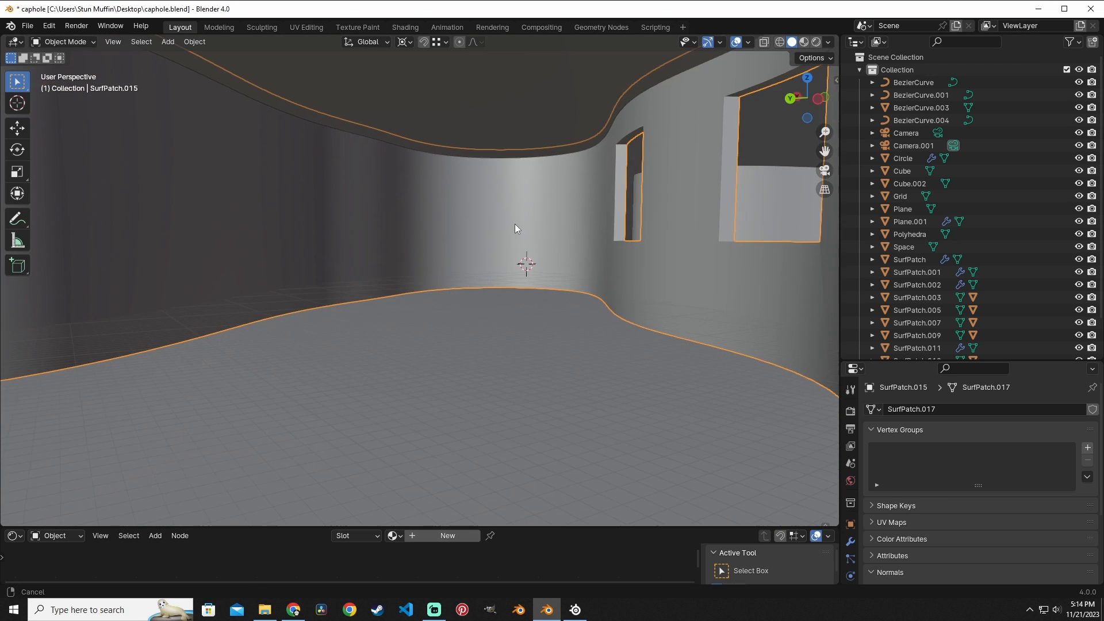
pyautogui.moveTo(537, 237); pyautogui.dragTo(566, 239, button='middle')
pyautogui.click(106, 43)
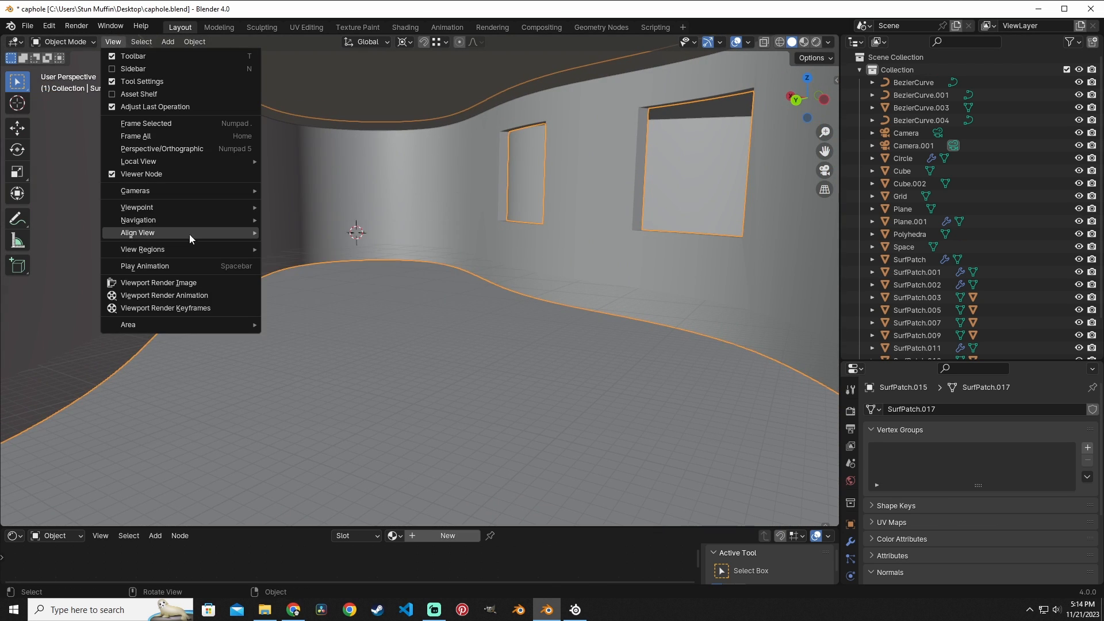
pyautogui.moveTo(191, 222)
pyautogui.click(336, 457)
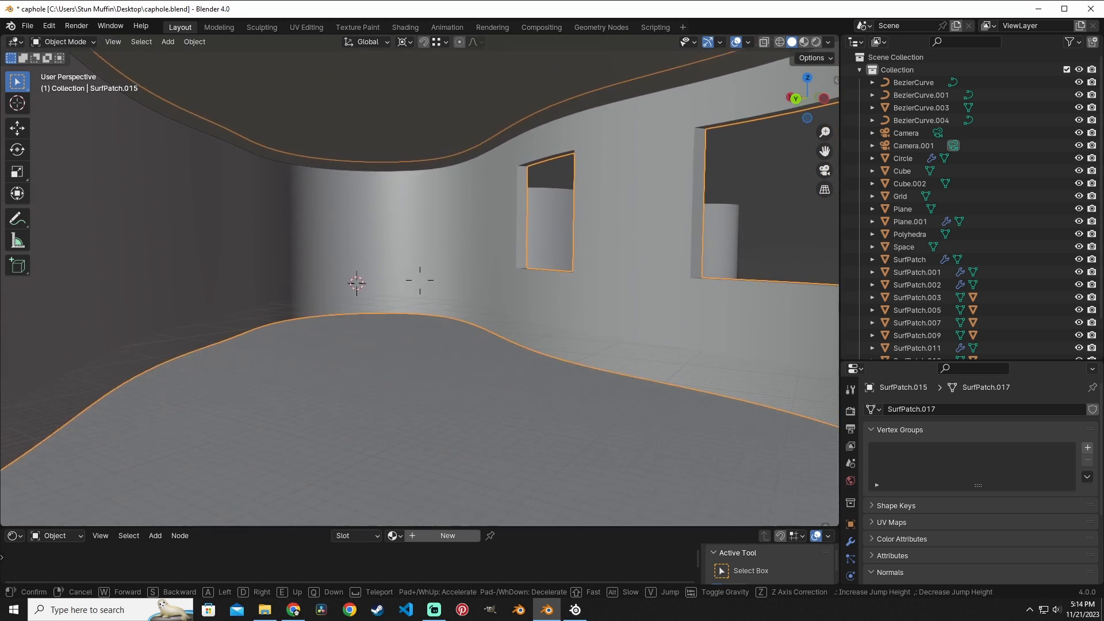
pyautogui.press('w')
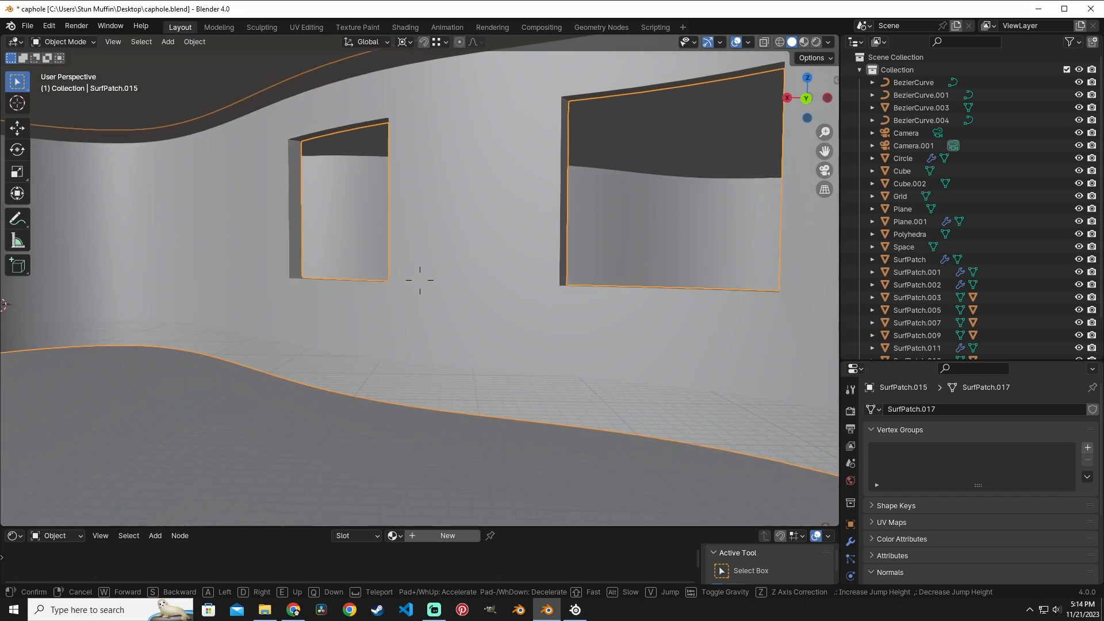
pyautogui.press('a')
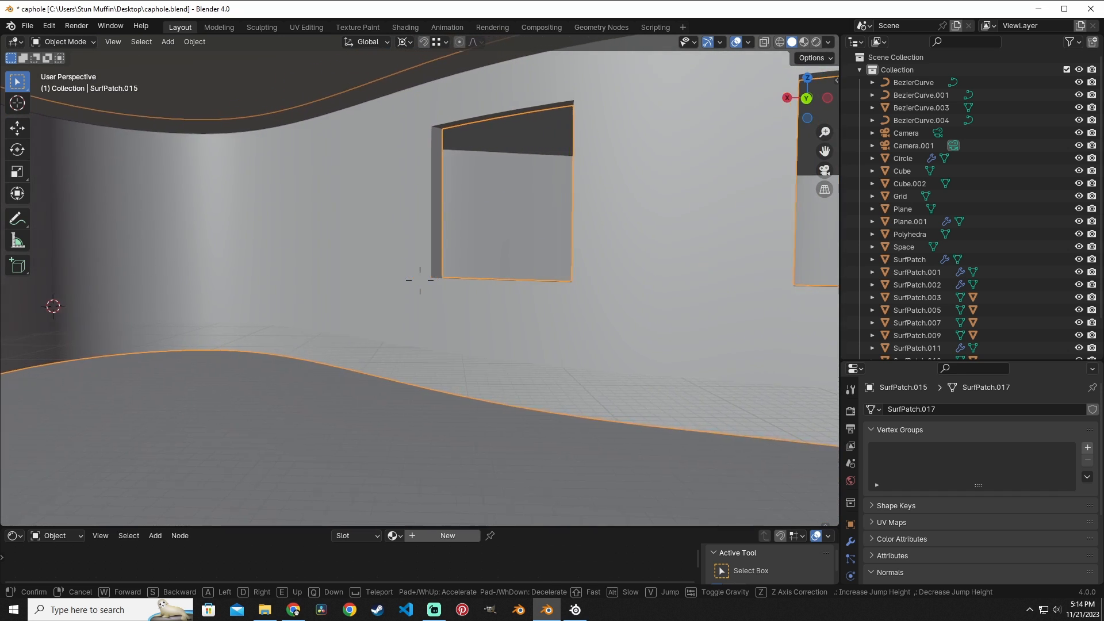
# - Teleport the walking viewpoint to three different spots in the curved room
pyautogui.press('space')
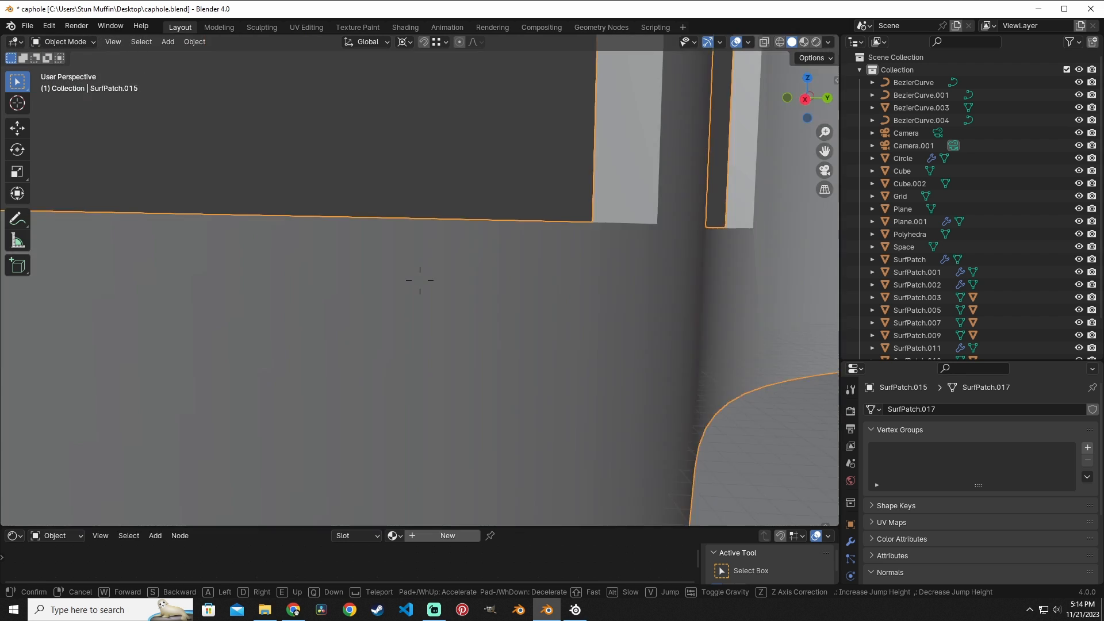
pyautogui.press('space')
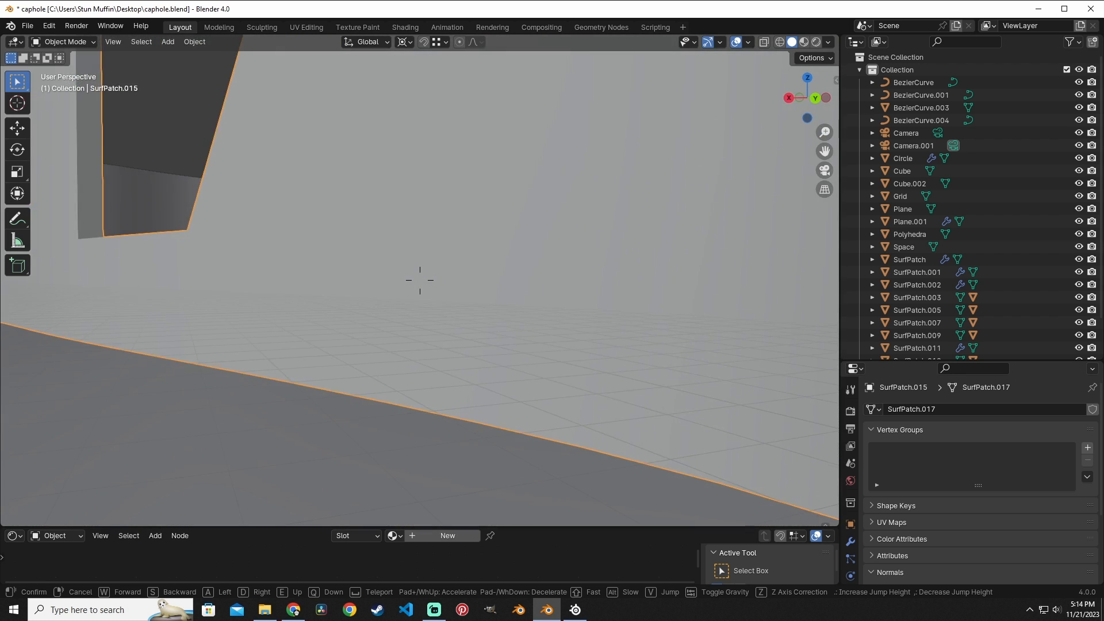
pyautogui.press('space')
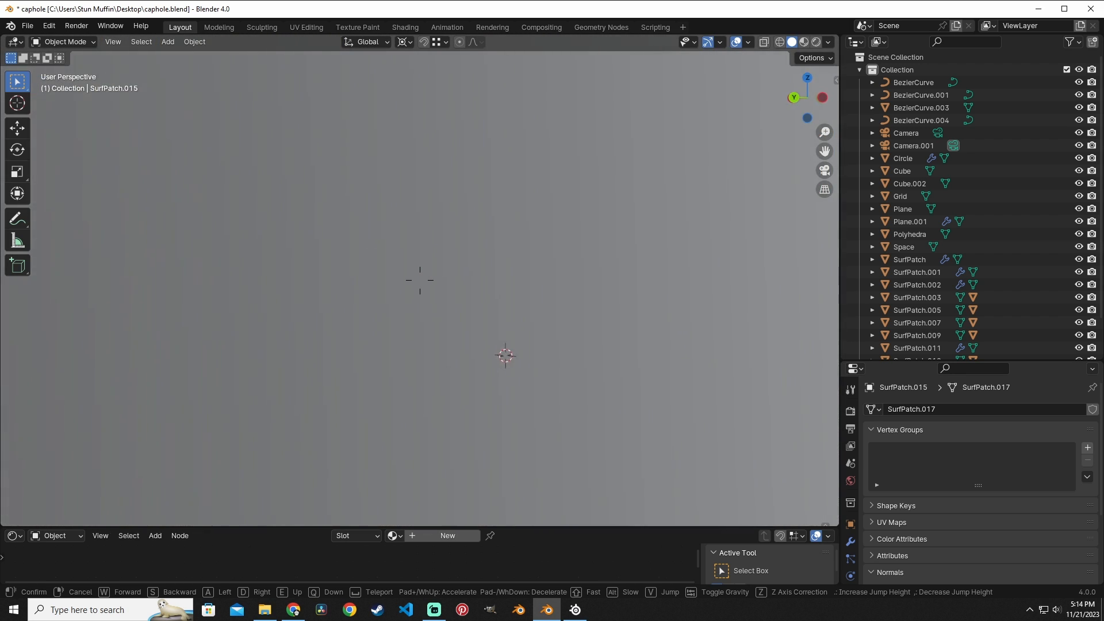
# - Walk forward, backward and sideways through the curved room, and cancel Walk Navigation to restore the original view
pyautogui.press('w')
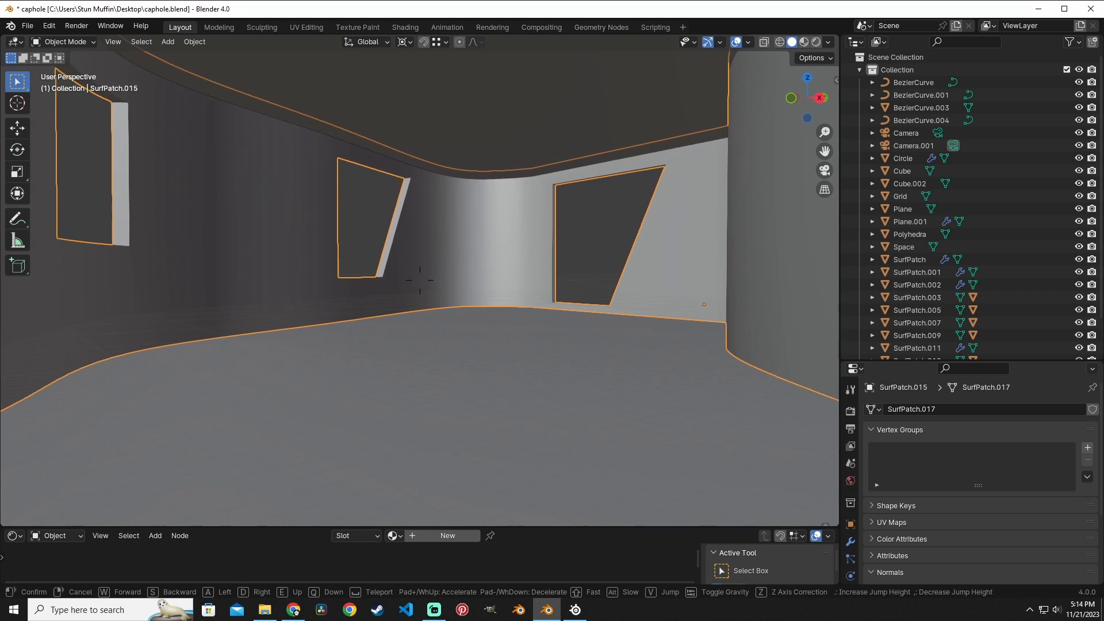
pyautogui.press('w')
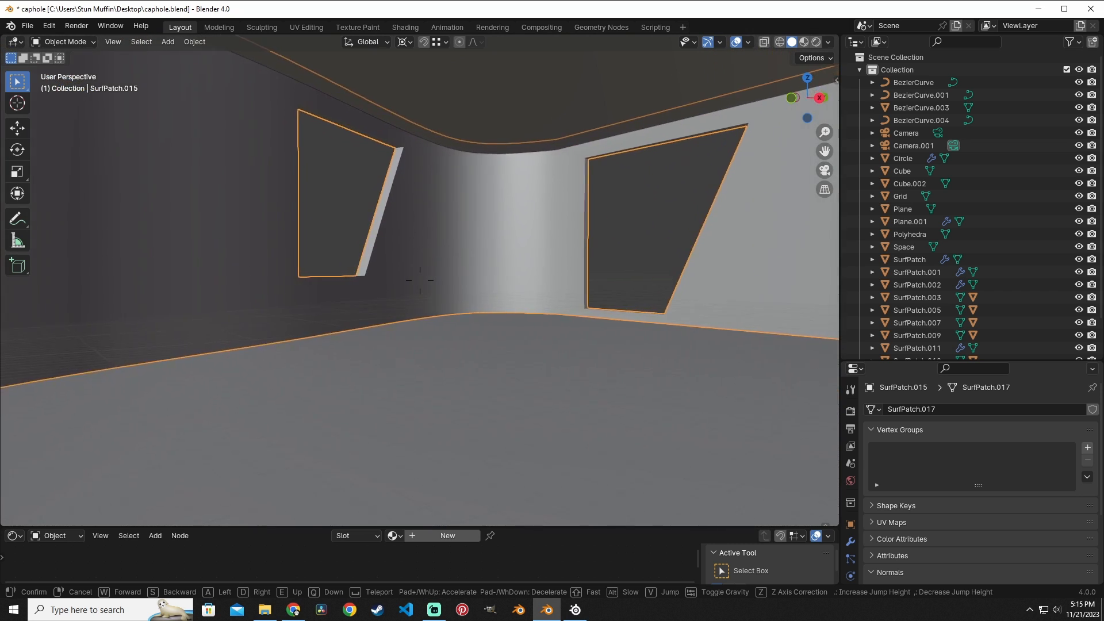
pyautogui.press('w')
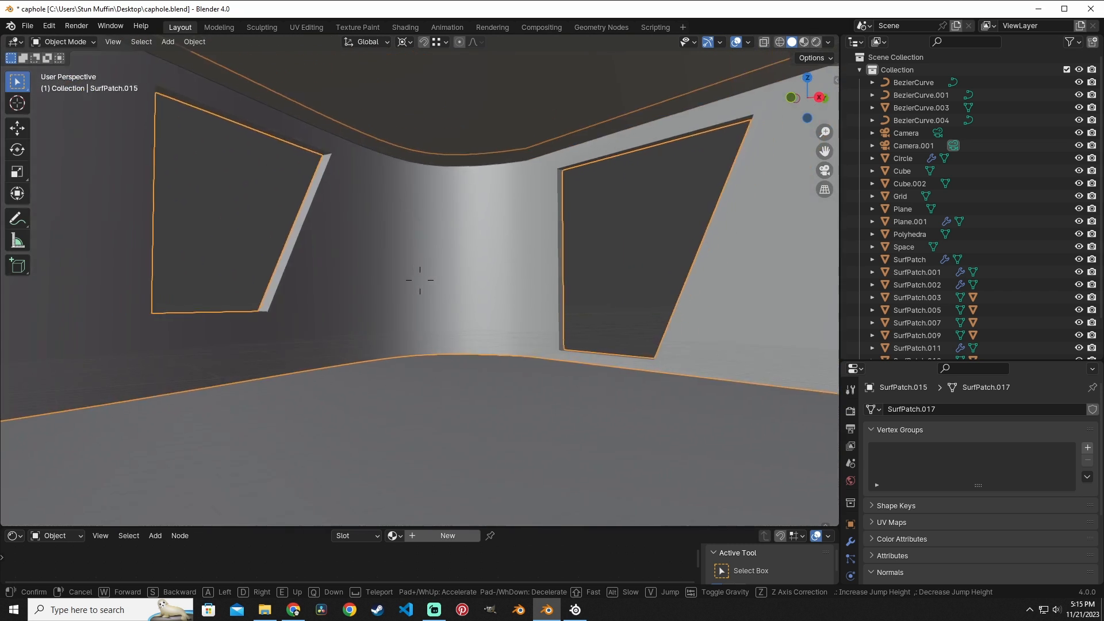
pyautogui.press('w')
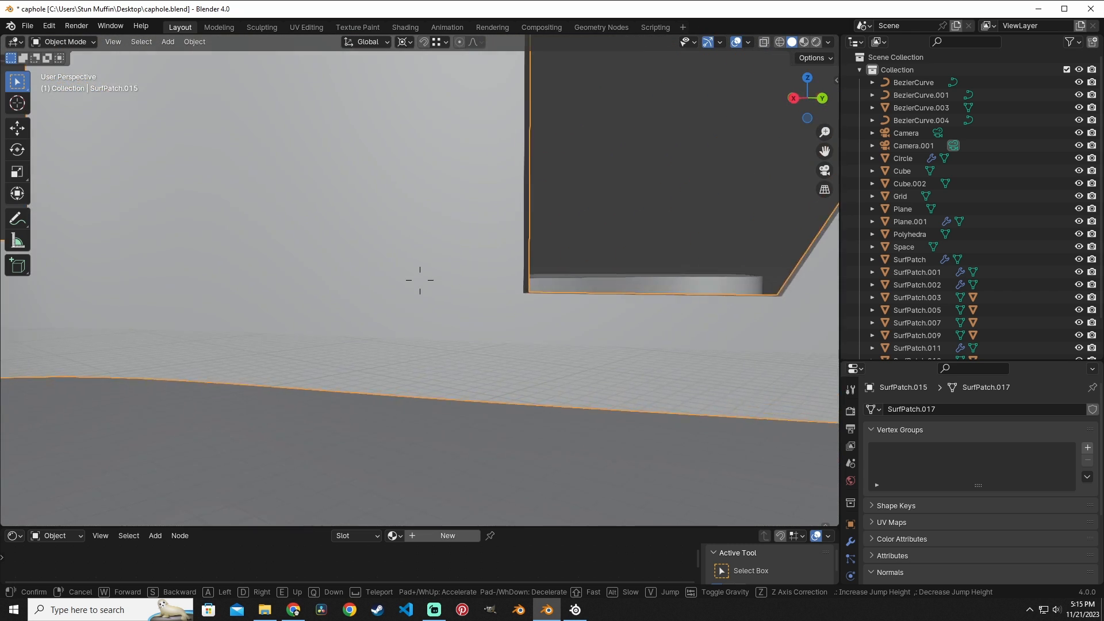
pyautogui.press('w')
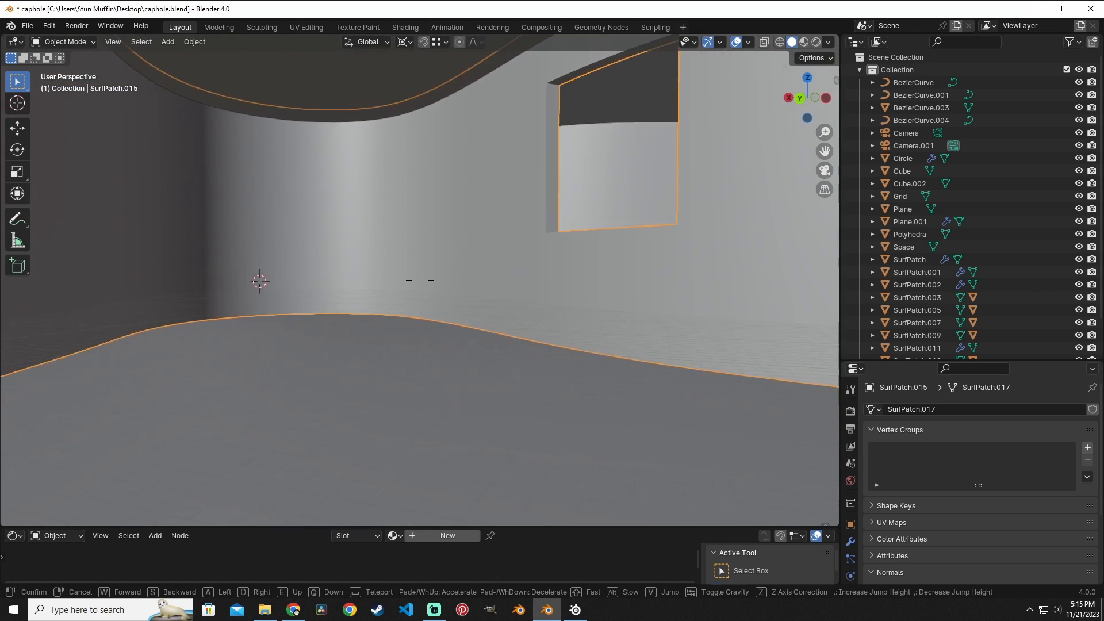
pyautogui.press('s')
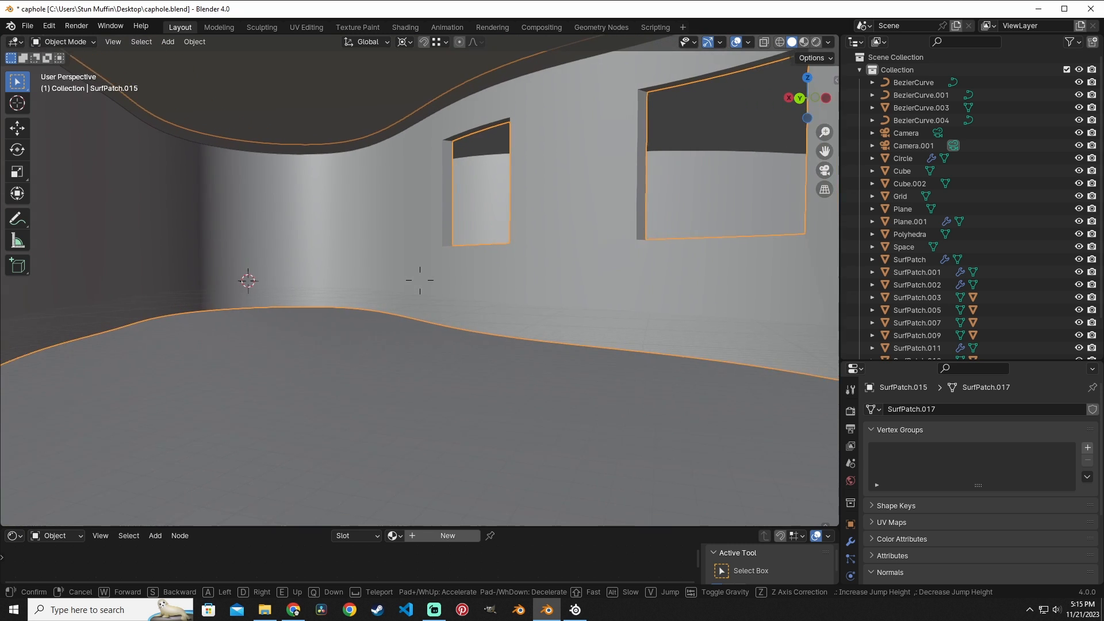
pyautogui.press('w')
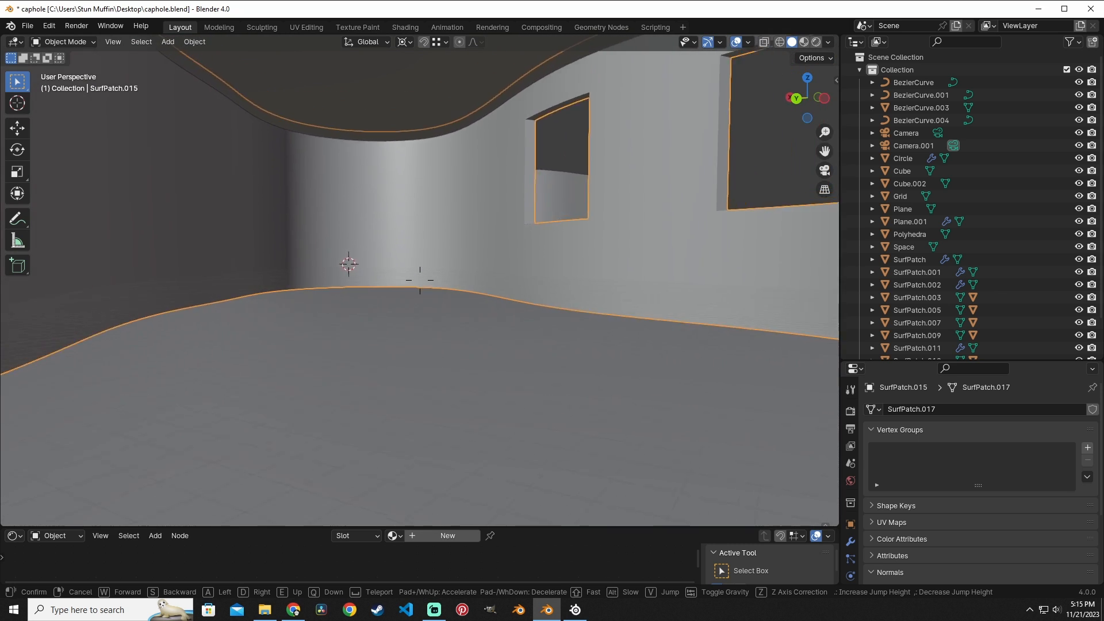
pyautogui.press('s')
pyautogui.press('w')
pyautogui.press('s')
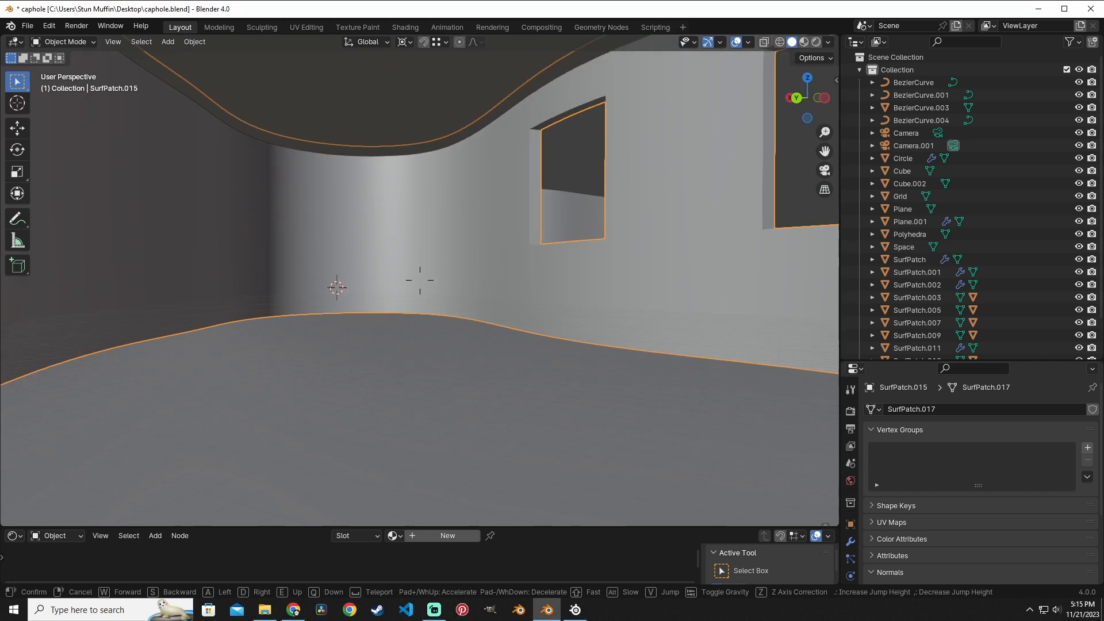
pyautogui.press('s')
pyautogui.press('a')
pyautogui.press('d')
pyautogui.press('w')
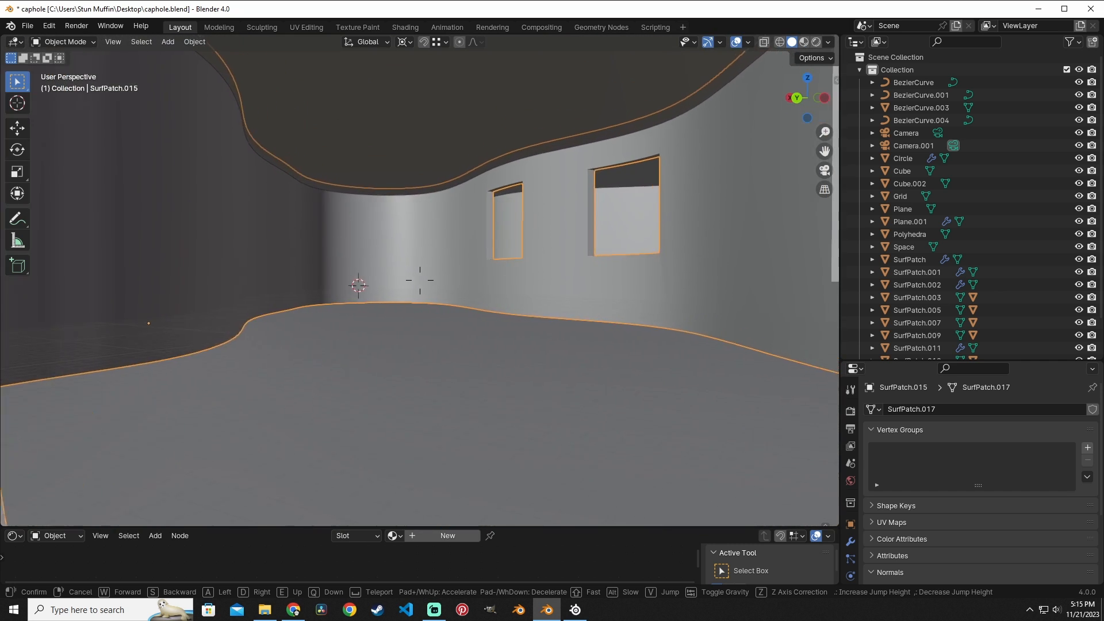
pyautogui.press('Escape')
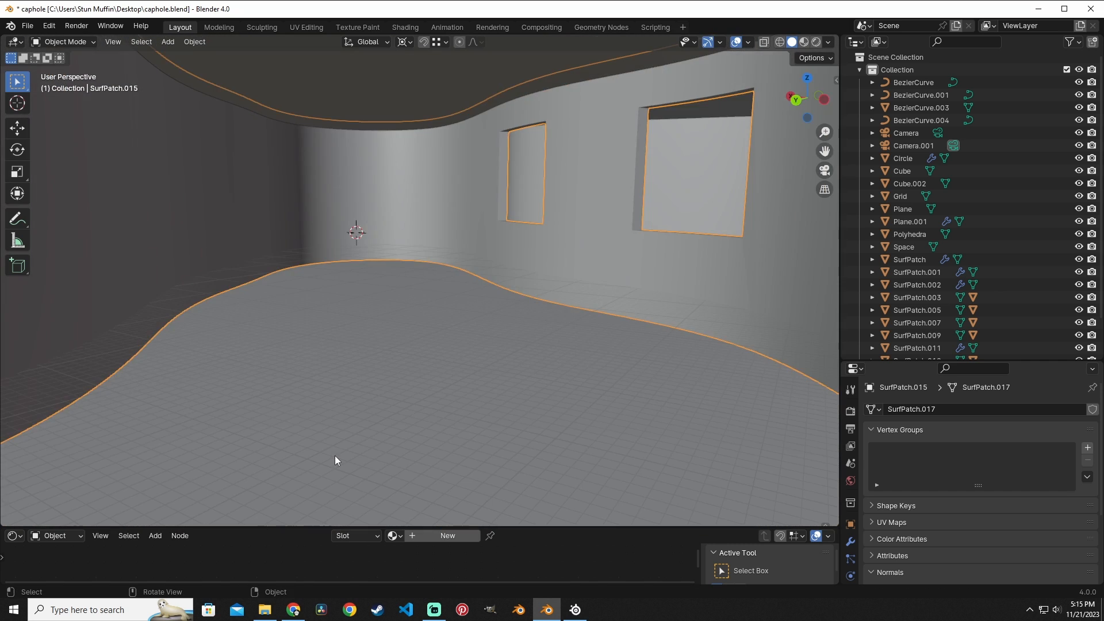
# - Use Fly Navigation to fly the view out to the building's diamond-patterned outer wall and confirm the new viewpoint
pyautogui.click(112, 41)
pyautogui.moveTo(215, 224)
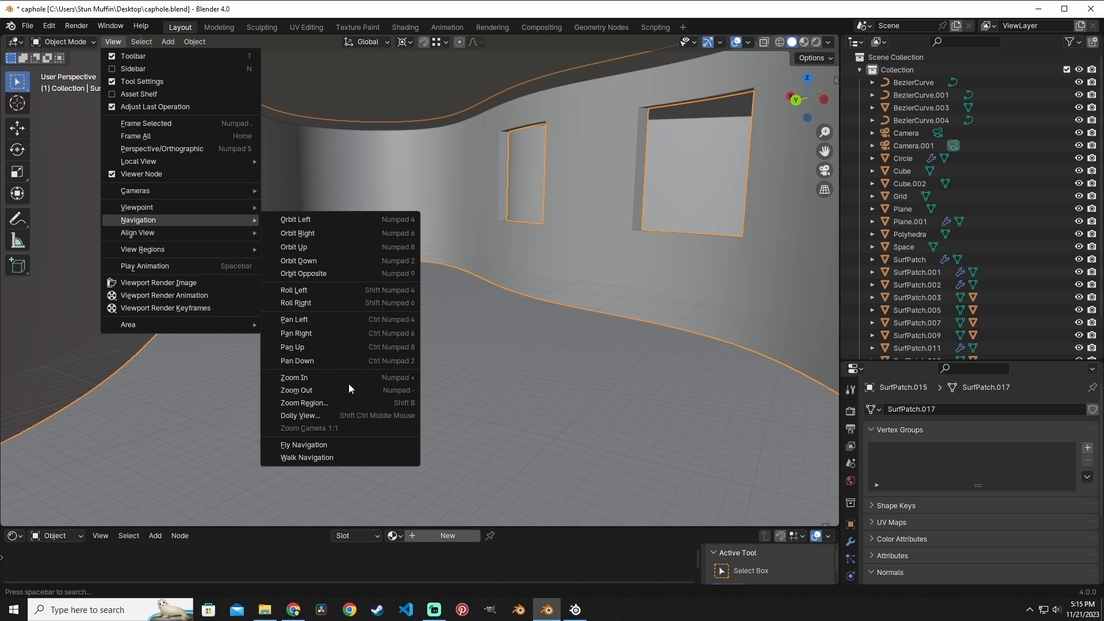
pyautogui.click(351, 445)
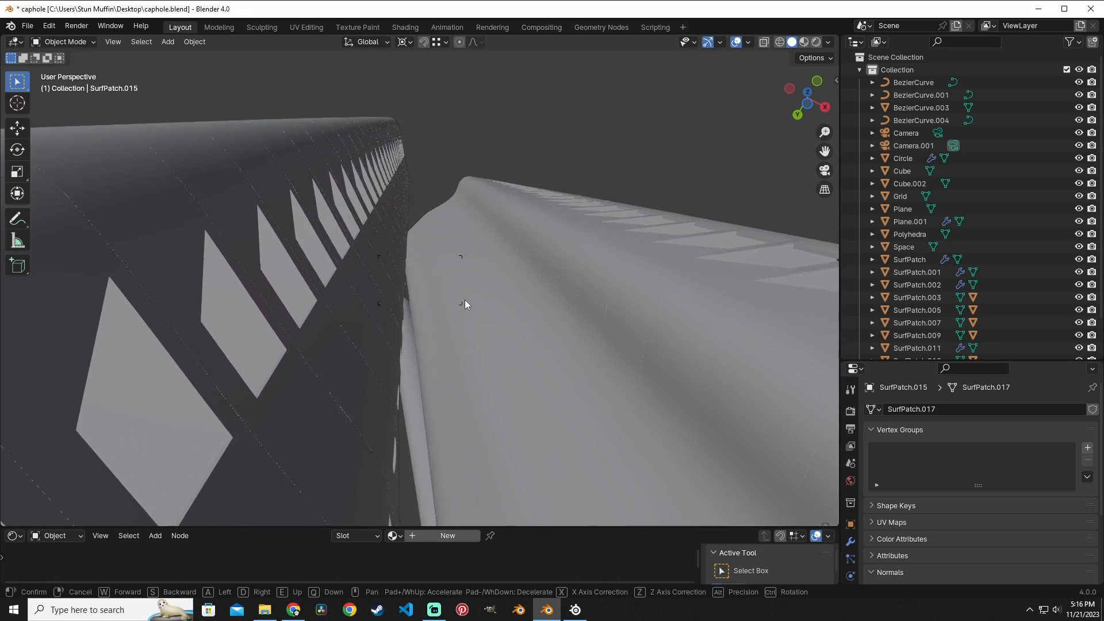
pyautogui.click(466, 305)
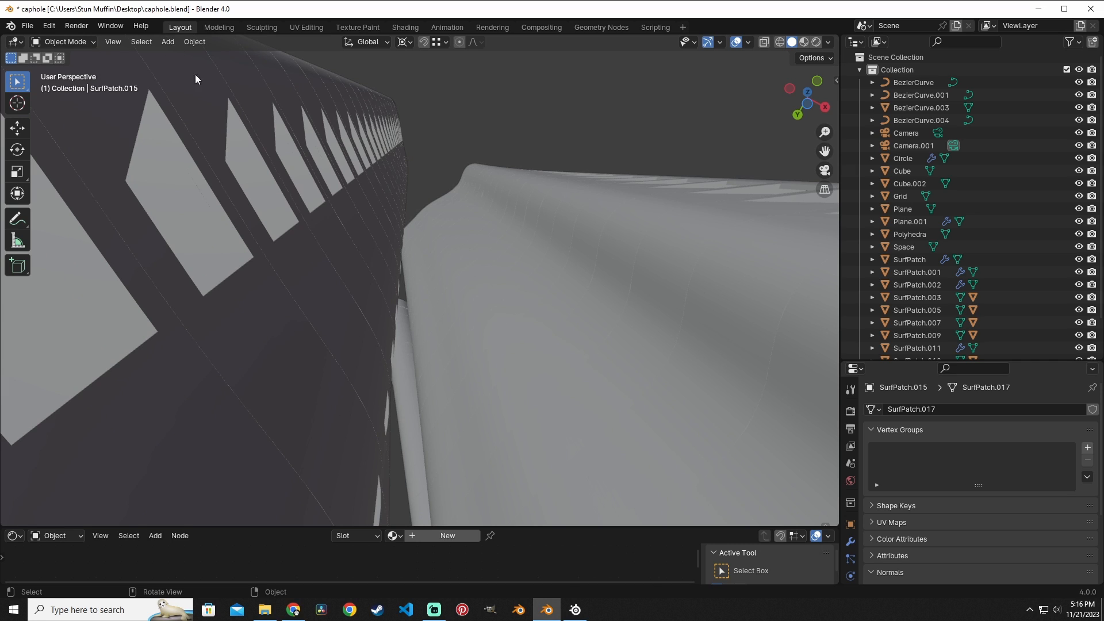
# - Align the view to the top of the active SurfPatch.015 object and zoom out to show the surrounding models
pyautogui.click(114, 42)
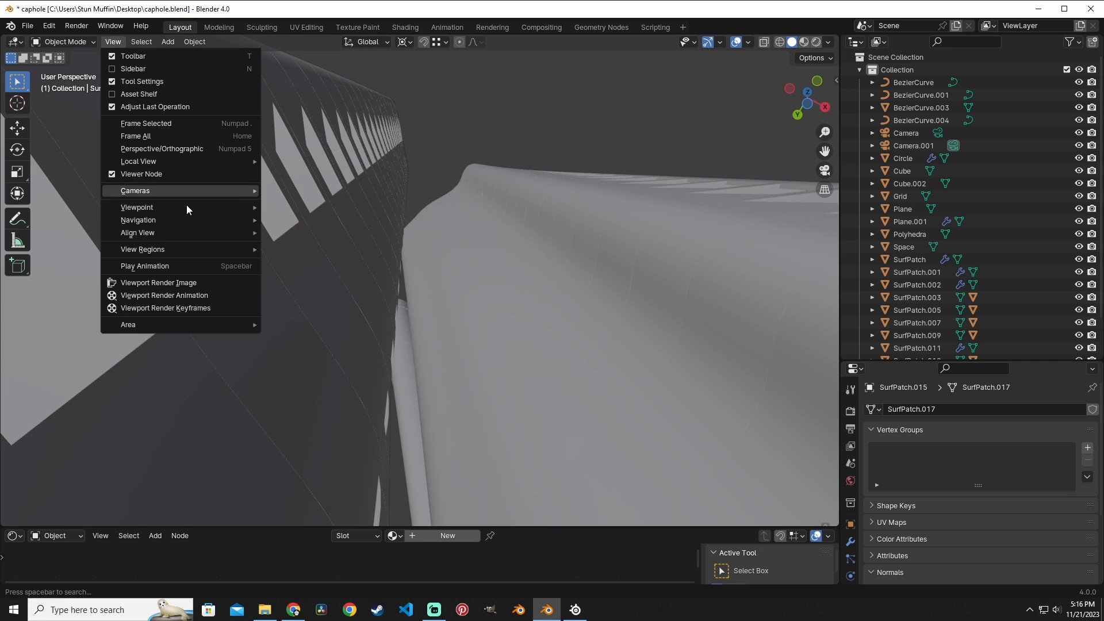
pyautogui.moveTo(185, 219)
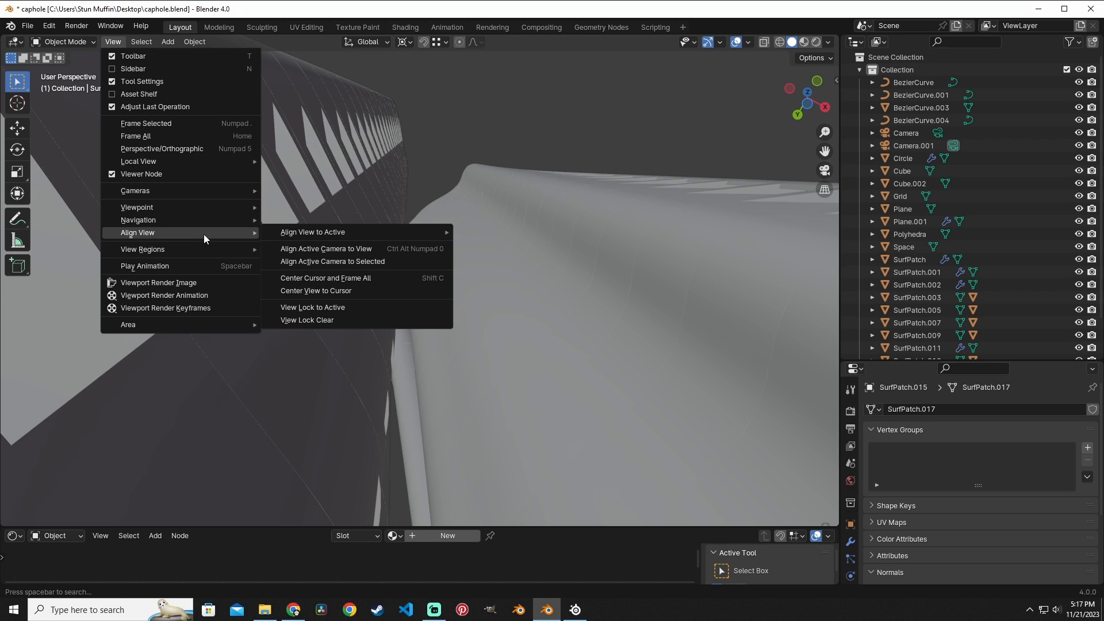
pyautogui.moveTo(292, 236)
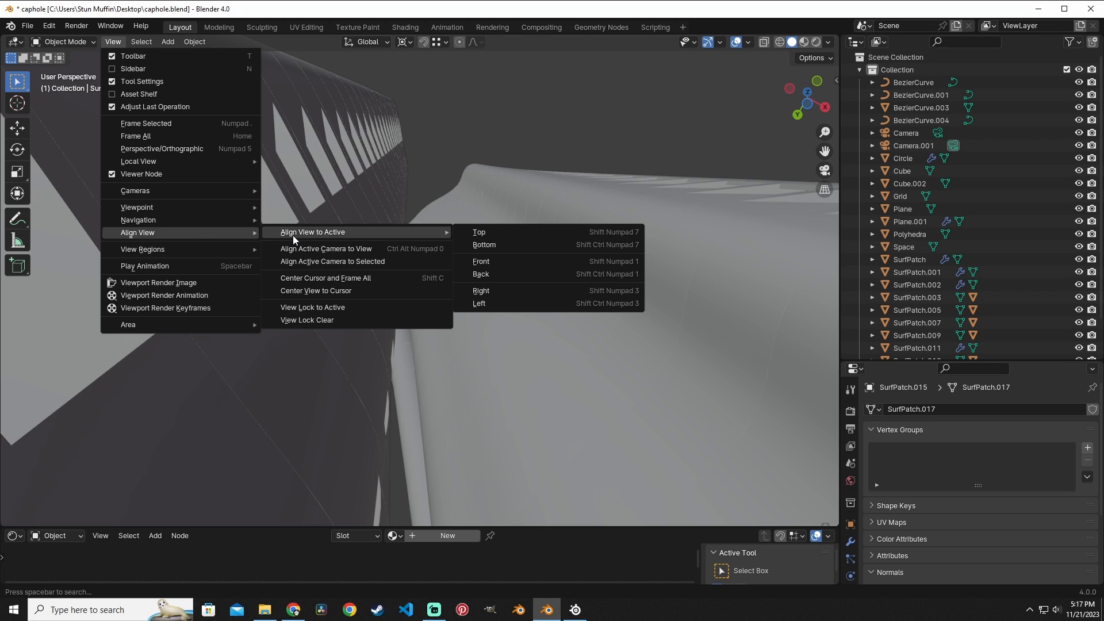
pyautogui.click(529, 234)
pyautogui.scroll(-10, 386, 284)
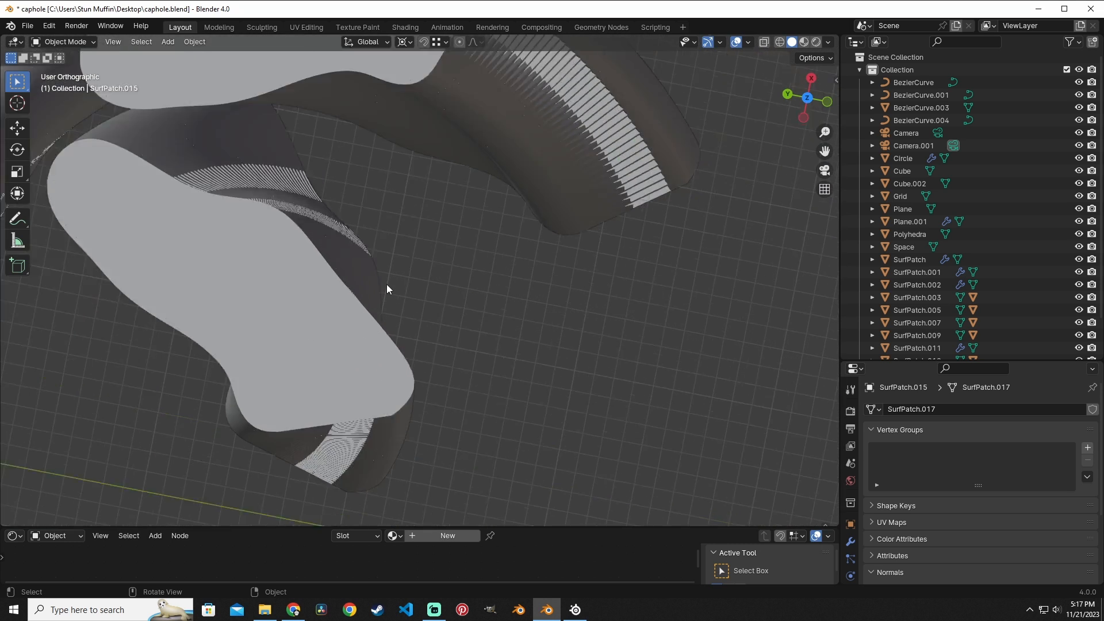
pyautogui.scroll(2, 396, 286)
# - Align the view to the bottom of the active SurfPatch.015 object and deselect it
pyautogui.click(113, 42)
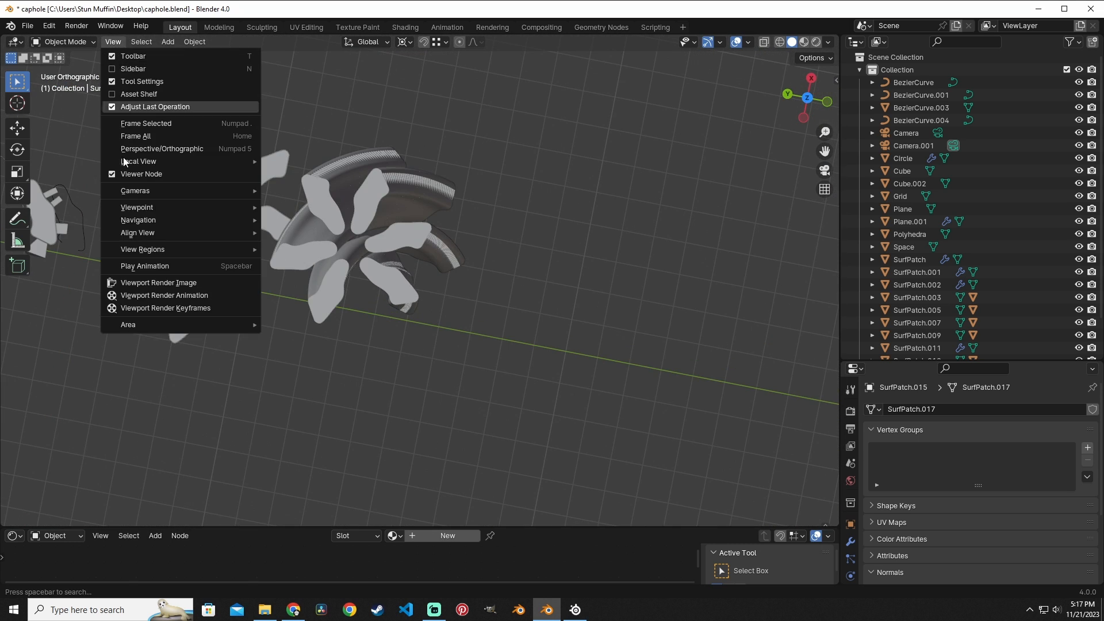
pyautogui.moveTo(305, 232)
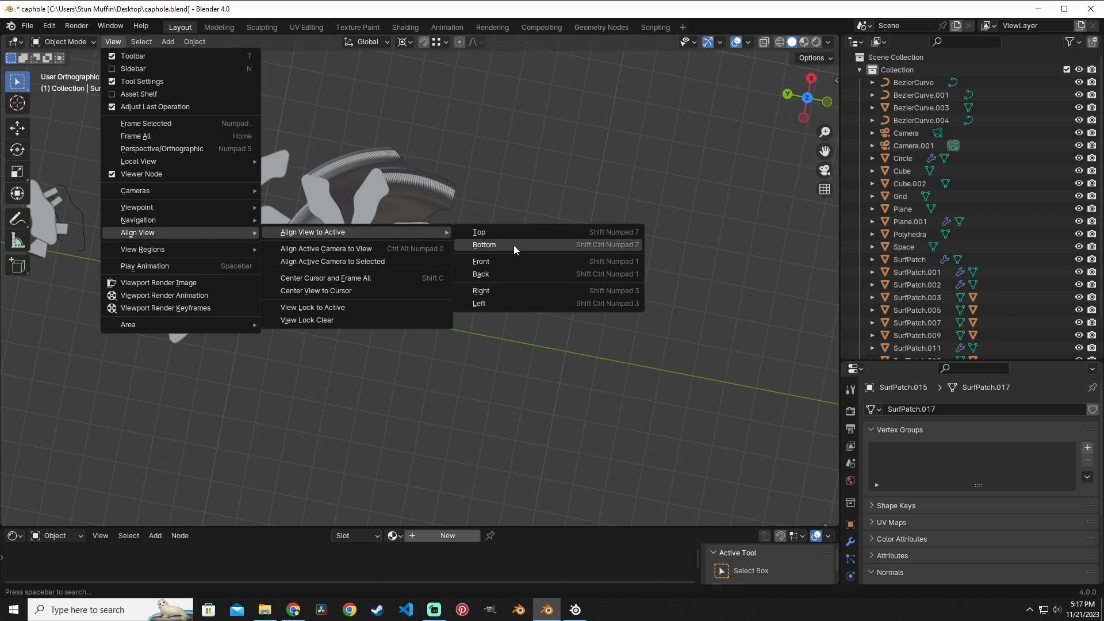
pyautogui.click(512, 244)
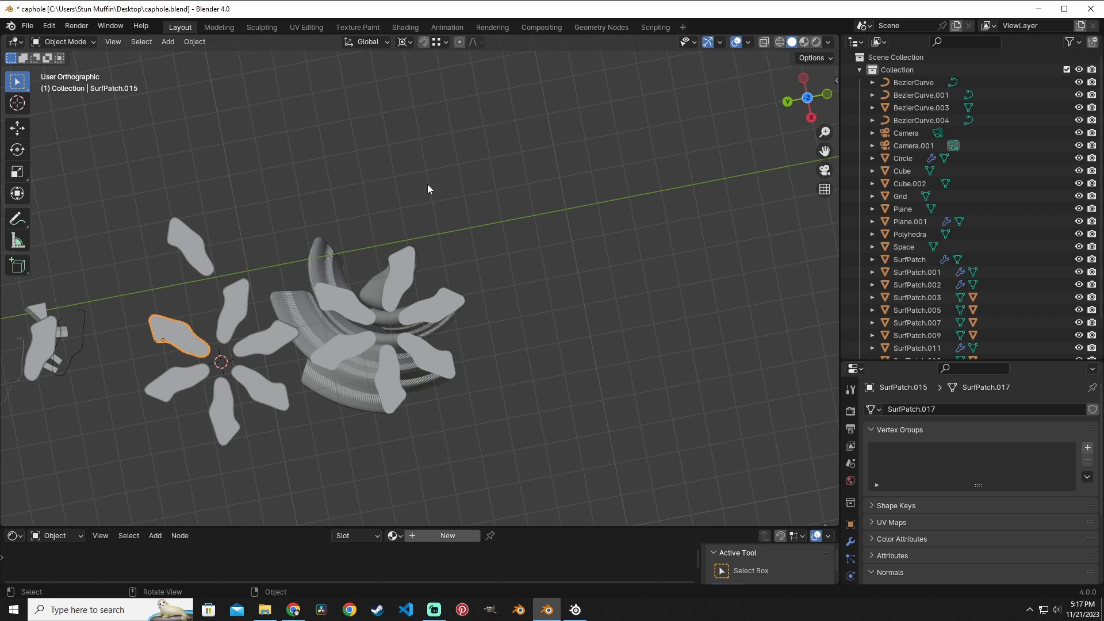
pyautogui.click(567, 166)
pyautogui.click(110, 40)
pyautogui.moveTo(170, 232)
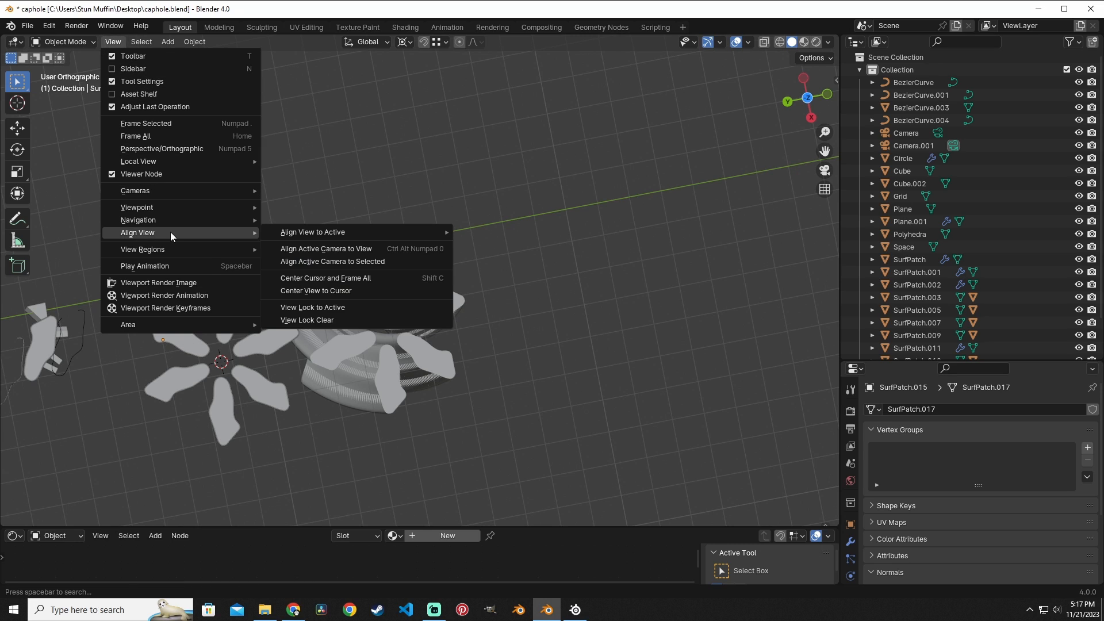
pyautogui.click(346, 248)
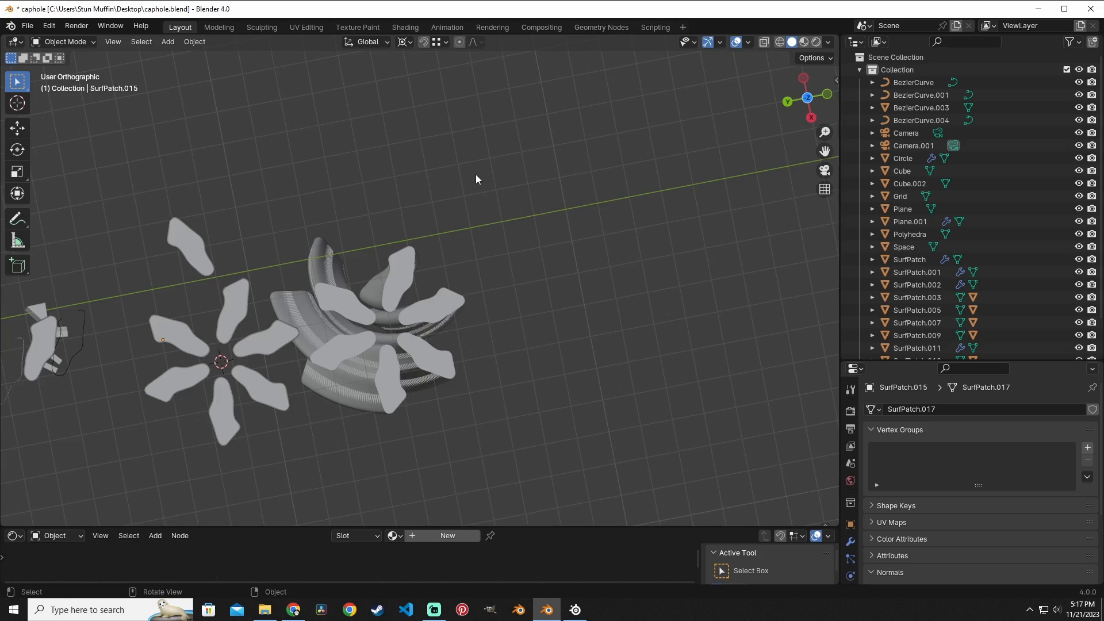
# - Switch the viewport to perspective and set up a close low-angle view looking up at the twisted towers
pyautogui.moveTo(475, 175); pyautogui.dragTo(417, 337, button='middle')
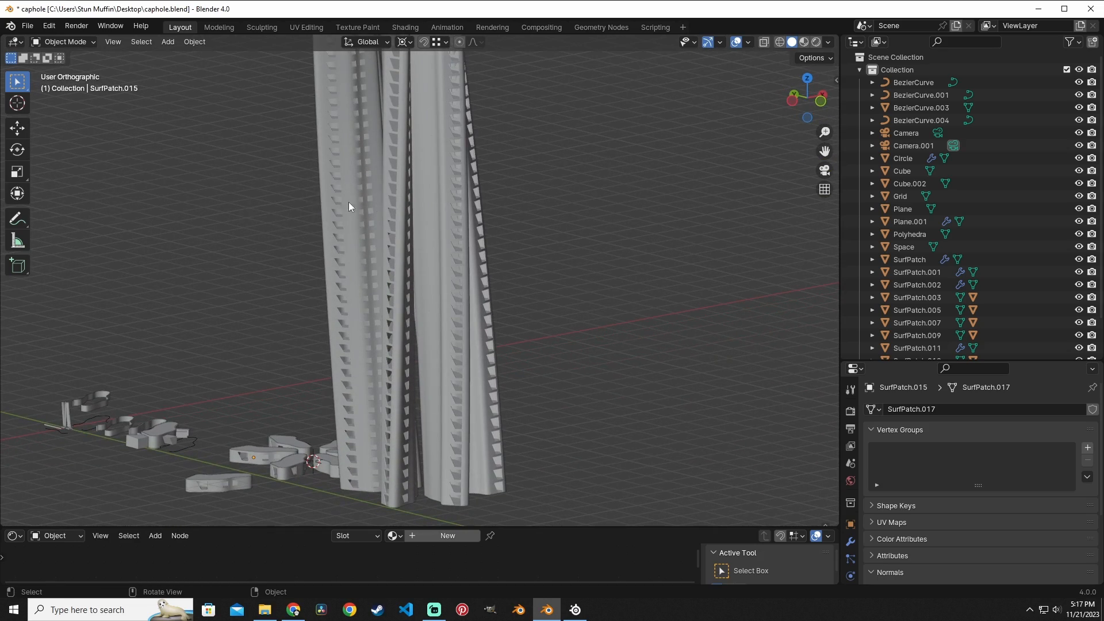
pyautogui.moveTo(349, 205); pyautogui.dragTo(370, 250, button='middle')
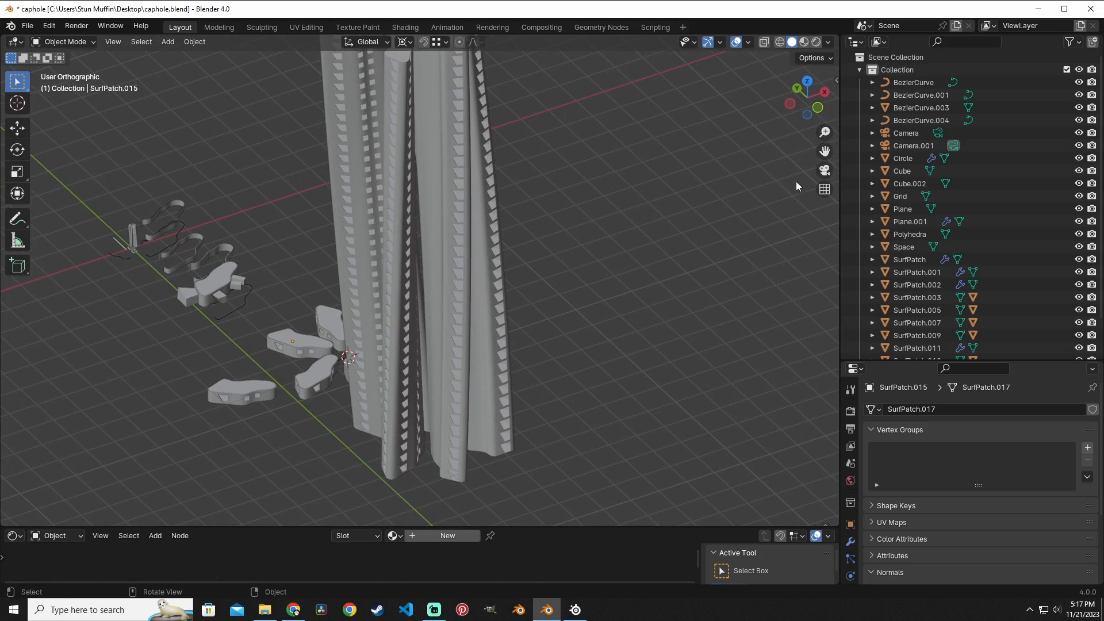
pyautogui.click(825, 190)
pyautogui.moveTo(514, 194); pyautogui.dragTo(595, 175, button='middle')
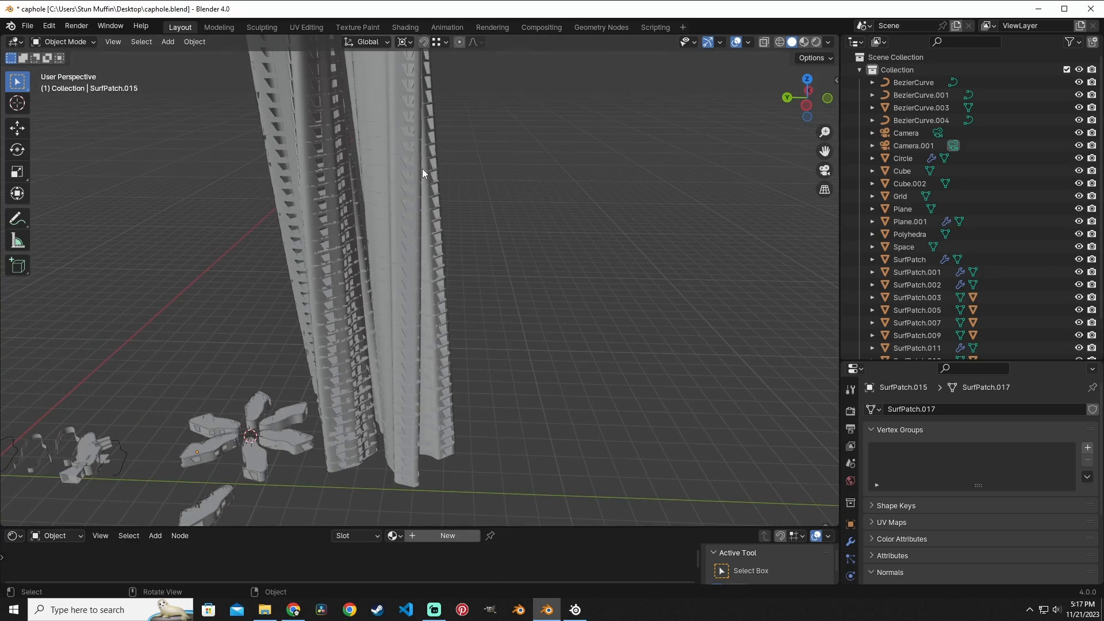
pyautogui.keyDown('shift'); pyautogui.moveTo(356, 258); pyautogui.dragTo(552, 207, button='middle'); pyautogui.keyUp('shift')
pyautogui.scroll(3, 498, 347)
pyautogui.keyDown('shift'); pyautogui.moveTo(498, 347); pyautogui.dragTo(331, 383, button='middle'); pyautogui.keyUp('shift')
pyautogui.moveTo(415, 295); pyautogui.dragTo(443, 254, button='middle')
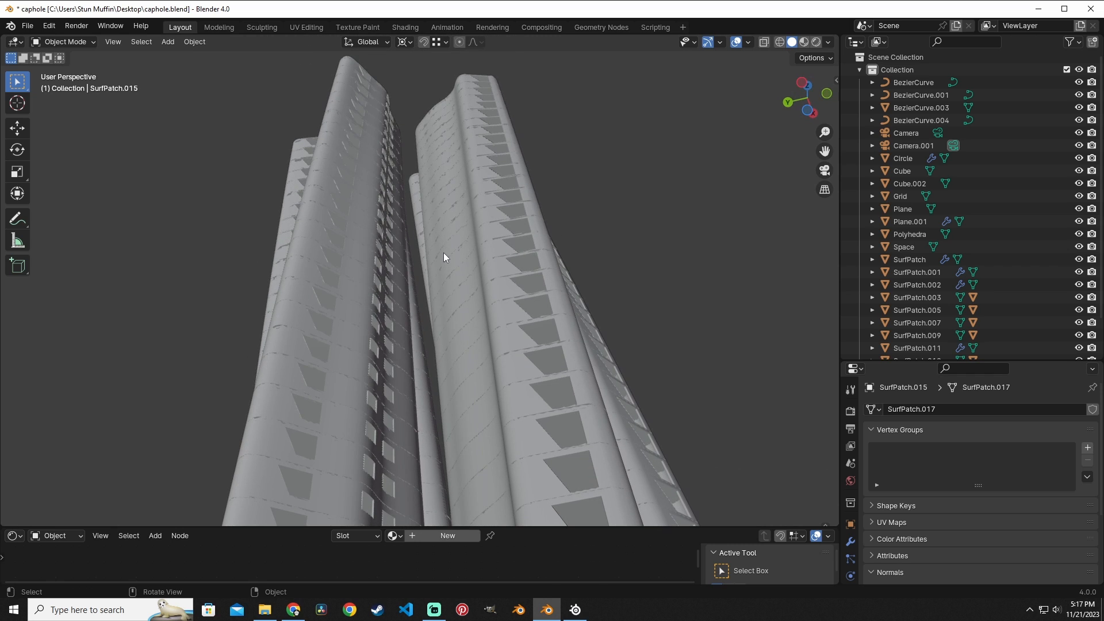
# - Select Camera.001 and align the active camera to the current low-angle view of the towers
pyautogui.click(926, 146)
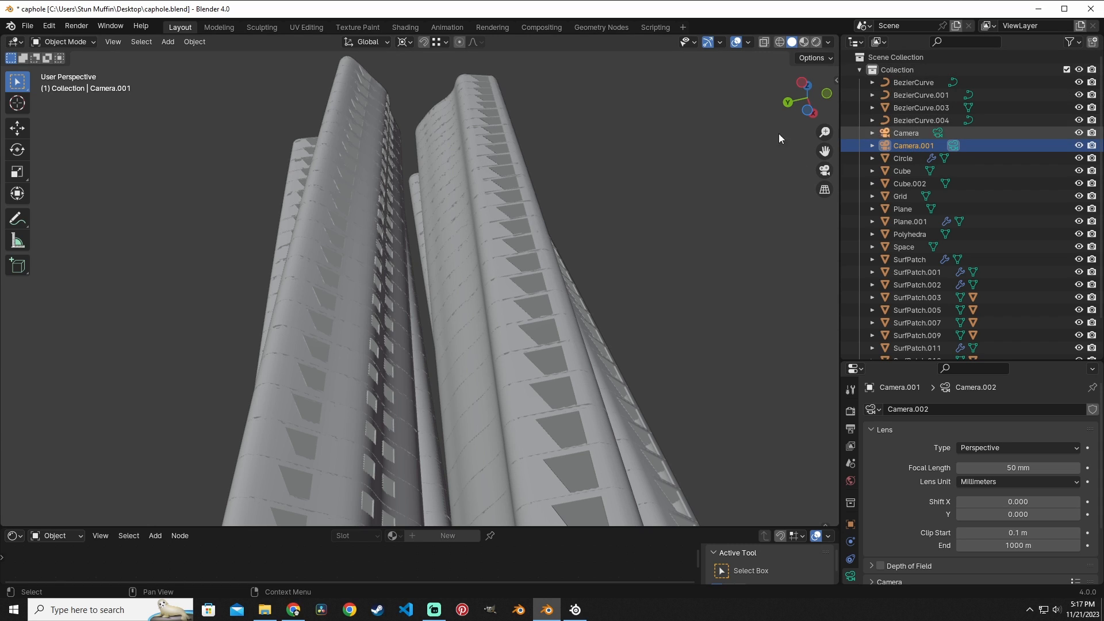
pyautogui.click(113, 41)
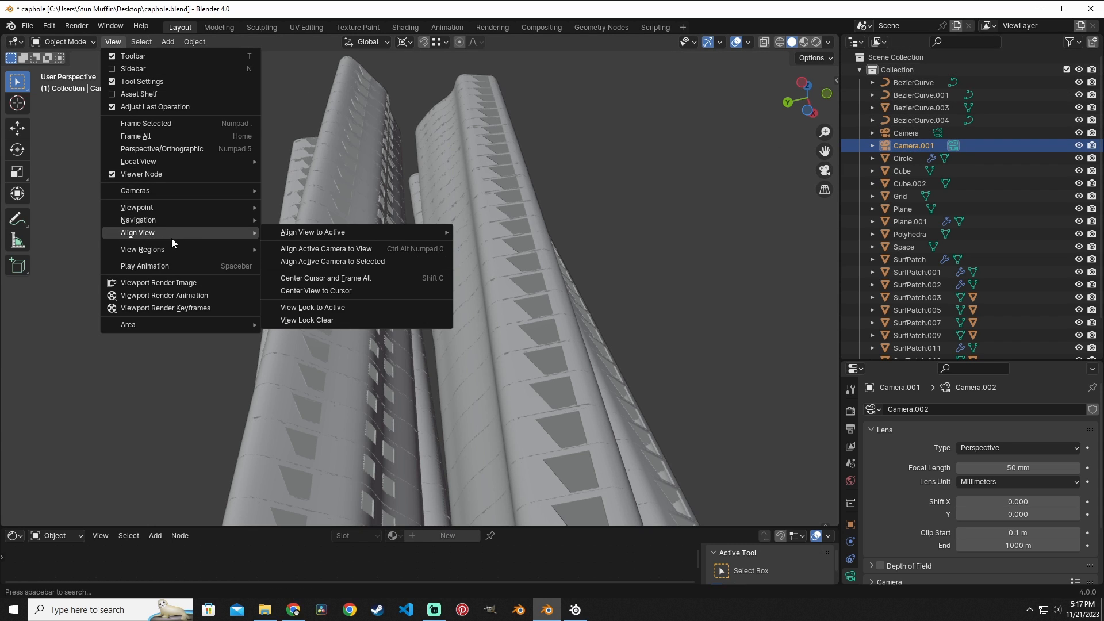
pyautogui.click(354, 251)
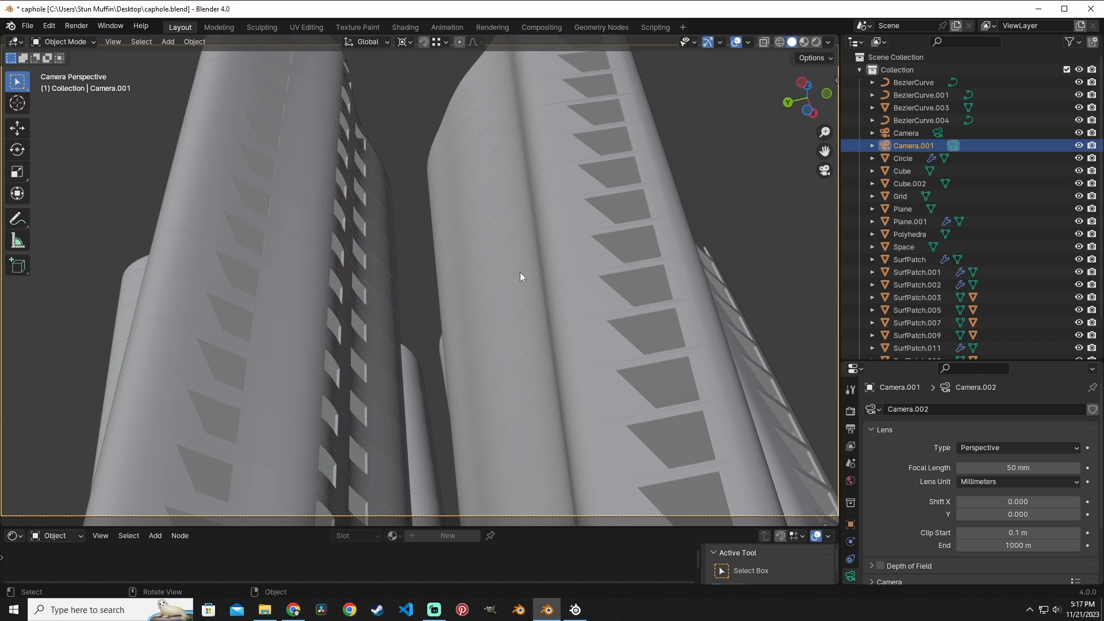
# - Check the camera's framing of the towers by leaving the camera view, returning to it and orbiting away again
pyautogui.scroll(-2, 485, 241)
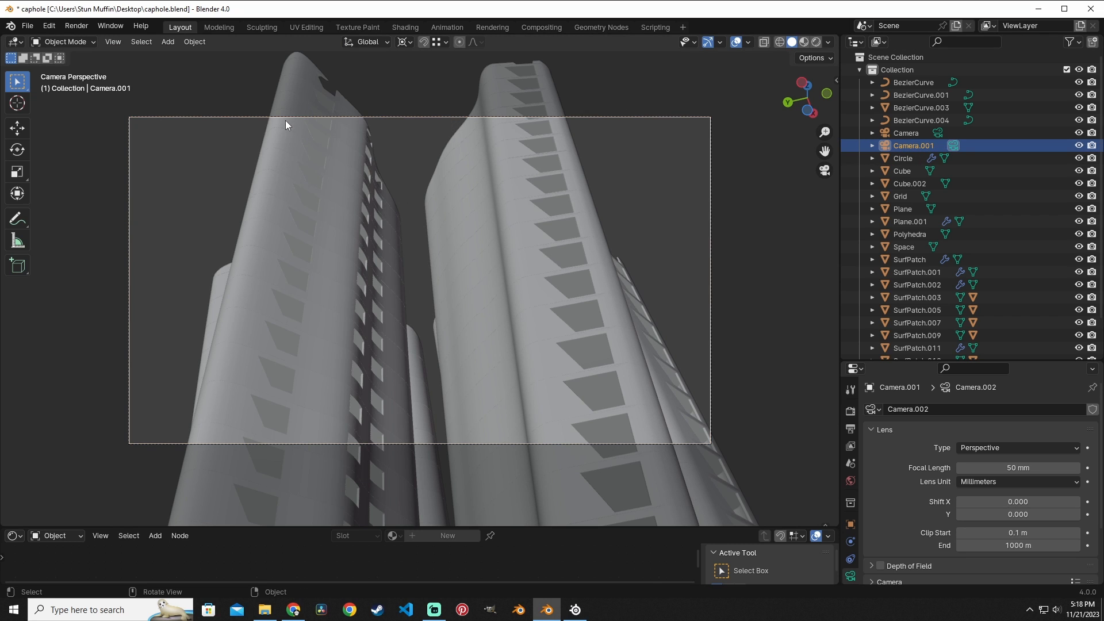
pyautogui.moveTo(285, 121); pyautogui.dragTo(357, 317, button='middle')
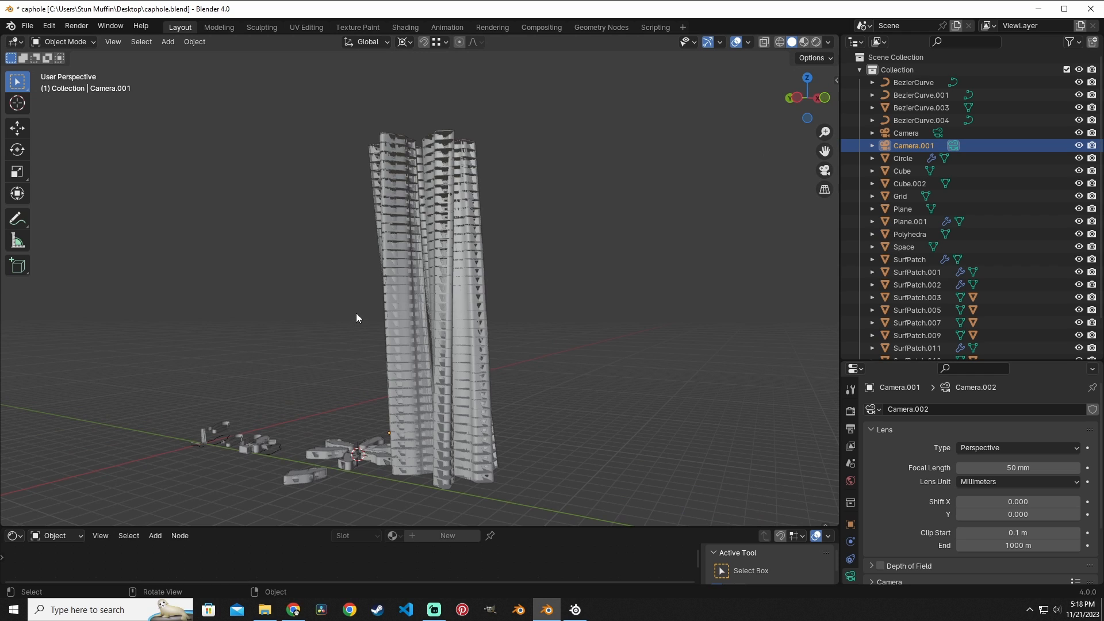
pyautogui.press('KP_0')
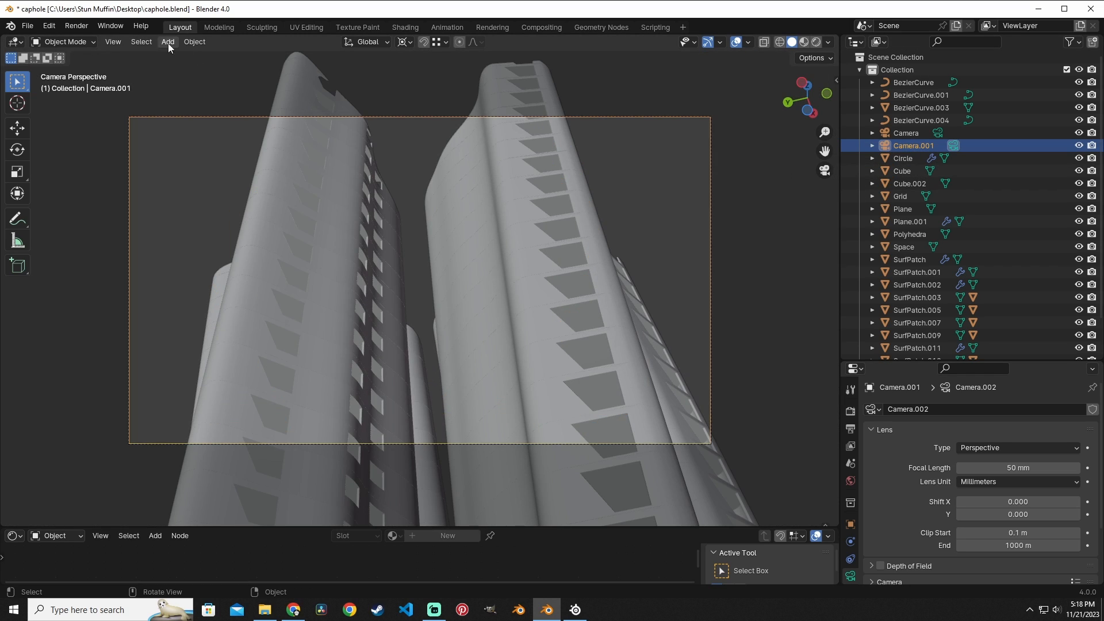
pyautogui.click(79, 28)
pyautogui.click(74, 27)
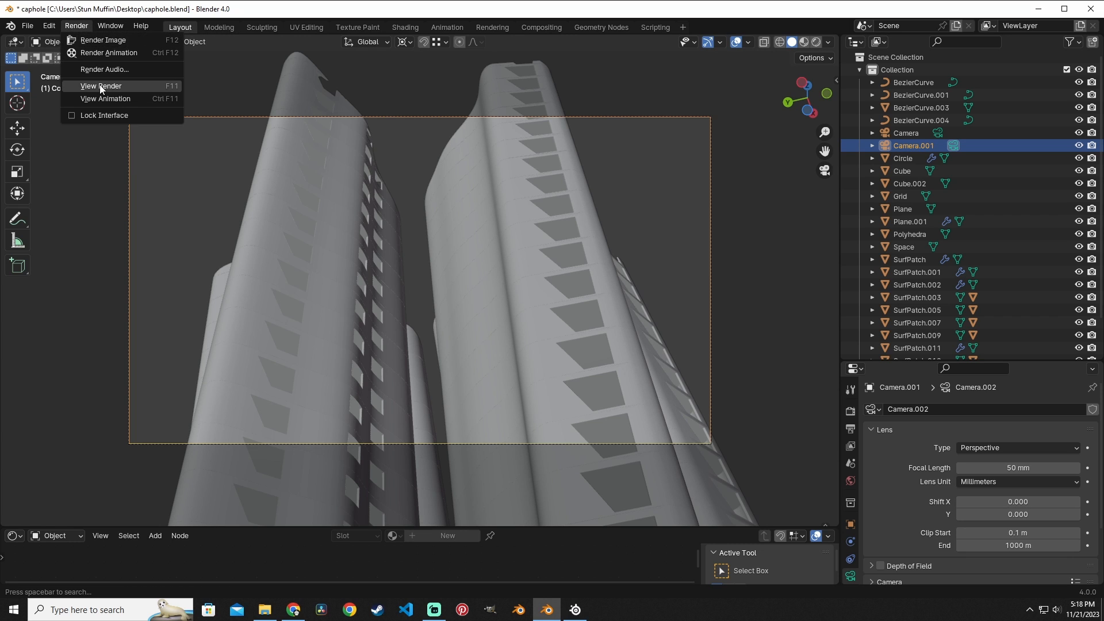
pyautogui.moveTo(457, 101); pyautogui.dragTo(478, 313, button='middle')
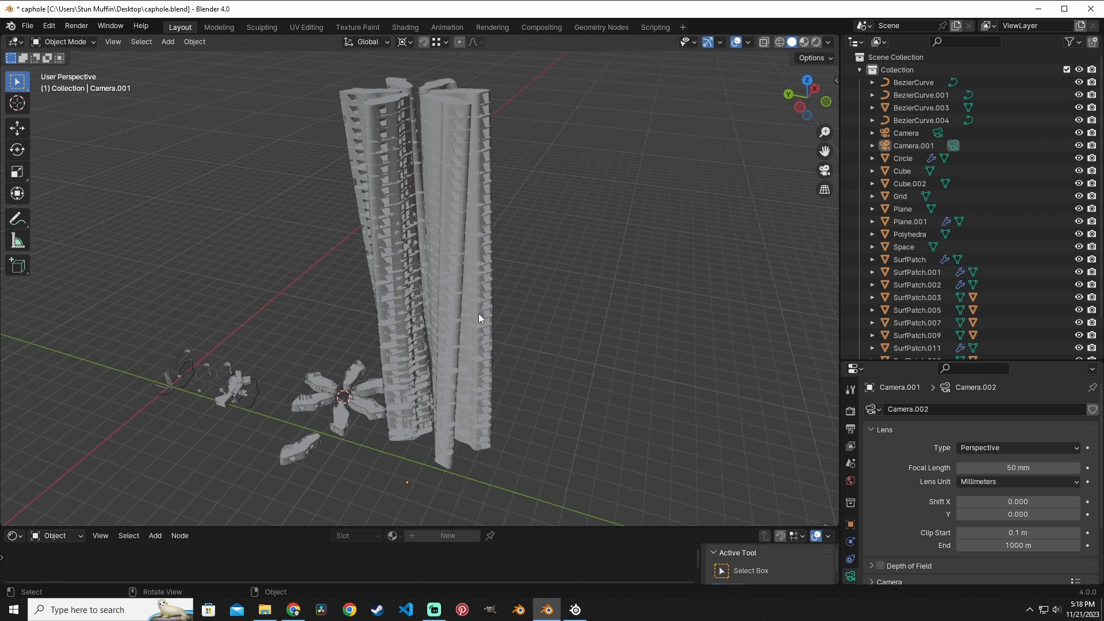
# - In the scene of cubes and a cylinder, select the cylinder and align the active camera to it
pyautogui.click(111, 42)
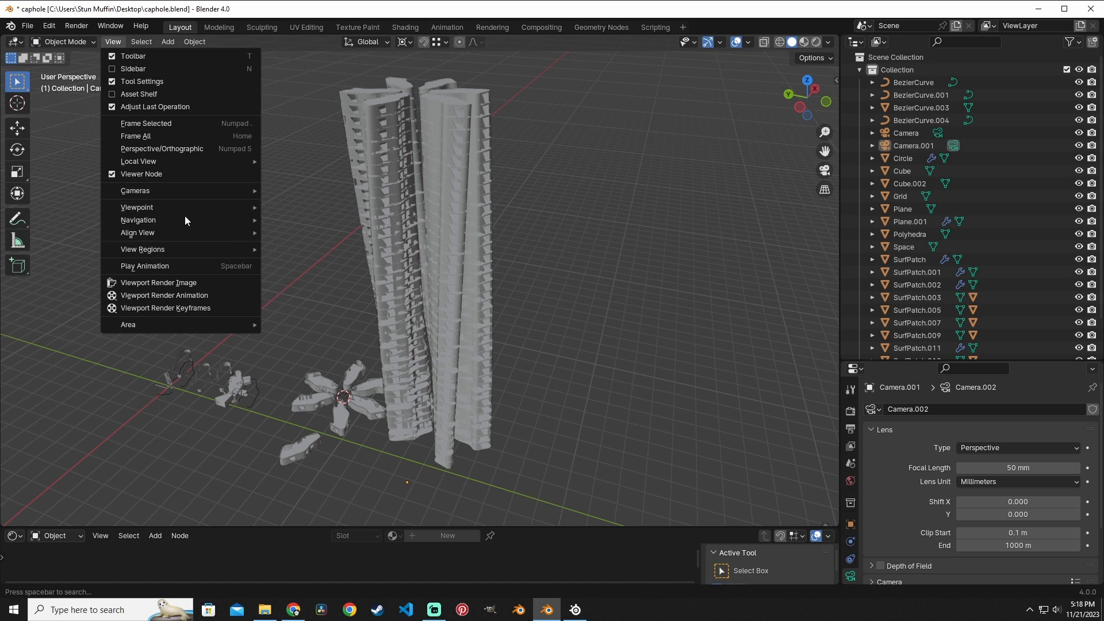
pyautogui.moveTo(182, 231)
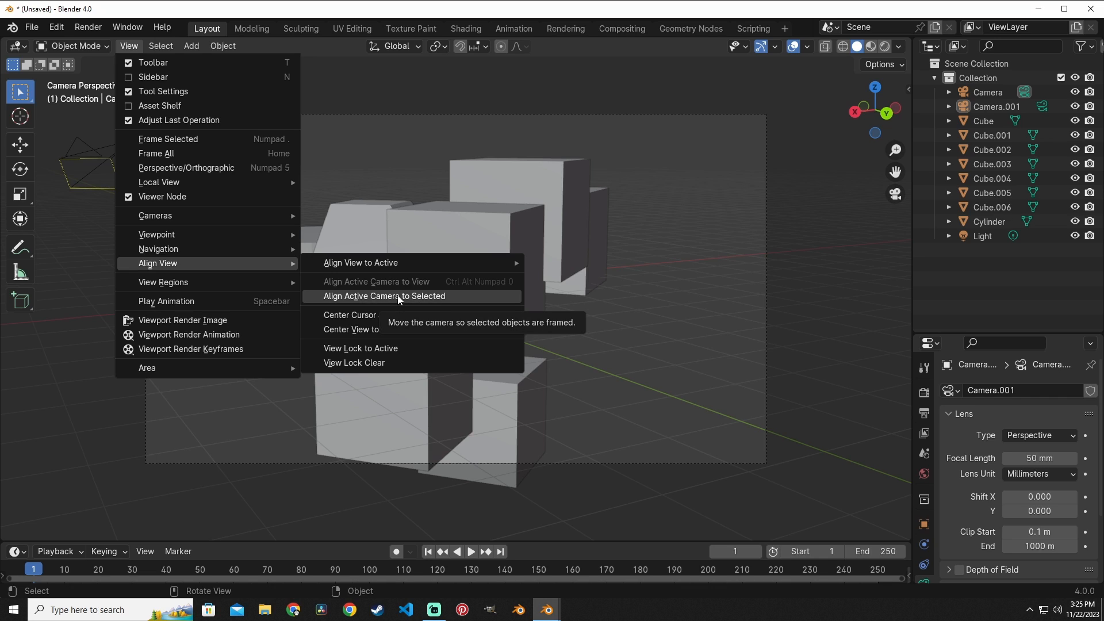
pyautogui.click(398, 295)
pyautogui.click(488, 231)
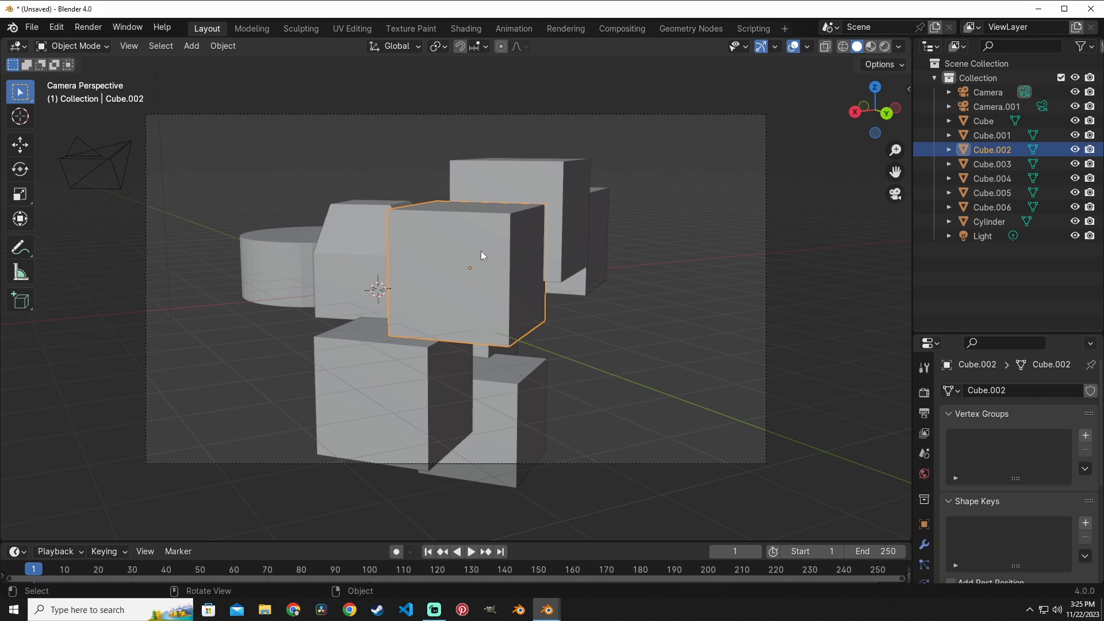
pyautogui.click(298, 271)
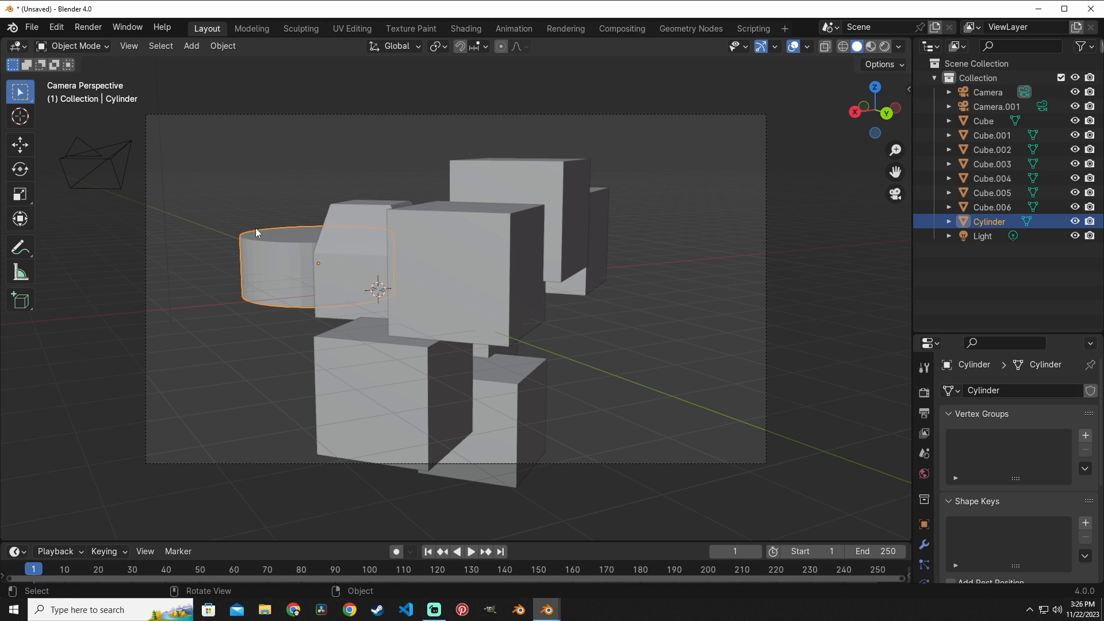
pyautogui.click(129, 46)
pyautogui.moveTo(177, 261)
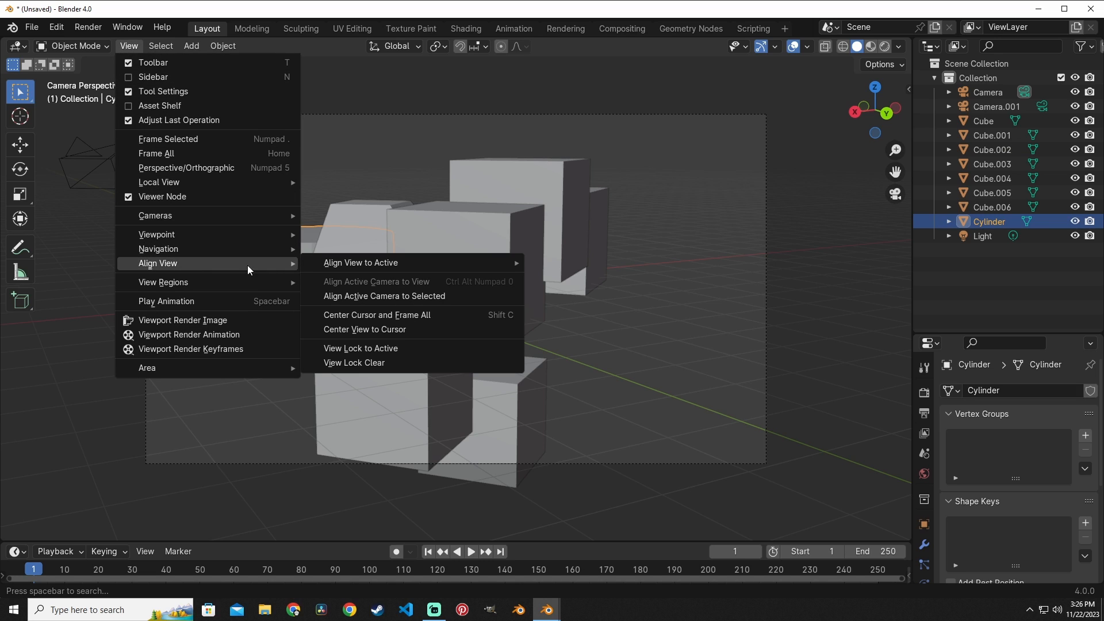
pyautogui.click(403, 299)
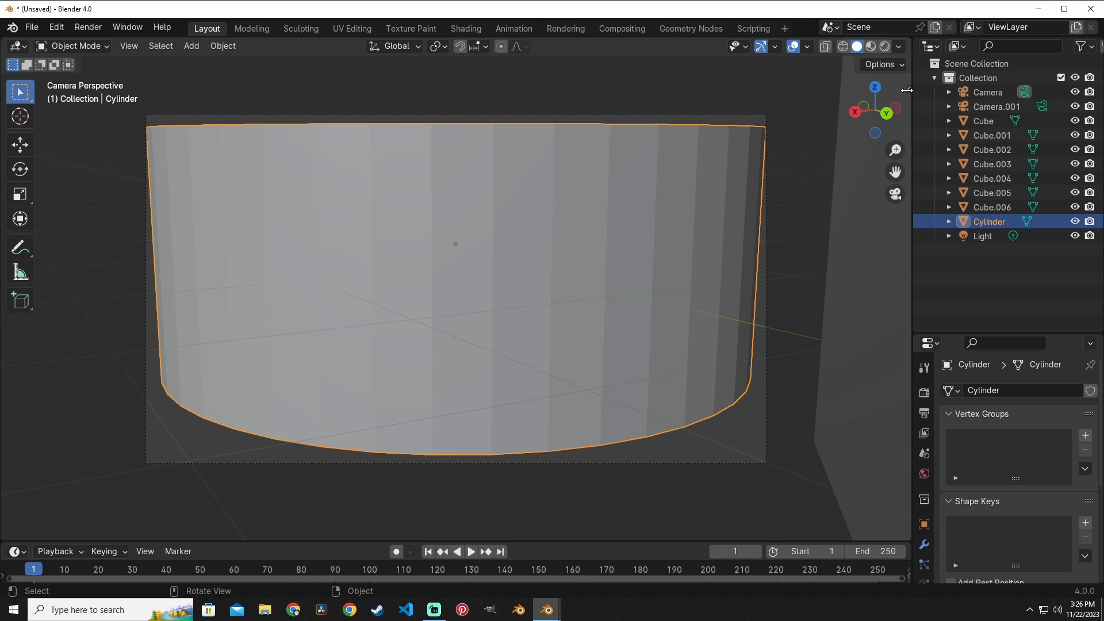
# - Show the 3D view's settings and enable the Camera to View lock
pyautogui.press('n')
pyautogui.scroll(-2, 496, 159)
pyautogui.scroll(2, 496, 159)
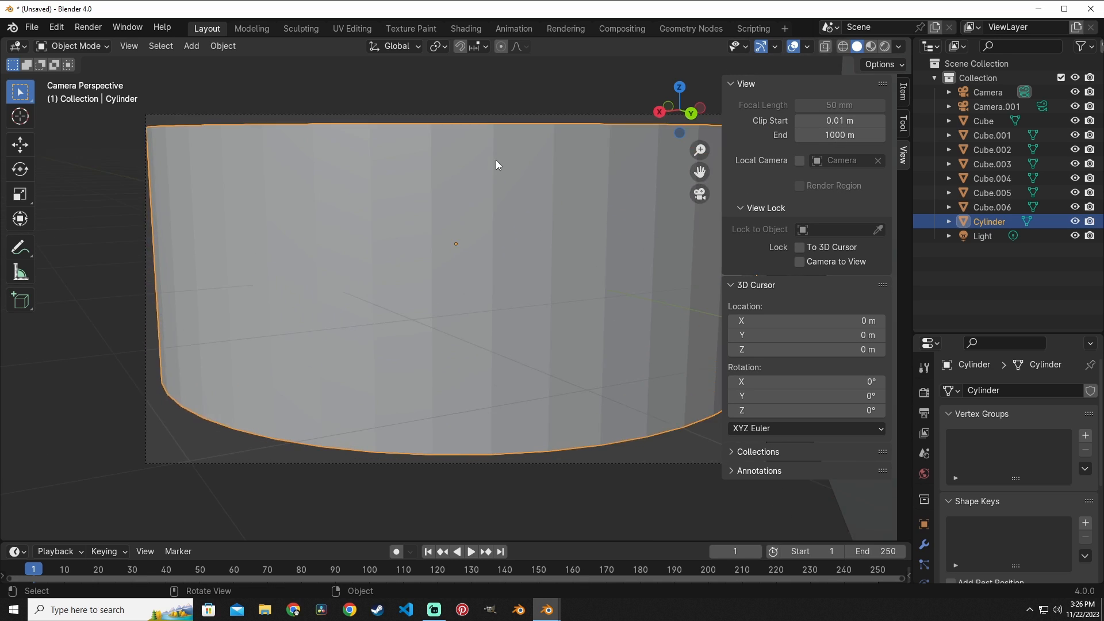
pyautogui.scroll(-2, 495, 160)
pyautogui.click(799, 261)
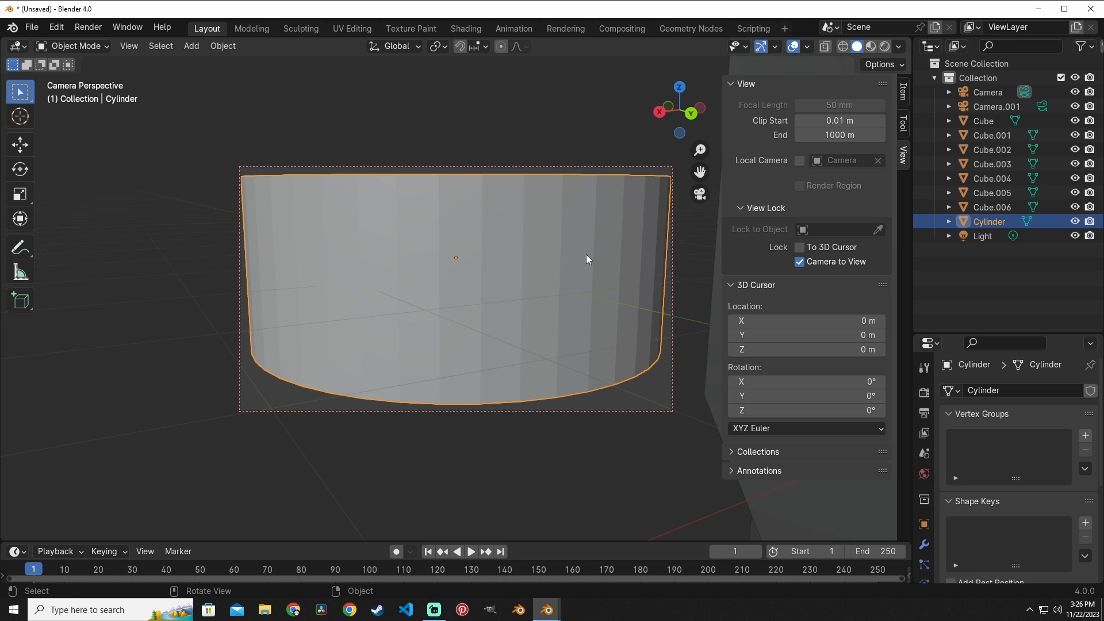
# - Pull the locked camera back and orbit it around the cylinder, and disable Camera to View
pyautogui.scroll(-2, 586, 259)
pyautogui.scroll(-2, 586, 258)
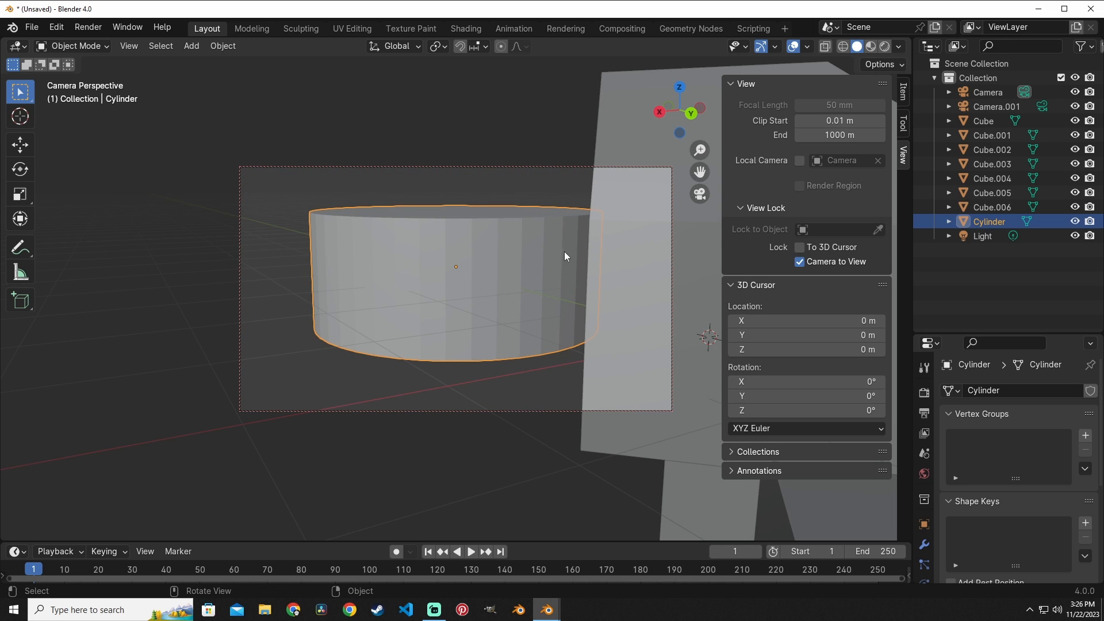
pyautogui.moveTo(564, 250); pyautogui.dragTo(621, 257, button='middle')
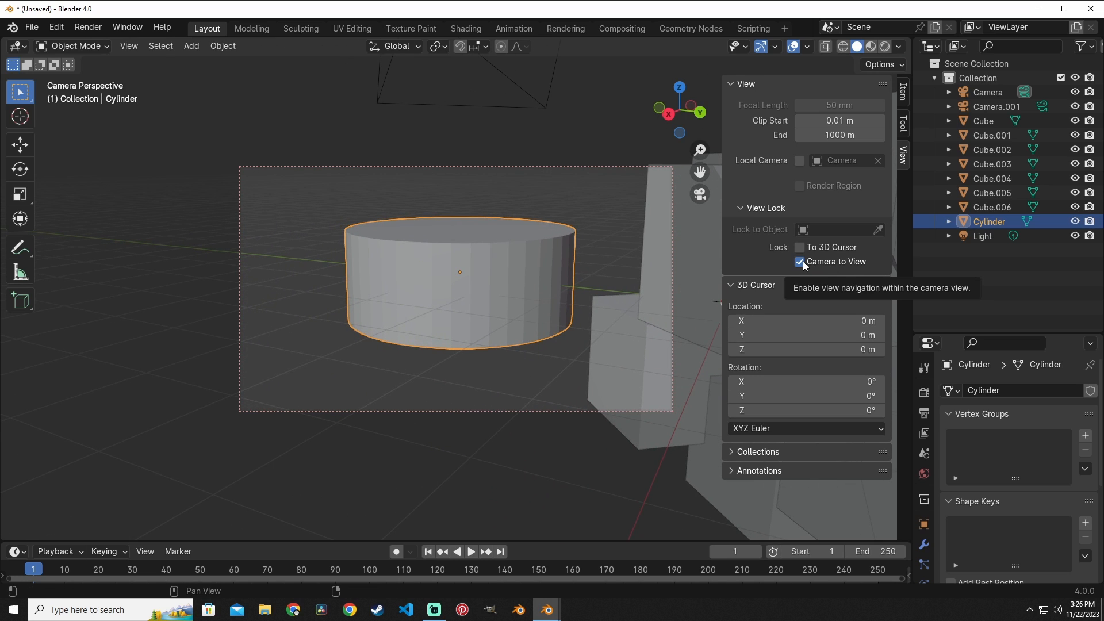
pyautogui.click(800, 262)
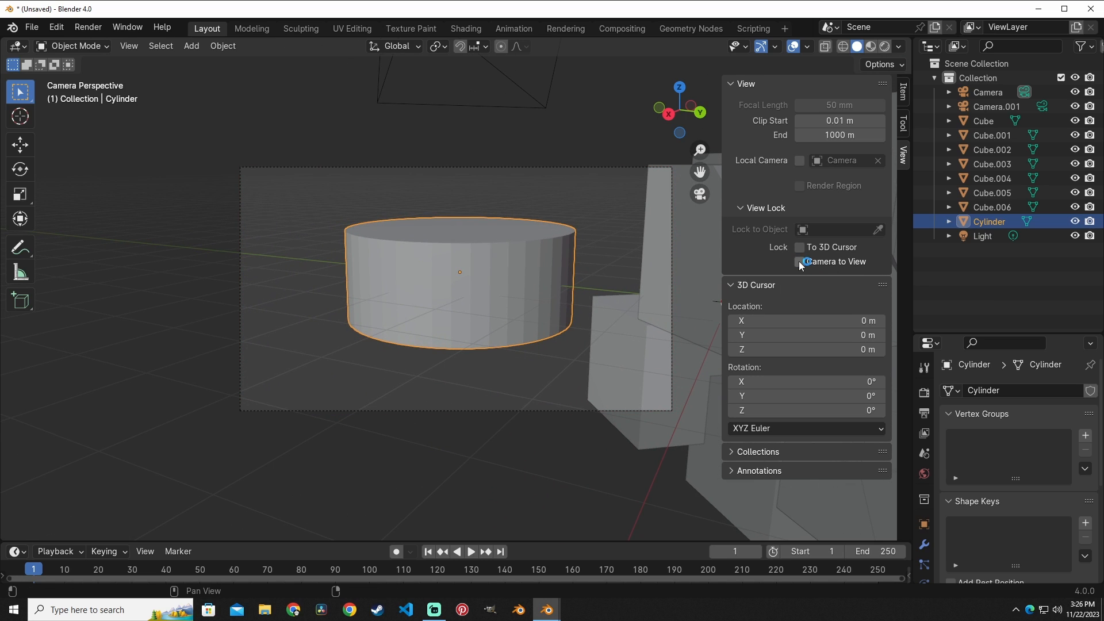
# - Center the 3D cursor and frame all objects, and box-select everything in the scene
pyautogui.click(128, 46)
pyautogui.moveTo(202, 261)
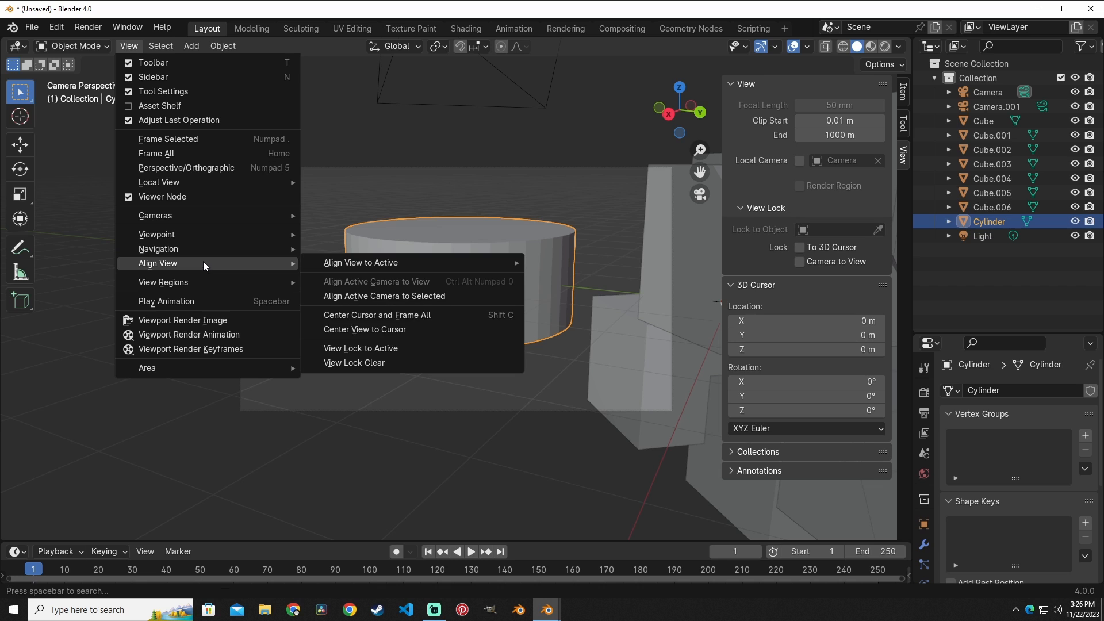
pyautogui.click(401, 314)
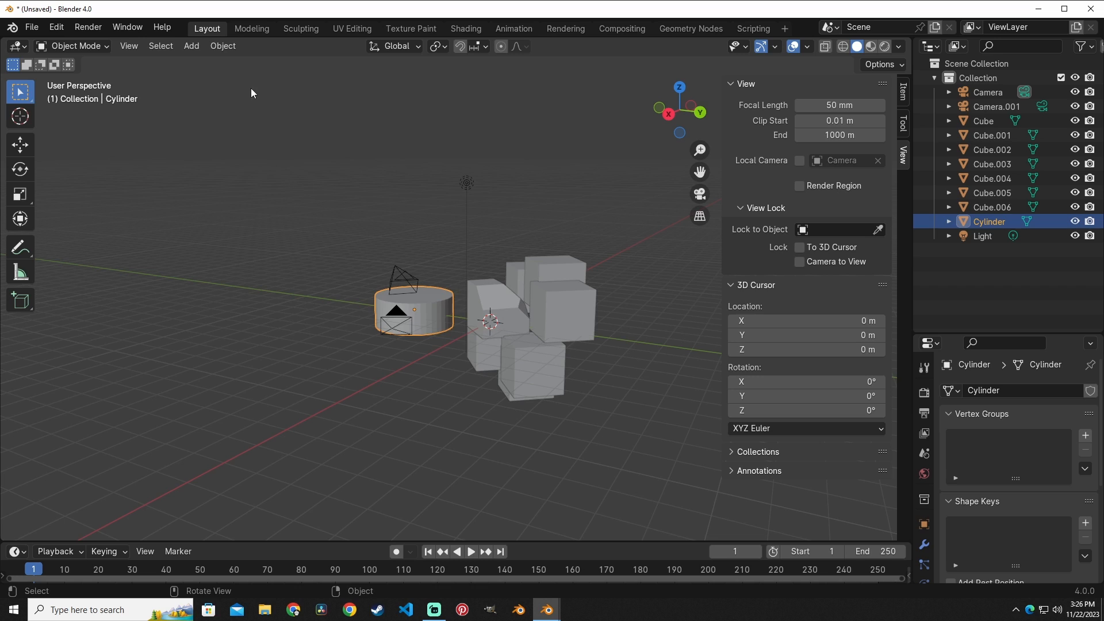
pyautogui.moveTo(251, 93); pyautogui.dragTo(655, 484)
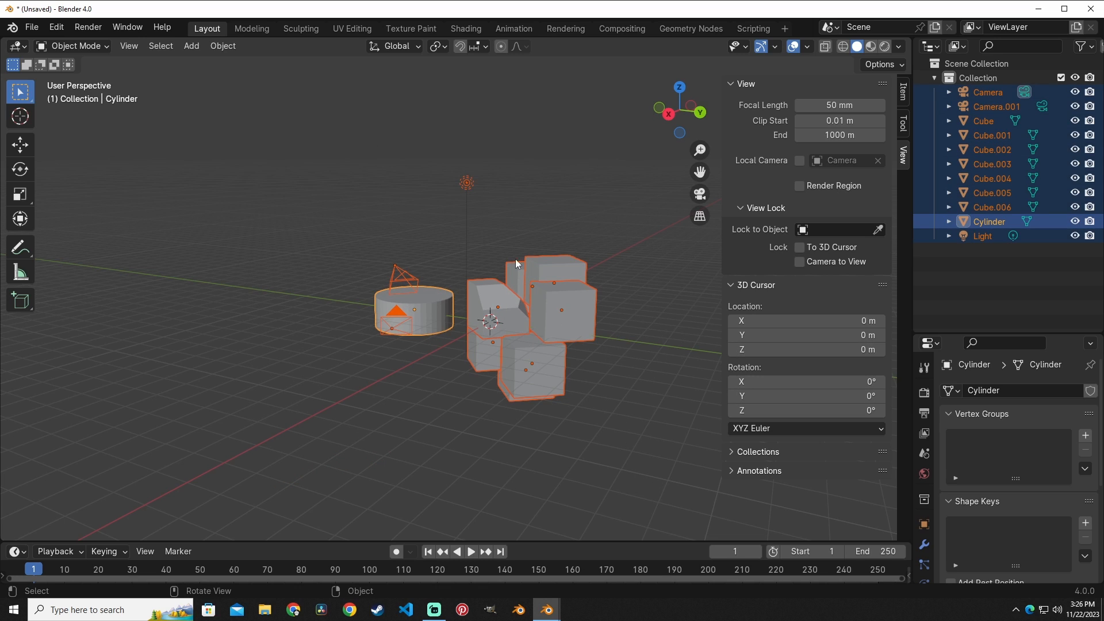
# - Center the view on the 3D cursor and deselect all objects
pyautogui.click(128, 46)
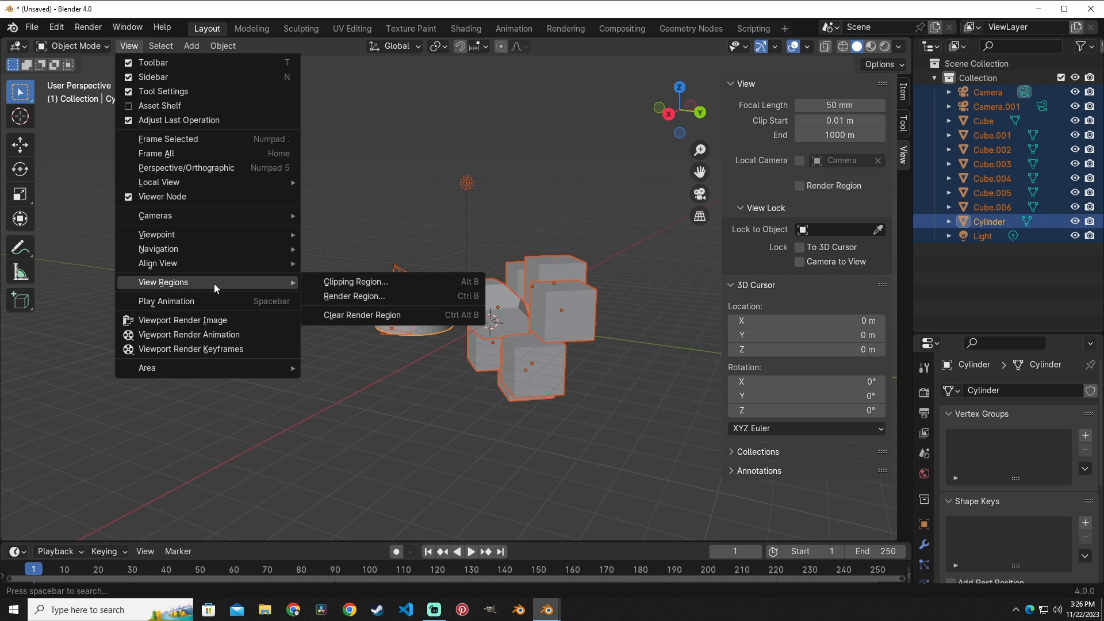
pyautogui.moveTo(205, 264)
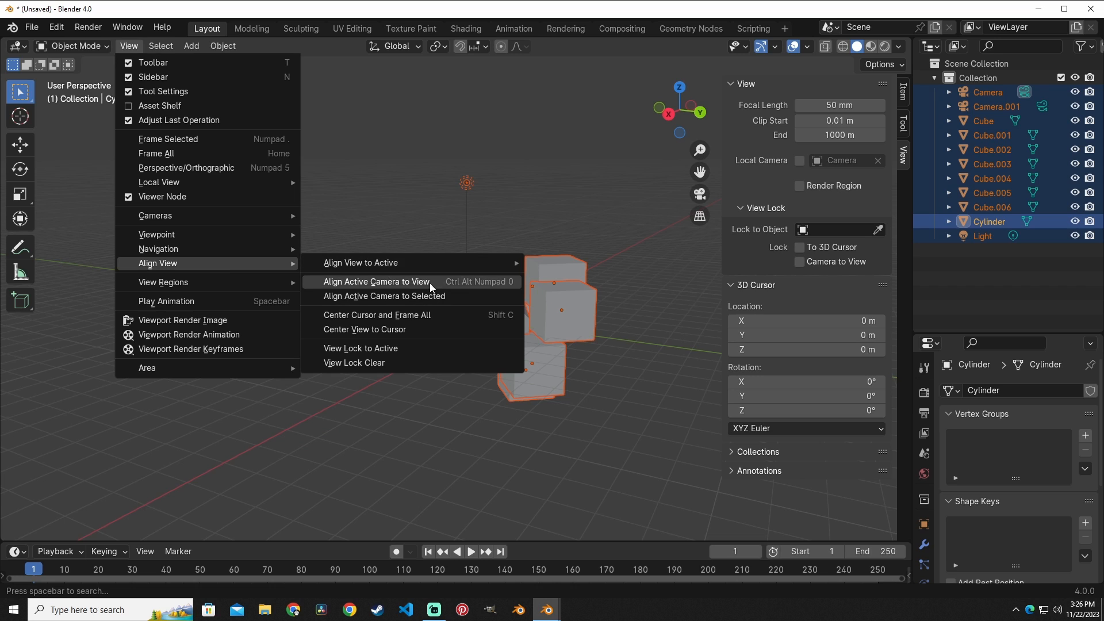
pyautogui.click(432, 334)
pyautogui.hotkey('alt', 'a')
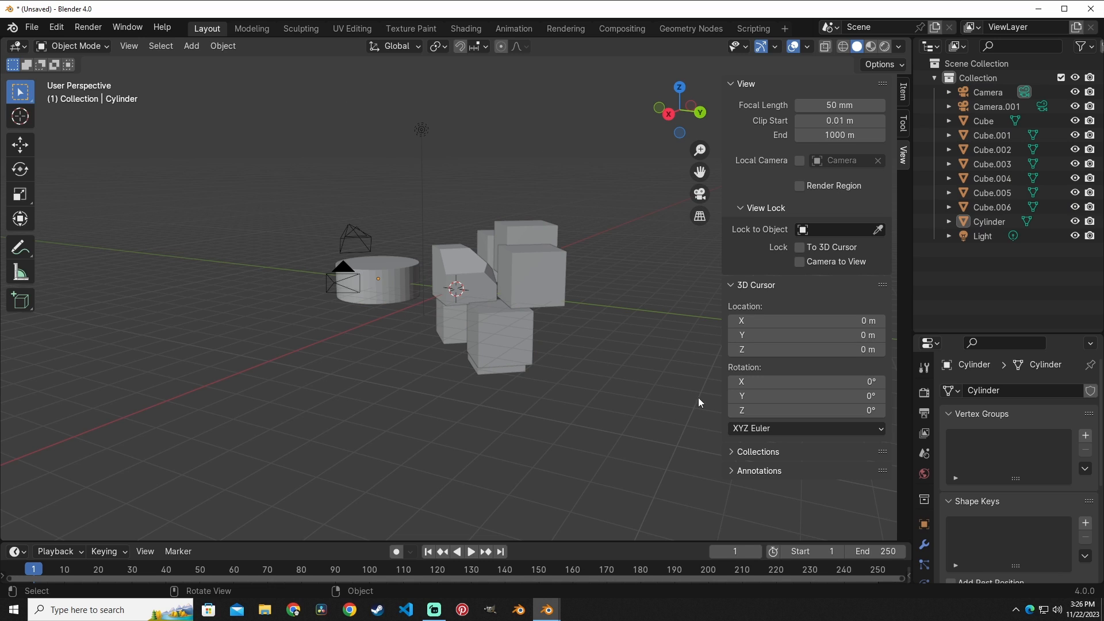
# - Select all objects and clear the view lock, and deselect everything
pyautogui.moveTo(673, 435); pyautogui.dragTo(107, 44)
pyautogui.hotkey('alt', 'a')
pyautogui.press('a')
pyautogui.click(128, 45)
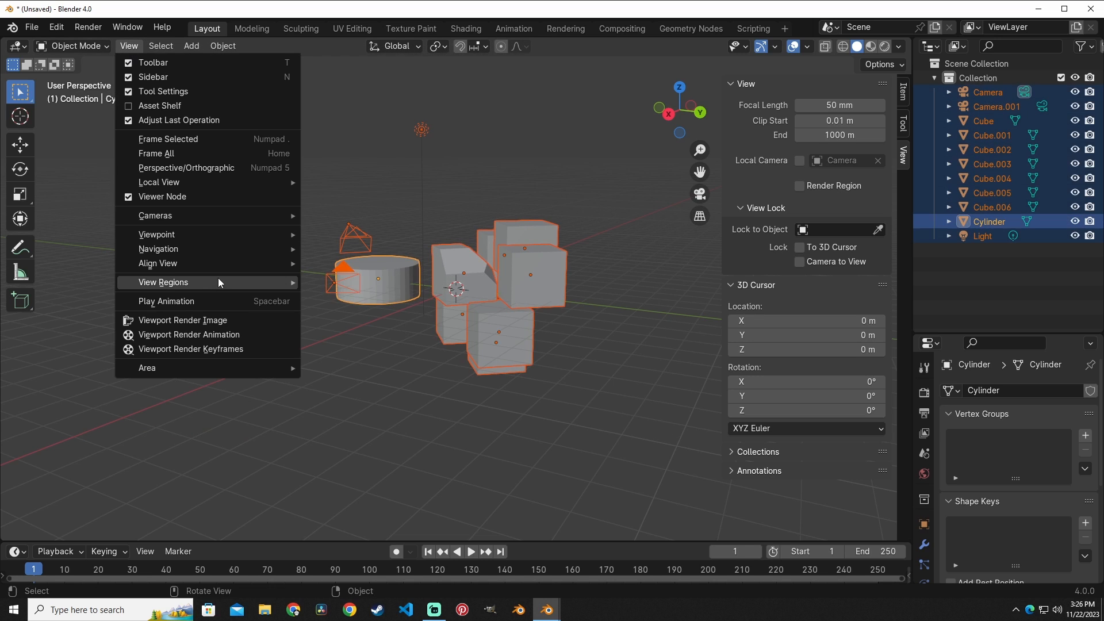
pyautogui.moveTo(211, 264)
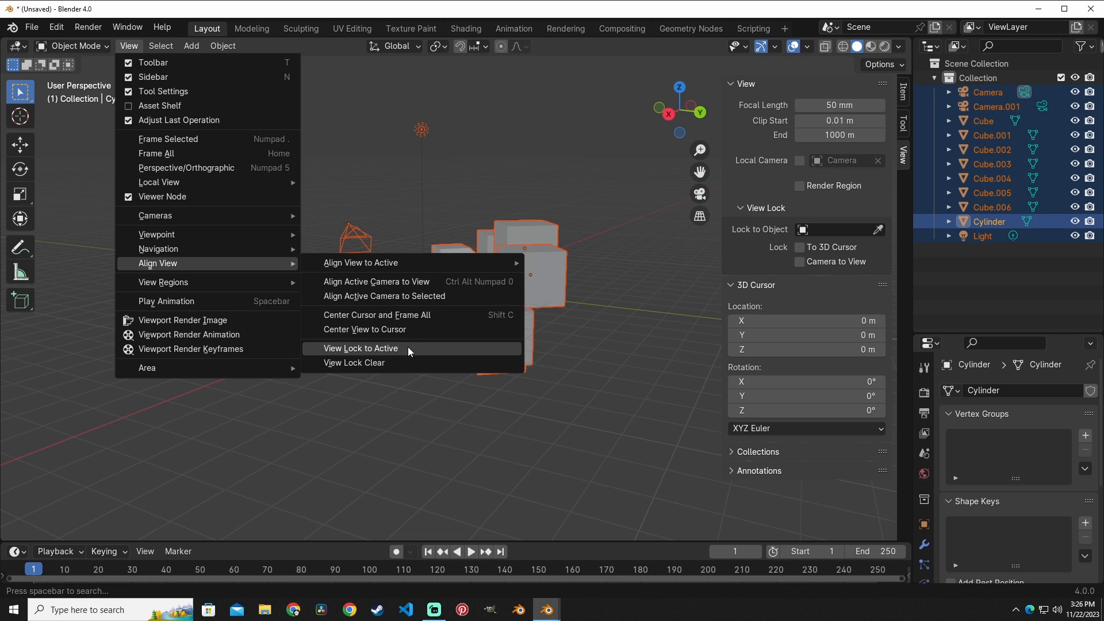
pyautogui.click(395, 363)
pyautogui.click(598, 407)
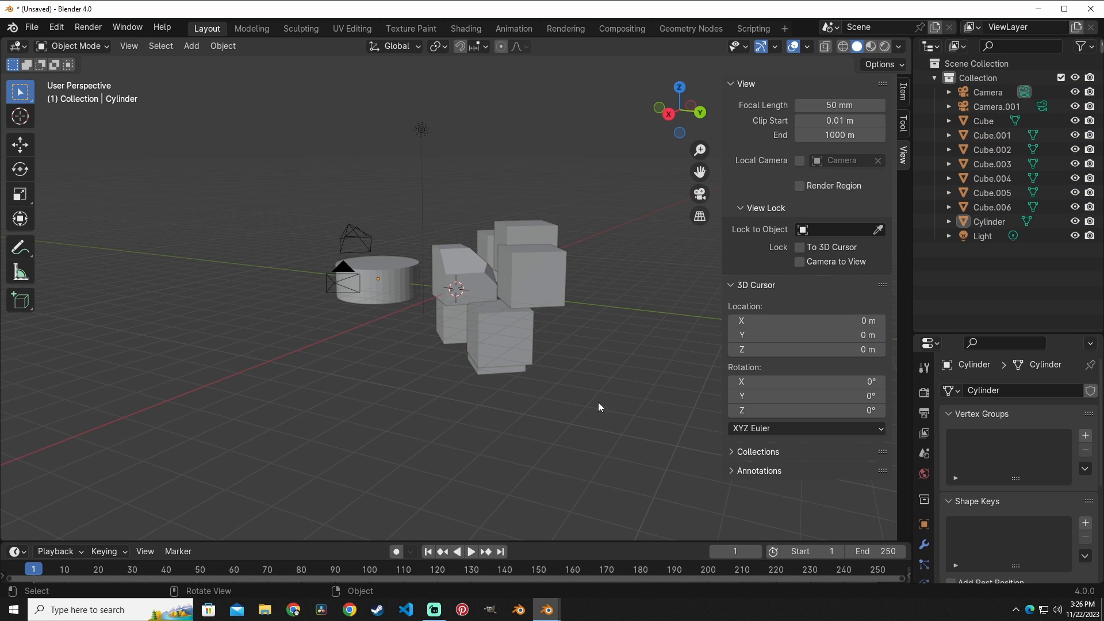
# - With the objects out of sight, select Cube.001 from the object list and lock the view to it, orbiting around it
pyautogui.moveTo(571, 373); pyautogui.dragTo(458, 306, button='middle')
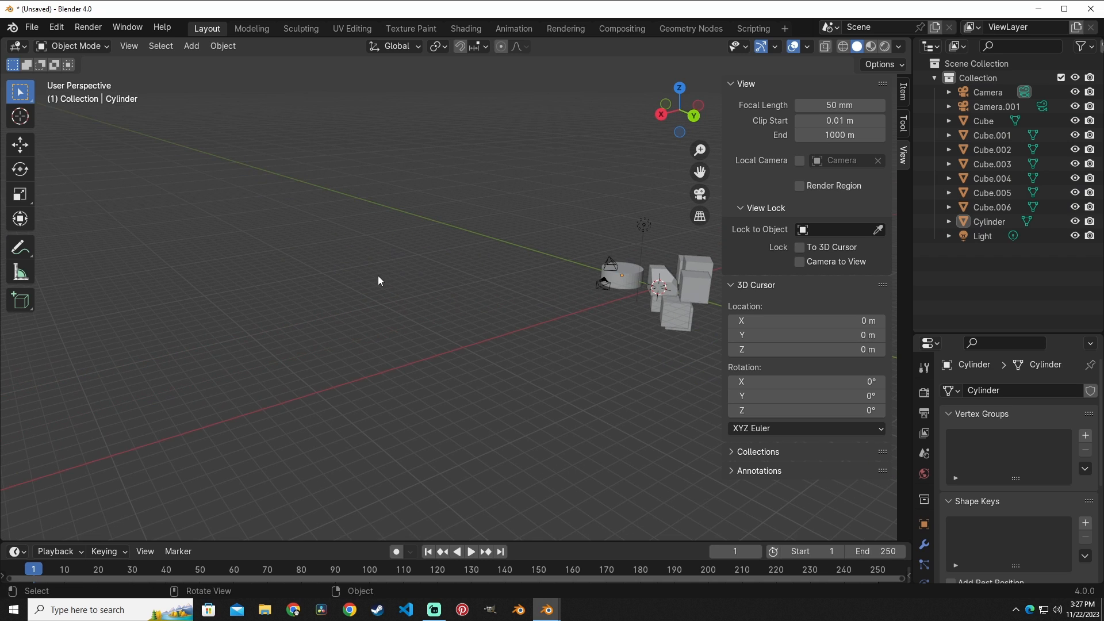
pyautogui.moveTo(377, 278); pyautogui.dragTo(409, 266, button='middle')
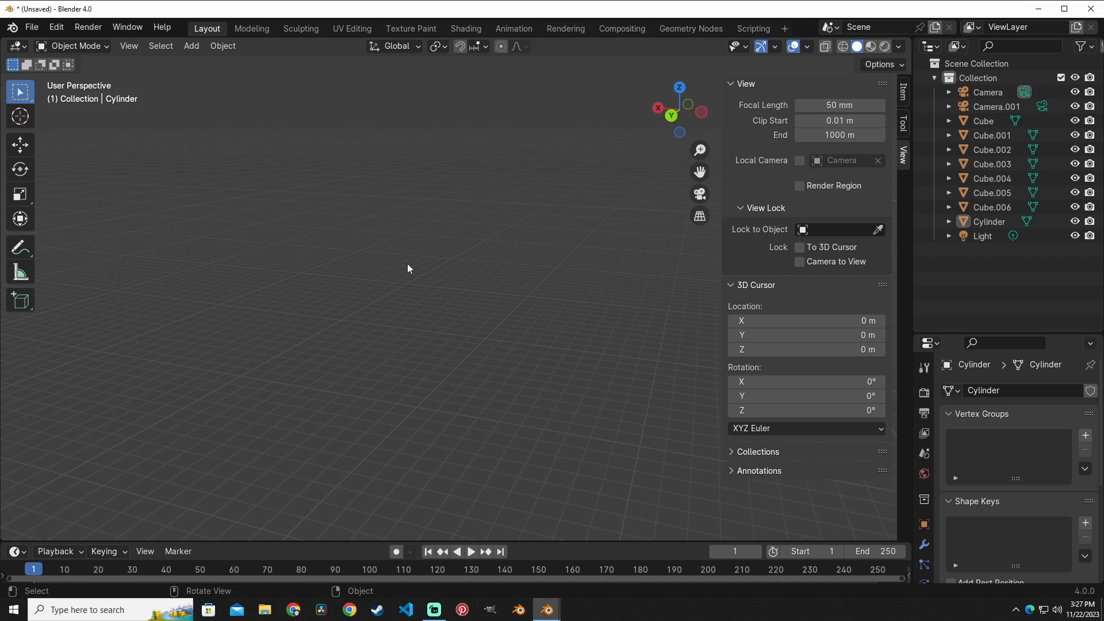
pyautogui.click(1002, 138)
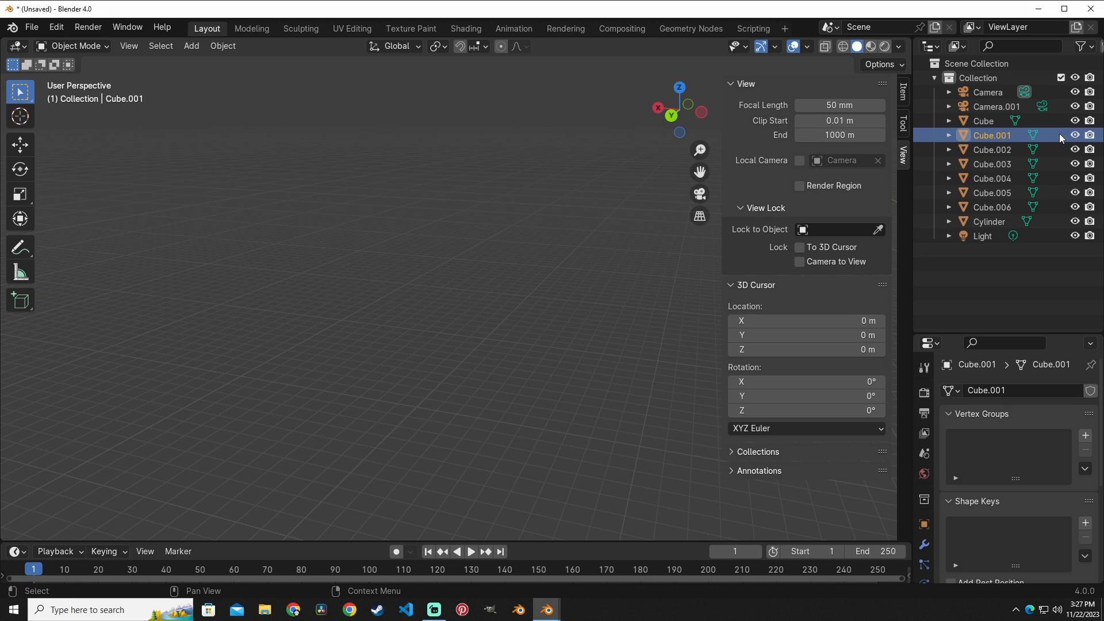
pyautogui.click(128, 46)
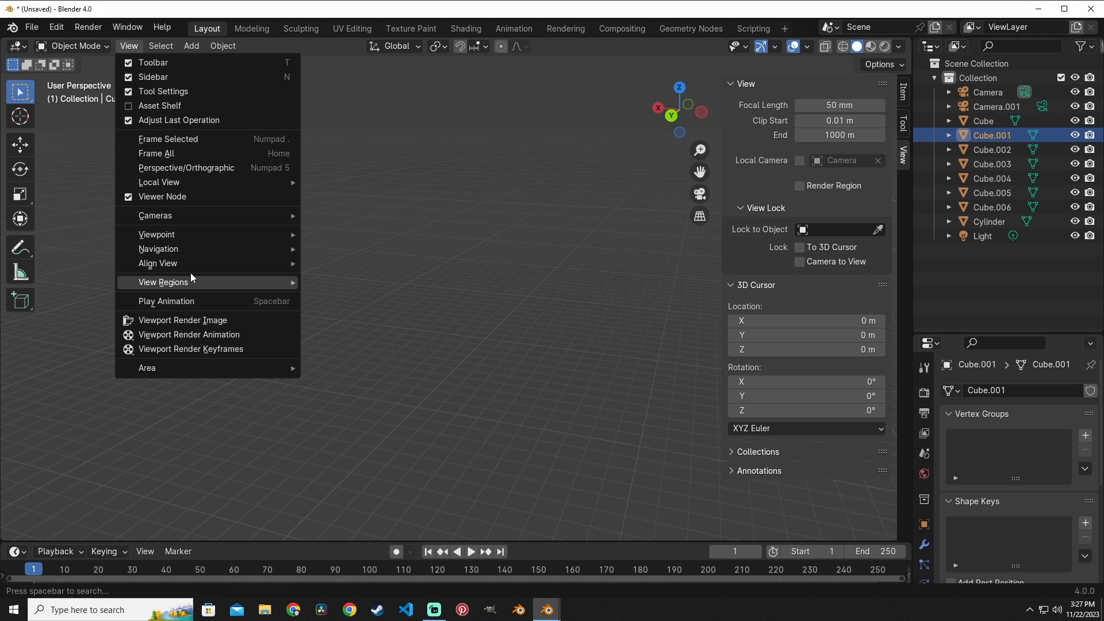
pyautogui.moveTo(172, 264)
pyautogui.click(390, 351)
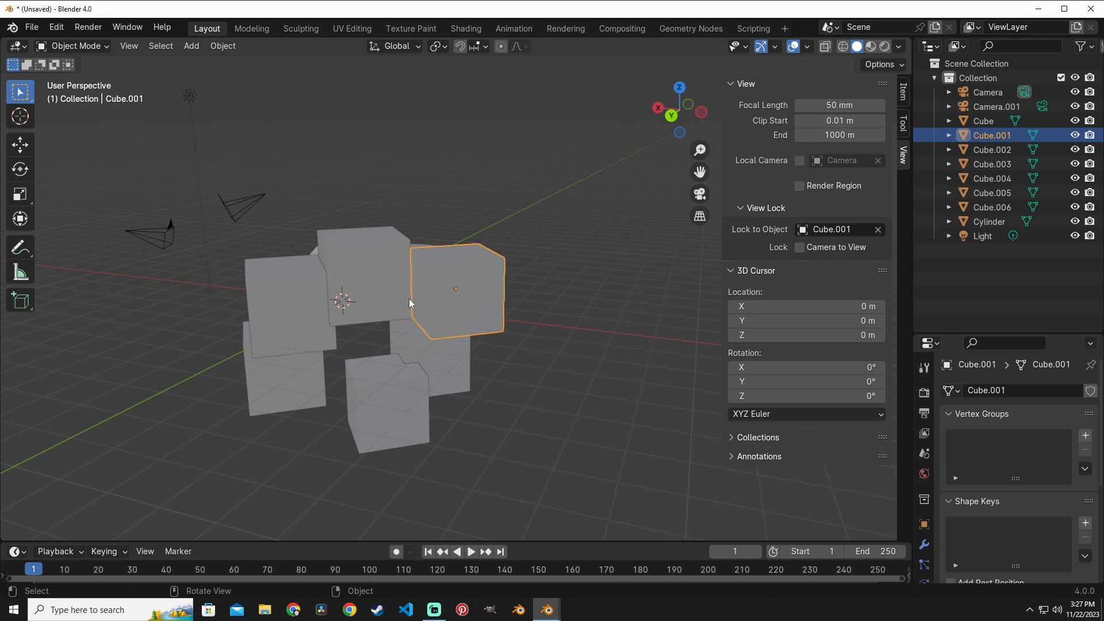
pyautogui.moveTo(409, 298); pyautogui.dragTo(450, 317, button='middle')
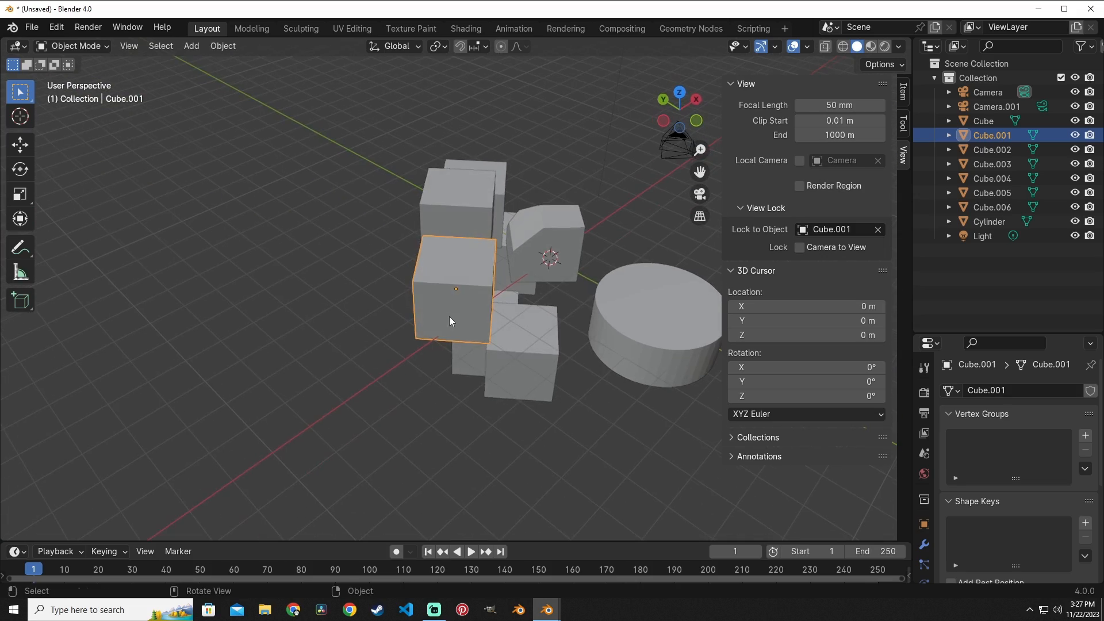
# - Deselect everything, release the view lock on Cube.001, and frame all objects
pyautogui.hotkey('alt', 'a')
pyautogui.click(128, 46)
pyautogui.moveTo(172, 264)
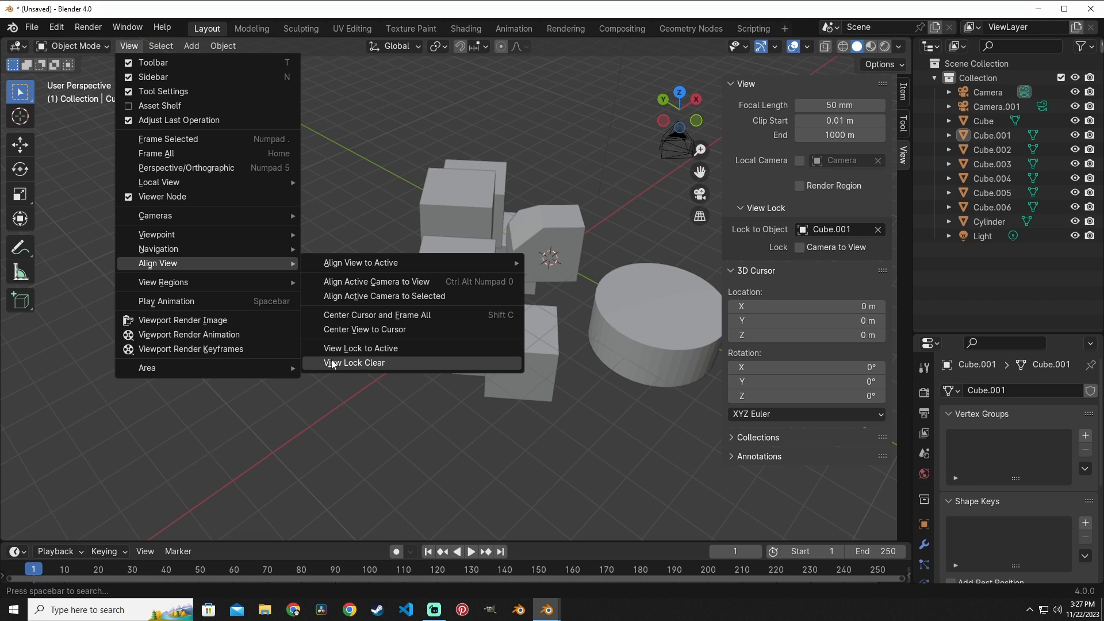
pyautogui.click(354, 364)
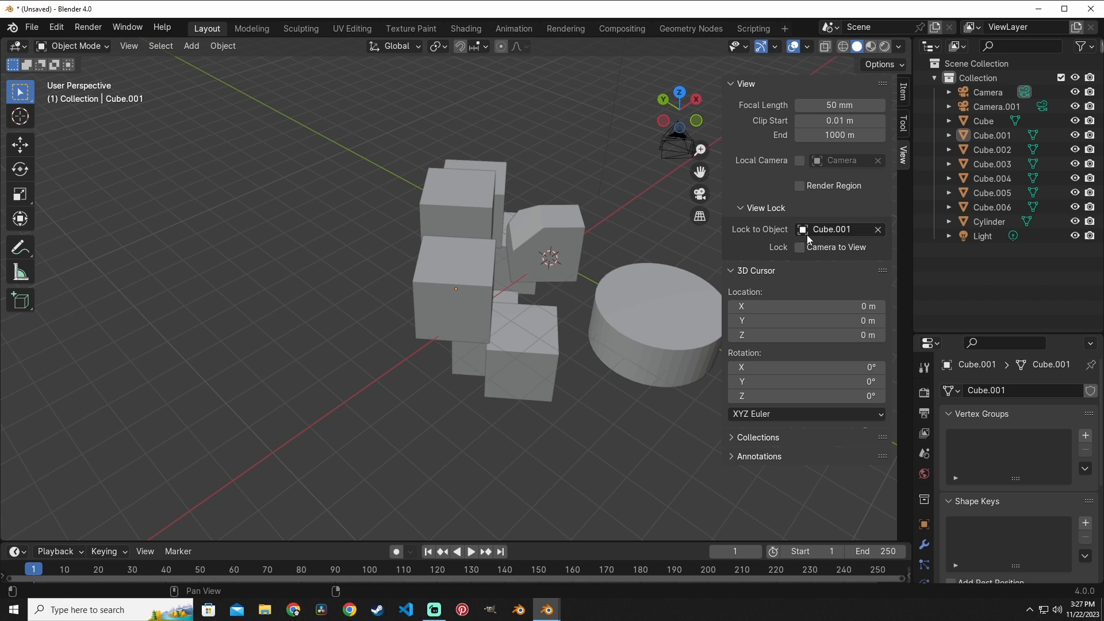
pyautogui.click(878, 230)
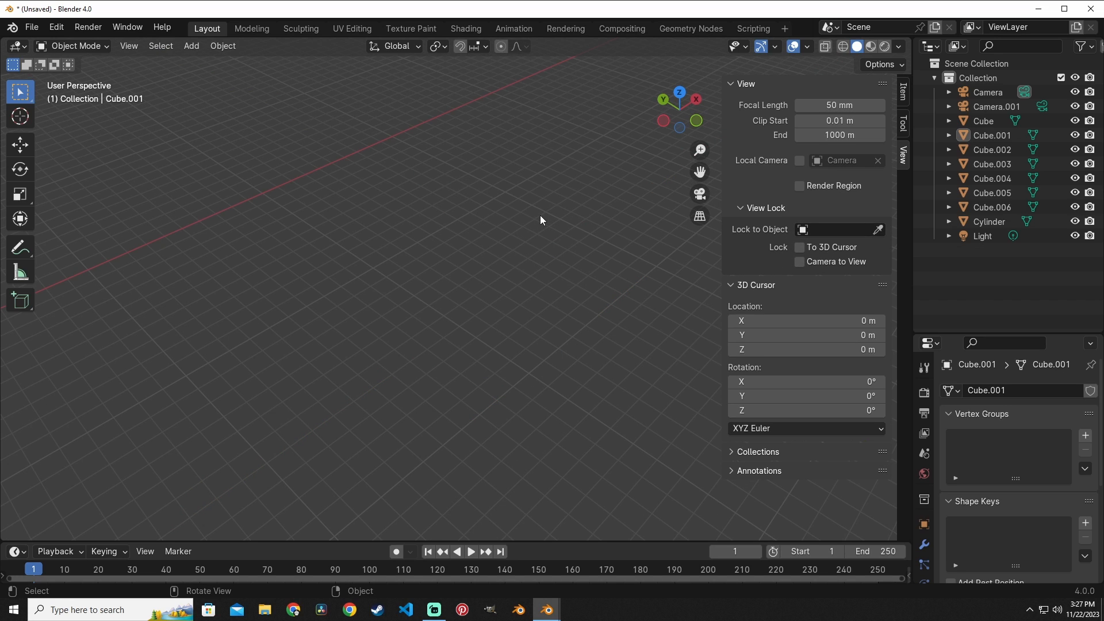
pyautogui.press('Home')
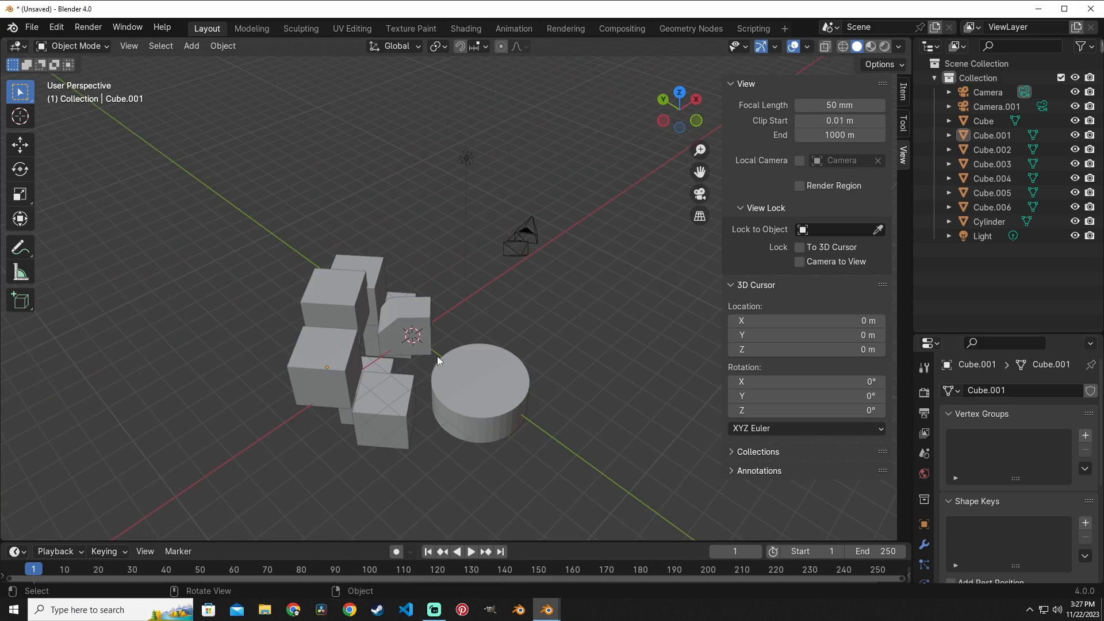
pyautogui.click(403, 328)
pyautogui.moveTo(567, 347); pyautogui.dragTo(545, 370, button='middle')
pyautogui.click(539, 363)
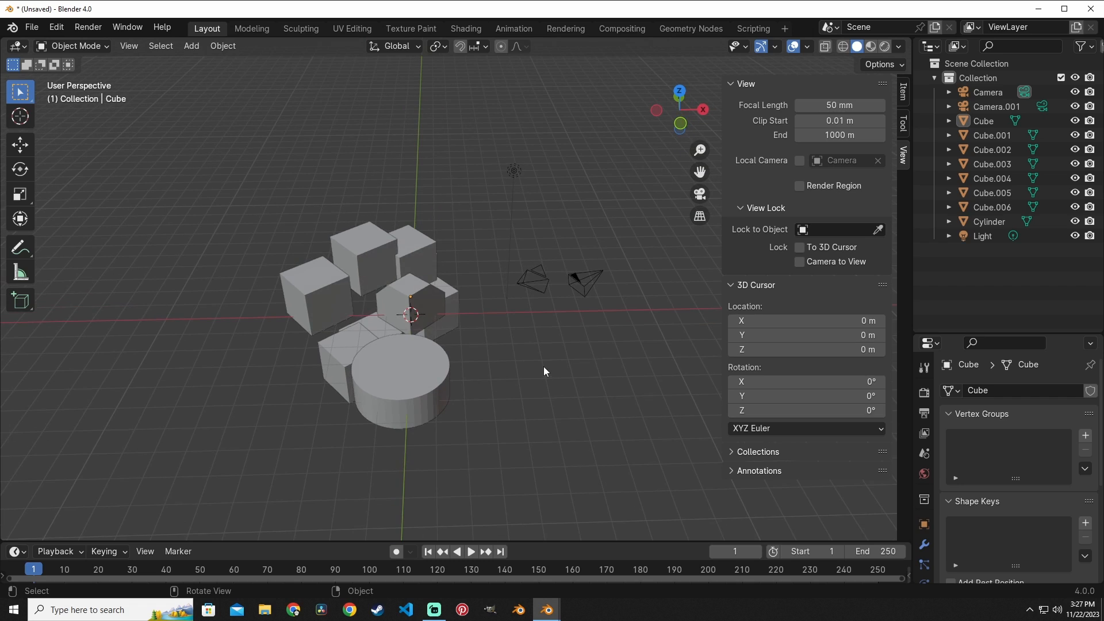
pyautogui.click(129, 46)
pyautogui.moveTo(199, 265)
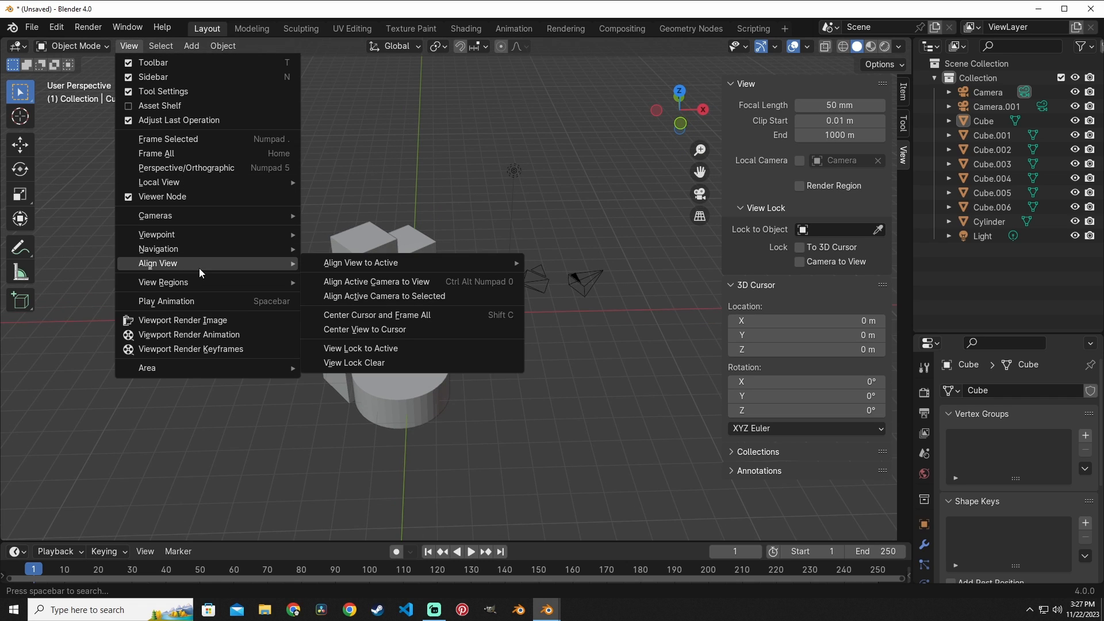
pyautogui.moveTo(234, 278)
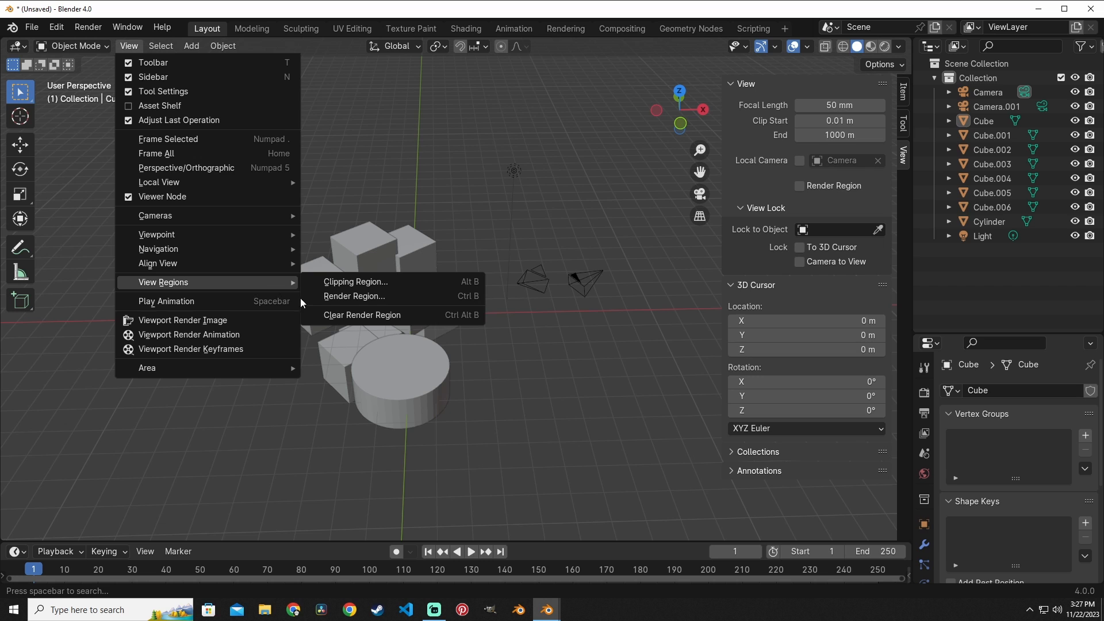
# - Switch to the right orthographic view and draw a clipping region around the central cubes, cutting off the outer ones
pyautogui.keyDown('shift'); pyautogui.moveTo(475, 374); pyautogui.dragTo(550, 329, button='middle'); pyautogui.keyUp('shift')
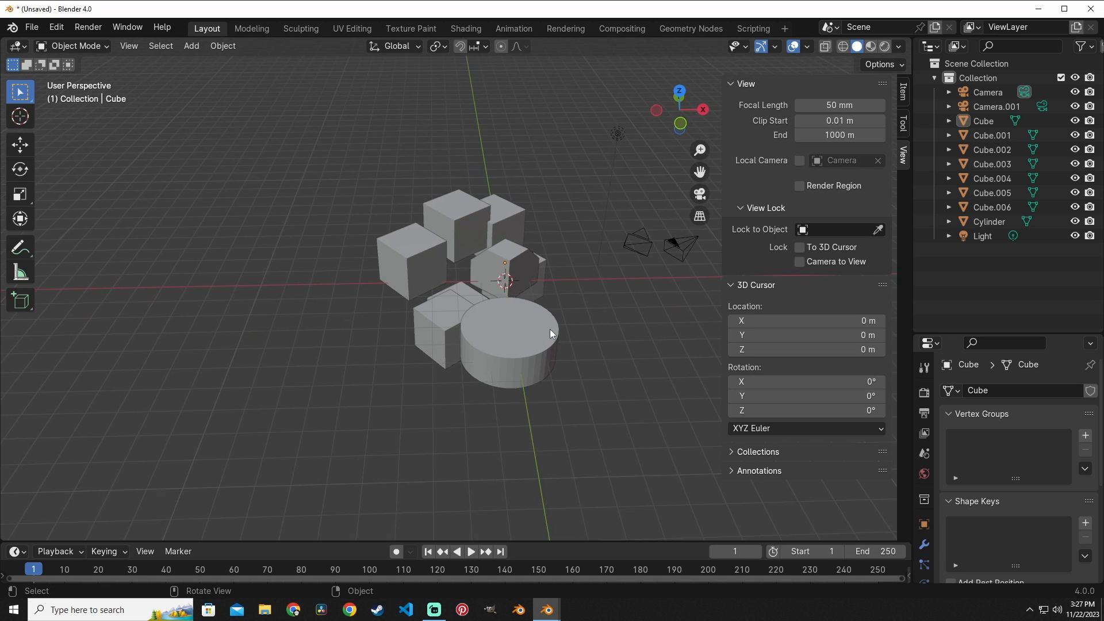
pyautogui.scroll(1, 549, 329)
pyautogui.click(701, 111)
pyautogui.scroll(4, 379, 280)
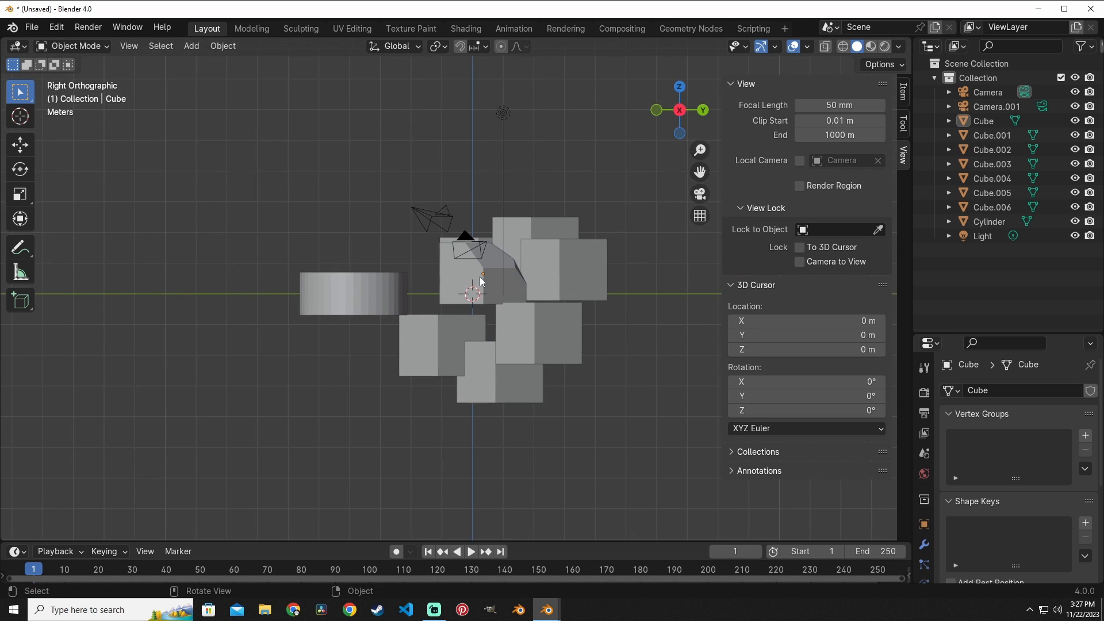
pyautogui.click(129, 46)
pyautogui.moveTo(292, 282)
pyautogui.click(351, 282)
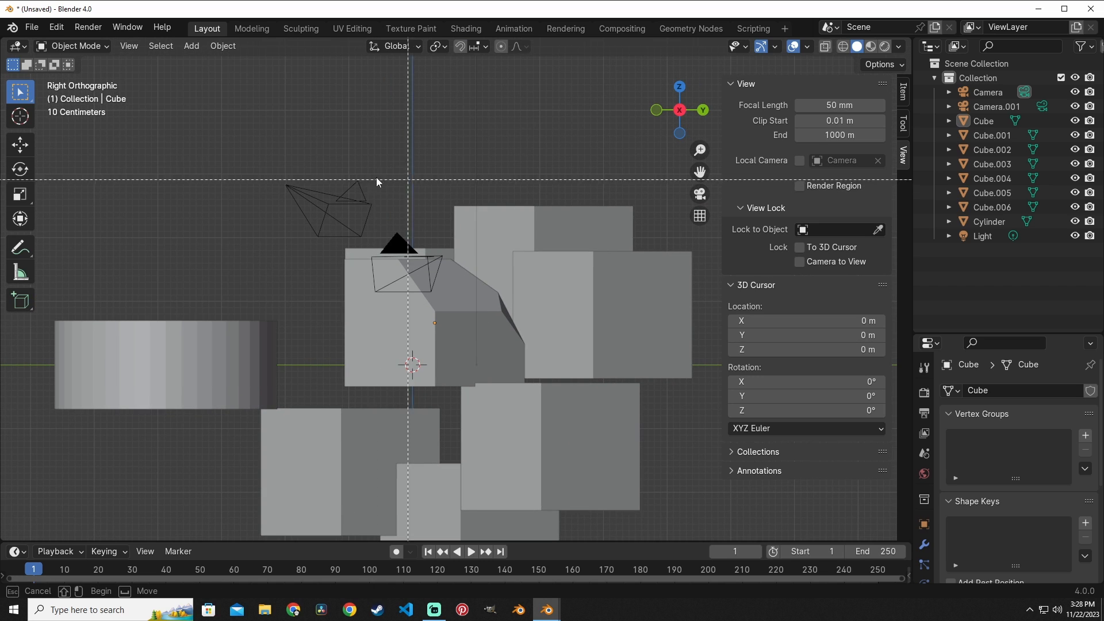
pyautogui.moveTo(370, 156); pyautogui.dragTo(595, 450)
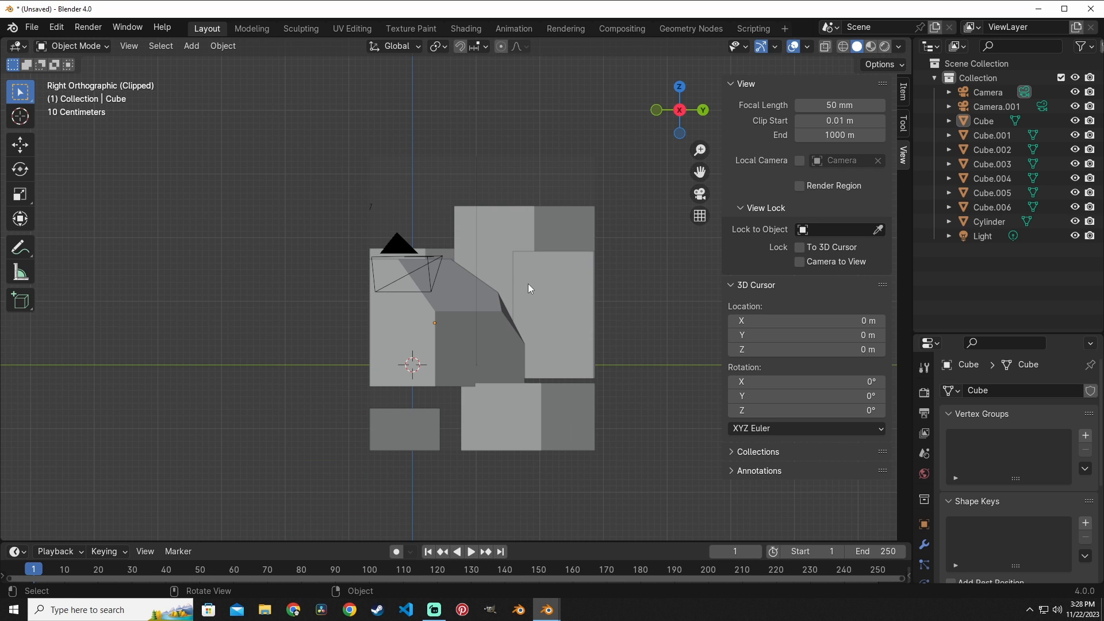
# - Select Camera.001 and try to move it within the clipped view
pyautogui.scroll(-1, 499, 274)
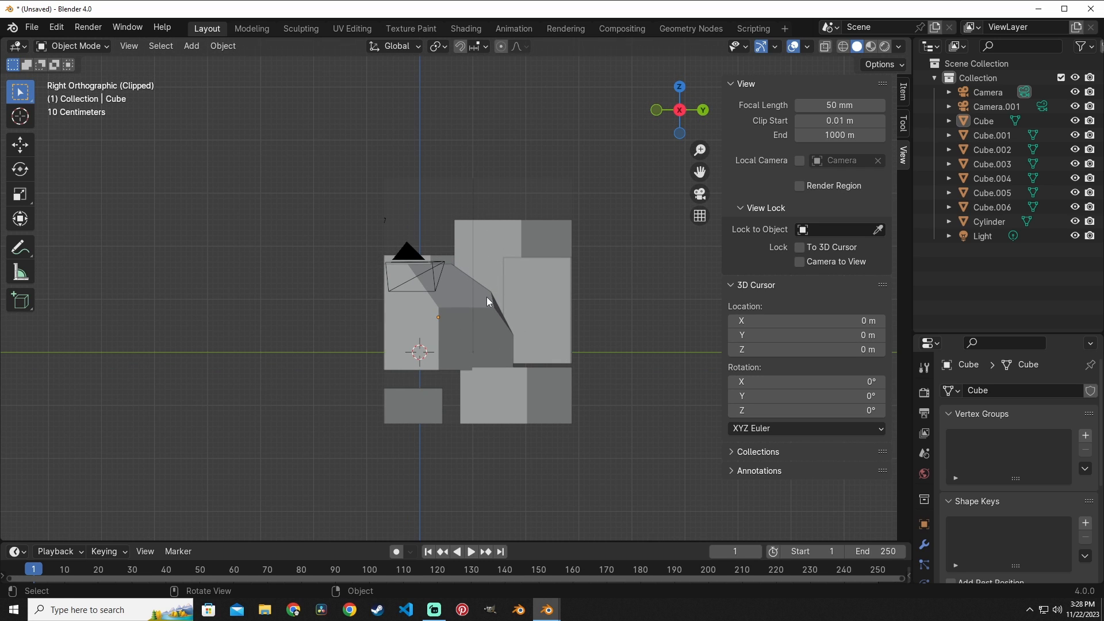
pyautogui.moveTo(482, 296); pyautogui.dragTo(389, 250, button='middle')
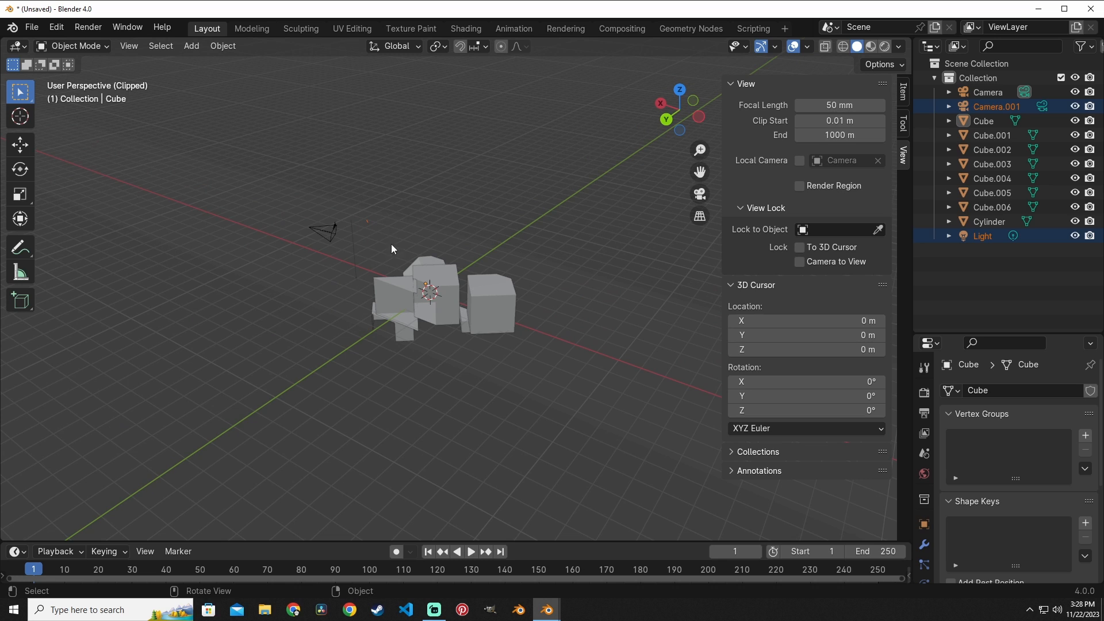
pyautogui.moveTo(382, 244); pyautogui.dragTo(360, 188)
pyautogui.press('g')
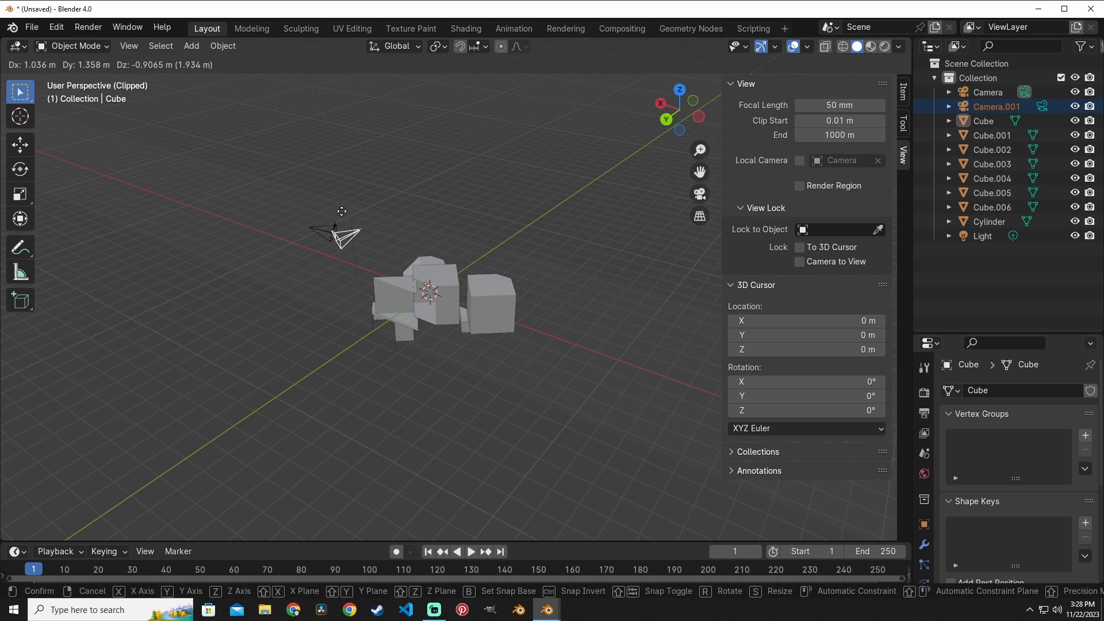
pyautogui.click(380, 243)
# - Examine the clipped cubes from several angles, selecting and deselecting some of them
pyautogui.moveTo(492, 293); pyautogui.dragTo(415, 296, button='middle')
pyautogui.moveTo(520, 362); pyautogui.dragTo(385, 235)
pyautogui.scroll(2, 491, 320)
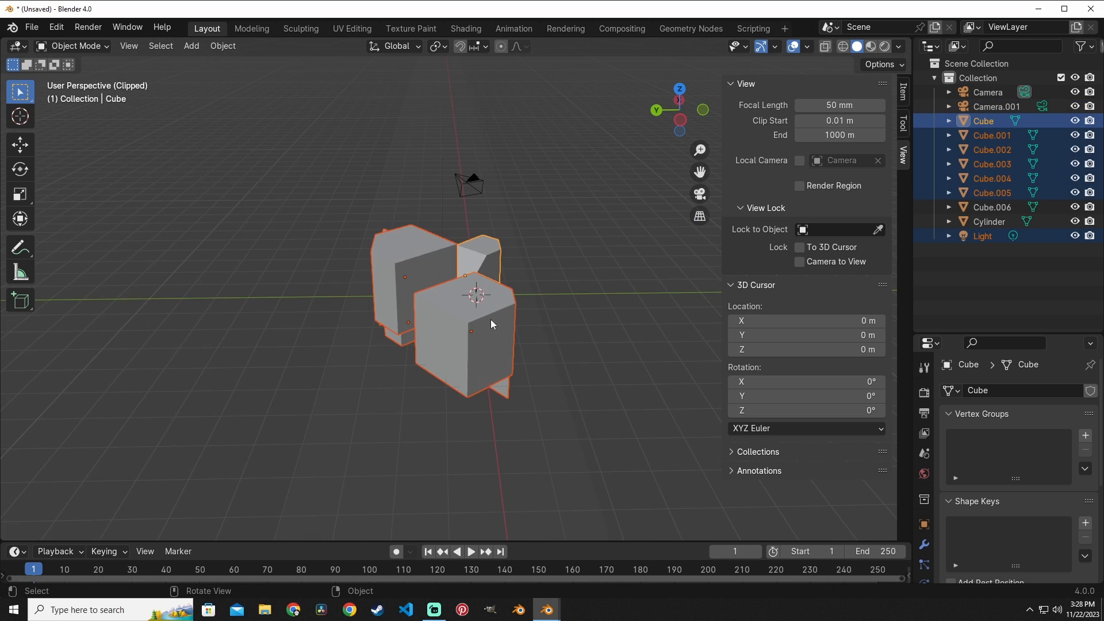
pyautogui.click(504, 392)
pyautogui.press('`')
pyautogui.click(518, 396)
pyautogui.scroll(-3, 518, 395)
pyautogui.moveTo(518, 395); pyautogui.dragTo(508, 329, button='middle')
pyautogui.scroll(-3, 384, 315)
pyautogui.click(398, 223)
pyautogui.moveTo(399, 223); pyautogui.dragTo(491, 243, button='middle')
pyautogui.click(507, 281)
# - Turn off the viewport's clipping region
pyautogui.click(129, 46)
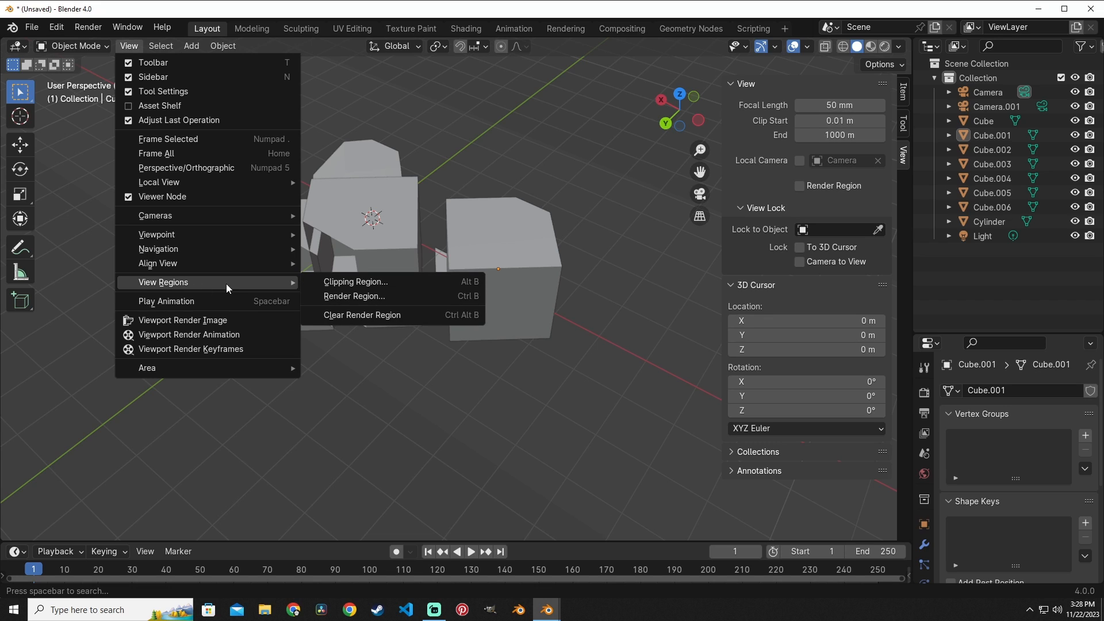
pyautogui.click(381, 284)
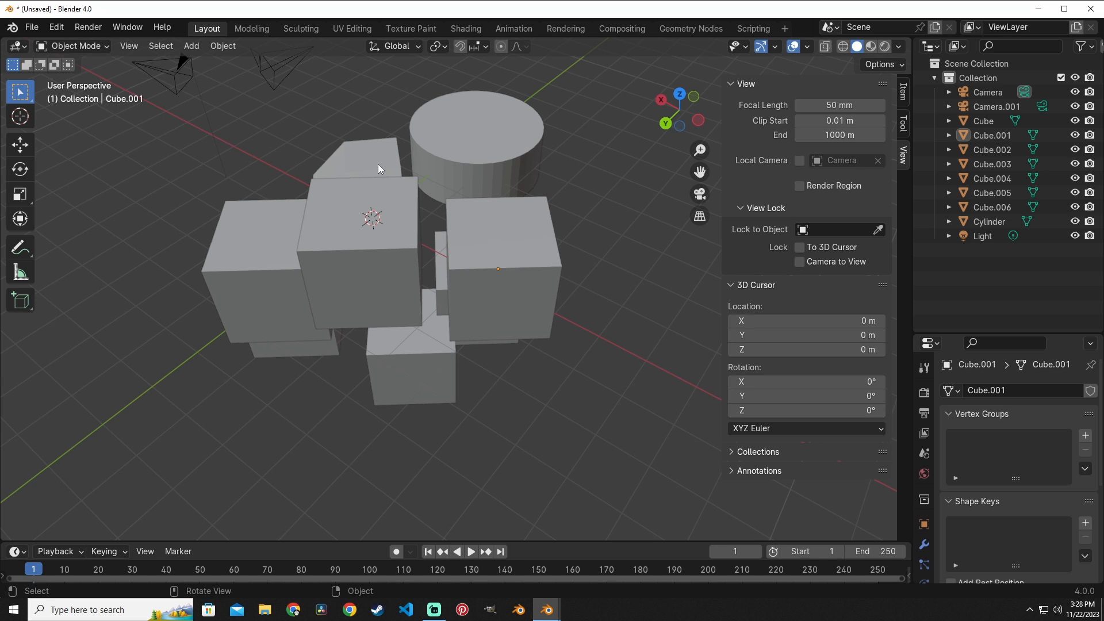
pyautogui.scroll(-5, 377, 164)
pyautogui.moveTo(412, 226); pyautogui.dragTo(498, 272, button='middle')
pyautogui.scroll(5, 449, 290)
pyautogui.click(129, 46)
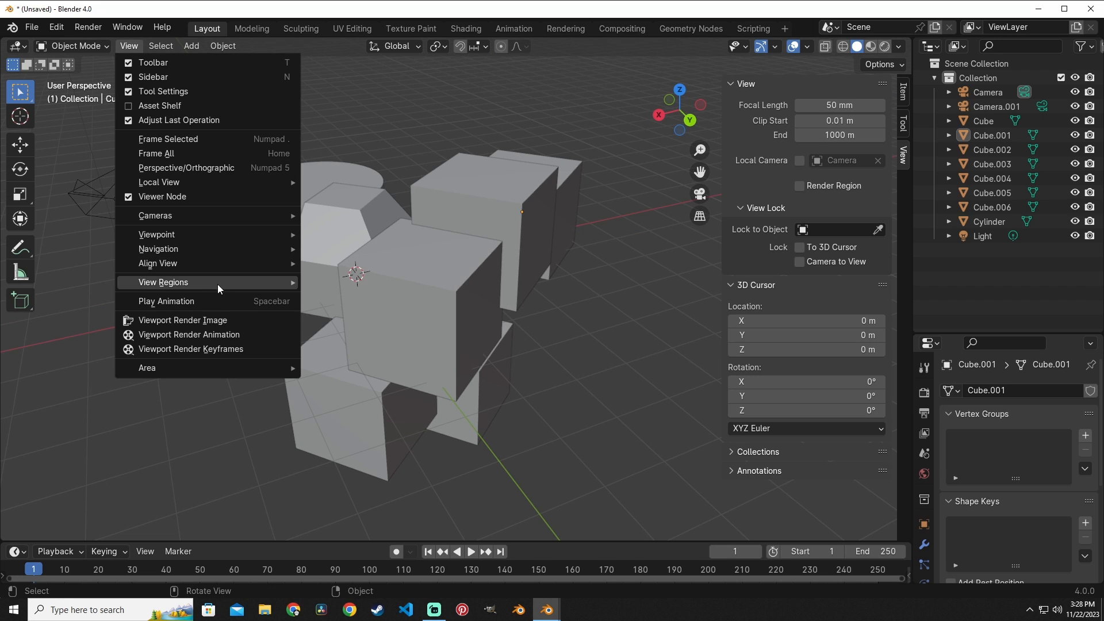
pyautogui.moveTo(220, 280)
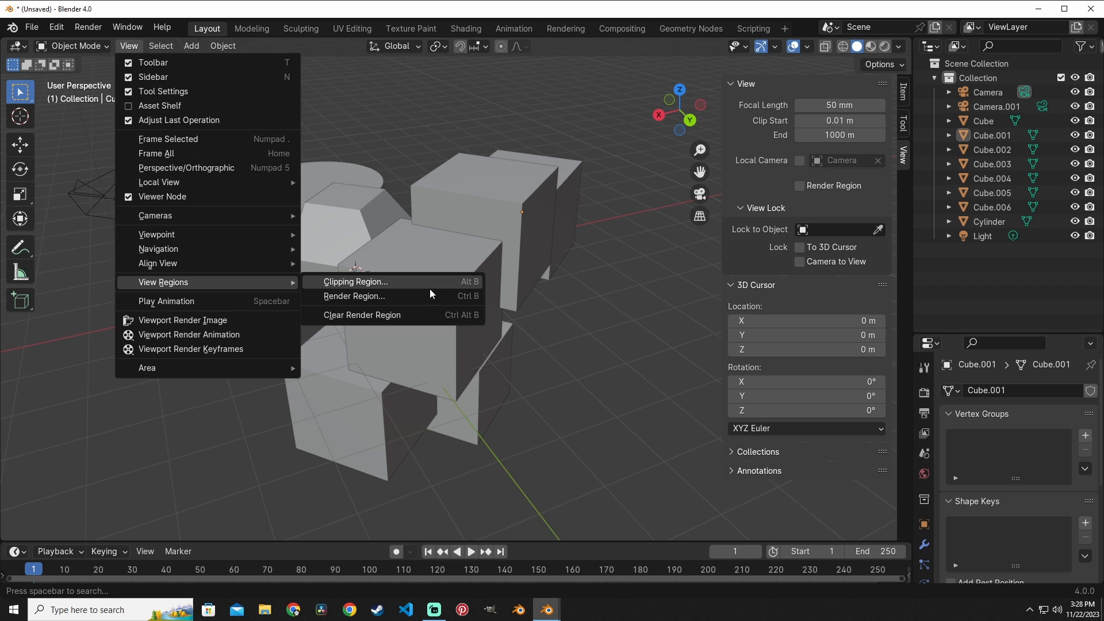
# - Select and frame the cube with the cut corner, and replace the timeline with an enlarged Shader Editor
pyautogui.moveTo(389, 278); pyautogui.dragTo(457, 279, button='middle')
pyautogui.click(394, 260)
pyautogui.press('KP_Decimal')
pyautogui.click(16, 550)
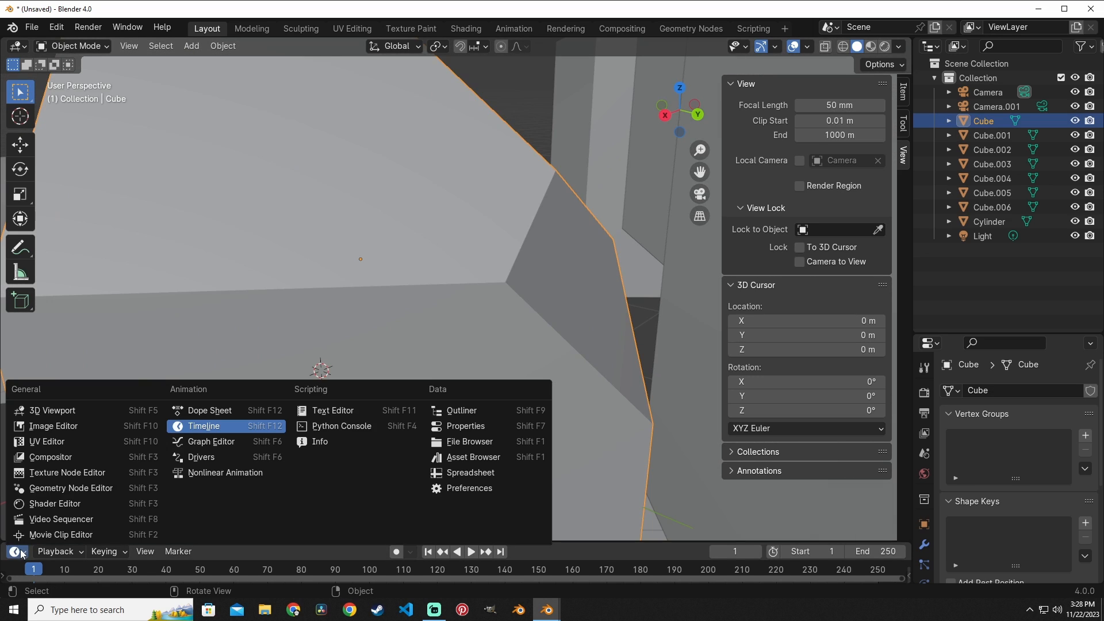
pyautogui.click(46, 502)
pyautogui.moveTo(336, 539); pyautogui.dragTo(362, 388)
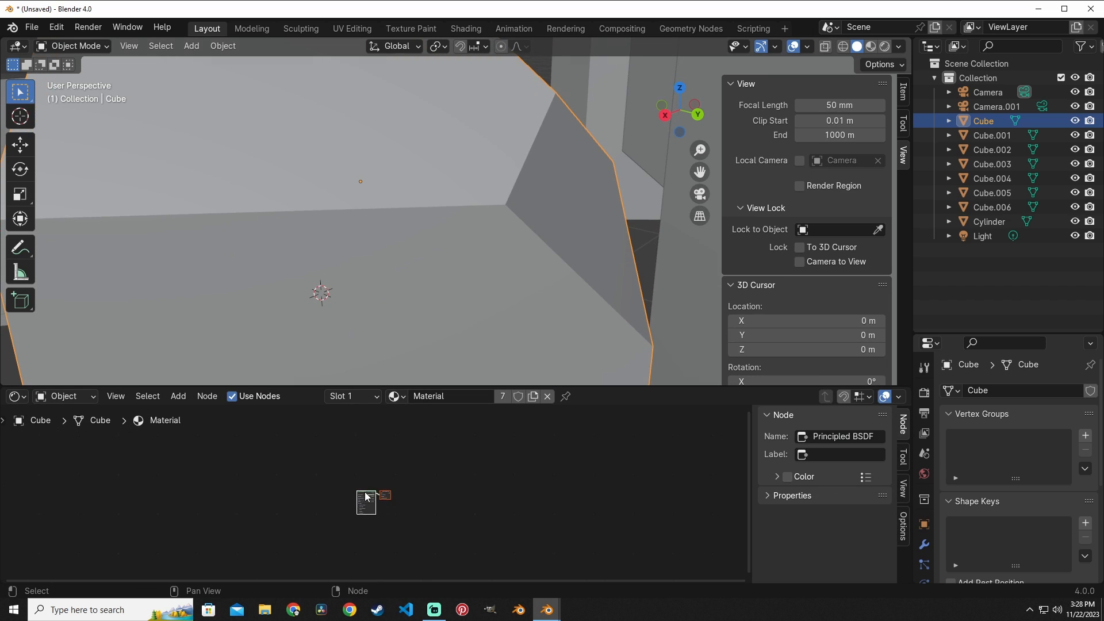
# - On the cube material's Principled BSDF node, set a light blue base color, metallic 0.831 and roughness 0.176
pyautogui.scroll(8, 365, 493)
pyautogui.click(345, 498)
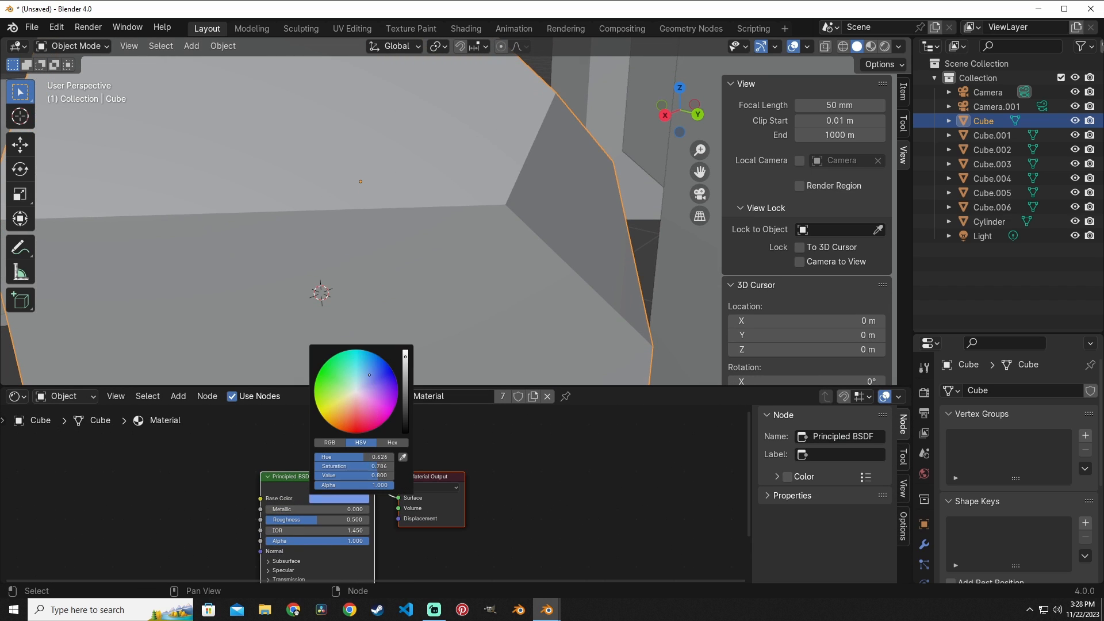
pyautogui.moveTo(325, 520); pyautogui.dragTo(355, 509)
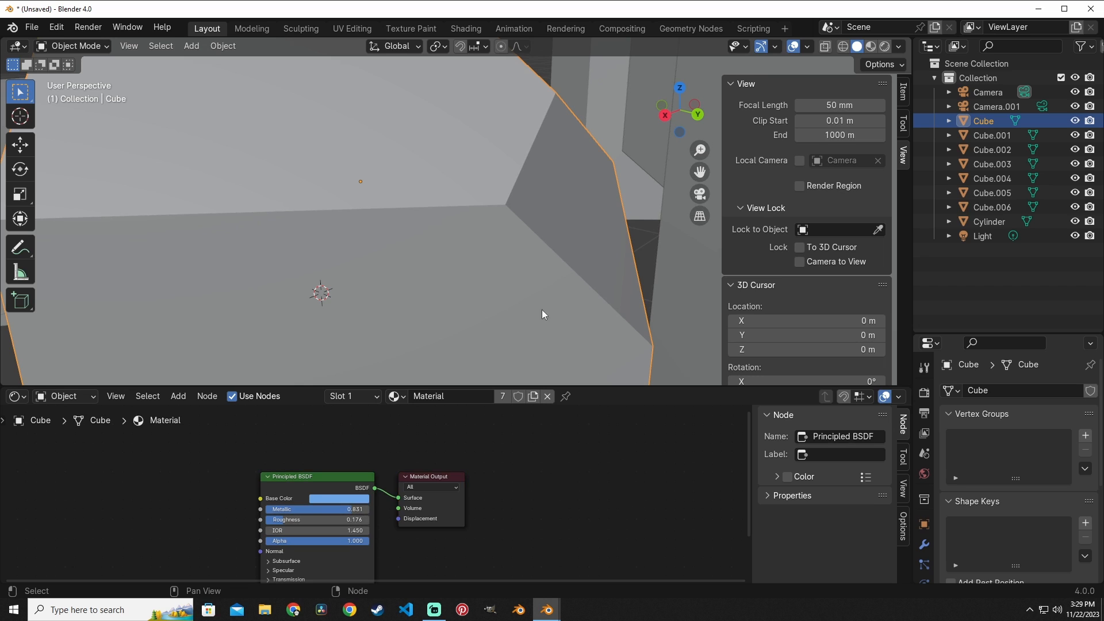
# - Switch the viewport to rendered shading and set the scene's render engine to Cycles
pyautogui.click(884, 46)
pyautogui.click(924, 393)
pyautogui.click(1051, 390)
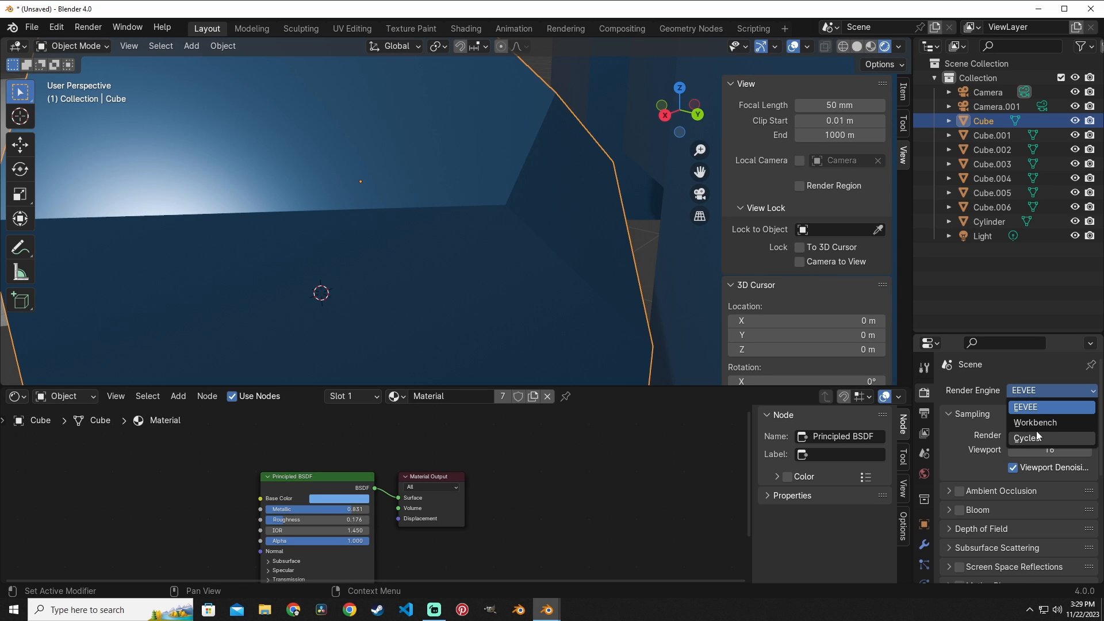
pyautogui.click(1036, 435)
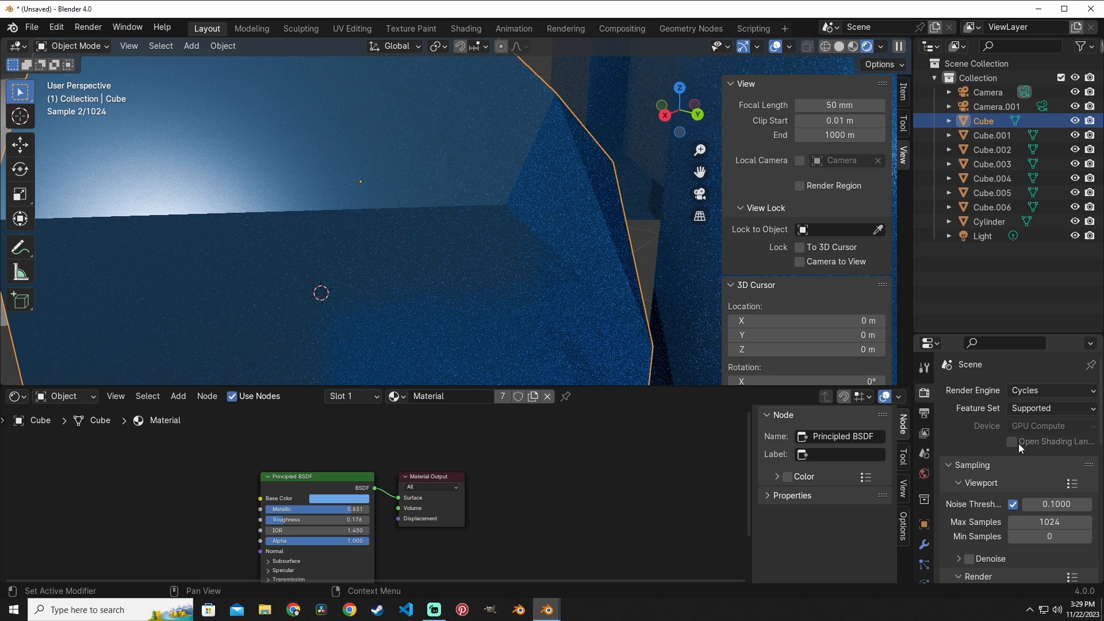
# - In the system preferences, set the Cycles render device to CUDA
pyautogui.click(57, 27)
pyautogui.click(74, 211)
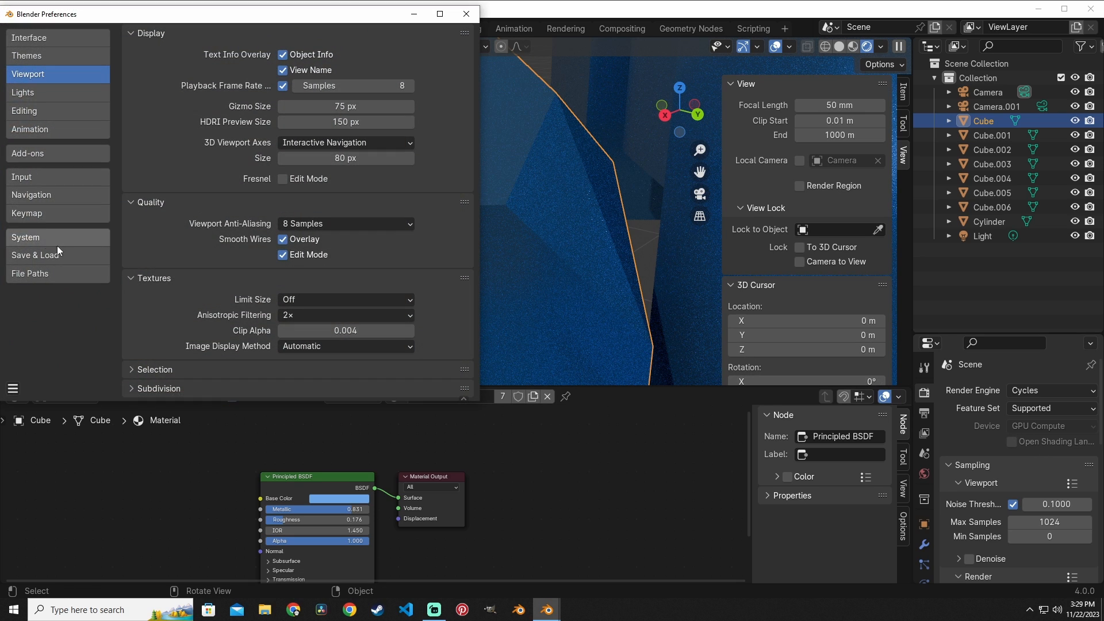
pyautogui.click(45, 237)
pyautogui.click(250, 54)
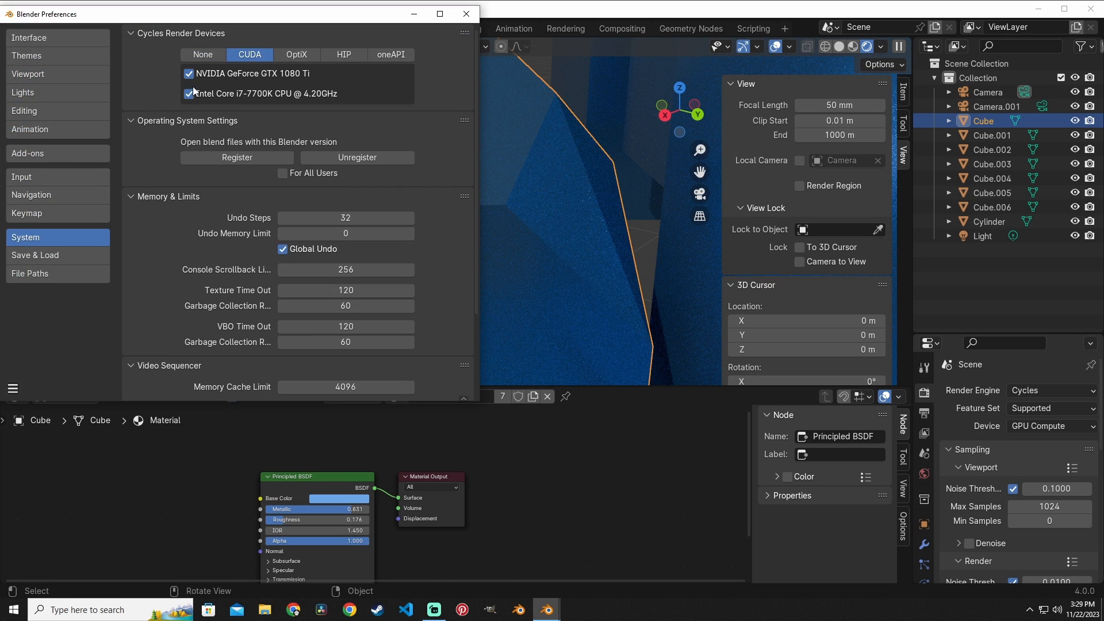
pyautogui.click(465, 14)
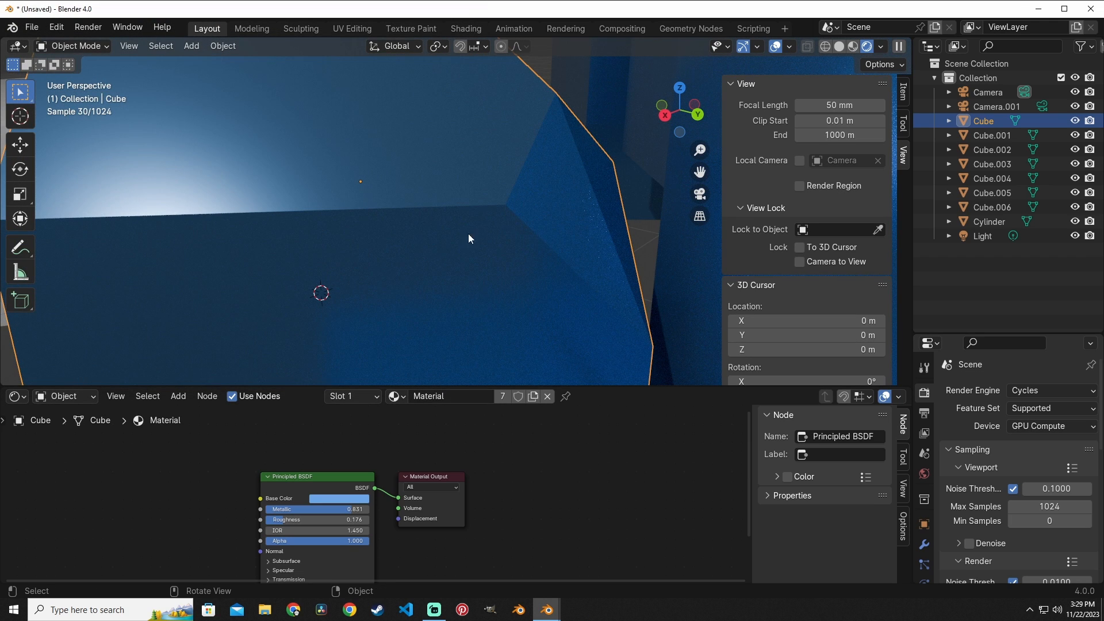
# - Define a viewport render region around the bright highlight on the large cube beside the cut-corner cube
pyautogui.keyDown('shift'); pyautogui.moveTo(562, 237); pyautogui.dragTo(336, 216, button='middle'); pyautogui.keyUp('shift')
pyautogui.scroll(-3, 460, 231)
pyautogui.moveTo(462, 229); pyautogui.dragTo(488, 214, button='middle')
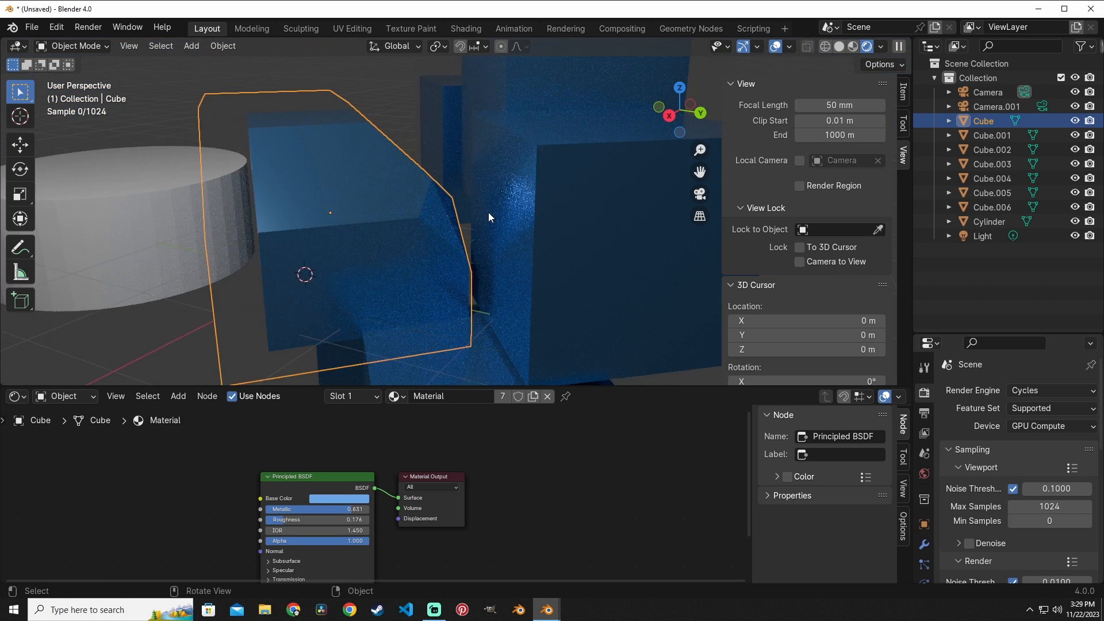
pyautogui.scroll(2, 486, 211)
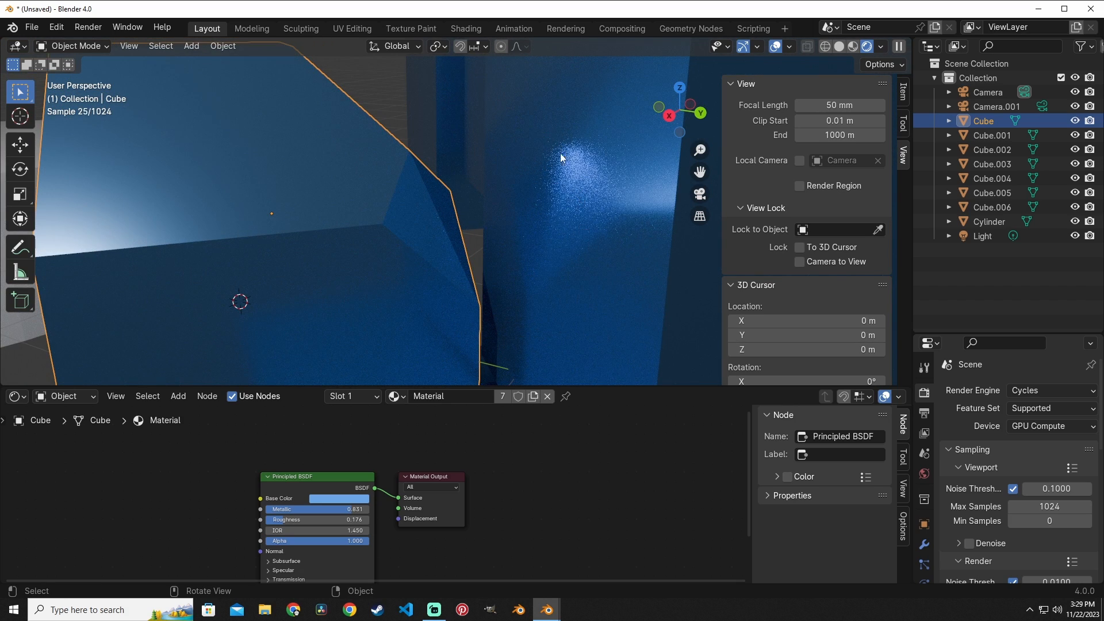
pyautogui.click(129, 46)
pyautogui.moveTo(188, 283)
pyautogui.click(412, 296)
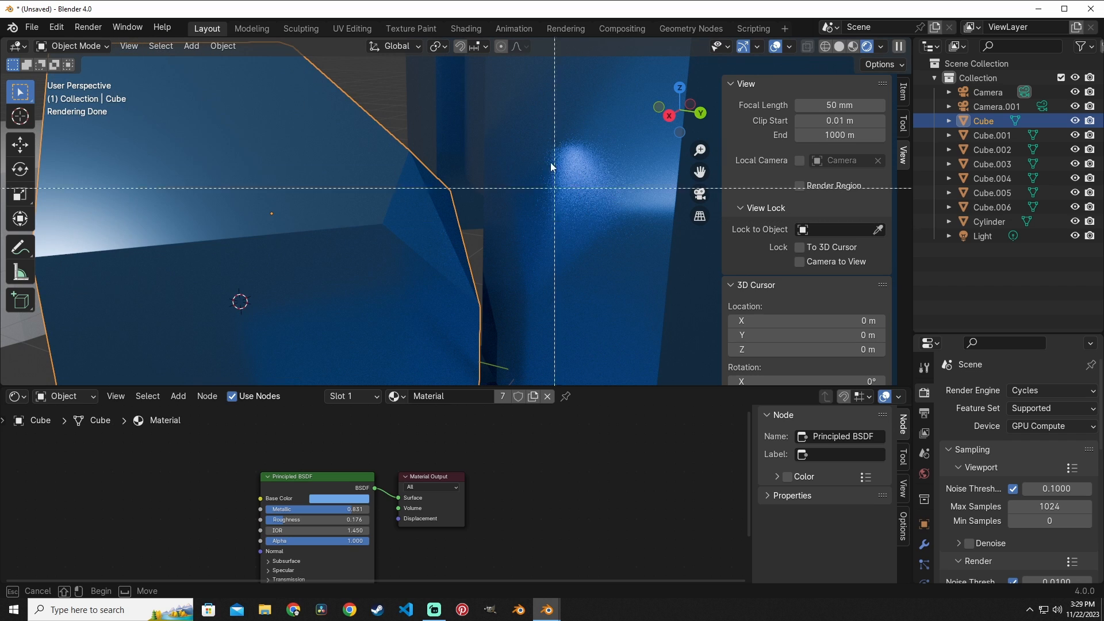
pyautogui.moveTo(503, 103); pyautogui.dragTo(664, 314)
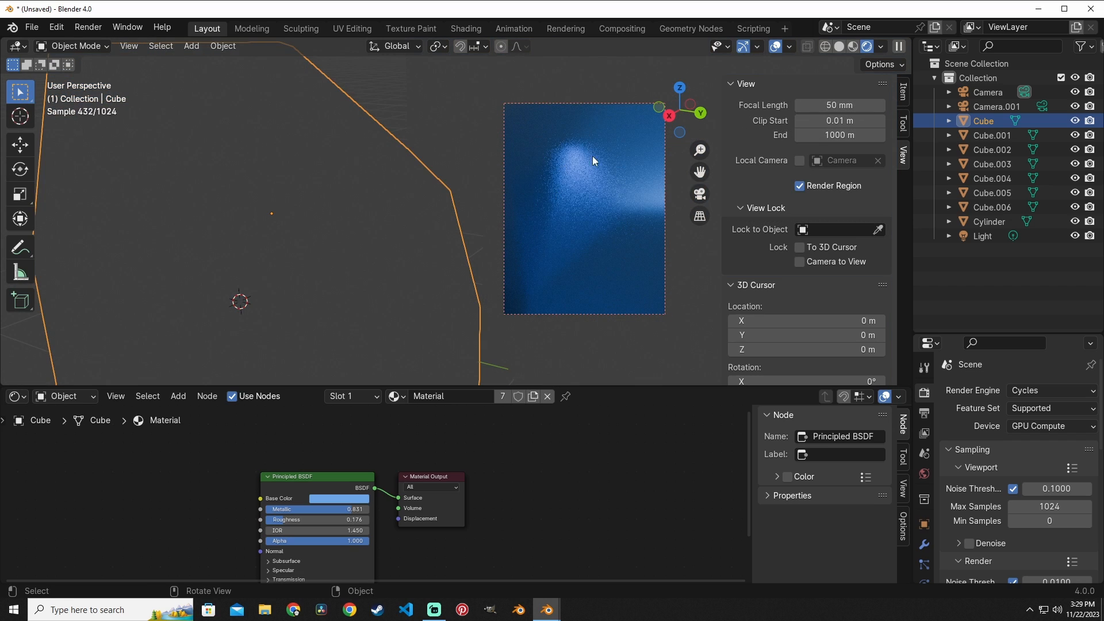
# - On the Principled BSDF node, set metallic to 1.000 and roughness to 0.439
pyautogui.scroll(1, 368, 523)
pyautogui.scroll(1, 368, 526)
pyautogui.moveTo(328, 516); pyautogui.dragTo(365, 518)
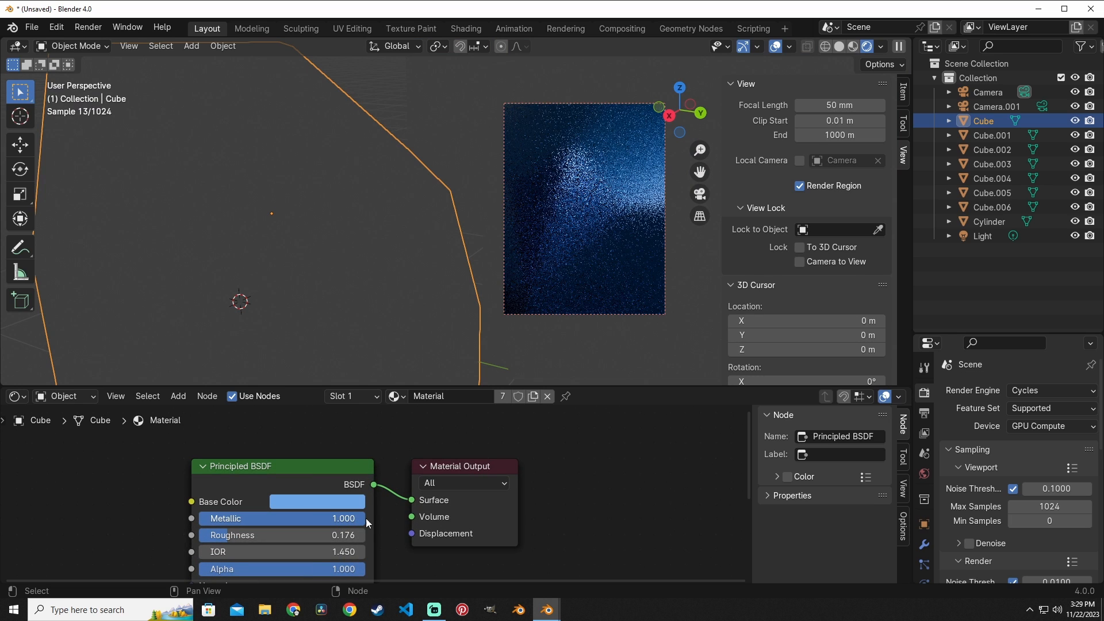
pyautogui.moveTo(229, 538); pyautogui.dragTo(271, 536)
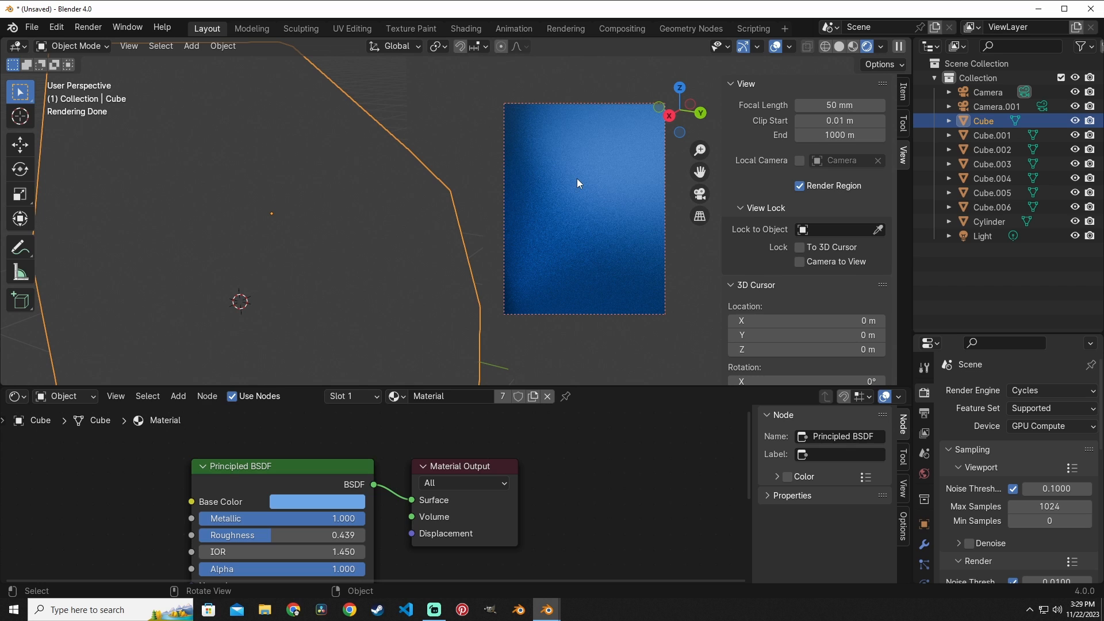
# - Clear the viewport's render region
pyautogui.click(129, 46)
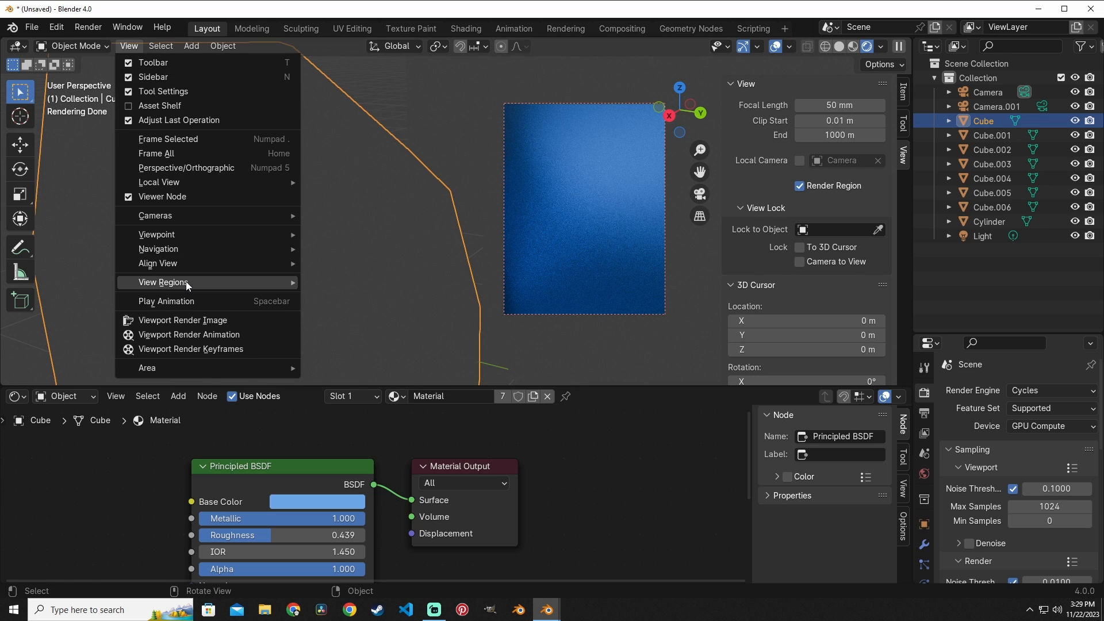
pyautogui.moveTo(185, 282)
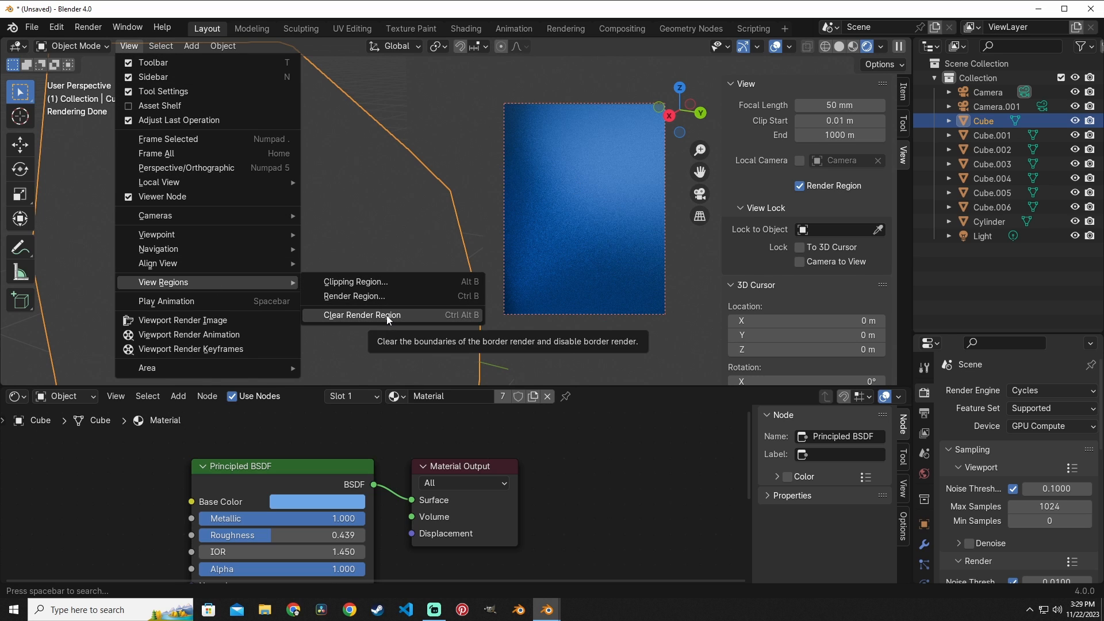
pyautogui.click(388, 316)
# - Replace the Shader Editor with the Timeline, Dope Sheet and Graph Editor in turn, ending on the Dope Sheet
pyautogui.click(129, 46)
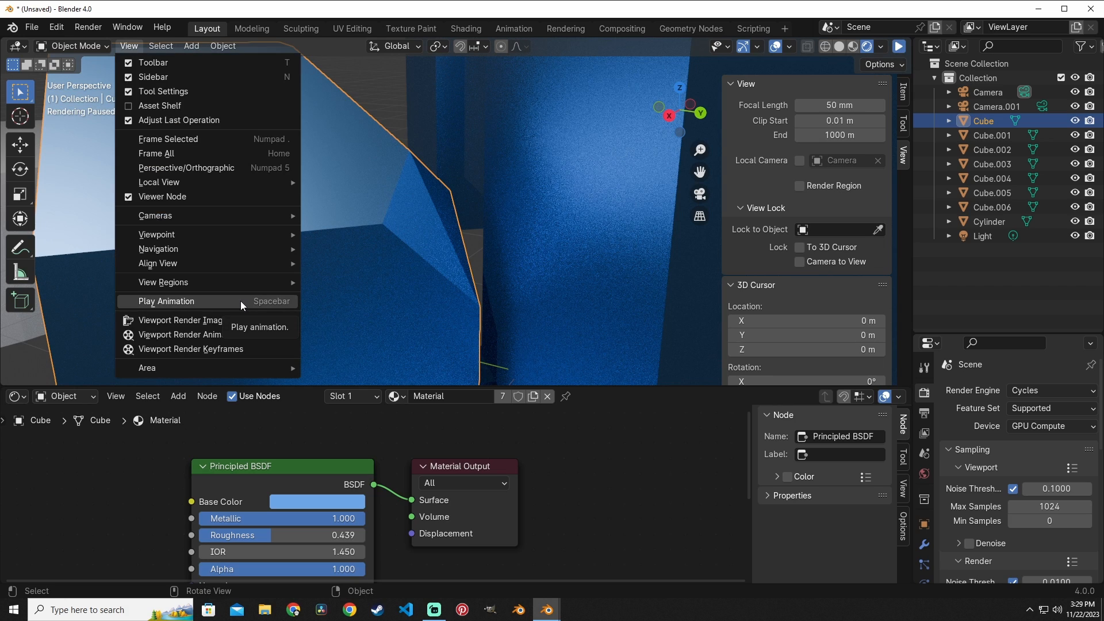
pyautogui.click(16, 396)
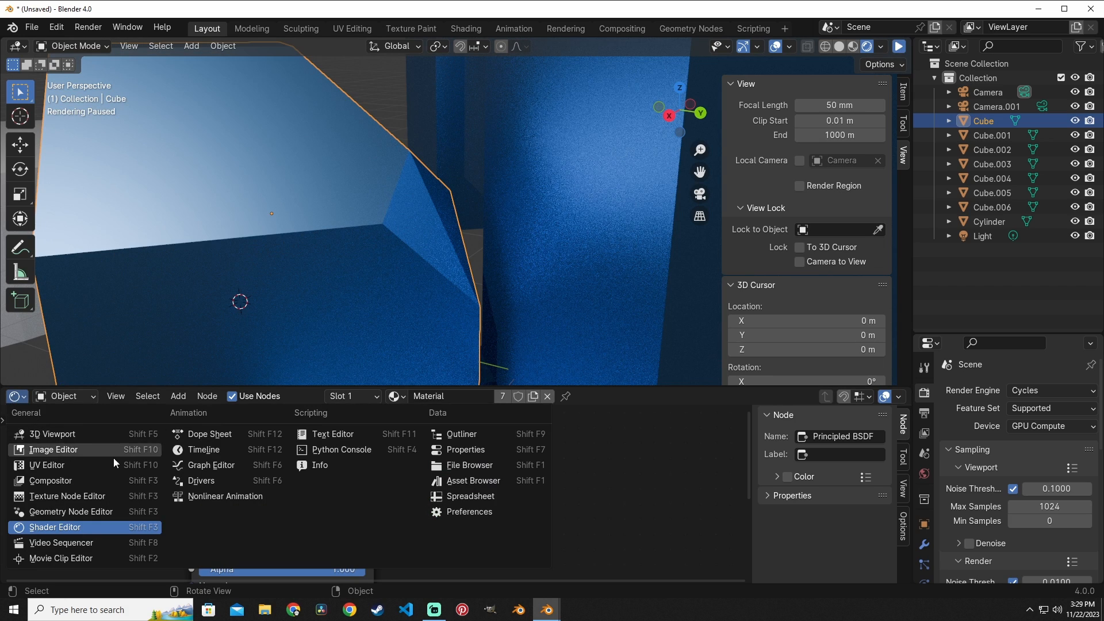
pyautogui.click(199, 450)
pyautogui.click(15, 396)
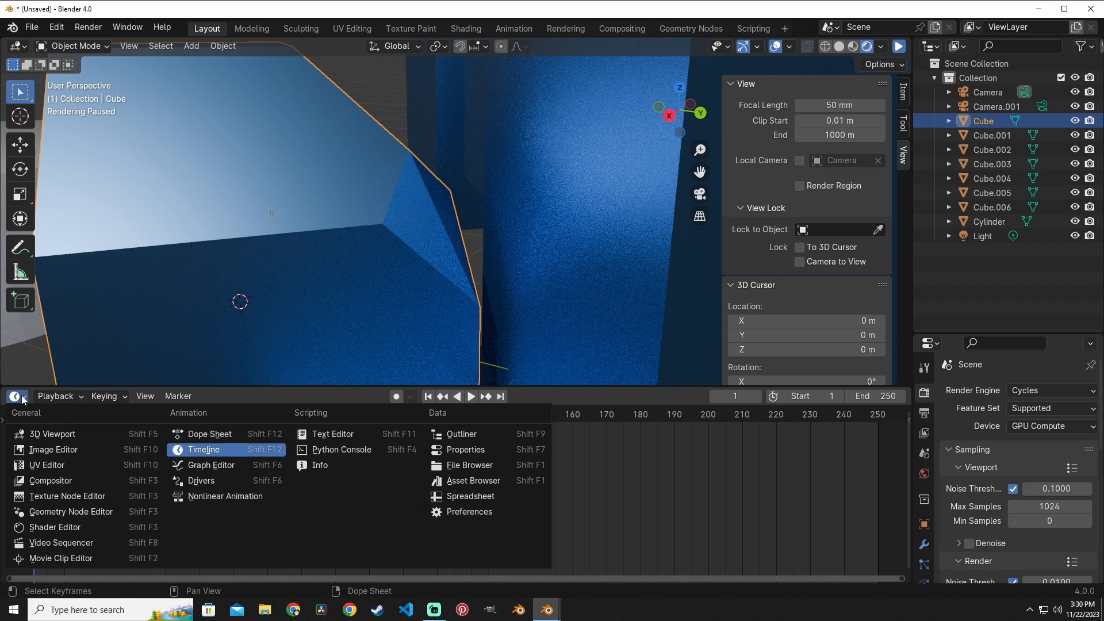
pyautogui.click(204, 435)
pyautogui.click(15, 396)
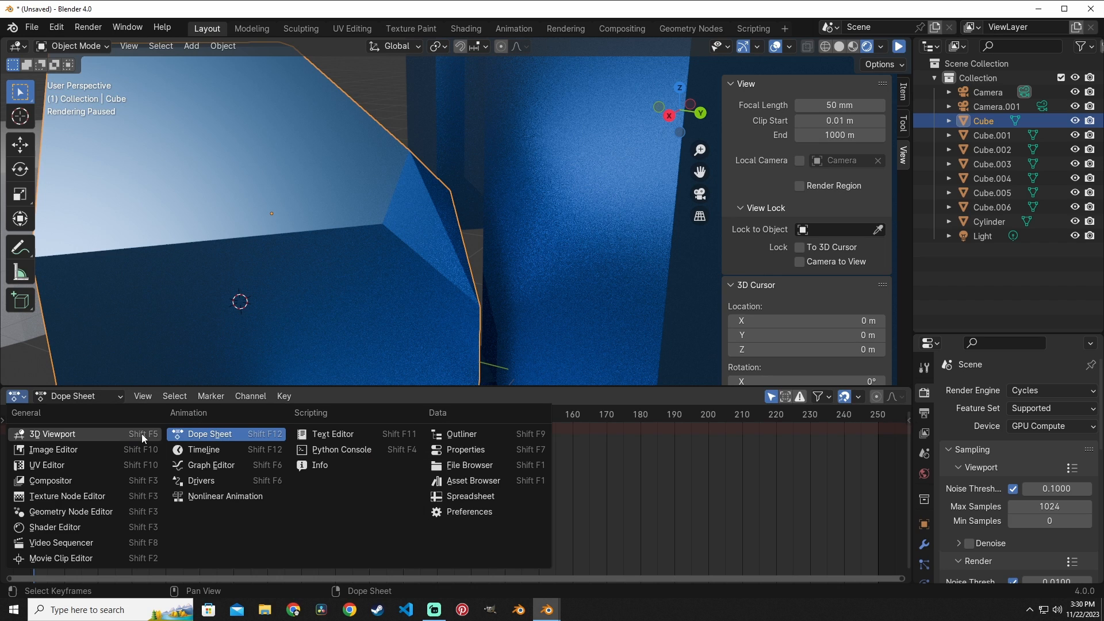
pyautogui.click(230, 464)
pyautogui.click(15, 396)
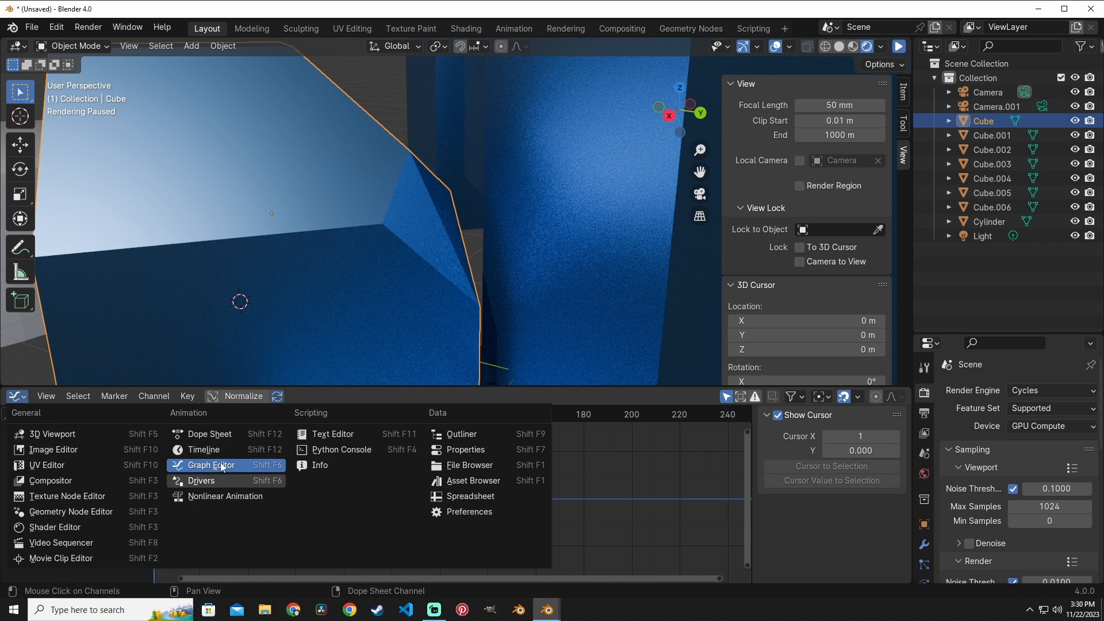
pyautogui.click(203, 438)
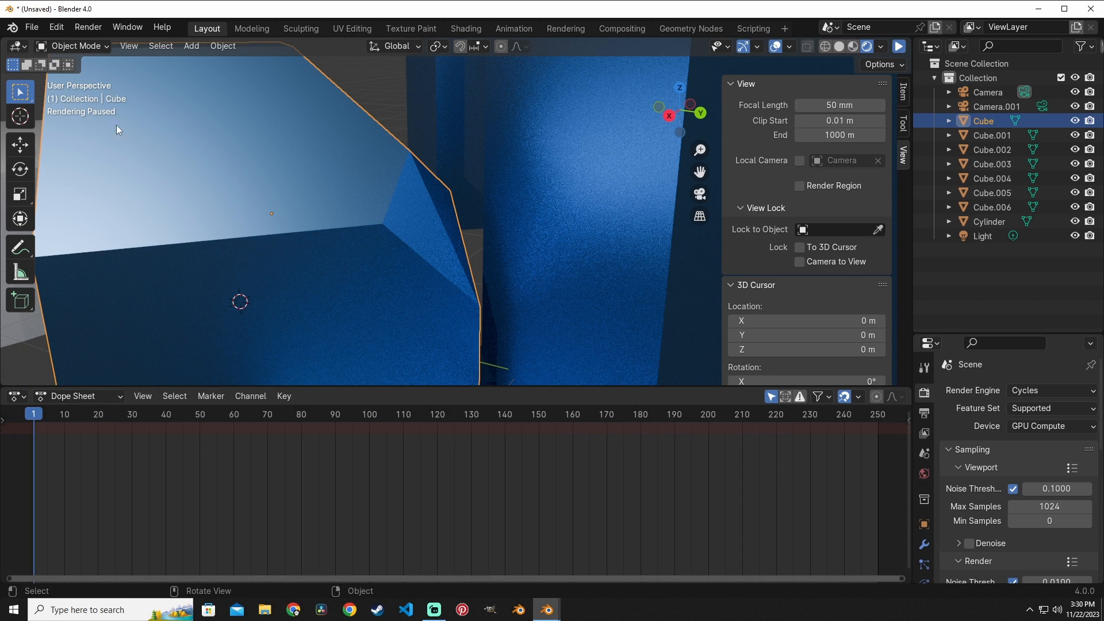
# - Play the animation with the Dope Sheet showing and return the playhead to frame 0
pyautogui.click(129, 46)
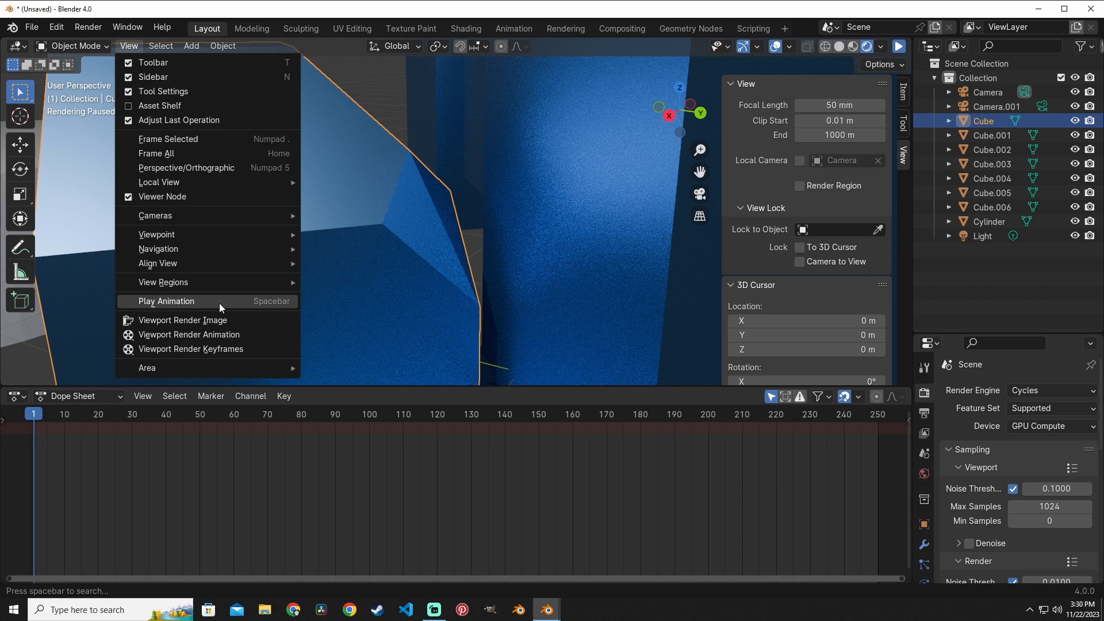
pyautogui.click(219, 303)
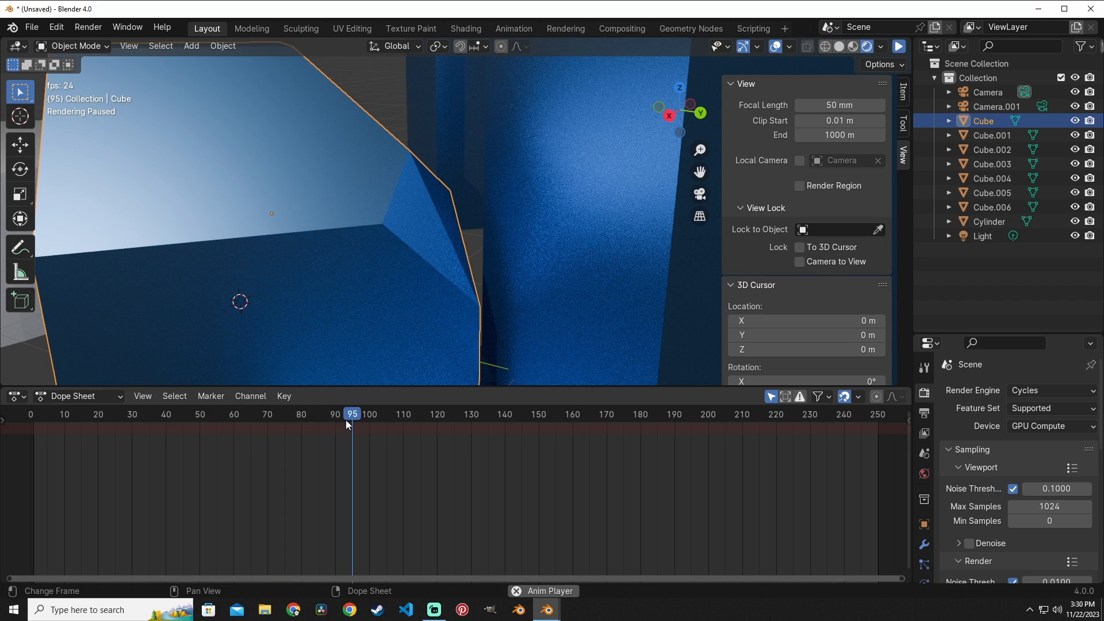
pyautogui.moveTo(346, 420); pyautogui.dragTo(29, 419)
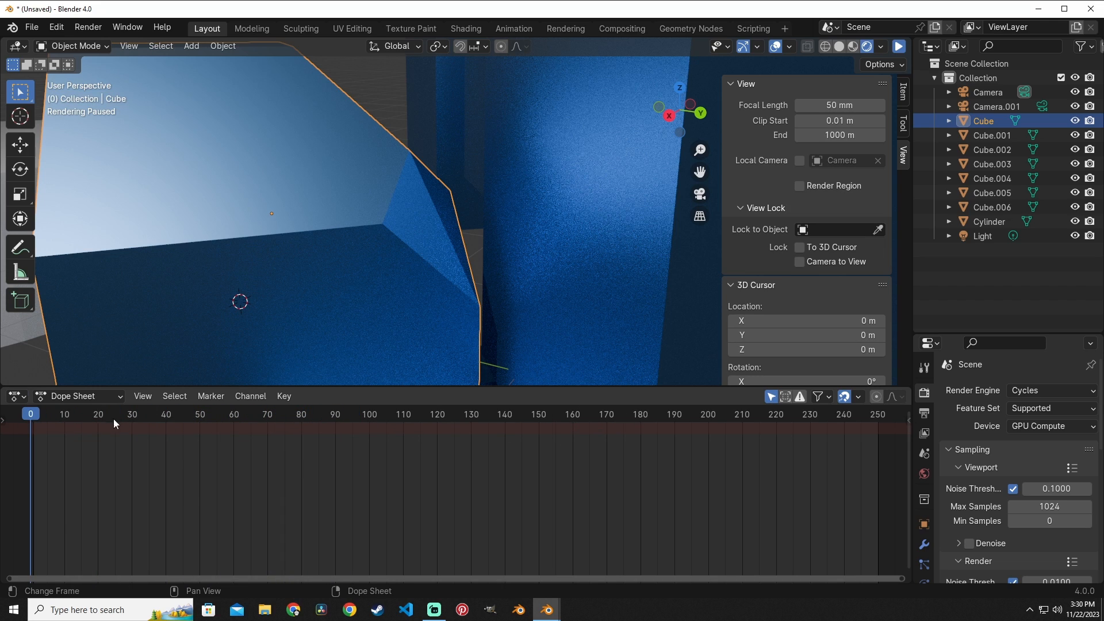
# - Change the Dope Sheet to the Timeline, play and stop the animation there, and return the playhead to frame 0
pyautogui.click(16, 396)
pyautogui.click(212, 452)
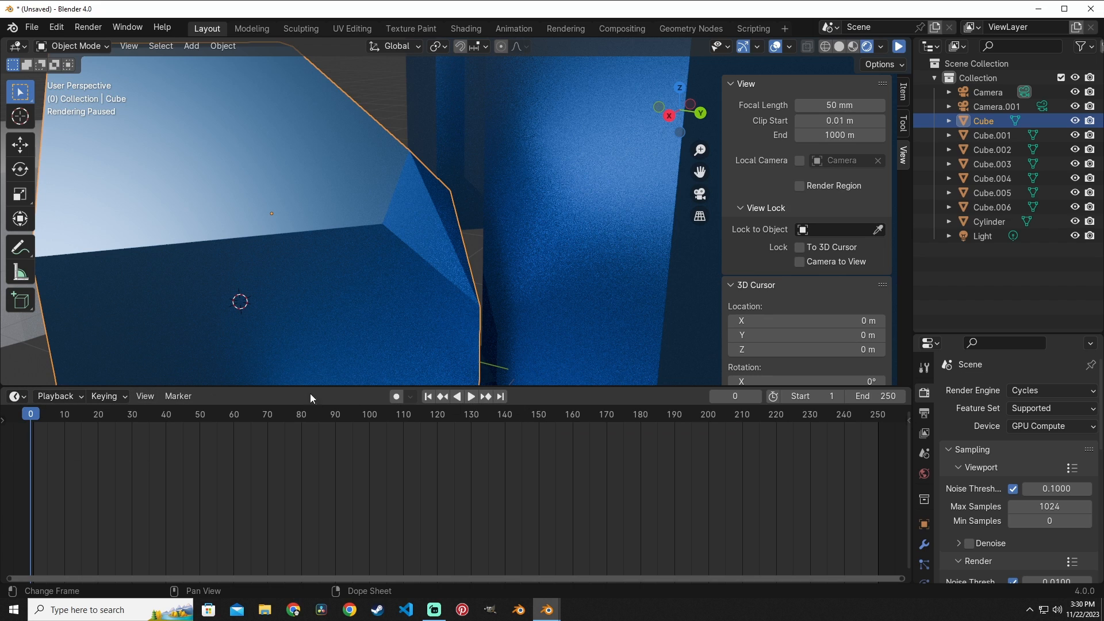
pyautogui.click(471, 396)
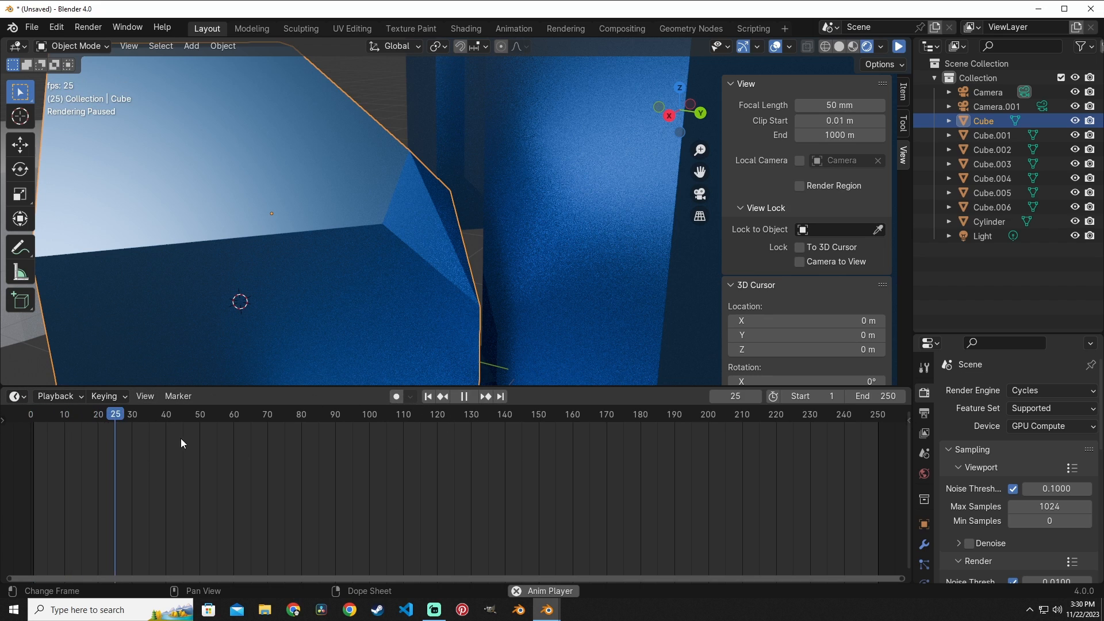
pyautogui.click(472, 399)
pyautogui.moveTo(373, 414); pyautogui.dragTo(31, 413)
# - Deselect the cube and switch the viewport to material preview shading with the cubes in close view
pyautogui.click(128, 46)
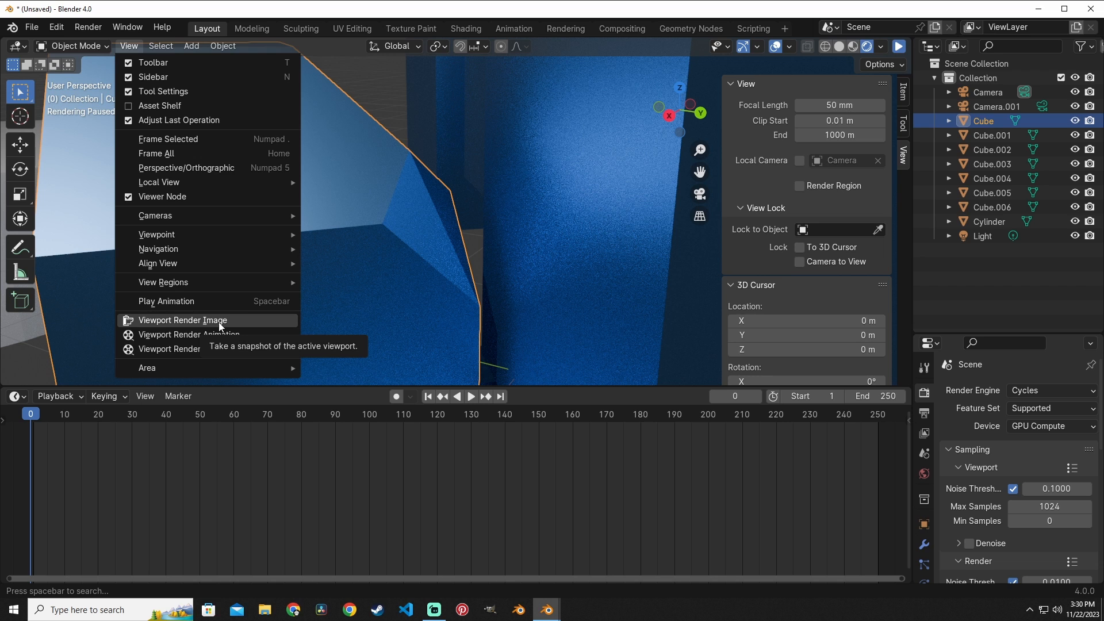
pyautogui.click(471, 236)
pyautogui.scroll(-10, 464, 212)
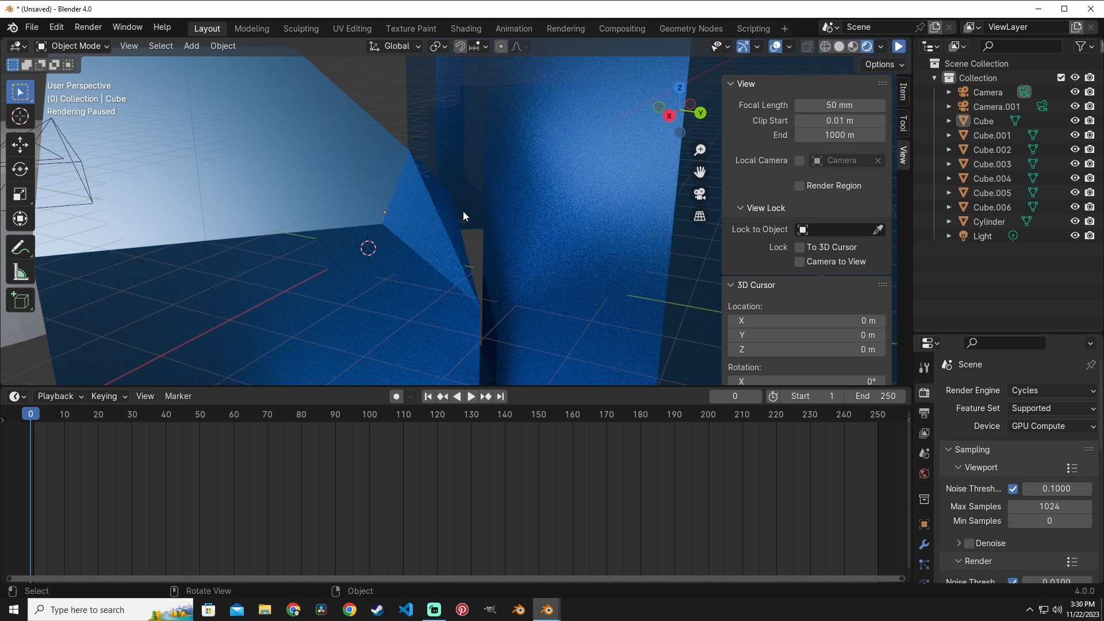
pyautogui.click(852, 46)
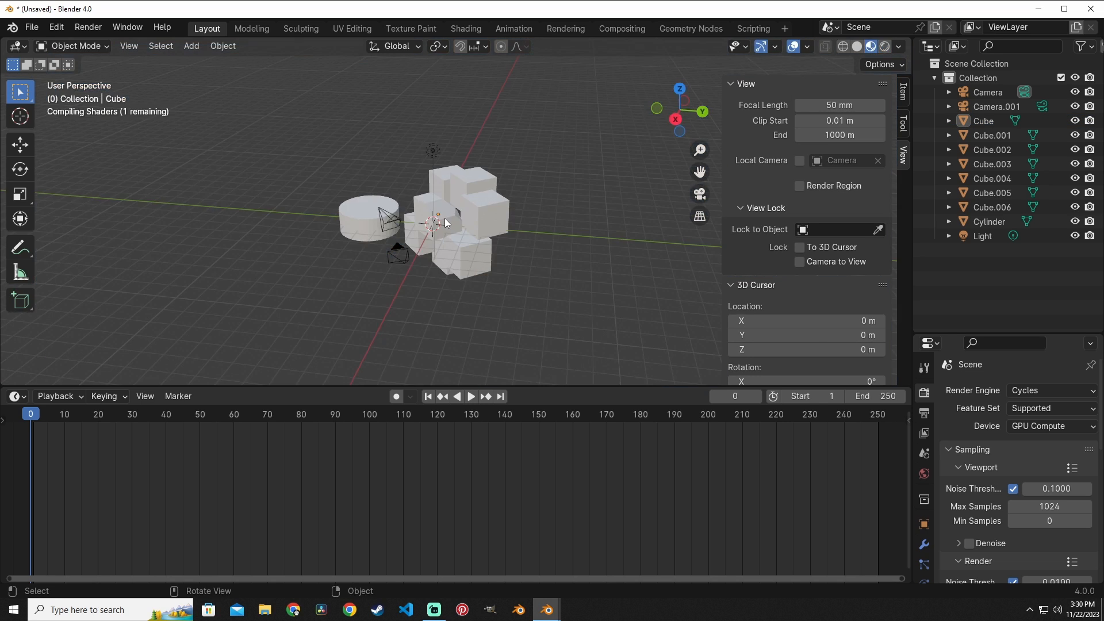
pyautogui.scroll(8, 488, 219)
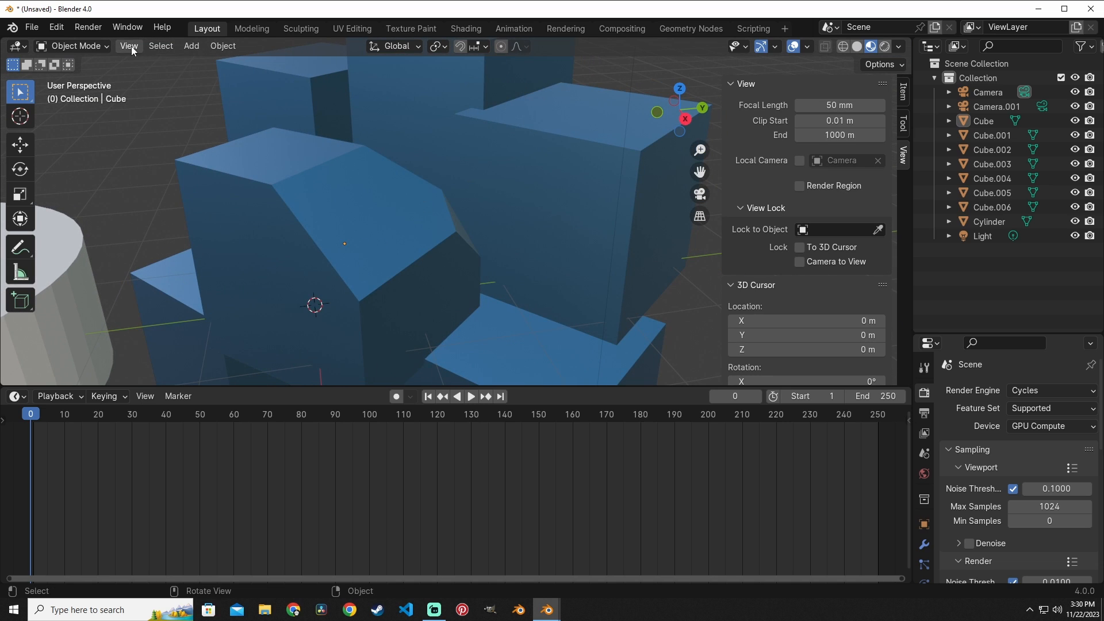
# - Hide the viewport's sidebar and enlarge the viewport by shrinking the Timeline
pyautogui.click(128, 46)
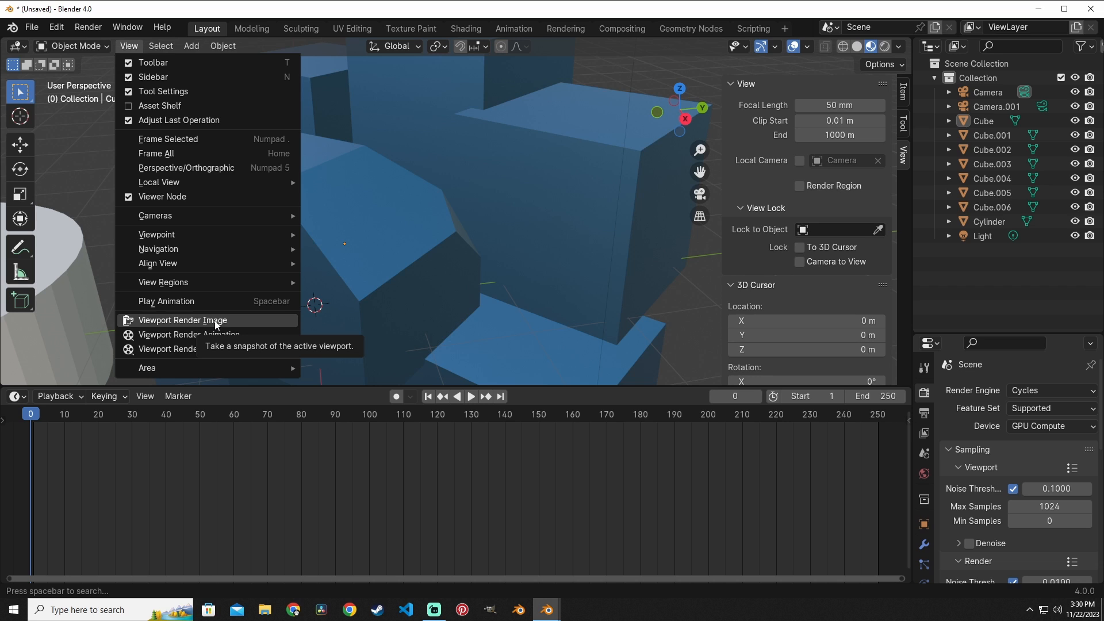
pyautogui.press('n')
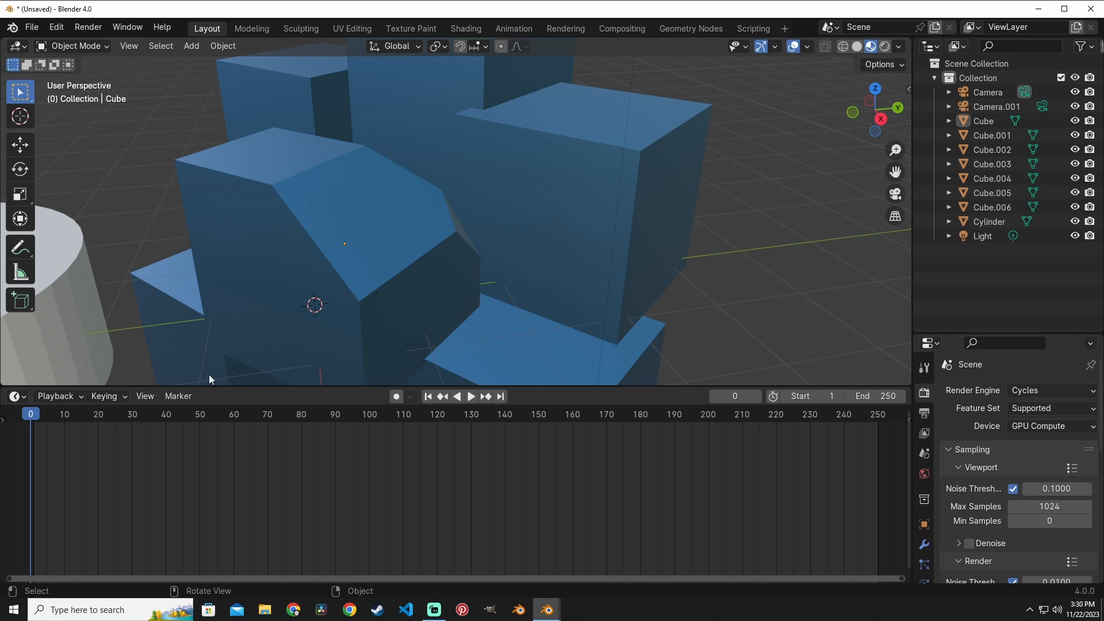
pyautogui.moveTo(191, 387); pyautogui.dragTo(199, 517)
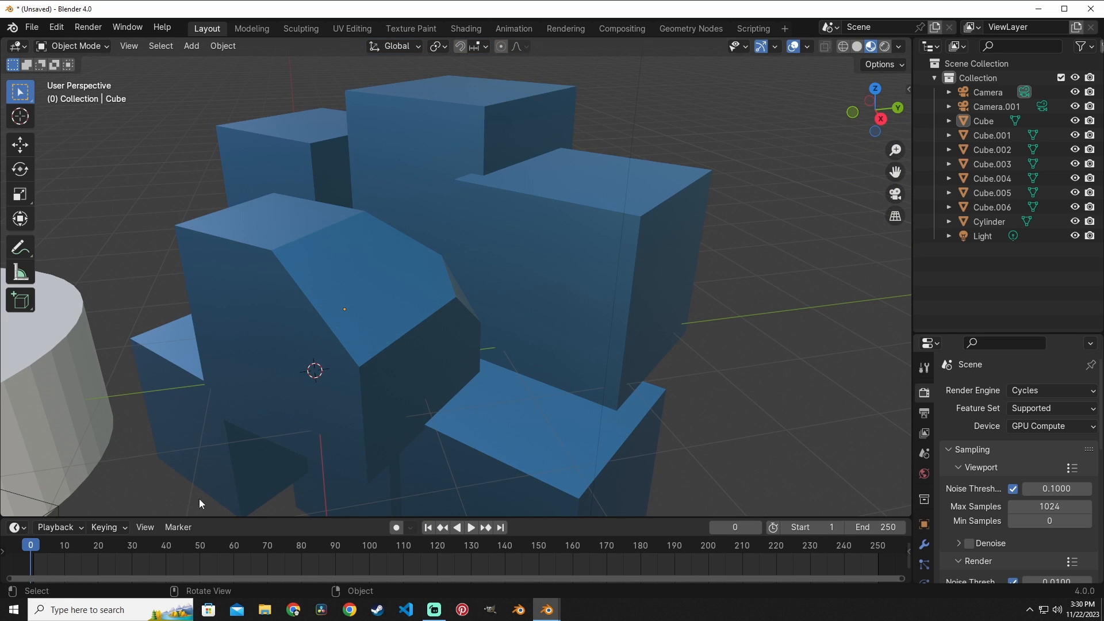
# - Render a viewport image of the cubes and cylinder seen from above at an angle, and view the whole result
pyautogui.moveTo(199, 498); pyautogui.dragTo(574, 375, button='middle')
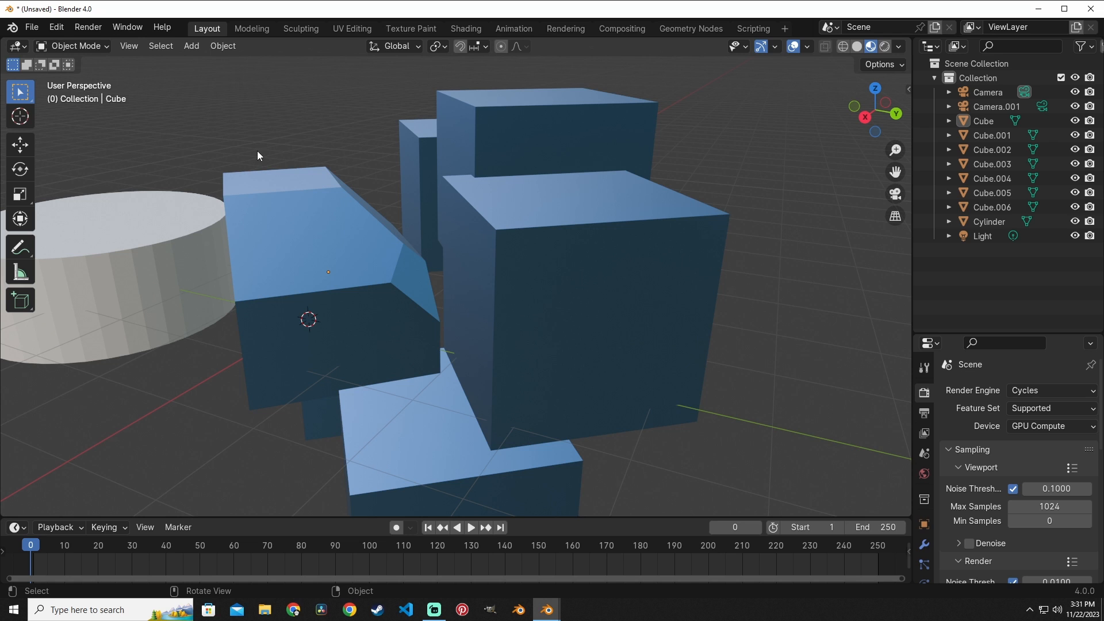
pyautogui.moveTo(265, 148); pyautogui.dragTo(316, 213, button='middle')
pyautogui.scroll(-3, 334, 198)
pyautogui.click(128, 46)
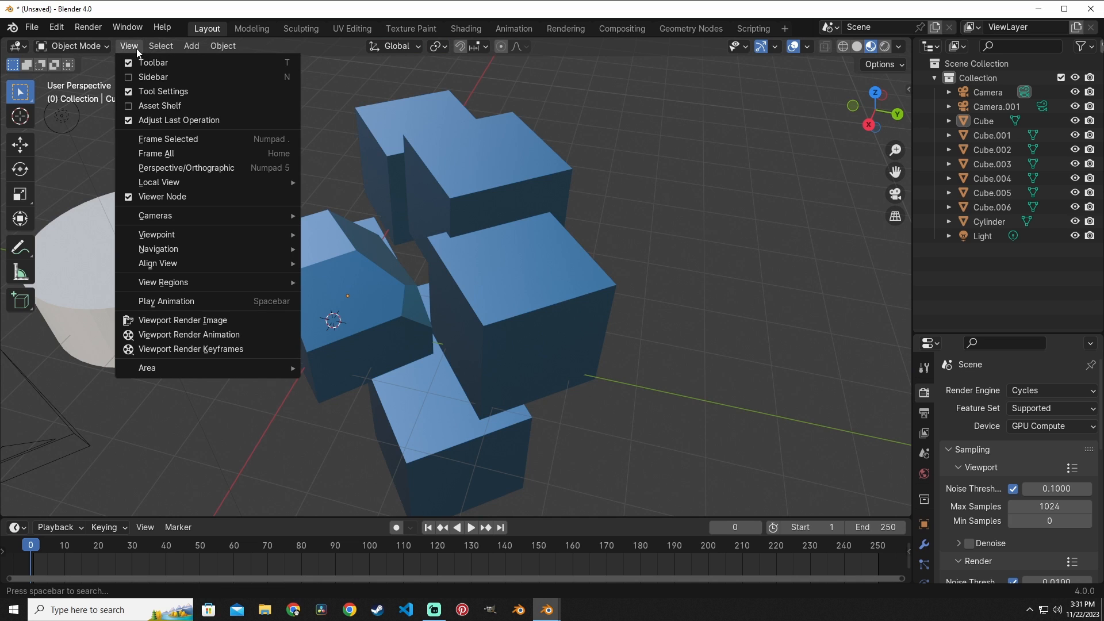
pyautogui.click(177, 326)
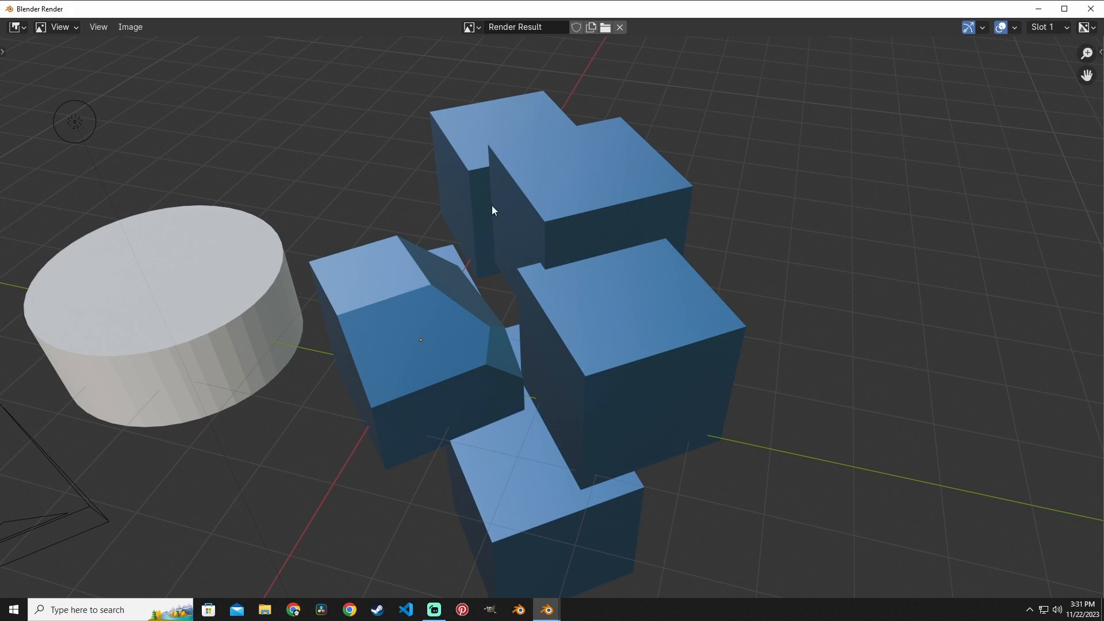
pyautogui.scroll(2, 467, 264)
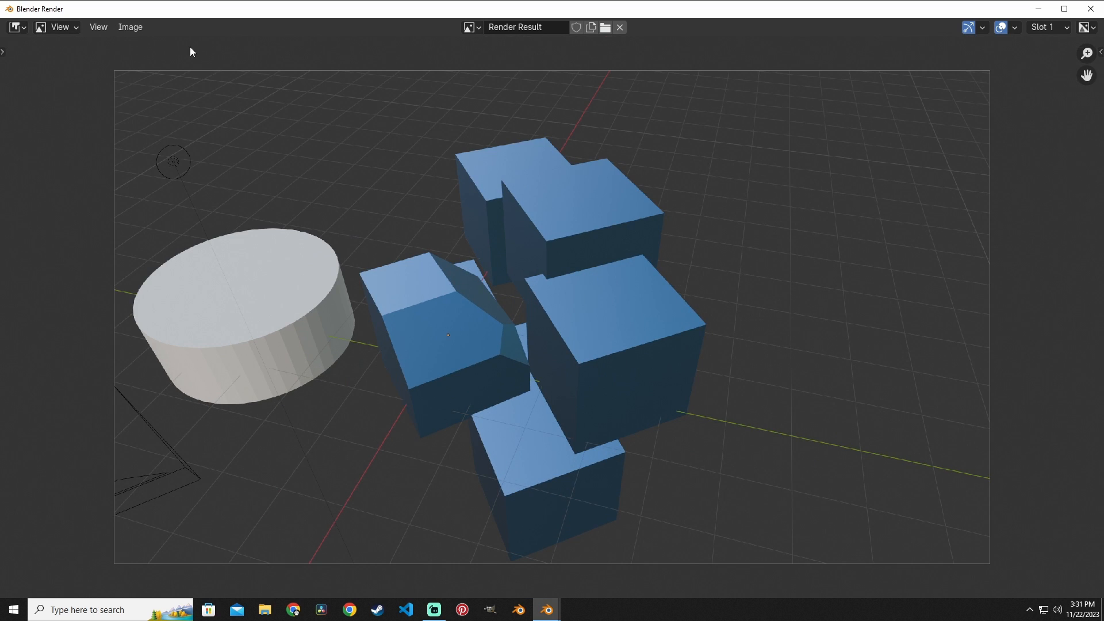
# - Look over the render's image saving commands, inspect the image up close and close the render window
pyautogui.click(130, 28)
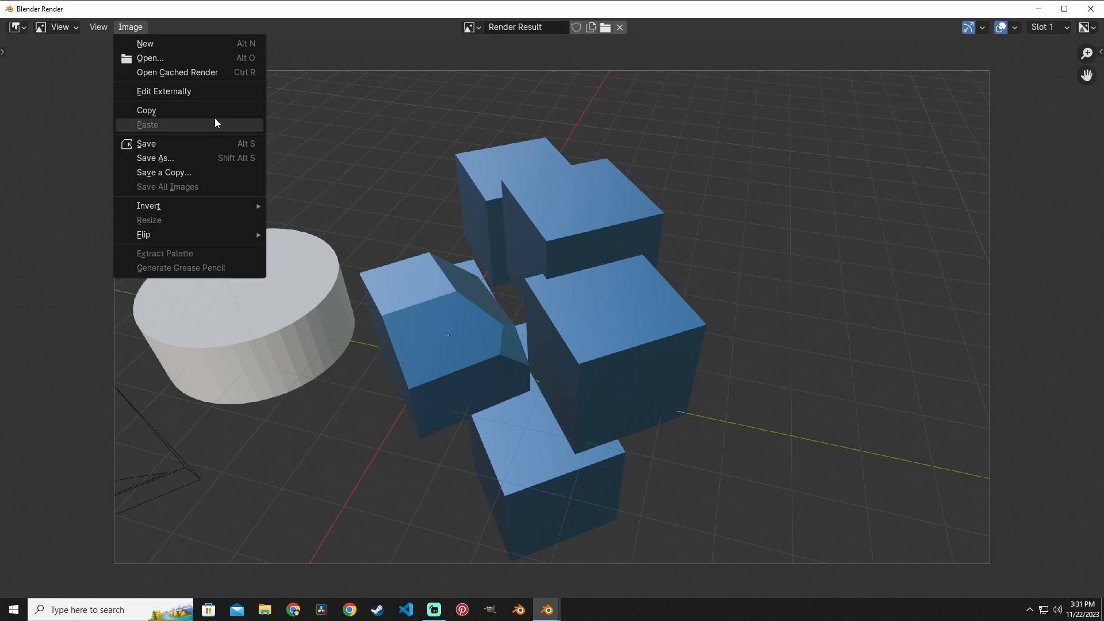
pyautogui.click(187, 156)
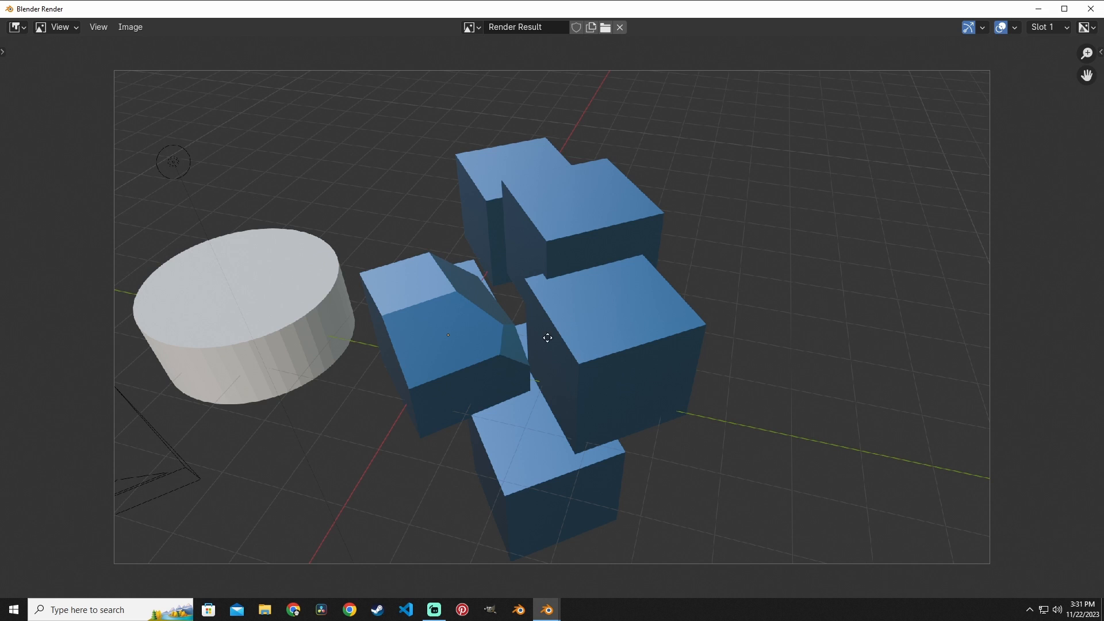
pyautogui.scroll(5, 548, 338)
pyautogui.scroll(-5, 553, 271)
pyautogui.click(1091, 9)
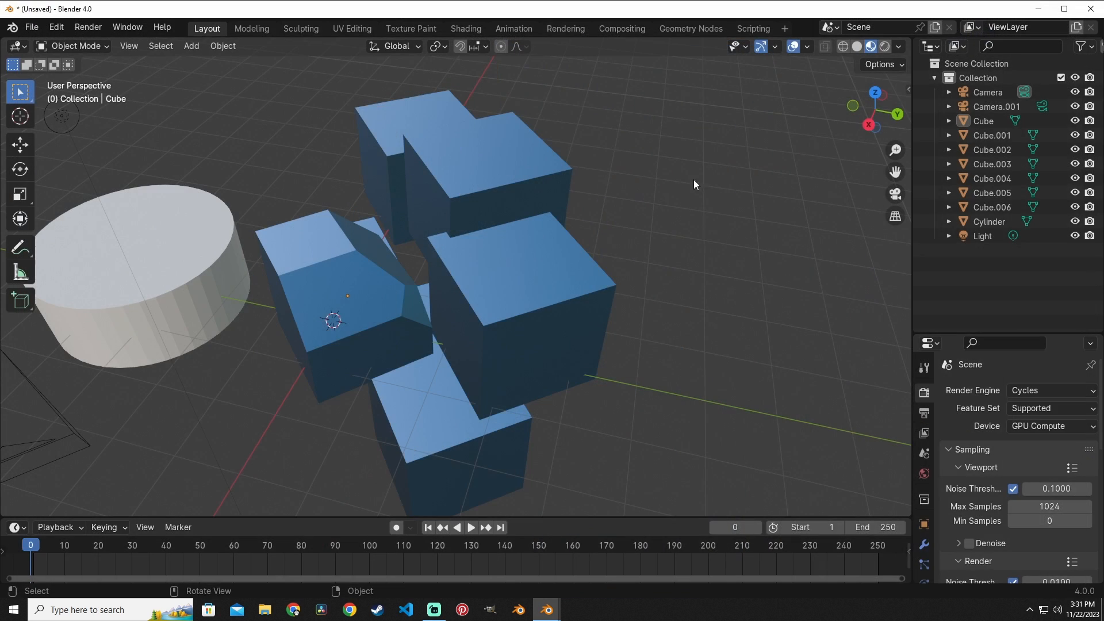
# - Switch the viewport to solid shading with MatCap lighting and the red matcap
pyautogui.click(857, 46)
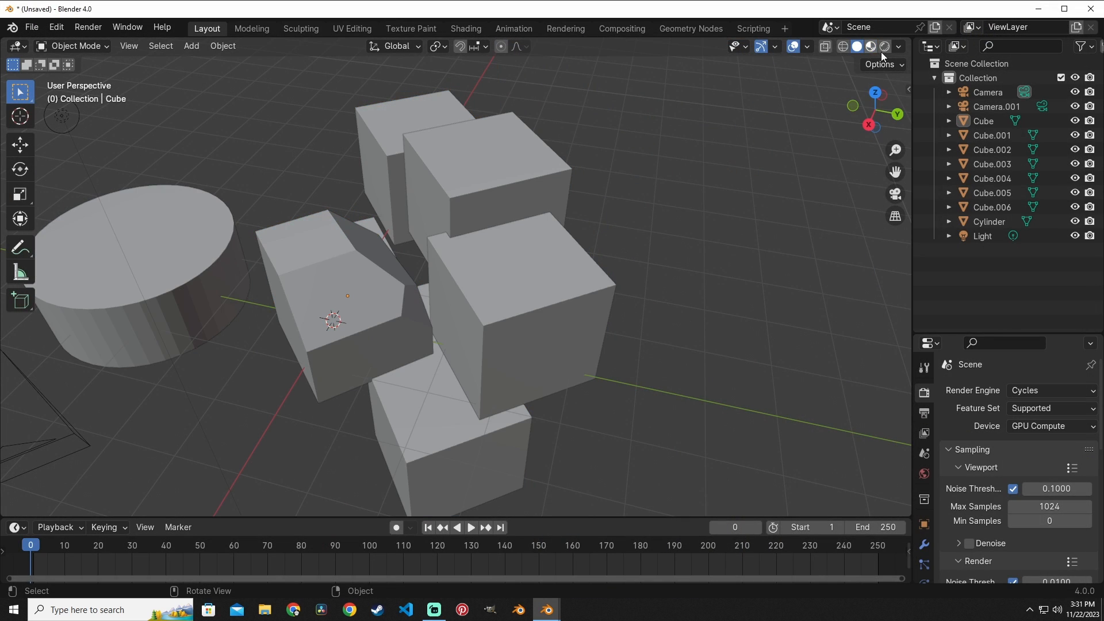
pyautogui.click(898, 46)
pyautogui.click(886, 114)
pyautogui.click(890, 141)
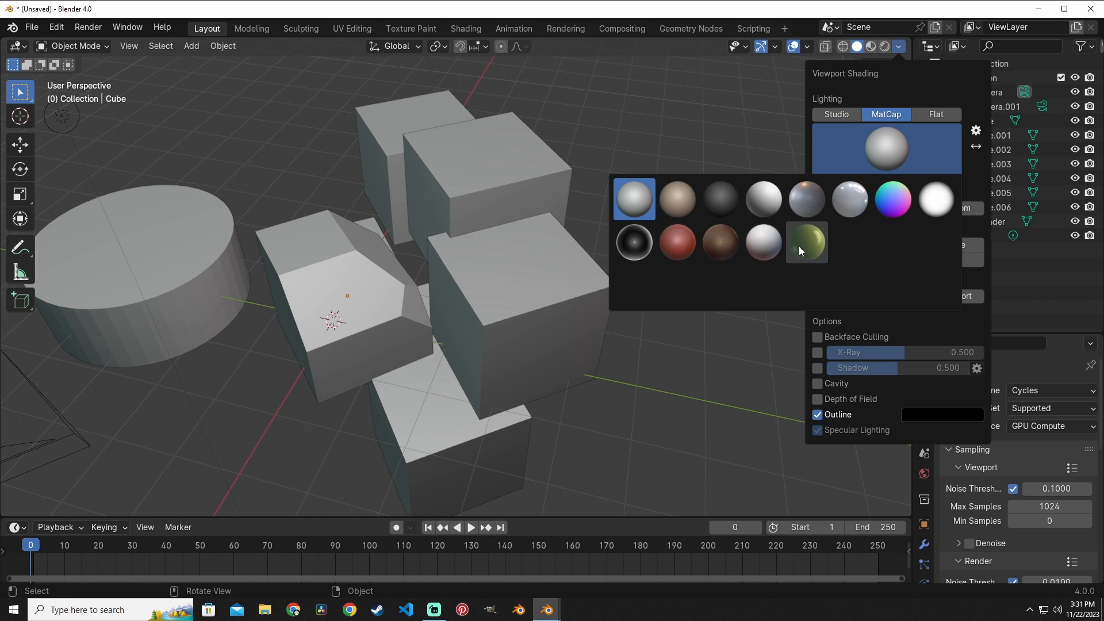
pyautogui.click(683, 239)
pyautogui.moveTo(601, 290); pyautogui.dragTo(496, 226, button='middle')
# - Turn on the wireframe overlay for the objects and view the cubes from above
pyautogui.click(807, 46)
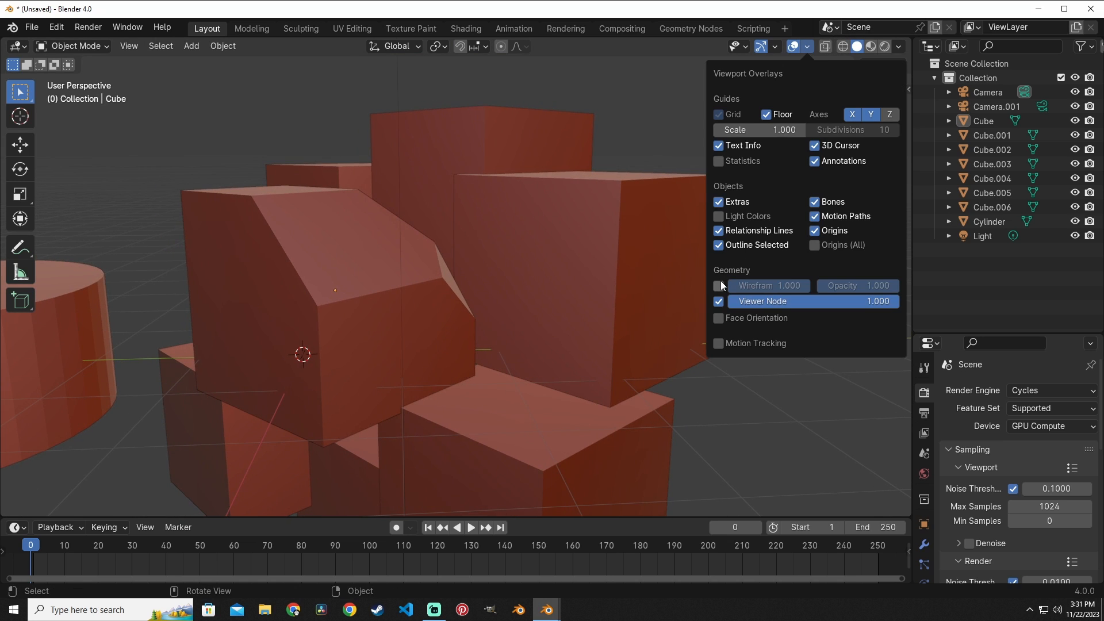
pyautogui.scroll(1, 554, 189)
pyautogui.moveTo(477, 218); pyautogui.dragTo(493, 237, button='middle')
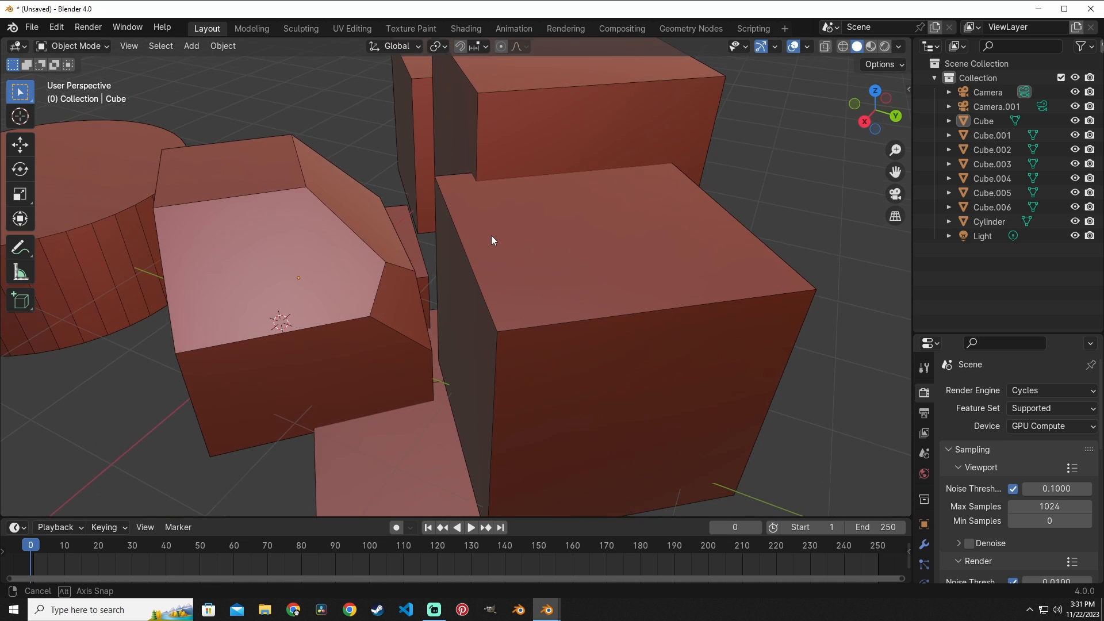
pyautogui.scroll(-2, 494, 232)
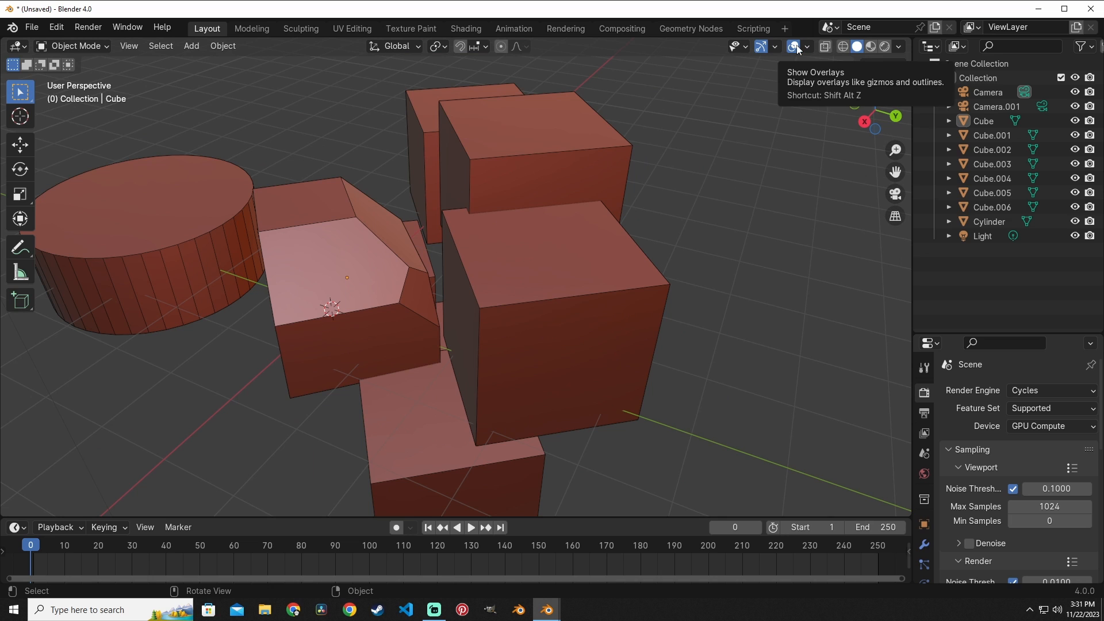
# - Hide all viewport overlays and render an image of the viewport showing the red cubes and cylinder
pyautogui.click(795, 47)
pyautogui.scroll(-2, 512, 190)
pyautogui.moveTo(513, 190); pyautogui.dragTo(554, 184, button='middle')
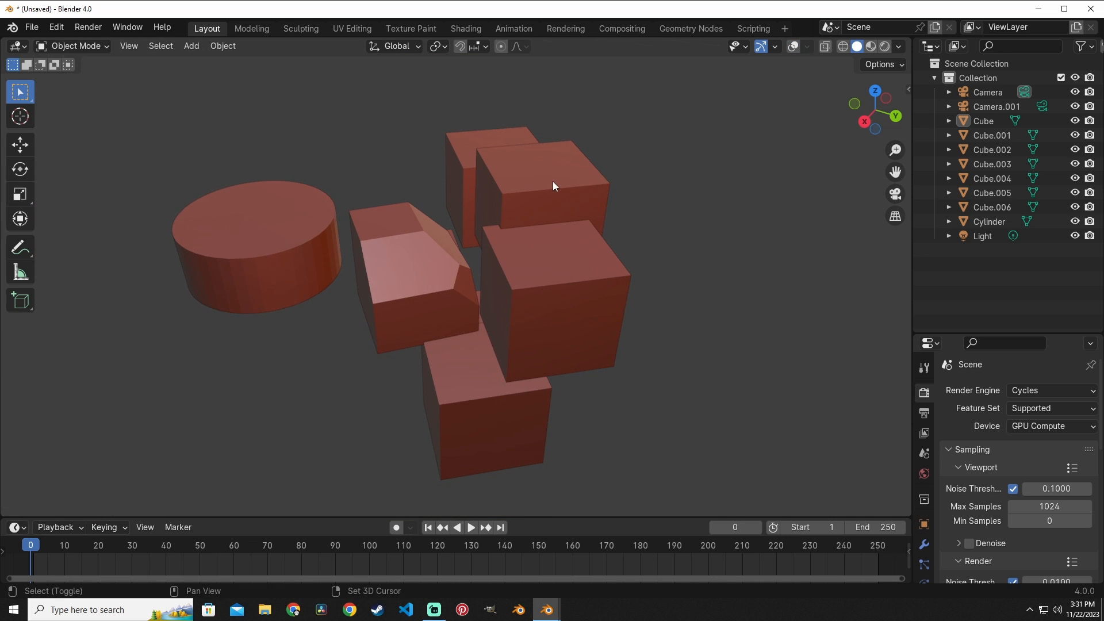
pyautogui.click(128, 46)
pyautogui.click(188, 320)
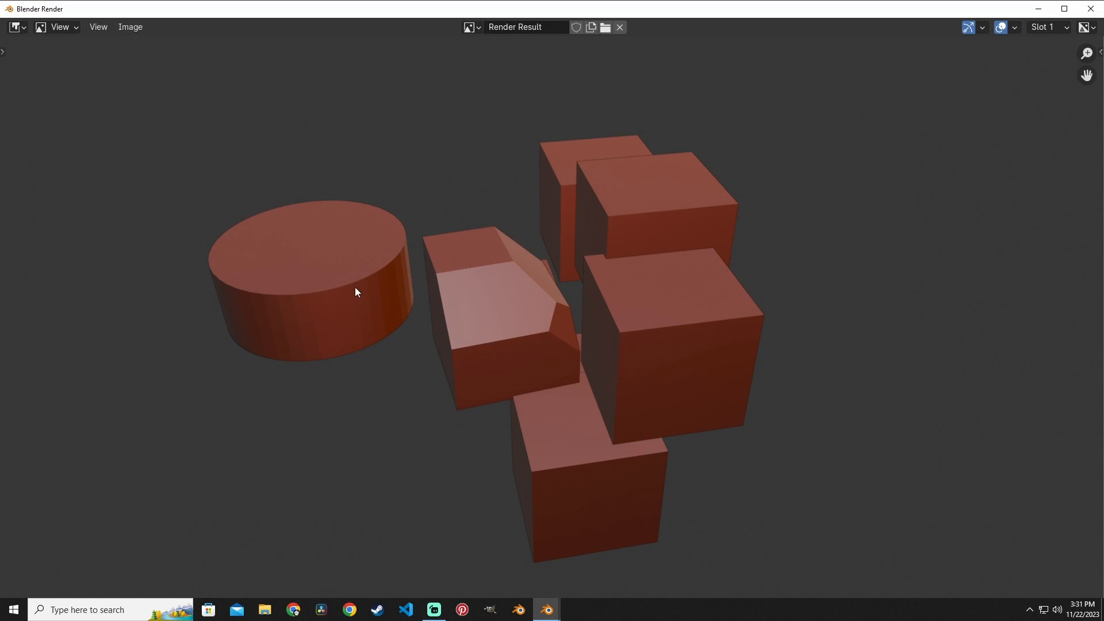
# - Examine the overlay-free render up close and close the render window
pyautogui.scroll(5, 508, 304)
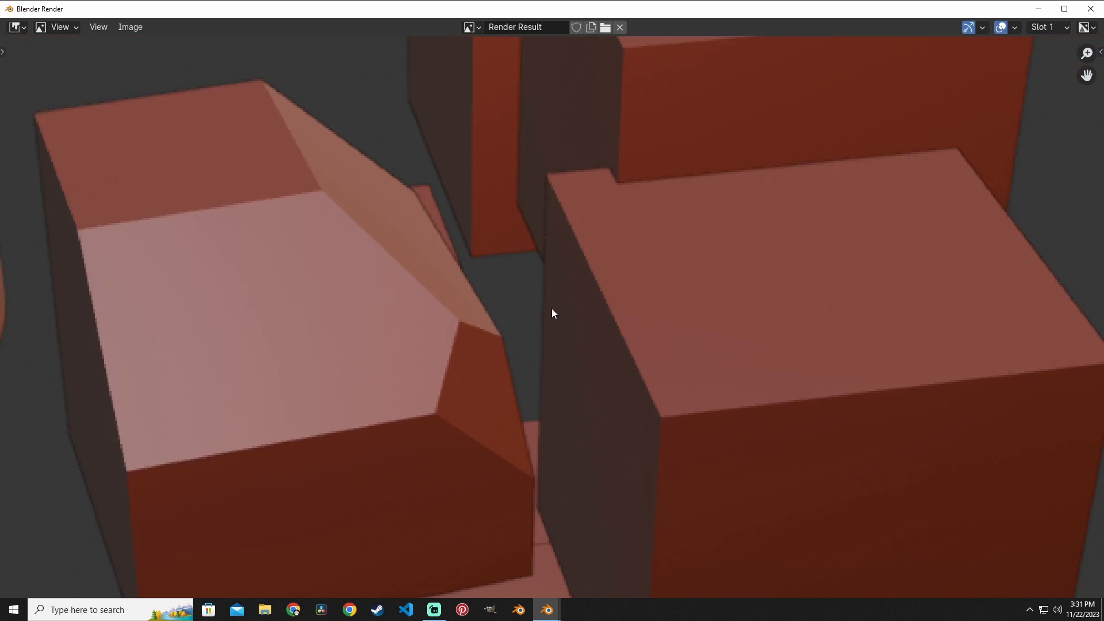
pyautogui.scroll(-4, 560, 299)
pyautogui.moveTo(525, 269); pyautogui.dragTo(700, 251, button='middle')
pyautogui.scroll(-2, 598, 276)
pyautogui.moveTo(588, 274); pyautogui.dragTo(529, 270, button='middle')
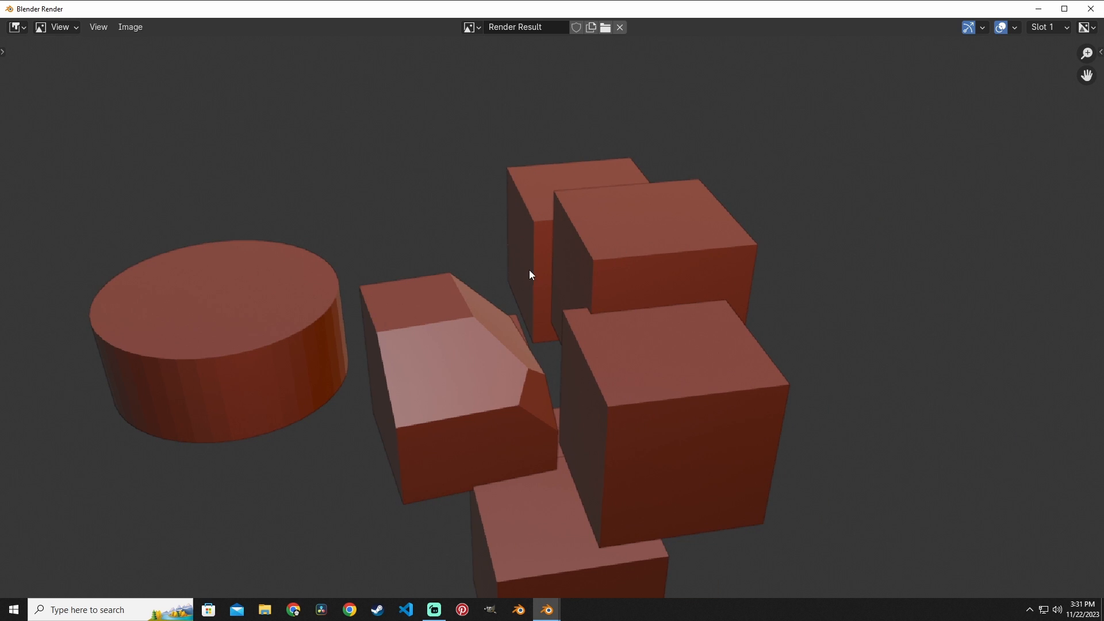
pyautogui.scroll(3, 529, 270)
pyautogui.press('Escape')
# - Enlarge the Timeline area and turn on auto keying for the animation
pyautogui.click(129, 46)
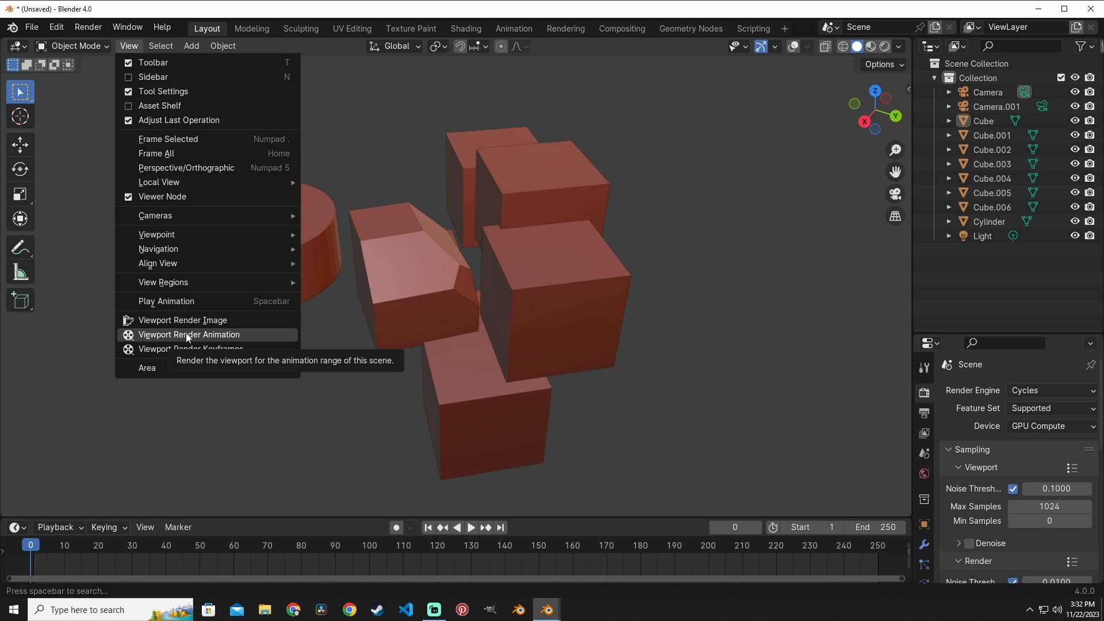
pyautogui.click(384, 339)
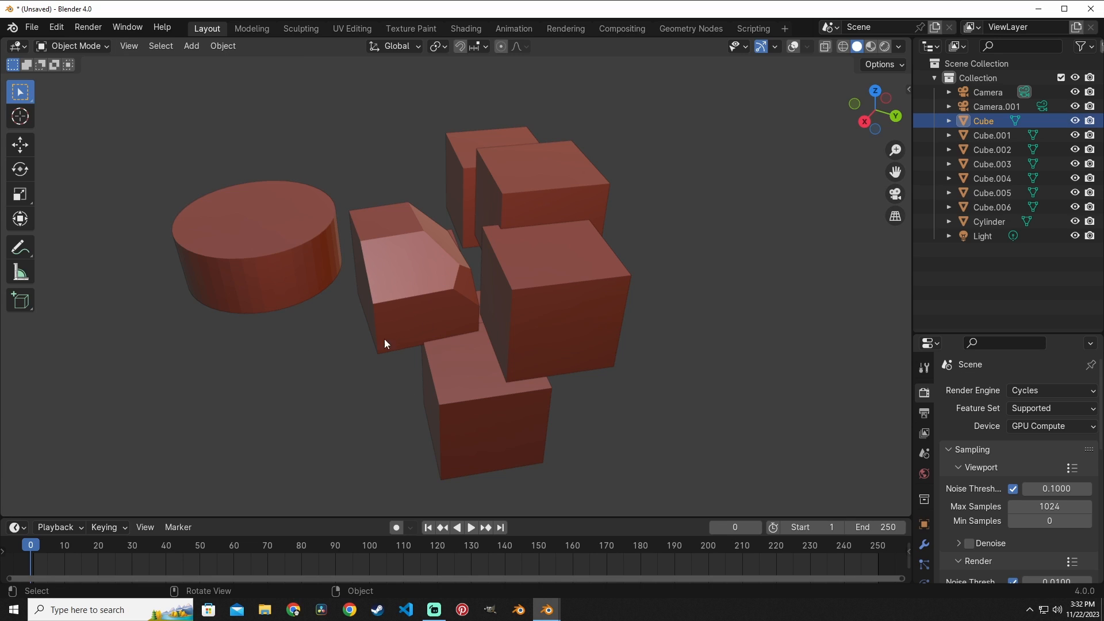
pyautogui.moveTo(398, 515); pyautogui.dragTo(396, 429)
pyautogui.click(396, 435)
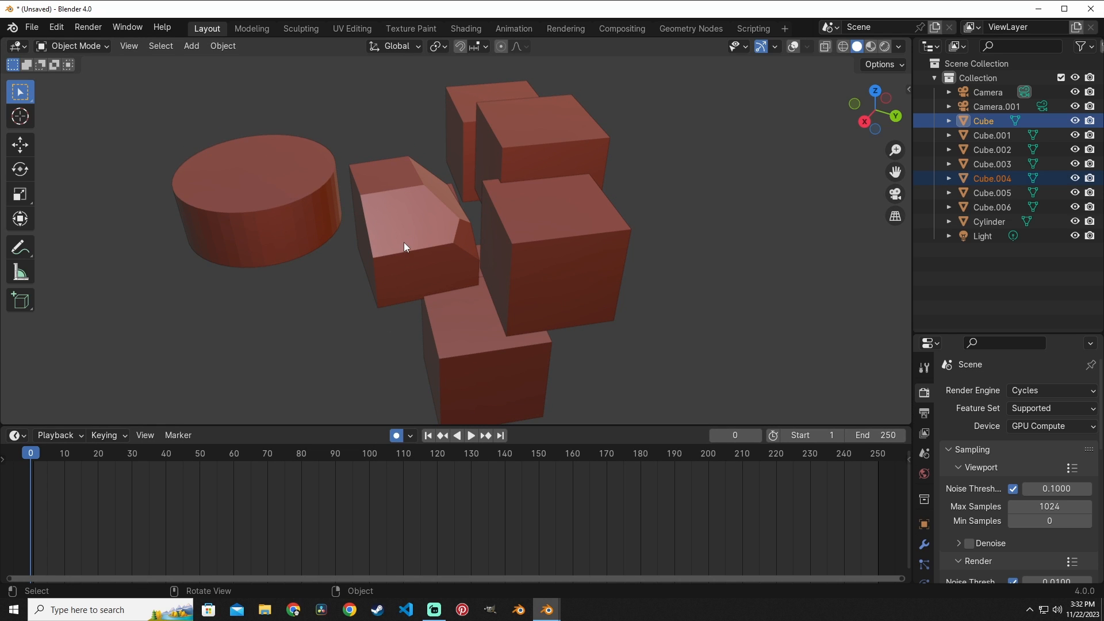
# - Show the viewport overlays and animate the cut-corner cube with a keyframe and a move along the Y axis
pyautogui.click(793, 47)
pyautogui.press('i')
pyautogui.click(412, 334)
pyautogui.press('g')
pyautogui.press('y')
pyautogui.click(230, 317)
# - Add another keyed move at a later frame in the Timeline and play the animation to check it
pyautogui.moveTo(32, 454); pyautogui.dragTo(617, 454)
pyautogui.press('g')
pyautogui.click(536, 420)
pyautogui.press('space')
pyautogui.press('space')
# - Select two of the uncut cubes, keyframe them and move them away from the rest of the group
pyautogui.click(525, 369)
pyautogui.keyDown('shift'); pyautogui.click(539, 275); pyautogui.keyUp('shift')
pyautogui.press('i')
pyautogui.click(540, 275)
pyautogui.press('g')
pyautogui.click(733, 306)
pyautogui.click(540, 201)
# - Select all objects, move their last keyframe to frame 140 and set the animation's end frame to 140
pyautogui.press('a')
pyautogui.moveTo(614, 467); pyautogui.dragTo(506, 469)
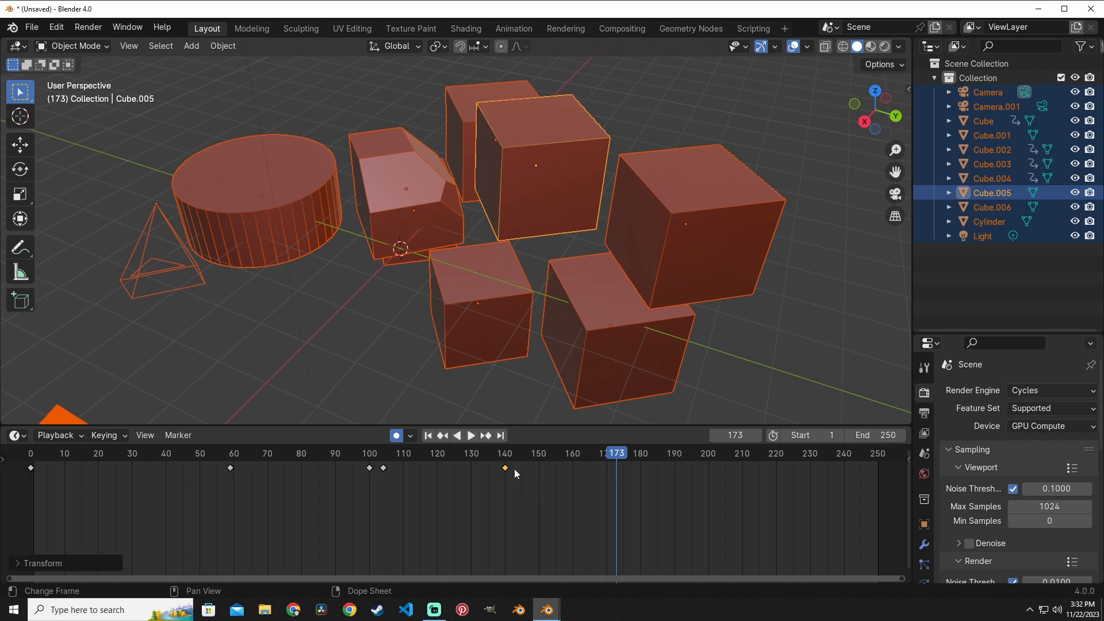
pyautogui.doubleClick(876, 435)
pyautogui.write('140')
pyautogui.press('Return')
pyautogui.click(787, 368)
# - Return the playhead to frame 0 and show the scene's output settings in an enlarged Properties editor
pyautogui.moveTo(617, 454); pyautogui.dragTo(30, 454)
pyautogui.moveTo(31, 454)
pyautogui.mouseDown()
pyautogui.moveTo(617, 453)
pyautogui.moveTo(30, 454)
pyautogui.mouseUp()
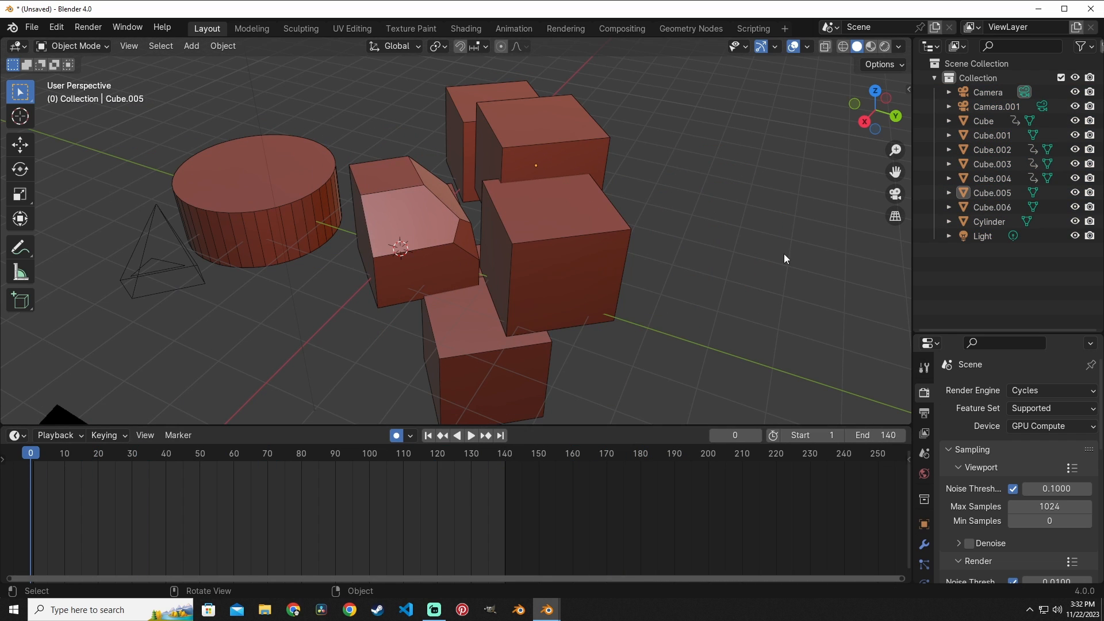
pyautogui.click(129, 46)
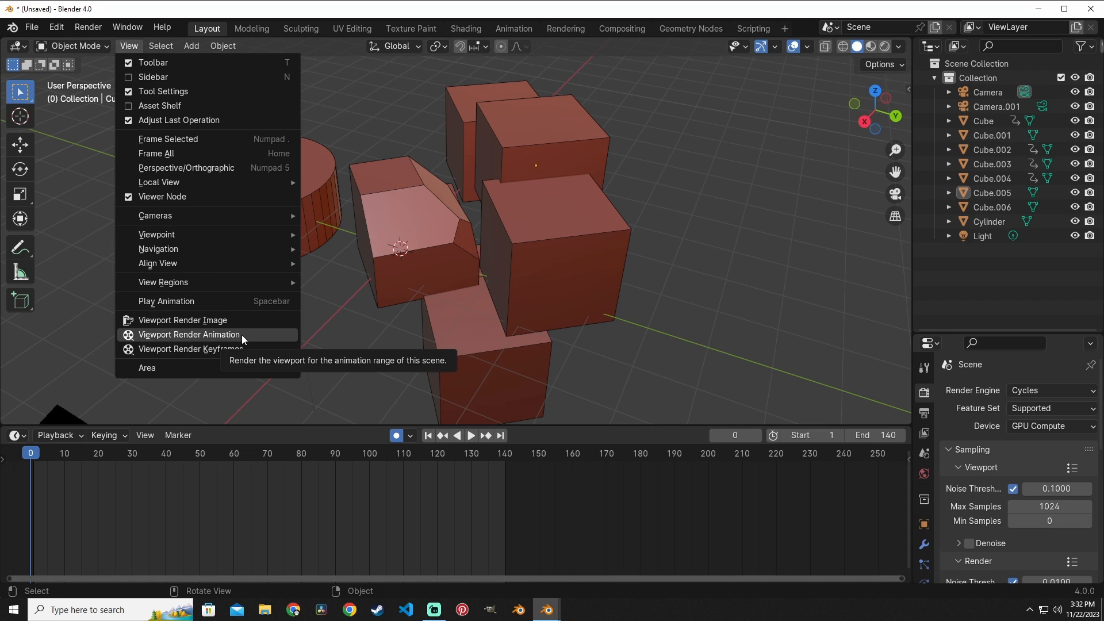
pyautogui.click(924, 414)
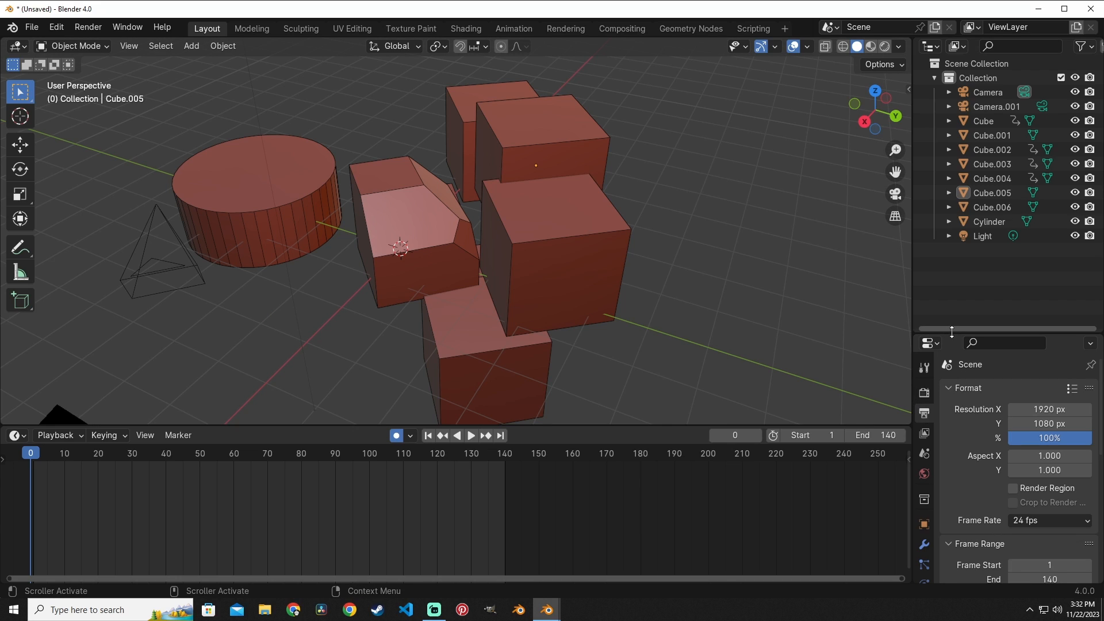
pyautogui.moveTo(933, 335); pyautogui.dragTo(932, 174)
pyautogui.scroll(-5, 975, 295)
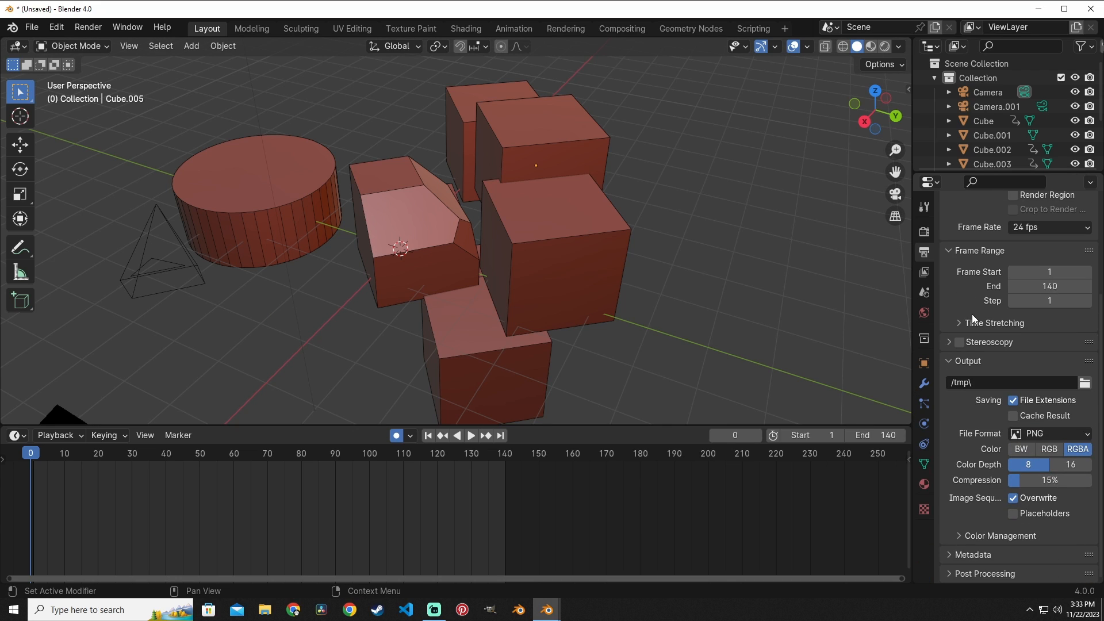
# - Create a folder named "New an'mat'ons" on the Desktop and set it as the render output folder
pyautogui.click(1084, 384)
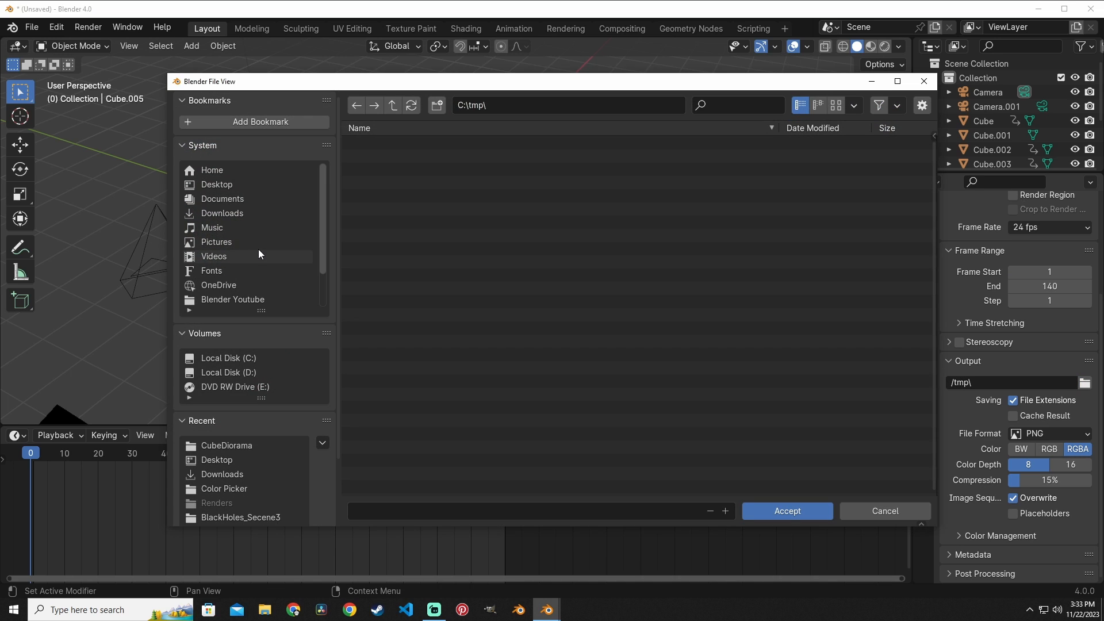
pyautogui.click(245, 190)
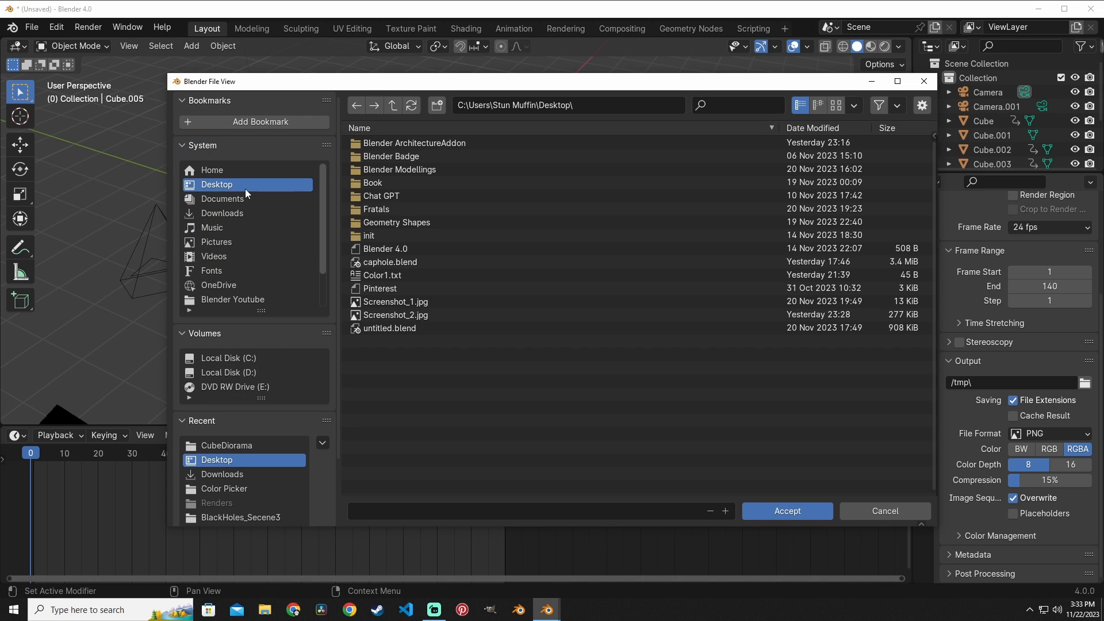
pyautogui.rightClick(423, 372)
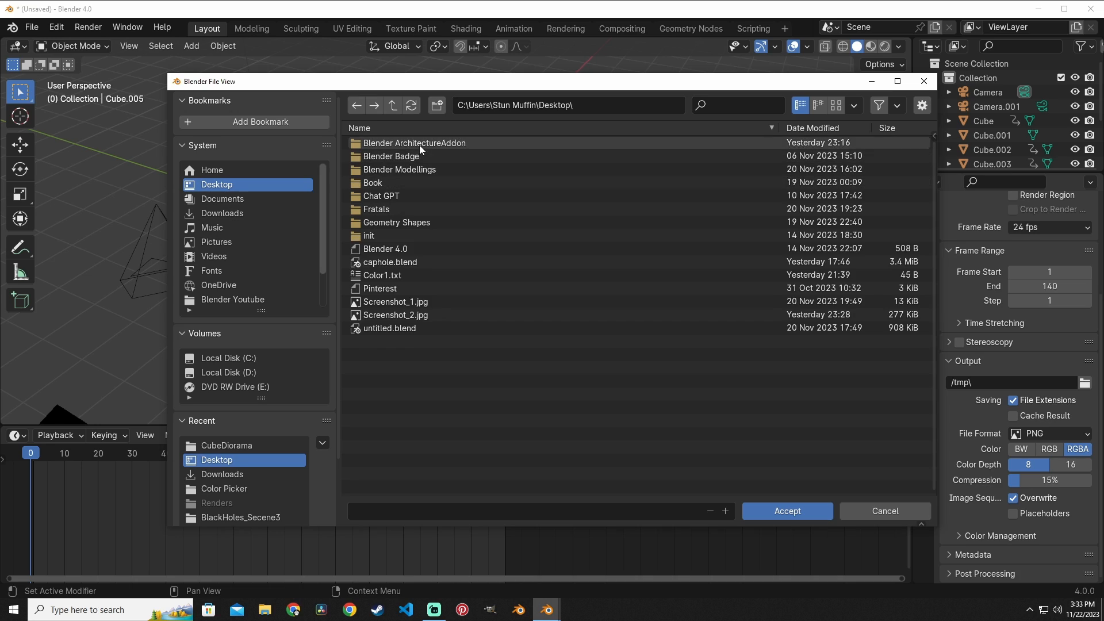
pyautogui.click(437, 106)
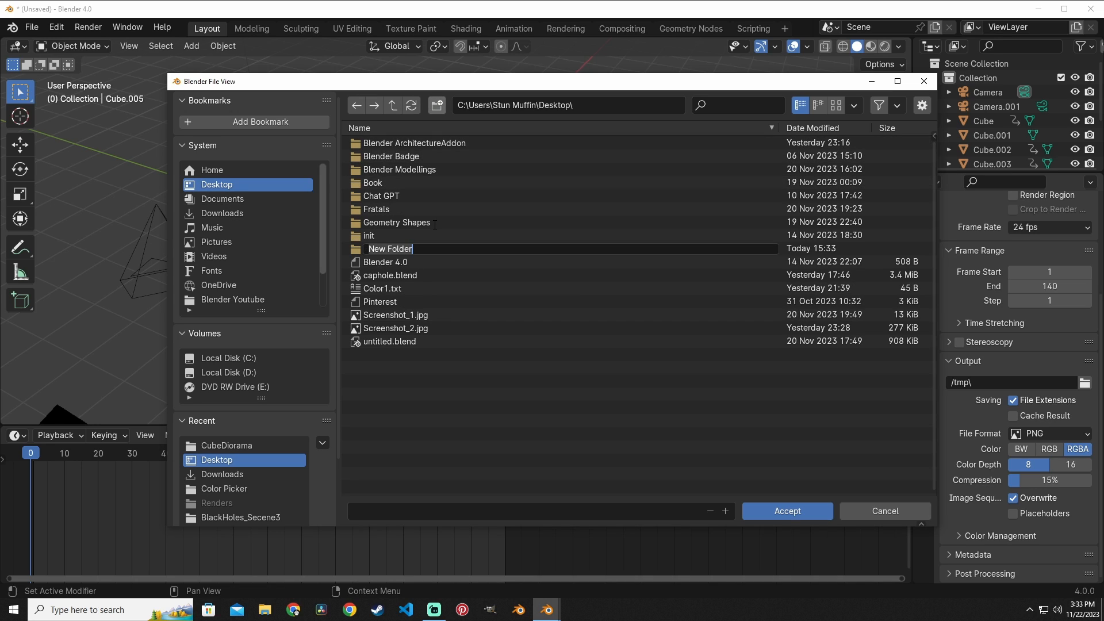
pyautogui.write('New ')
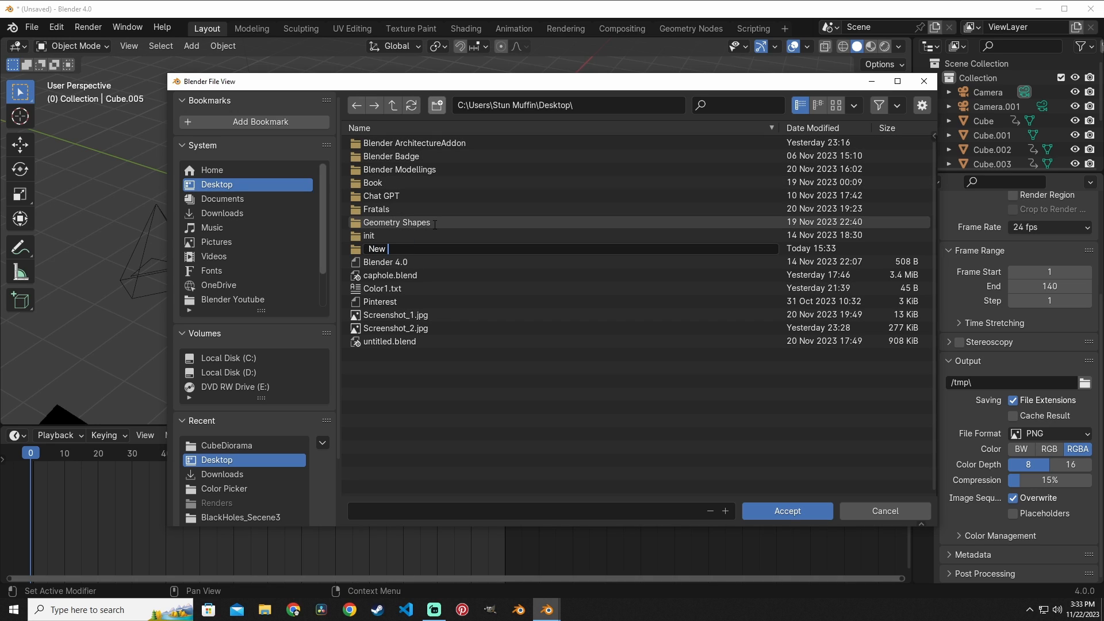
pyautogui.write("an'mat'ons")
pyautogui.press('Return')
pyautogui.doubleClick(431, 248)
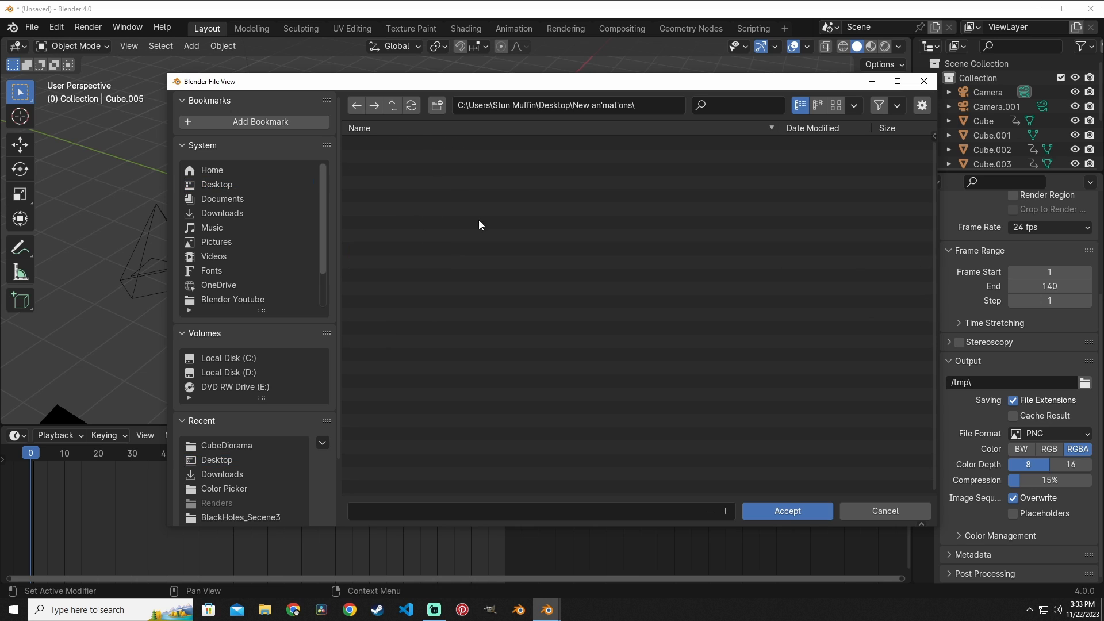
pyautogui.click(787, 511)
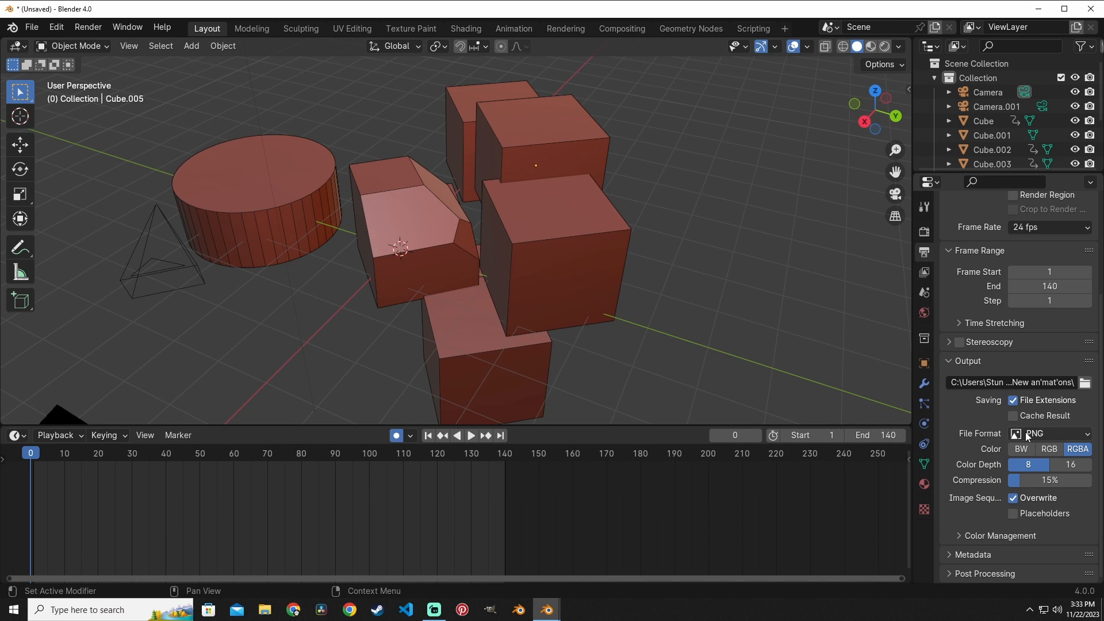
# - Set the output file format to FFmpeg Video with an MPEG-4 container
pyautogui.click(1026, 435)
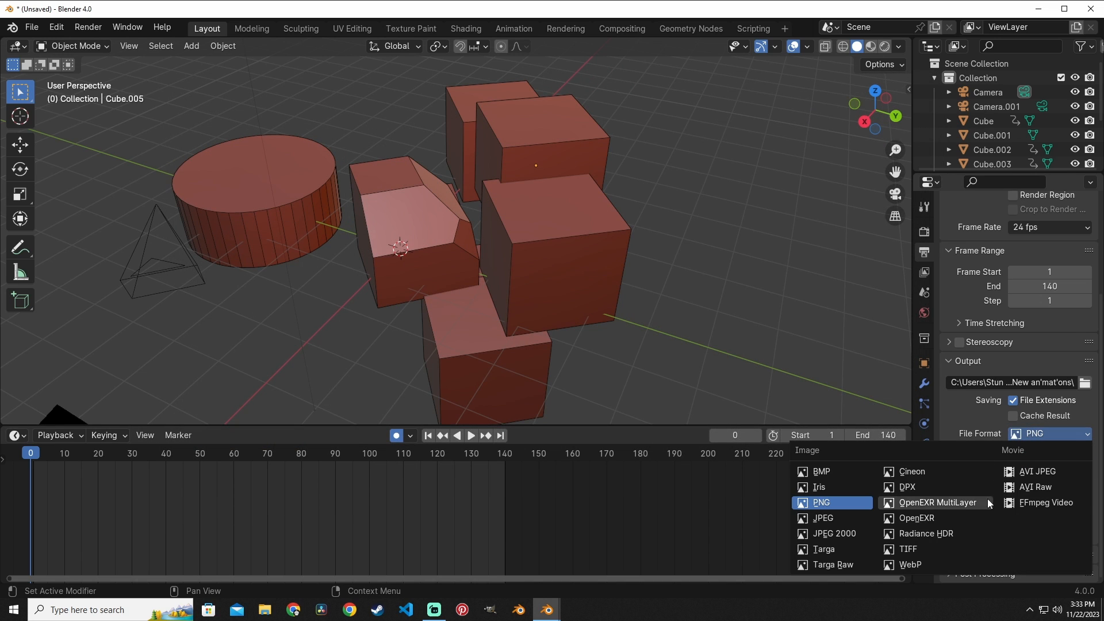
pyautogui.click(1036, 504)
pyautogui.click(995, 517)
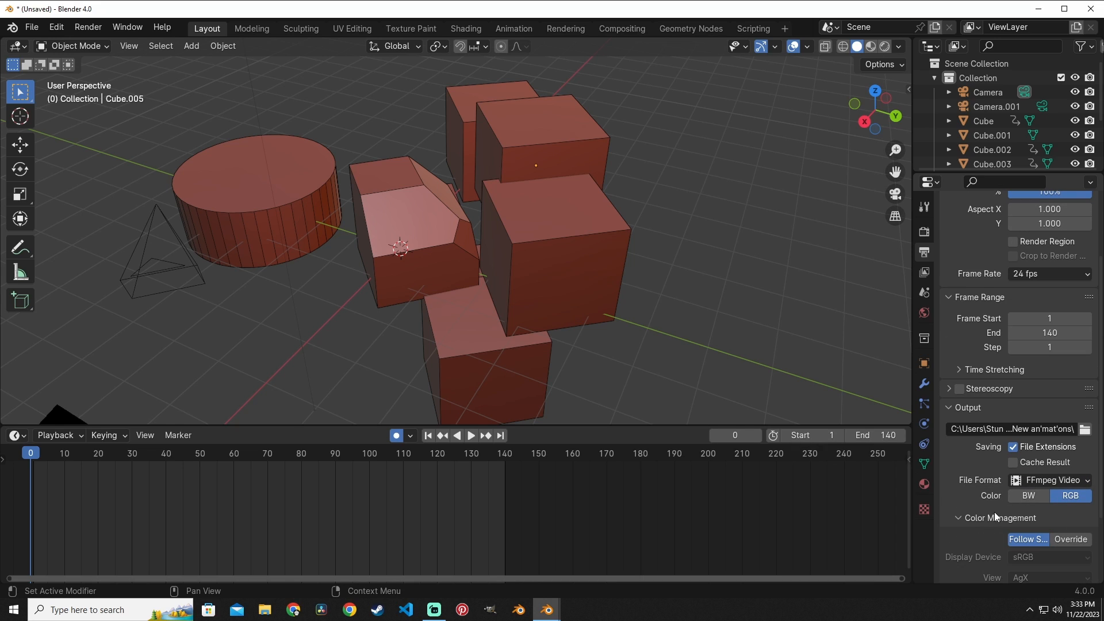
pyautogui.click(996, 517)
pyautogui.click(969, 536)
pyautogui.scroll(-5, 1006, 460)
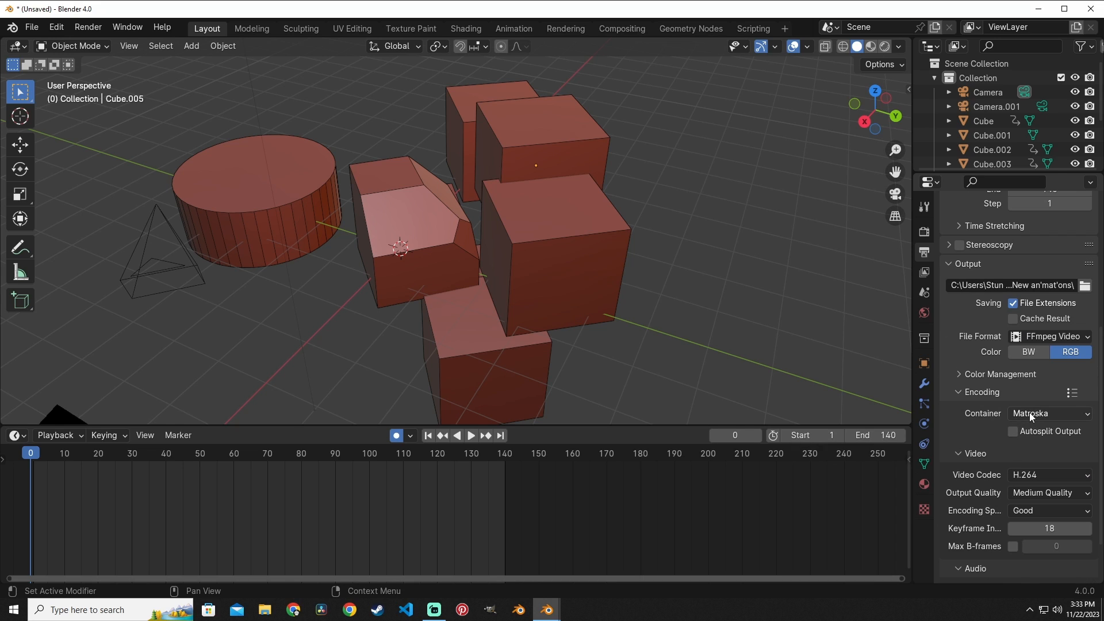
pyautogui.click(1029, 412)
pyautogui.click(1041, 455)
pyautogui.scroll(10, 1040, 432)
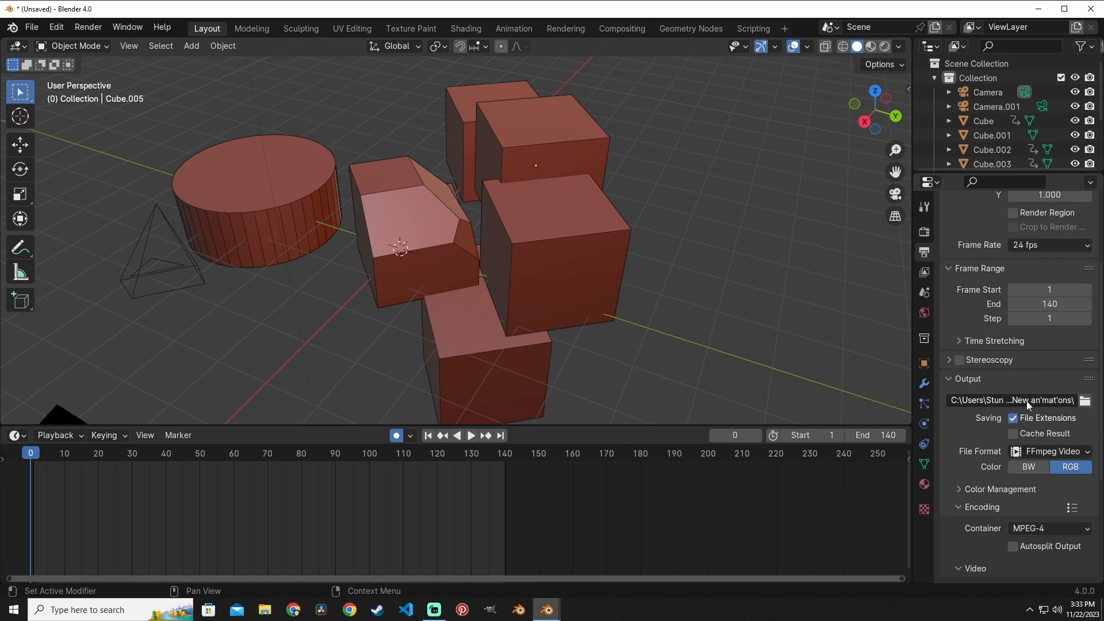
# - Render the viewport animation and play the resulting video from the "New an'mat'ons" folder on the desktop
pyautogui.click(129, 46)
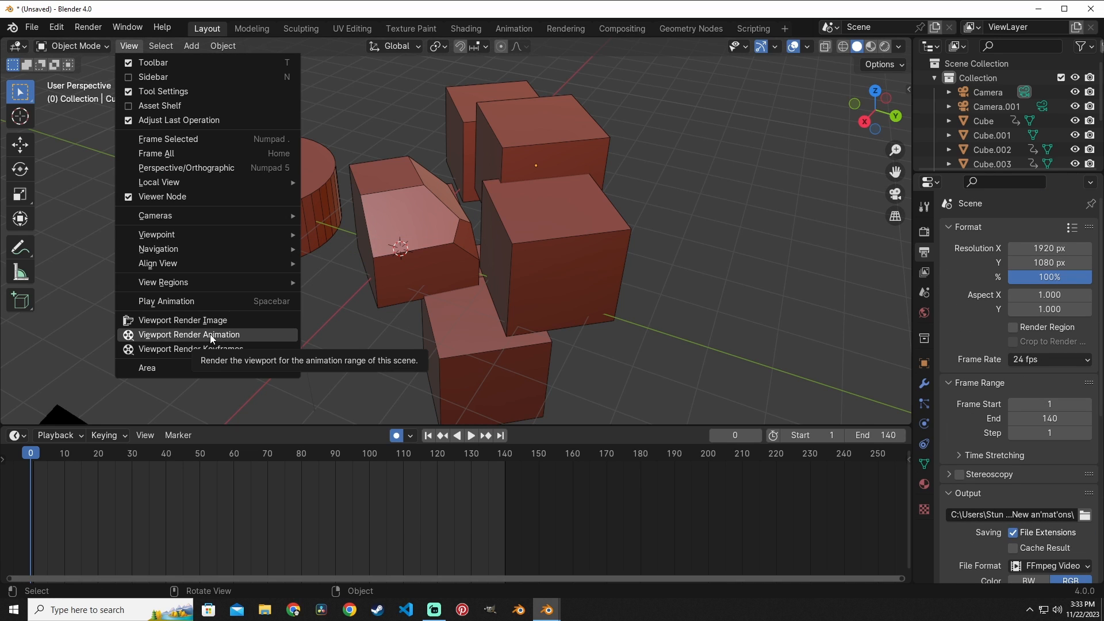
pyautogui.click(202, 335)
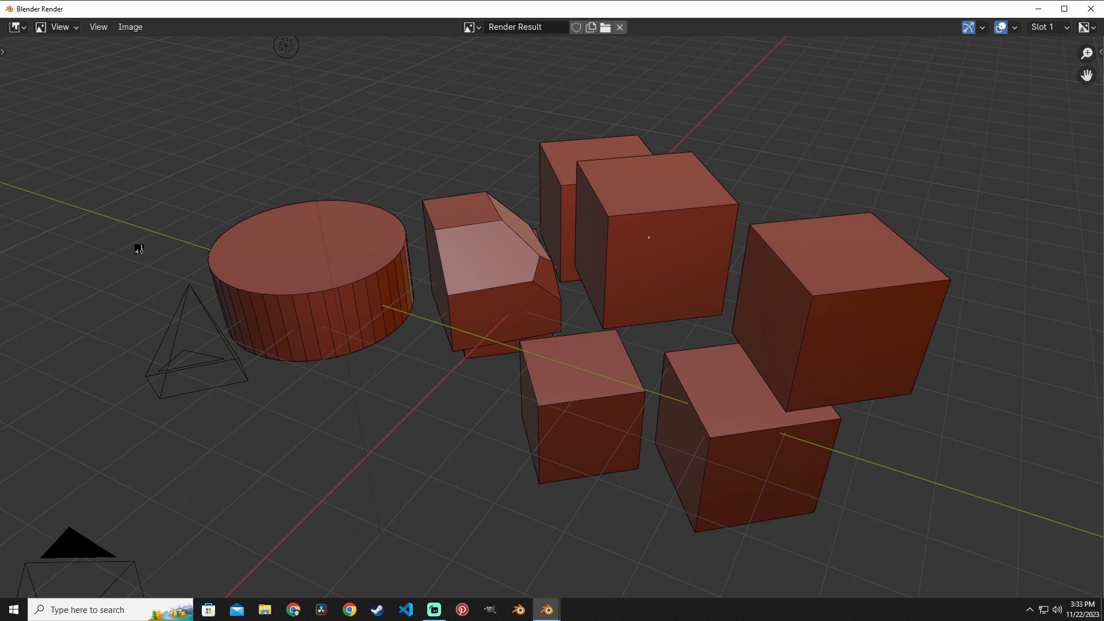
pyautogui.press('super+d')
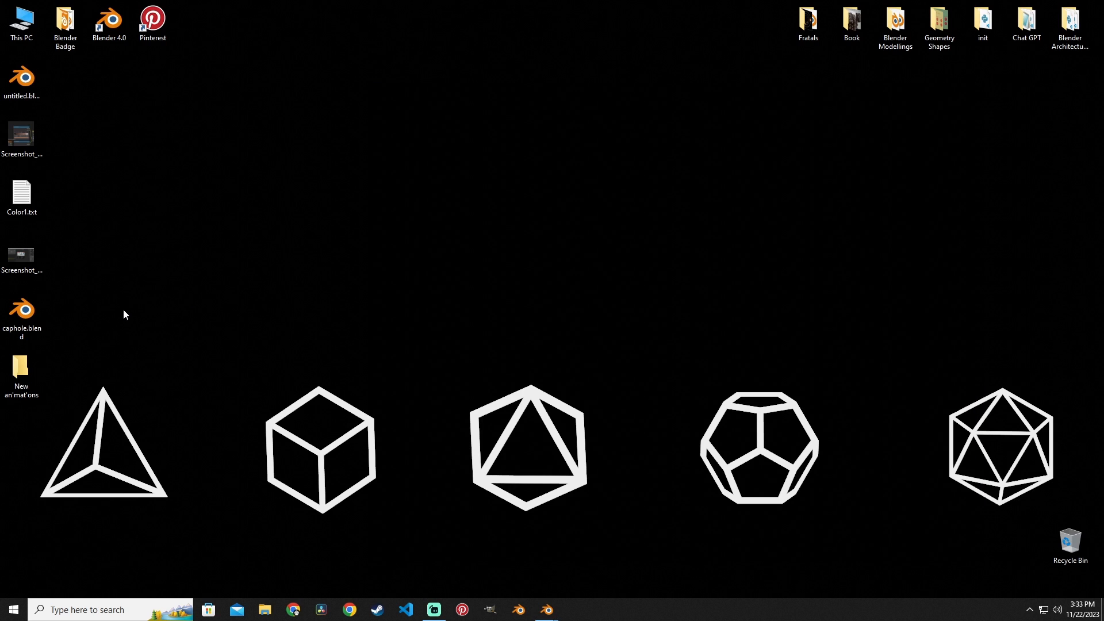
pyautogui.doubleClick(19, 377)
pyautogui.doubleClick(182, 66)
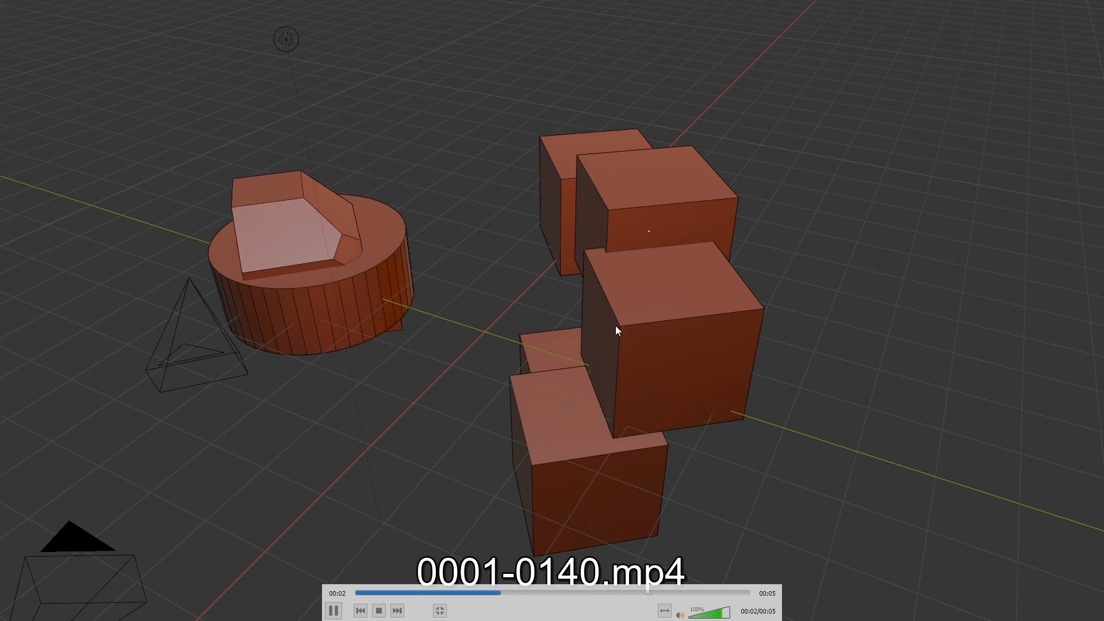
# - Close the video player and the render result window, and return to the main Blender scene
pyautogui.press('Escape')
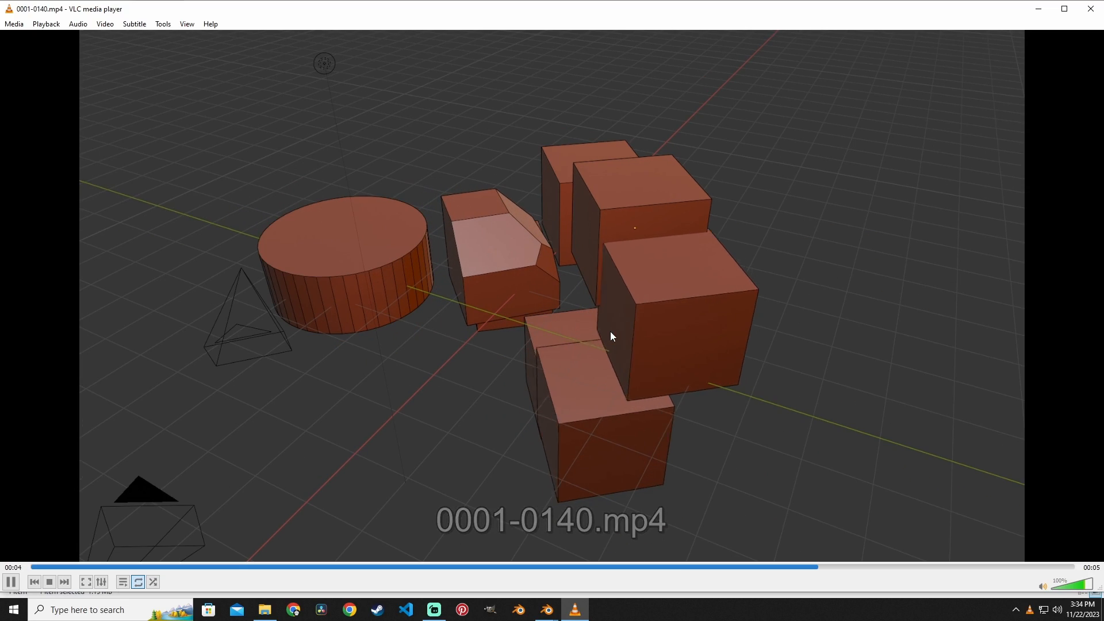
pyautogui.click(1090, 8)
pyautogui.click(542, 607)
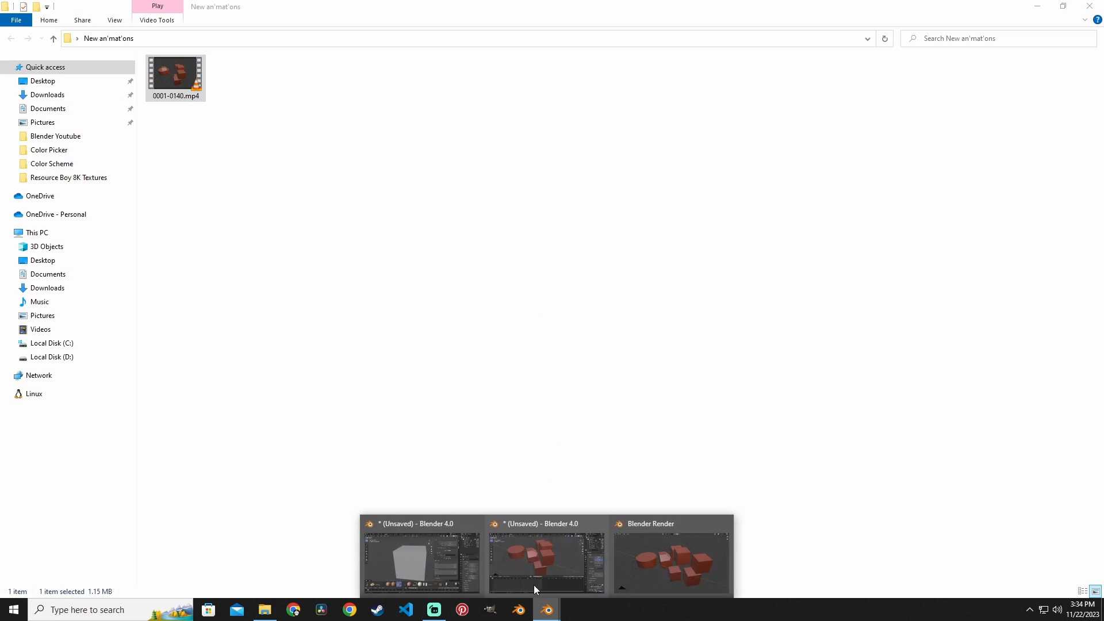
pyautogui.click(652, 560)
pyautogui.press('Escape')
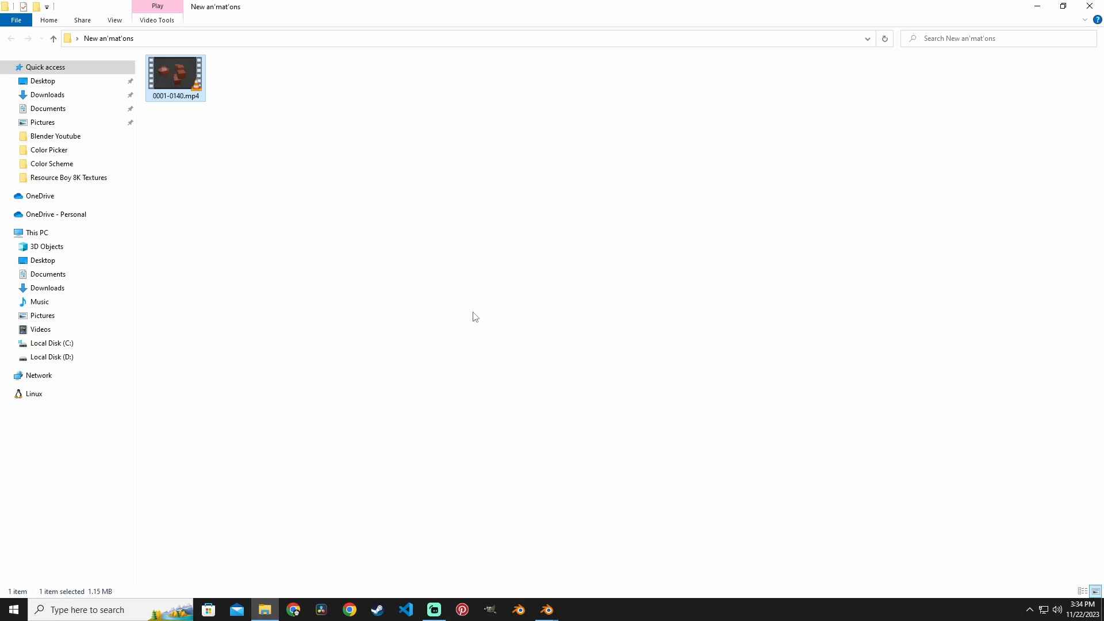
pyautogui.click(516, 541)
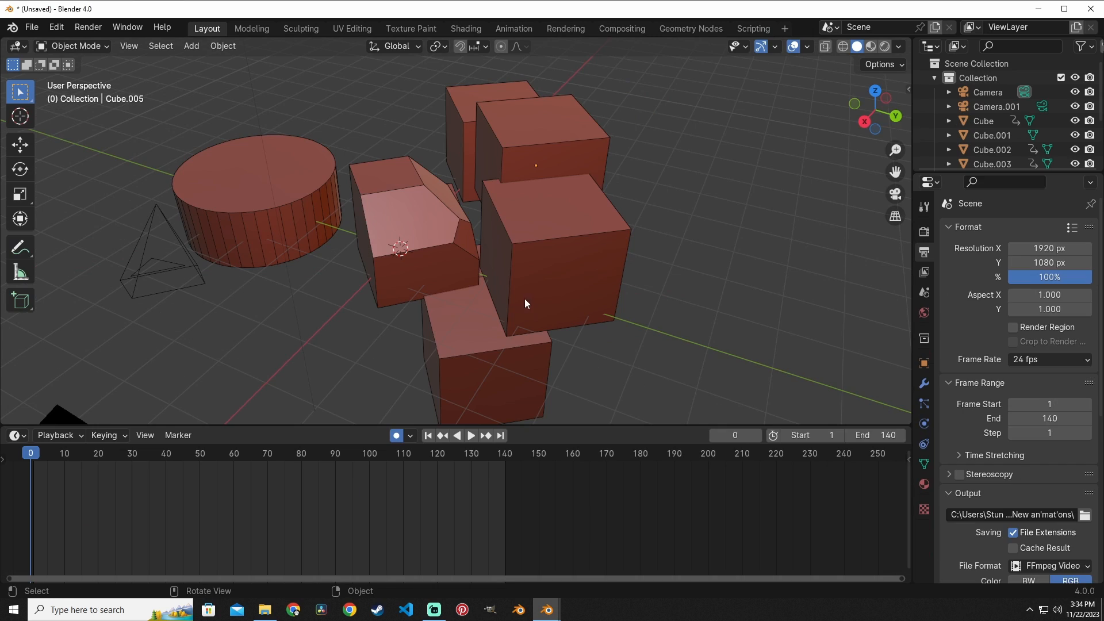
# - Select the faceted cube, move its two later keyframes to frames 60 and 100, and return the playhead to frame 0
pyautogui.click(129, 46)
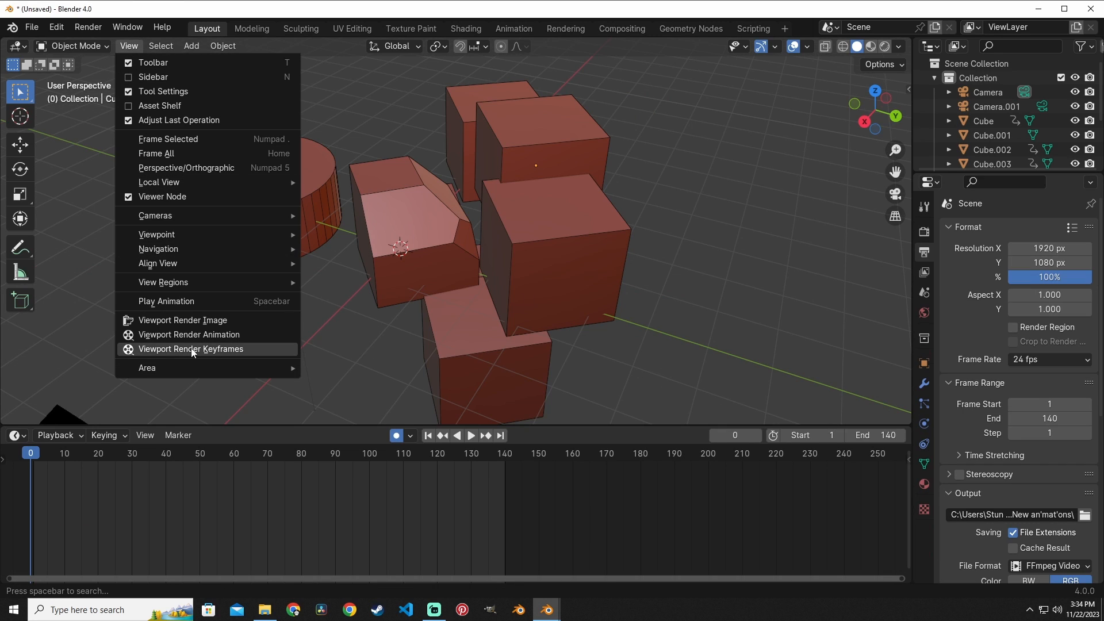
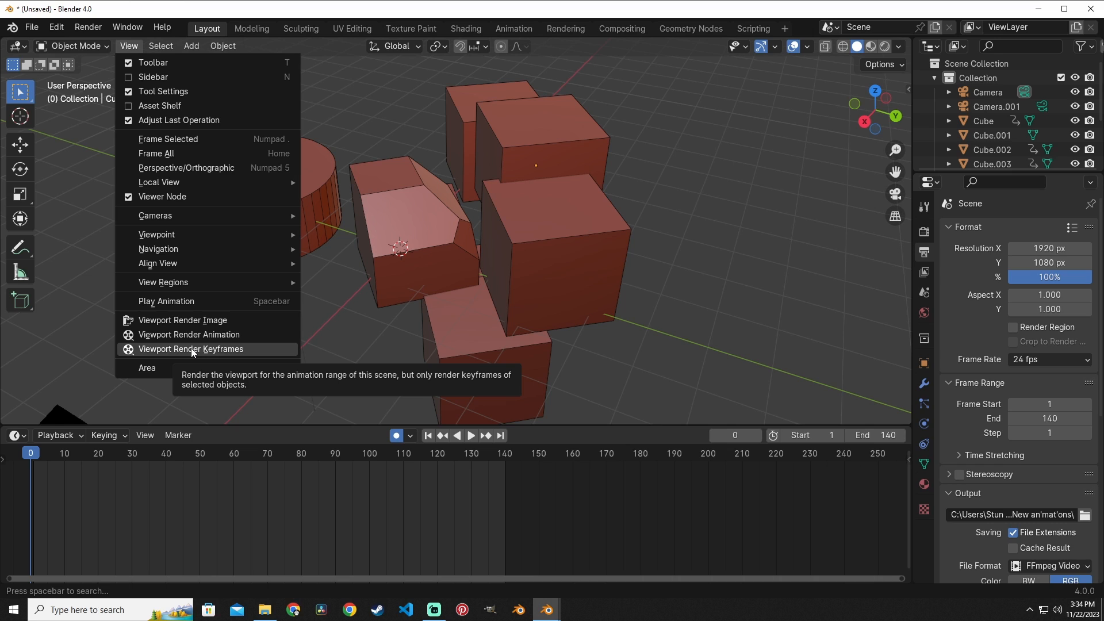
pyautogui.click(450, 215)
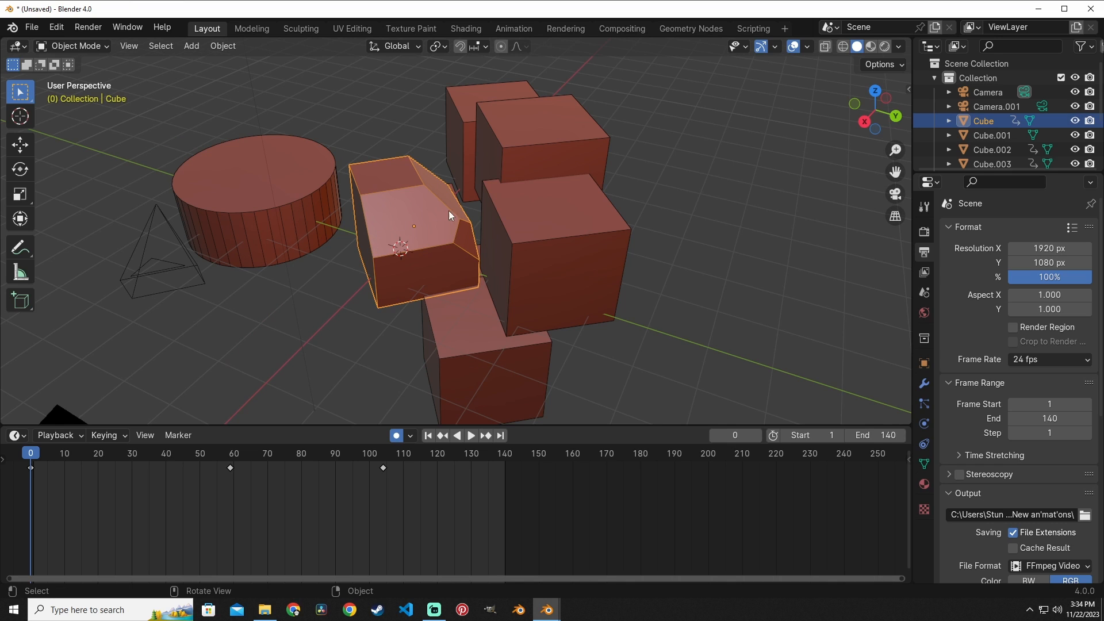
pyautogui.moveTo(30, 457)
pyautogui.mouseDown()
pyautogui.moveTo(383, 455)
pyautogui.moveTo(26, 456)
pyautogui.mouseUp()
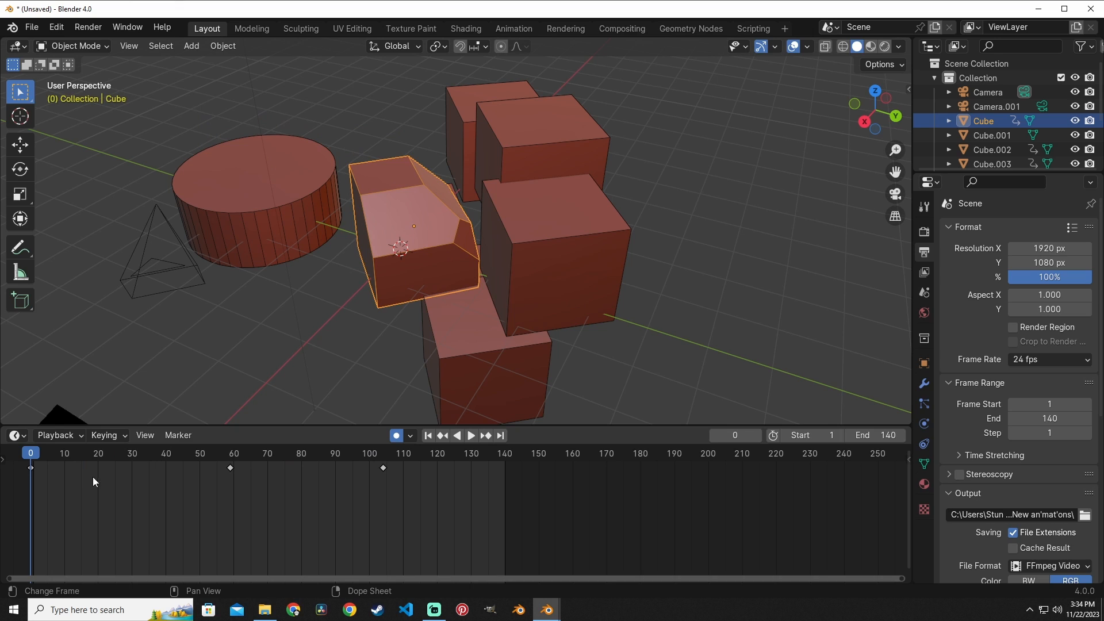
pyautogui.moveTo(247, 453); pyautogui.dragTo(369, 466)
pyautogui.press('g')
pyautogui.click(236, 468)
pyautogui.moveTo(366, 455); pyautogui.dragTo(30, 454)
pyautogui.moveTo(424, 494); pyautogui.dragTo(11, 469)
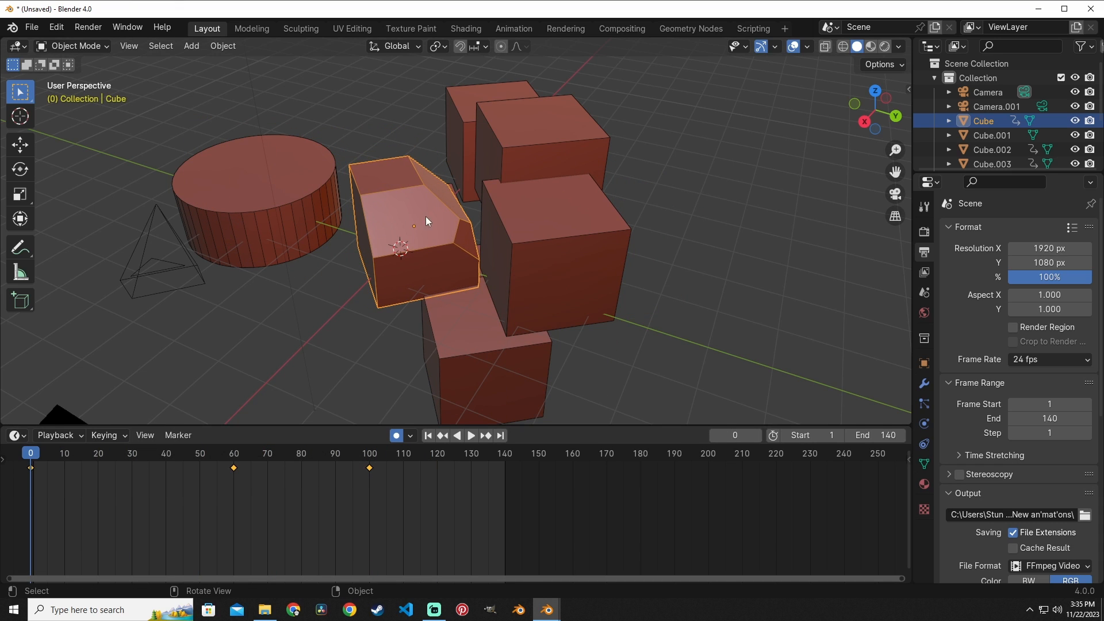
# - Render the viewport keyframes of the selected faceted cube and play the resulting 0001-0140.mp4 from the output folder
pyautogui.click(342, 299)
pyautogui.hotkey('ctrl', 'z')
pyautogui.click(129, 45)
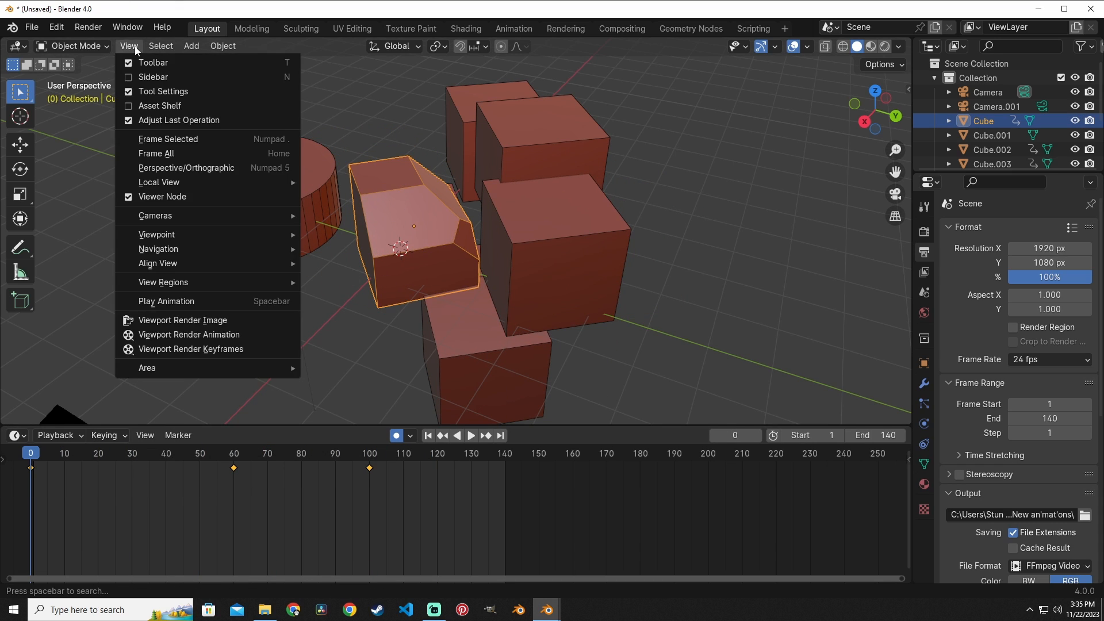
pyautogui.click(209, 349)
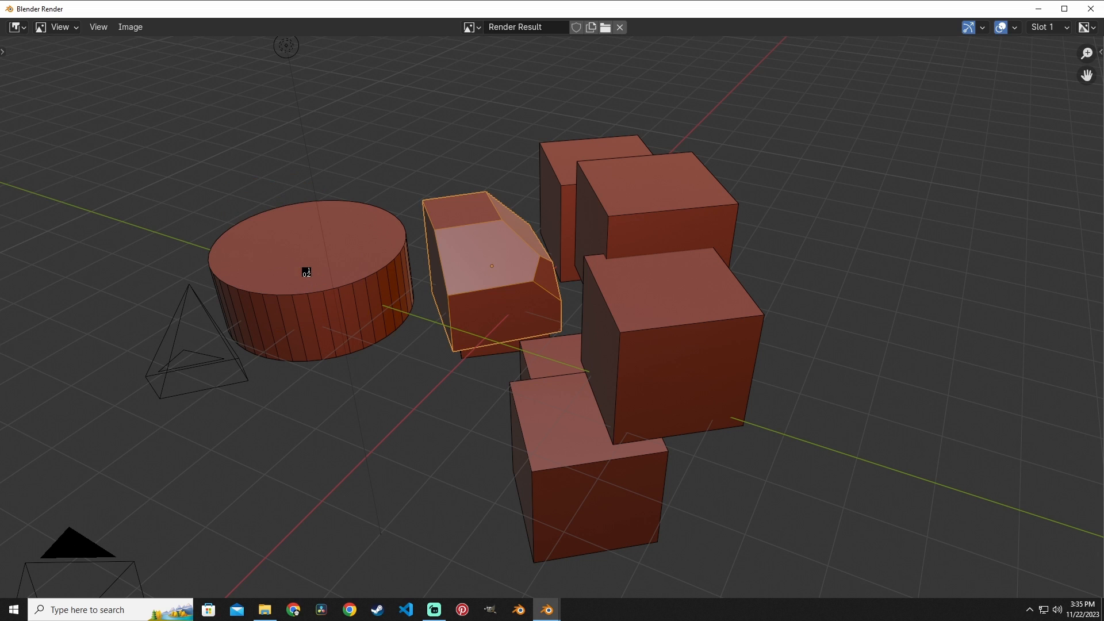
pyautogui.click(1090, 8)
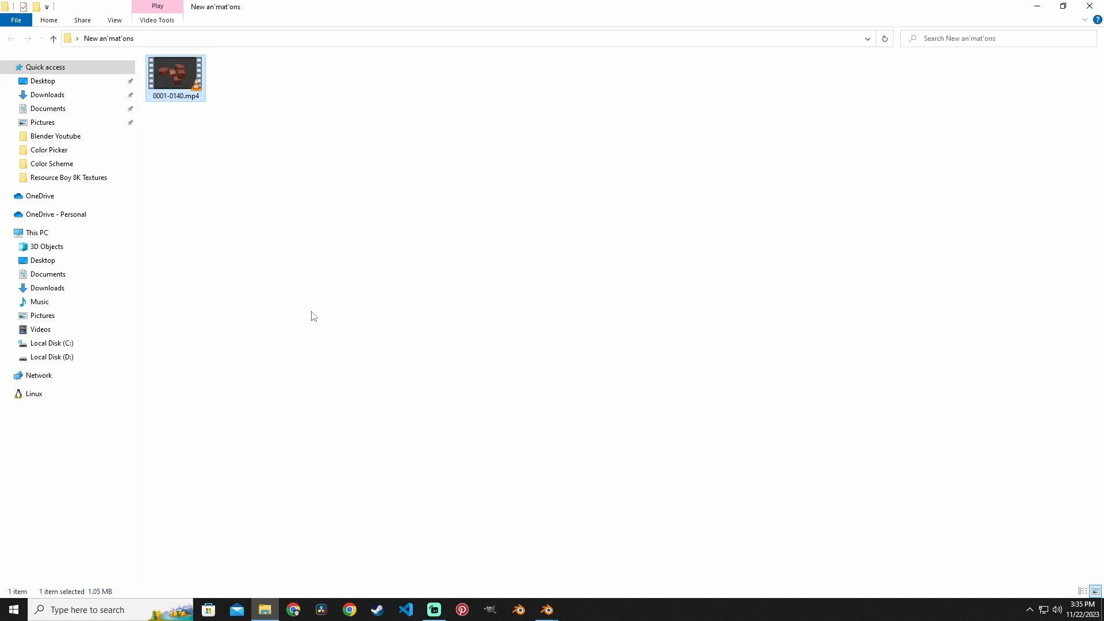
pyautogui.doubleClick(203, 99)
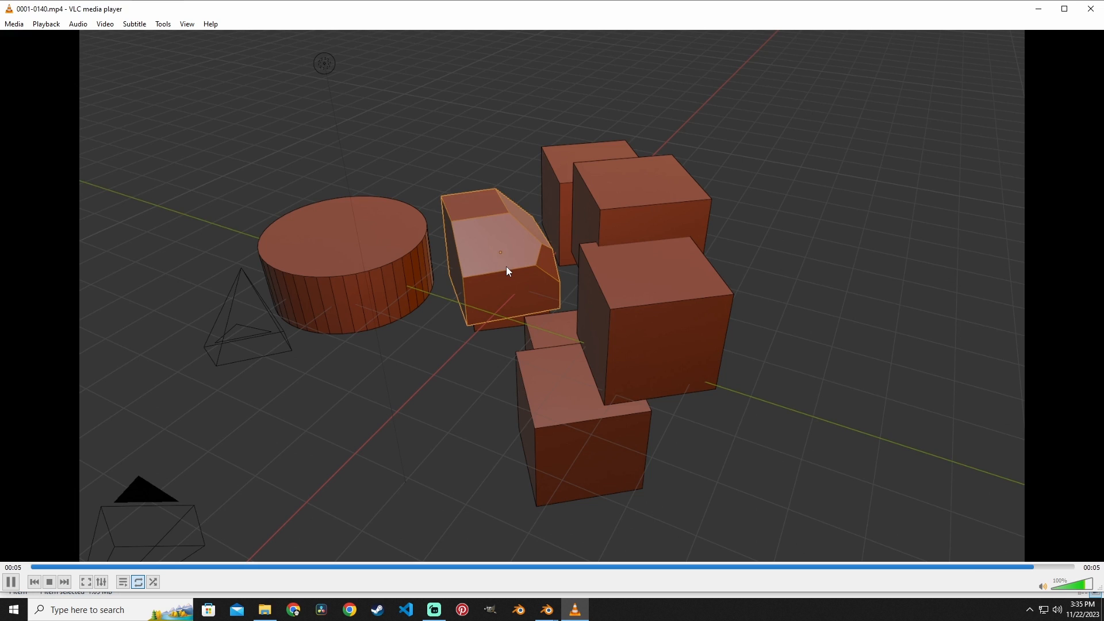
pyautogui.click(1091, 9)
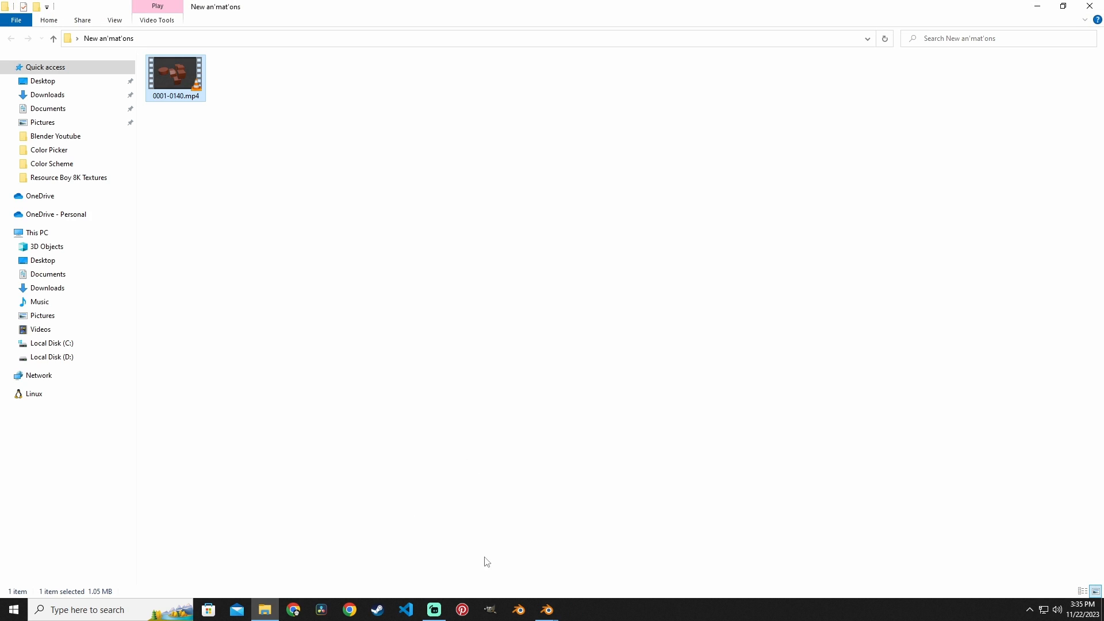
# - Return to the Blender scene and set the output file format to PNG
pyautogui.moveTo(547, 609)
pyautogui.click(579, 571)
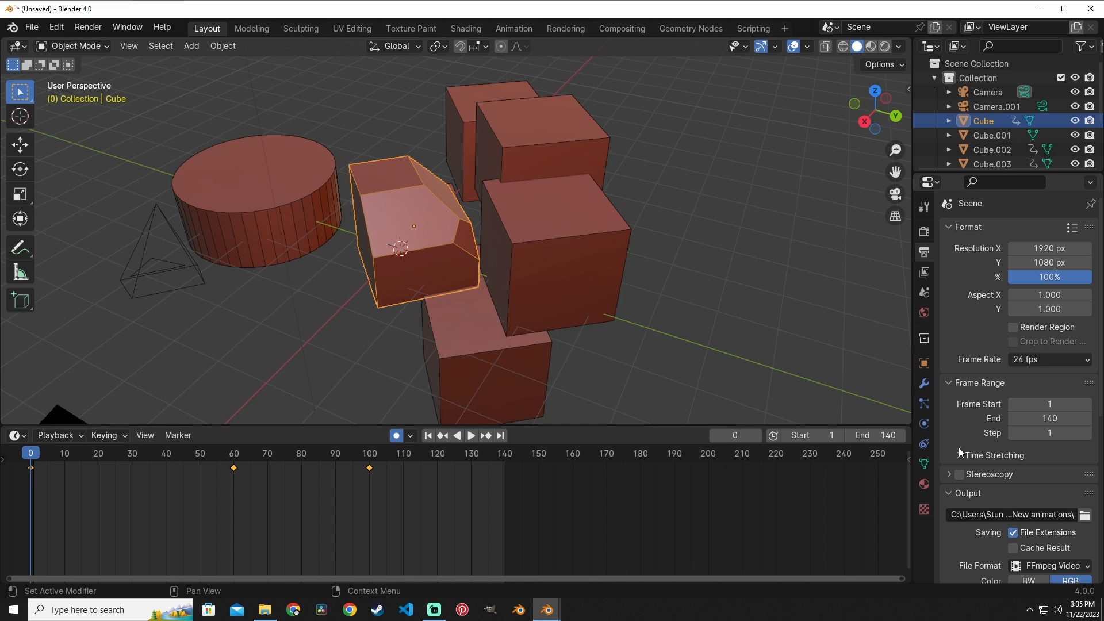
pyautogui.scroll(-5, 966, 460)
pyautogui.click(1041, 499)
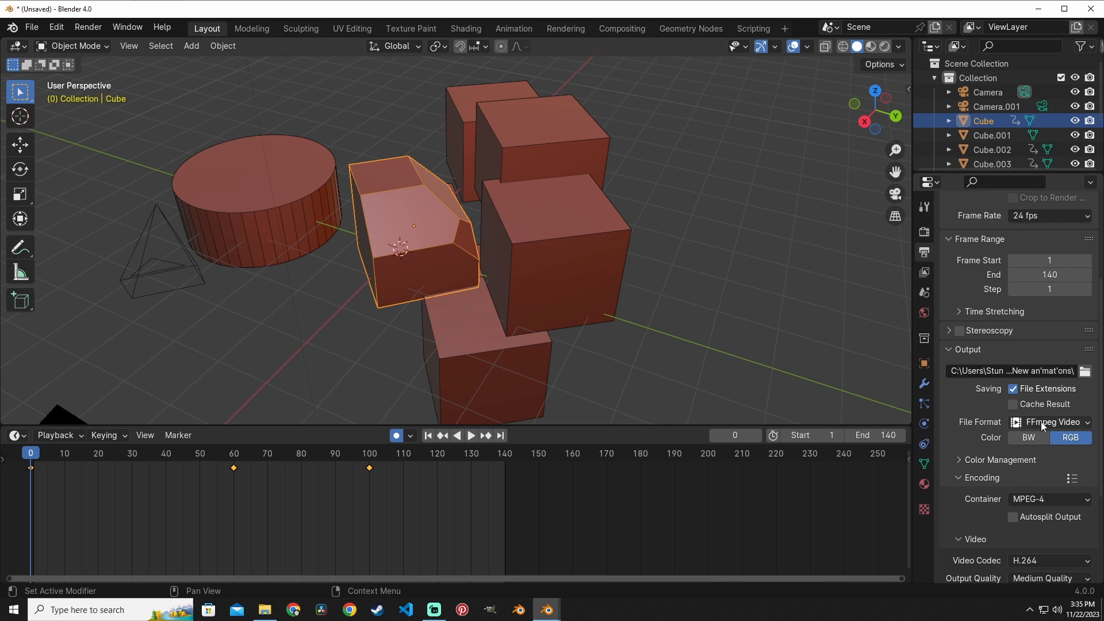
pyautogui.click(1041, 423)
pyautogui.click(842, 492)
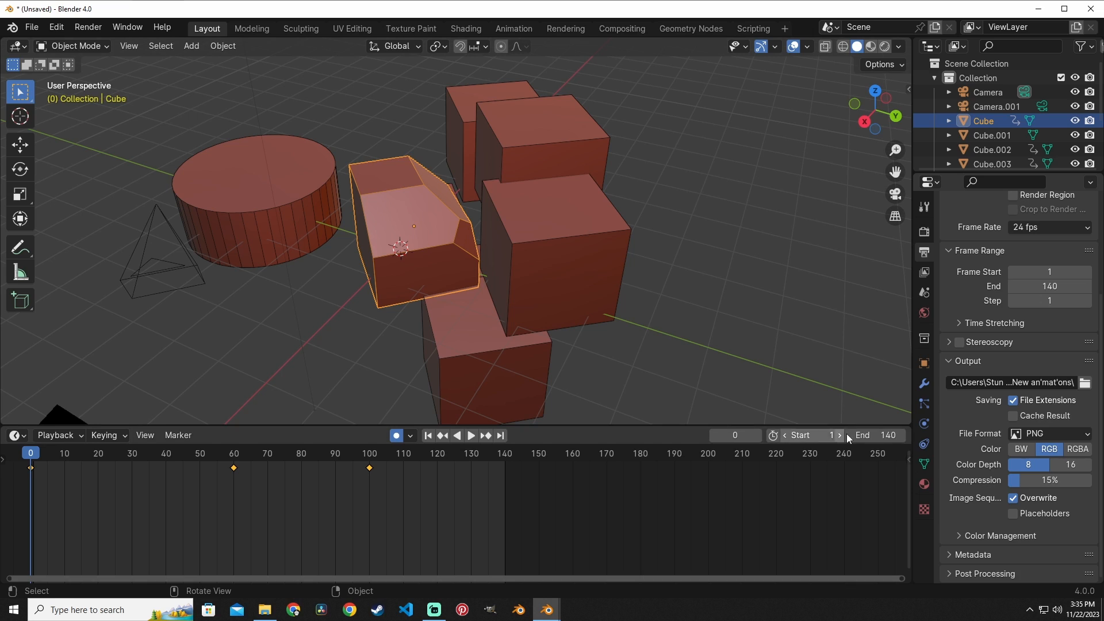
# - Set the animation's end frame to 100
pyautogui.click(867, 436)
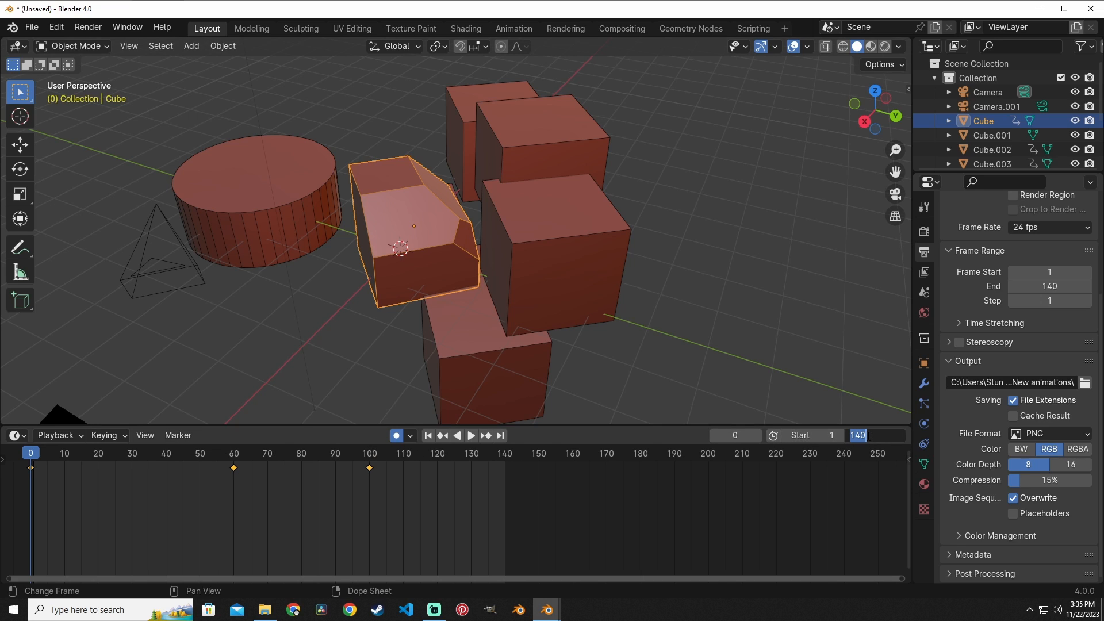
pyautogui.write('100')
pyautogui.press('Return')
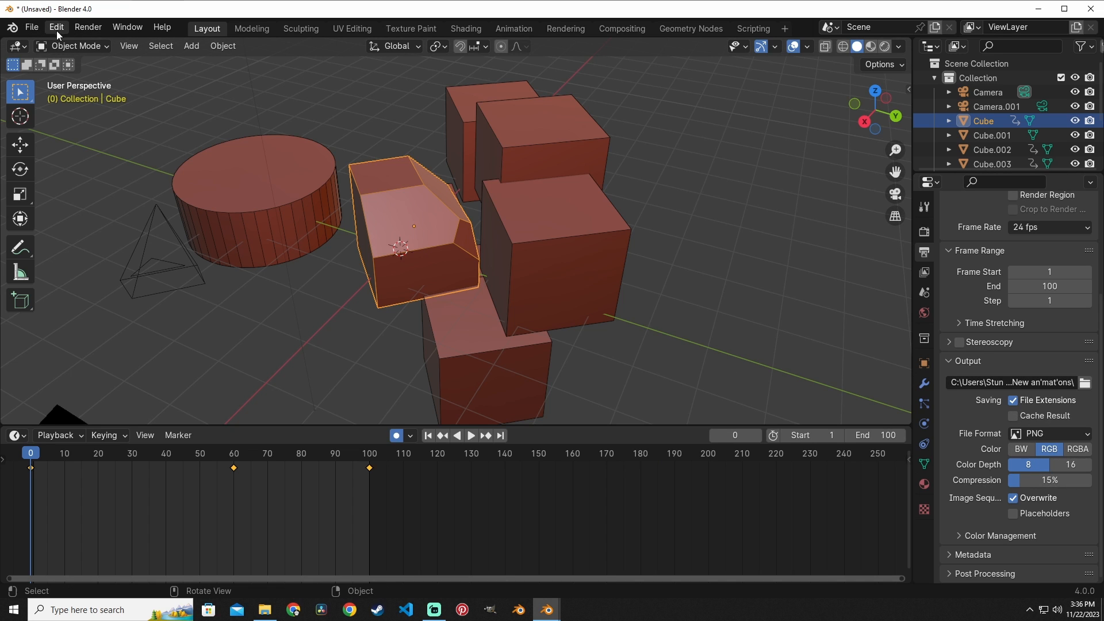
# - Render the viewport keyframes as a PNG sequence and view 0001.png from the "New an'mat'ons" folder
pyautogui.click(129, 46)
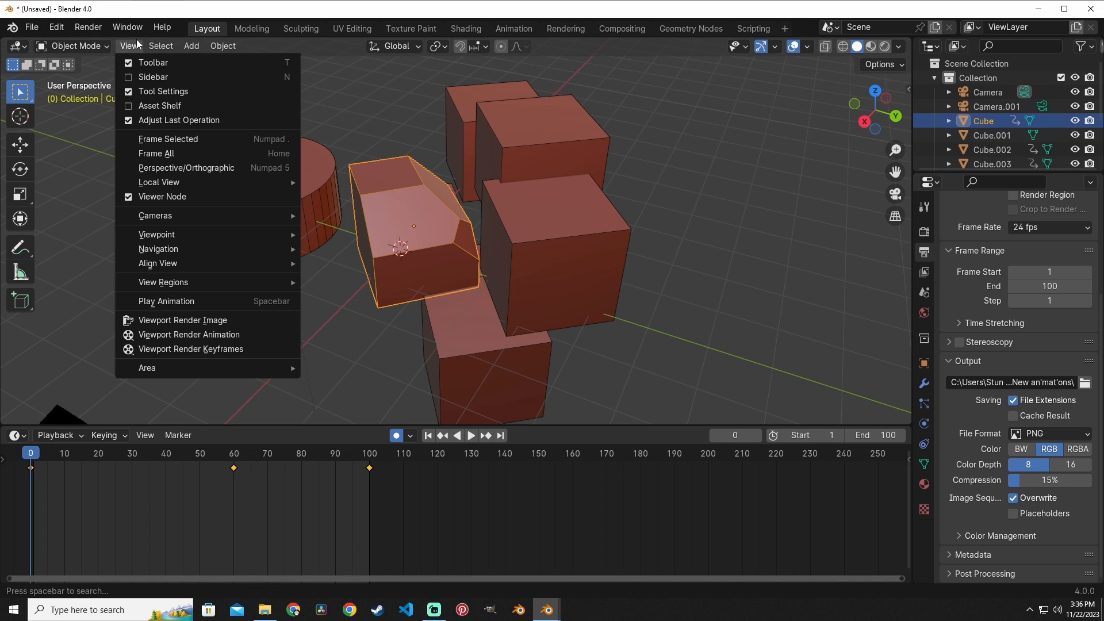
pyautogui.click(207, 345)
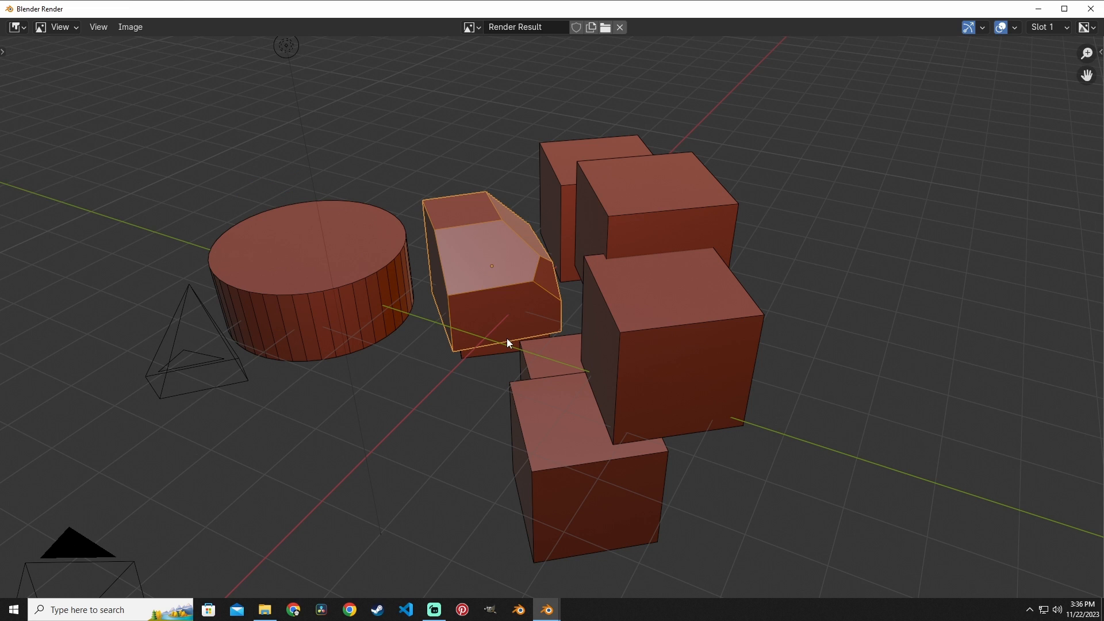
pyautogui.click(264, 609)
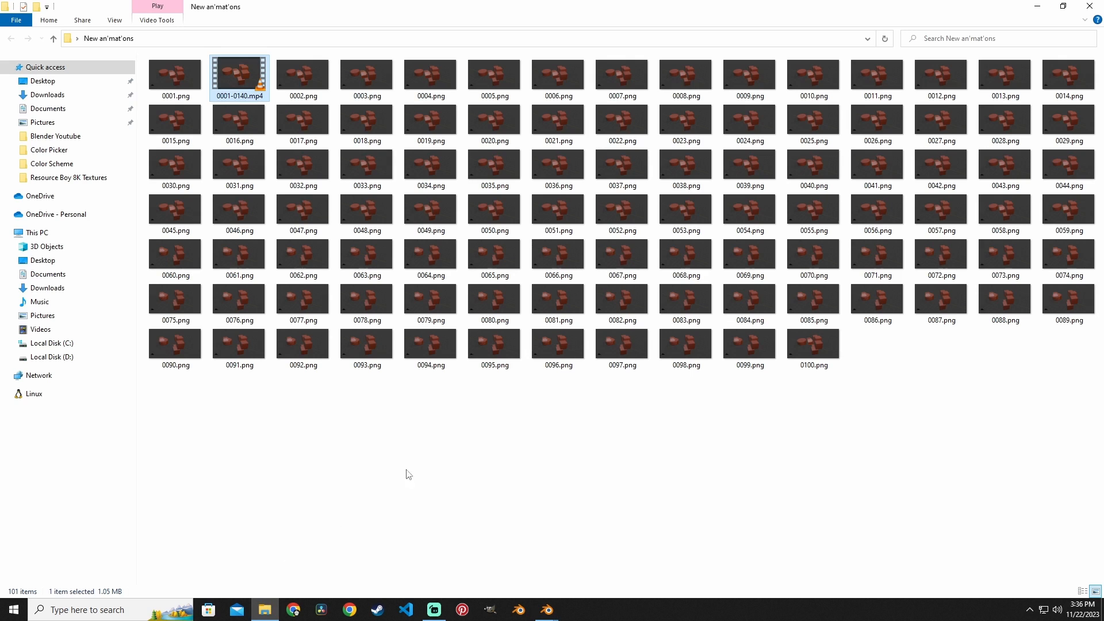
pyautogui.click(193, 89)
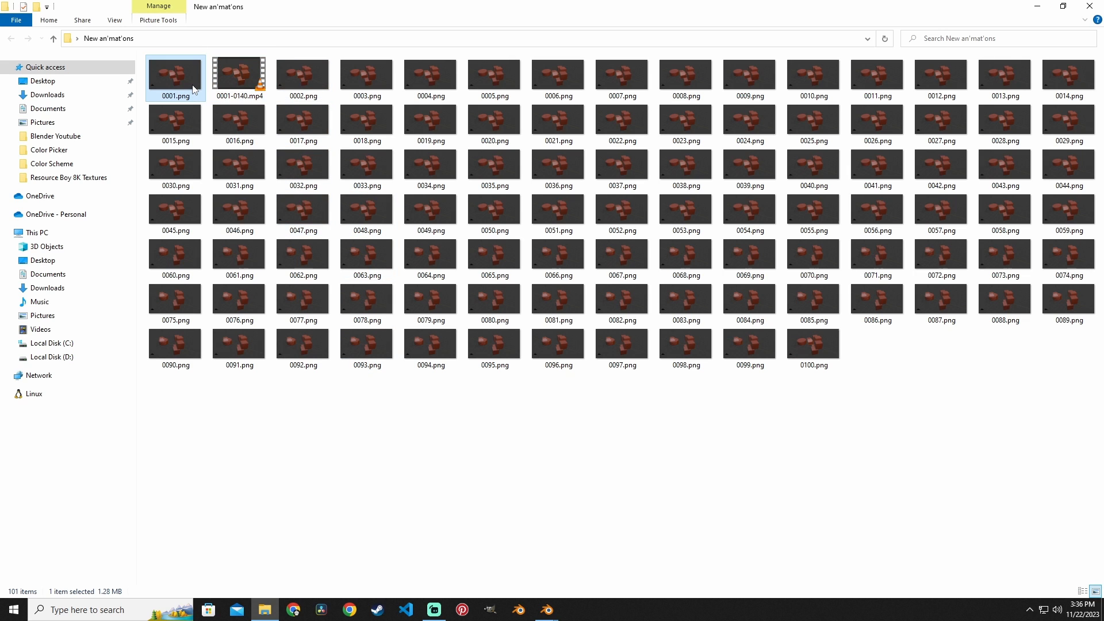
pyautogui.doubleClick(193, 90)
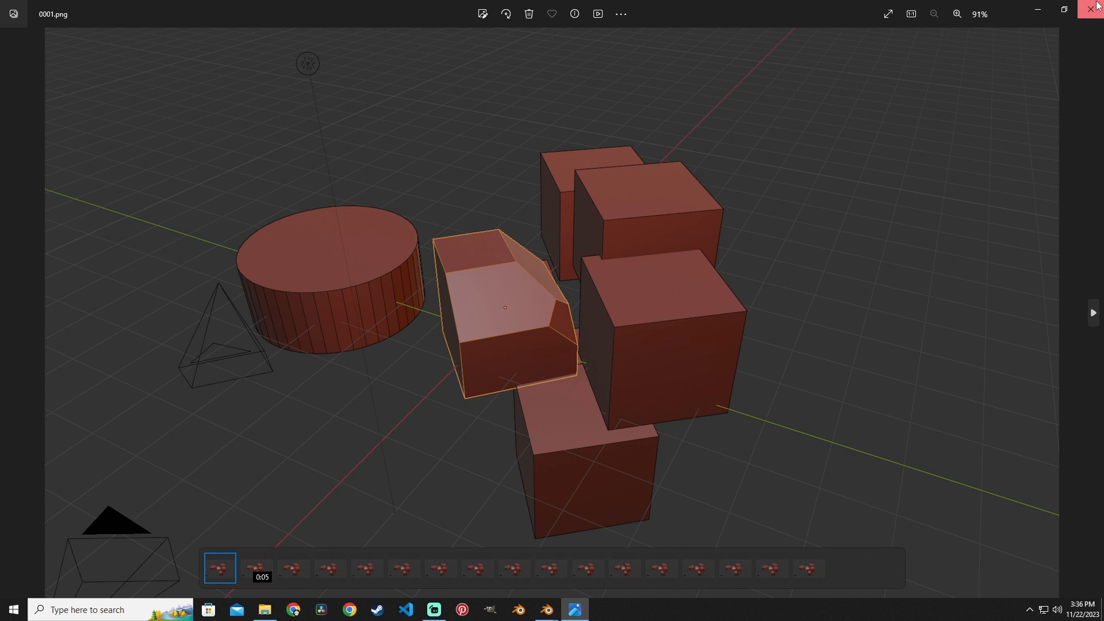
pyautogui.click(1090, 9)
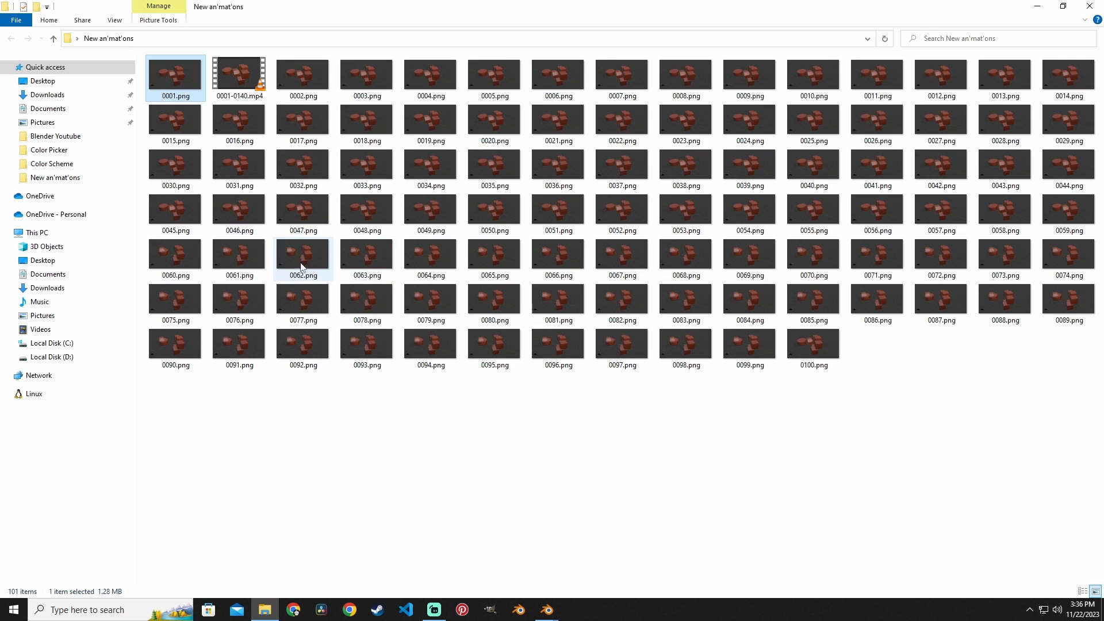
# - Compare the cube's position in 0060.png, 0059.png and 0100.png, then close the image viewer
pyautogui.doubleClick(195, 263)
pyautogui.press('Left')
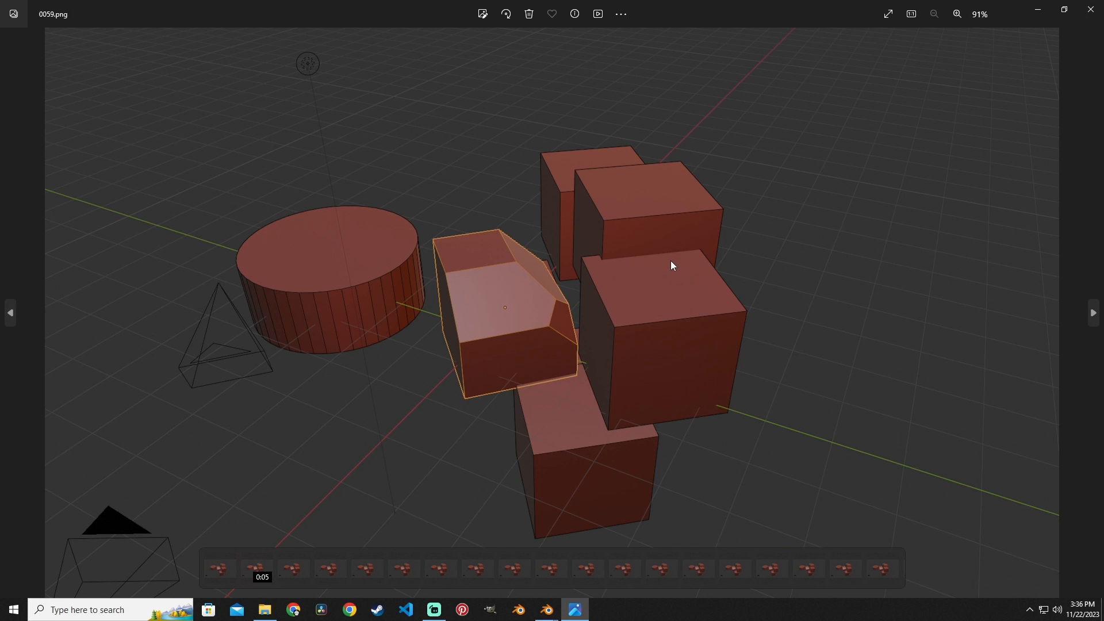
pyautogui.press('Right')
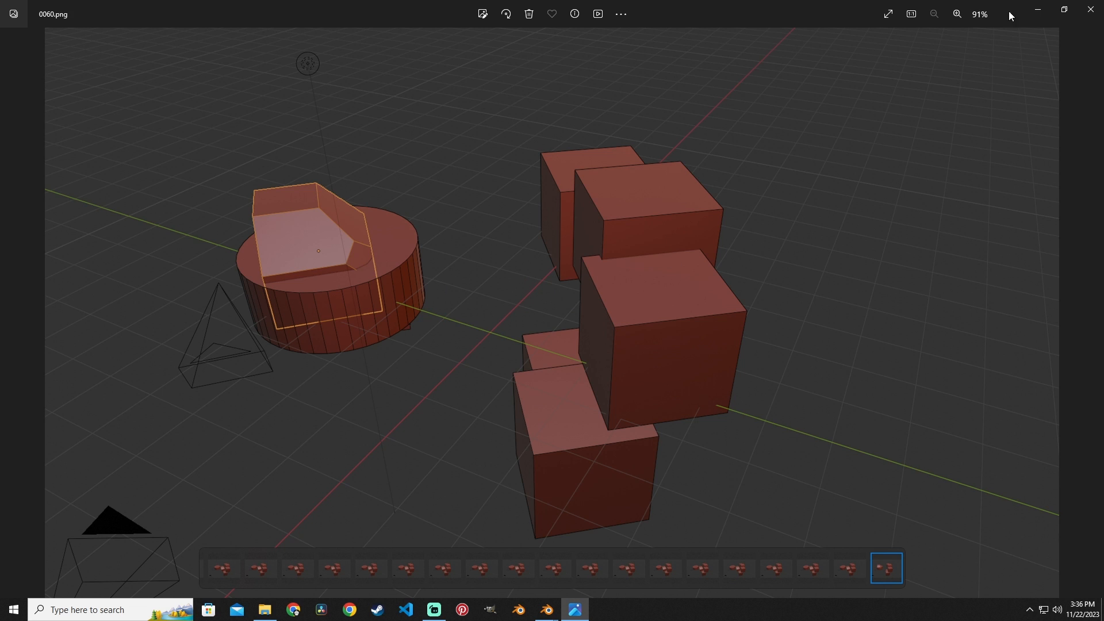
pyautogui.click(1090, 9)
pyautogui.doubleClick(805, 338)
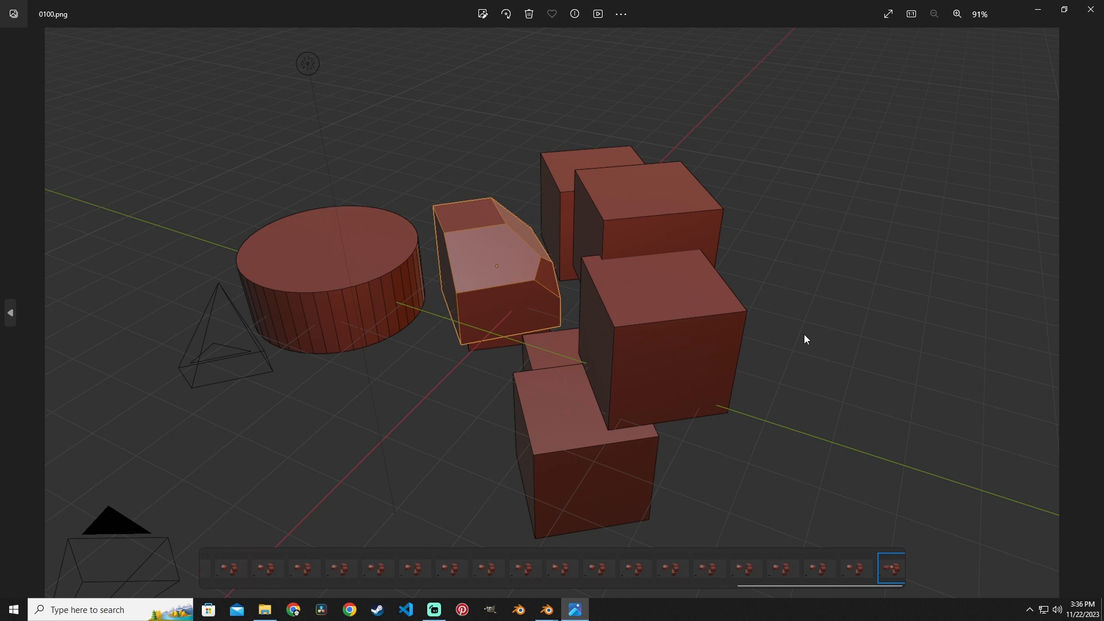
pyautogui.hotkey('alt', 'F4')
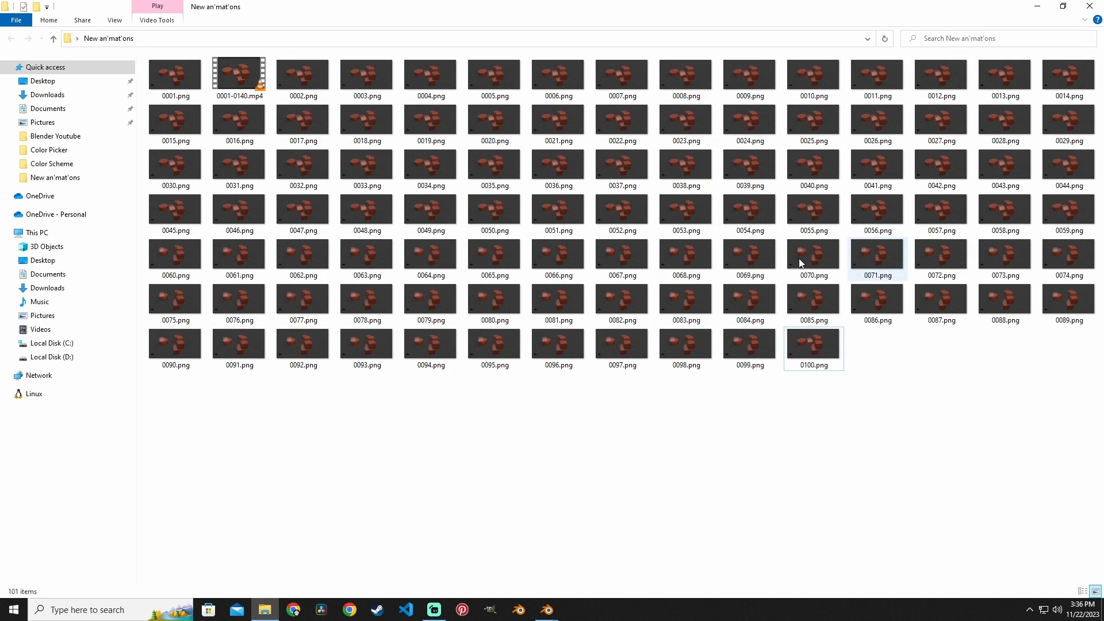
# - Return to the Blender scene, switch the viewport to quad view, and enlarge it by shrinking the timeline
pyautogui.click(548, 609)
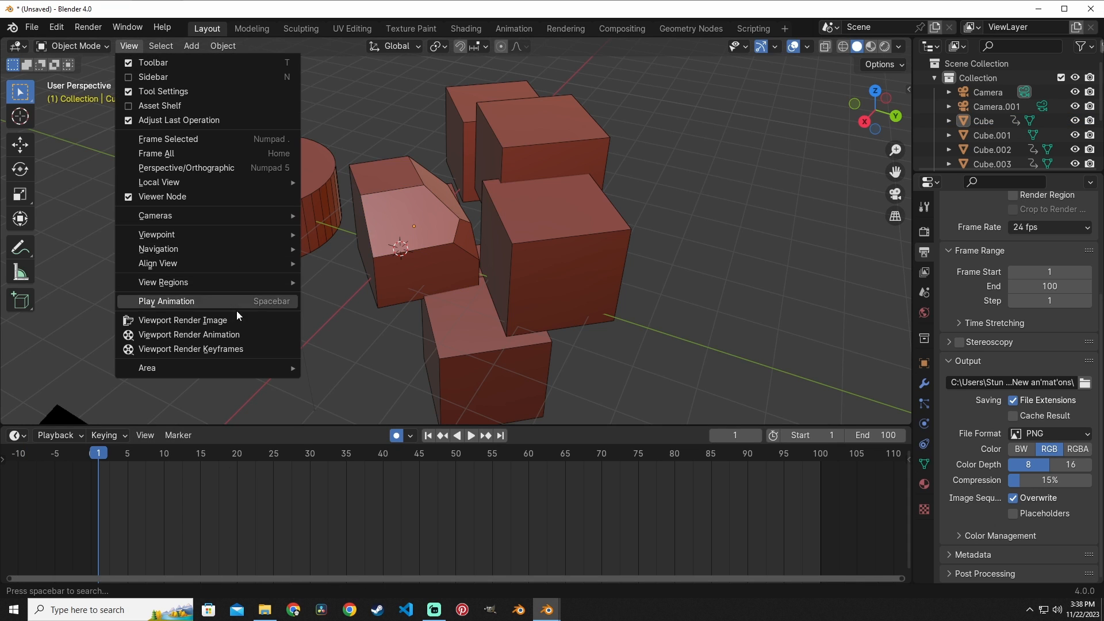
pyautogui.moveTo(234, 371)
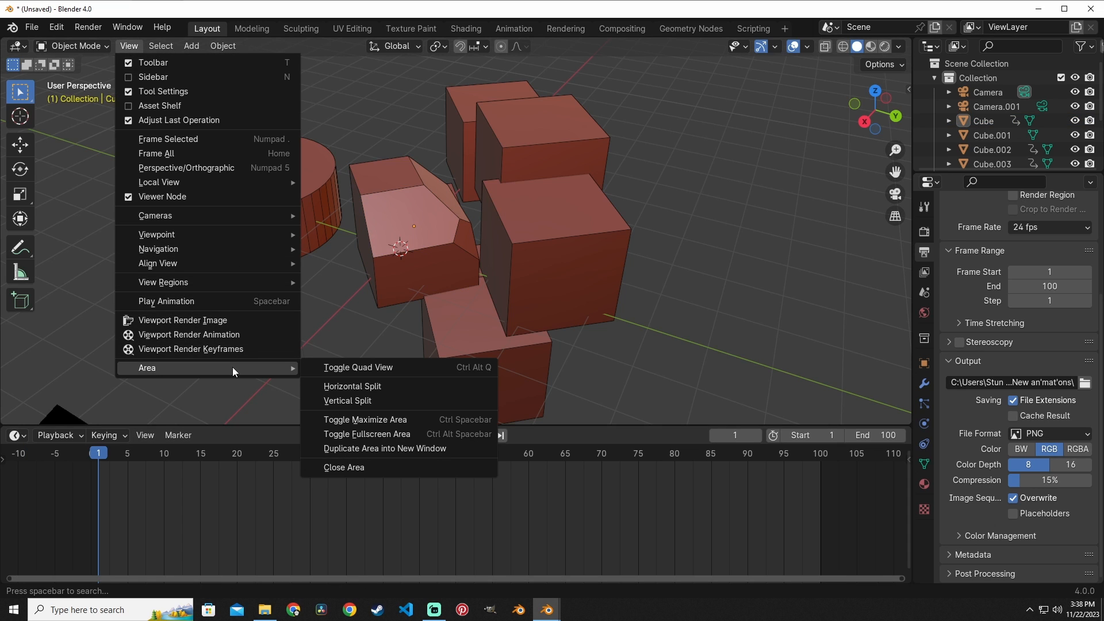
pyautogui.click(377, 369)
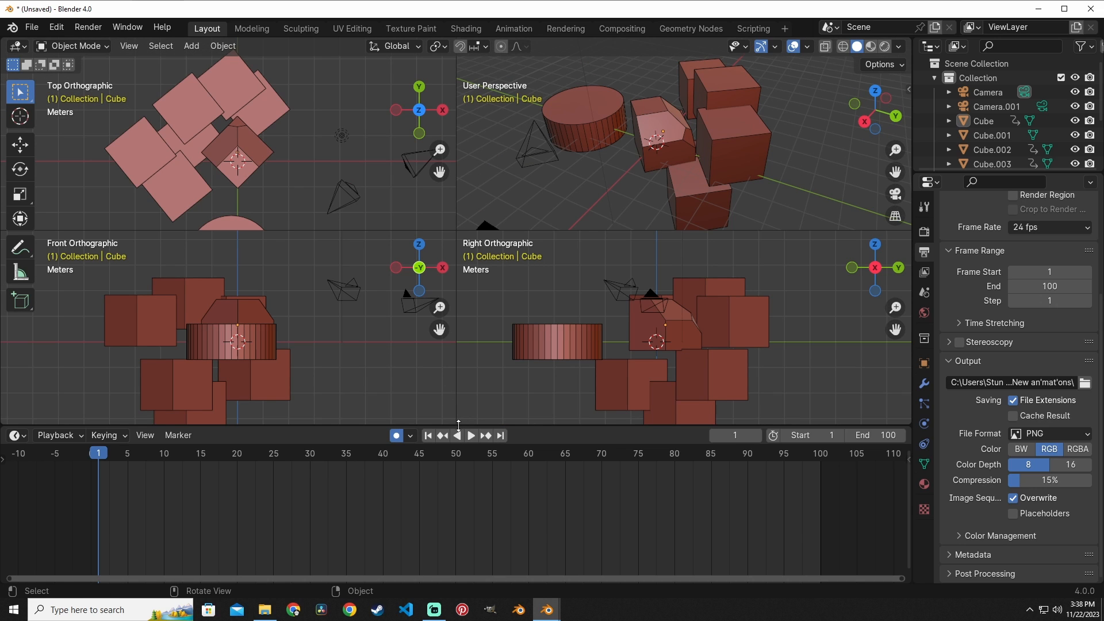
pyautogui.moveTo(458, 424); pyautogui.dragTo(448, 547)
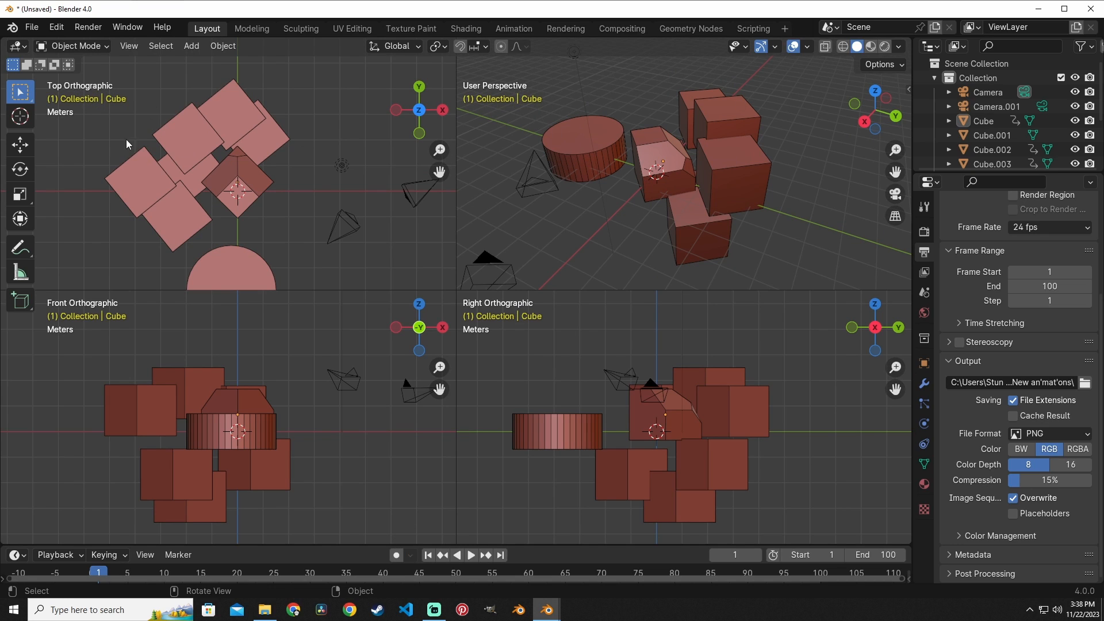
# - Zoom in on the faceted cube in the top orthographic view of the quad layout
pyautogui.scroll(-4, 227, 188)
pyautogui.scroll(6, 224, 181)
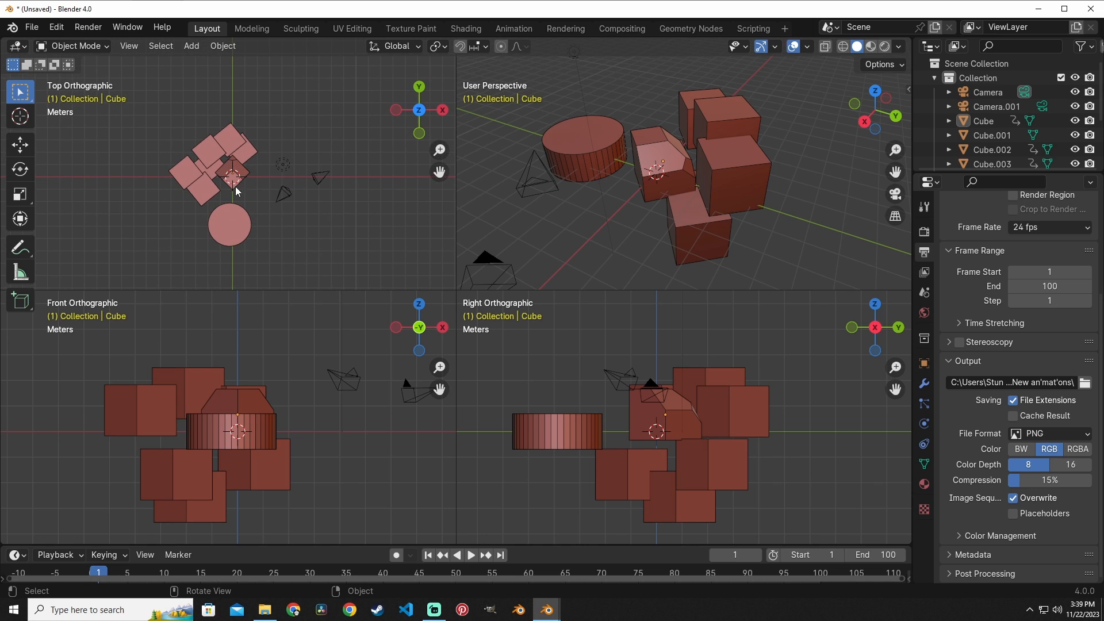
pyautogui.scroll(-2, 227, 183)
pyautogui.scroll(5, 227, 181)
pyautogui.moveTo(439, 172); pyautogui.dragTo(427, 196)
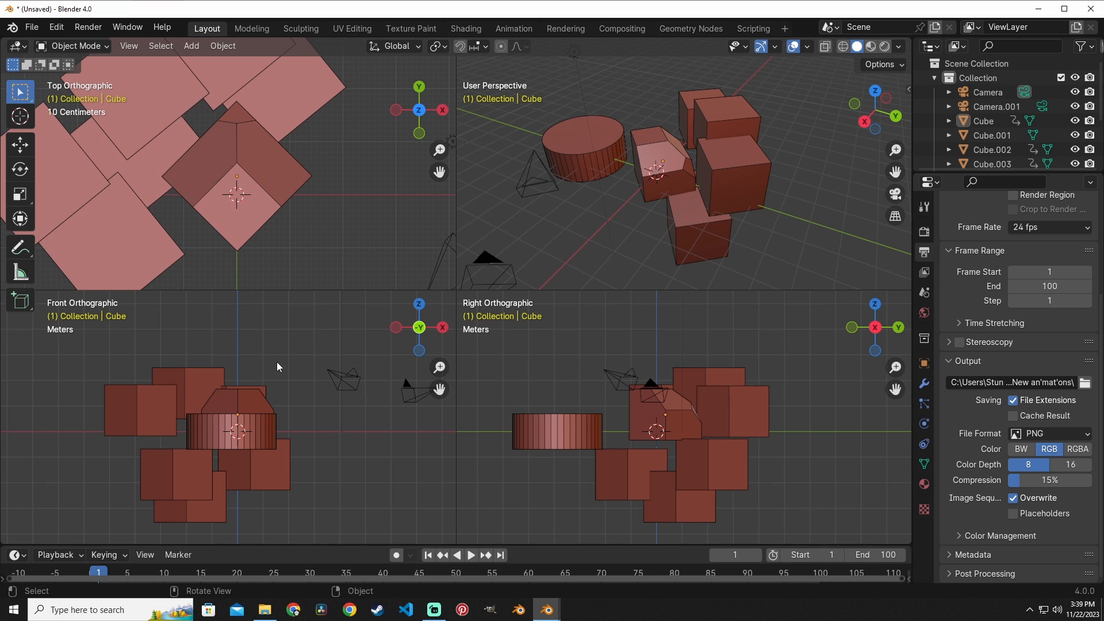
# - Zoom in on the objects in the front and right orthographic views, then turn off quad view
pyautogui.scroll(5, 210, 399)
pyautogui.scroll(-3, 285, 426)
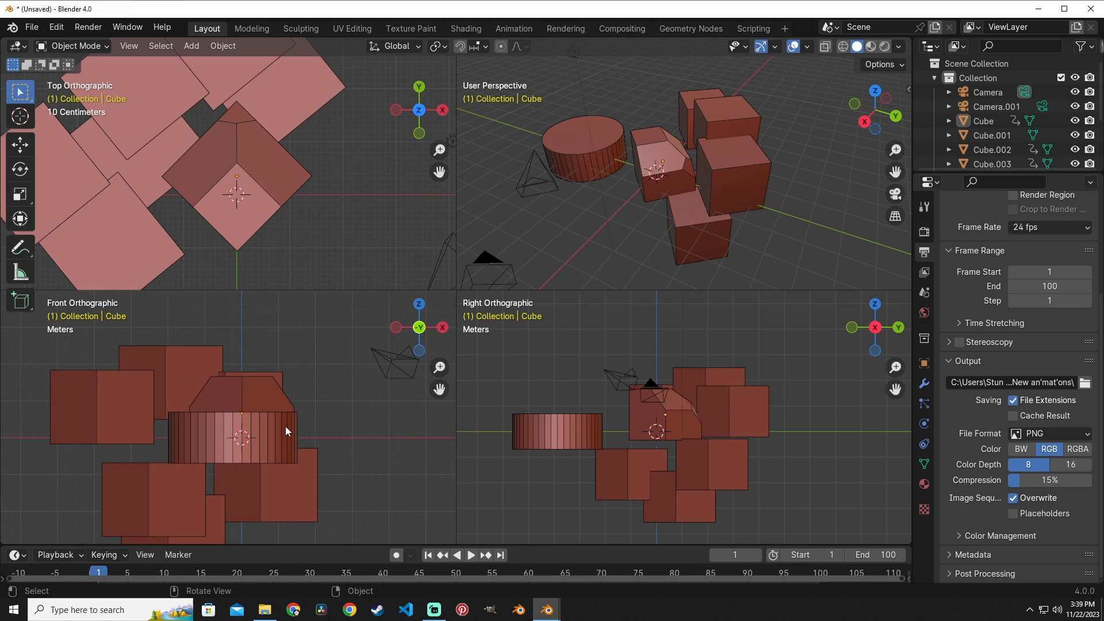
pyautogui.scroll(5, 688, 451)
pyautogui.scroll(-2, 712, 446)
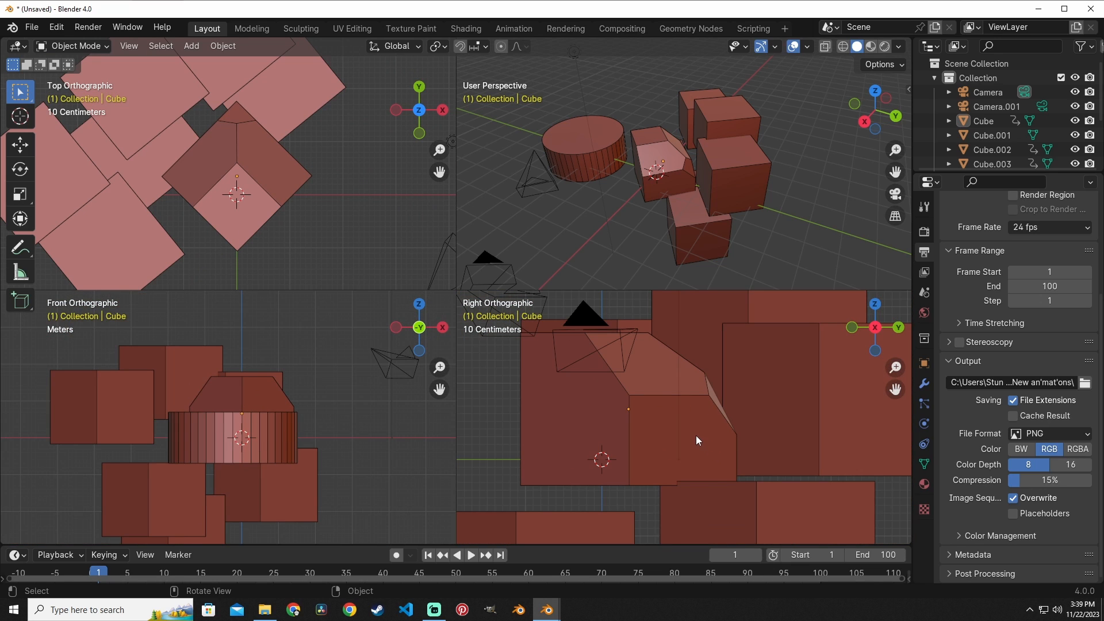
pyautogui.click(129, 46)
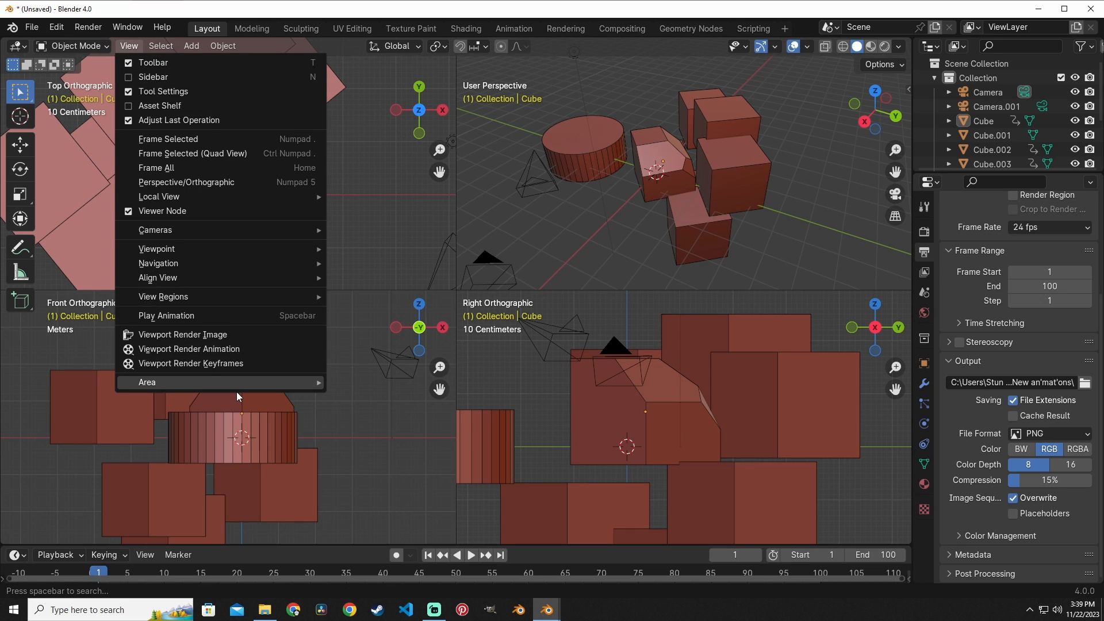
pyautogui.moveTo(236, 385)
pyautogui.click(391, 384)
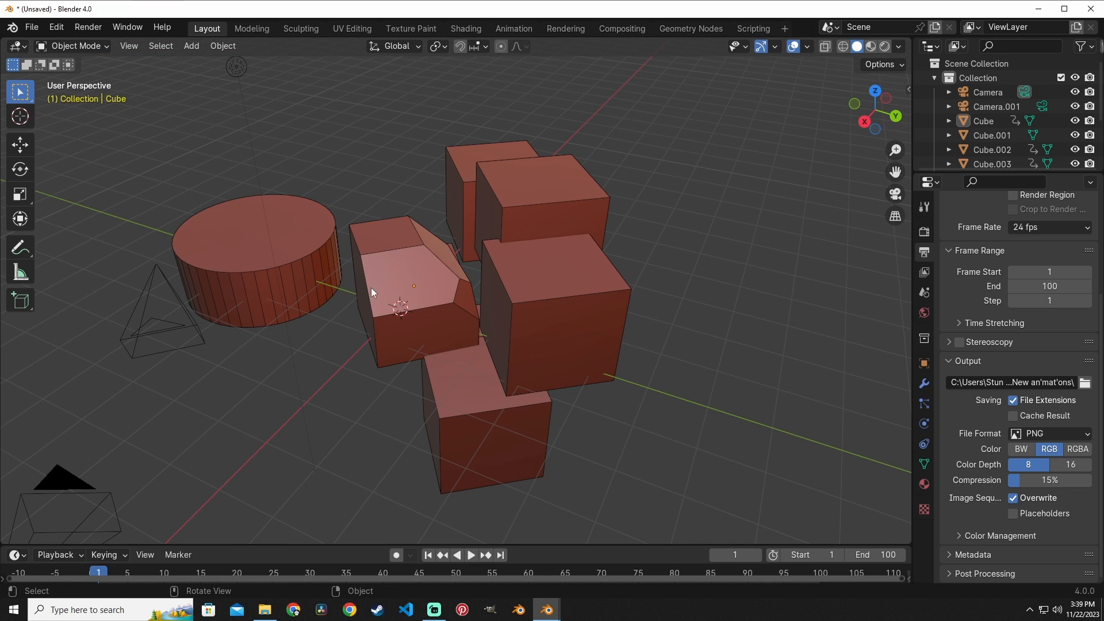
# - Split the 3D viewport horizontally, placing the divider slightly below the middle of the area
pyautogui.click(134, 46)
pyautogui.moveTo(246, 374)
pyautogui.click(128, 46)
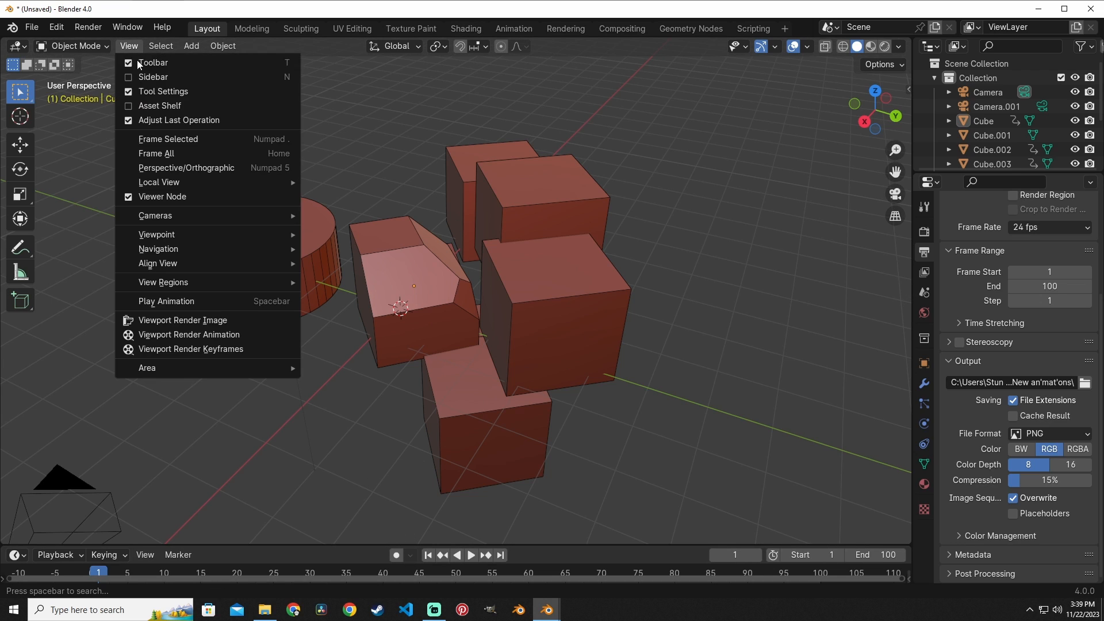
pyautogui.moveTo(190, 368)
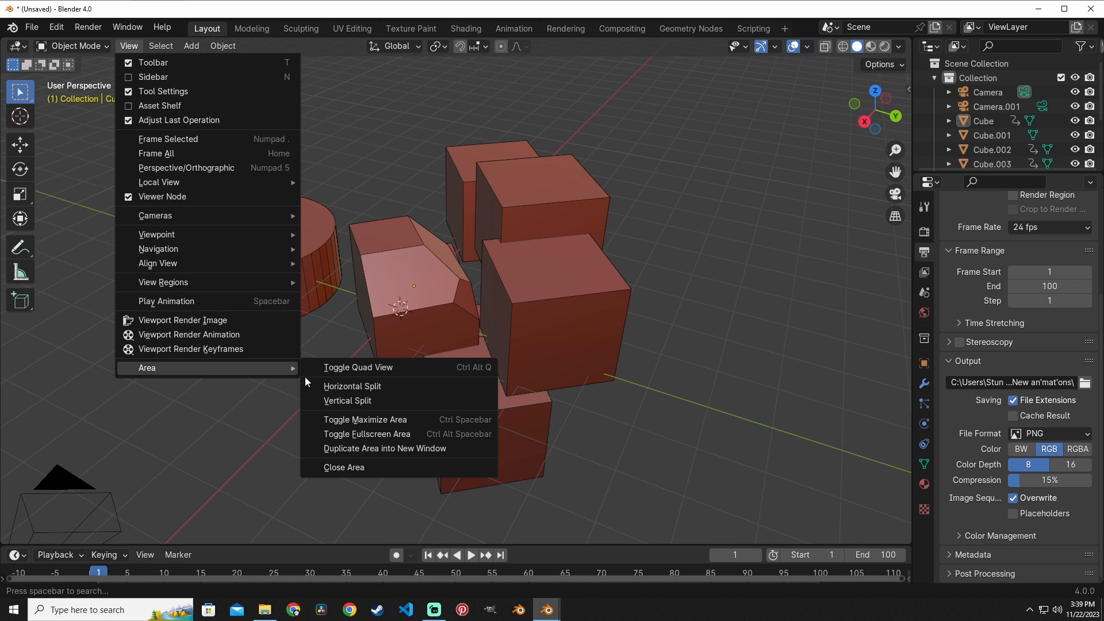
pyautogui.click(396, 384)
pyautogui.click(299, 343)
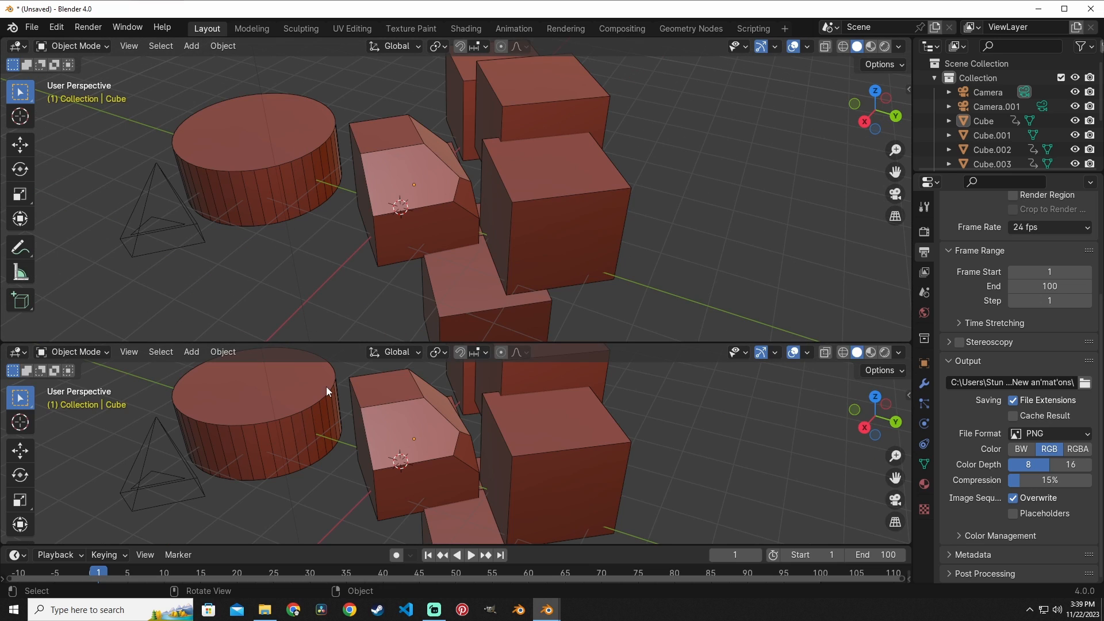
# - Split the upper 3D viewport vertically near its middle into two side-by-side views
pyautogui.click(136, 46)
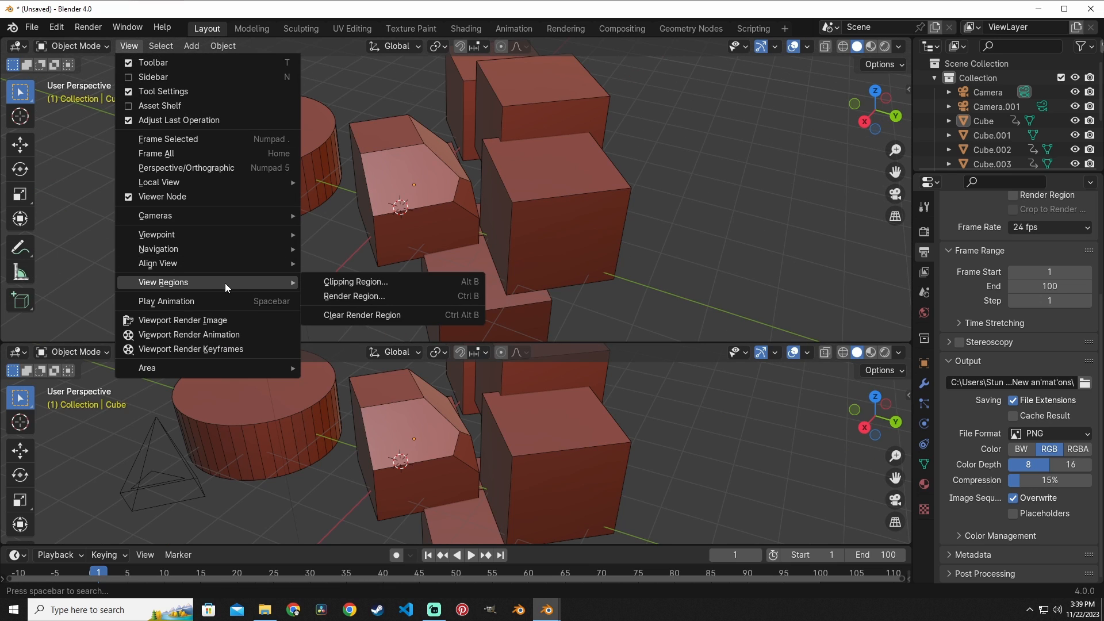
pyautogui.moveTo(212, 374)
pyautogui.click(342, 402)
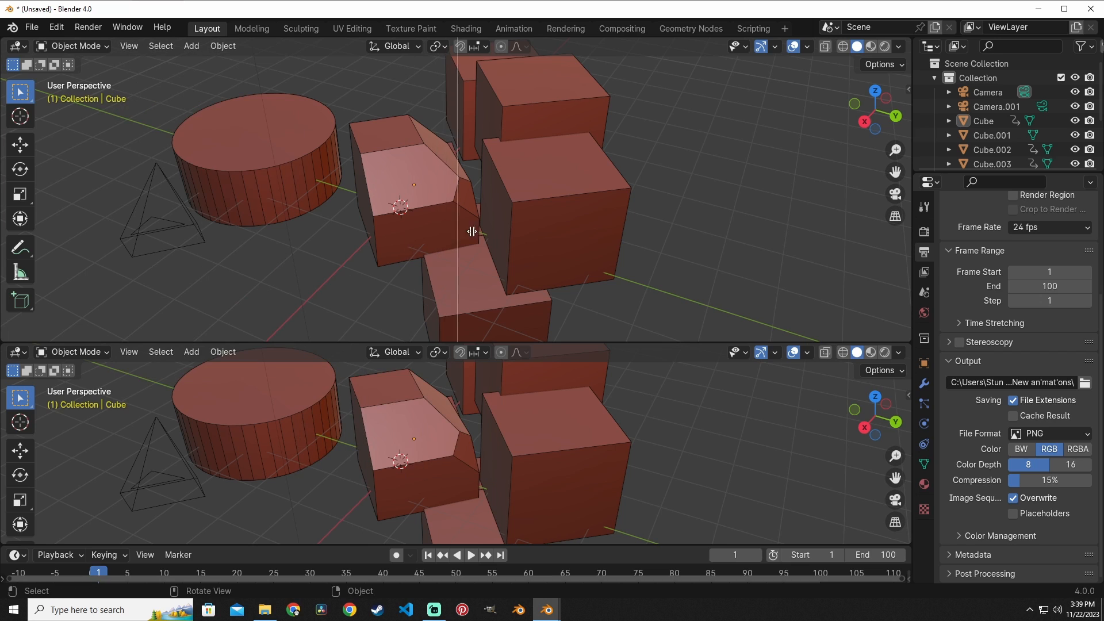
pyautogui.click(468, 245)
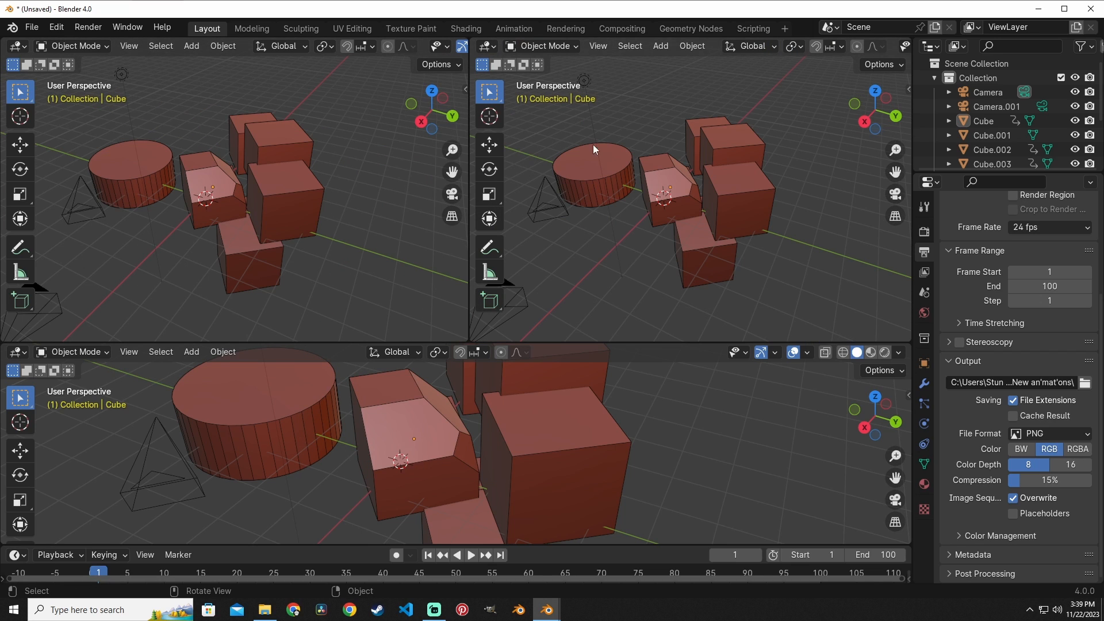
# - Close the full-width 3D viewport area beneath the two side-by-side viewports
pyautogui.click(122, 46)
pyautogui.click(139, 353)
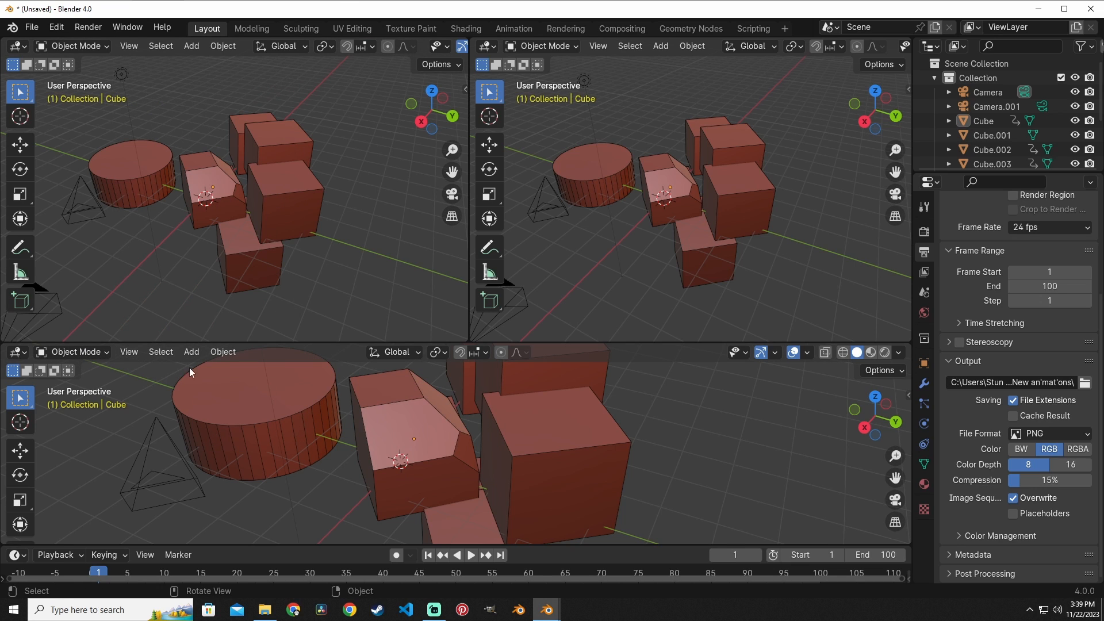
pyautogui.click(122, 354)
pyautogui.moveTo(184, 332)
pyautogui.click(365, 434)
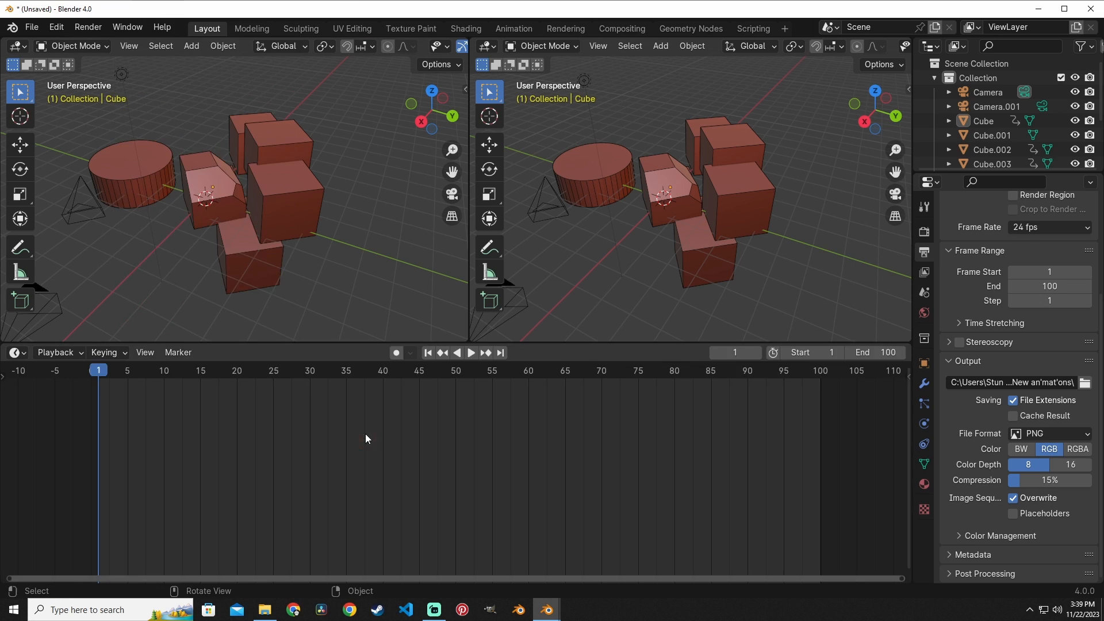
# - Close the timeline area and the second of the two side-by-side 3D viewports
pyautogui.moveTo(172, 343); pyautogui.dragTo(172, 436)
pyautogui.click(145, 445)
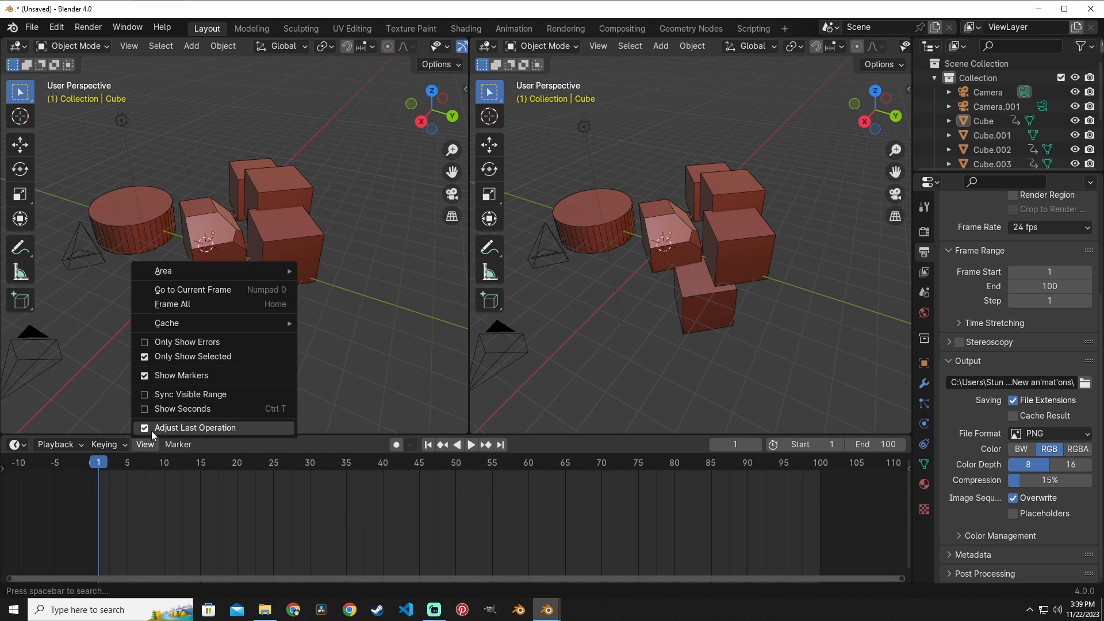
pyautogui.moveTo(235, 264)
pyautogui.click(356, 350)
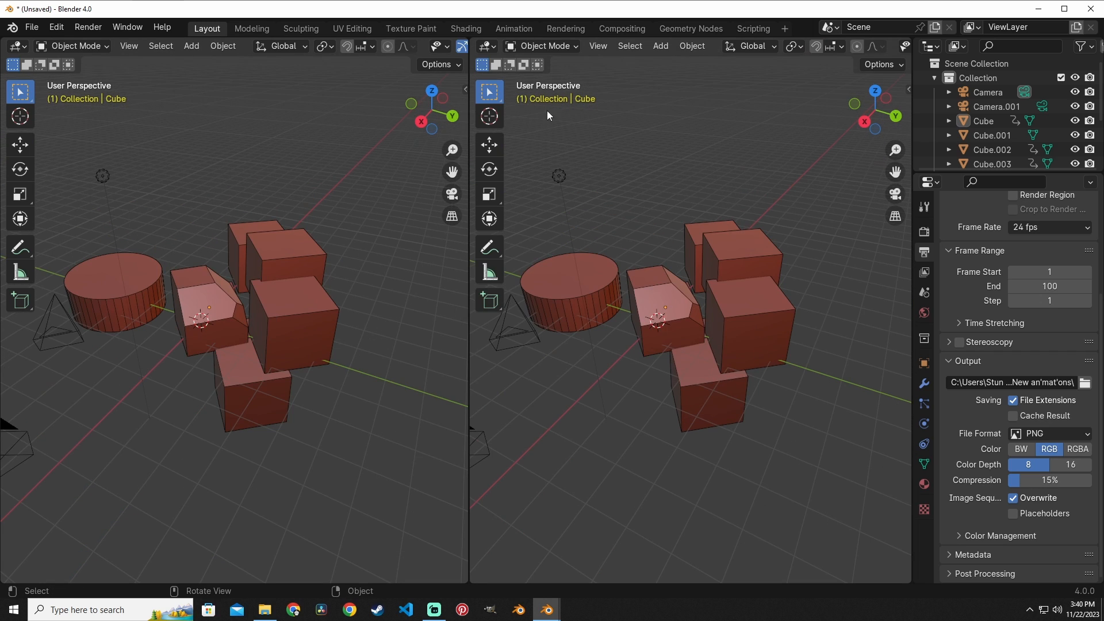
pyautogui.click(598, 45)
pyautogui.moveTo(636, 367)
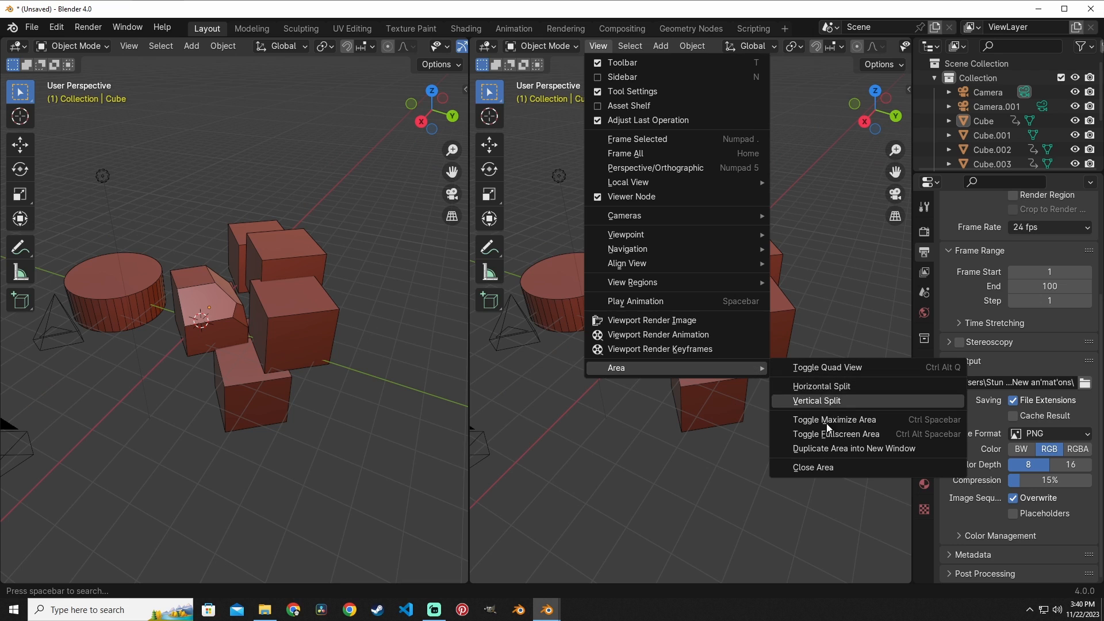
pyautogui.click(823, 467)
# - Maximize the remaining 3D viewport area
pyautogui.click(129, 45)
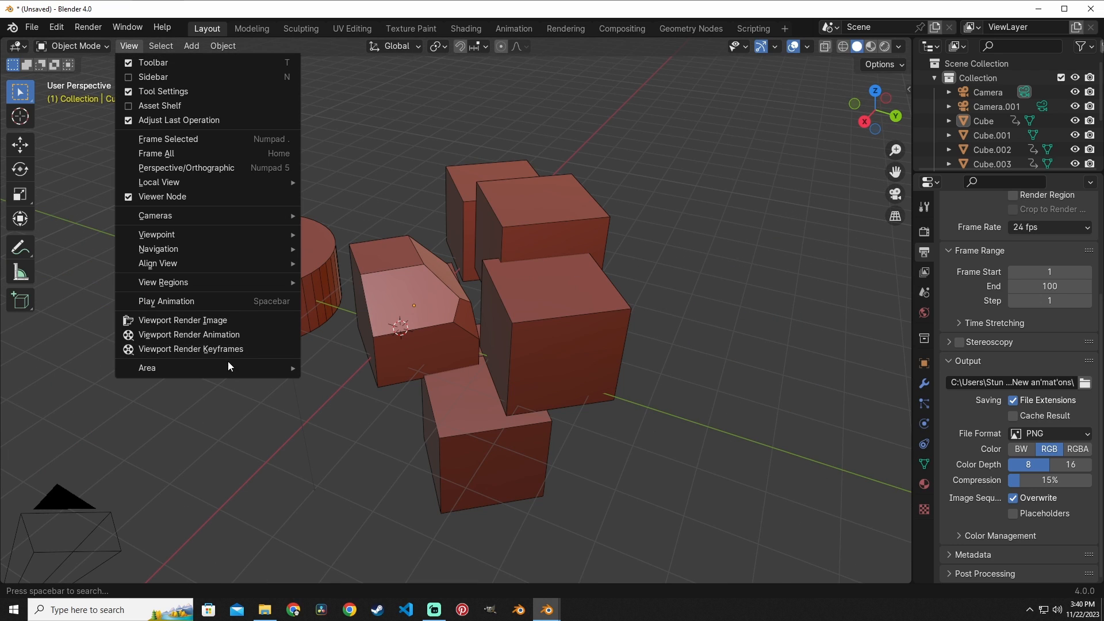
pyautogui.moveTo(228, 366)
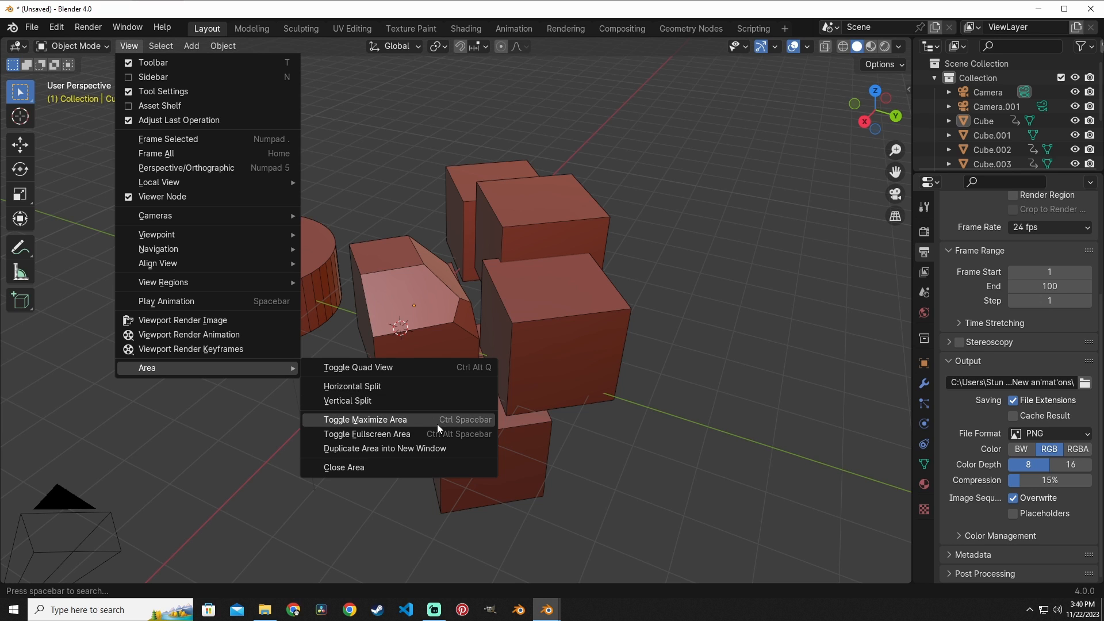
pyautogui.click(459, 423)
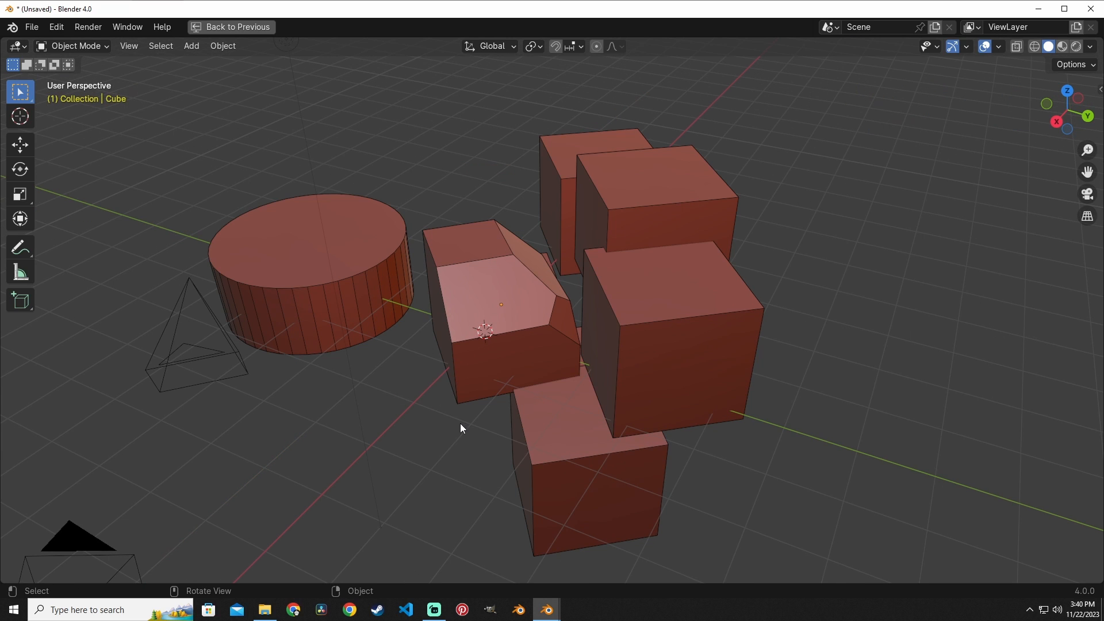
# - Isolate Cube.002 in local view and enter Edit Mode on it
pyautogui.press('a')
pyautogui.moveTo(533, 338); pyautogui.dragTo(567, 339, button='middle')
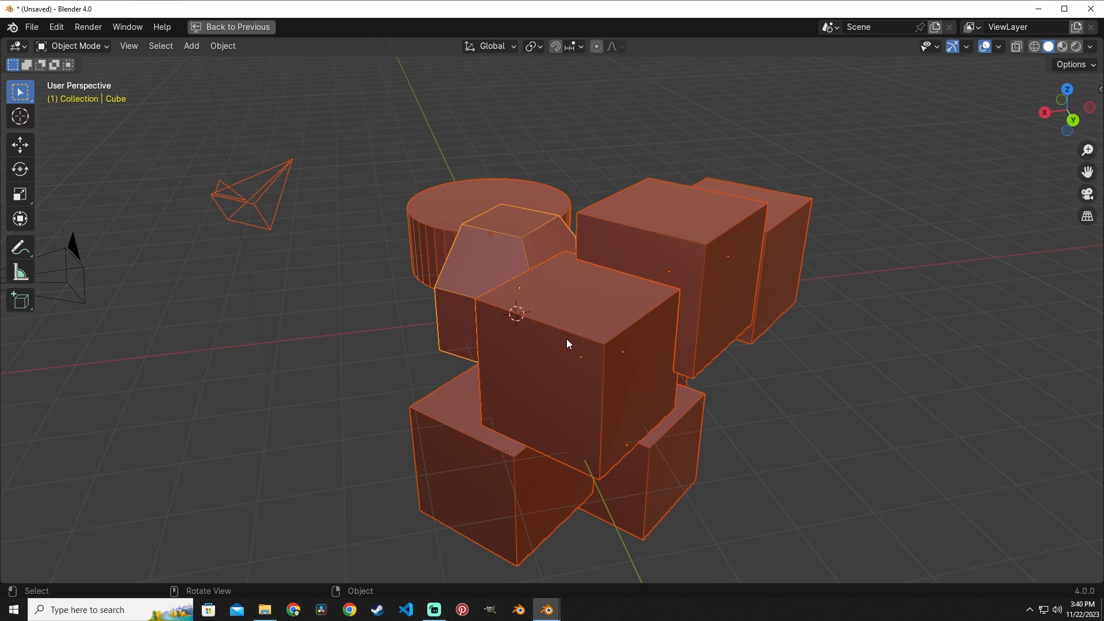
pyautogui.keyDown('shift'); pyautogui.moveTo(810, 435); pyautogui.dragTo(676, 384, button='middle'); pyautogui.keyUp('shift')
pyautogui.click(459, 263)
pyautogui.press('/')
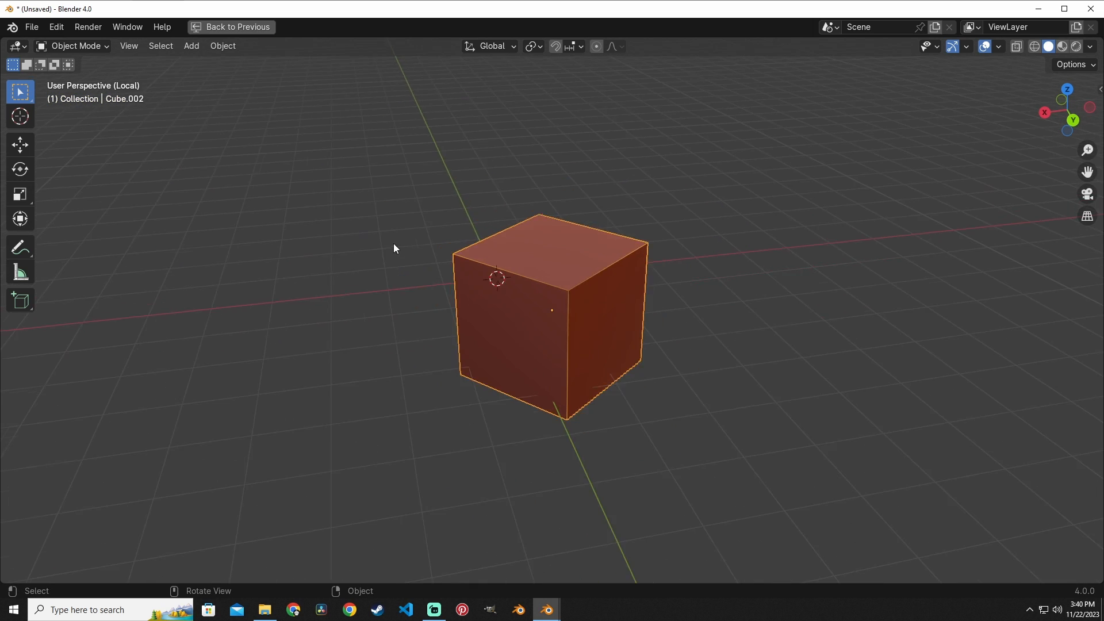
pyautogui.moveTo(393, 243); pyautogui.dragTo(477, 244, button='middle')
pyautogui.keyDown('shift'); pyautogui.moveTo(478, 245); pyautogui.dragTo(413, 199, button='middle'); pyautogui.keyUp('shift')
pyautogui.press('Tab')
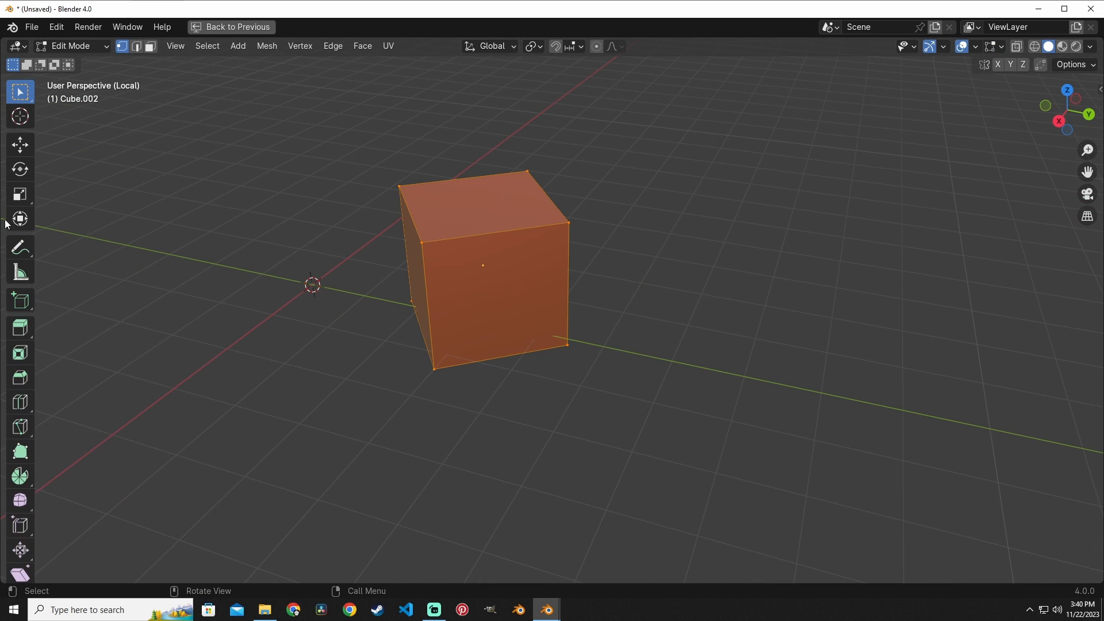
# - Add a vertical loop cut through the middle of the isolated cube and run Triangulate Faces on the selection
pyautogui.moveTo(302, 209); pyautogui.dragTo(374, 219, button='middle')
pyautogui.press('2')
pyautogui.click(526, 301)
pyautogui.moveTo(477, 316); pyautogui.dragTo(332, 214)
pyautogui.moveTo(408, 274); pyautogui.dragTo(473, 288, button='middle')
pyautogui.press('1')
pyautogui.click(486, 312)
pyautogui.hotkey('ctrl', 'r')
pyautogui.click(483, 294)
pyautogui.hotkey('ctrl', 't')
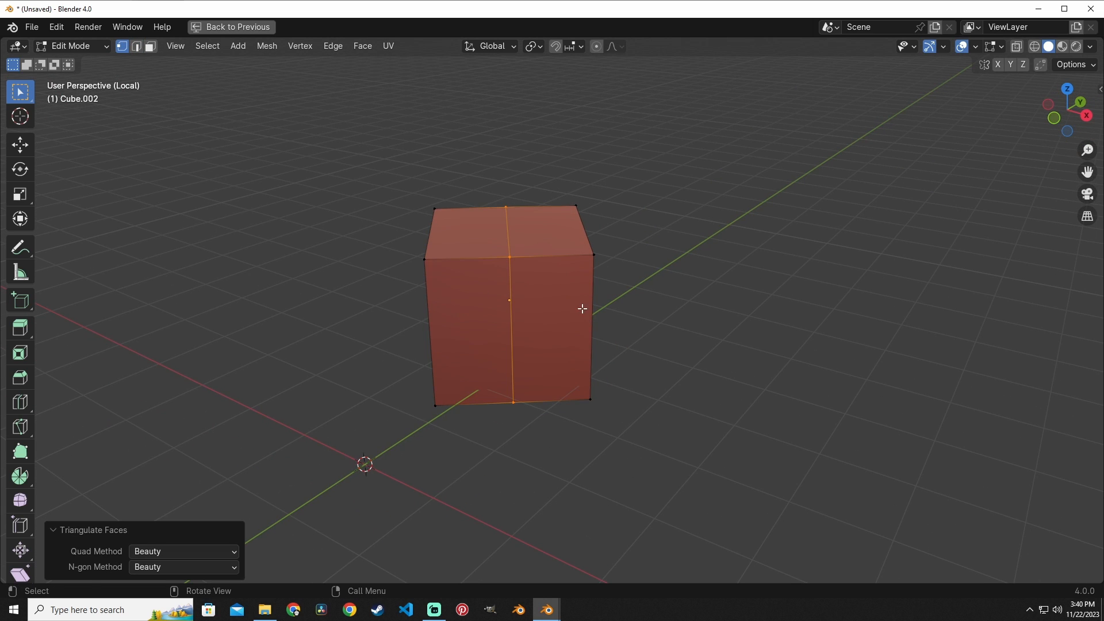
# - Add a horizontal loop cut around the cube and scale the new edge loop outward to about 1.299
pyautogui.hotkey('alt', 'a')
pyautogui.moveTo(549, 285); pyautogui.dragTo(427, 275, button='middle')
pyautogui.hotkey('ctrl', 'r')
pyautogui.doubleClick(507, 272)
pyautogui.press('s')
pyautogui.click(515, 268)
pyautogui.moveTo(523, 230); pyautogui.dragTo(1083, 233, button='middle')
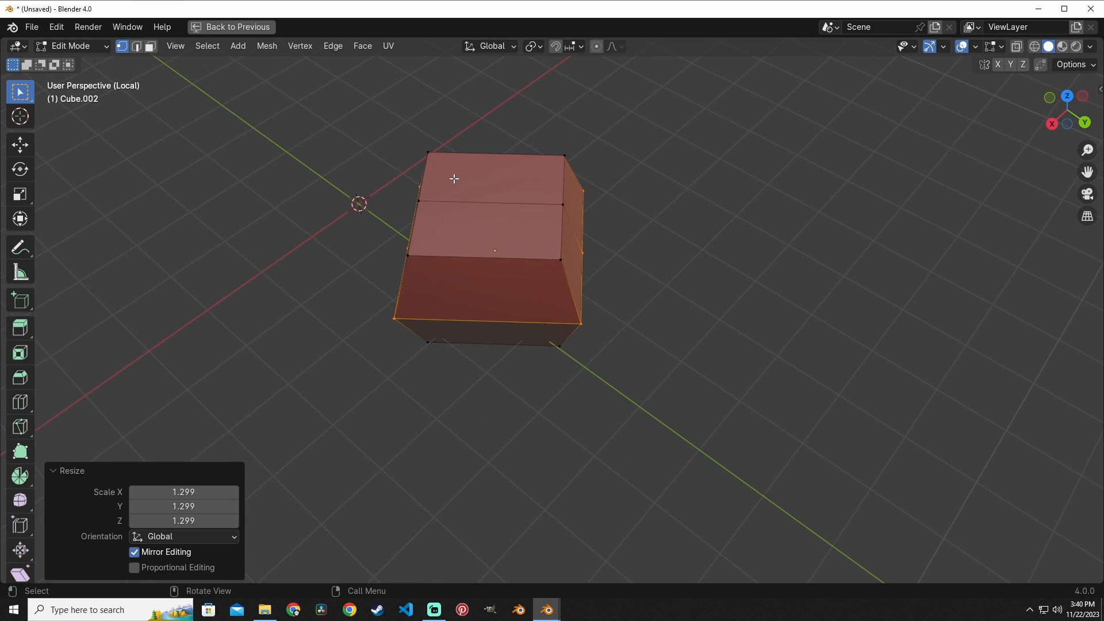
# - Return from the maximized area to the previous layout and make the 3D viewport area fullscreen
pyautogui.click(251, 30)
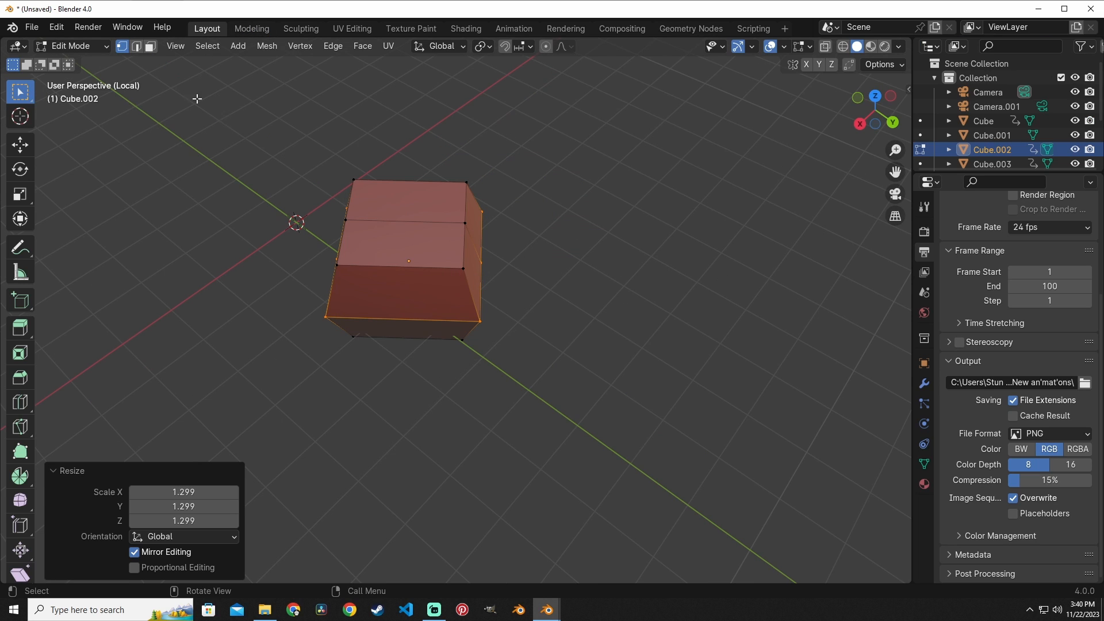
pyautogui.click(176, 46)
pyautogui.moveTo(265, 366)
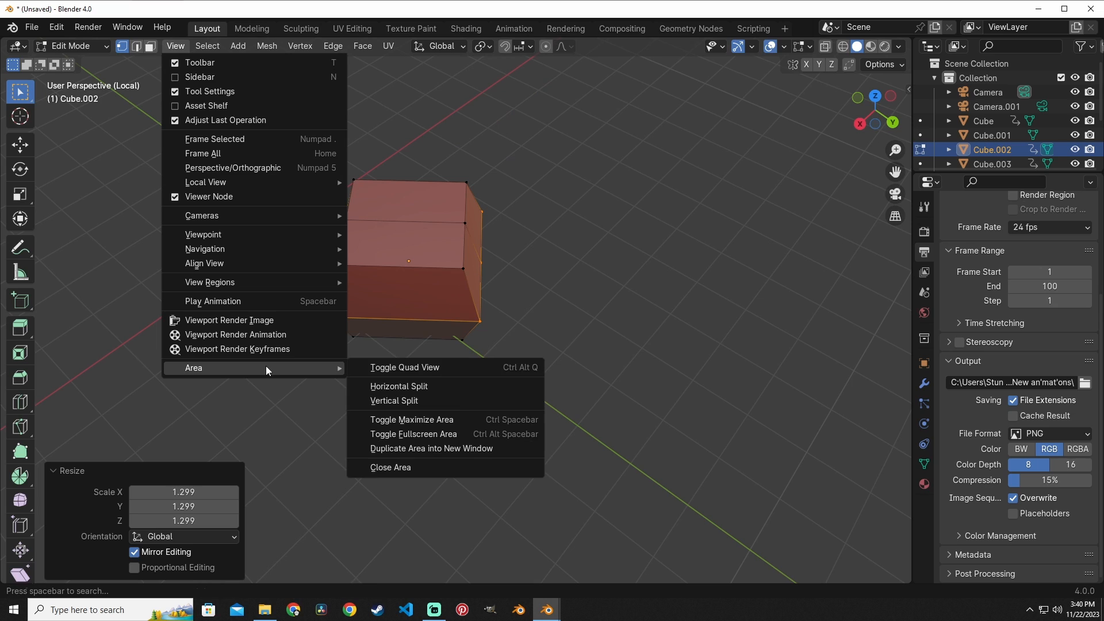
pyautogui.click(413, 434)
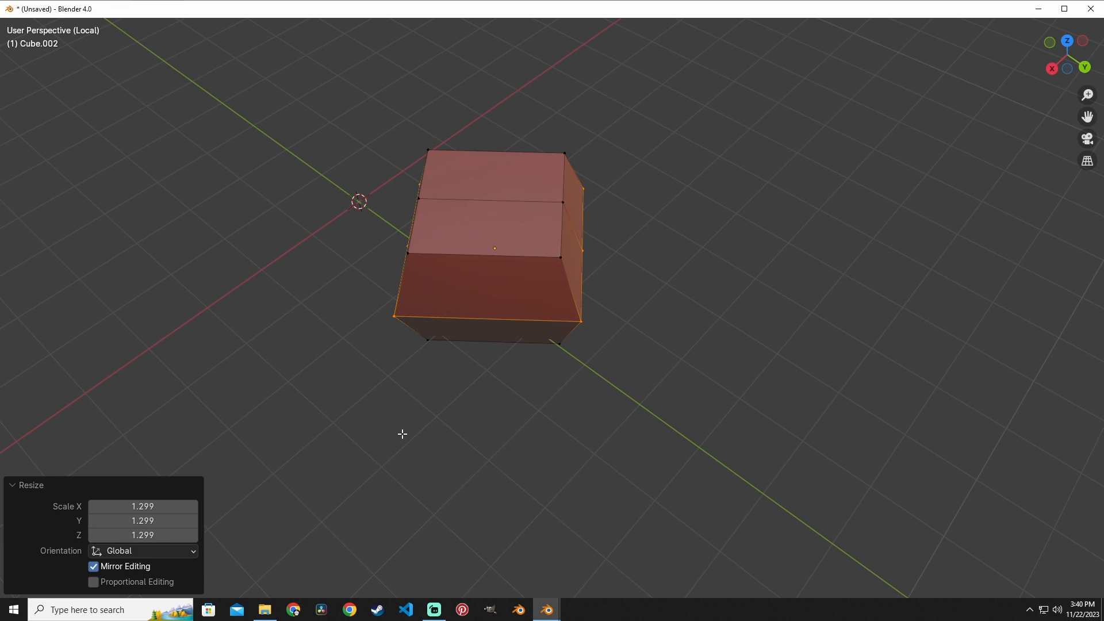
# - Deselect the cube's geometry and inspect the reshaped mesh up close in the fullscreen viewport
pyautogui.click(490, 466)
pyautogui.moveTo(474, 364); pyautogui.dragTo(687, 299, button='middle')
pyautogui.scroll(5, 525, 316)
pyautogui.scroll(-1, 525, 315)
pyautogui.moveTo(525, 316); pyautogui.dragTo(543, 333, button='middle')
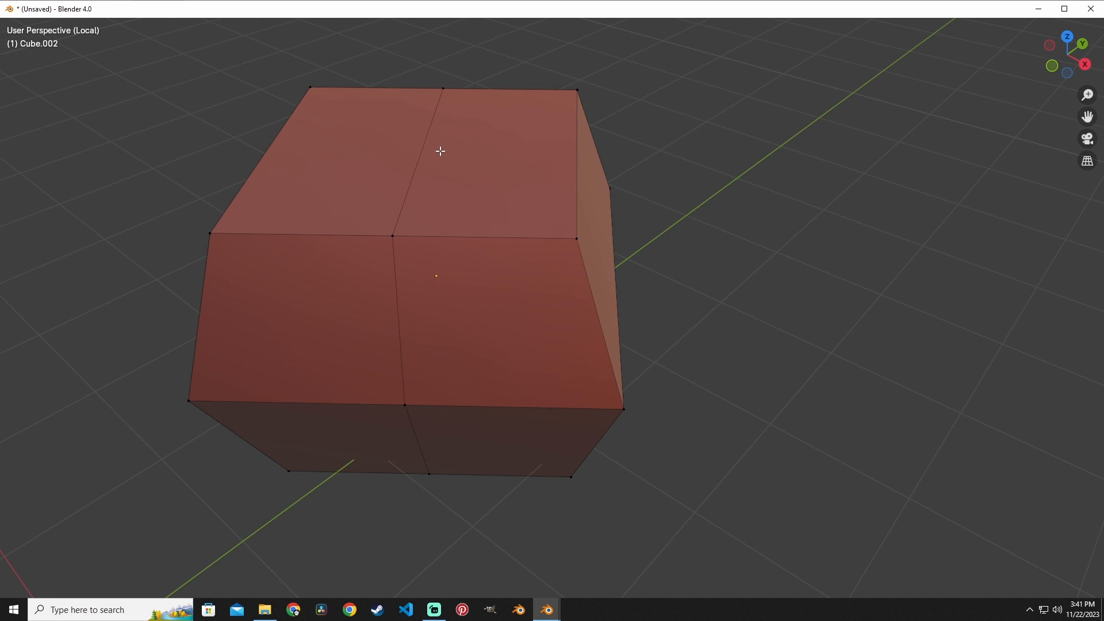
# - Start closing the program but cancel the save prompt, then exit the fullscreen area
pyautogui.click(1090, 8)
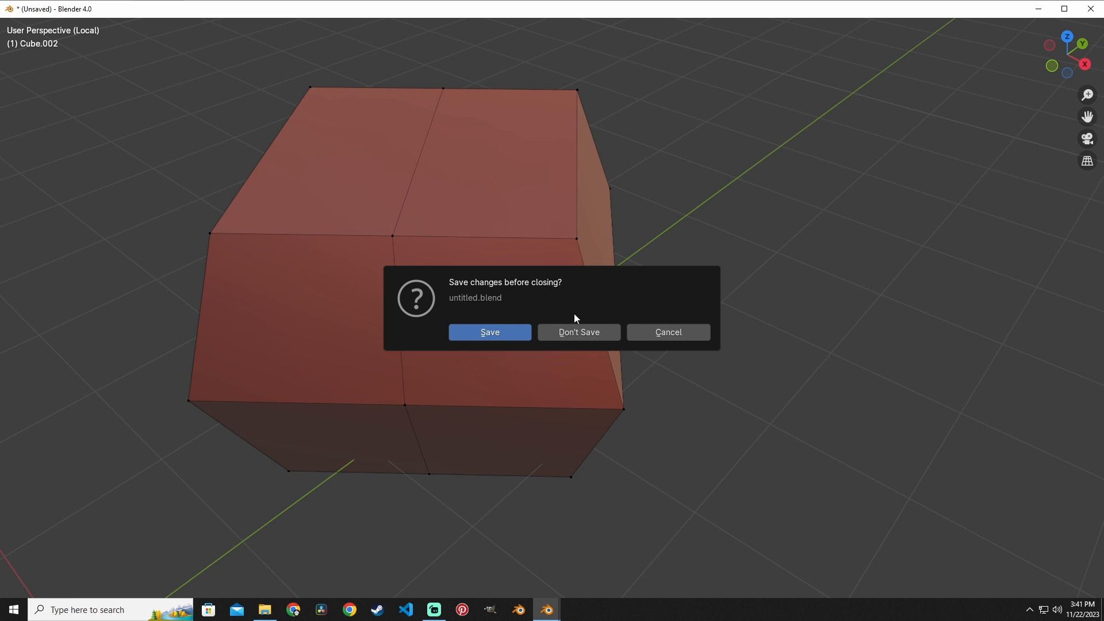
pyautogui.click(658, 331)
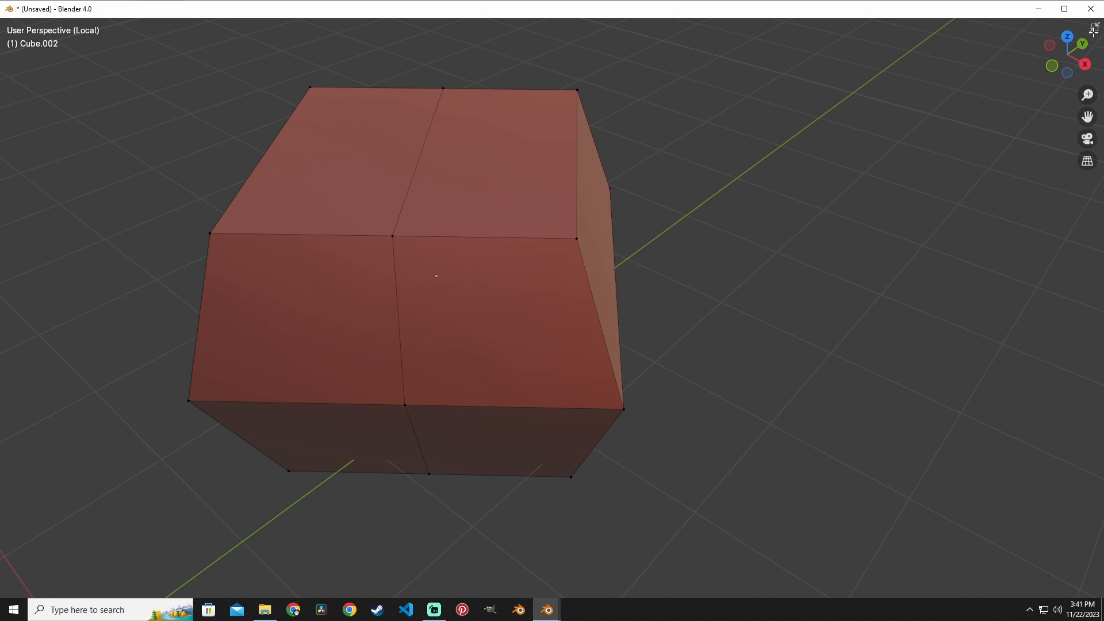
pyautogui.click(1094, 26)
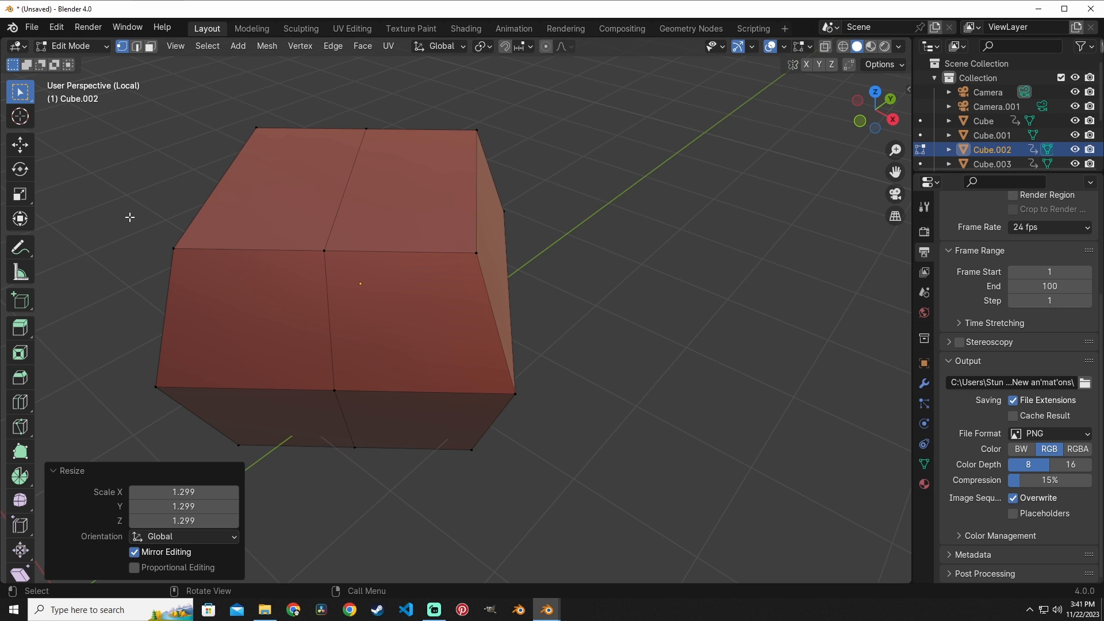
# - Duplicate the 3D viewport area into a new window
pyautogui.click(175, 46)
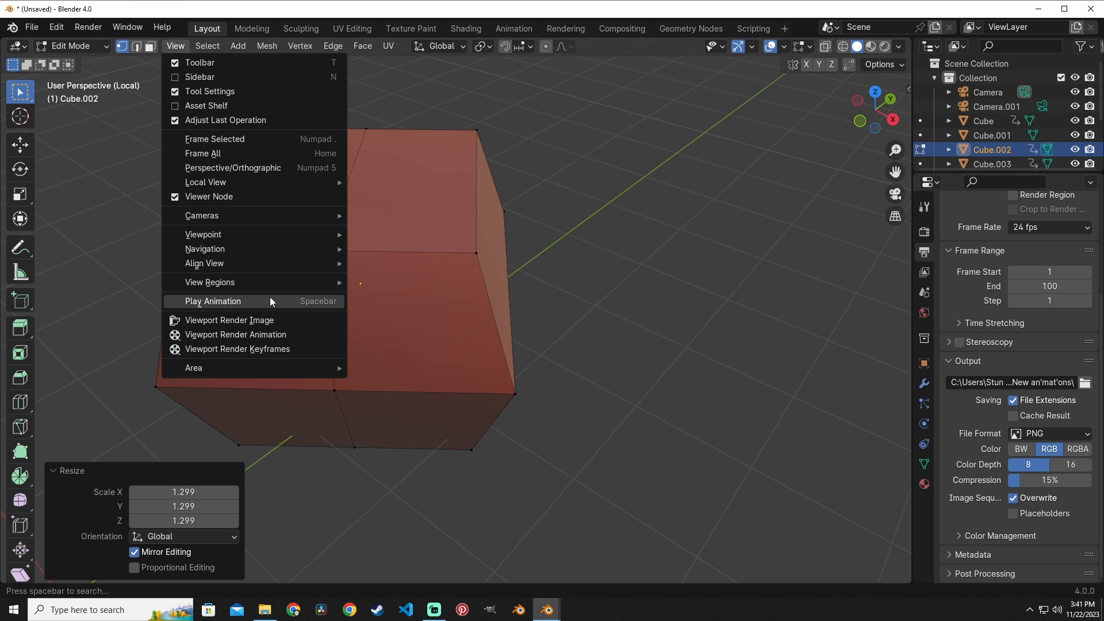
pyautogui.moveTo(269, 366)
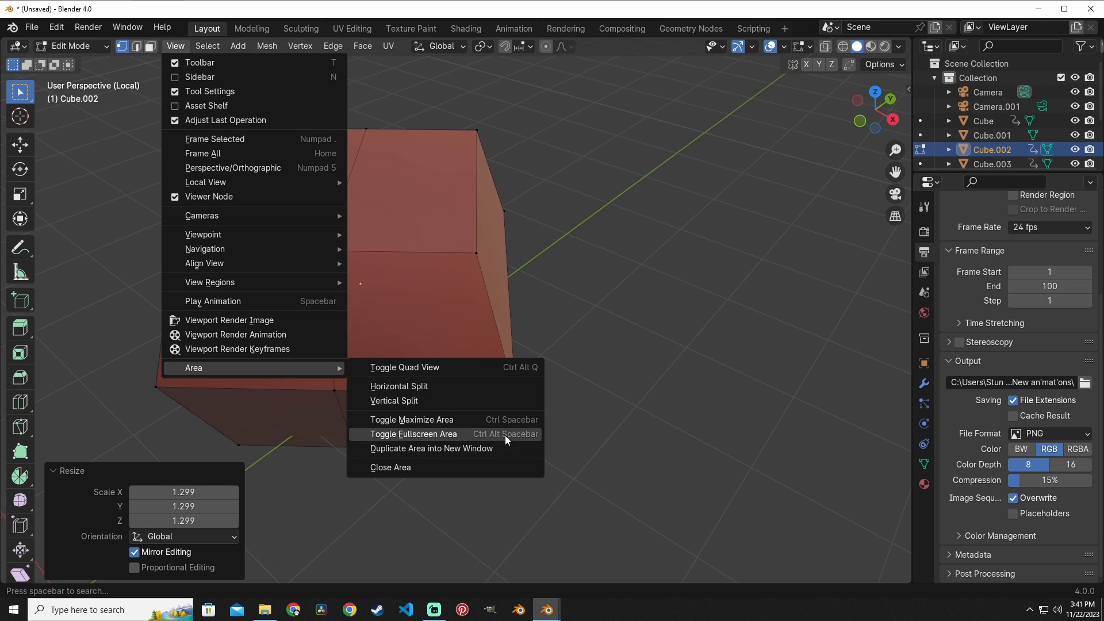
pyautogui.click(460, 450)
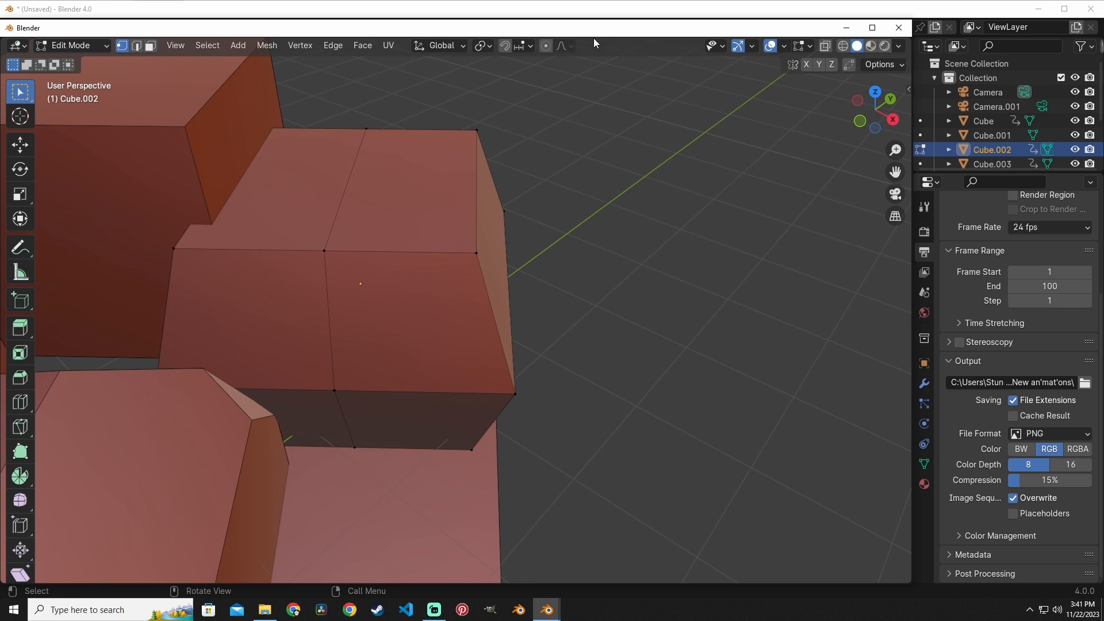
# - Shrink the duplicated window, reposition it over the main viewport, and zoom out to view the surrounding objects
pyautogui.moveTo(590, 33); pyautogui.dragTo(634, 88)
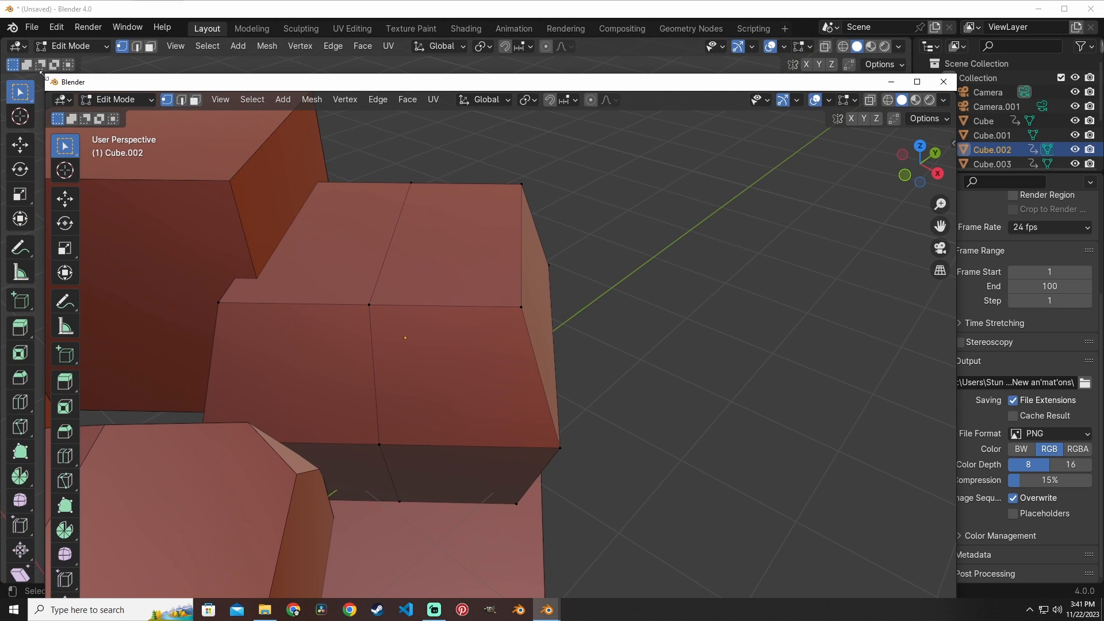
pyautogui.moveTo(42, 73); pyautogui.dragTo(260, 167)
pyautogui.moveTo(637, 178); pyautogui.dragTo(476, 76)
pyautogui.scroll(-4, 473, 290)
pyautogui.moveTo(473, 290); pyautogui.dragTo(495, 292, button='middle')
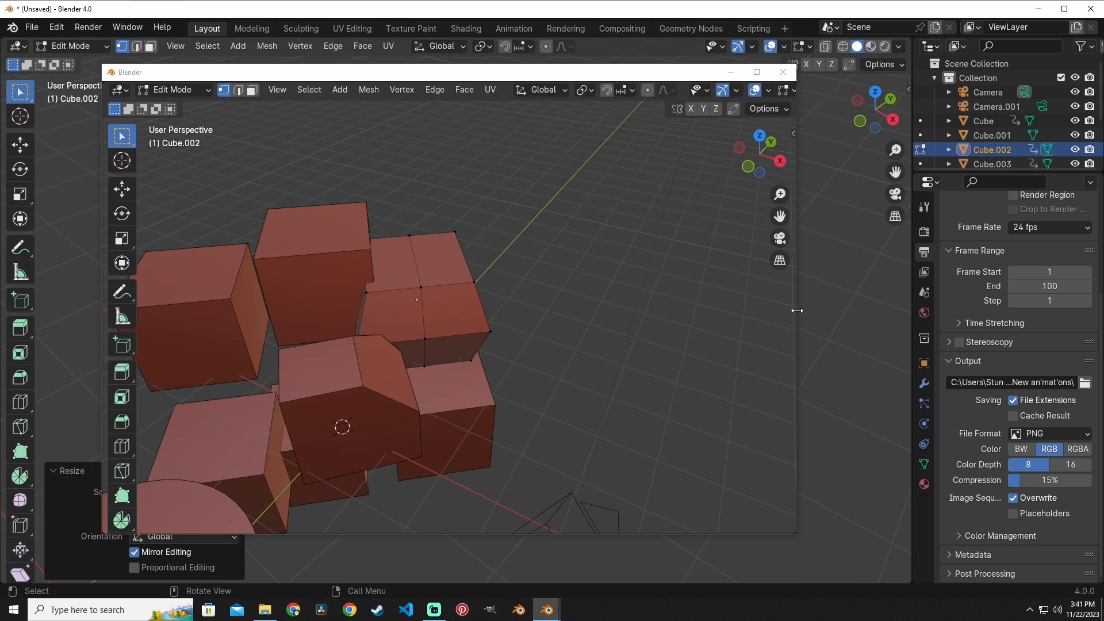
# - Narrow the duplicated window, frame the cube in it, and switch the cube to Object Mode
pyautogui.moveTo(796, 311); pyautogui.dragTo(637, 313)
pyautogui.press('KP_Decimal')
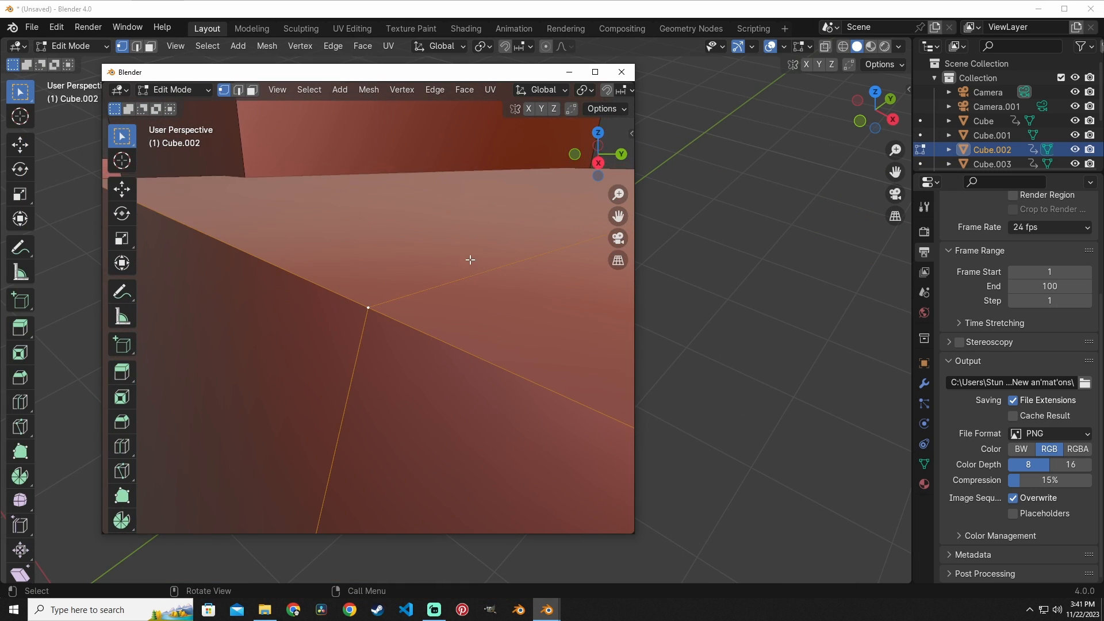
pyautogui.scroll(-6, 470, 260)
pyautogui.press('Tab')
pyautogui.scroll(-2, 407, 261)
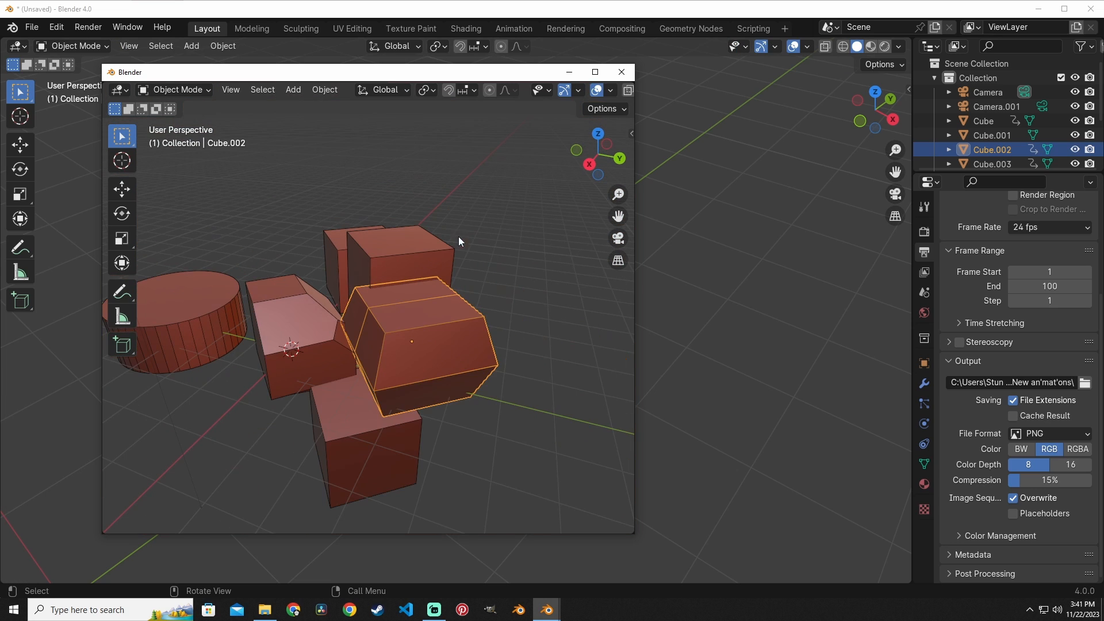
# - Deselect the cube, close the duplicated viewport window, and return to the cube's local view in the main viewport
pyautogui.click(473, 253)
pyautogui.scroll(2, 473, 253)
pyautogui.moveTo(473, 253); pyautogui.dragTo(384, 270, button='middle')
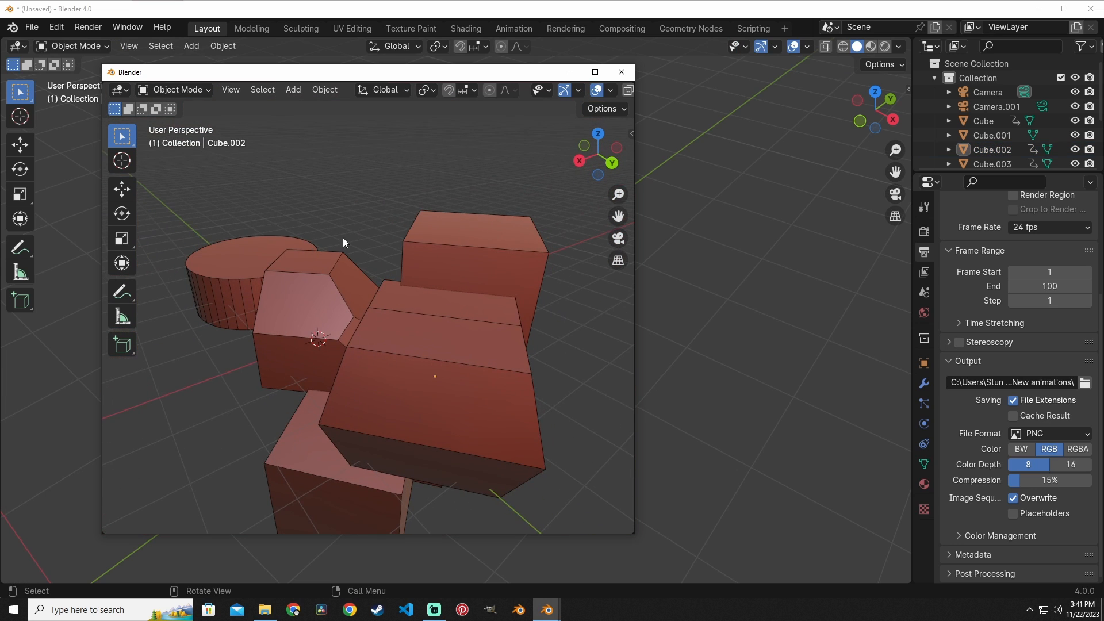
pyautogui.click(230, 90)
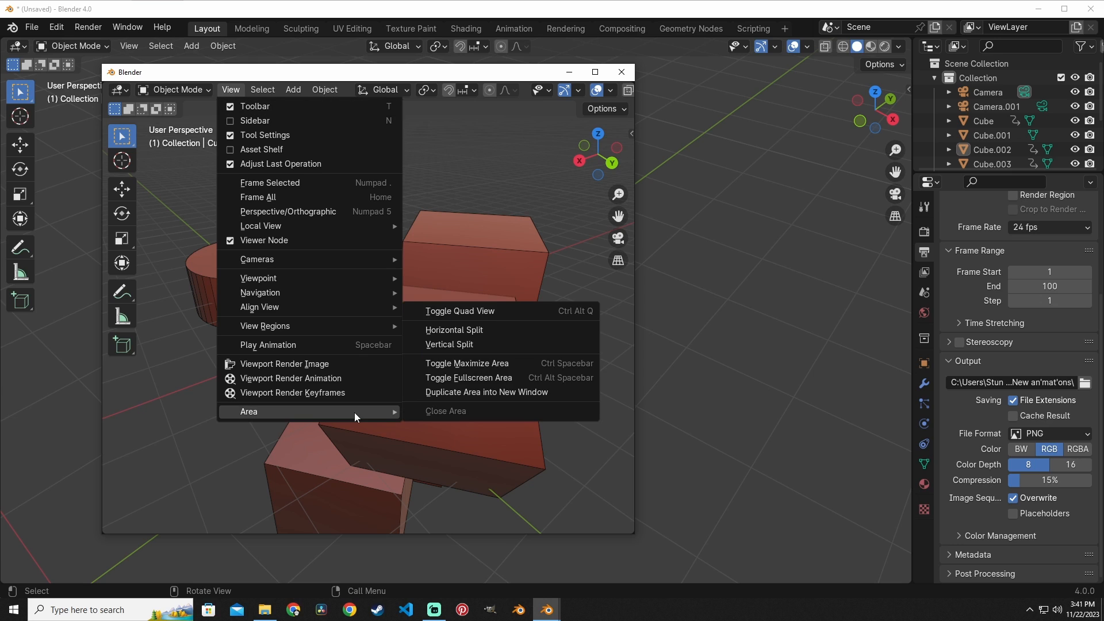
pyautogui.click(625, 79)
pyautogui.press('KP_Divide')
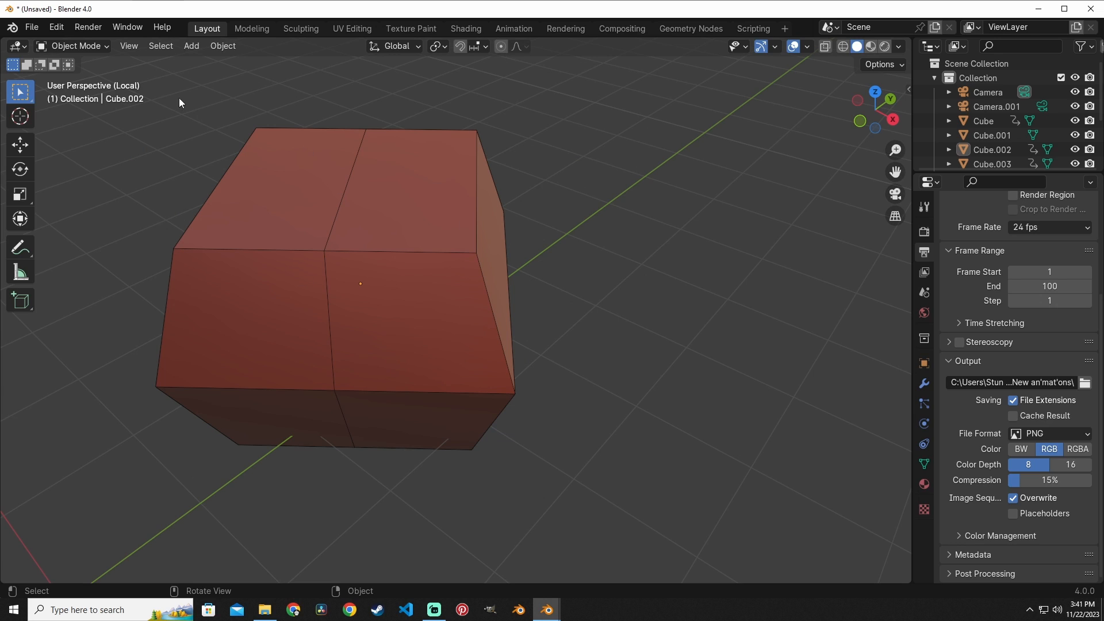
pyautogui.click(129, 46)
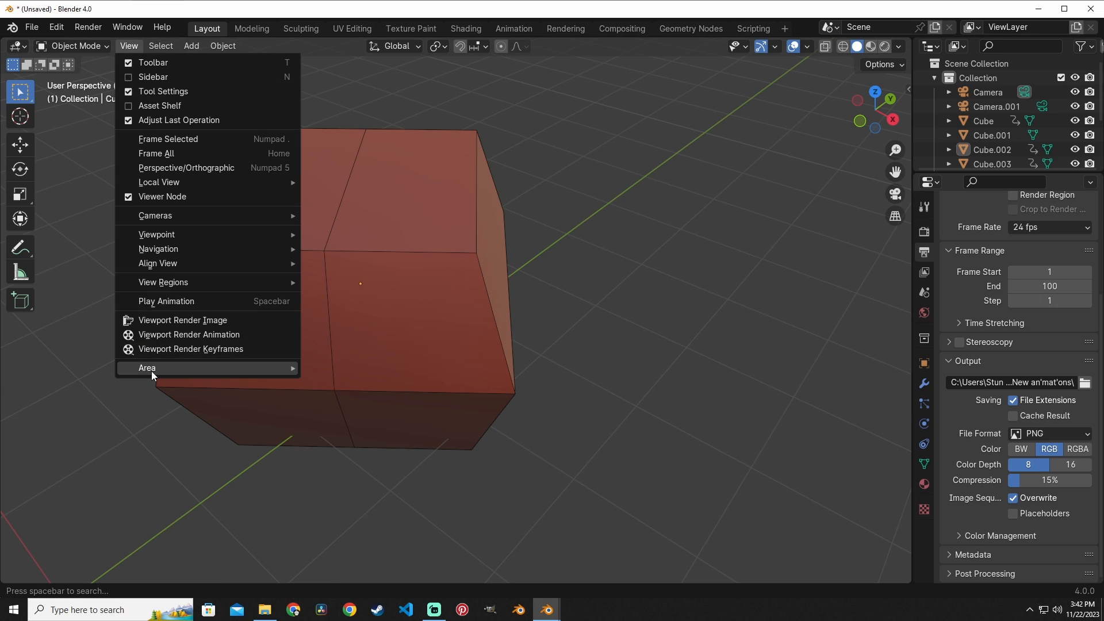
pyautogui.moveTo(150, 368)
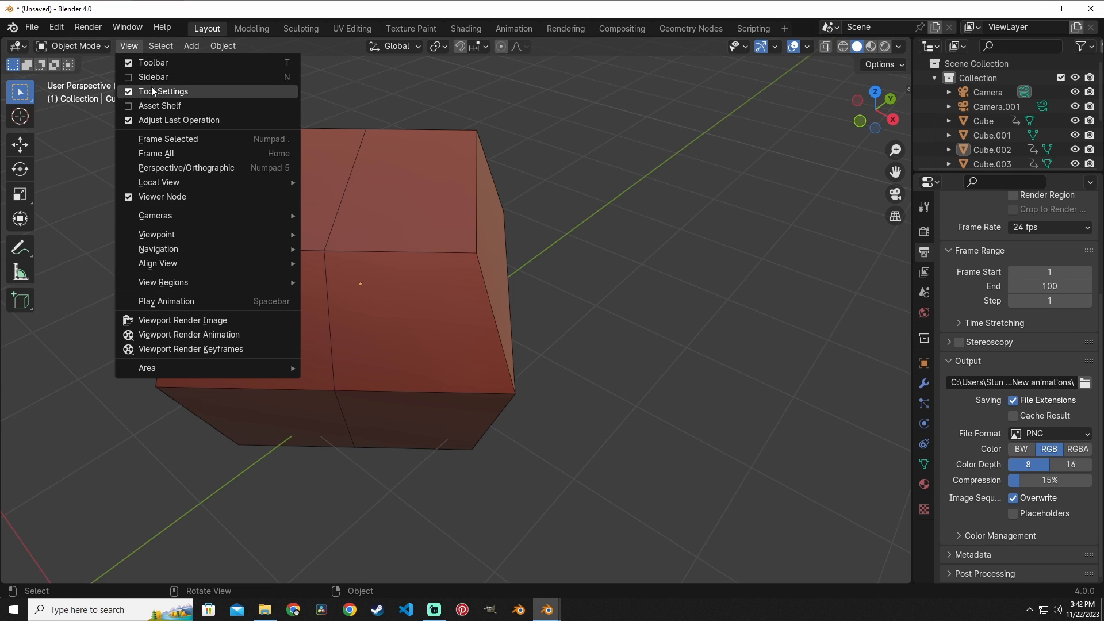
pyautogui.click(133, 48)
pyautogui.click(133, 47)
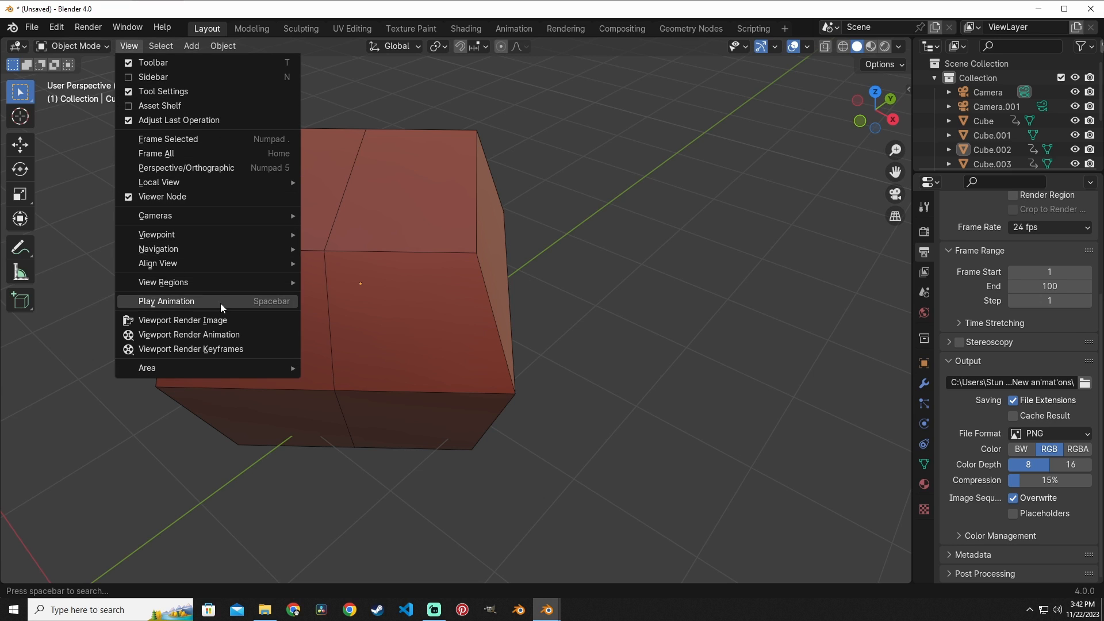
pyautogui.click(130, 48)
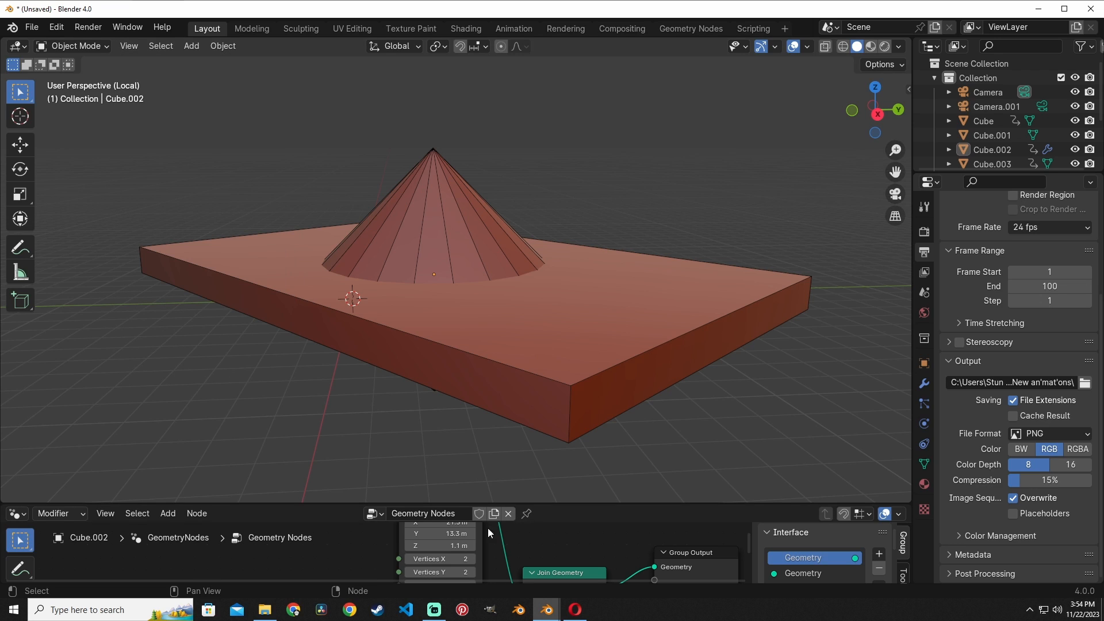
# - Turn off the Viewer Node display for the Layout viewport
pyautogui.click(127, 47)
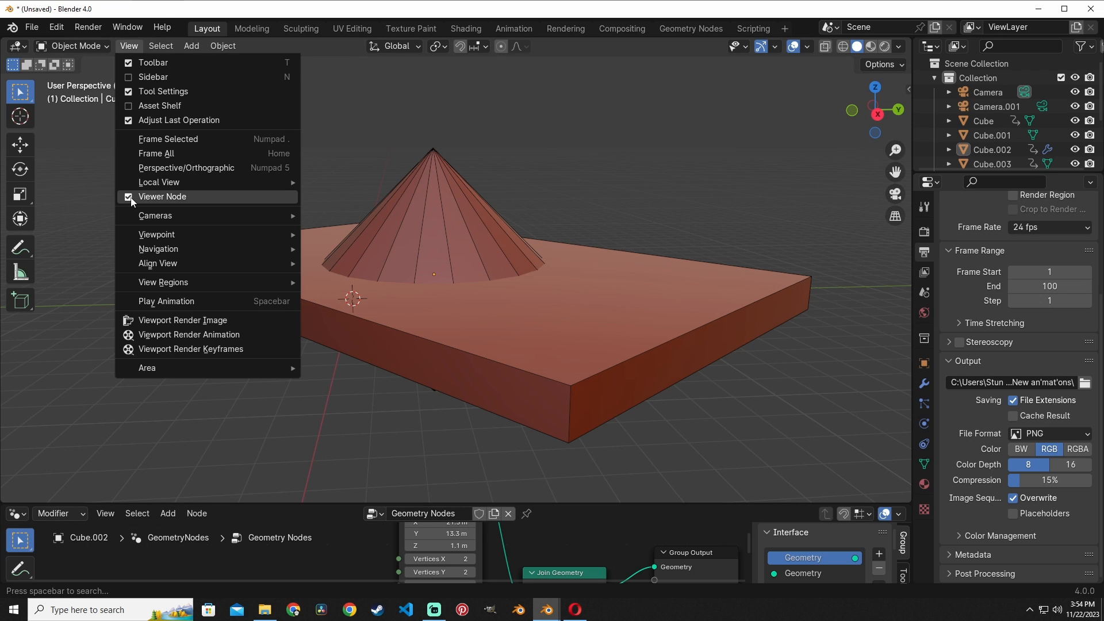
pyautogui.click(131, 197)
pyautogui.click(130, 47)
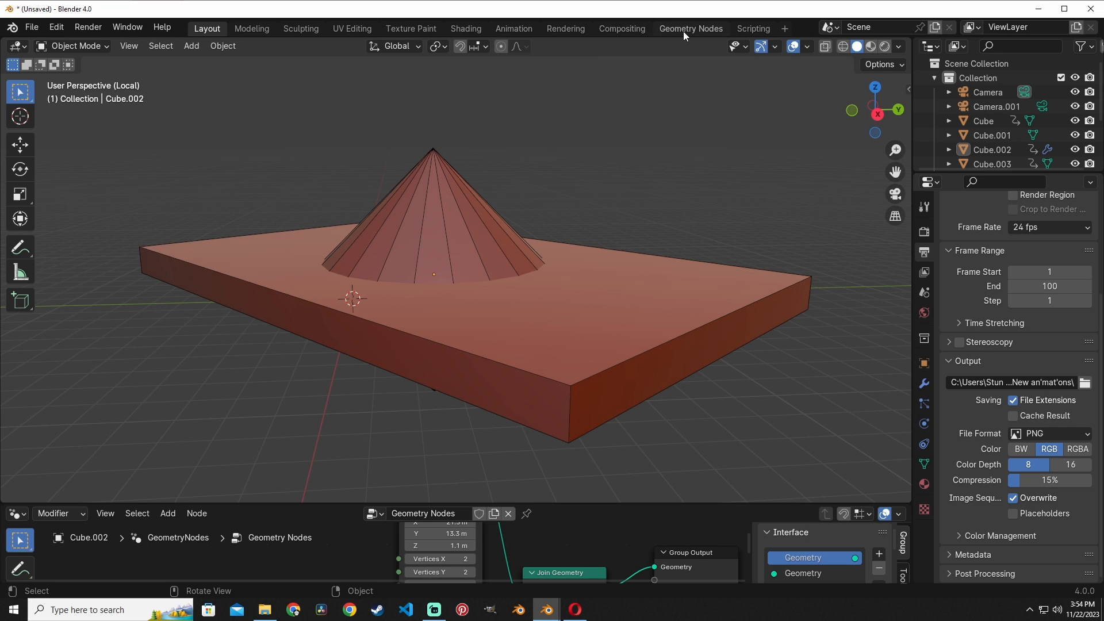
# - Switch to the Geometry Nodes workspace, hide the spreadsheet's row filter sidebar, and look through the vertex positions
pyautogui.click(707, 33)
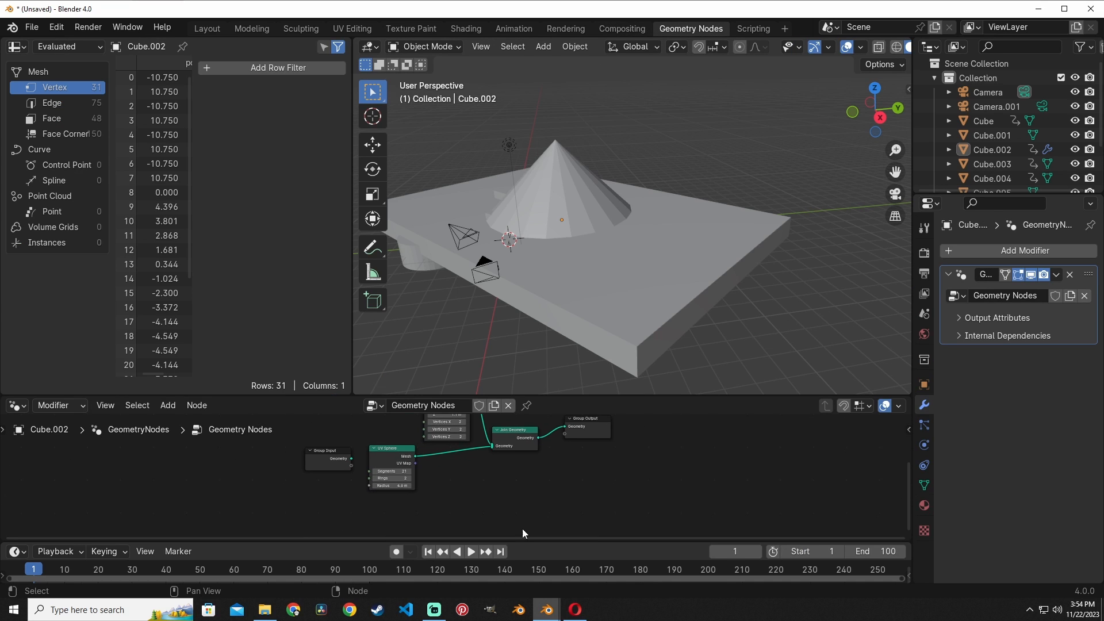
pyautogui.scroll(2, 443, 502)
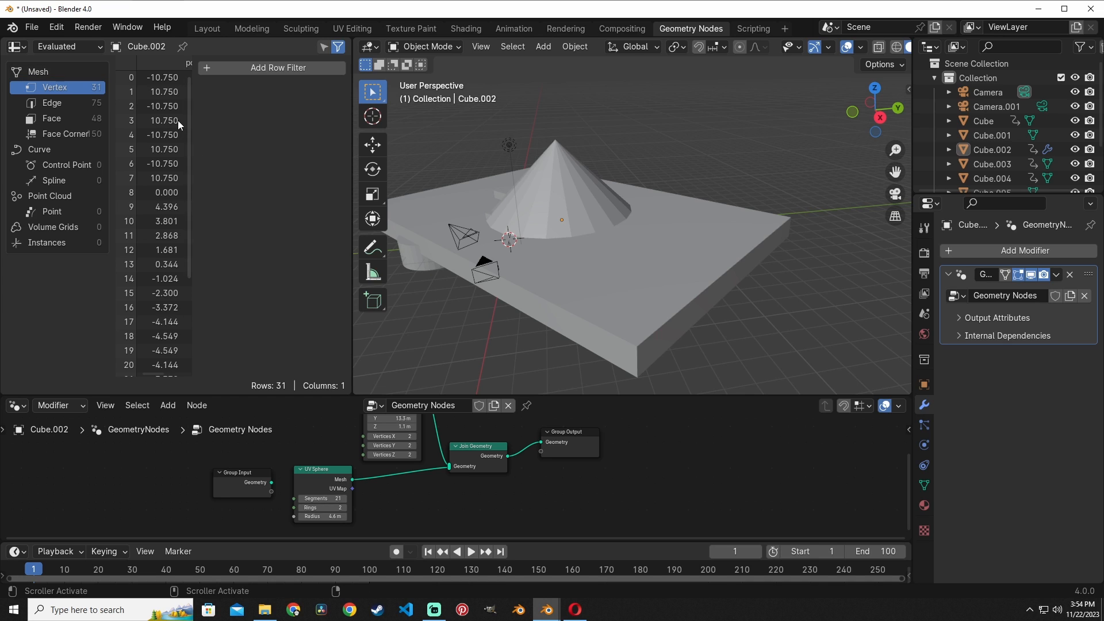
pyautogui.press('n')
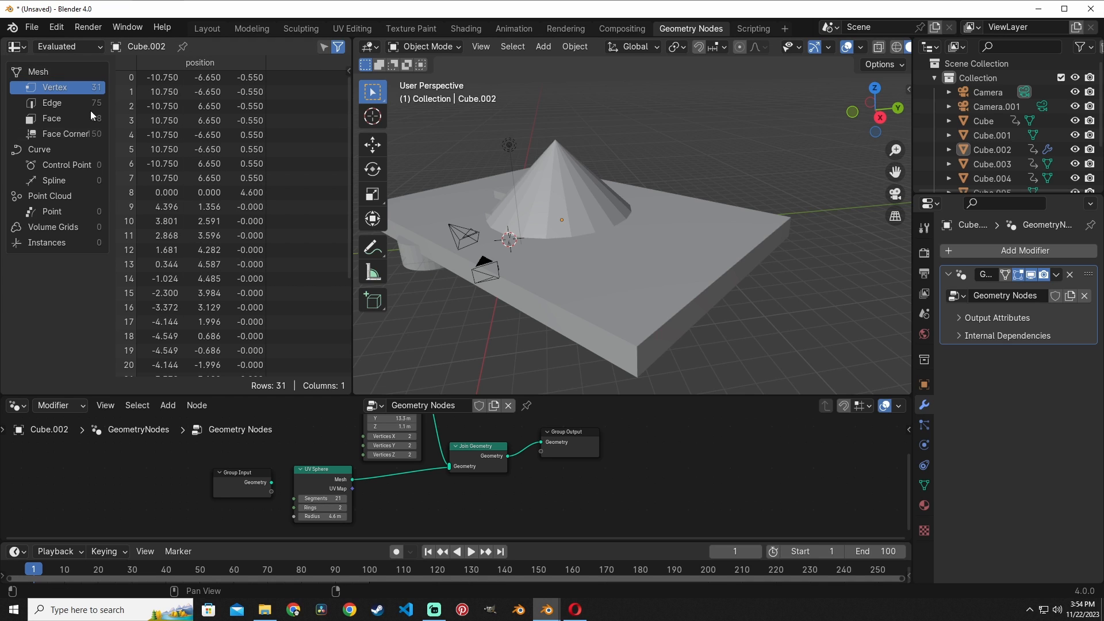
pyautogui.scroll(-5, 265, 155)
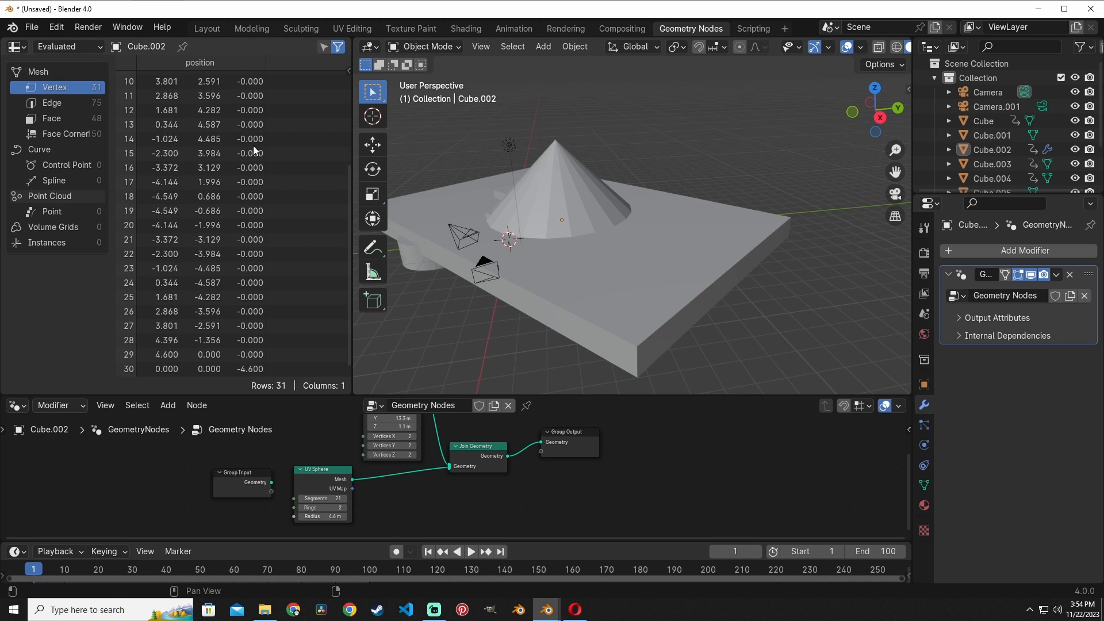
# - Select Cube.002 in the viewport and examine its face, face corner, edge and vertex data in the spreadsheet
pyautogui.click(643, 294)
pyautogui.moveTo(643, 295); pyautogui.dragTo(622, 264, button='middle')
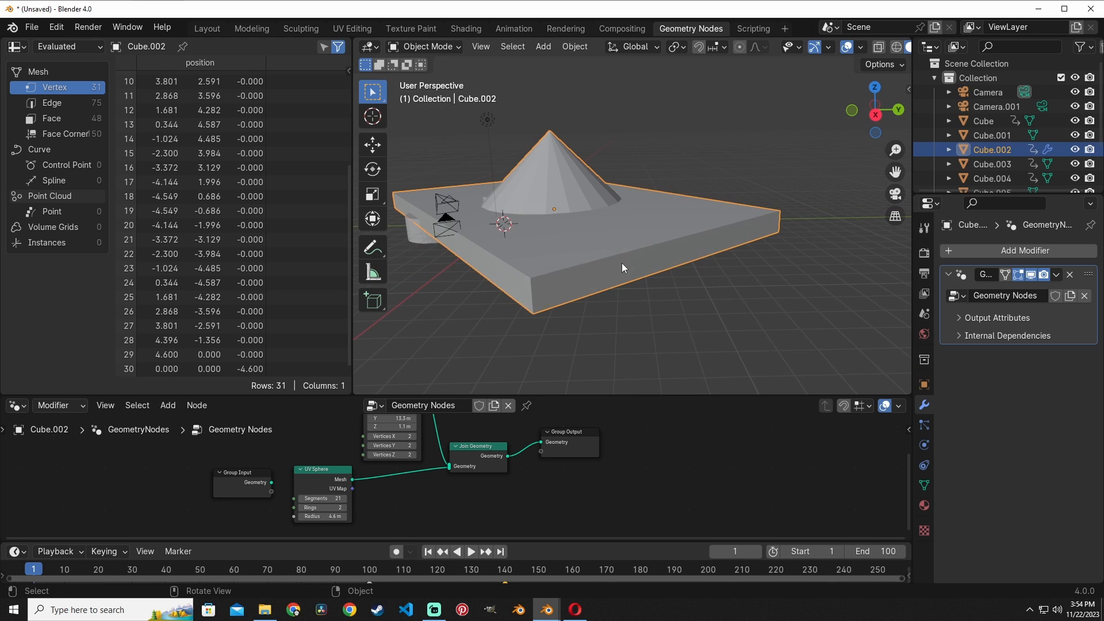
pyautogui.moveTo(576, 202); pyautogui.dragTo(620, 206, button='middle')
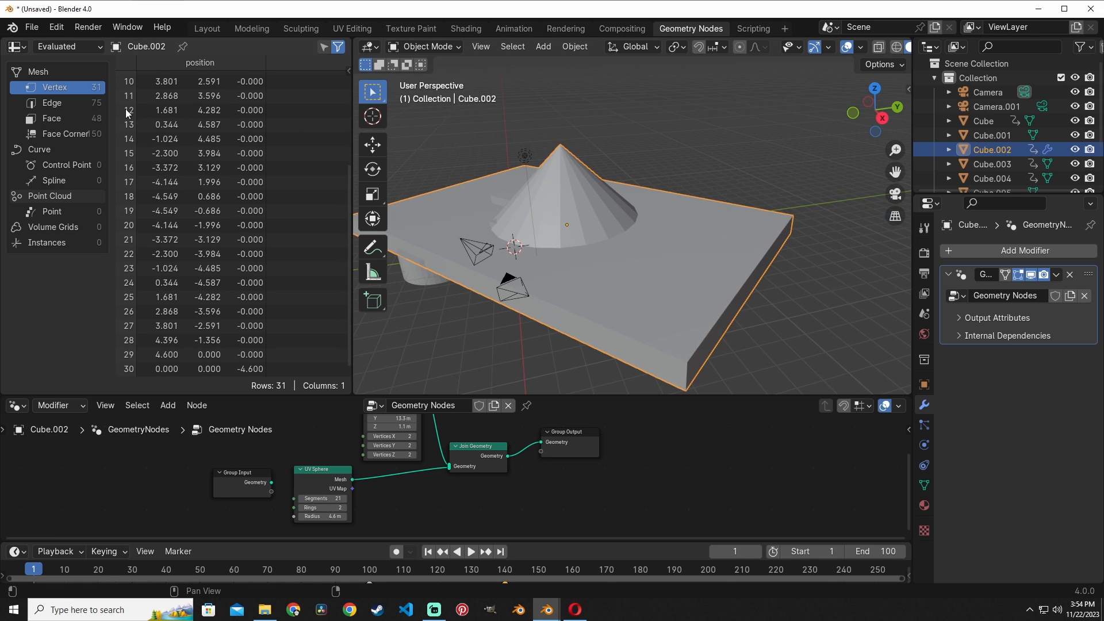
pyautogui.click(74, 120)
pyautogui.click(75, 135)
pyautogui.click(70, 99)
pyautogui.click(75, 90)
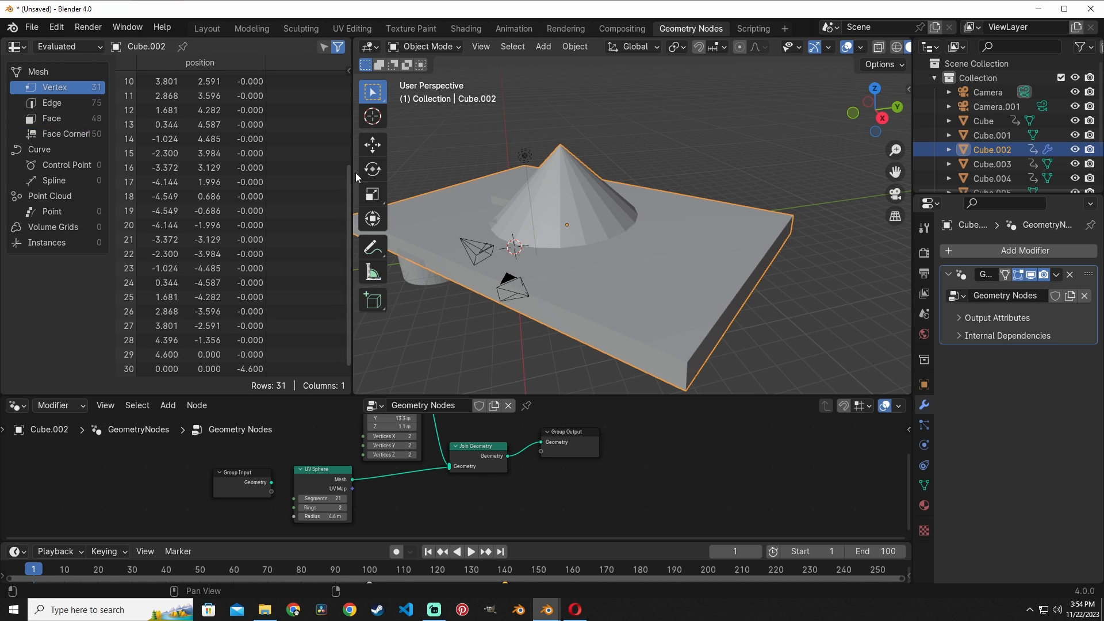
pyautogui.moveTo(726, 302); pyautogui.dragTo(643, 269, button='middle')
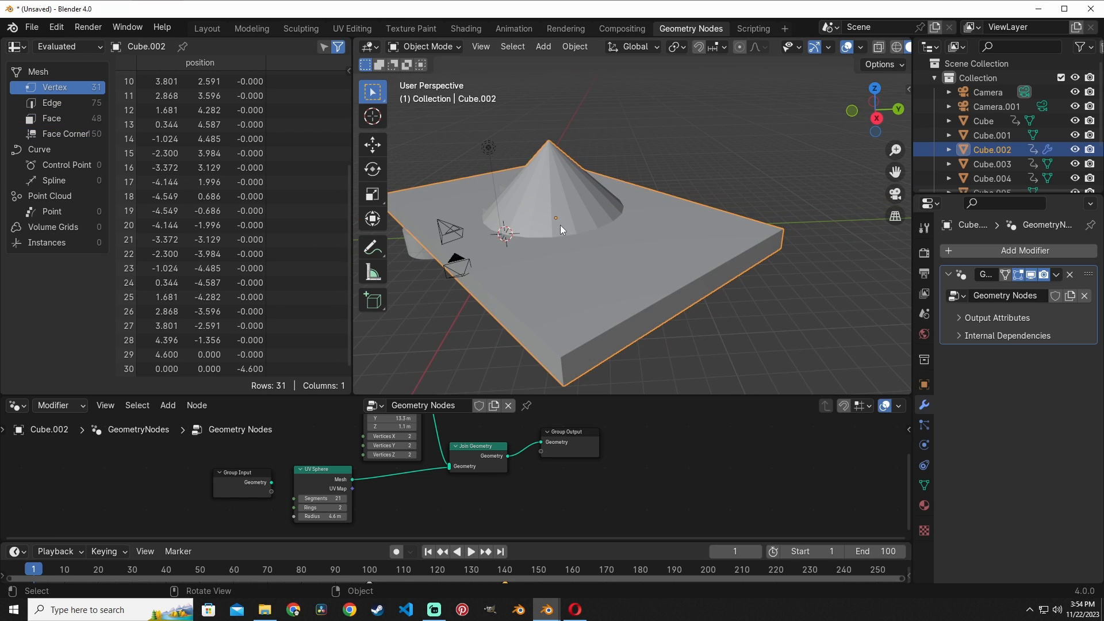
# - Select the UV Sphere node and enlarge the node editor area upward
pyautogui.click(327, 474)
pyautogui.moveTo(515, 395); pyautogui.dragTo(513, 365)
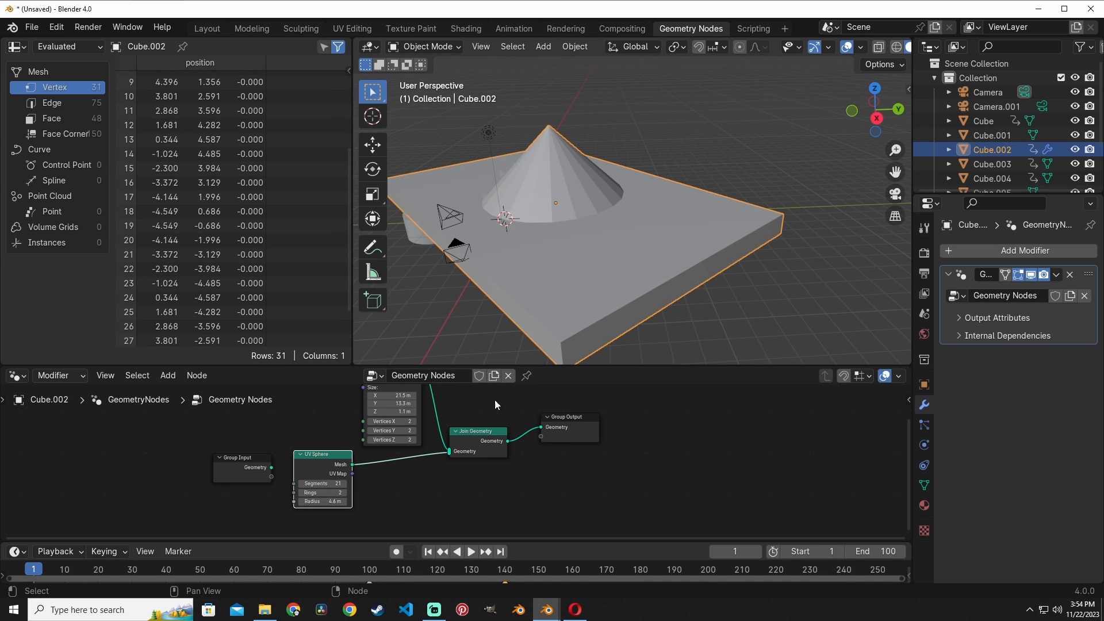
pyautogui.moveTo(456, 420); pyautogui.dragTo(450, 464, button='middle')
pyautogui.moveTo(410, 506); pyautogui.dragTo(428, 474, button='middle')
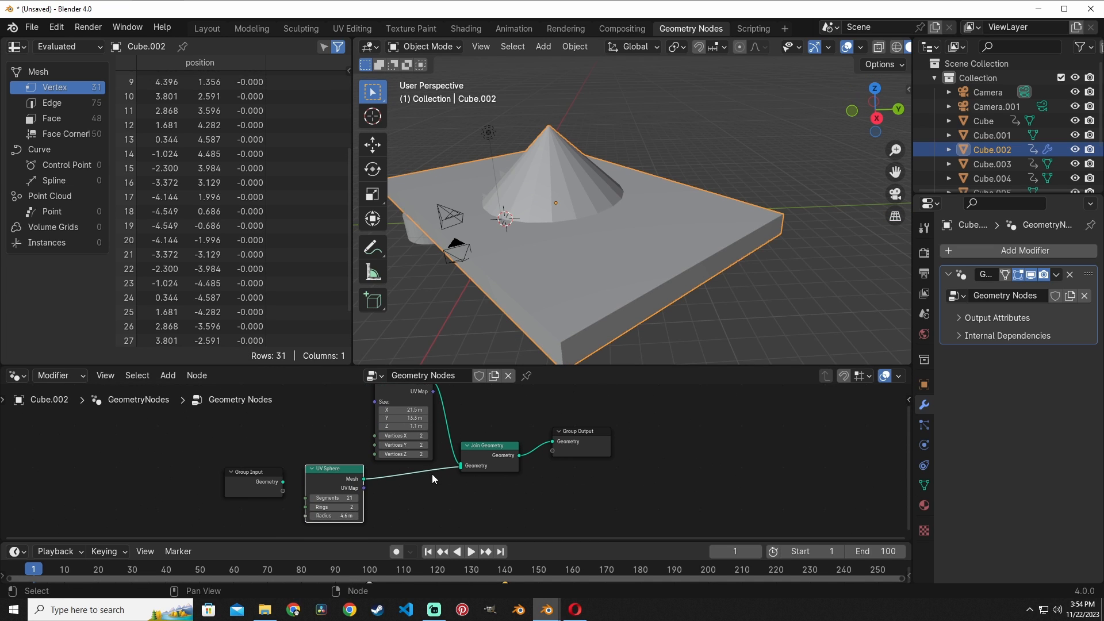
# - Disconnect the Cube node's mesh from Join Geometry and reconnect it to the same geometry input
pyautogui.moveTo(460, 464); pyautogui.dragTo(439, 451)
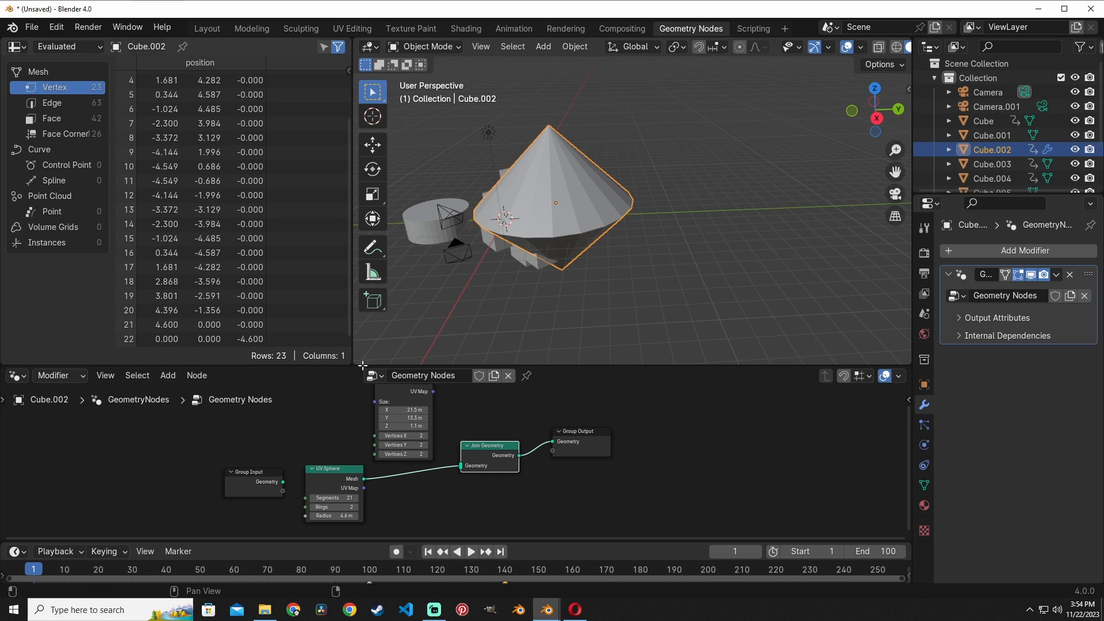
pyautogui.moveTo(432, 383); pyautogui.dragTo(419, 410, button='middle')
pyautogui.moveTo(419, 410); pyautogui.dragTo(447, 493)
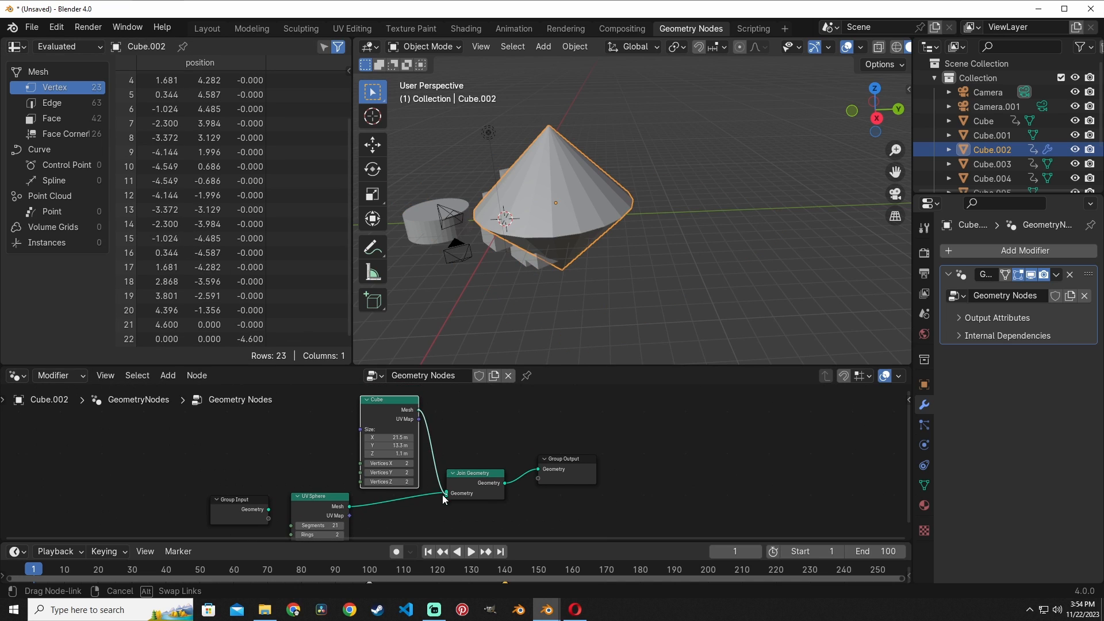
# - Preview the UV Sphere node's mesh and the Cube node's mesh separately by linking each to a Viewer node
pyautogui.moveTo(314, 503); pyautogui.dragTo(355, 469, button='middle')
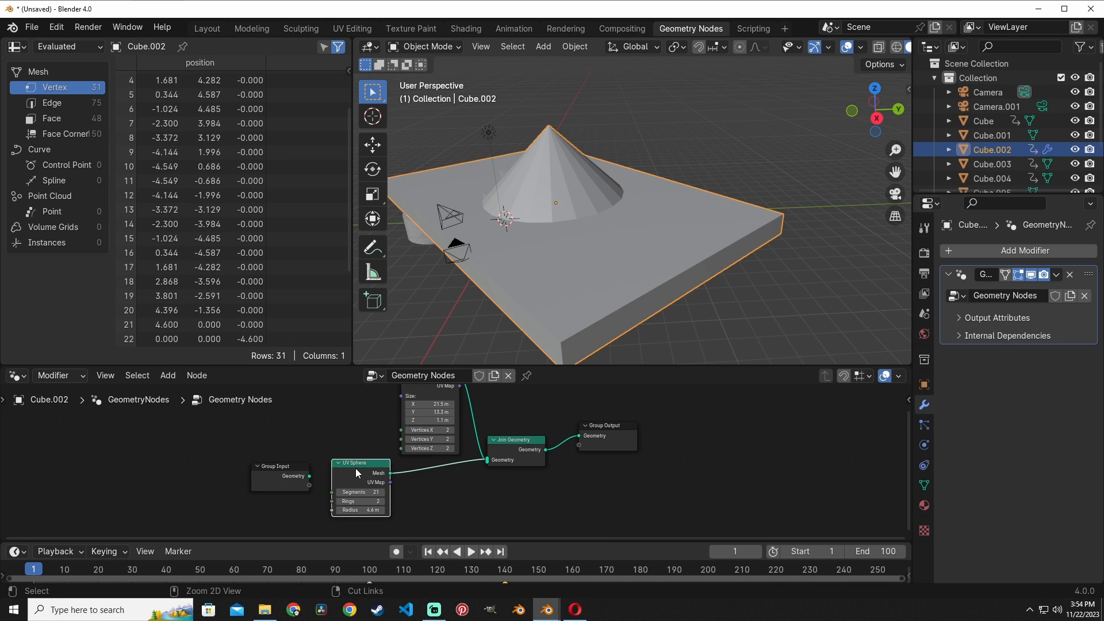
pyautogui.keyDown('ctrl'); pyautogui.keyDown('shift'); pyautogui.click(355, 468); pyautogui.keyUp('shift'); pyautogui.keyUp('ctrl')
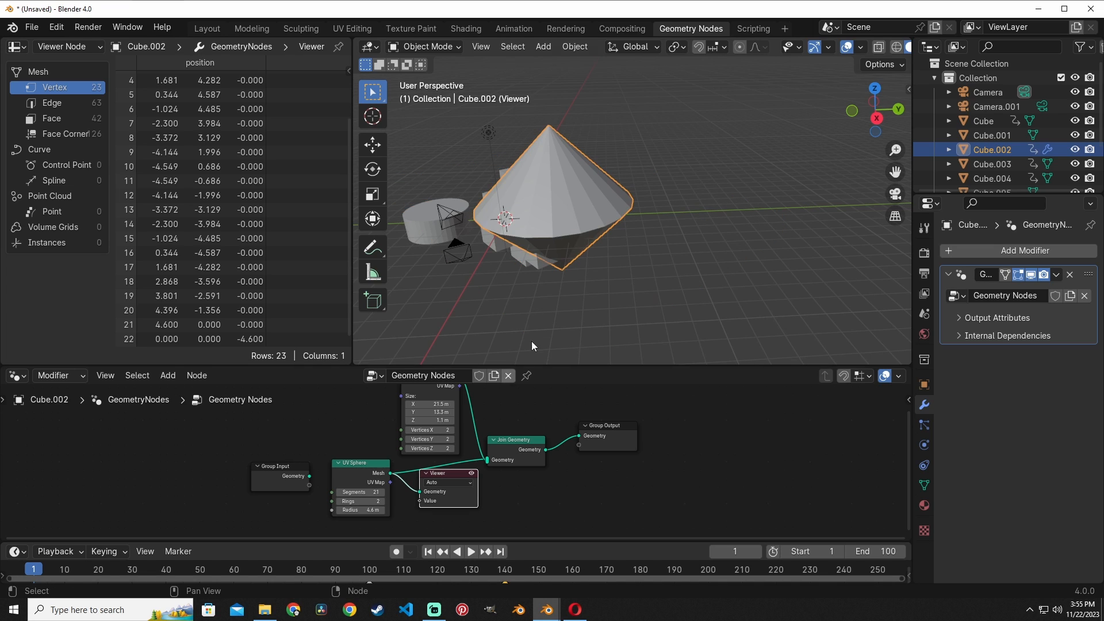
pyautogui.moveTo(517, 405); pyautogui.dragTo(485, 475, button='middle')
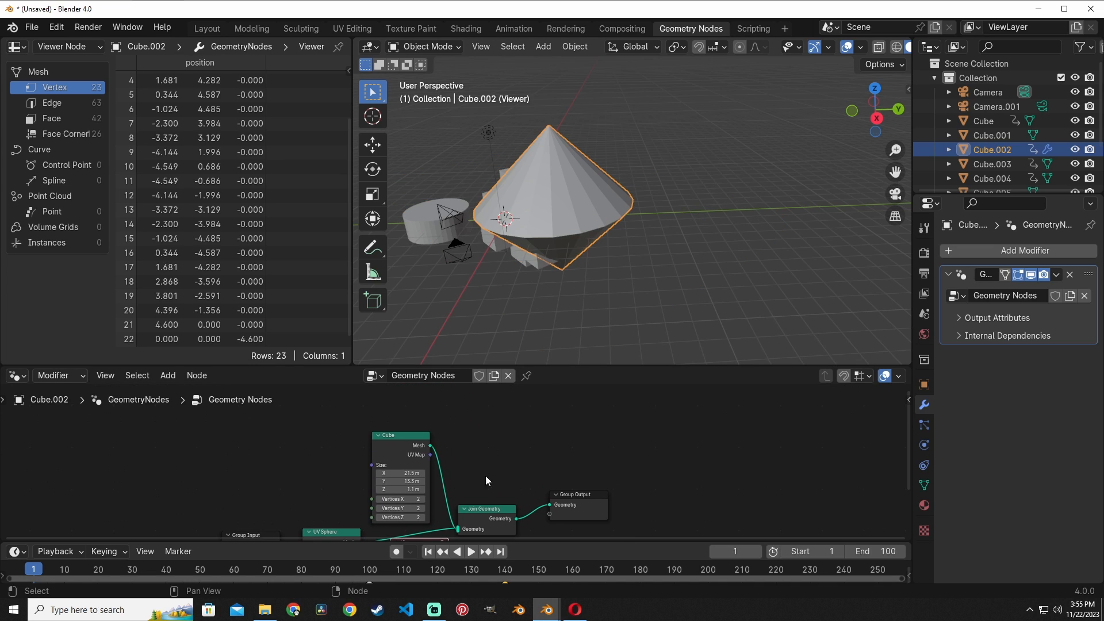
pyautogui.keyDown('ctrl'); pyautogui.keyDown('shift'); pyautogui.click(401, 435); pyautogui.keyUp('shift'); pyautogui.keyUp('ctrl')
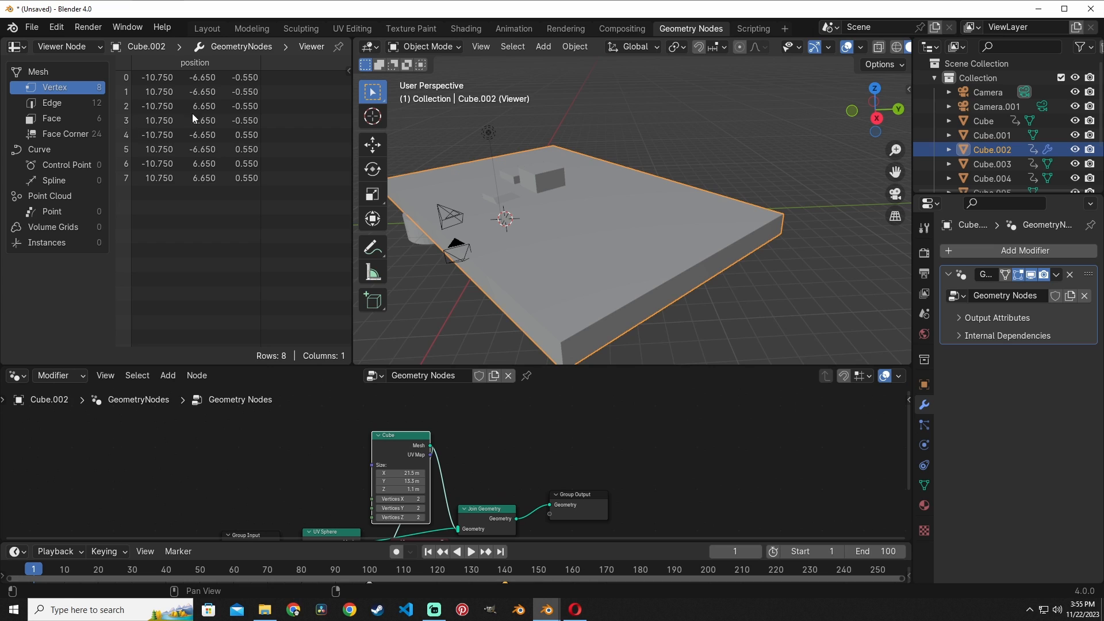
pyautogui.moveTo(450, 481); pyautogui.dragTo(449, 430, button='middle')
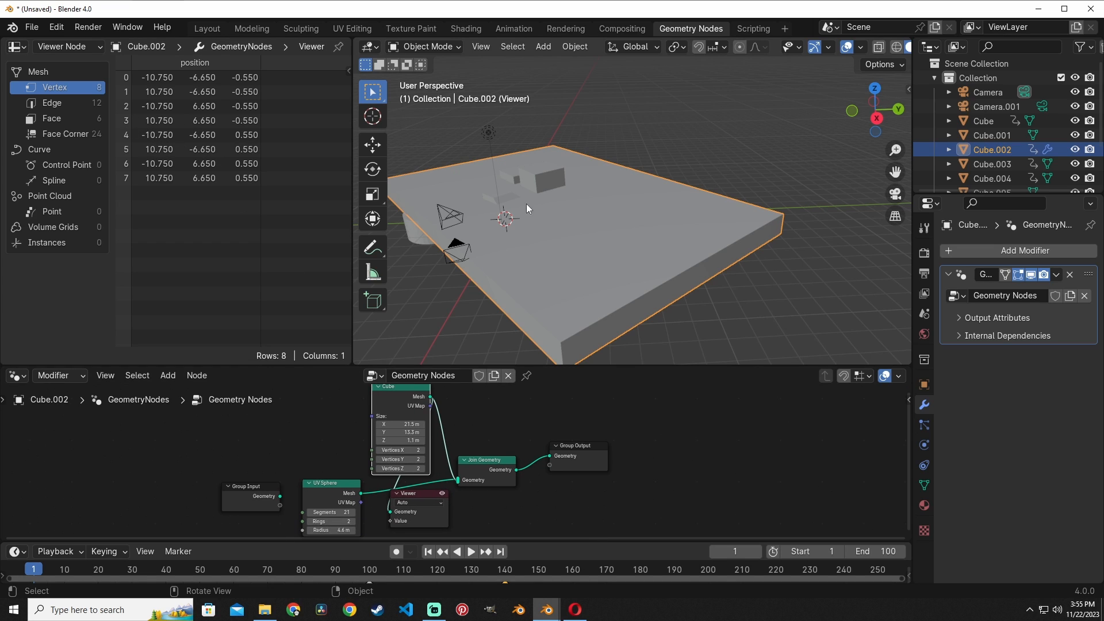
pyautogui.moveTo(557, 175); pyautogui.dragTo(506, 207, button='middle')
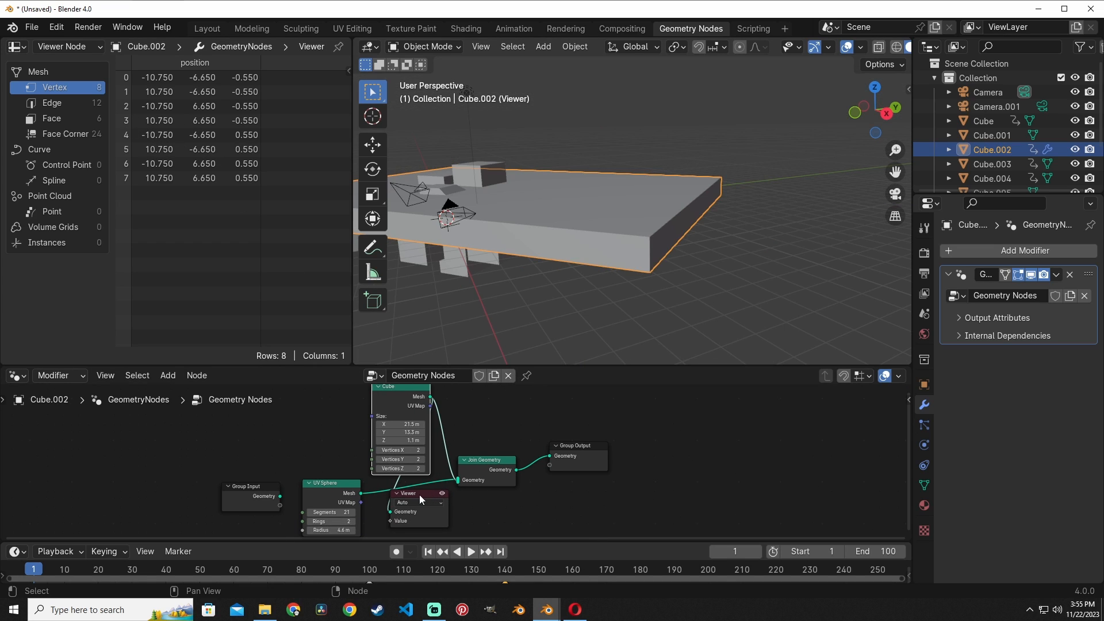
# - Check the viewport's Viewer Node setting and delete the Viewer node from the node tree
pyautogui.click(483, 46)
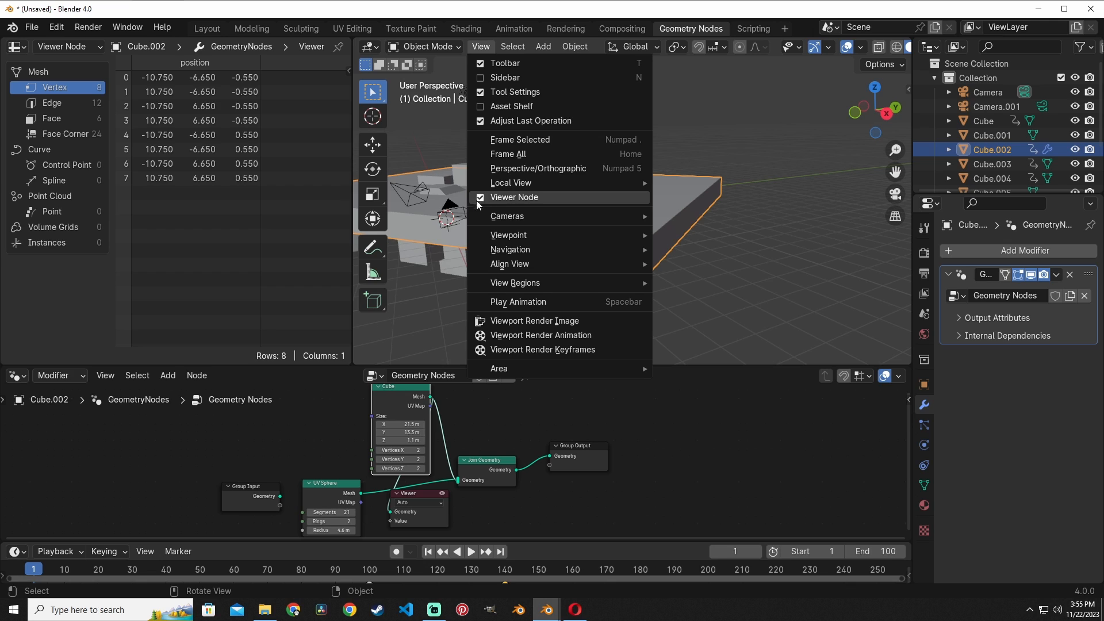
pyautogui.click(403, 497)
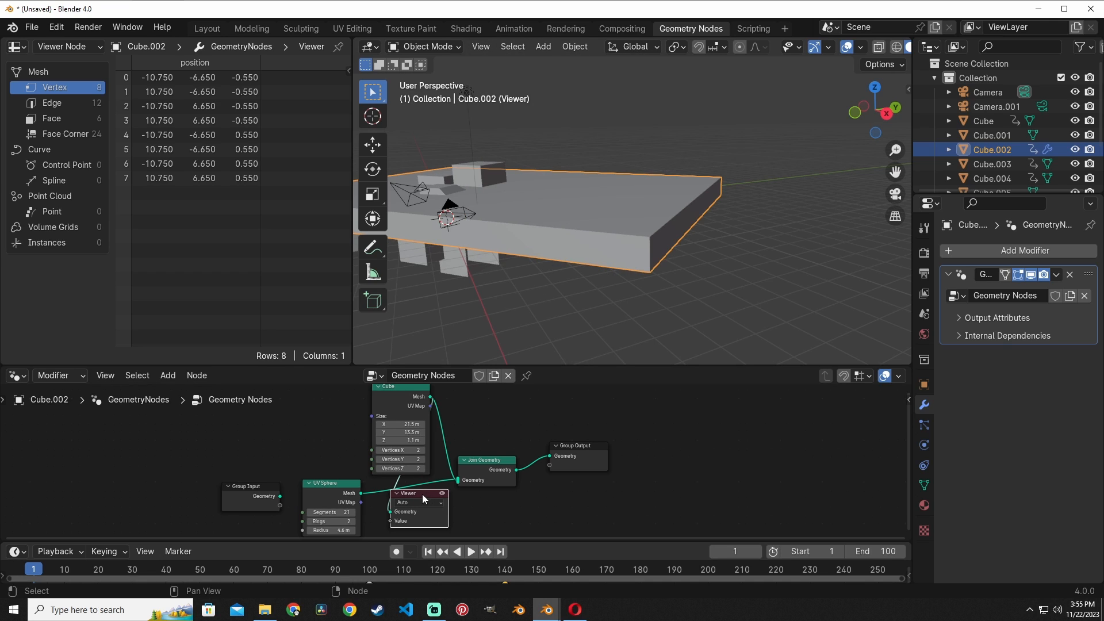
pyautogui.press('Delete')
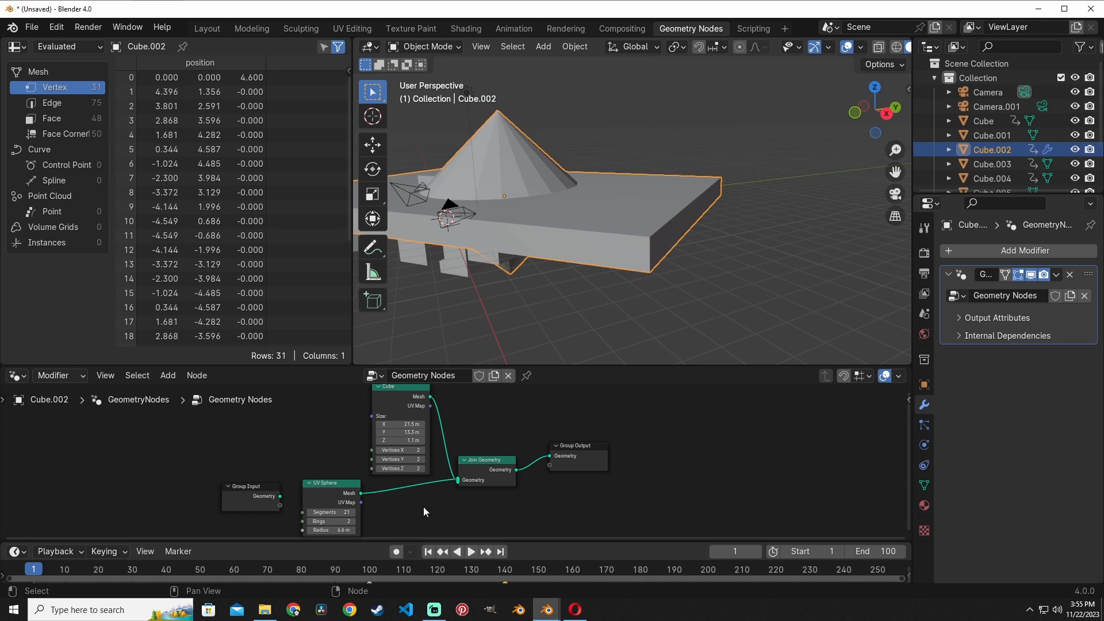
# - Link the UV Sphere node to a new Viewer node with Link to Viewer
pyautogui.press('Home')
pyautogui.click(392, 460)
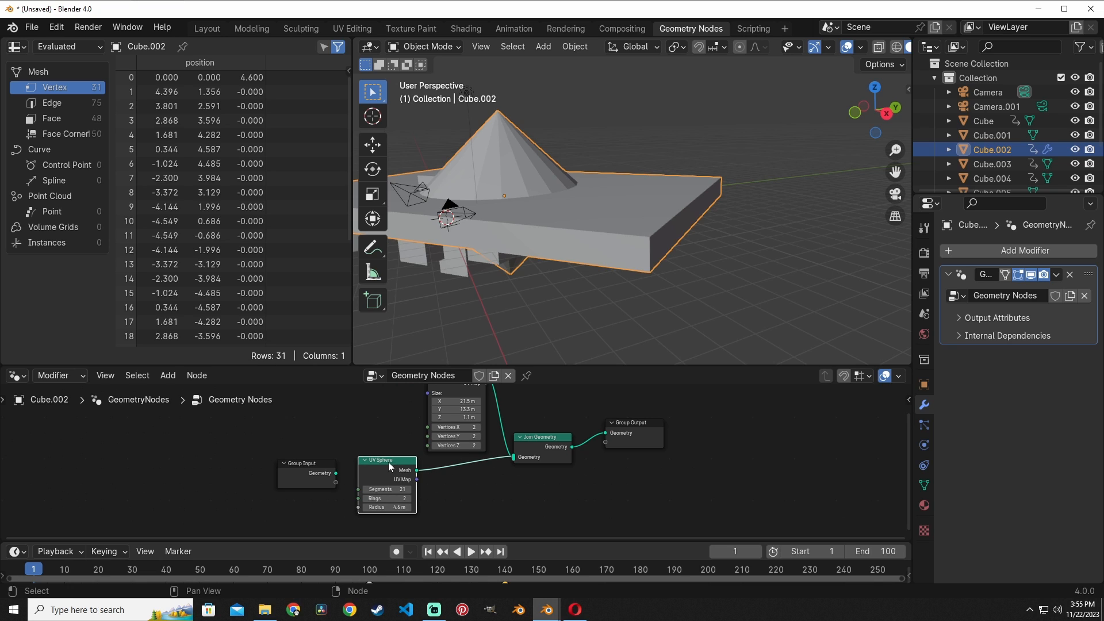
pyautogui.rightClick(386, 461)
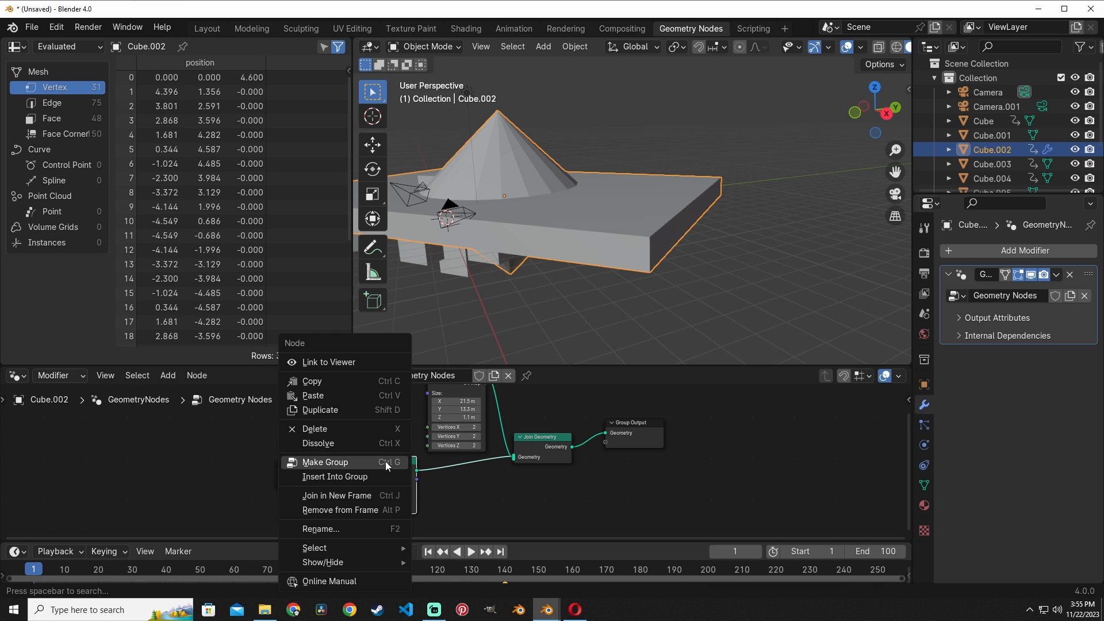
pyautogui.click(337, 362)
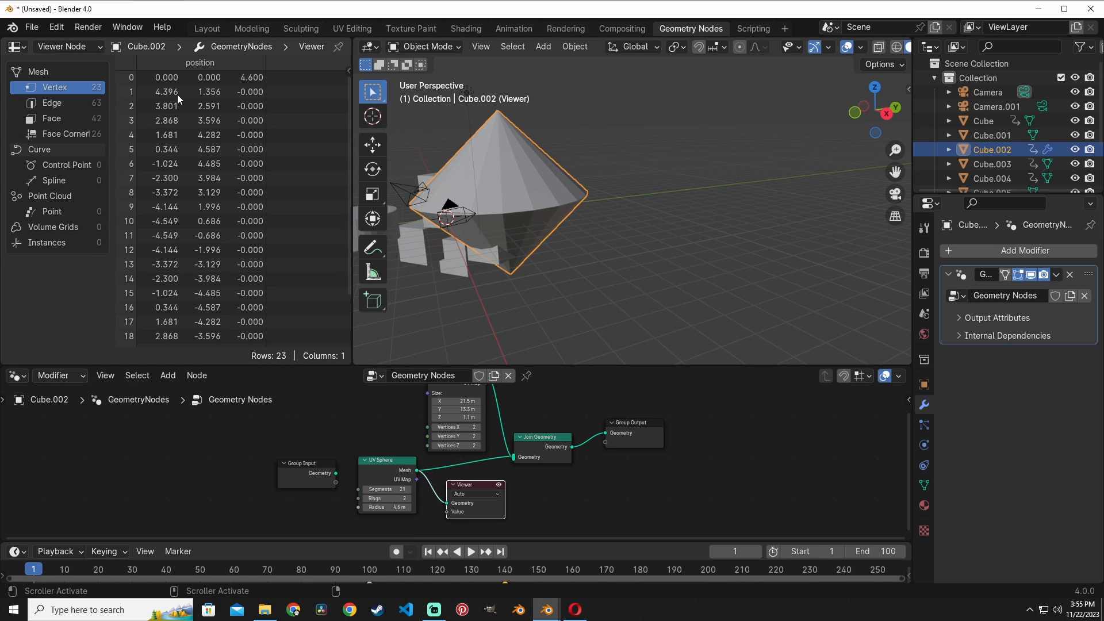
# - Return to the Layout workspace, check its Viewer Node setting, and deselect the object
pyautogui.click(200, 30)
pyautogui.click(135, 48)
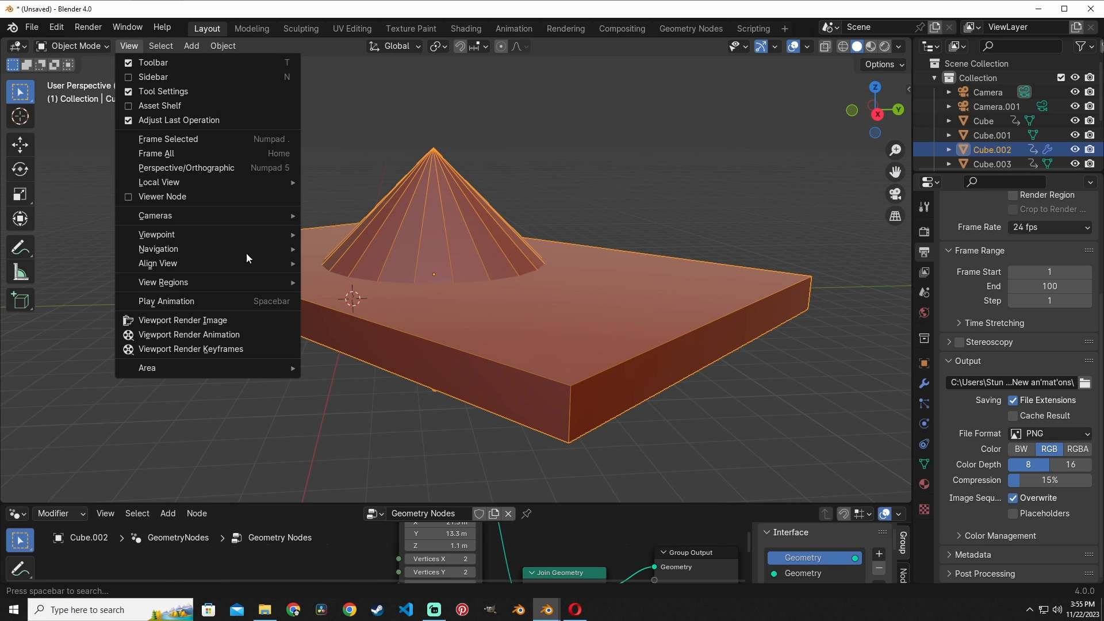
pyautogui.click(631, 200)
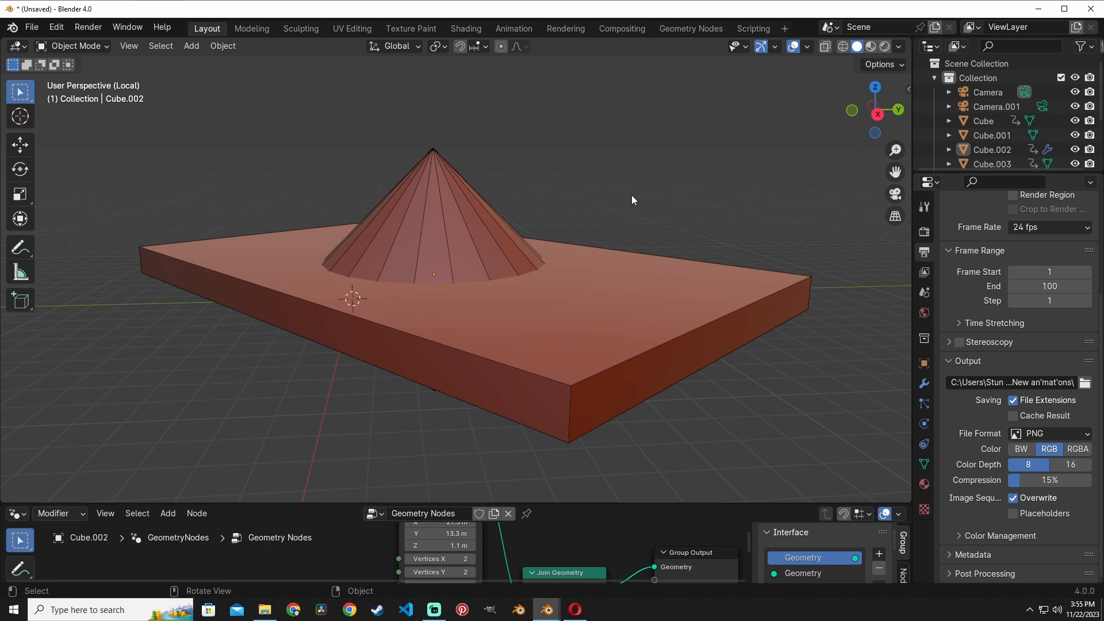